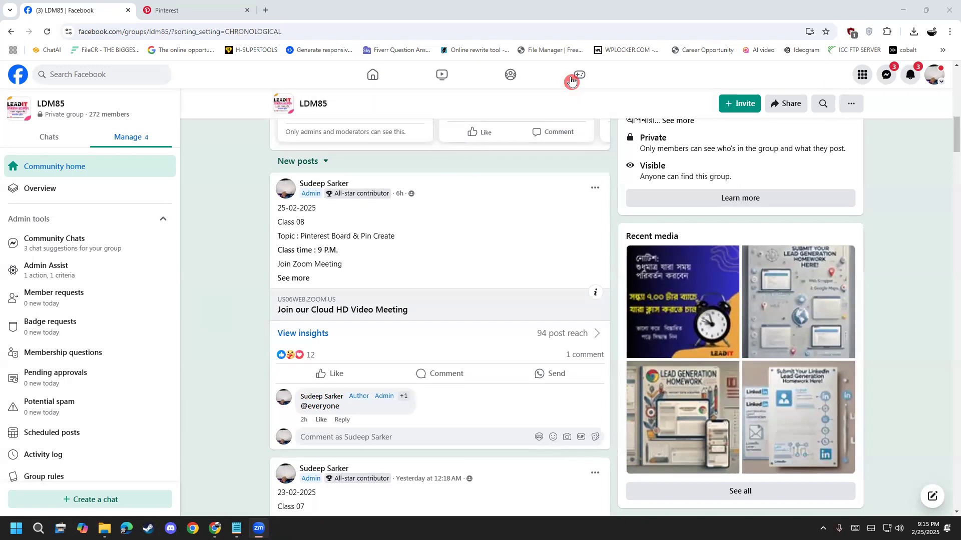
- Draw a freehand red annotation over the Class 08 post and erase it
drag(494, 183, 426, 264)
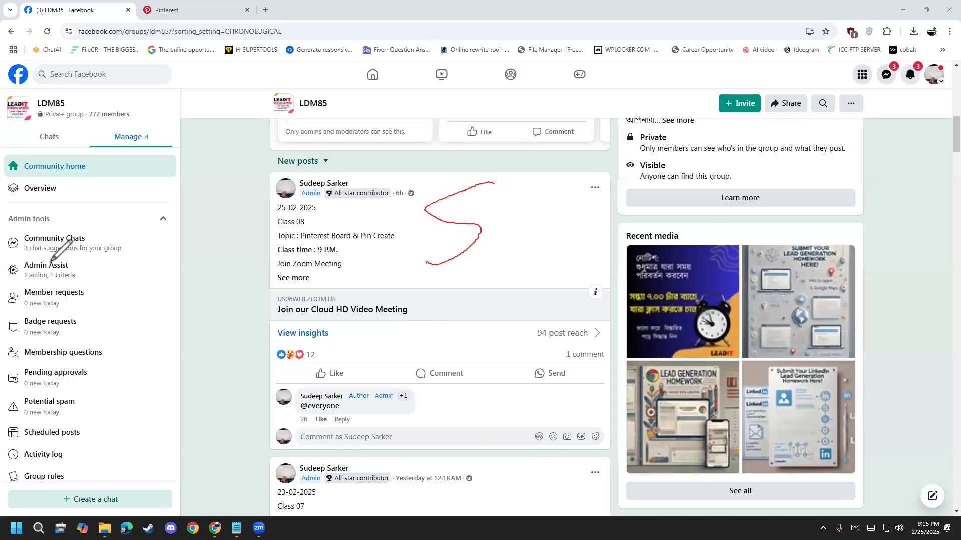
key(e)
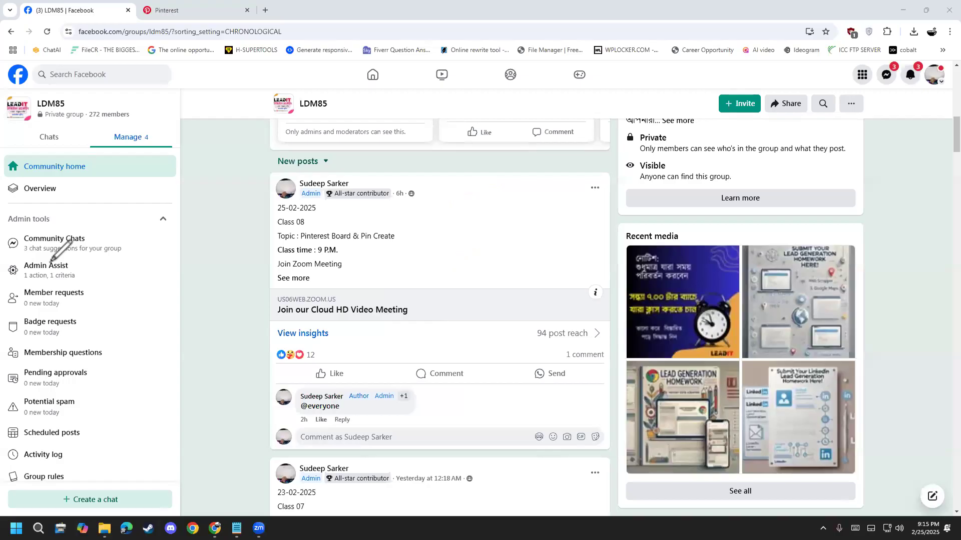
- Switch to Pinterest and look through the agency profile's created pins, viewing the TOZO S7 Smartwatch pin and returning to the profile
click(178, 11)
scroll(151, 343, down, 4)
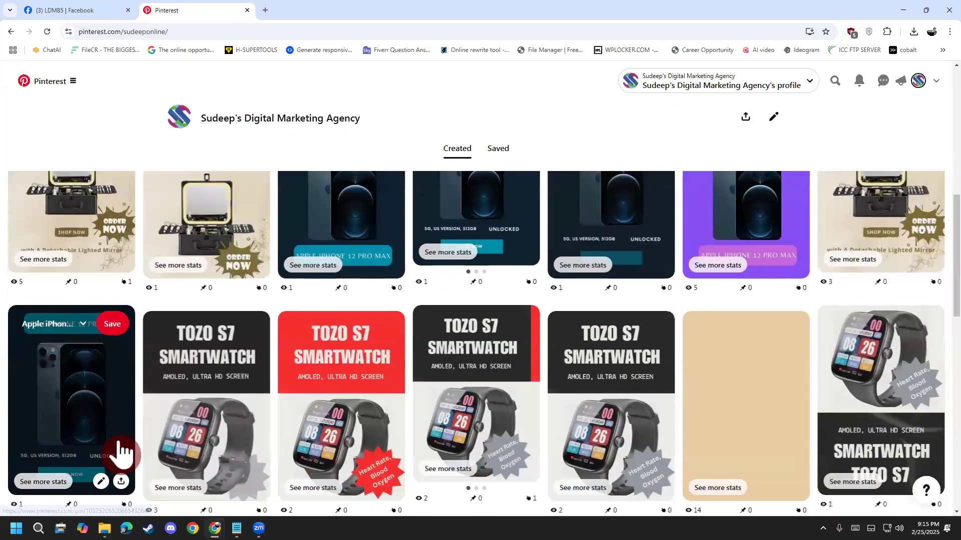
scroll(119, 450, down, 3)
click(189, 322)
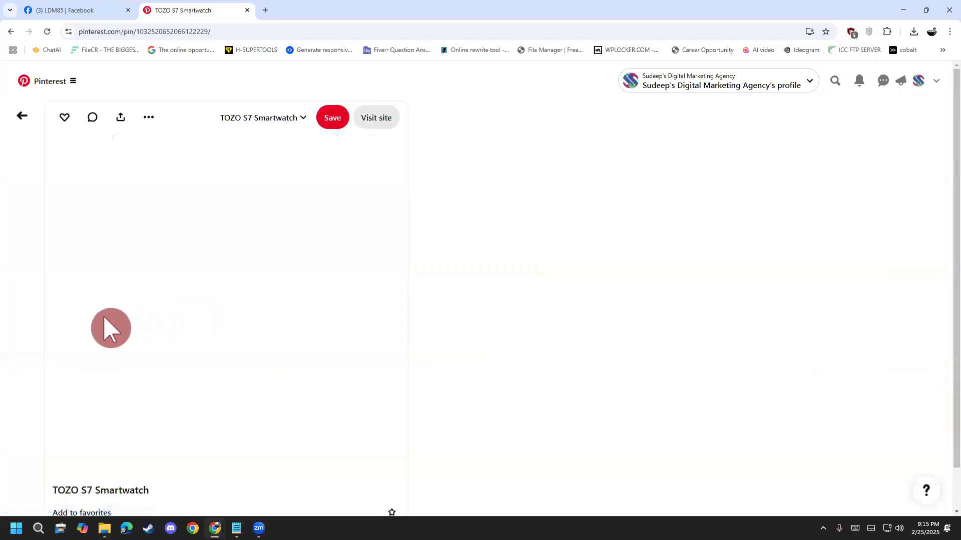
click(22, 117)
scroll(545, 414, down, 1)
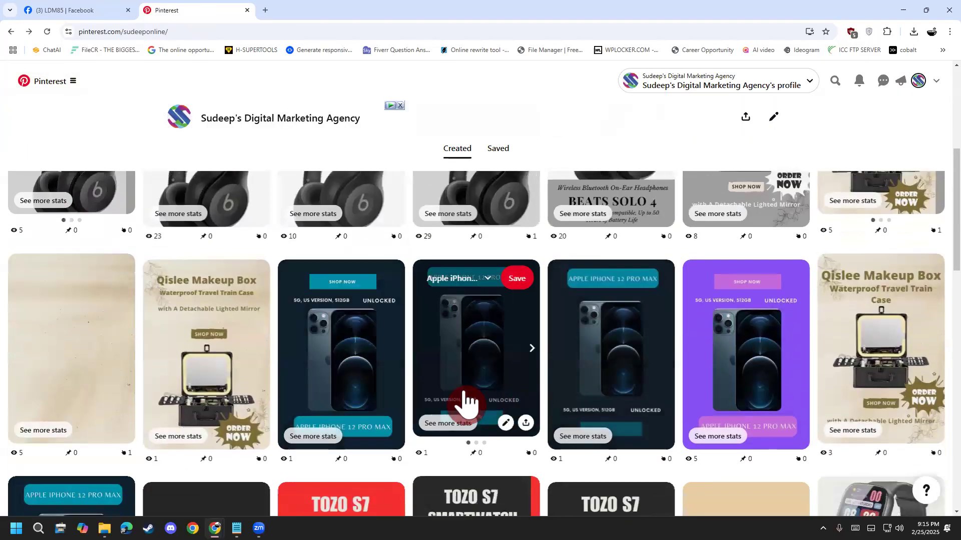
scroll(536, 375, up, 5)
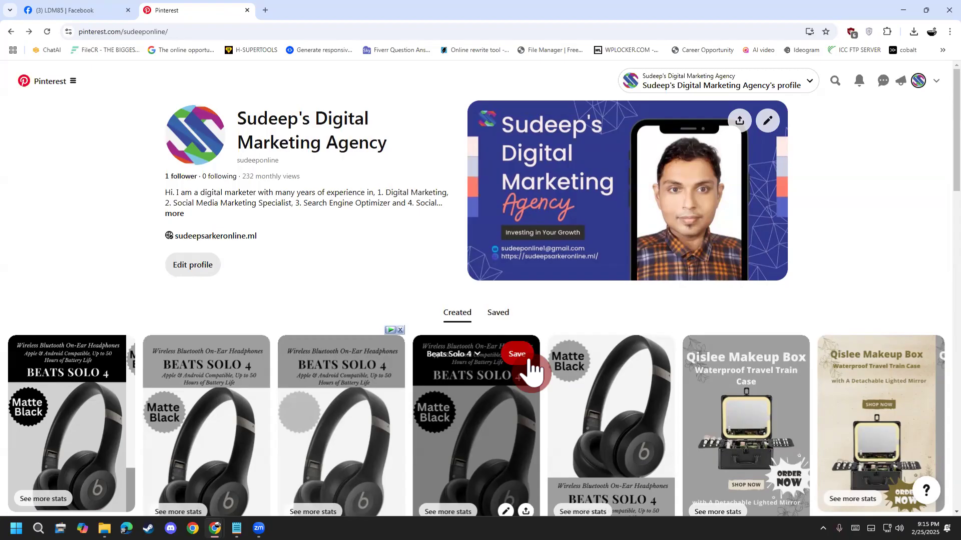
- Return to the LDM85 Facebook group and highlight the "Pinterest Board" and "Pin Create" parts of the Class 08 topic
click(64, 10)
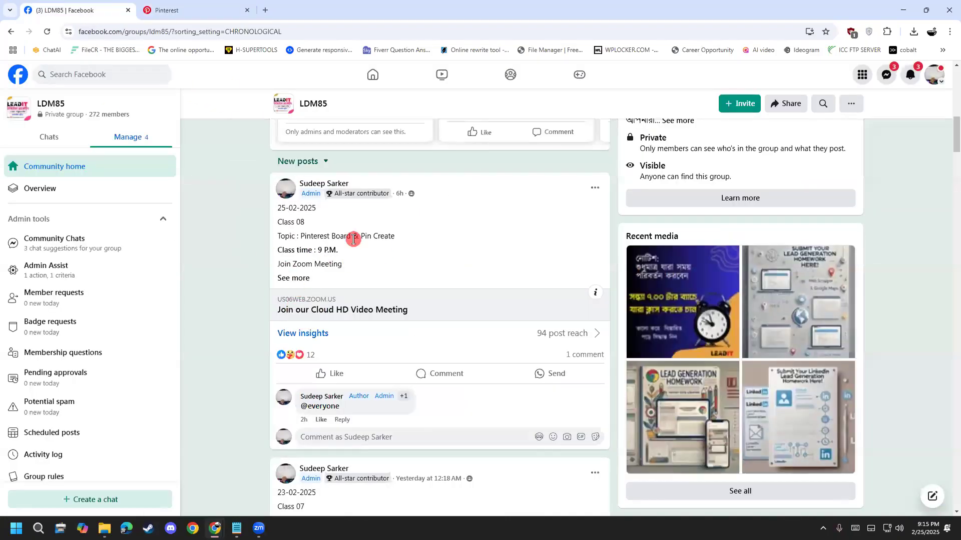
drag(355, 237, 397, 239)
click(398, 239)
drag(343, 239, 294, 239)
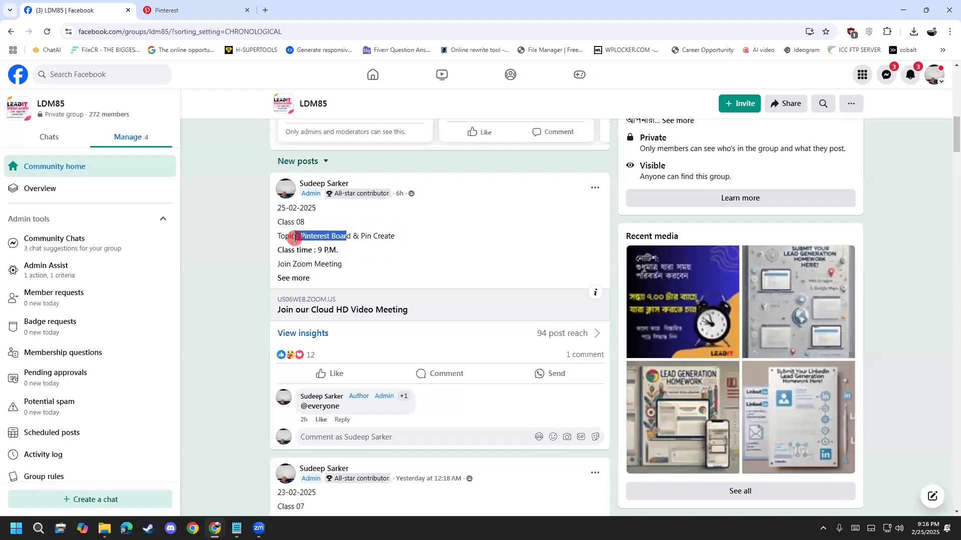
click(368, 233)
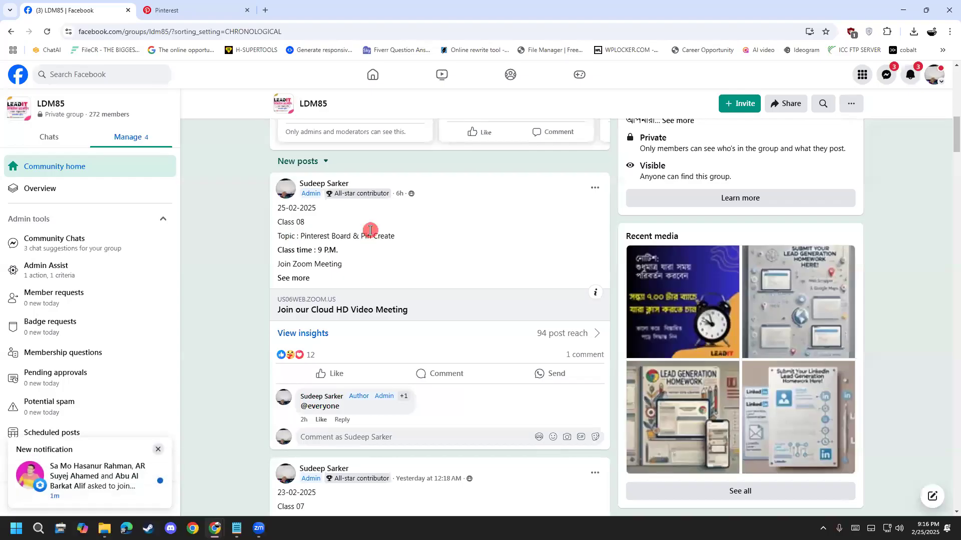
drag(360, 233, 386, 234)
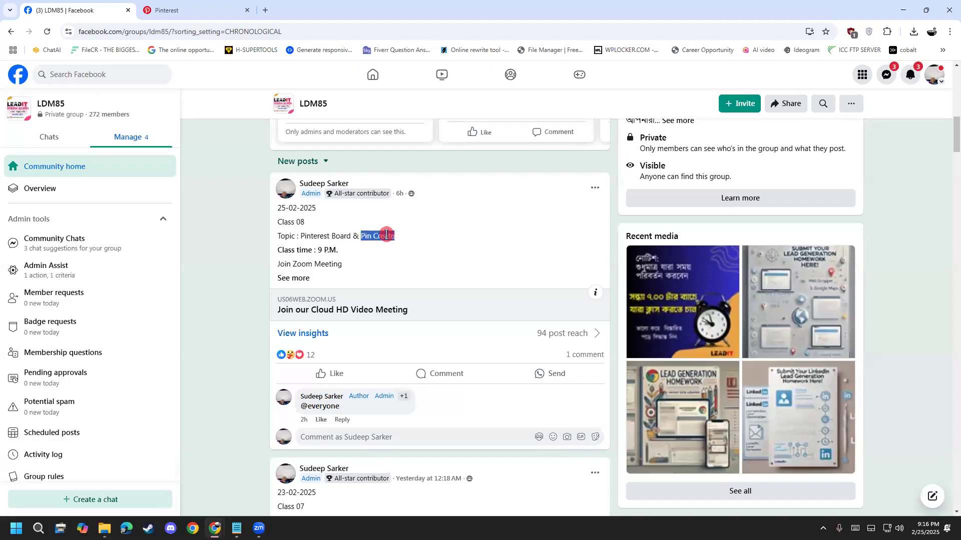
click(379, 245)
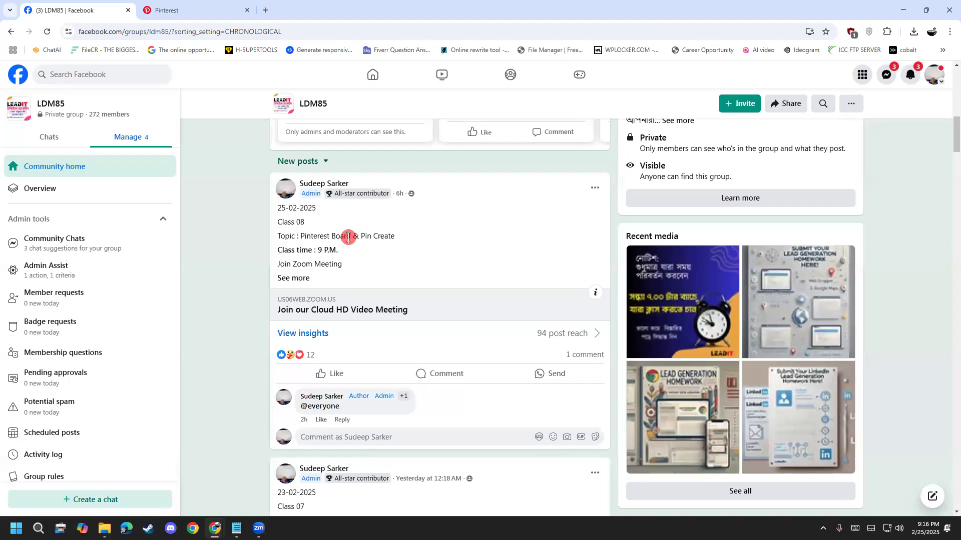
drag(349, 237, 300, 235)
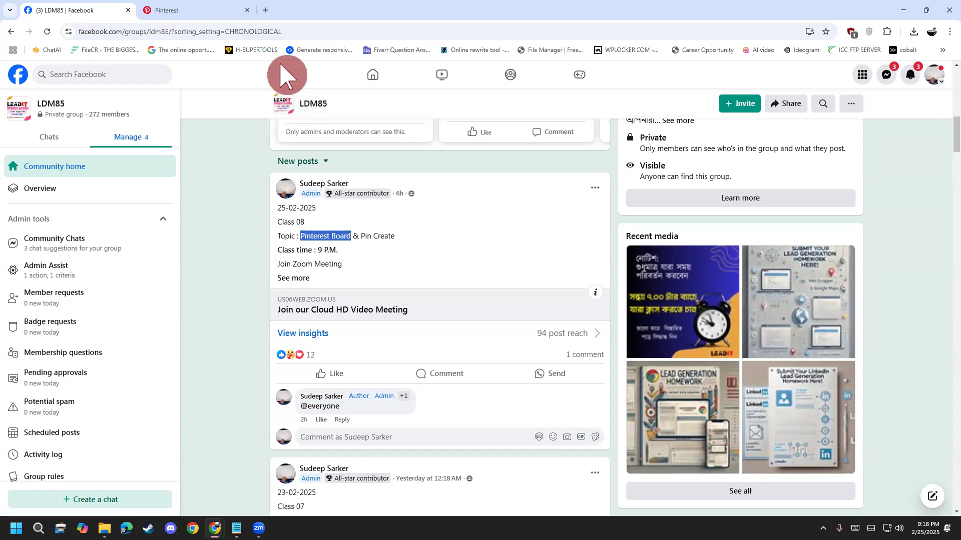
- Open Amazon in a new browser tab and search for "headphones"
click(265, 10)
text(a)
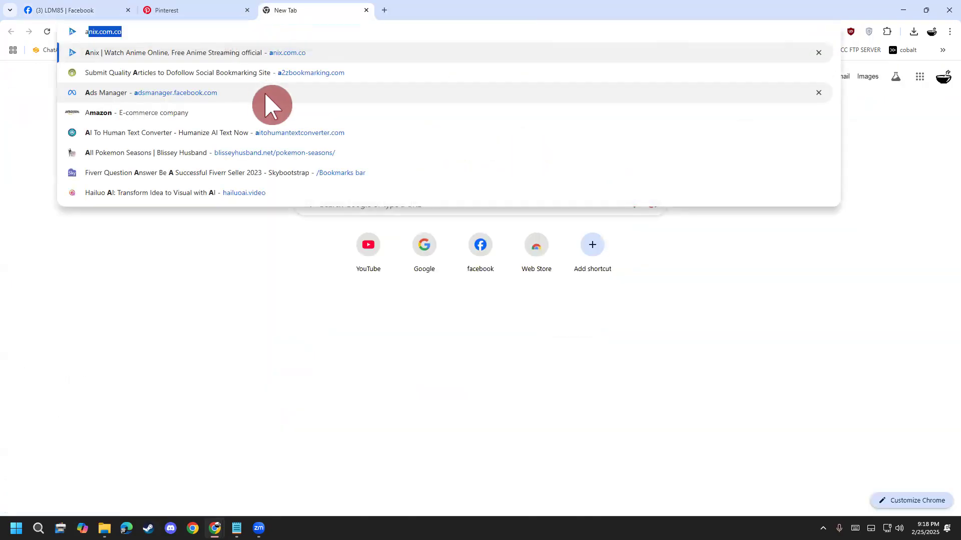
text(mazon)
key(Return)
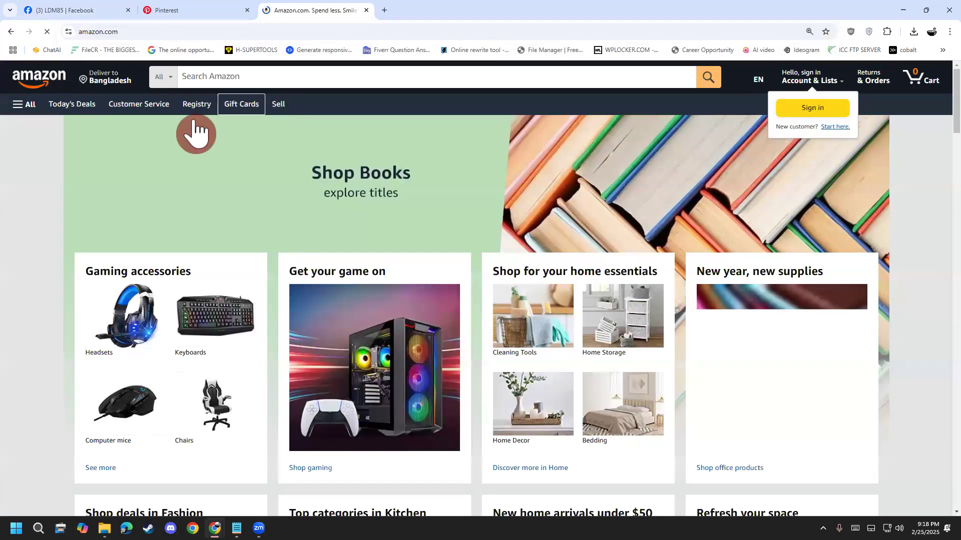
click(224, 80)
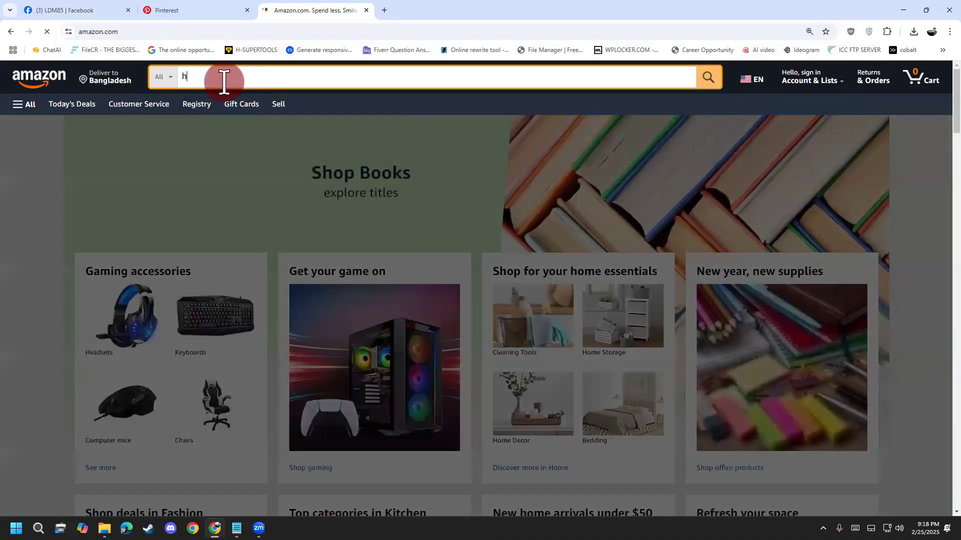
text(headphones)
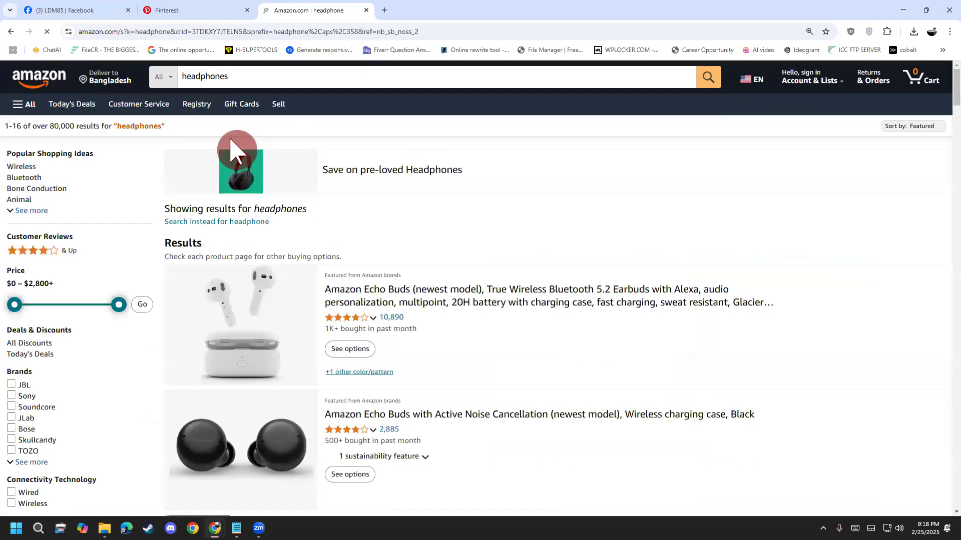
- Open the Beats Studio Pro wireless headphones in Sandstone from the search results and dismiss the delivery location notice
scroll(800, 219, down, 3)
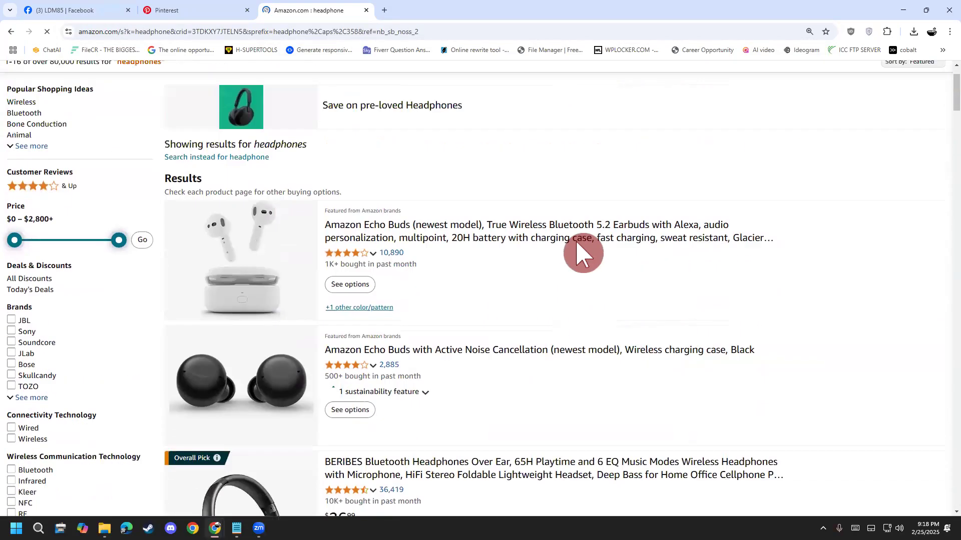
scroll(552, 255, down, 8)
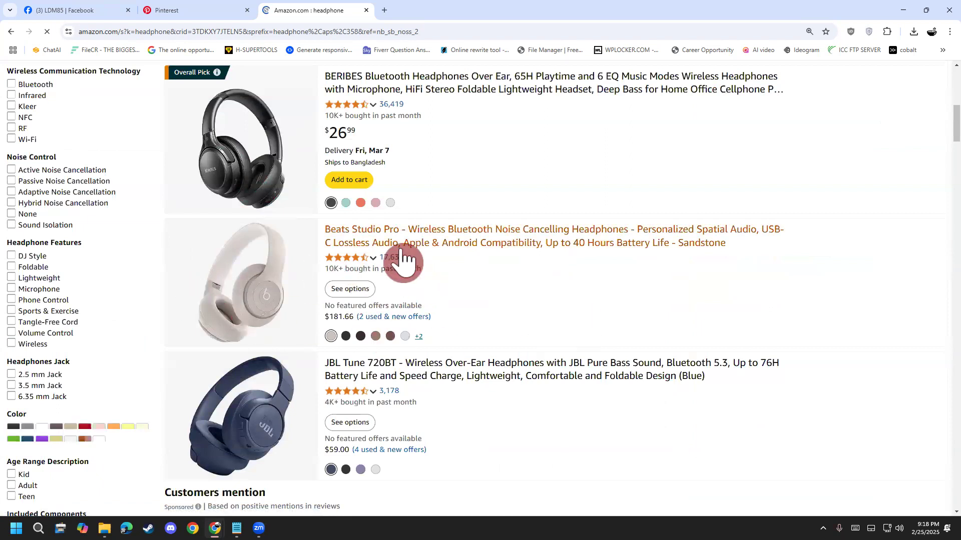
click(373, 237)
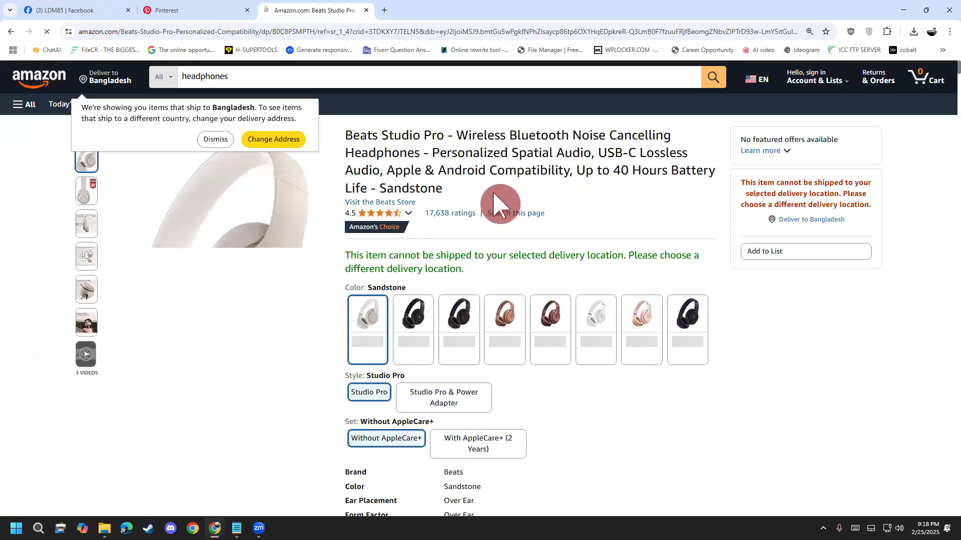
click(214, 141)
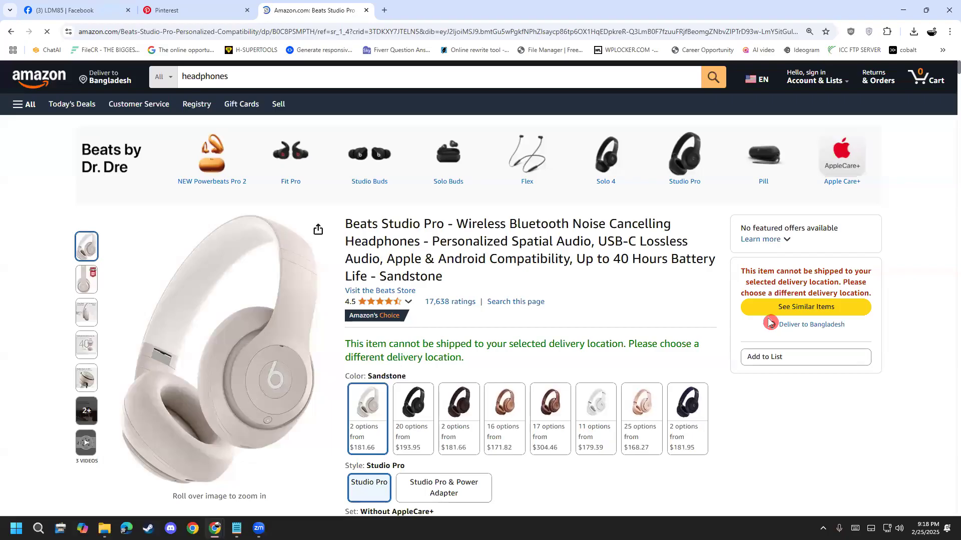
- Examine the Beats Studio Pro product page, including its images, colour options and details, and highlight the full product title
scroll(502, 202, down, 1)
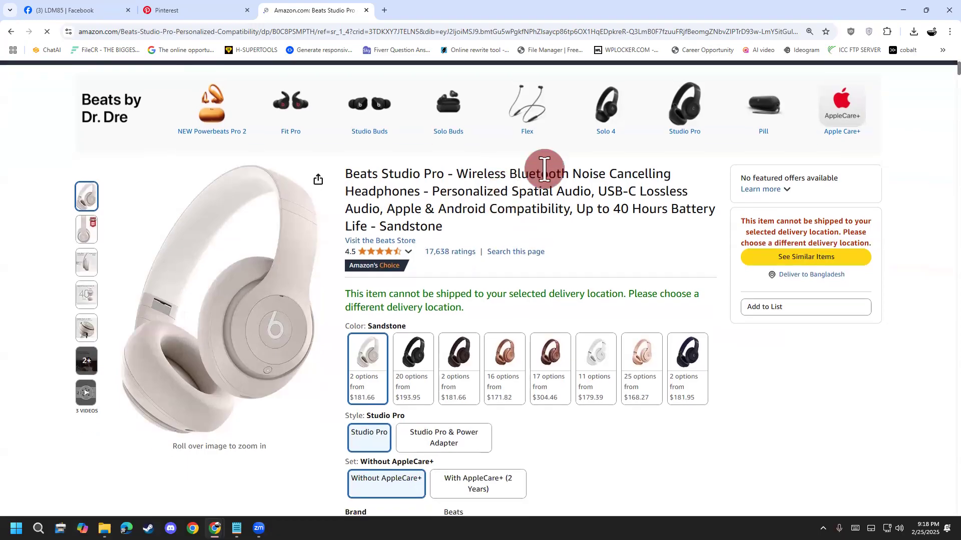
scroll(610, 172, up, 1)
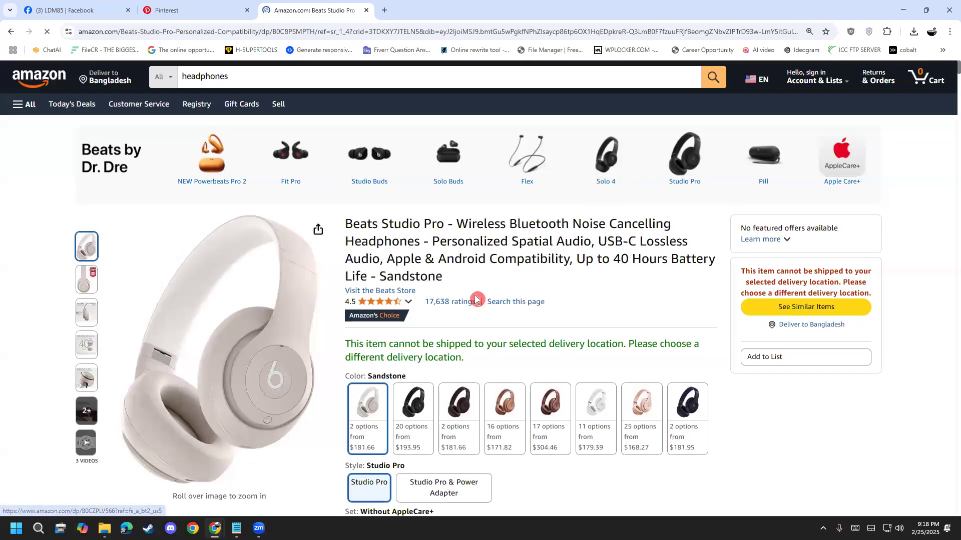
mouse_move(356, 316)
click(483, 277)
scroll(624, 317, down, 10)
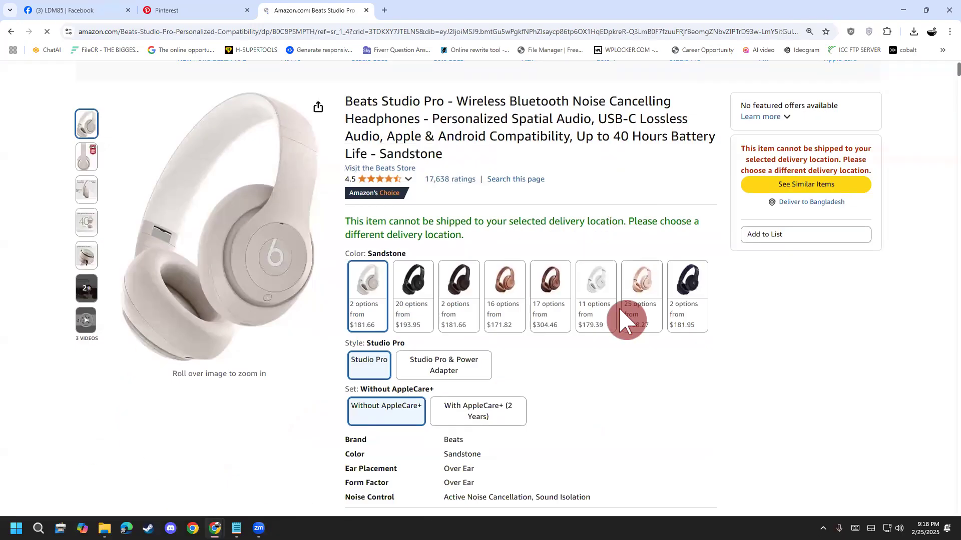
scroll(624, 324, up, 8)
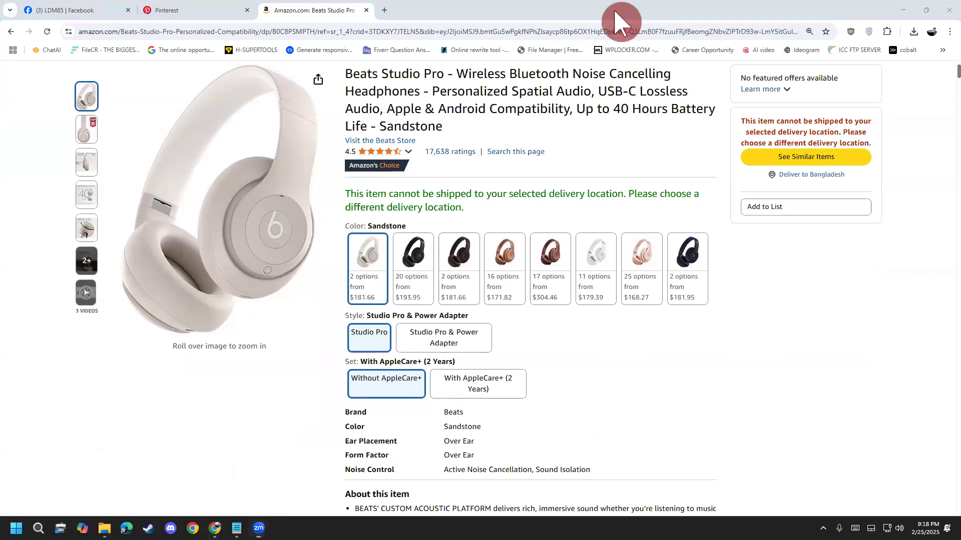
scroll(606, 236, up, 3)
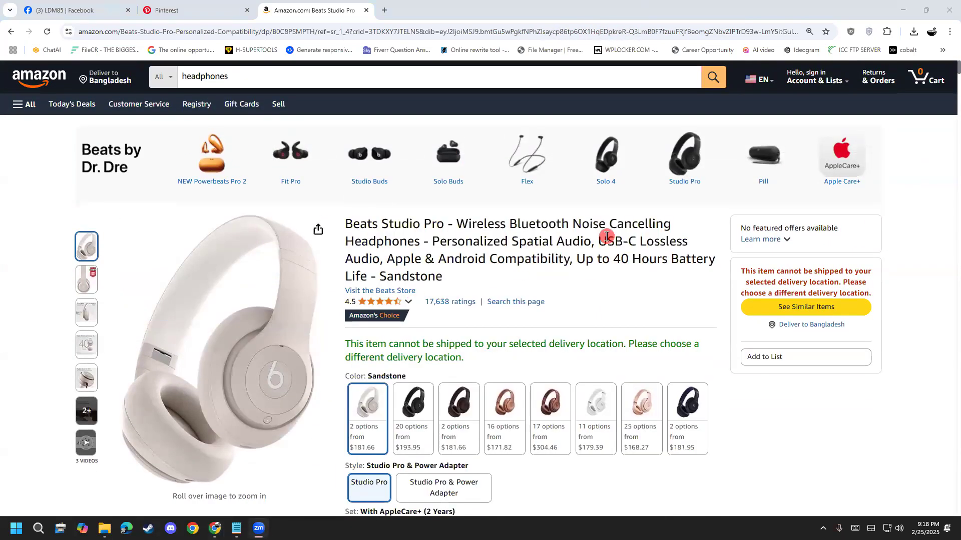
scroll(354, 229, down, 4)
scroll(397, 326, up, 3)
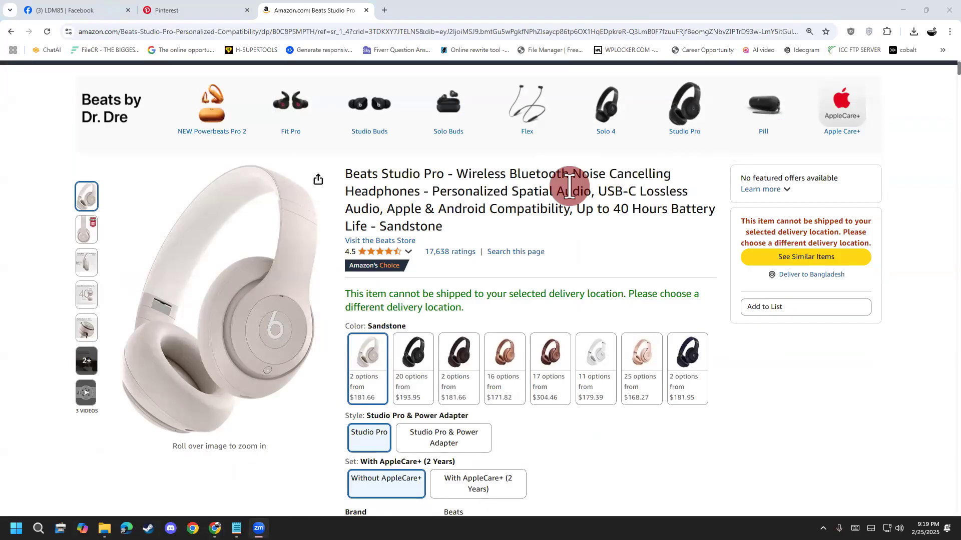
scroll(611, 208, down, 1)
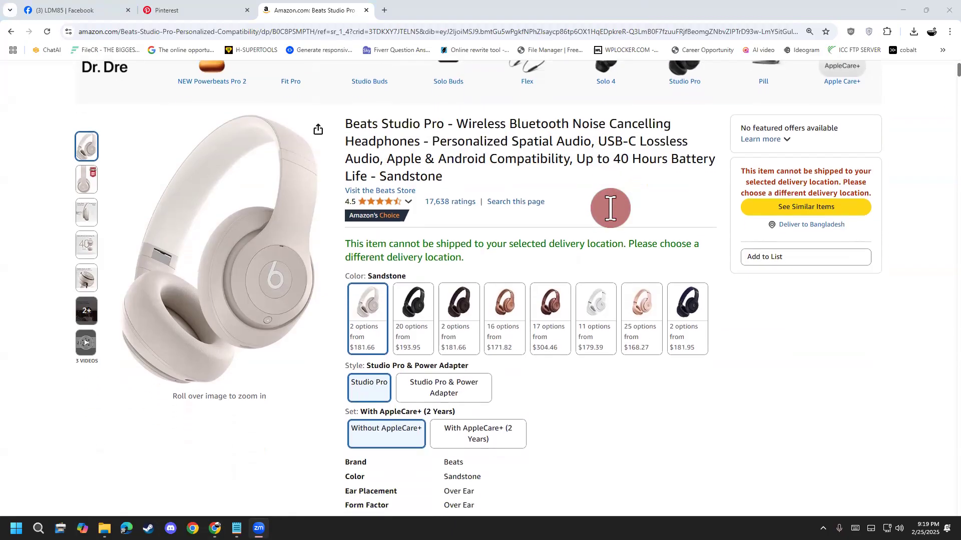
scroll(610, 211, up, 1)
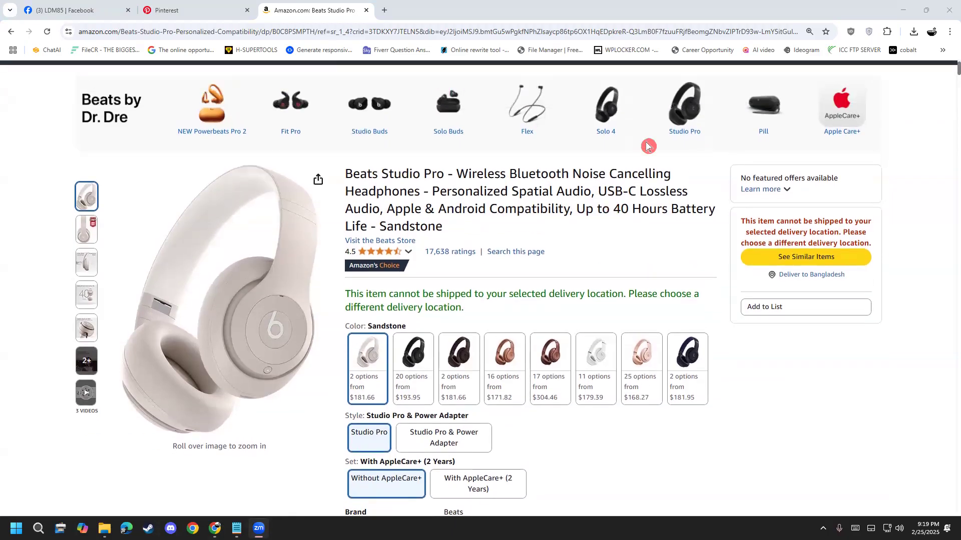
drag(333, 174, 456, 231)
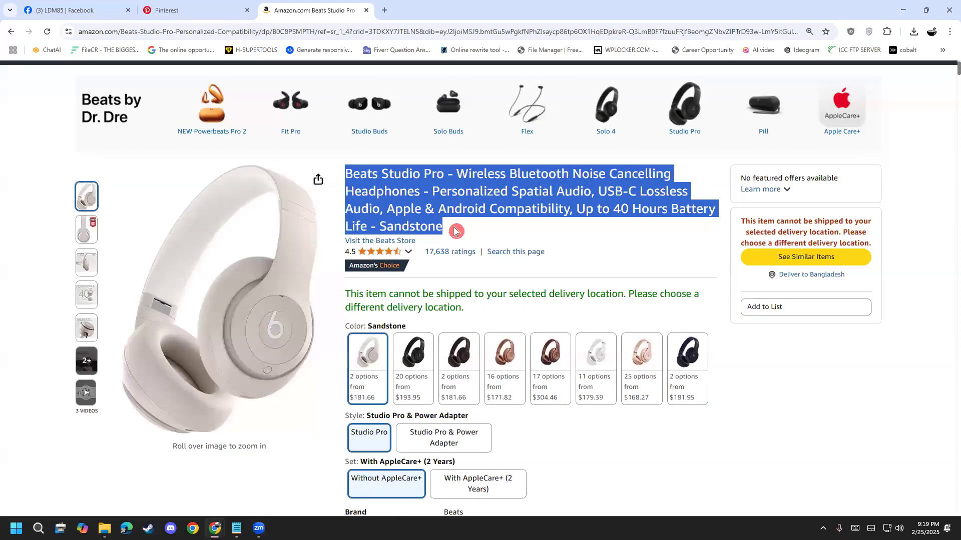
click(419, 188)
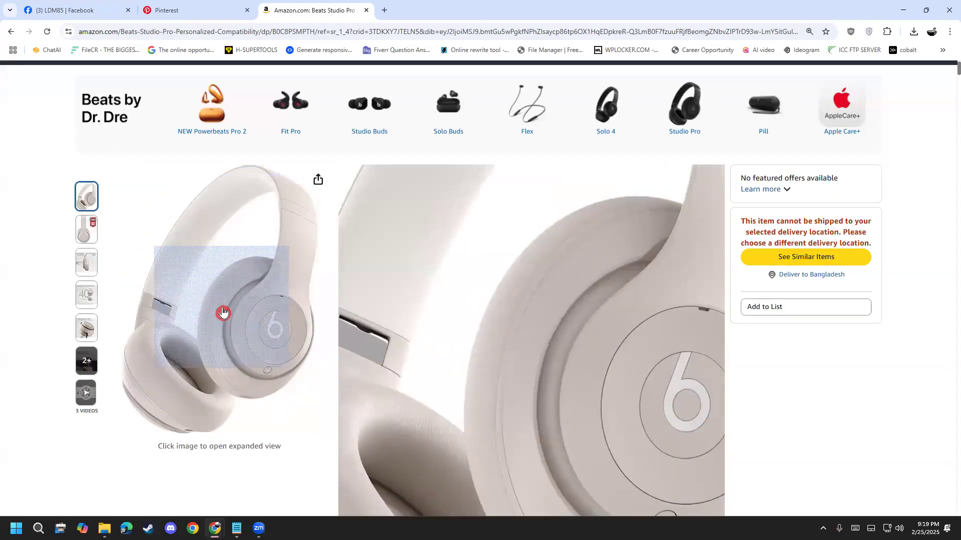
- Expand the main Beats Studio Pro product image and open the dialog for saving it as a JPEG image
click(191, 271)
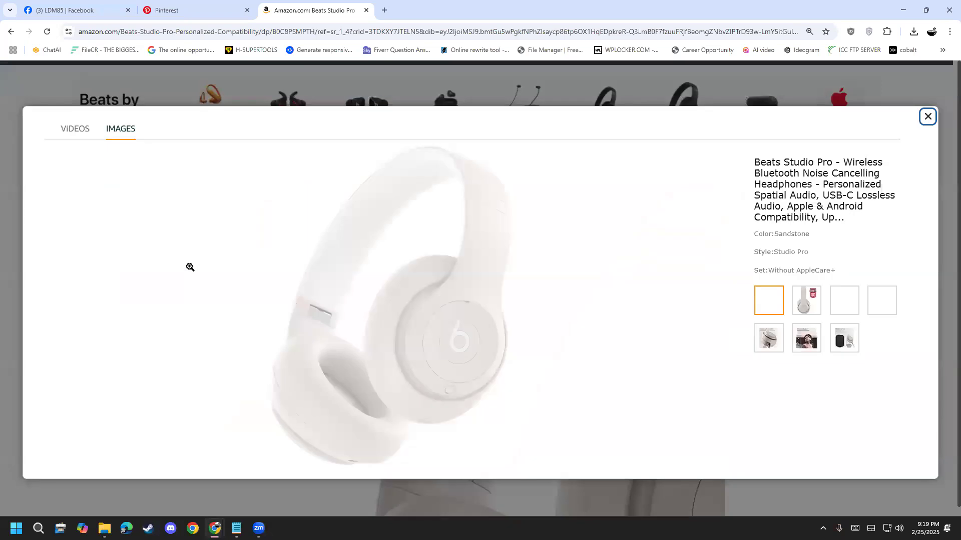
right_click(430, 252)
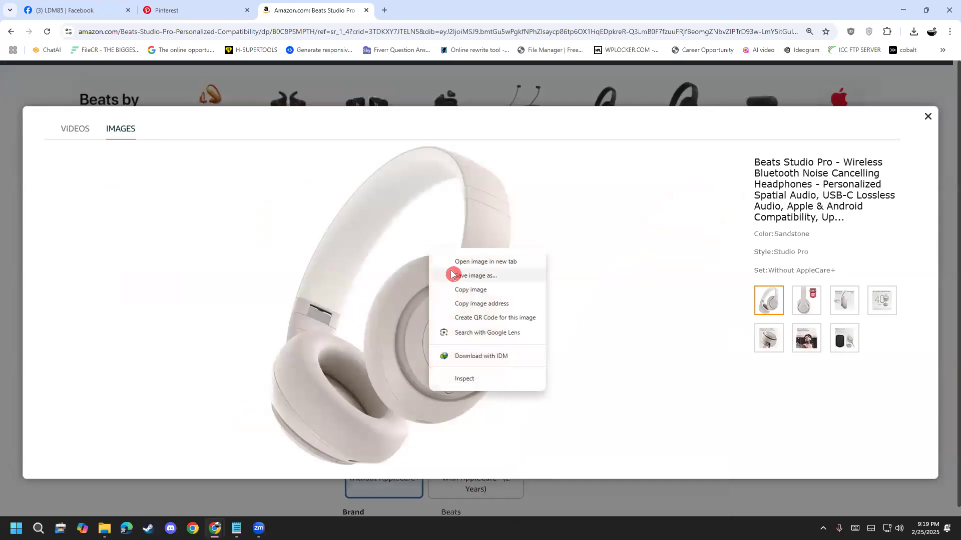
click(451, 275)
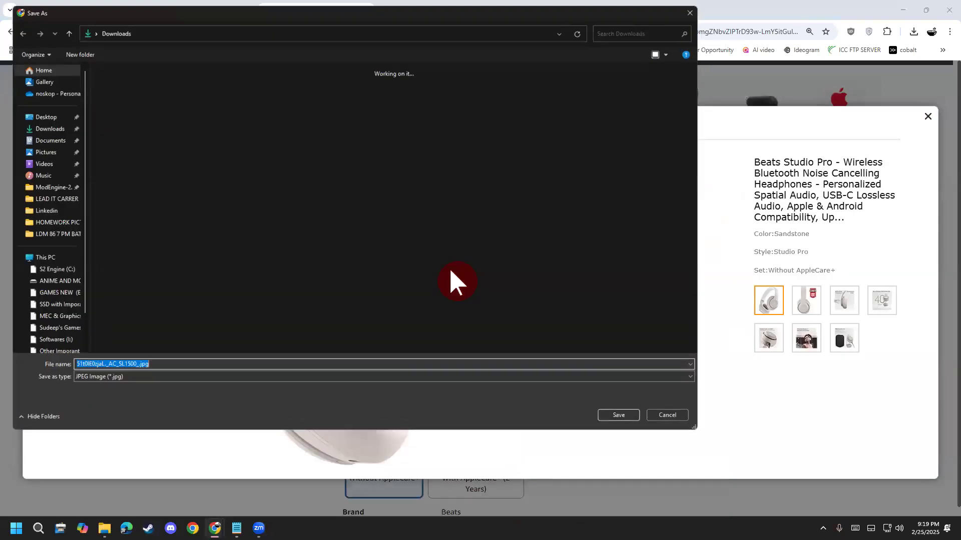
- Delete p4-ai-sept11.jpg from the Downloads folder
click(590, 205)
click(203, 189)
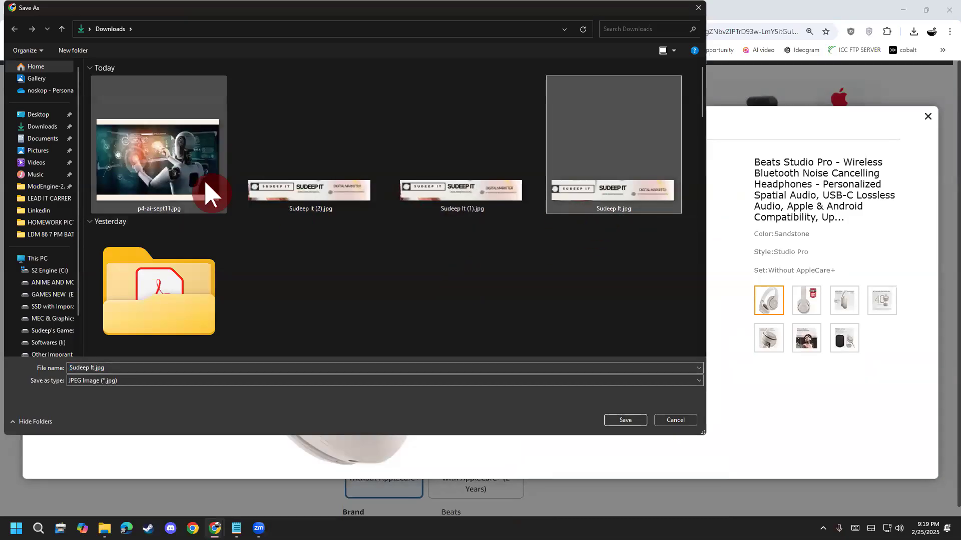
key(Delete)
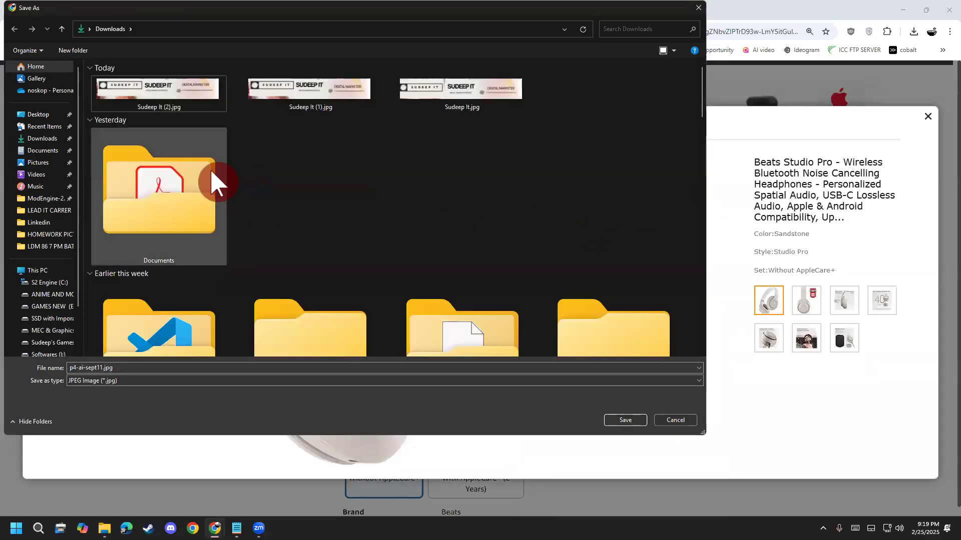
- Delete the three banner JPEG images dated today from the Downloads folder and close the save dialog without saving
click(192, 92)
key(Delete)
click(205, 91)
key(Delete)
click(206, 91)
key(Delete)
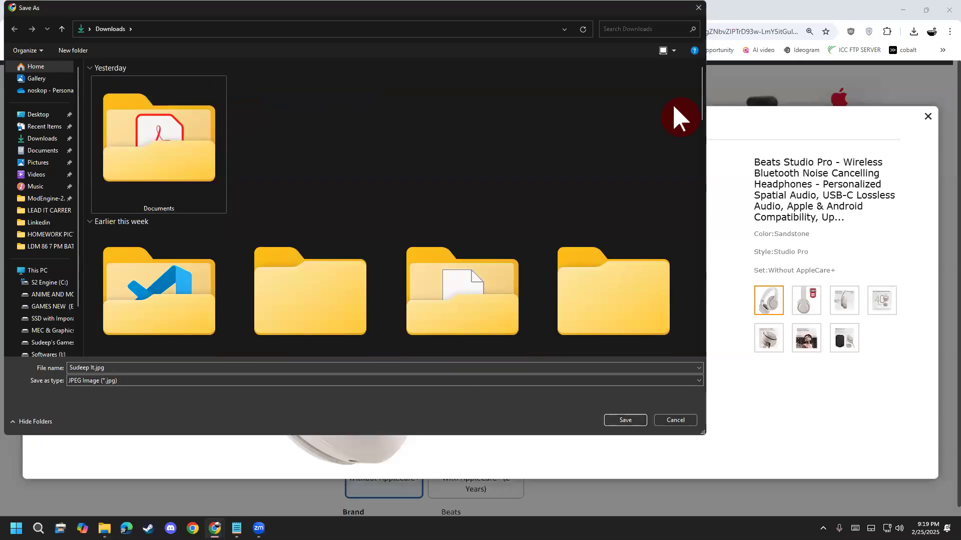
drag(326, 8, 336, 83)
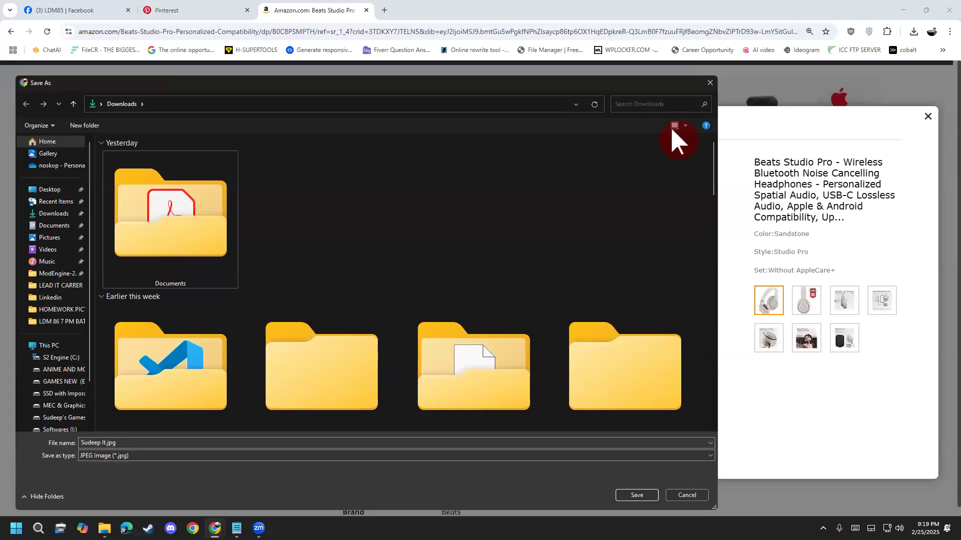
click(710, 82)
right_click(394, 306)
click(430, 333)
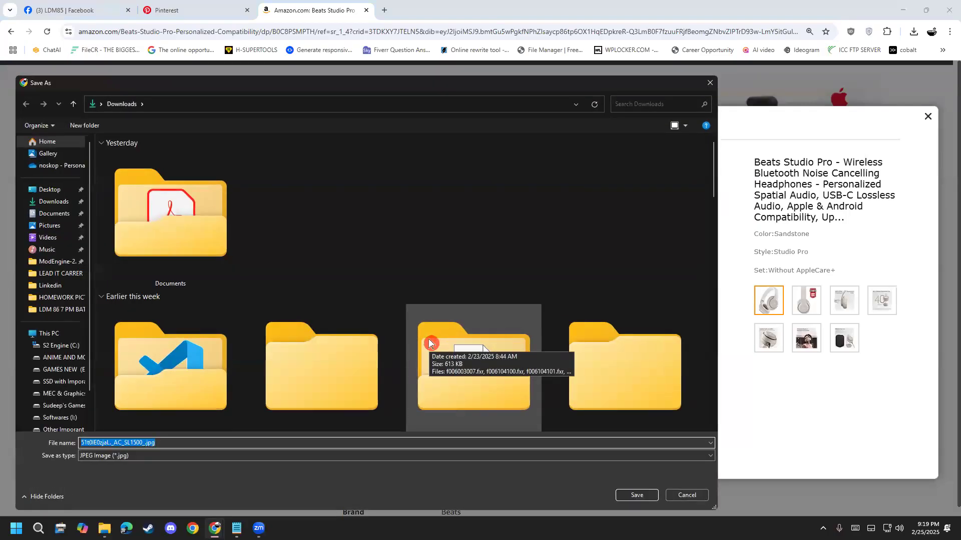
click(710, 83)
- Capture a rectangular screen snip of the enlarged Beats Studio Pro image and bring up the options for saving the web image
key(super+shift+s)
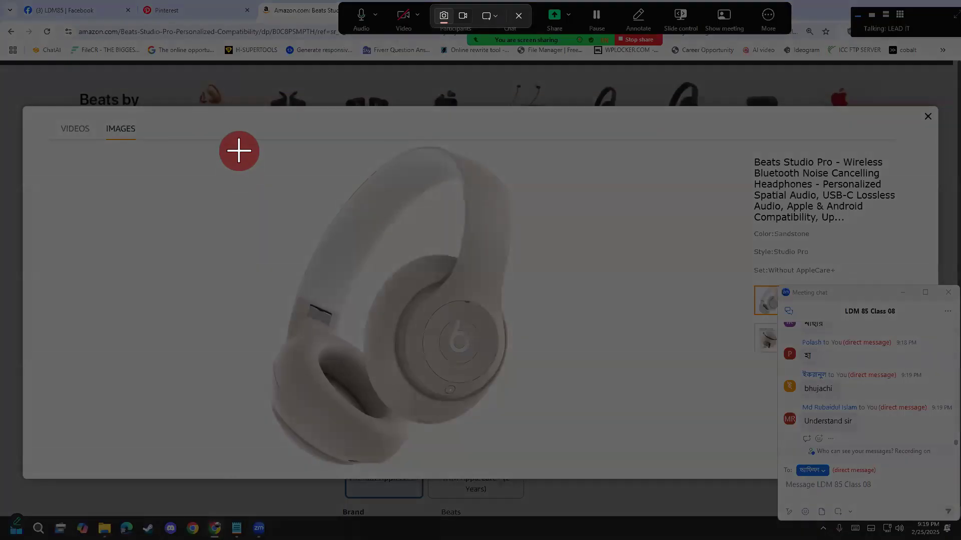
drag(239, 138, 538, 468)
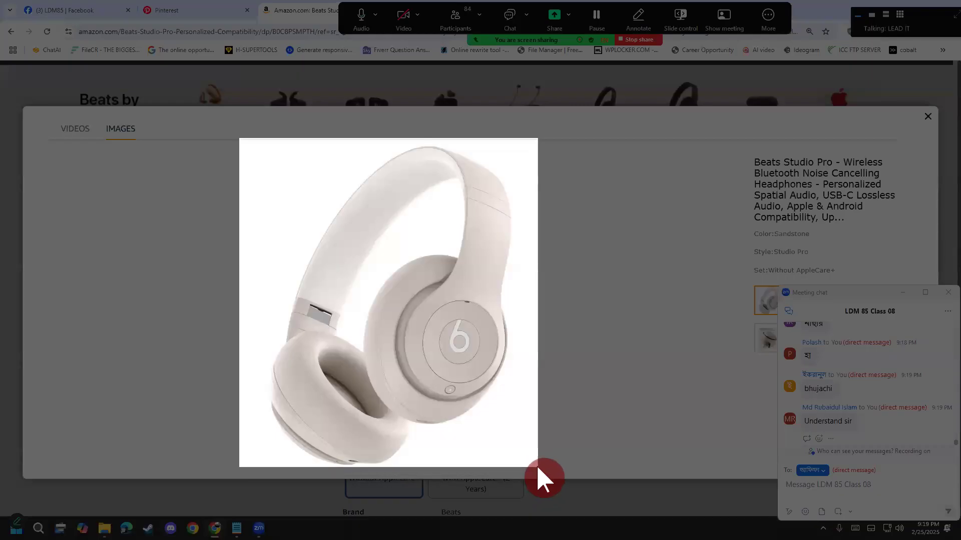
drag(538, 467, 539, 459)
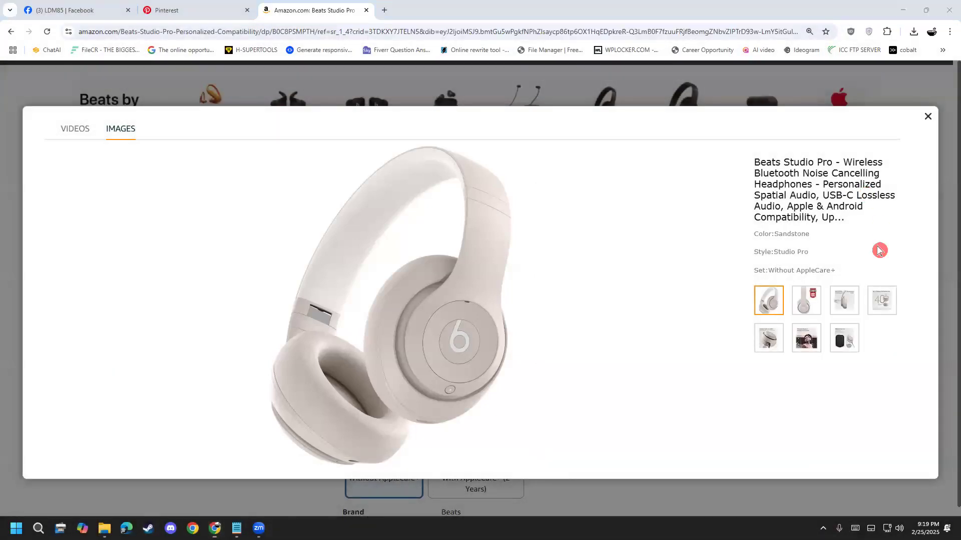
right_click(377, 225)
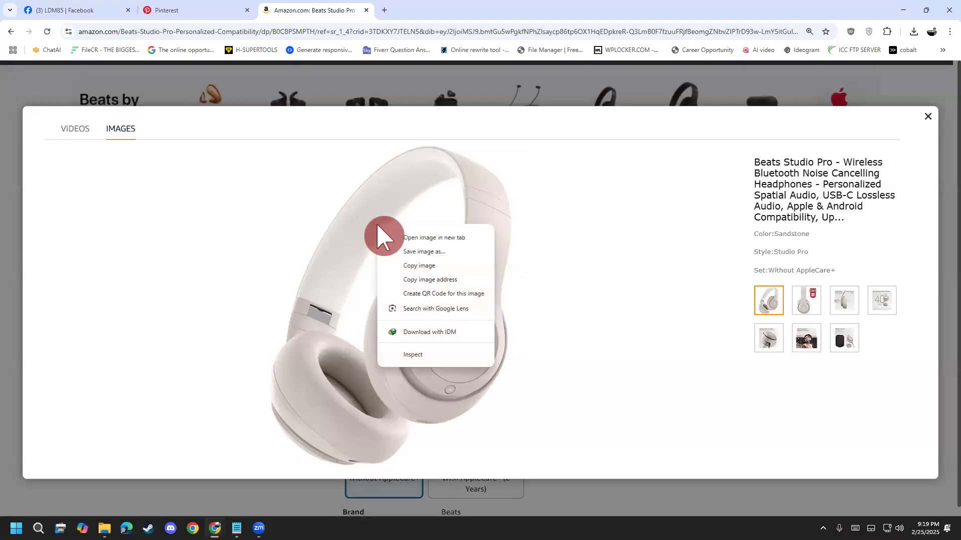
click(412, 251)
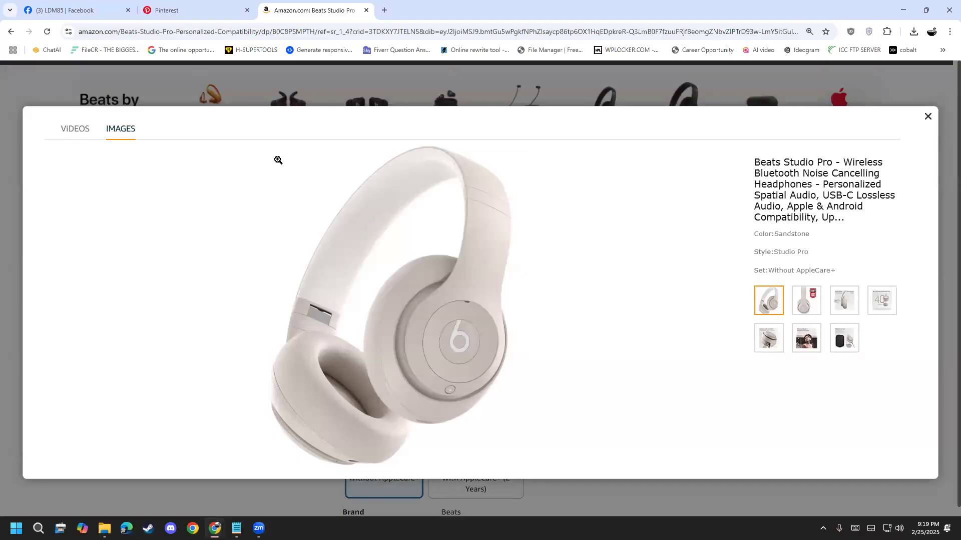
- Snip the whole enlarged headphone picture from the Amazon image viewer and paste it into a new Paint canvas
key(super+shift+s)
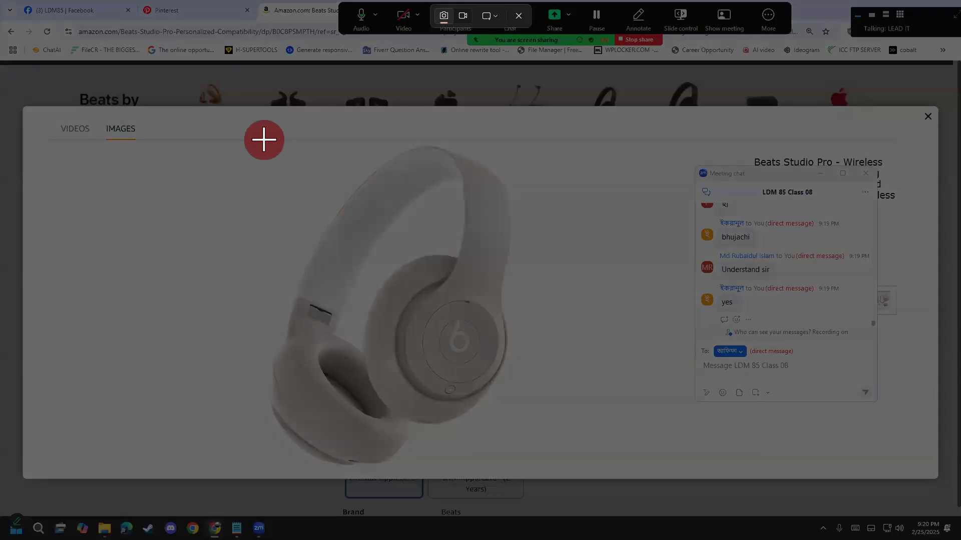
drag(264, 140, 545, 469)
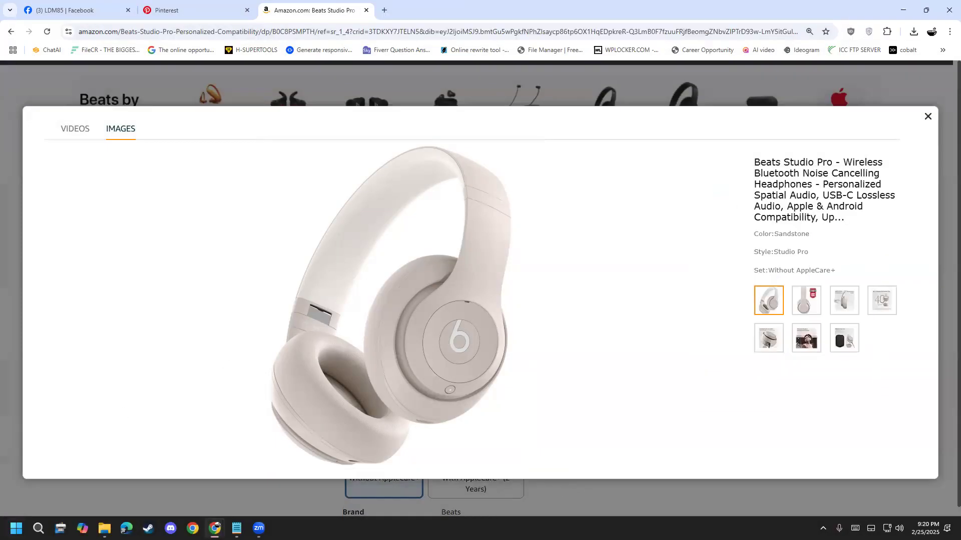
key(super)
text(paint)
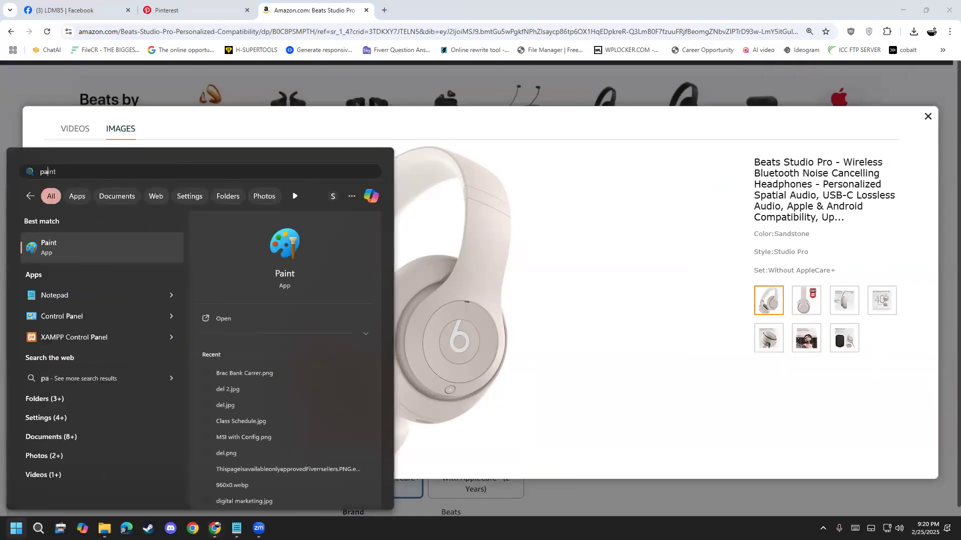
key(Return)
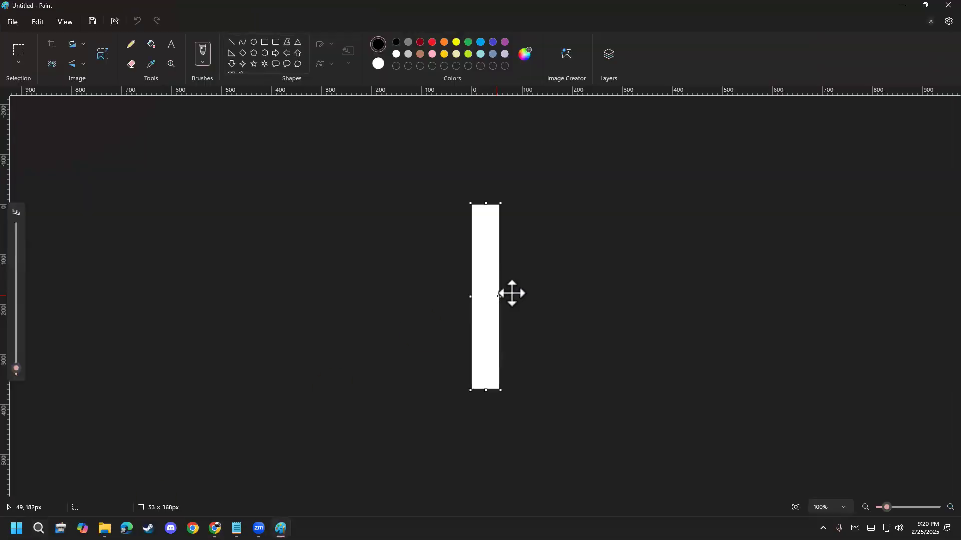
key(ctrl+v)
click(654, 425)
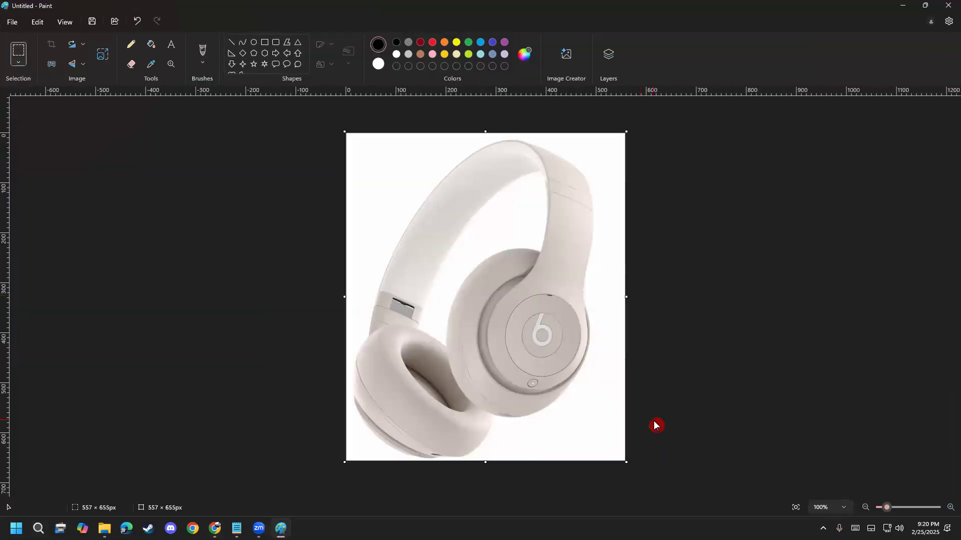
- Save the pasted picture as a PNG named airphone in the Downloads folder, then close Paint and the Amazon image viewer
key(ctrl+s)
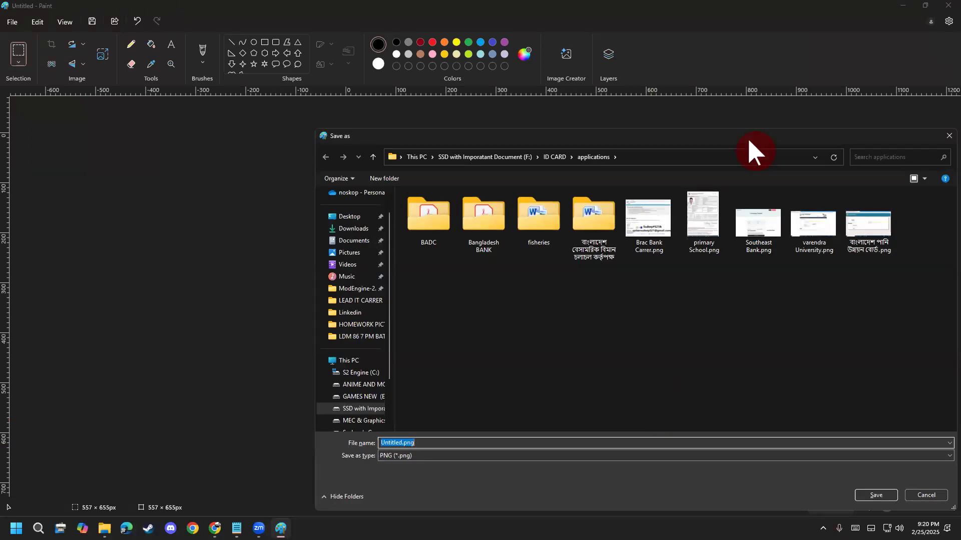
click(525, 134)
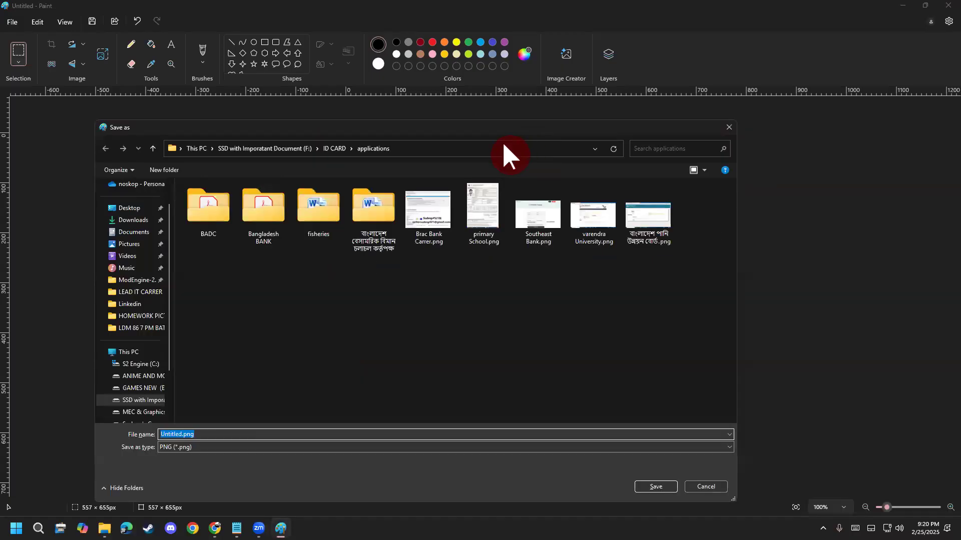
click(133, 221)
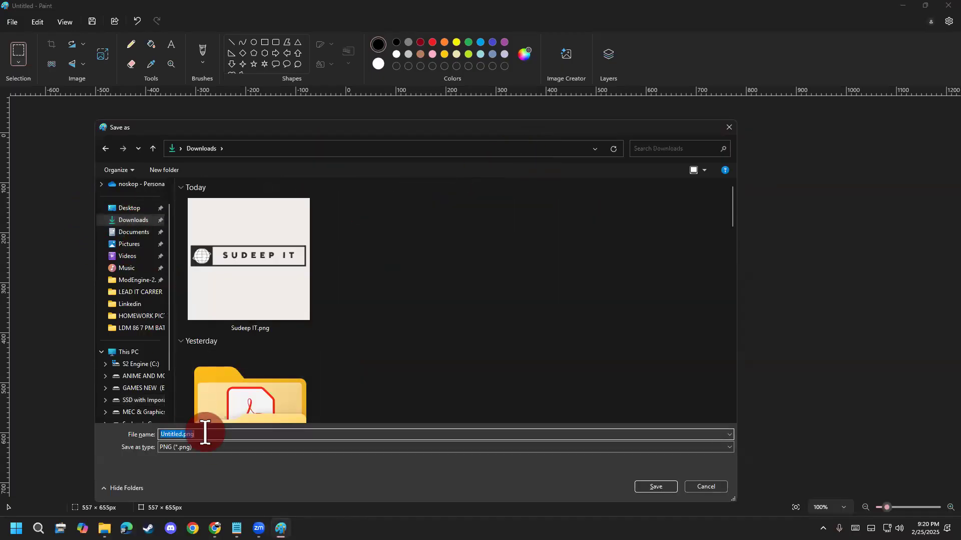
text(airphone)
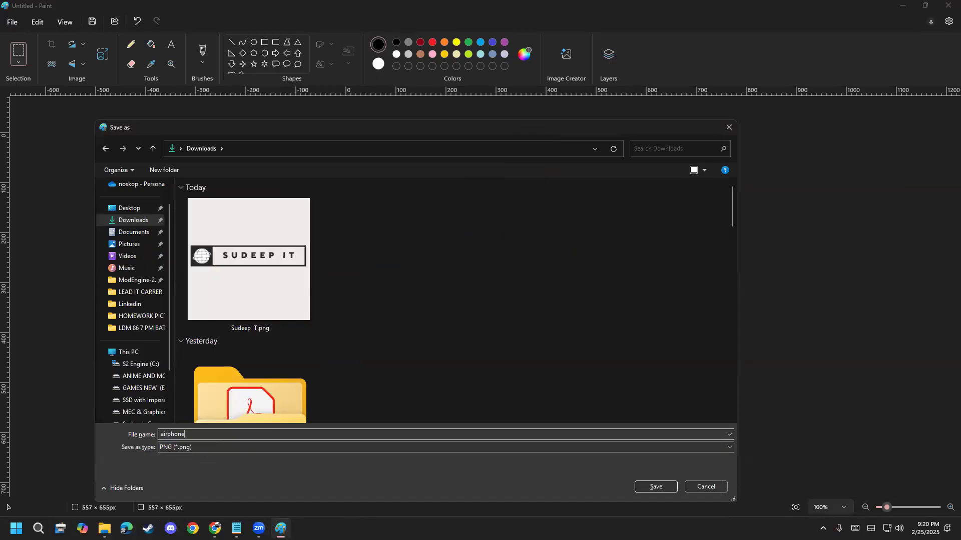
key(Return)
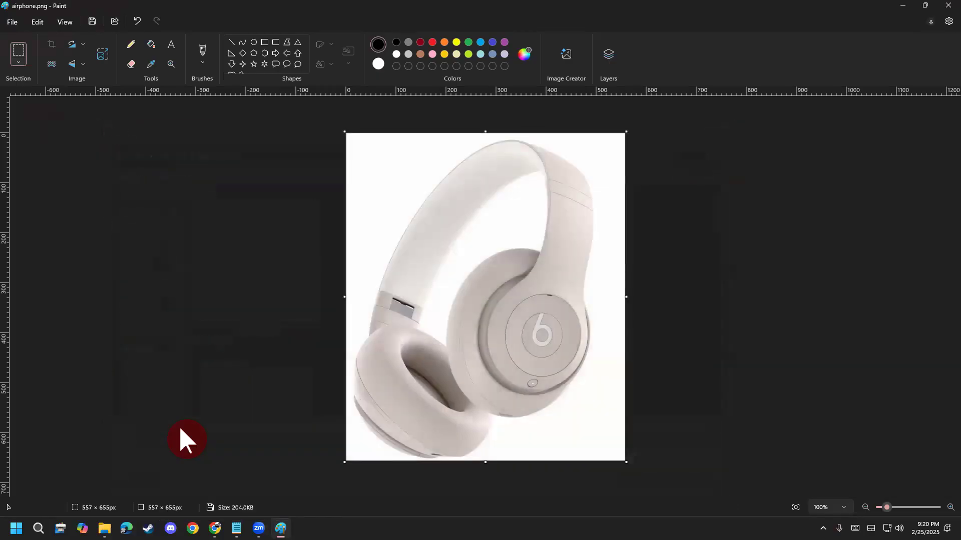
click(935, 7)
click(924, 117)
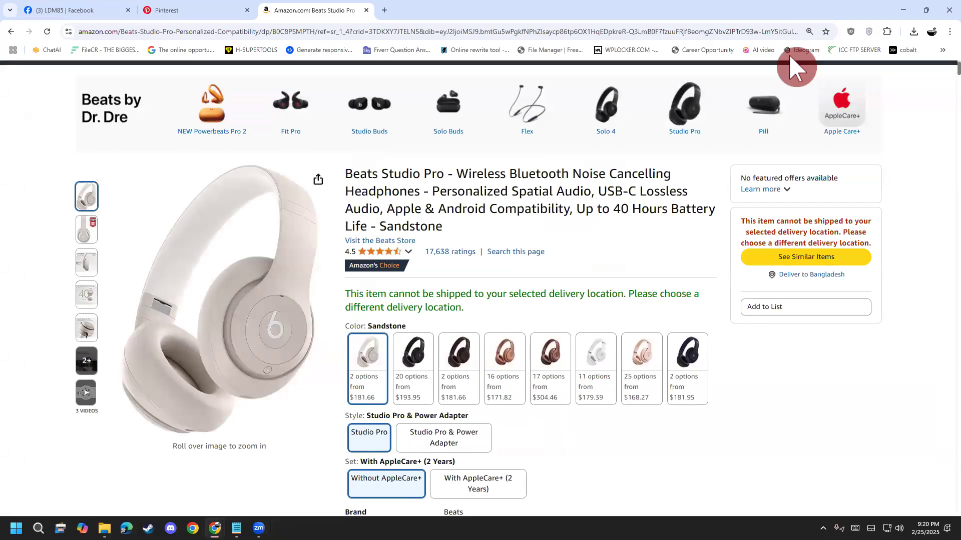
key(ctrl+2)
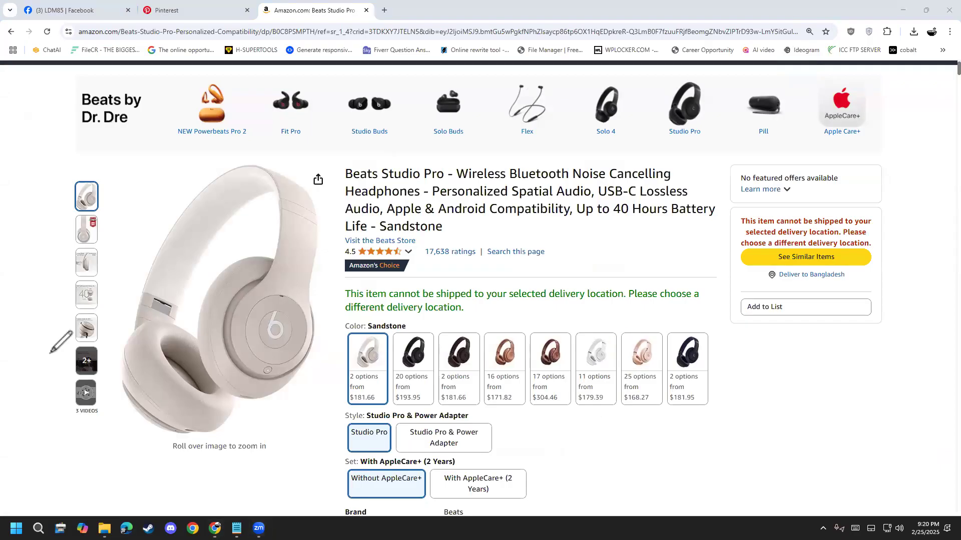
key(Escape)
- Search Google for keyboard in a new browser tab and show the image results
key(ctrl+t)
click(369, 203)
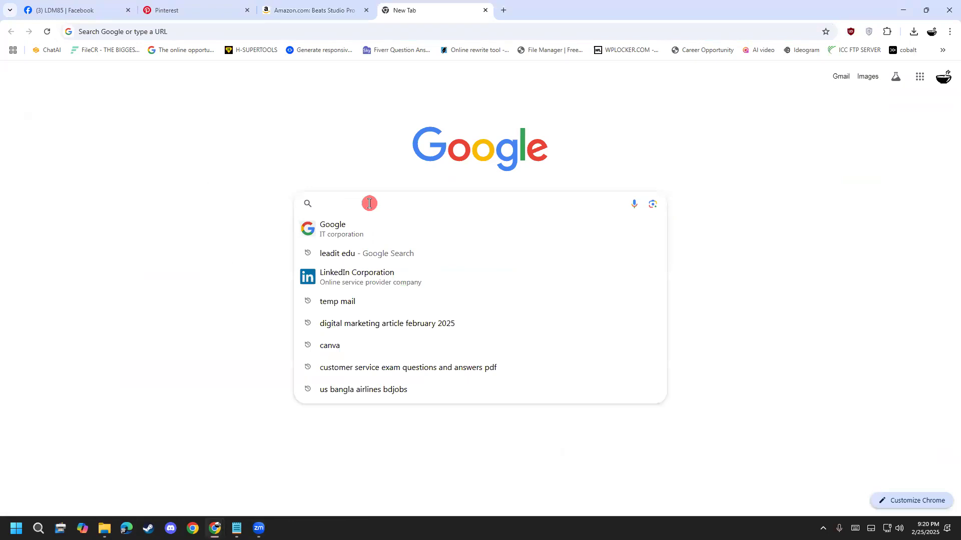
text(key)
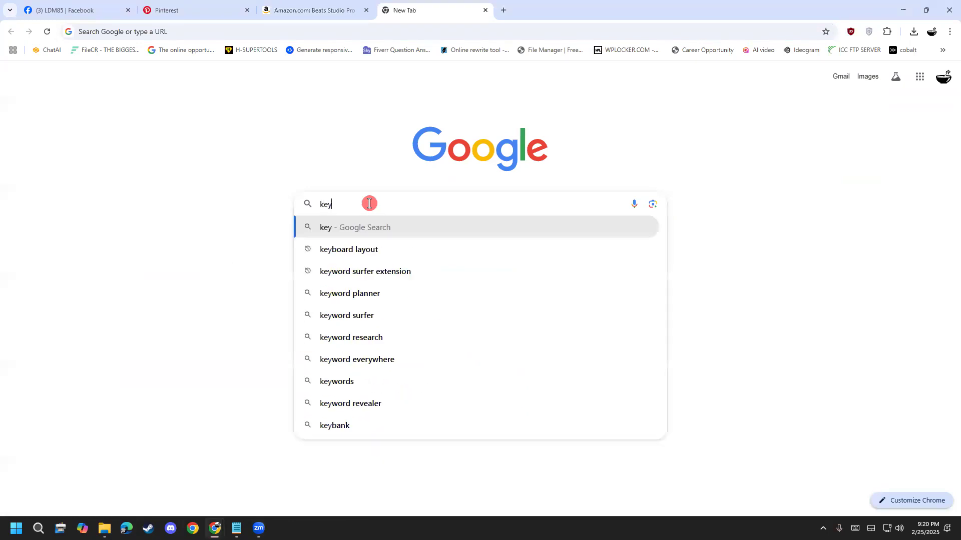
text(board)
key(Return)
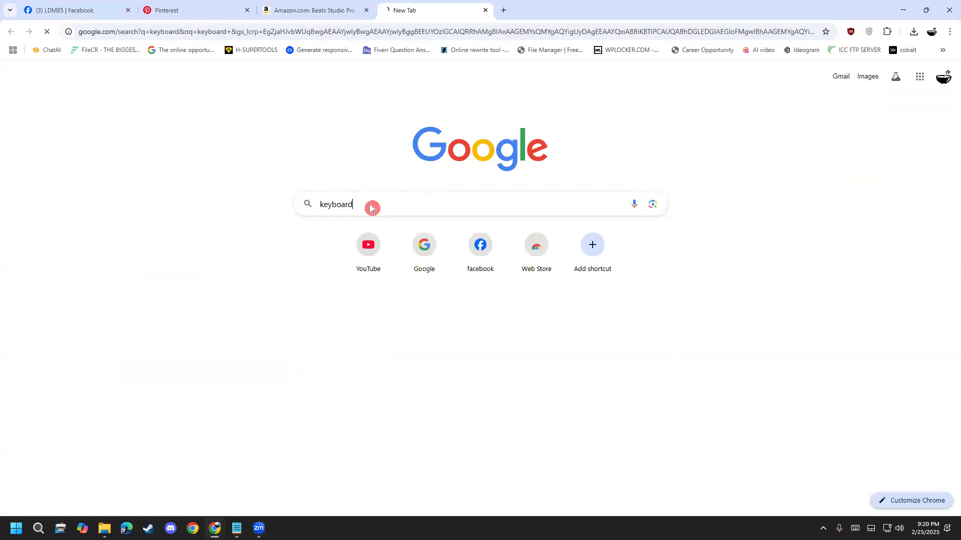
click(156, 119)
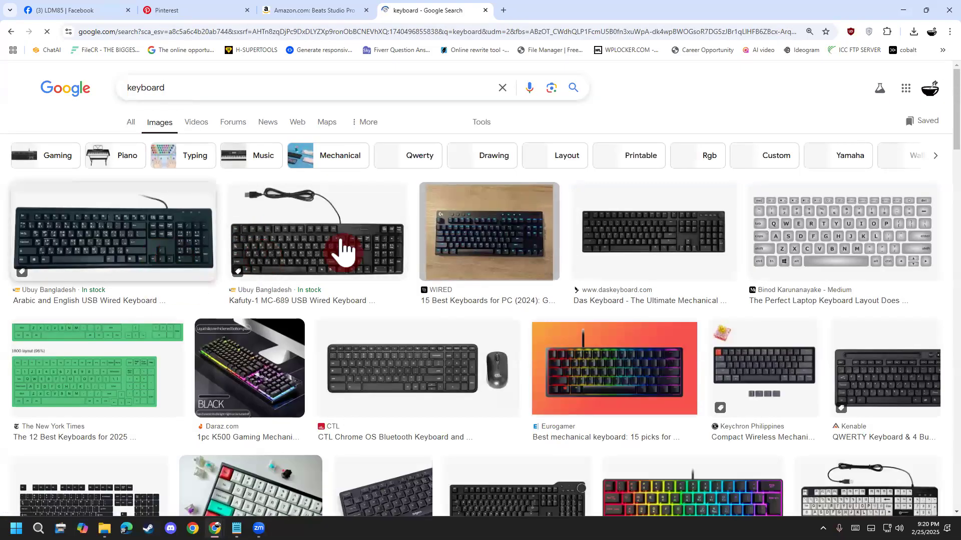
- Open the full-size picture of the Arabic and English USB Wired Keyboard from the image results
click(364, 247)
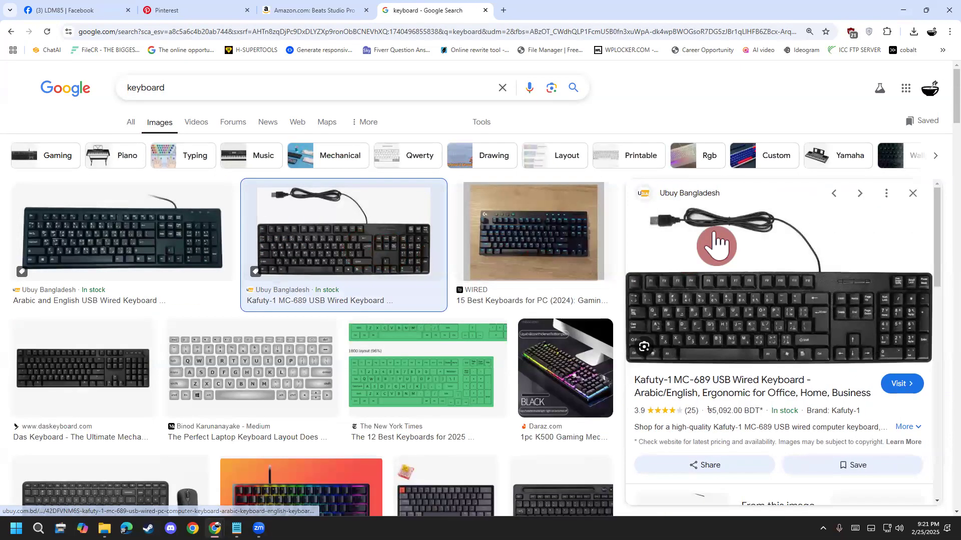
click(197, 231)
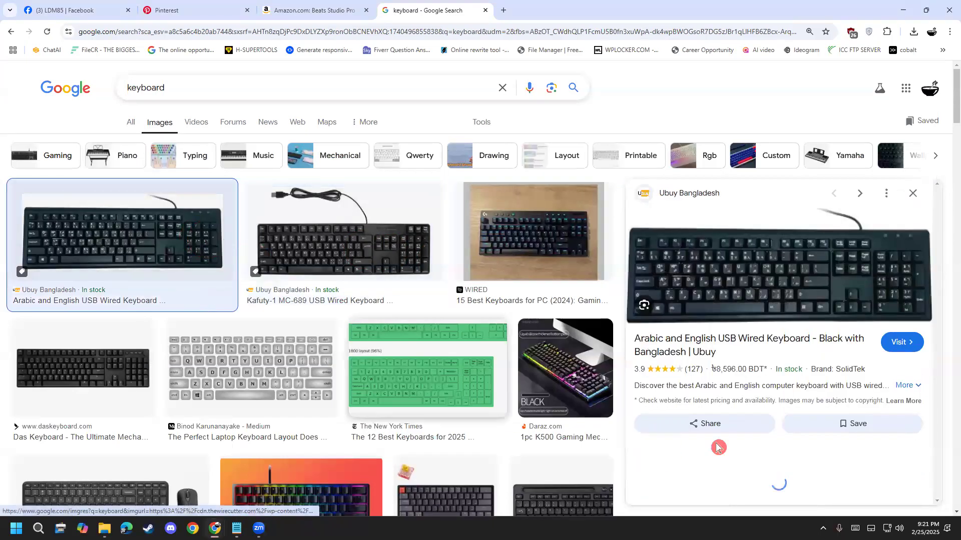
click(886, 344)
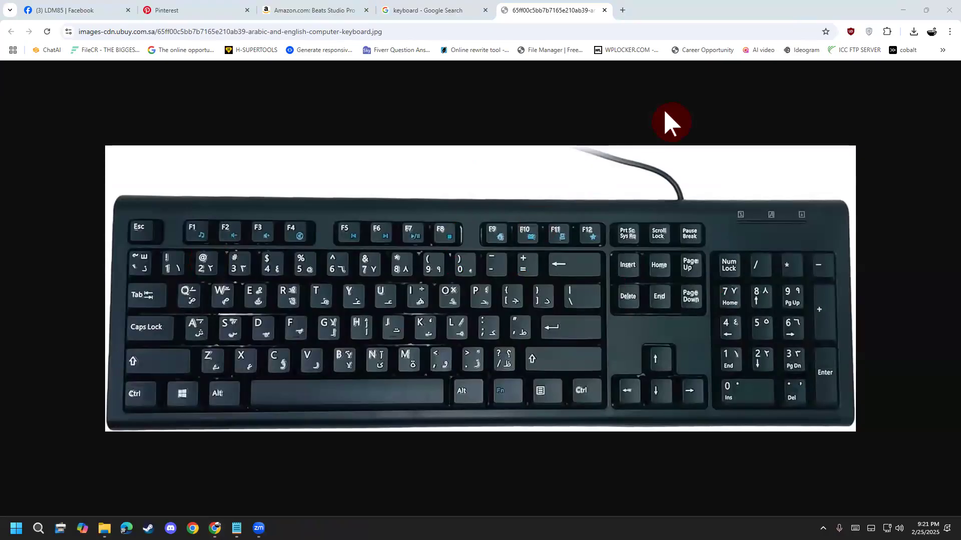
- Mark the Print Screen key area on the keyboard picture with the screen pen, then close the picture's tab
key(ctrl+2)
mouse_move(627, 219)
mouse_down()
mouse_move(614, 245)
mouse_move(639, 239)
mouse_move(645, 226)
mouse_up()
mouse_move(569, 146)
mouse_down()
mouse_move(609, 199)
mouse_move(606, 222)
mouse_up()
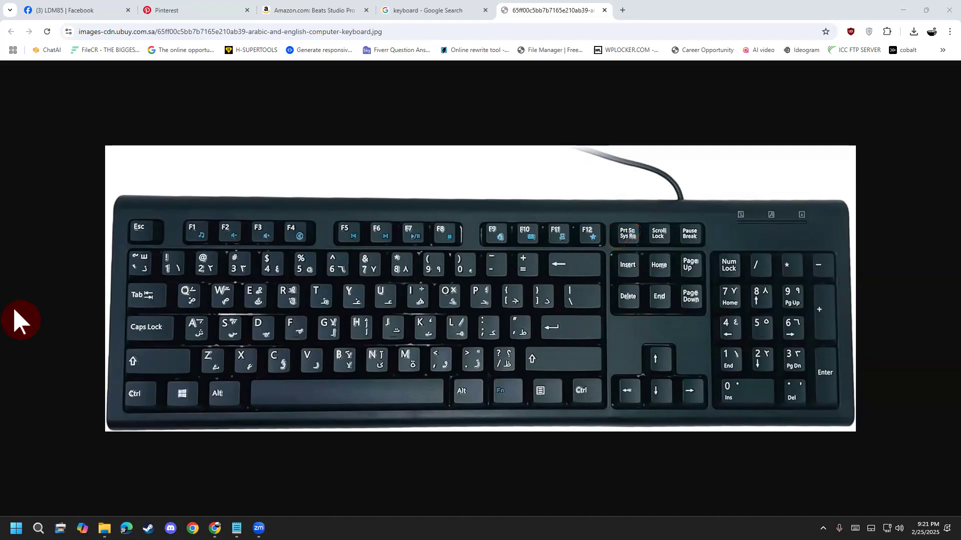
mouse_move(258, 529)
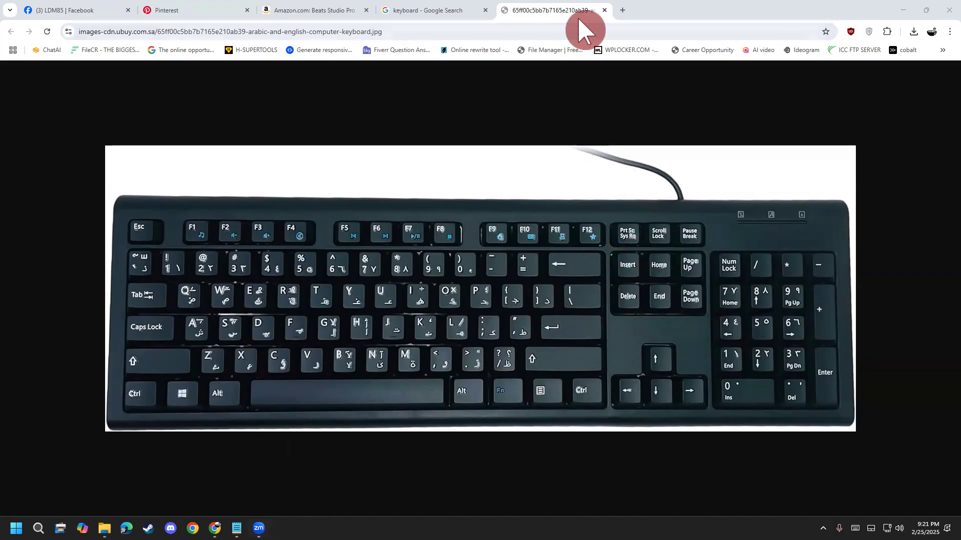
click(605, 10)
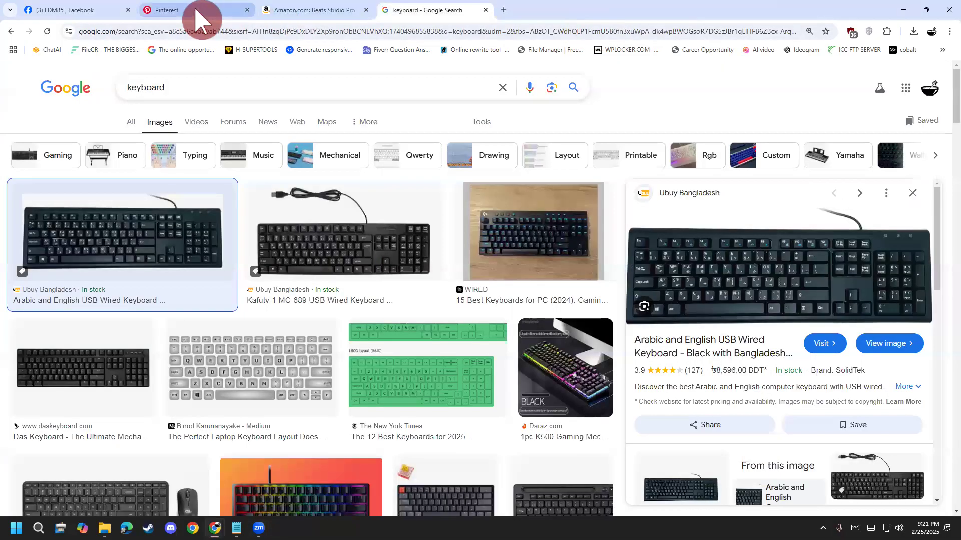
- Review the Class 08 topic in the LDM85 Facebook group and the Beats Studio Pro product page, then return to the Pinterest profile
click(199, 15)
click(59, 11)
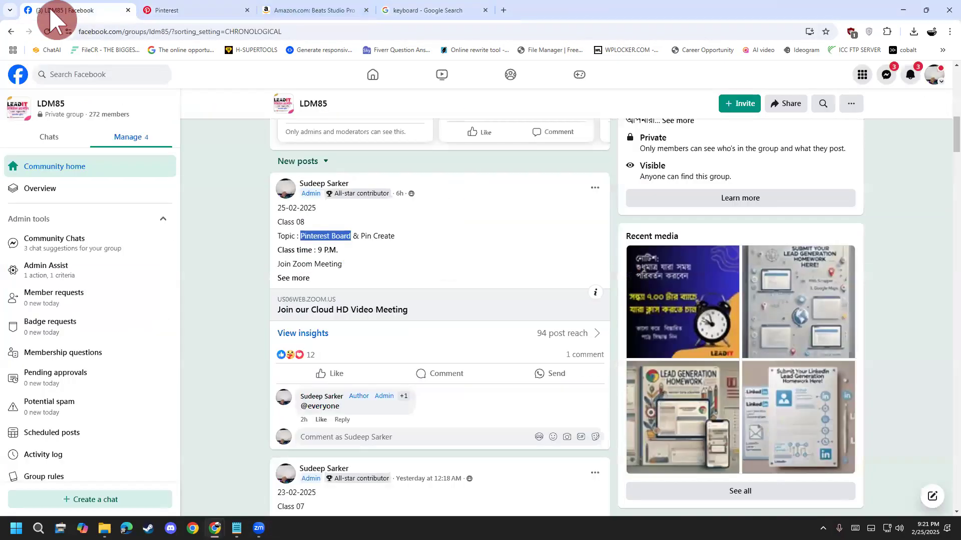
click(320, 10)
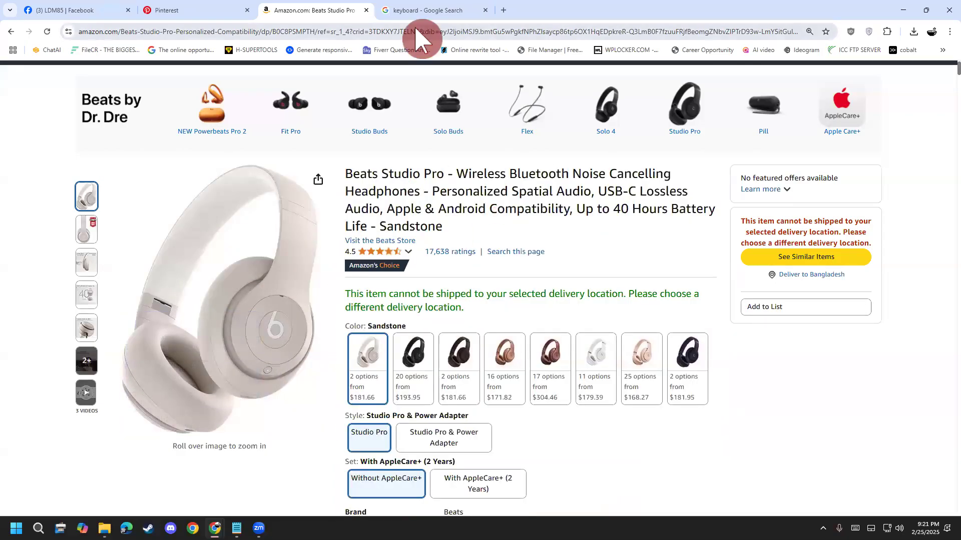
click(200, 10)
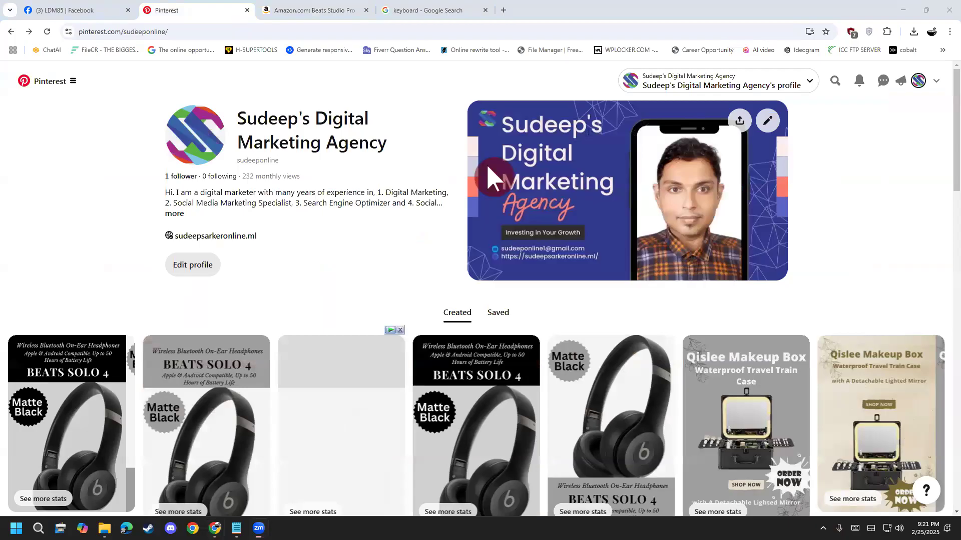
drag(15, 136, 23, 144)
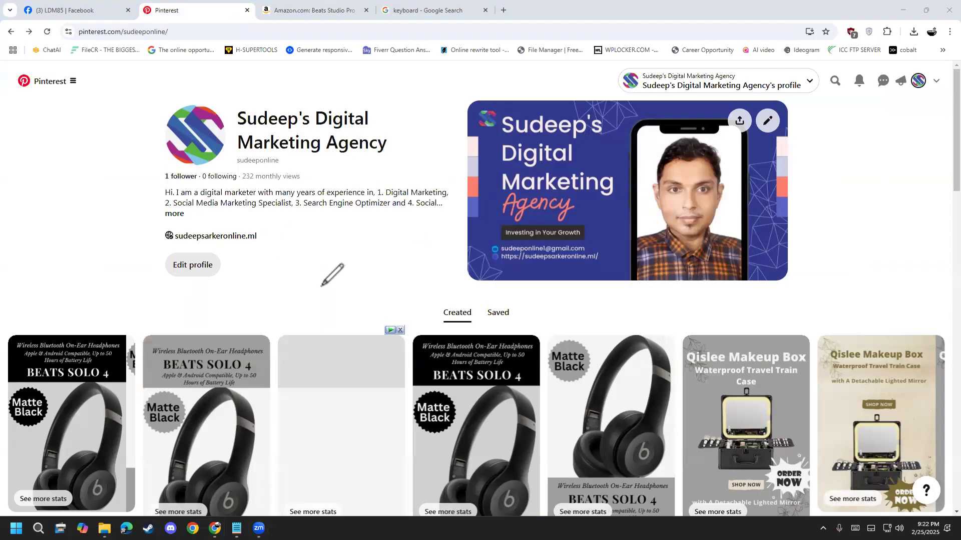
- Switch to Notepad, close the "Importatnt note.txt" file, and open a new blank note
key(super)
click(237, 529)
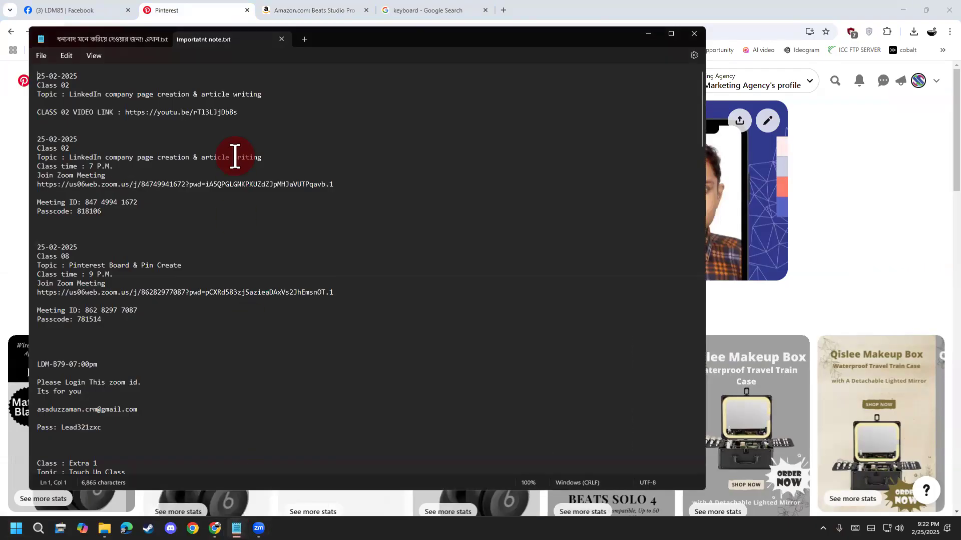
click(285, 40)
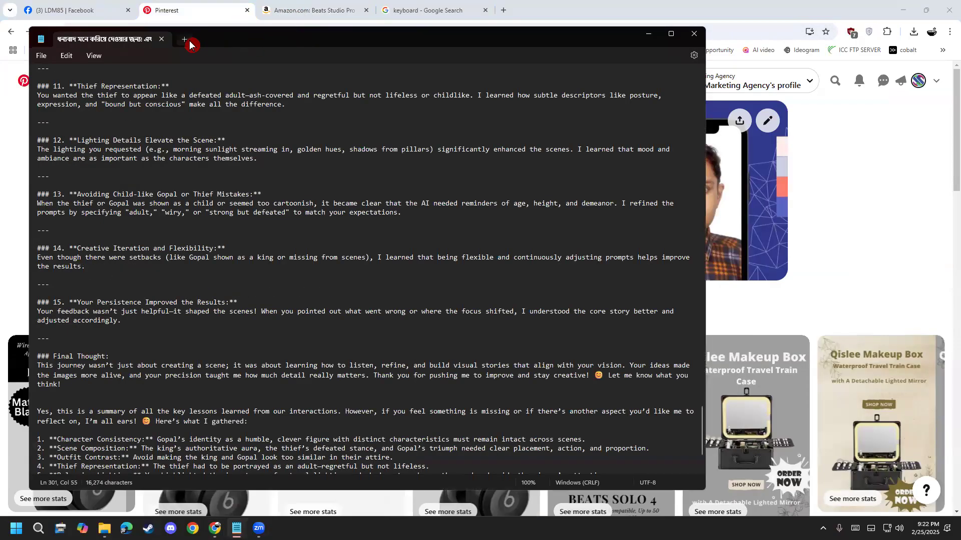
click(188, 41)
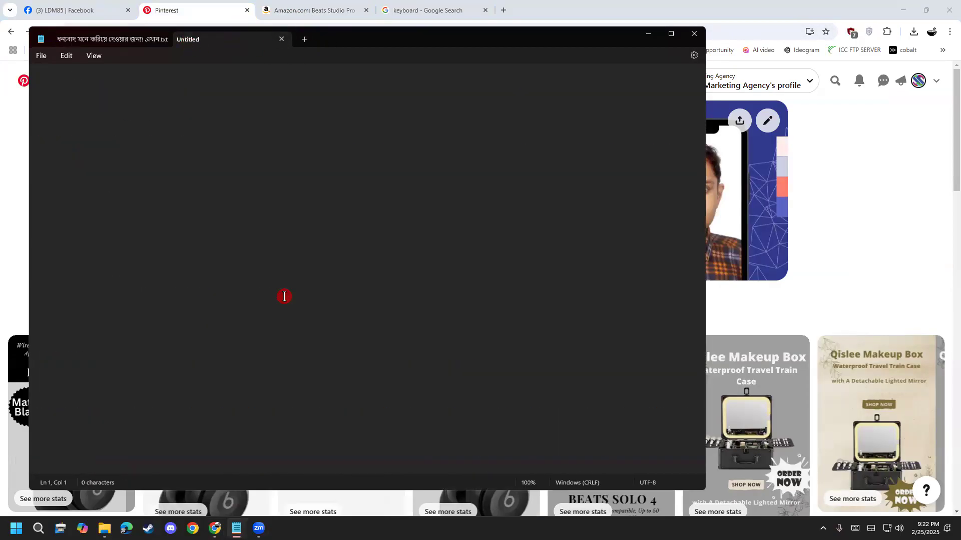
- Enlarge the note's text and write "1. Pin create" and "2. Canva pin create" on separate lines
scroll(283, 296, up, 10)
text(1)
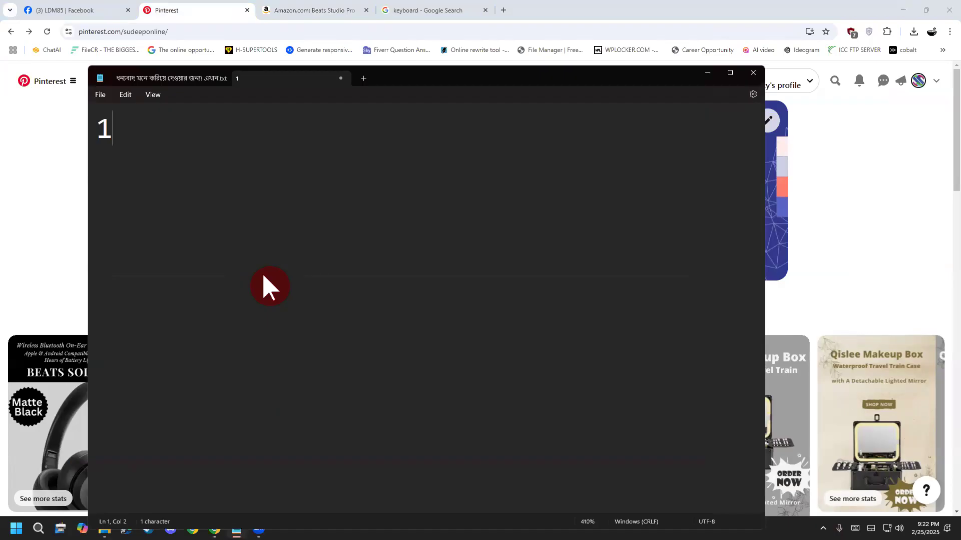
text(. Pin create)
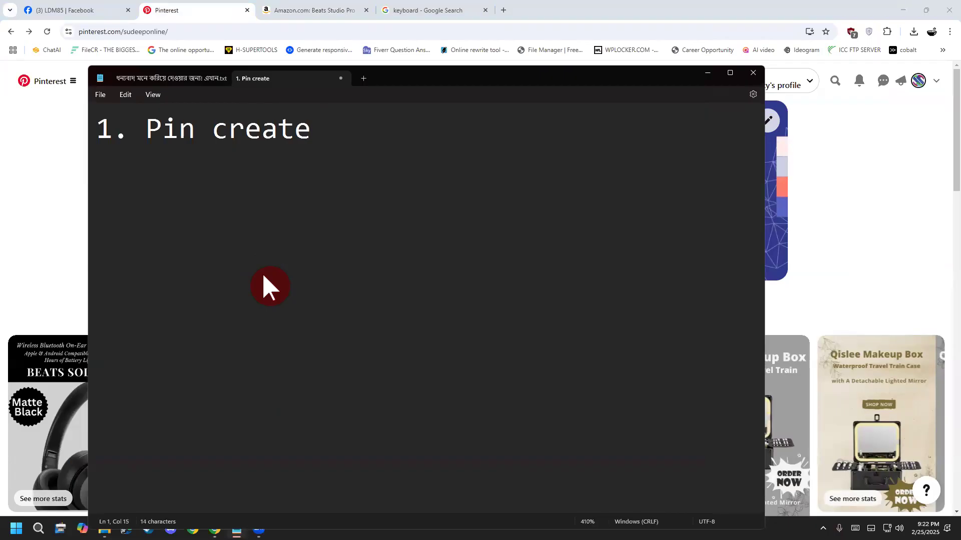
key(Return)
text(2. Canva pin )
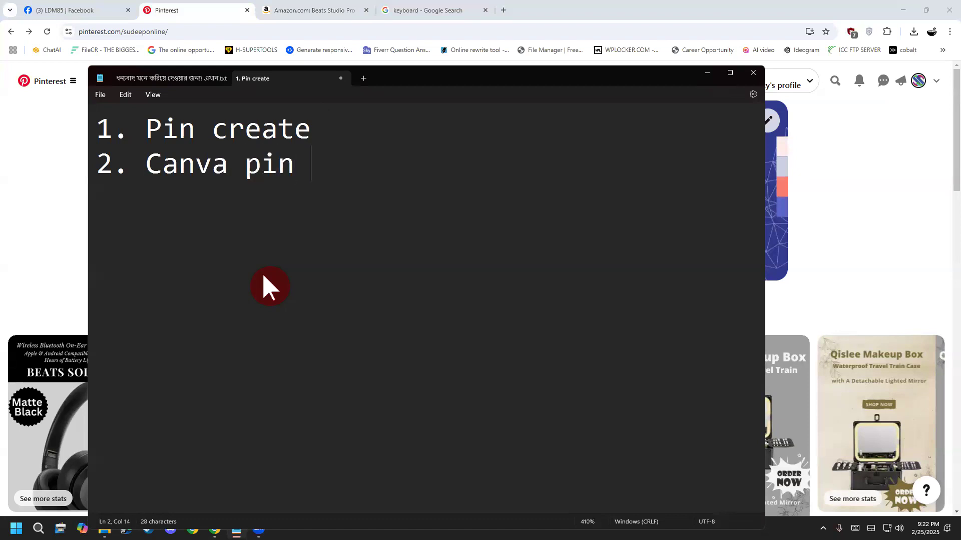
text(create)
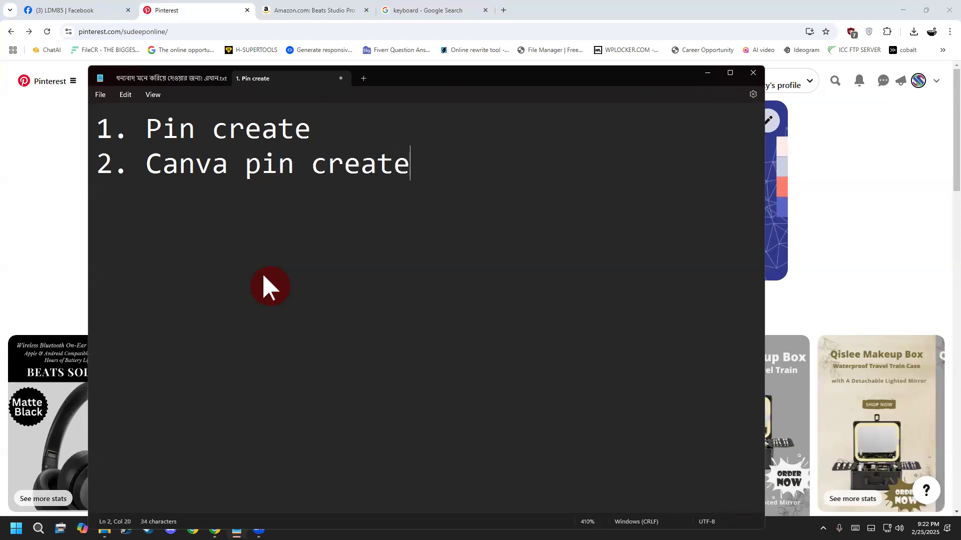
- Insert the word "image" before "create" in the second list item
key(Left)
key(Left)
key(Left)
key(Left)
key(Left)
key(Left)
text(image)
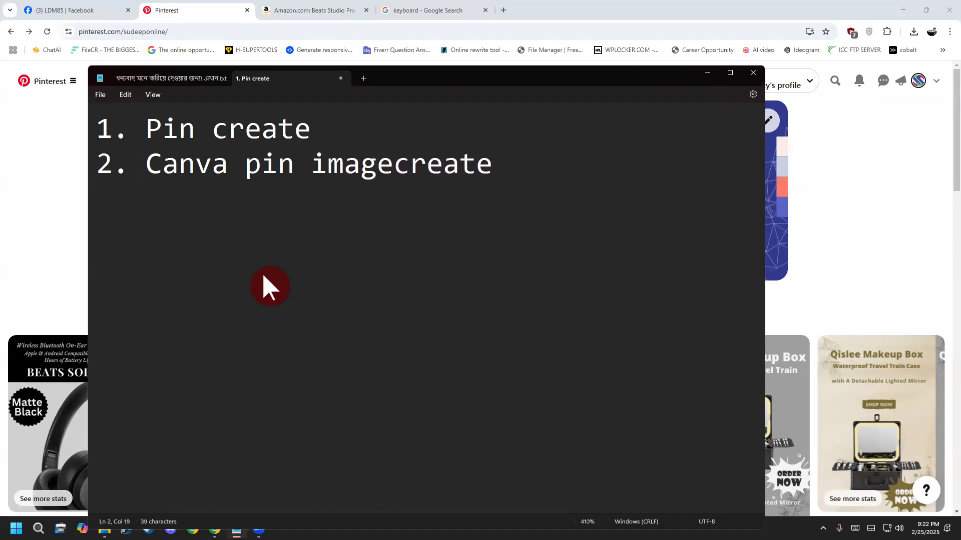
- Add the lines "3. Pinterest Pin Board" and "4. Pin Up", correcting the spelling of Pinterest with the spell checker
key(Return)
text(3)
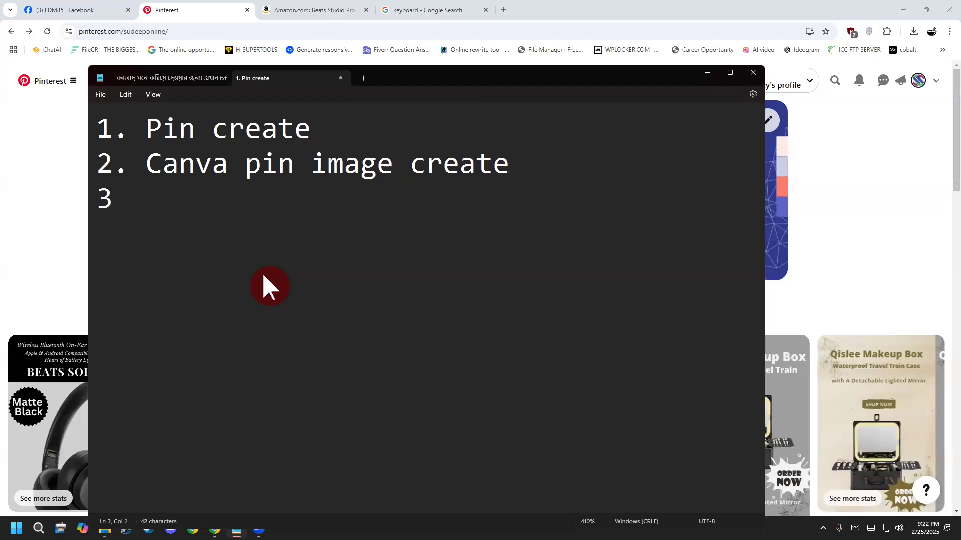
text(. Pinterst)
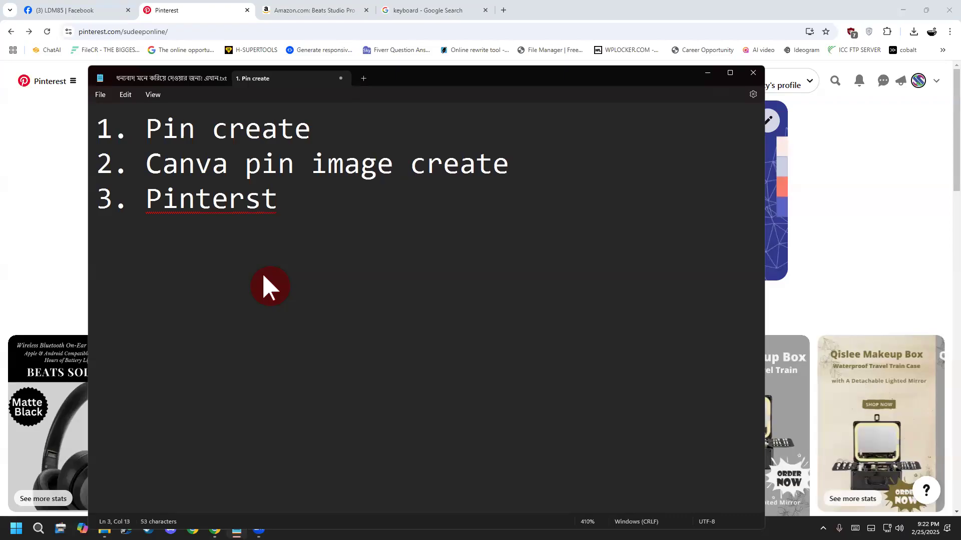
right_click(194, 214)
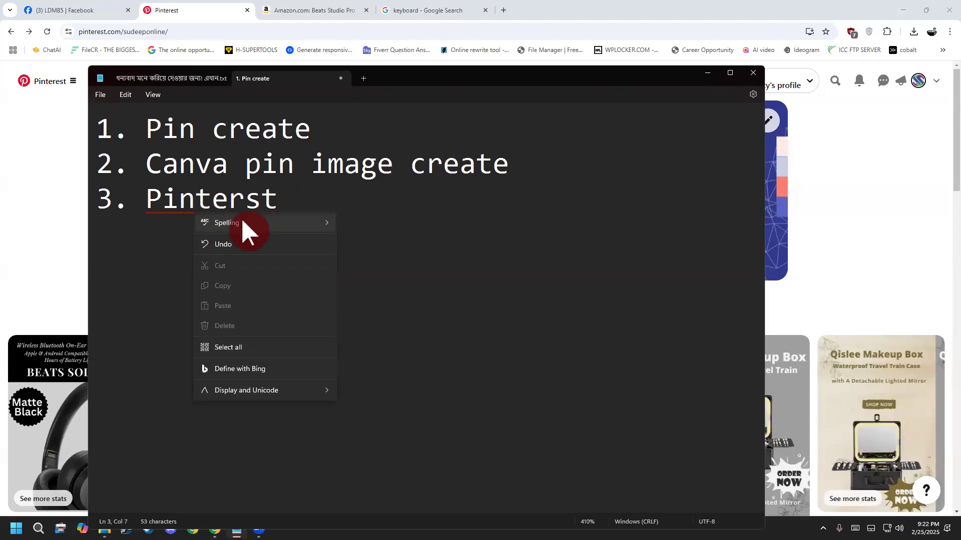
mouse_move(241, 223)
click(356, 224)
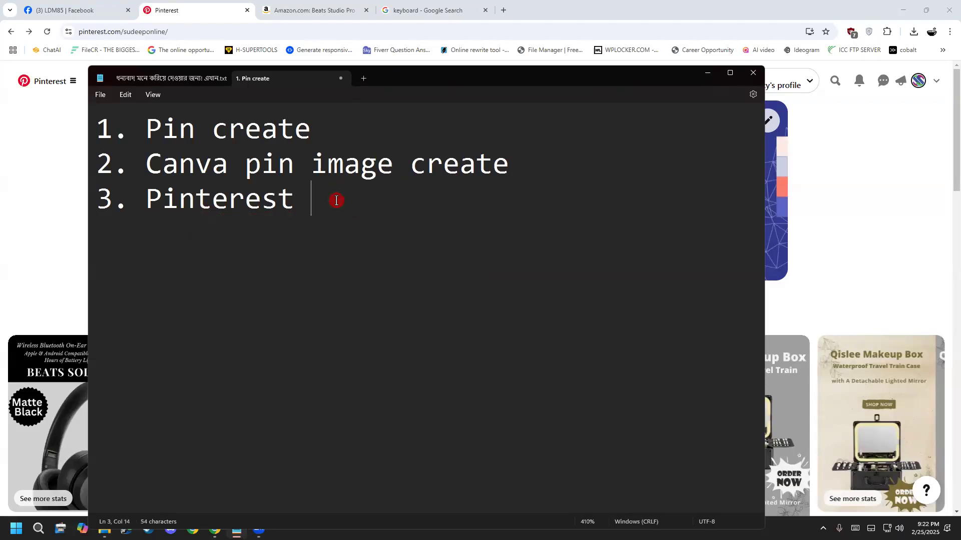
text(Pin Board )
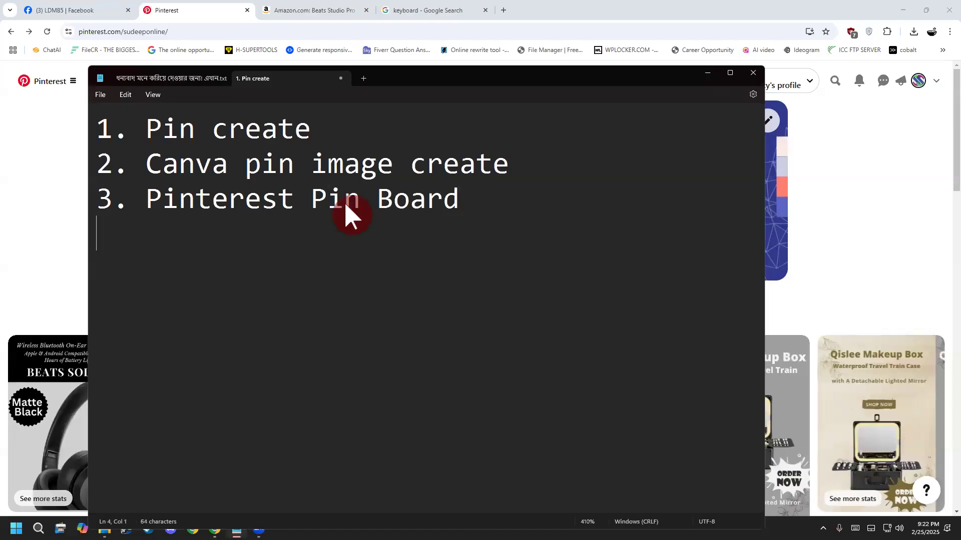
text(4. Pin Up)
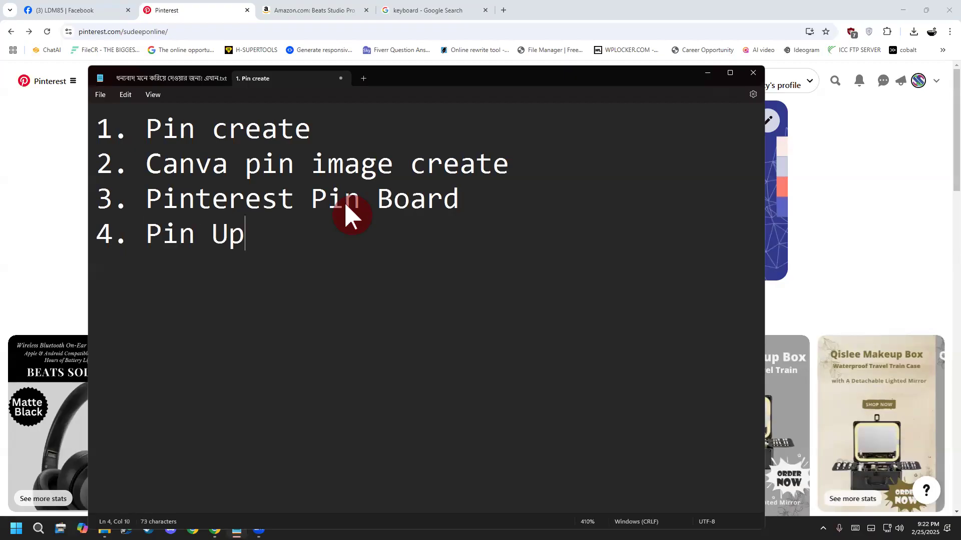
- Insert the line "3. Pin Download" directly below the Canva pin image item
click(545, 166)
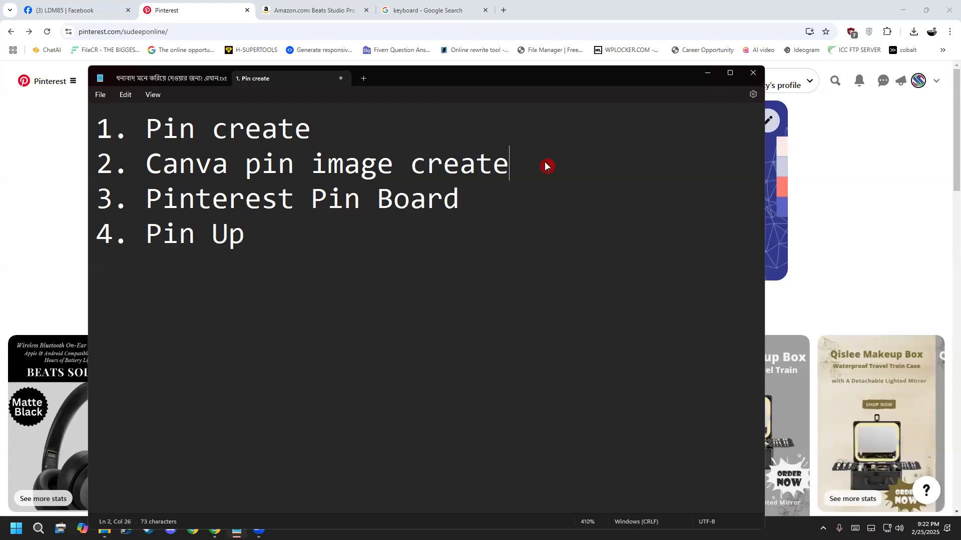
key(Return)
text(3. )
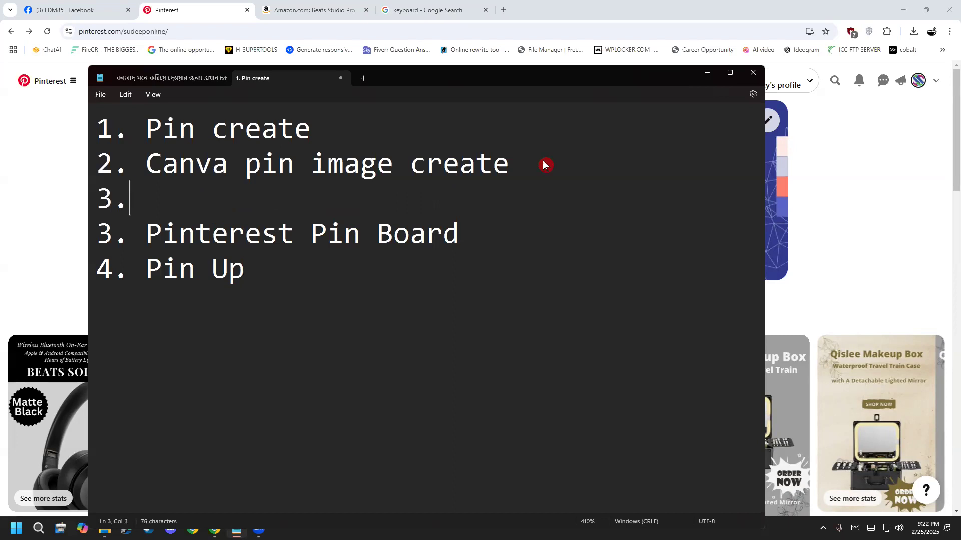
text(Pin Do)
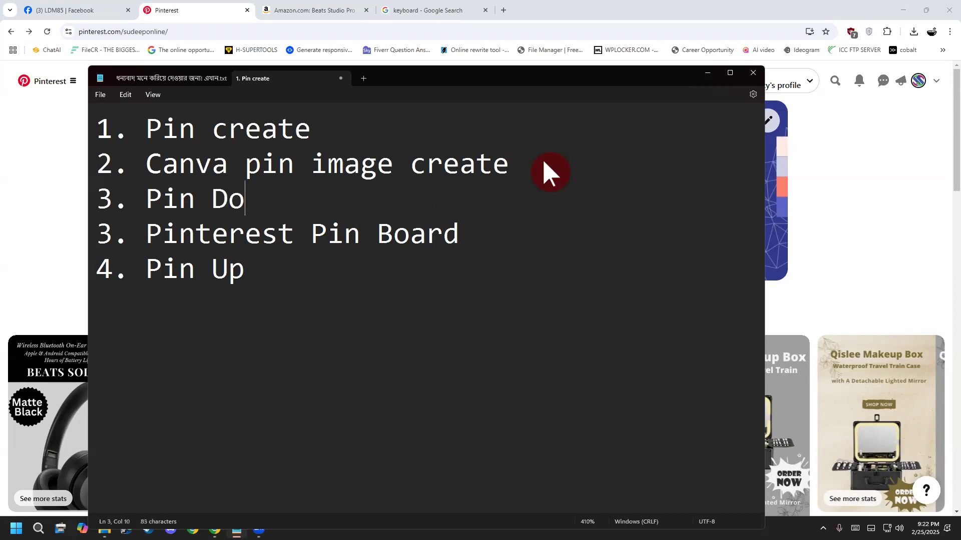
text(wnload)
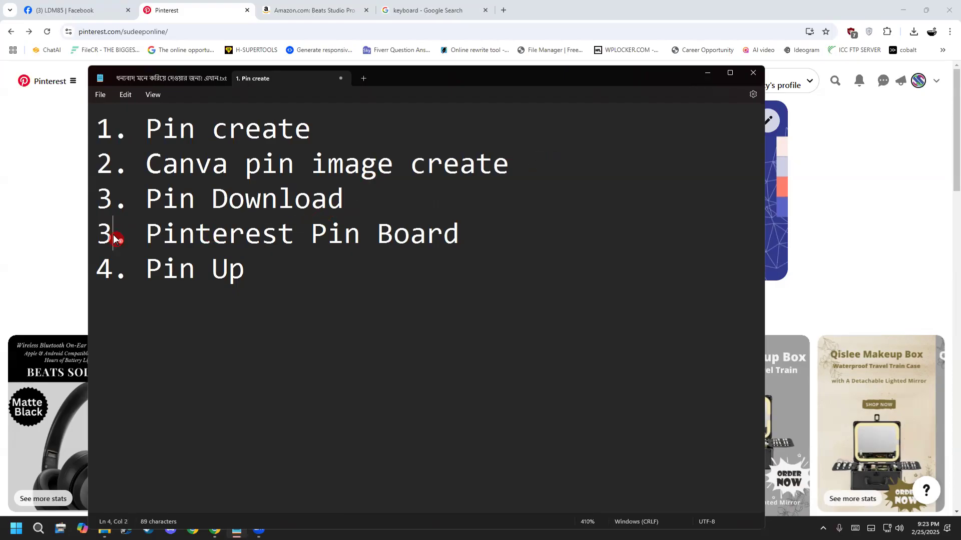
- Renumber the Pinterest Pin Board item to 4 and the Pin Up item to 5
drag(118, 239, 90, 237)
text(4)
click(282, 254)
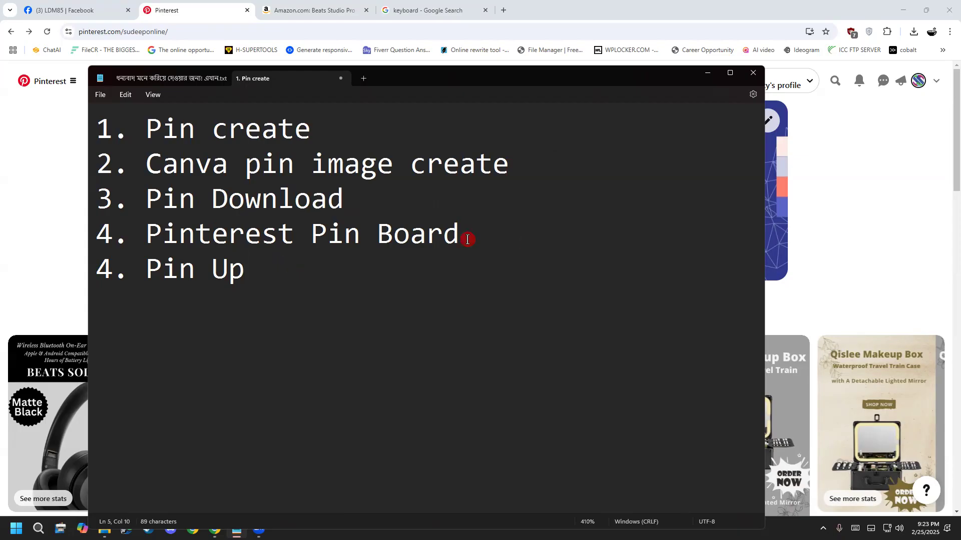
drag(113, 271, 93, 275)
text(5)
- Replace the text of list item 5 with "Dowload pin Upload"
click(283, 270)
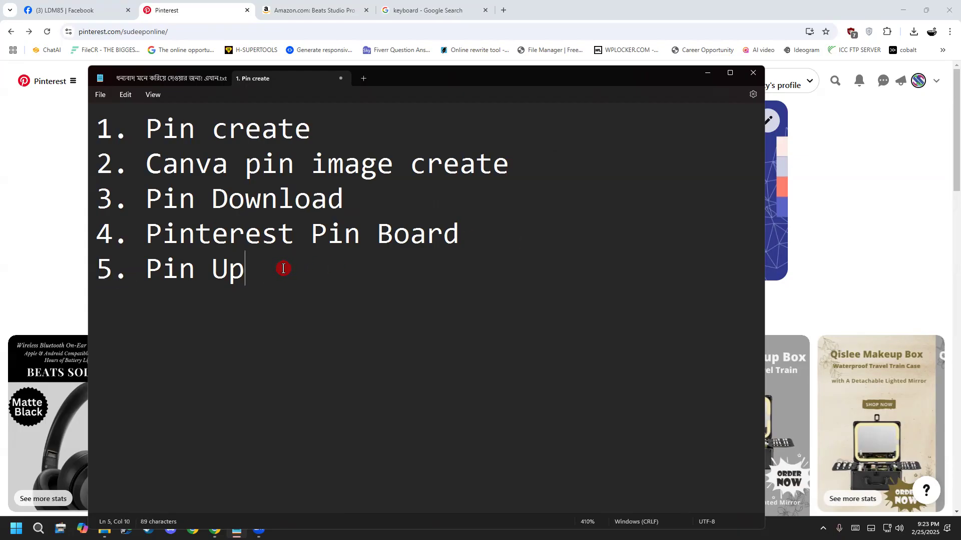
key(BackSpace)
key(BackSpace)
key(BackSpace)
key(BackSpace)
key(BackSpace)
key(BackSpace)
text(D)
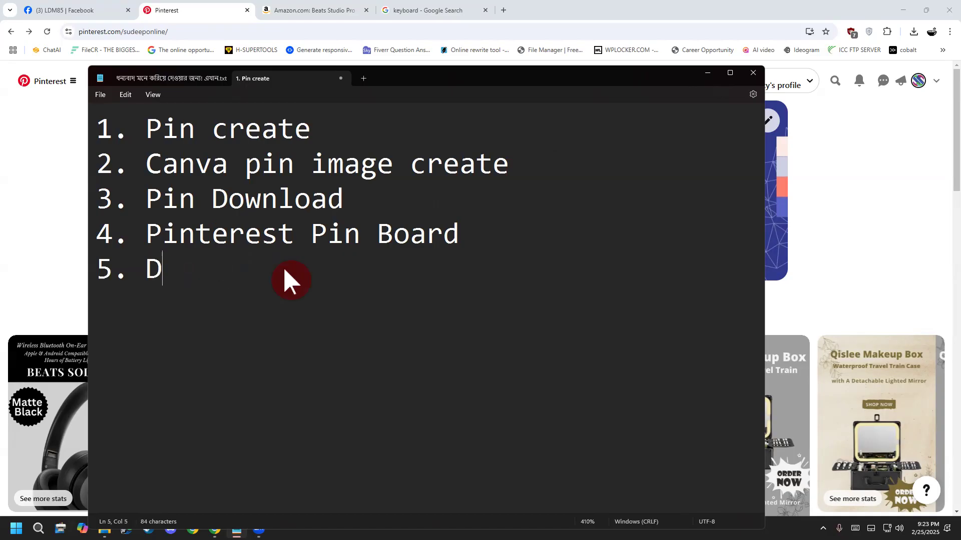
text(owload )
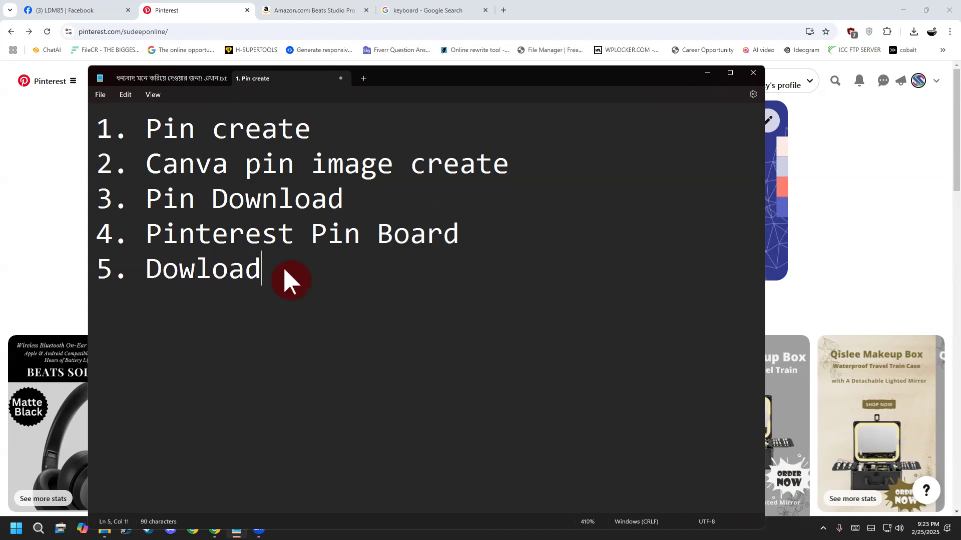
text(pin U)
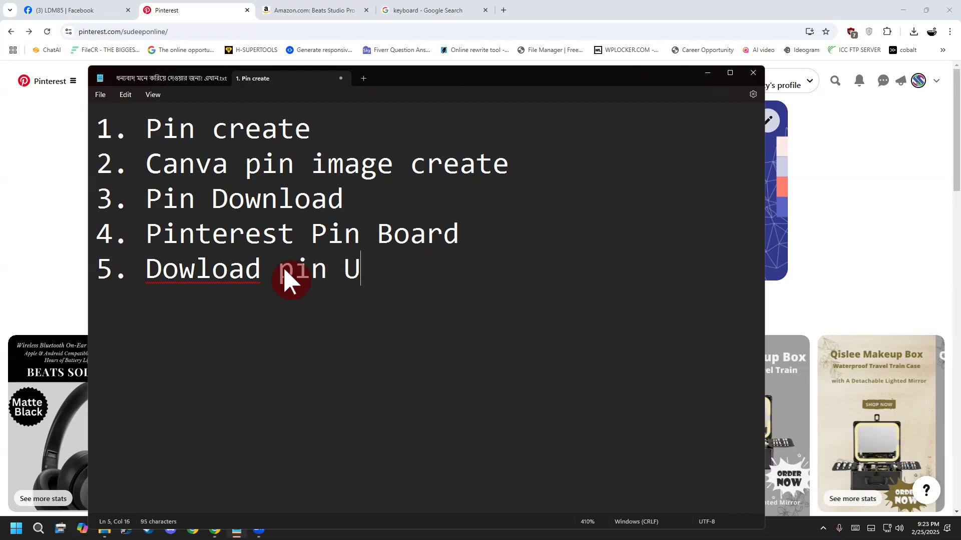
text(ploa)
key(BackSpace)
text(oad )
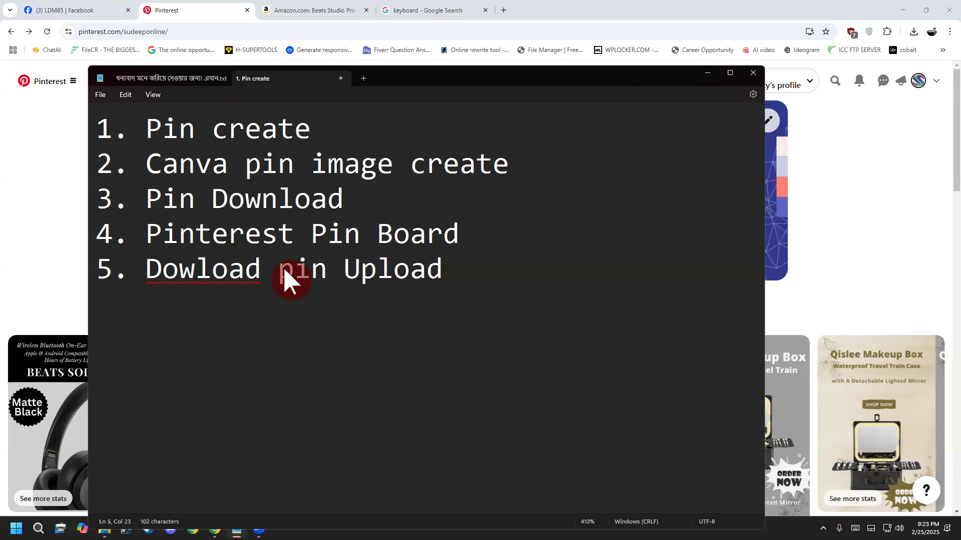
- Append "And imformation" to the end of list item 5
text(ANd i)
key(BackSpace)
key(BackSpace)
key(BackSpace)
key(BackSpace)
text(nd )
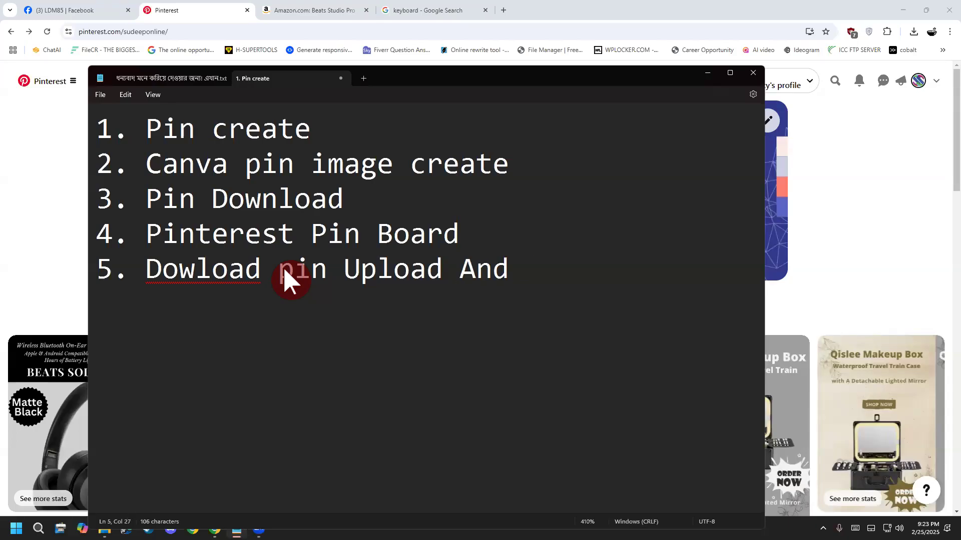
text(imformation)
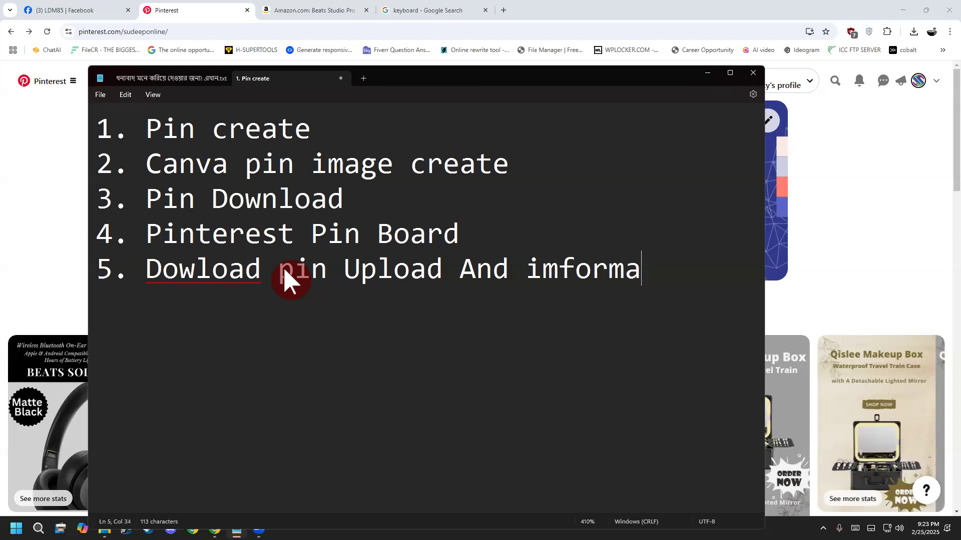
- Correct the misspelled words in item 5 to "Download" and "information" using the spelling suggestions
right_click(252, 273)
mouse_move(321, 279)
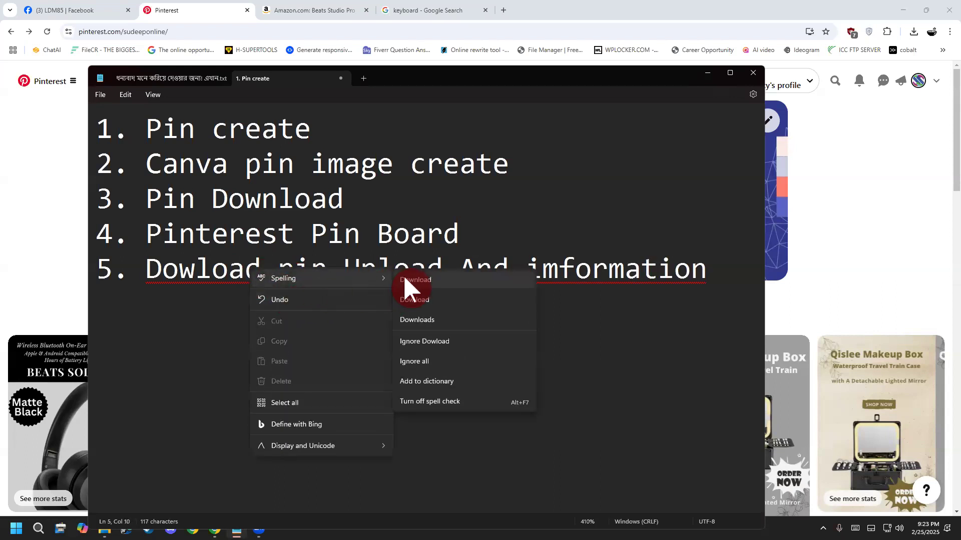
click(410, 282)
click(744, 280)
right_click(660, 273)
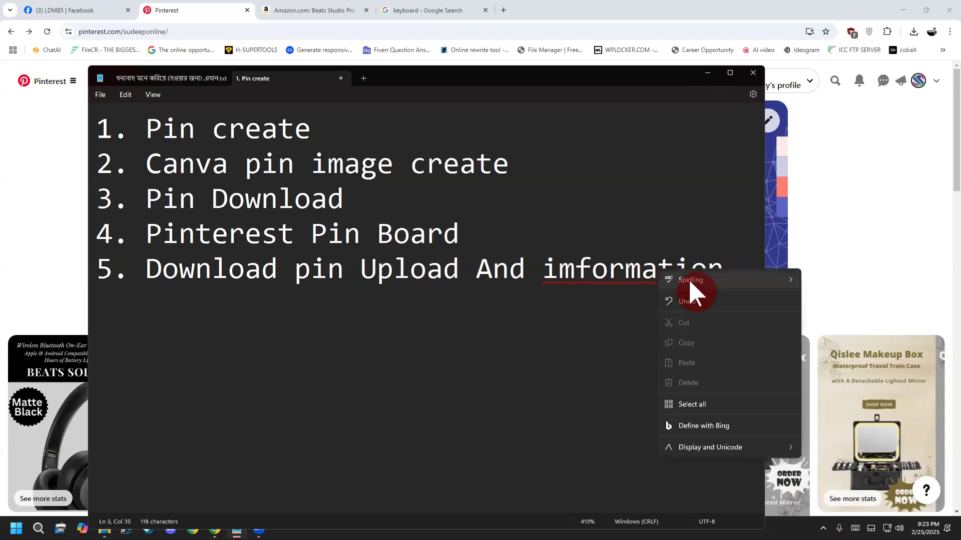
mouse_move(688, 279)
click(749, 280)
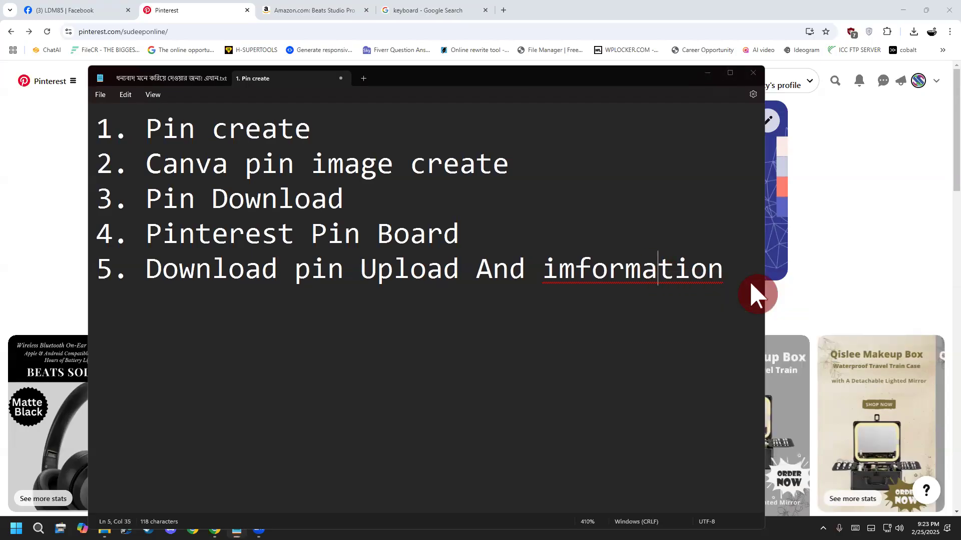
right_click(635, 274)
mouse_move(670, 287)
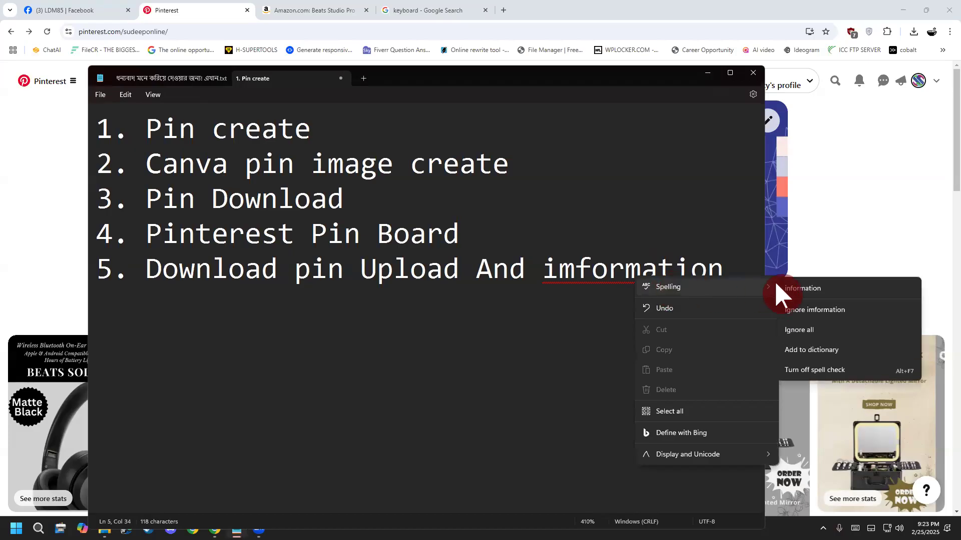
click(781, 285)
- Highlight the whole five-item list to review it, then clear the selection
drag(740, 274, 65, 120)
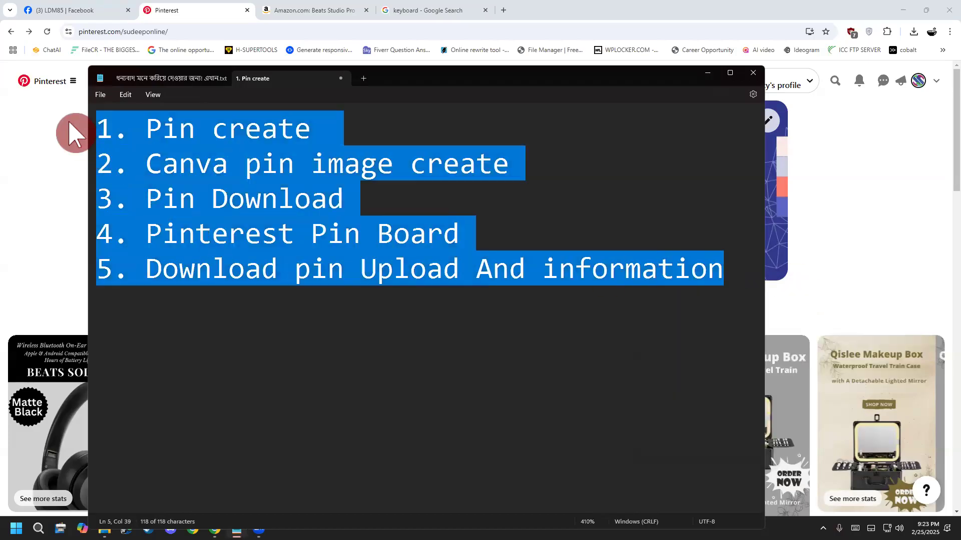
click(163, 163)
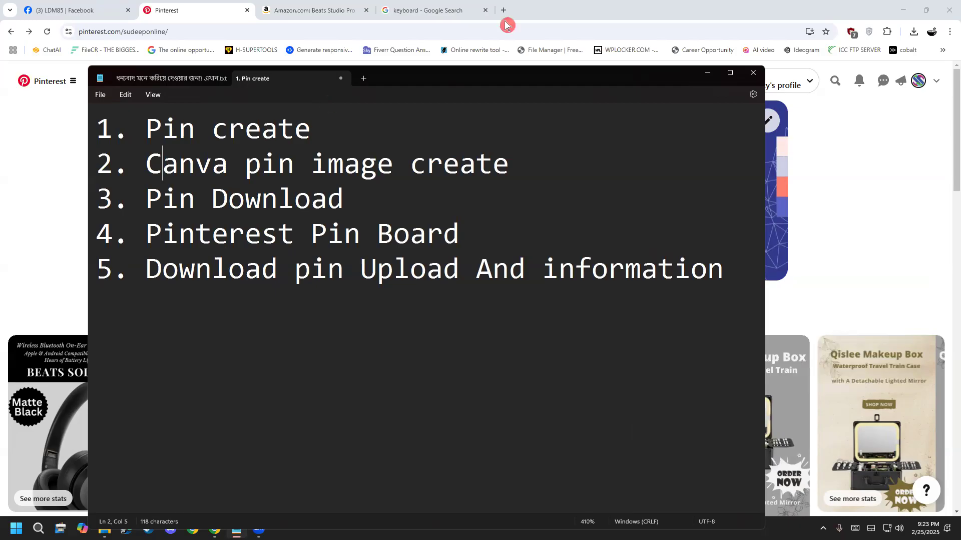
click(455, 63)
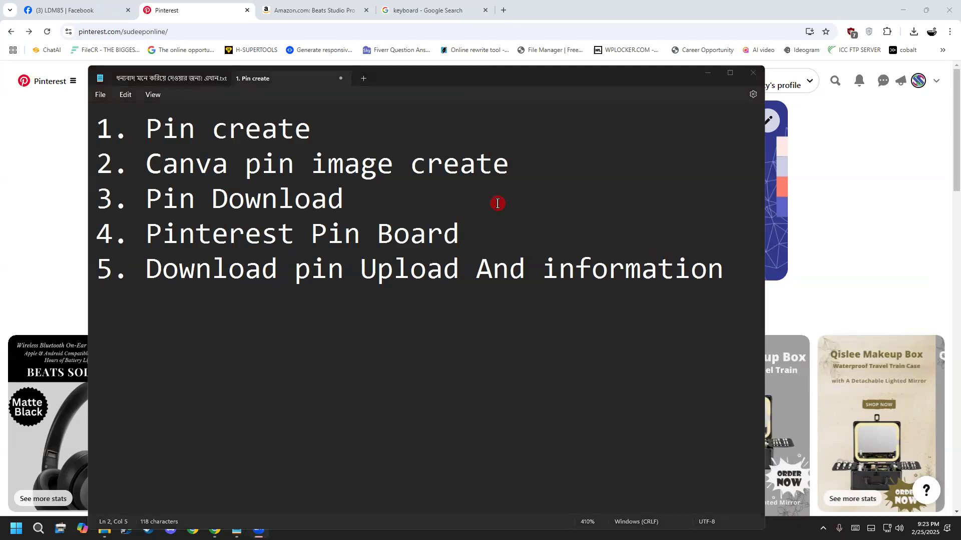
drag(736, 261, 95, 92)
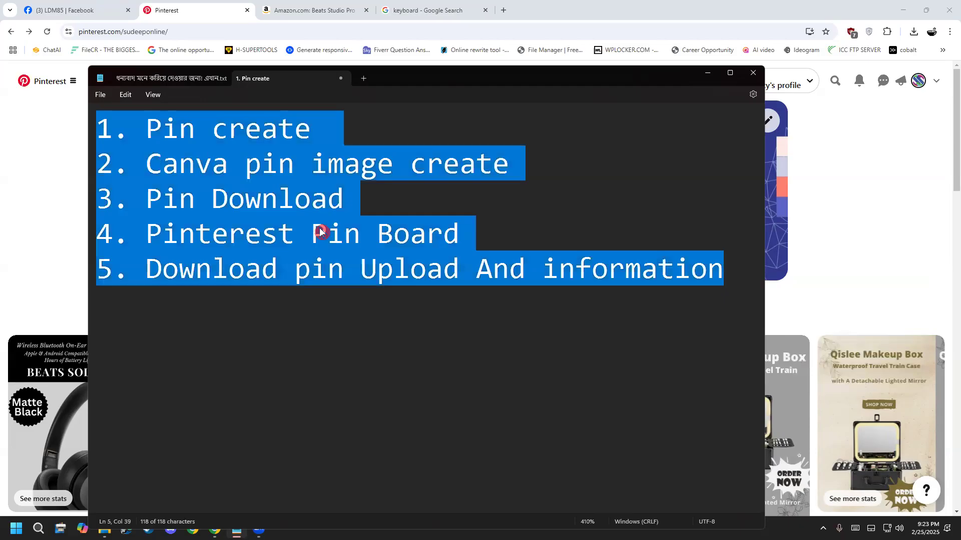
key(Right)
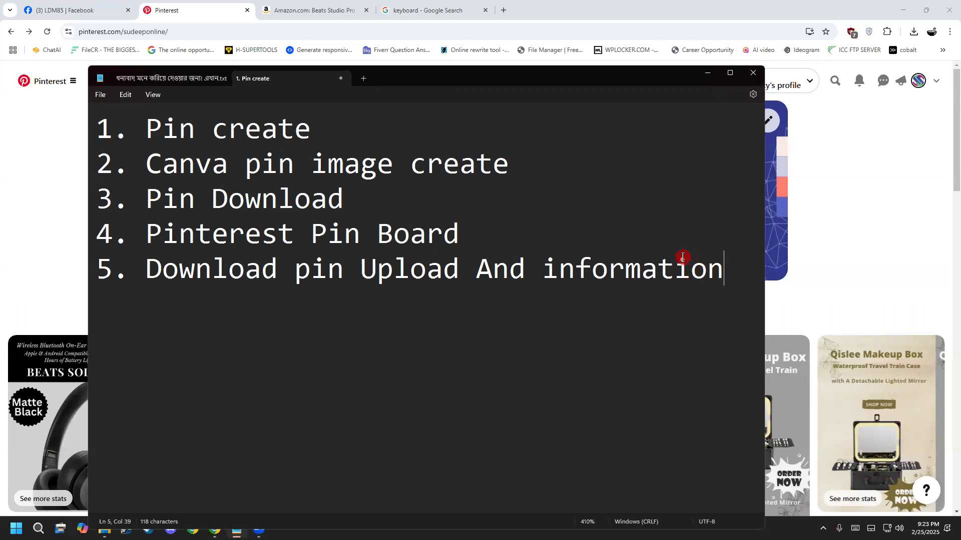
- Reopen the workflow note and append "Canva" to the end of list item 1
click(710, 72)
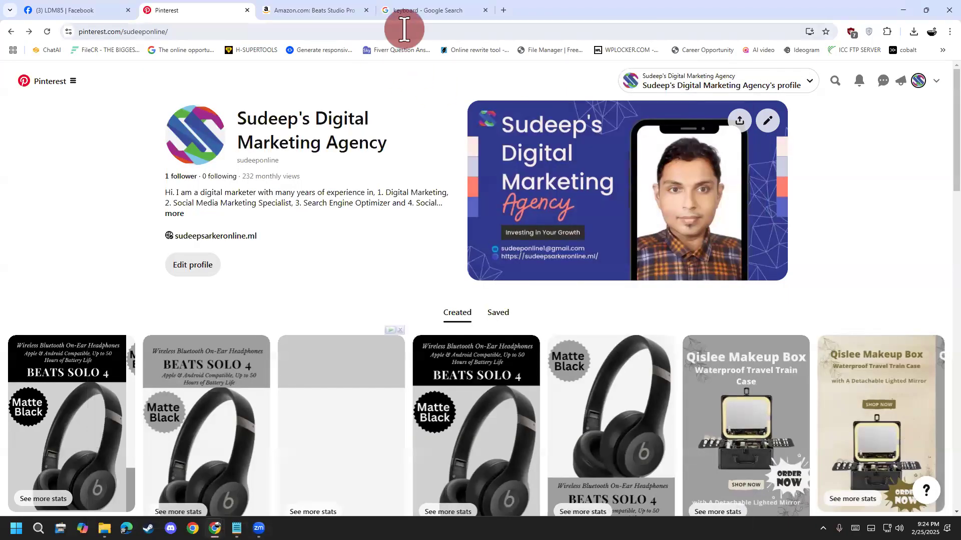
click(236, 529)
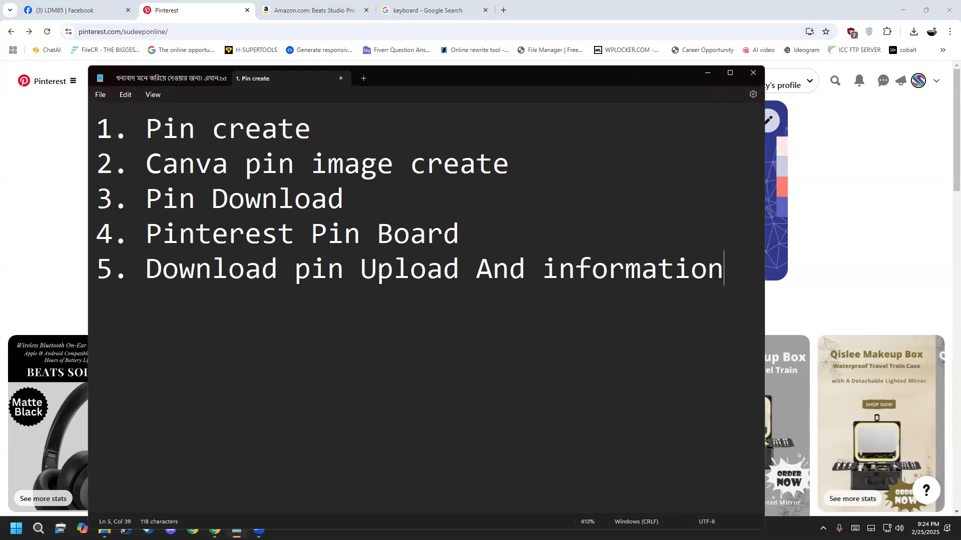
drag(141, 123, 322, 133)
click(335, 134)
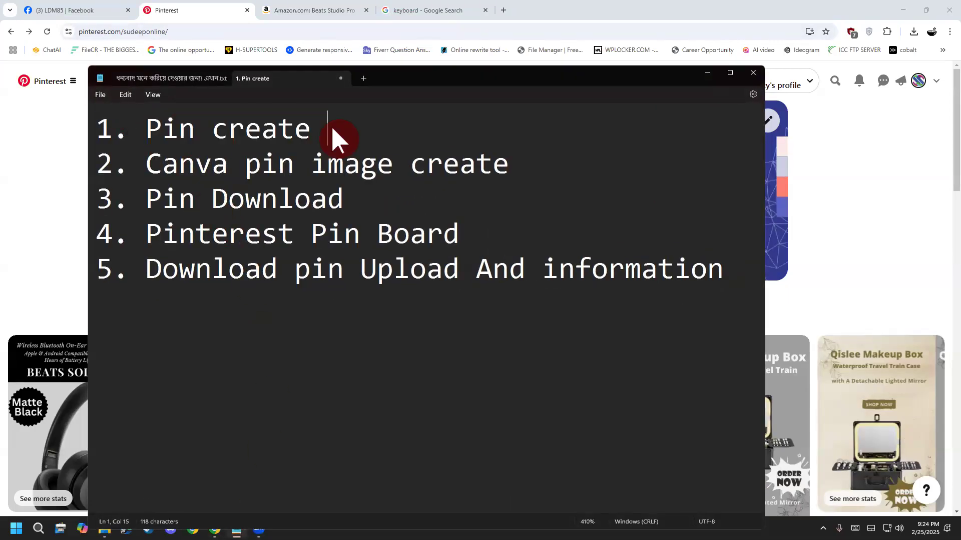
text(Canva)
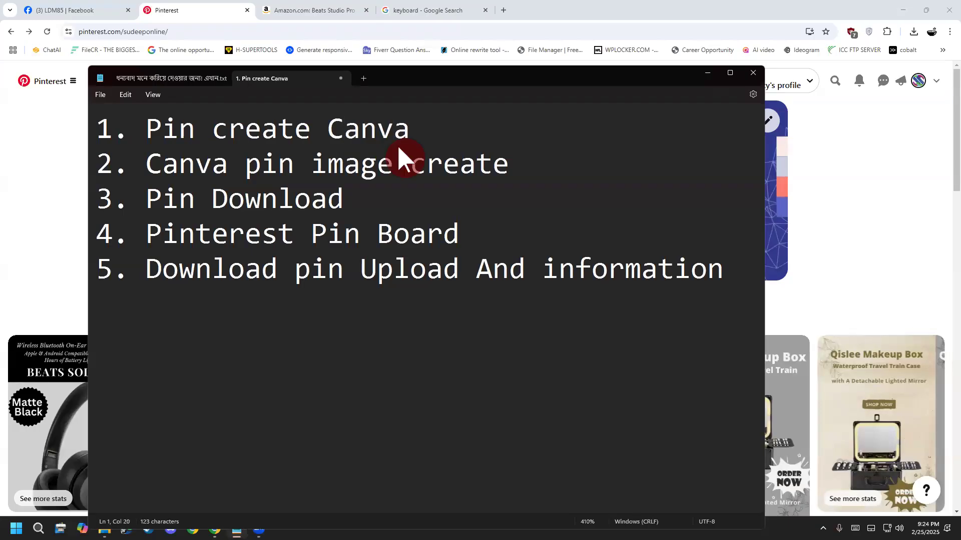
- Switch to the Google search page in the browser and run a web search for "canva"
click(705, 72)
click(427, 11)
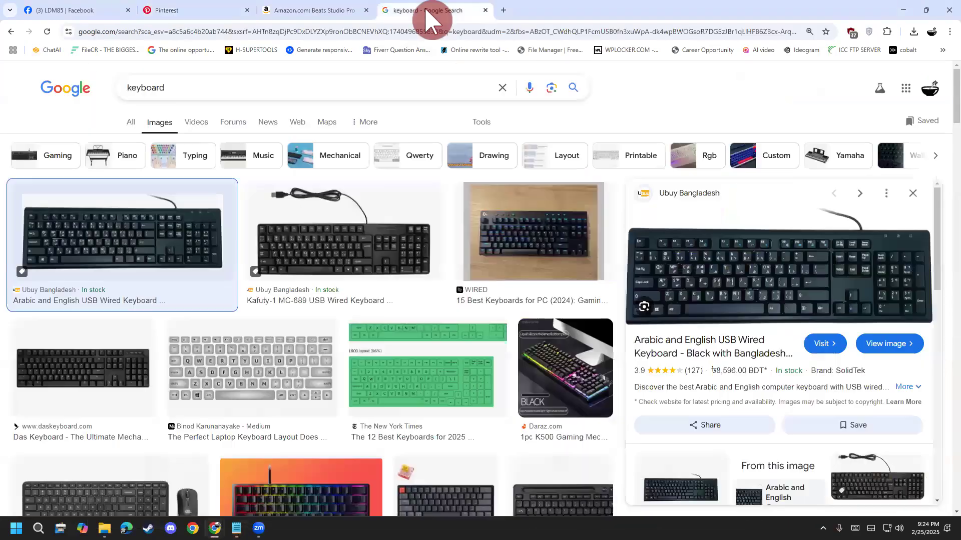
click(301, 32)
text(can)
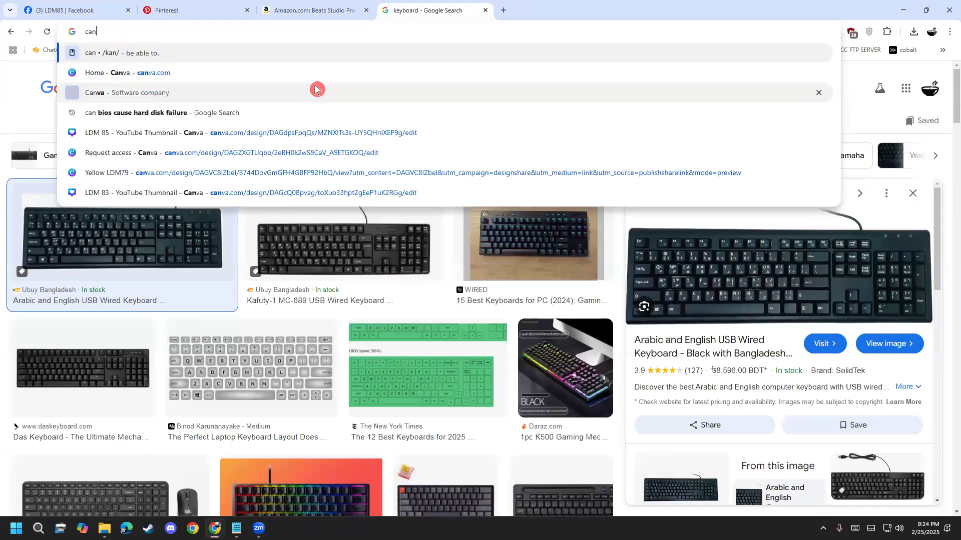
key(BackSpace)
key(BackSpace)
click(12, 80)
click(129, 123)
double_click(185, 91)
text(ca)
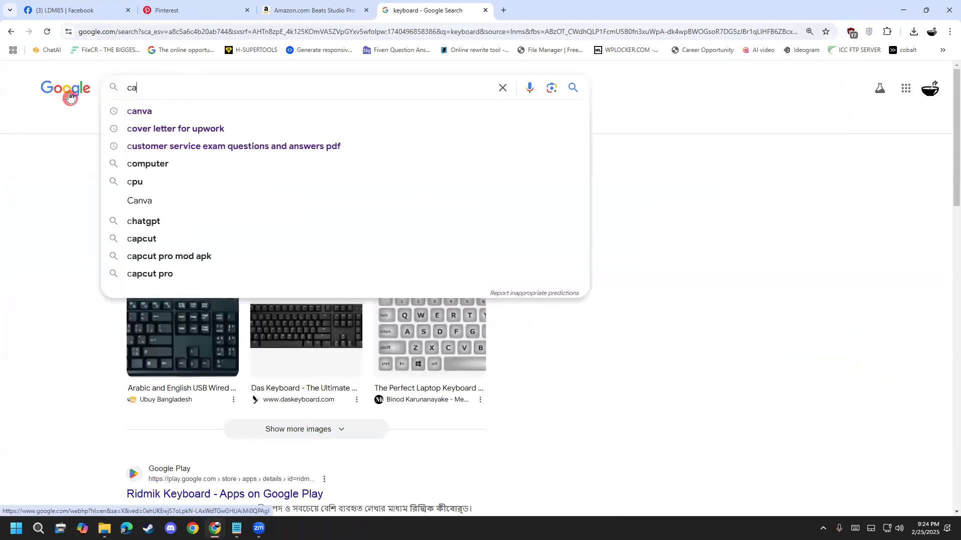
click(197, 119)
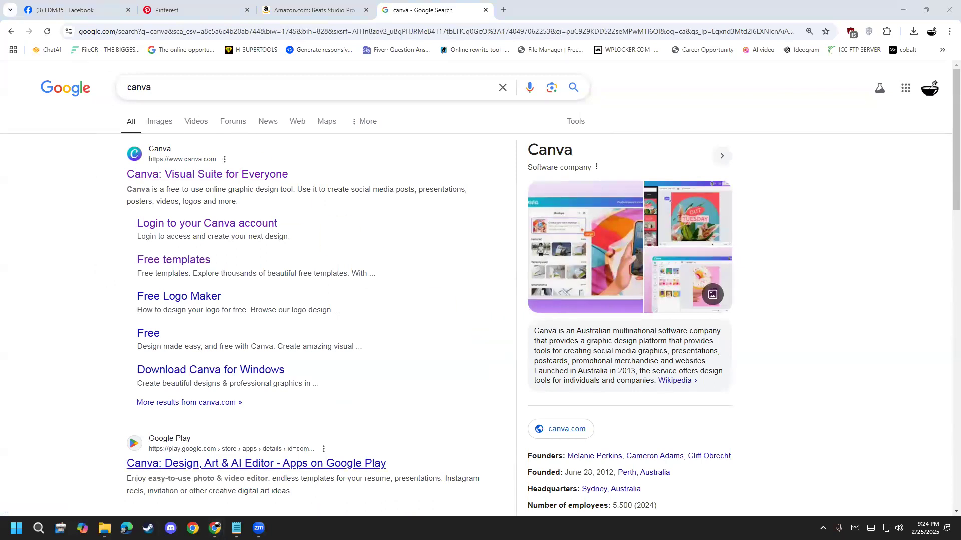
- Bring up the workflow note, highlight the whole five-item list for review, and return to the search results
mouse_move(237, 529)
click(250, 461)
drag(727, 270, 19, 119)
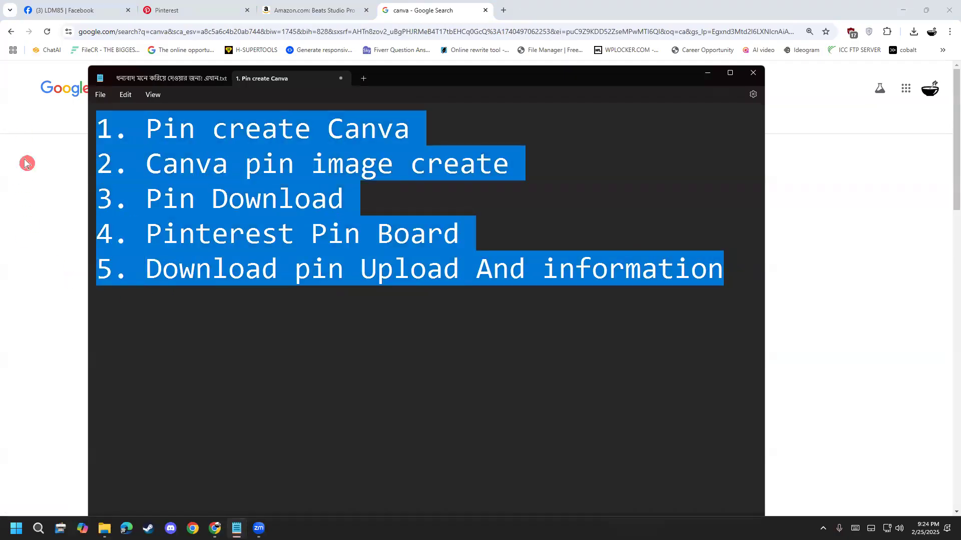
click(24, 236)
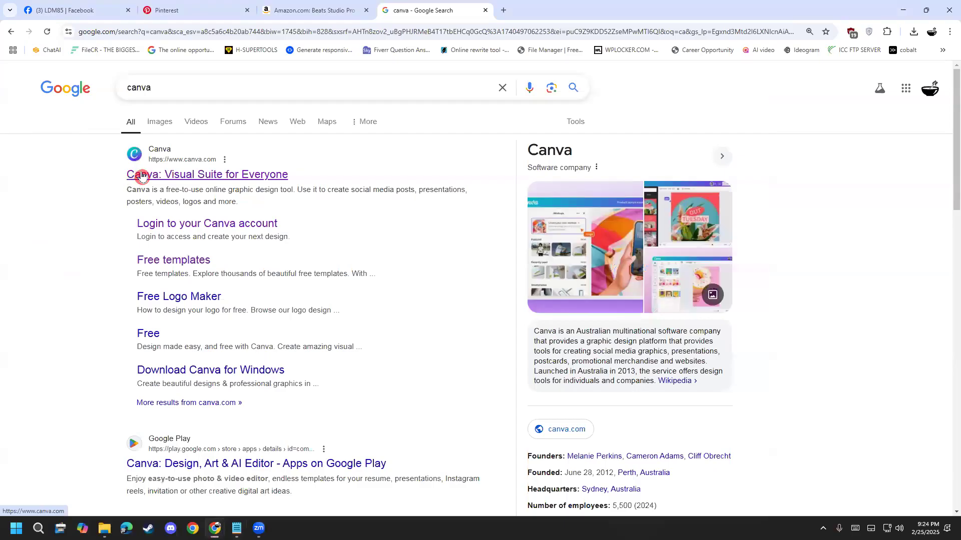
- Switch to YouTube Studio, publish the LinkedIn company page Class 02 video as Public, and dismiss the published dialog
mouse_move(214, 528)
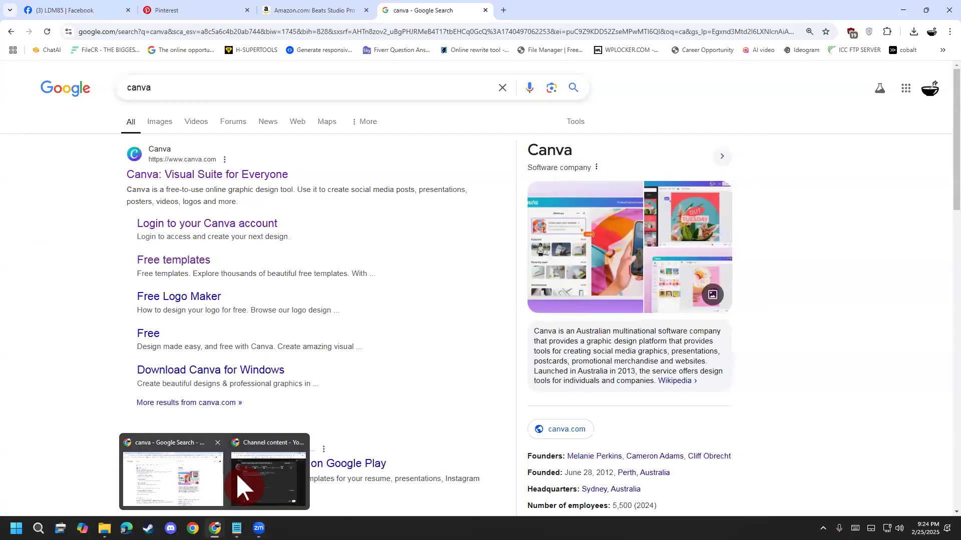
click(239, 475)
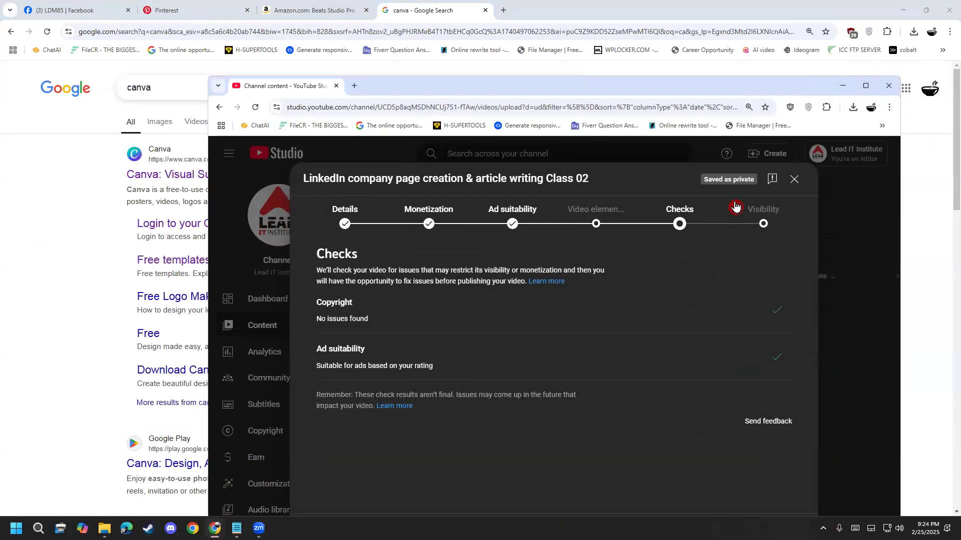
drag(653, 86, 650, 89)
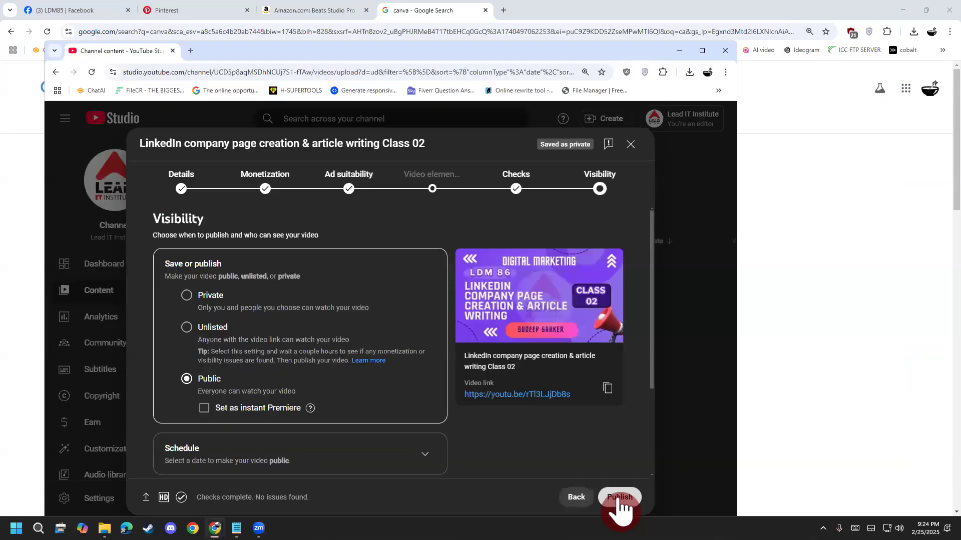
click(619, 499)
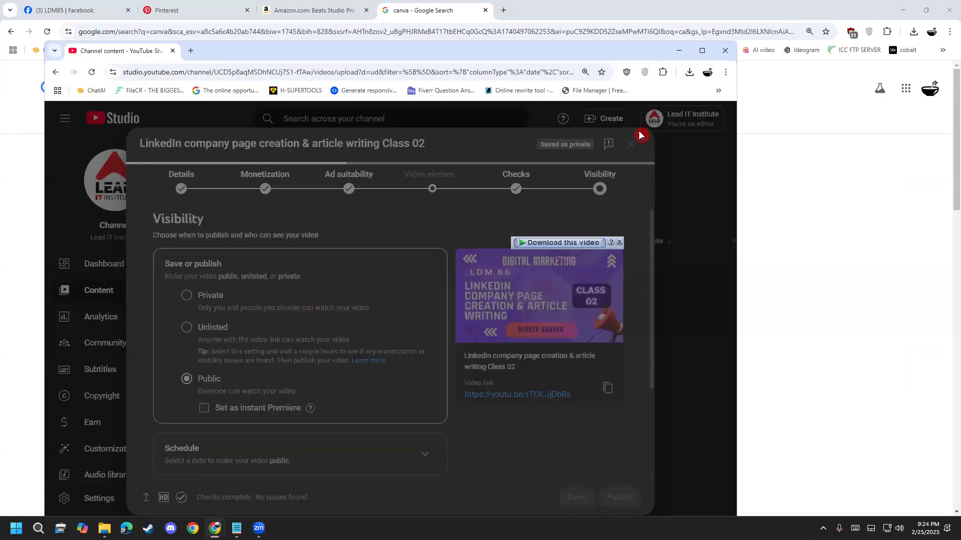
click(725, 50)
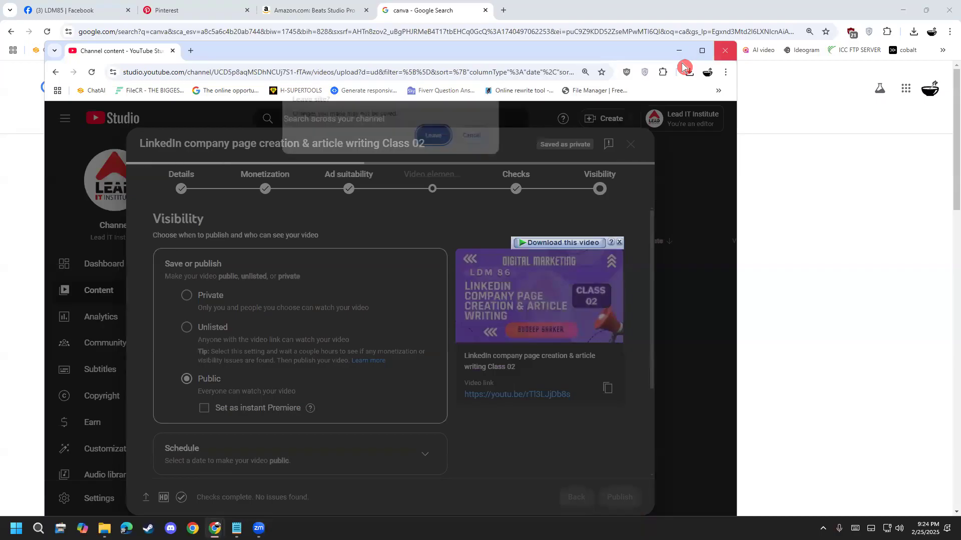
click(487, 137)
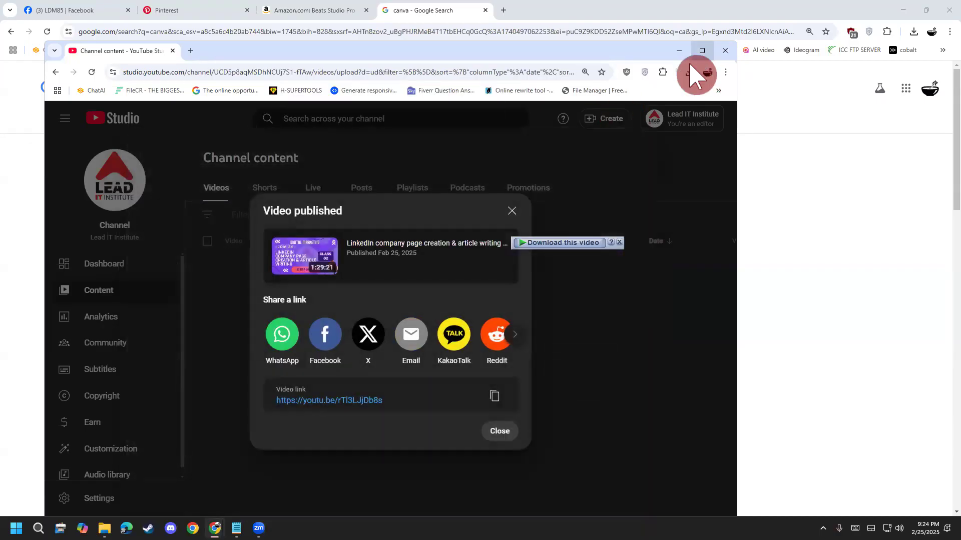
click(501, 431)
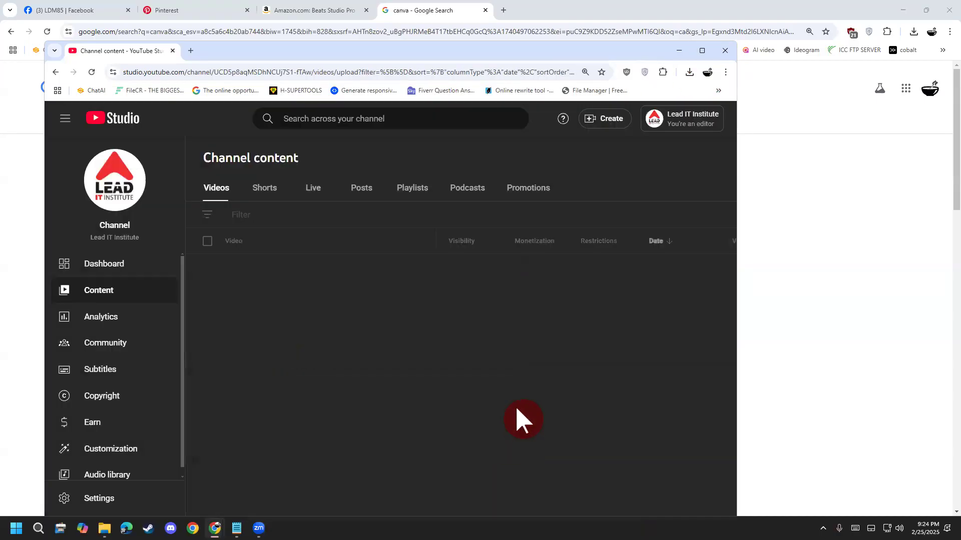
- Open Canva's main site from the search results and move the LinkedIn Career Page Banner and 300 x 300 px designs to the trash
key(alt+Tab)
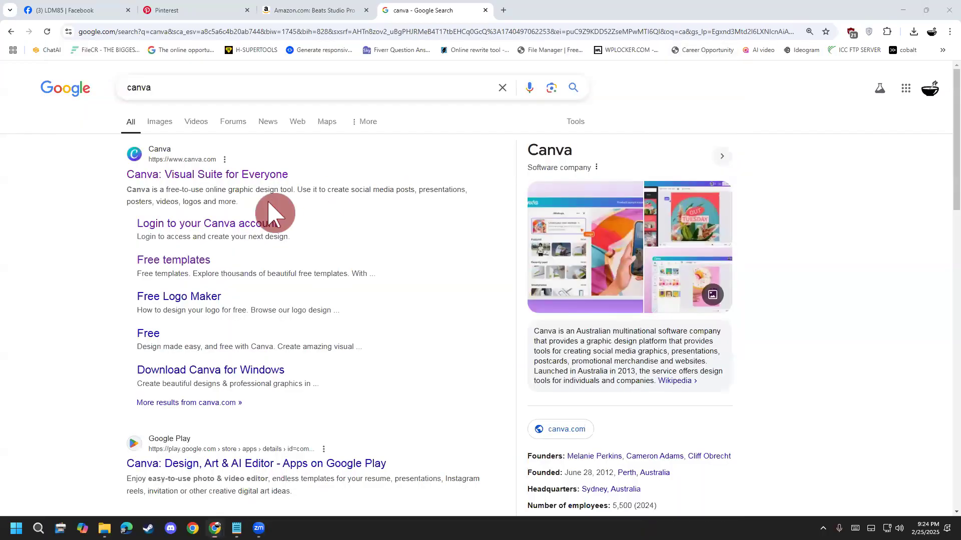
click(184, 180)
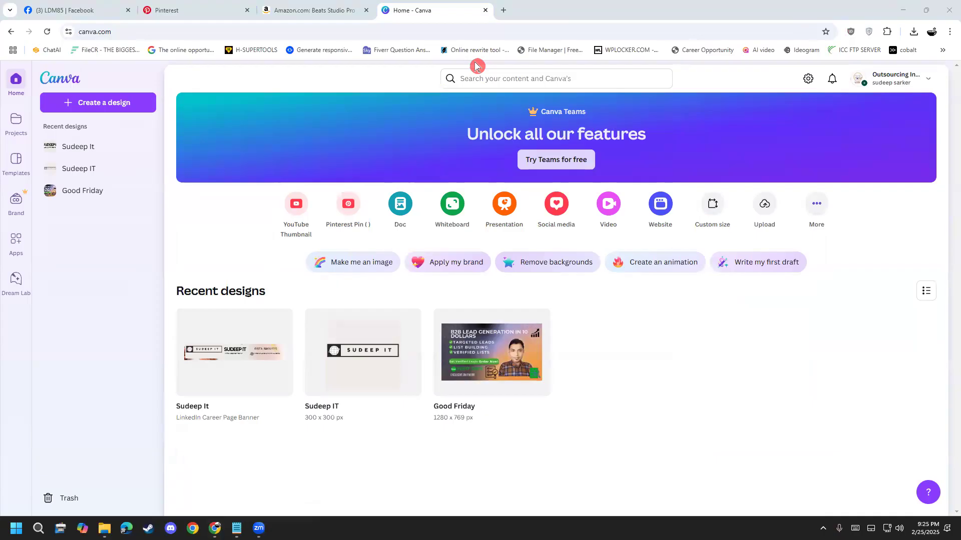
click(282, 322)
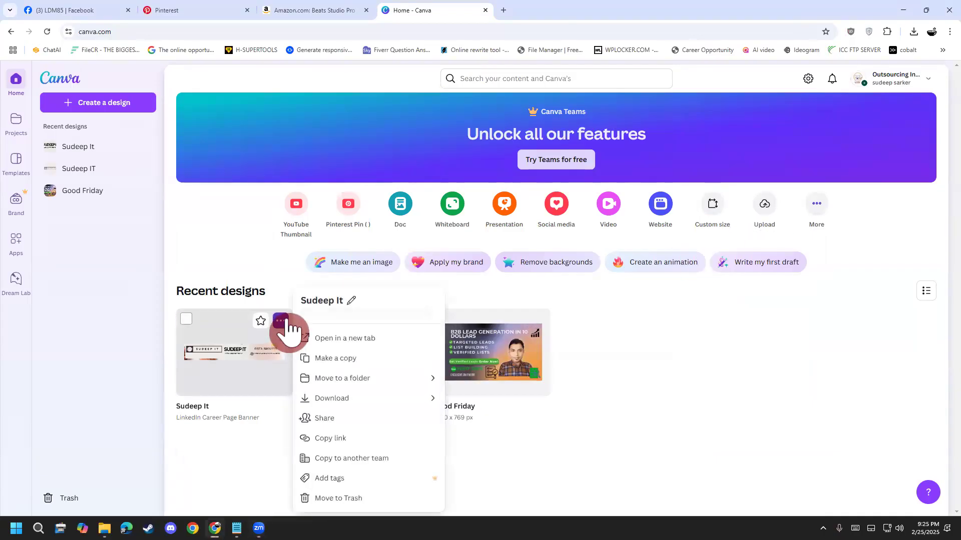
click(358, 495)
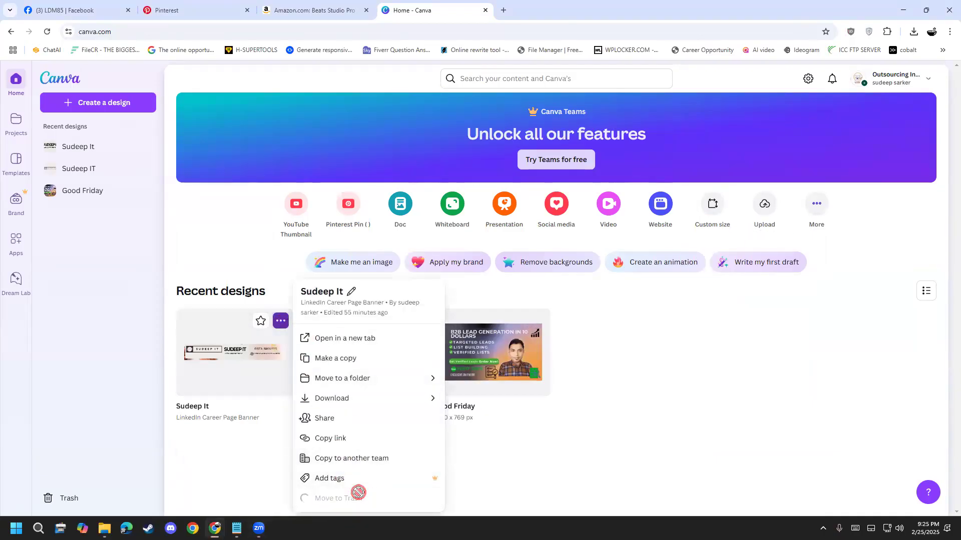
click(281, 321)
click(344, 498)
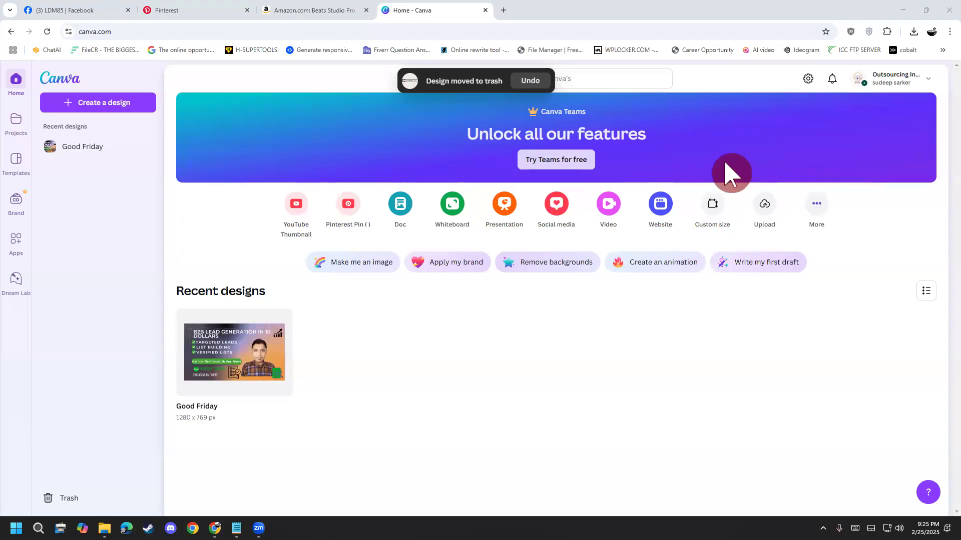
click(608, 80)
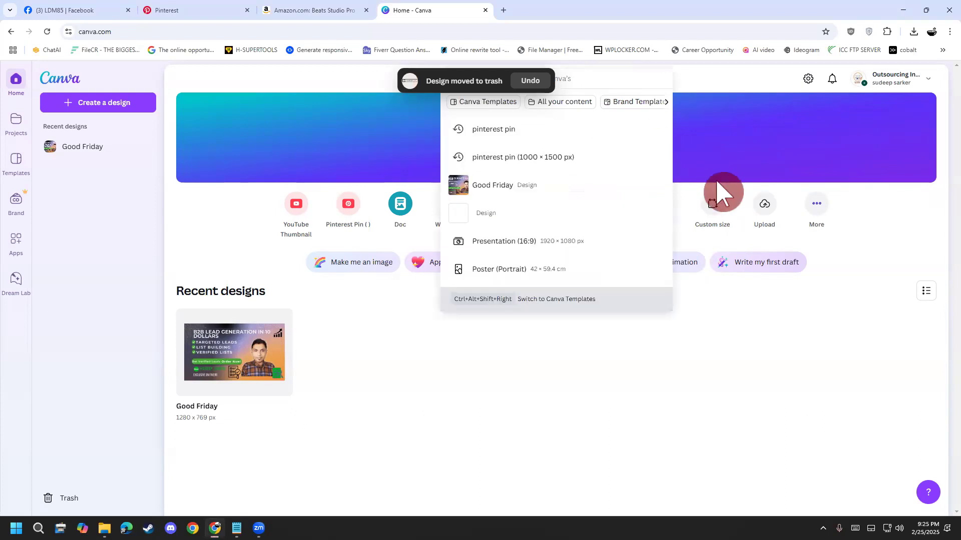
click(713, 200)
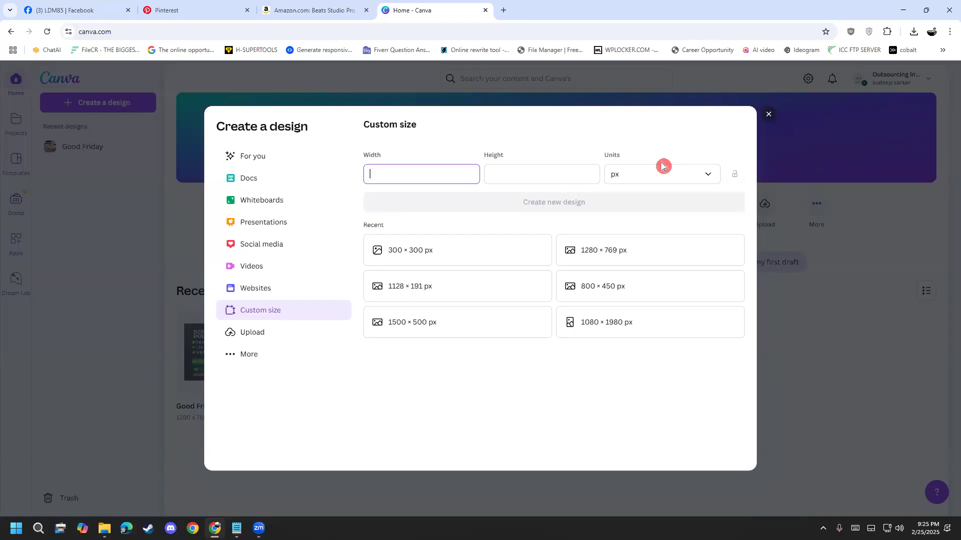
click(434, 167)
click(455, 101)
- Search Canva for "Pinterest pin design", correcting the misspelled "pinterst", and look over the template results
click(493, 78)
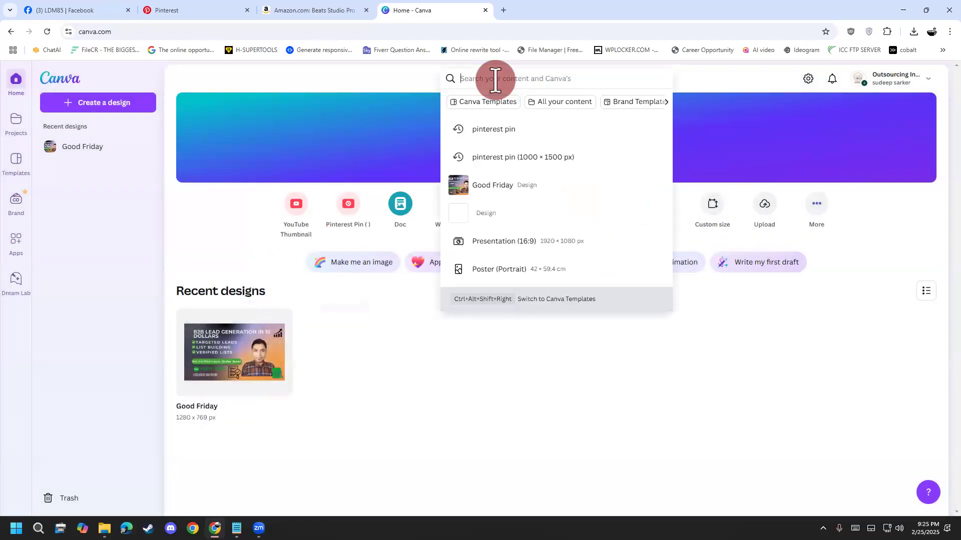
text(pinterst)
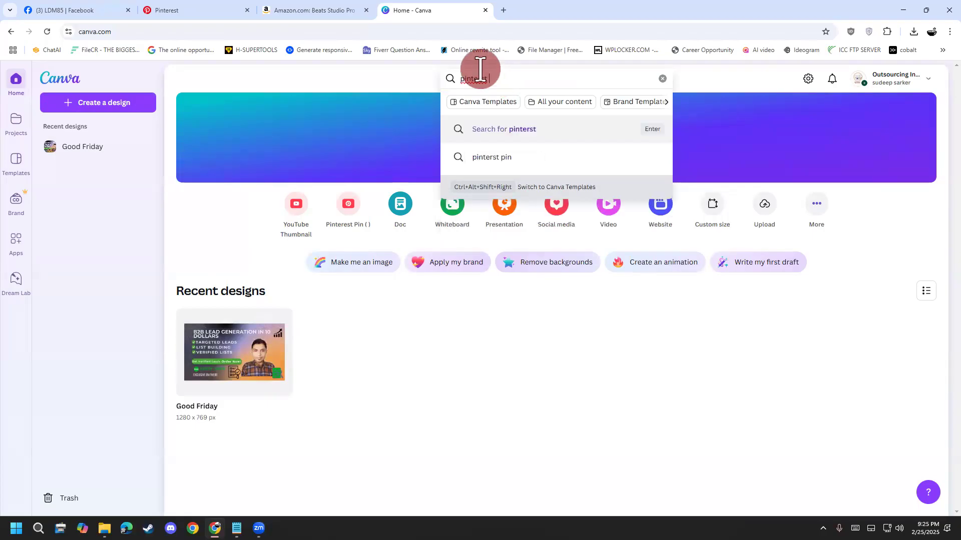
right_click(468, 77)
click(505, 100)
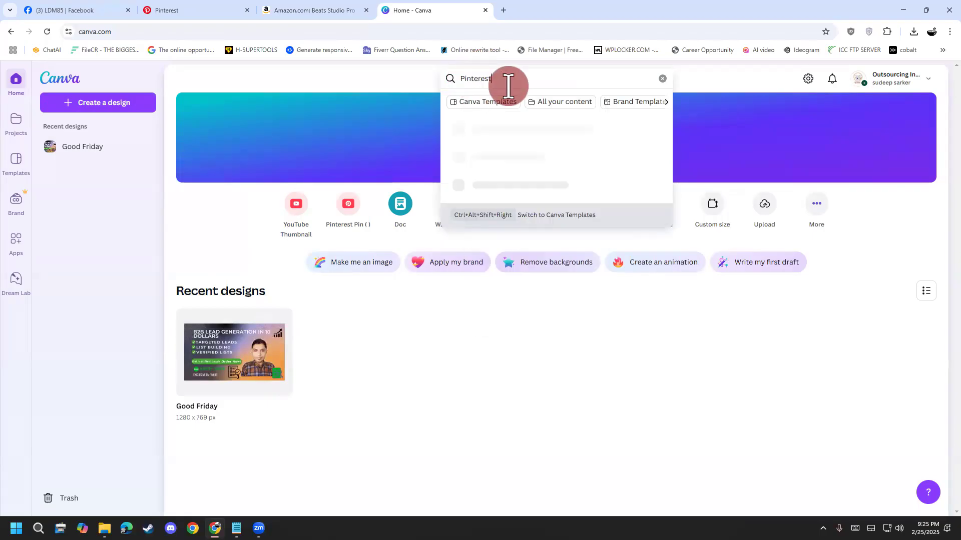
text(pin)
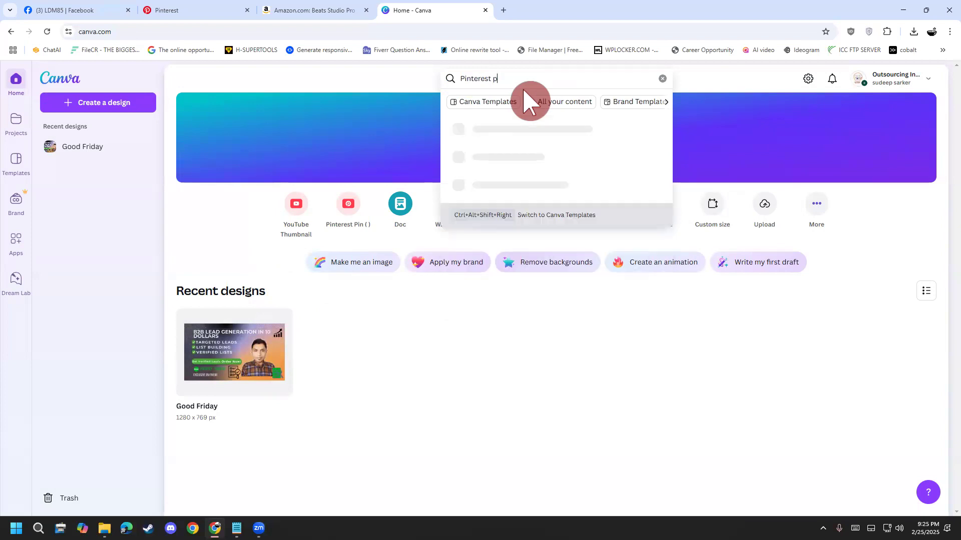
text( desig)
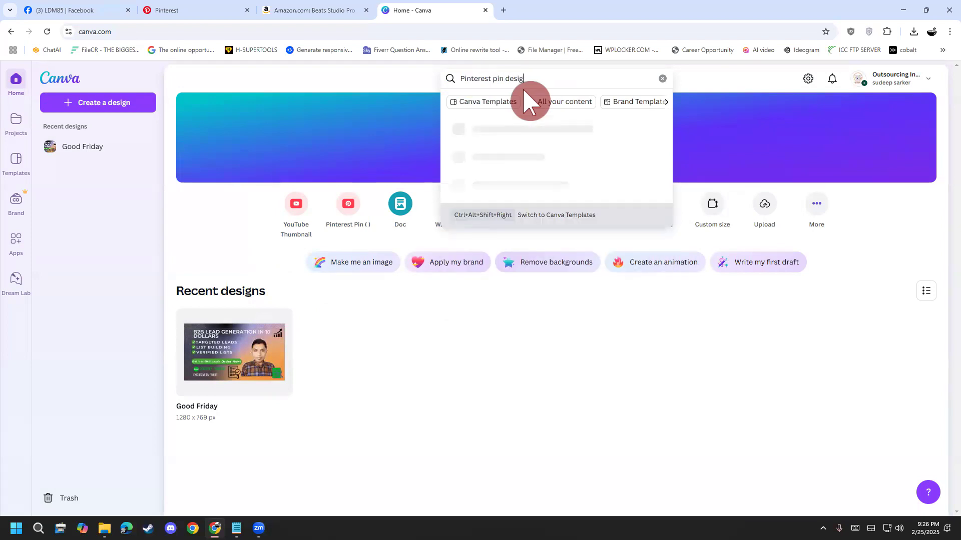
text(n)
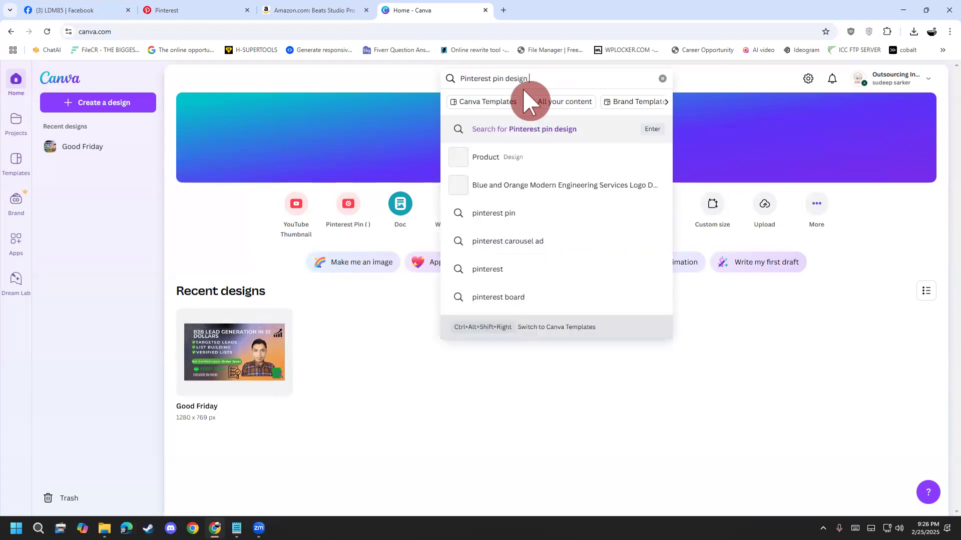
click(556, 139)
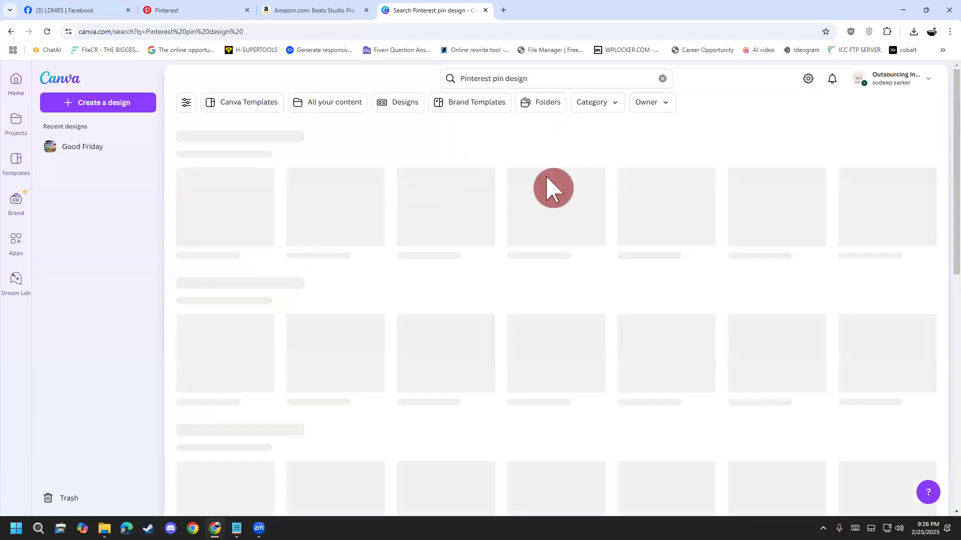
scroll(336, 328, down, 2)
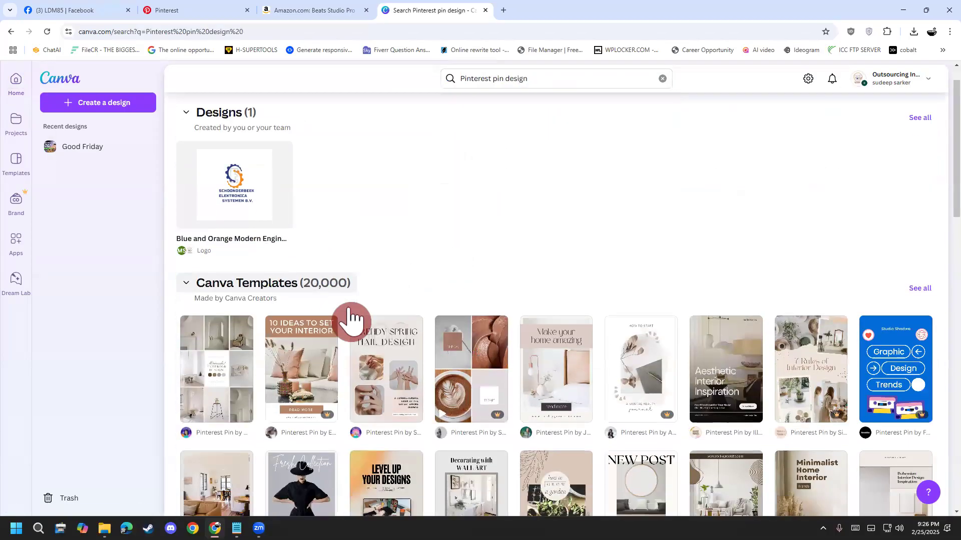
scroll(268, 326, up, 2)
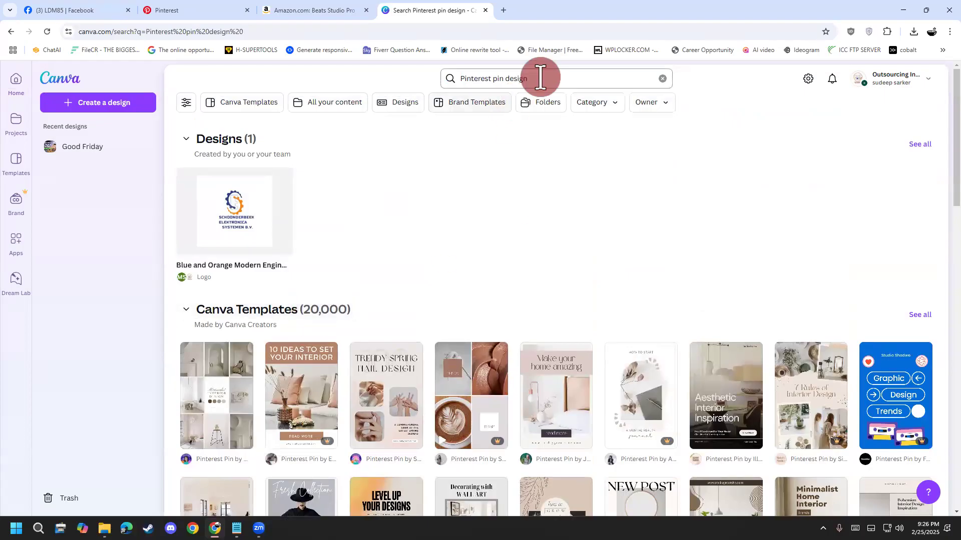
- Search Google for "pinterst pin design size" in a new browser tab and highlight the recommended pin dimensions in the overview
click(503, 10)
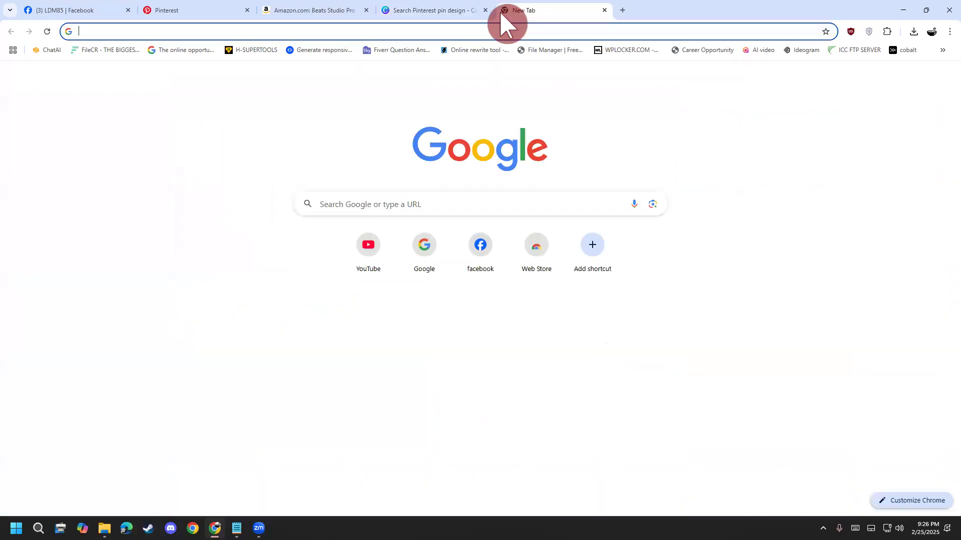
click(428, 203)
text(pinters)
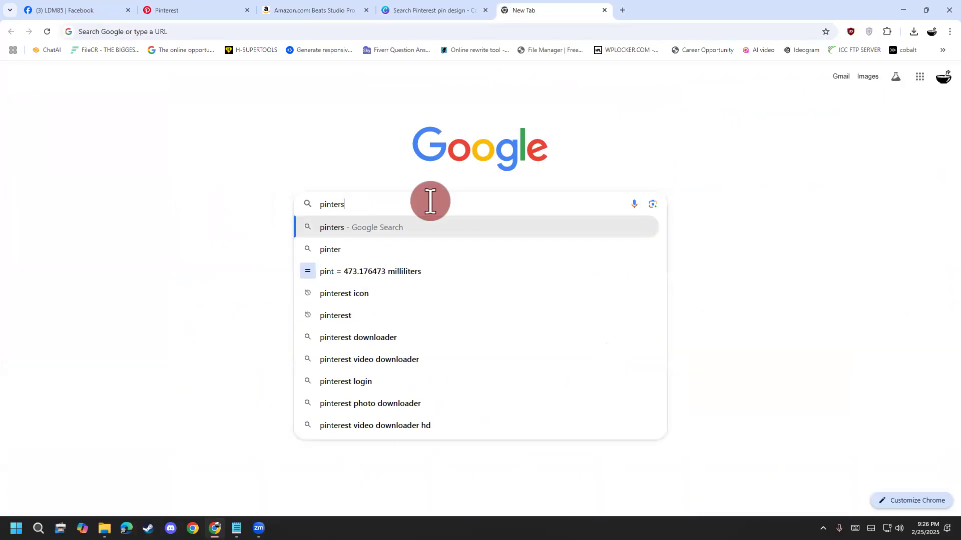
text(t pin design size)
key(Return)
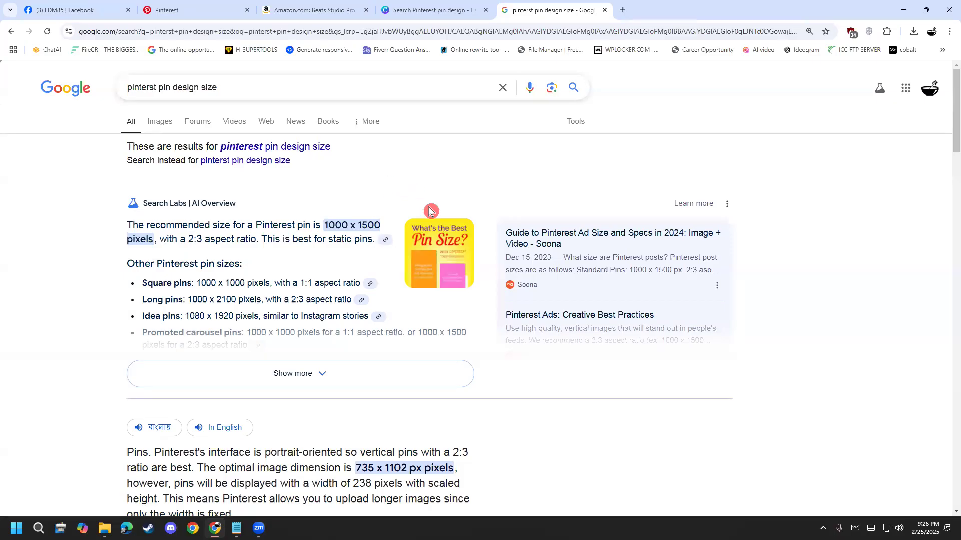
drag(328, 225, 390, 239)
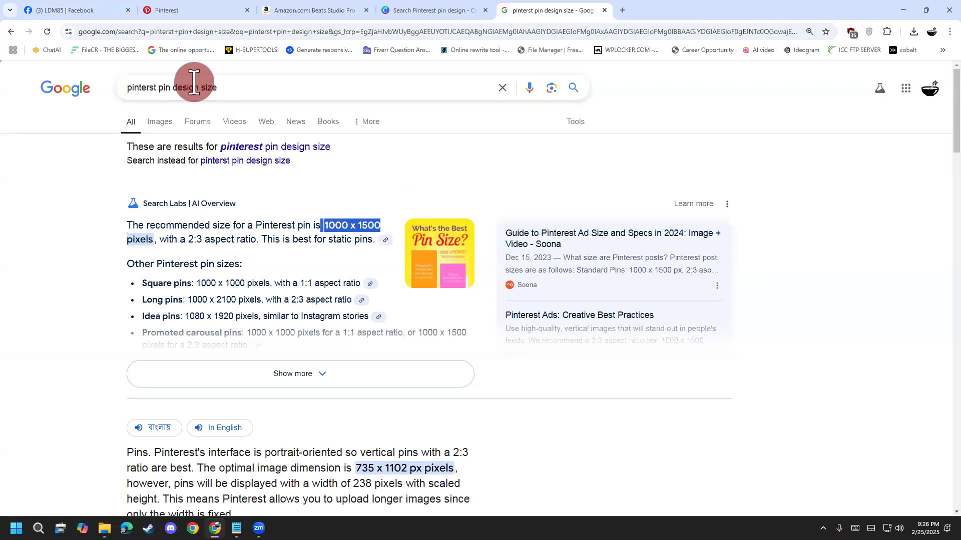
- Return to Canva's home page and create a Pinterest Pin design with a custom size of 1000 x 1500 px
key(ctrl+shift+Tab)
click(10, 31)
click(755, 218)
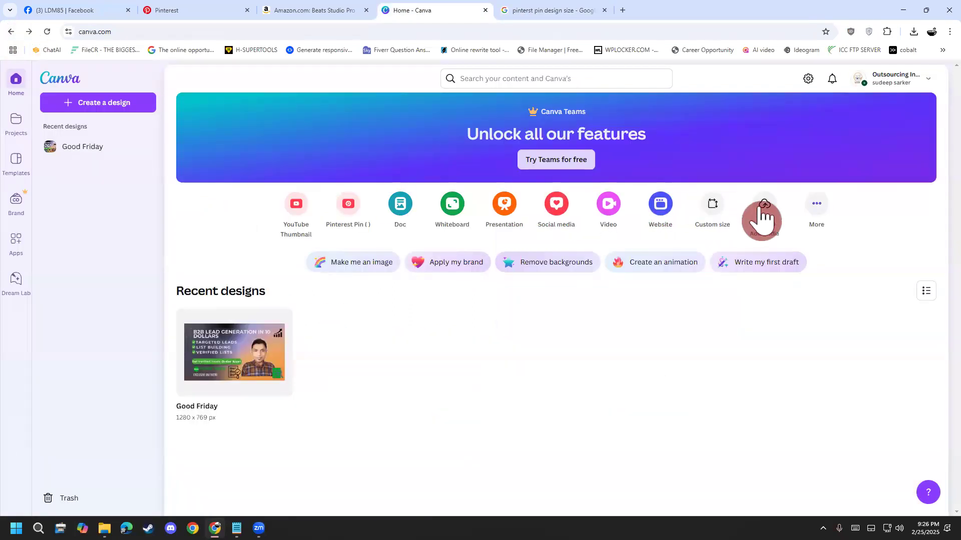
click(778, 113)
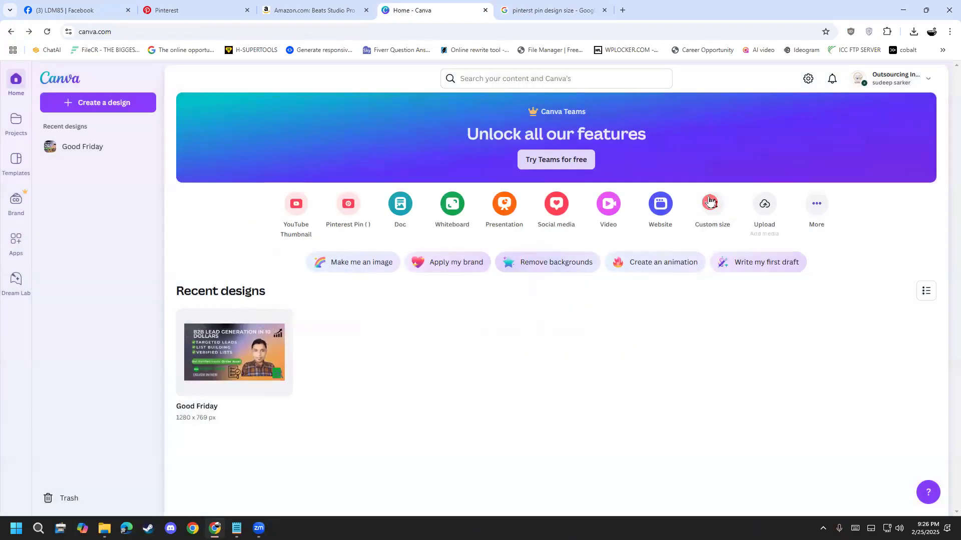
click(710, 205)
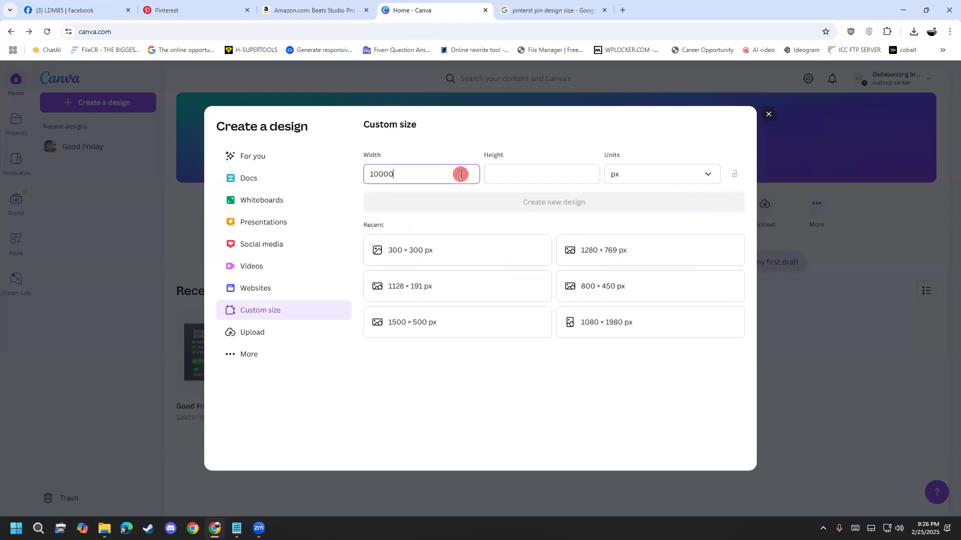
key(Tab)
text(1500)
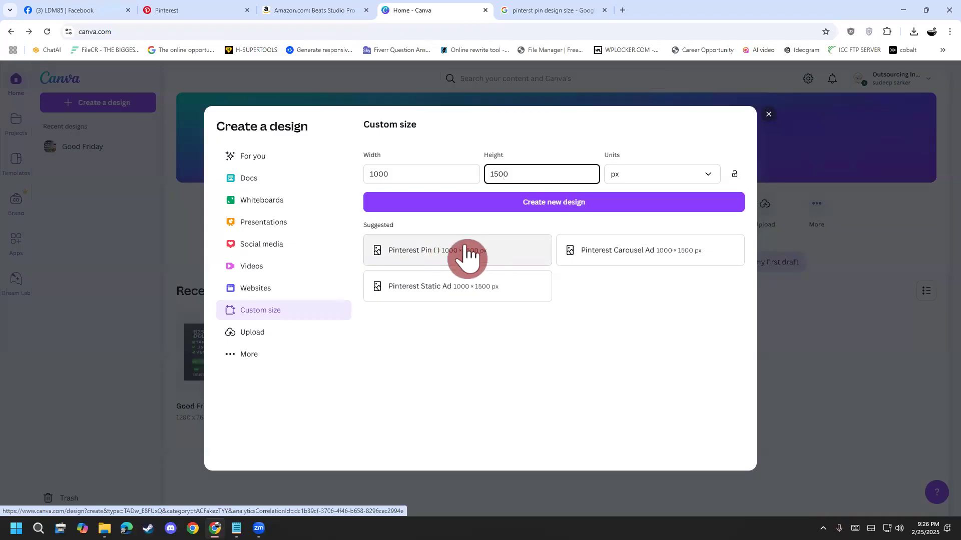
click(492, 254)
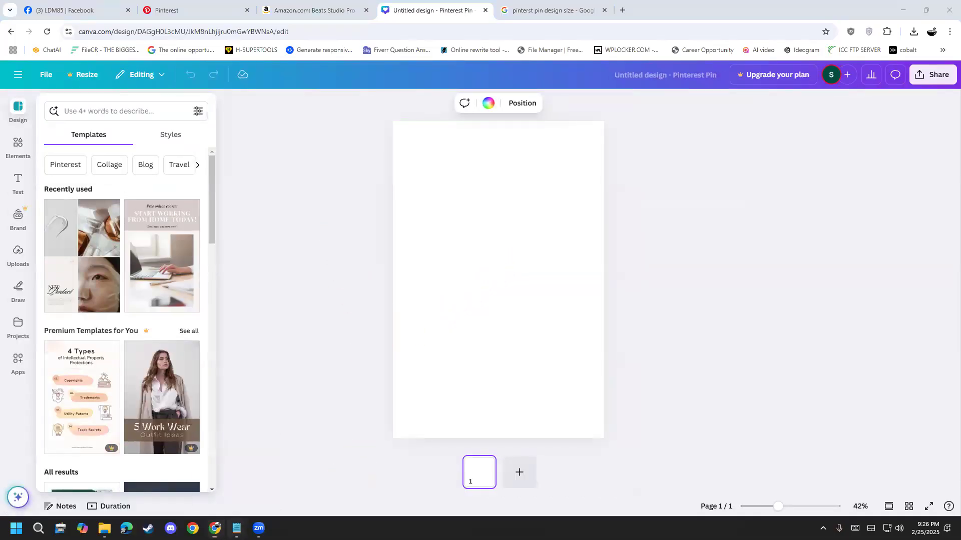
- Bring up the workflow note, highlight its first item "Pin create Canva", and return to the blank pin design
click(236, 528)
click(373, 200)
drag(410, 133, 115, 129)
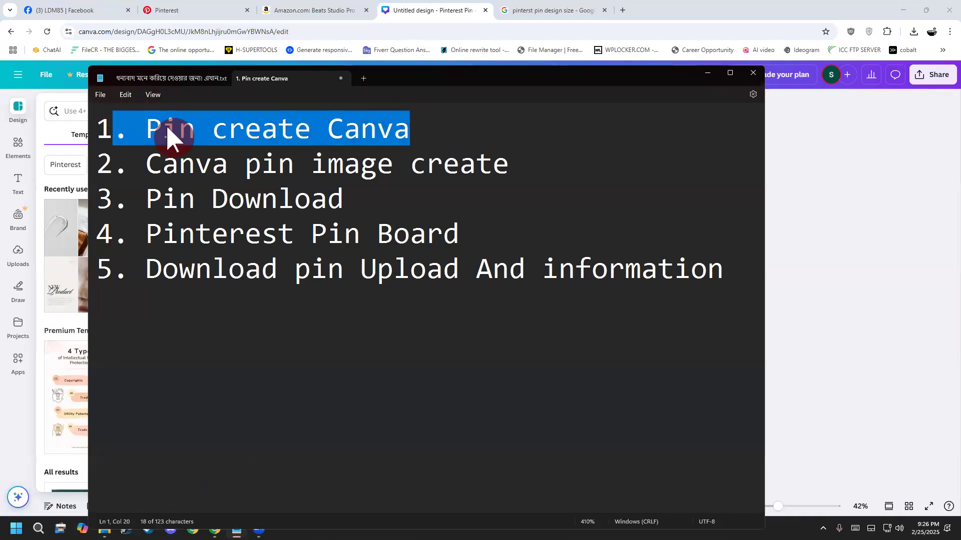
click(699, 78)
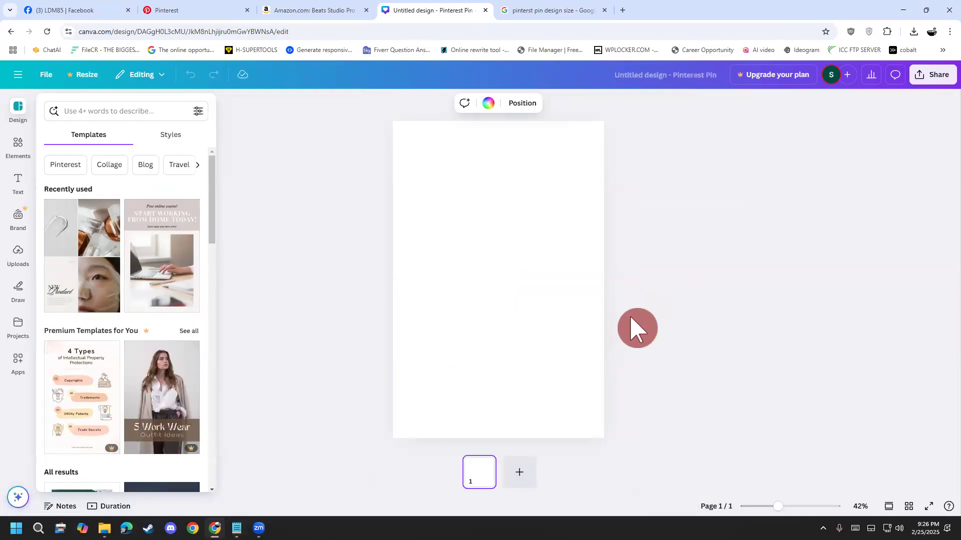
- Search the design templates for "products"
click(156, 112)
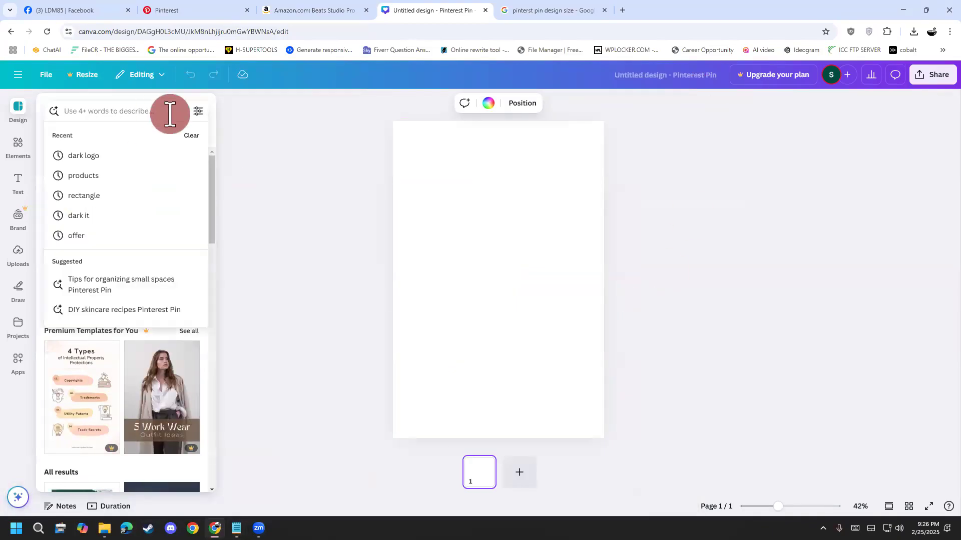
text(prod)
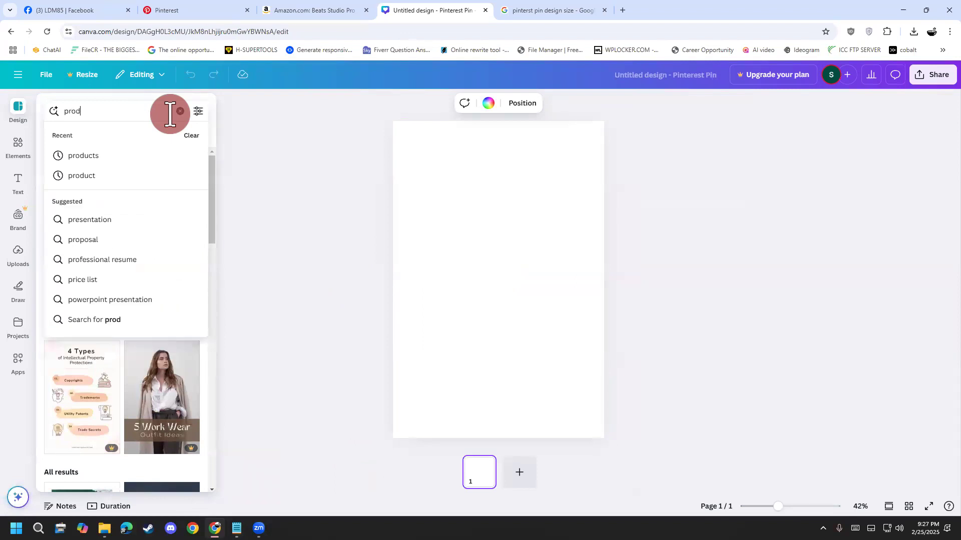
text(ucts)
key(Return)
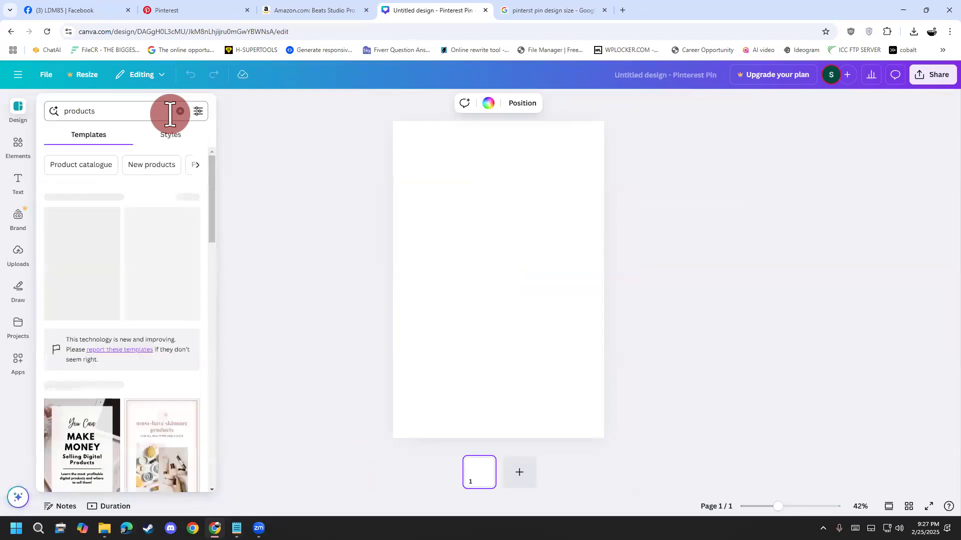
- Browse the product templates and apply the Beige Minimal New Product Pinterest Pin with the handbag photo to the blank page
scroll(165, 285, down, 4)
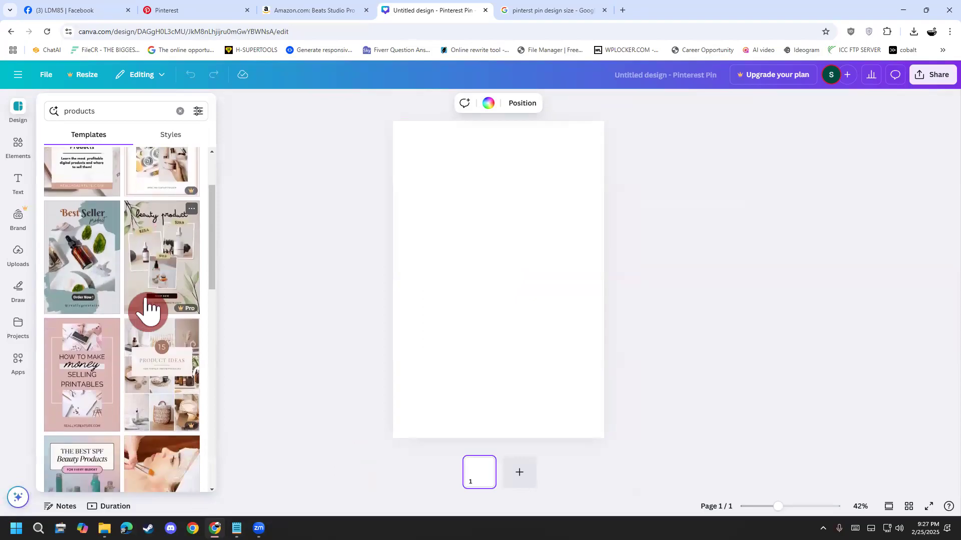
scroll(85, 390, down, 5)
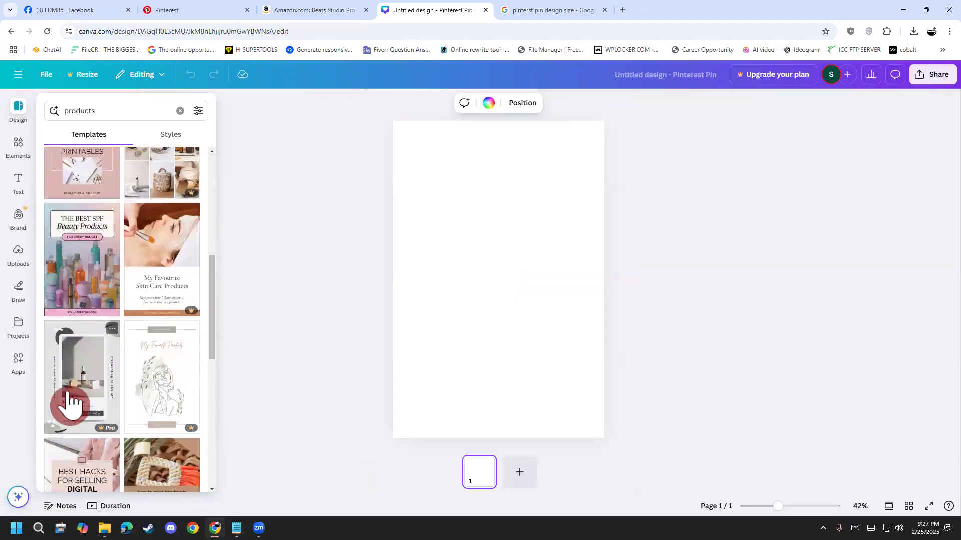
scroll(72, 401, down, 1)
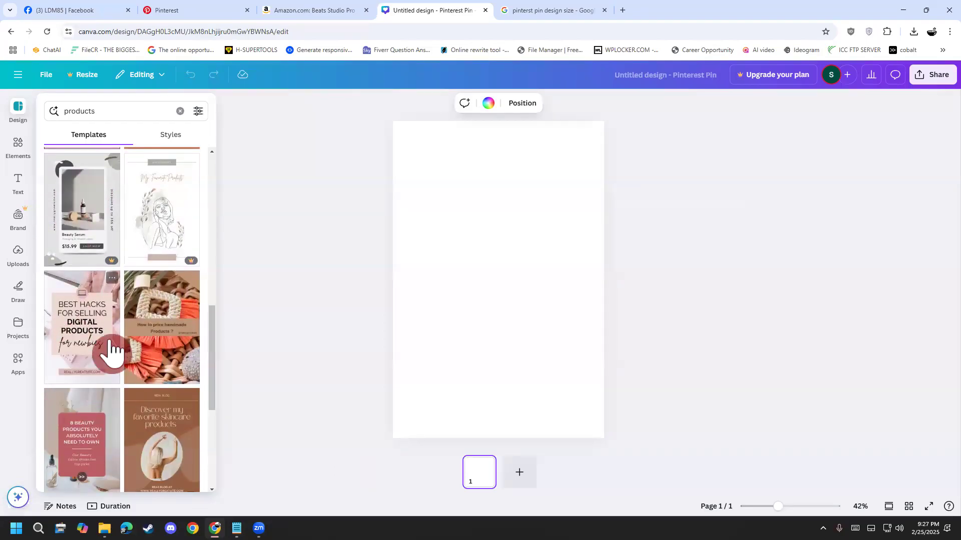
scroll(112, 350, down, 3)
scroll(112, 350, down, 6)
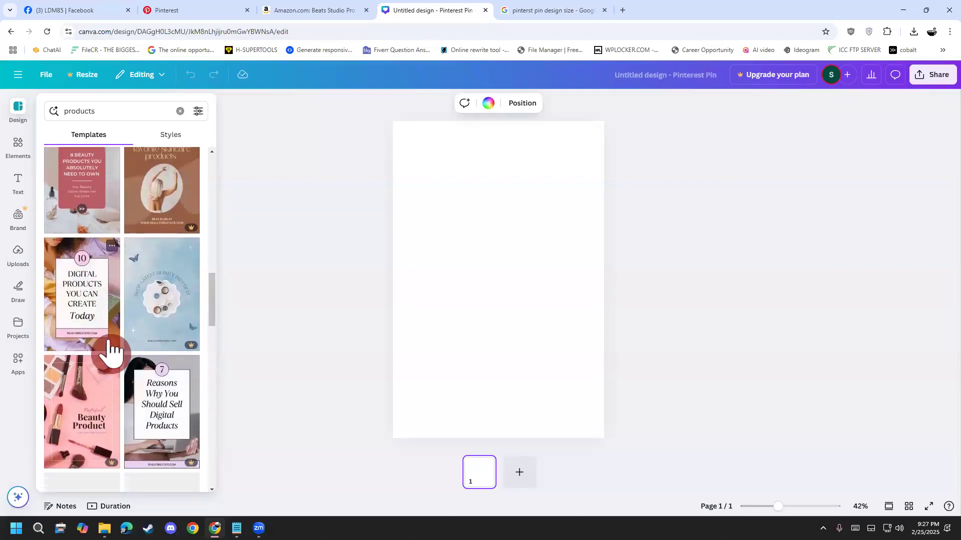
scroll(109, 350, down, 4)
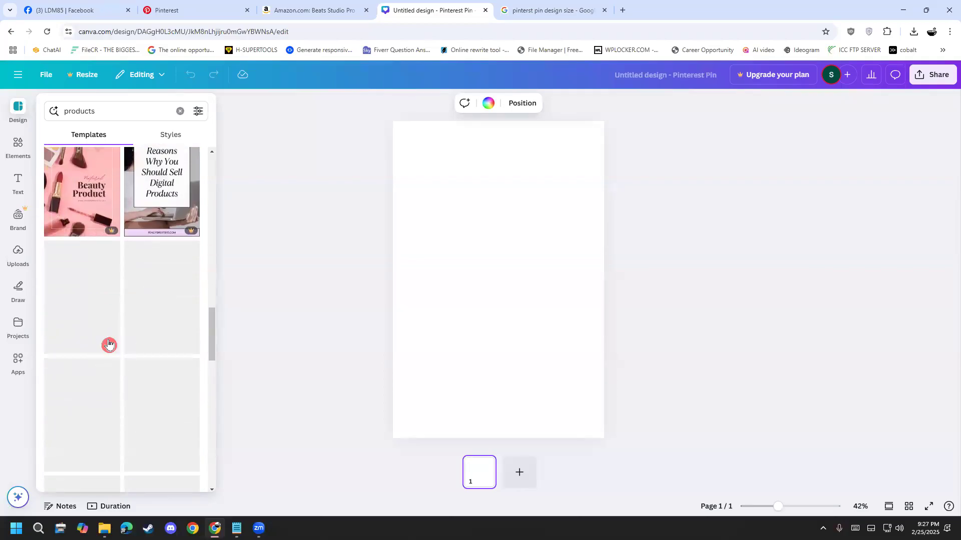
scroll(109, 344, down, 10)
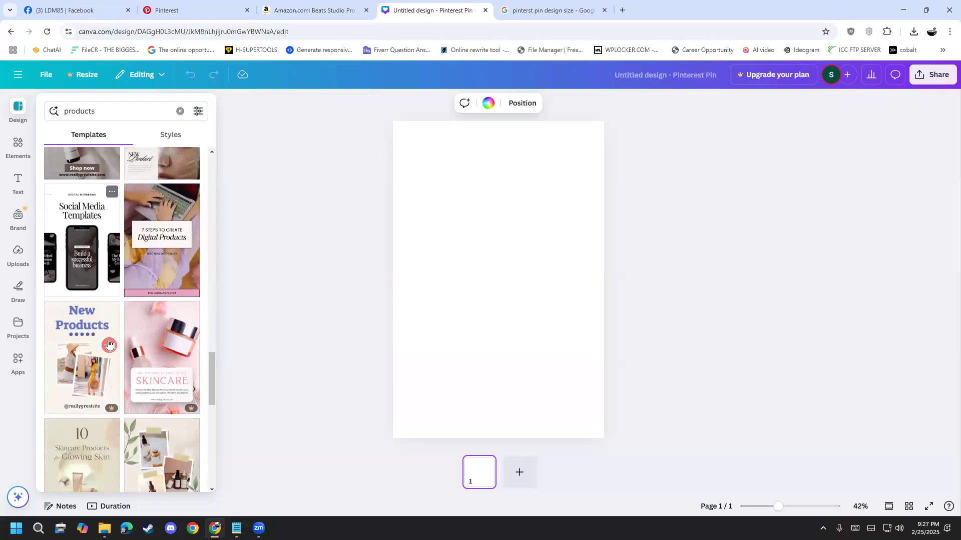
scroll(109, 344, down, 2)
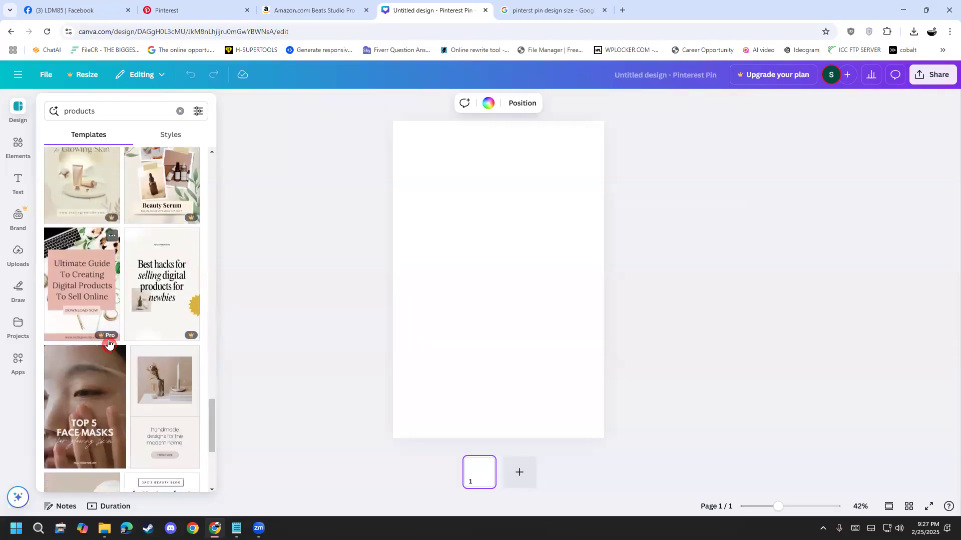
scroll(108, 344, down, 4)
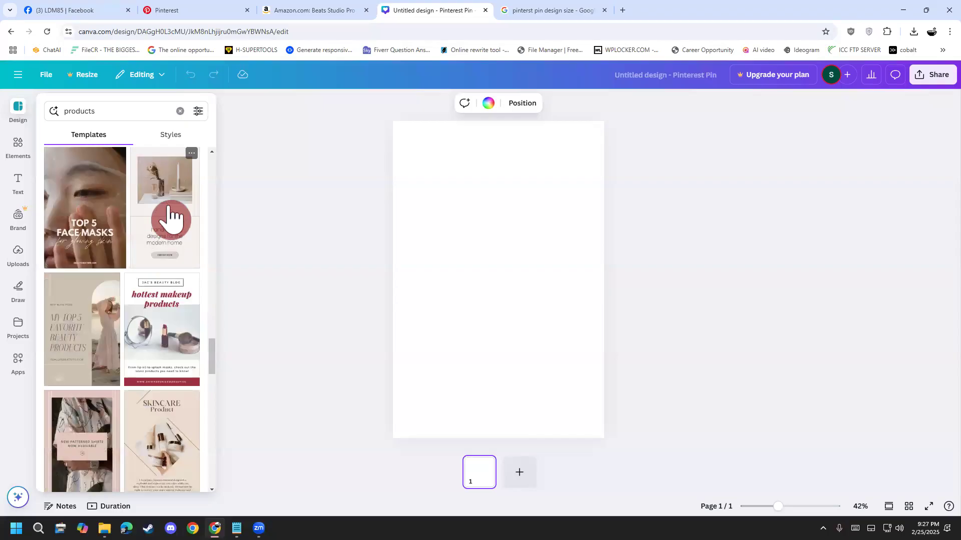
scroll(171, 300, down, 3)
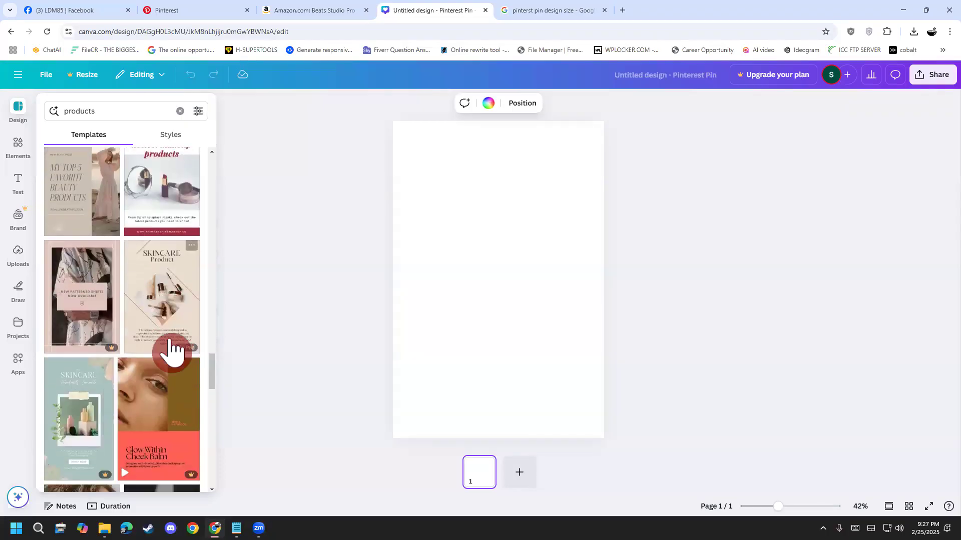
scroll(150, 275, down, 2)
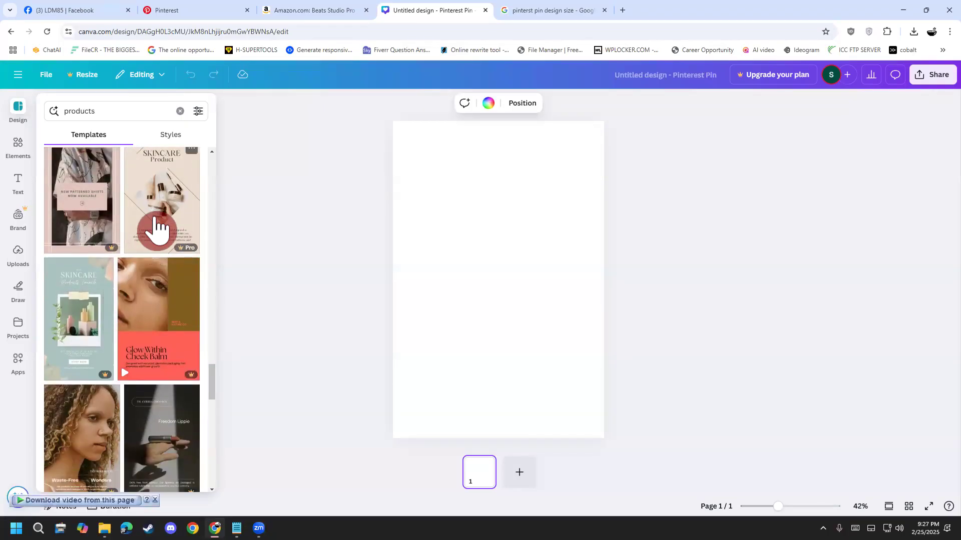
scroll(157, 225, down, 6)
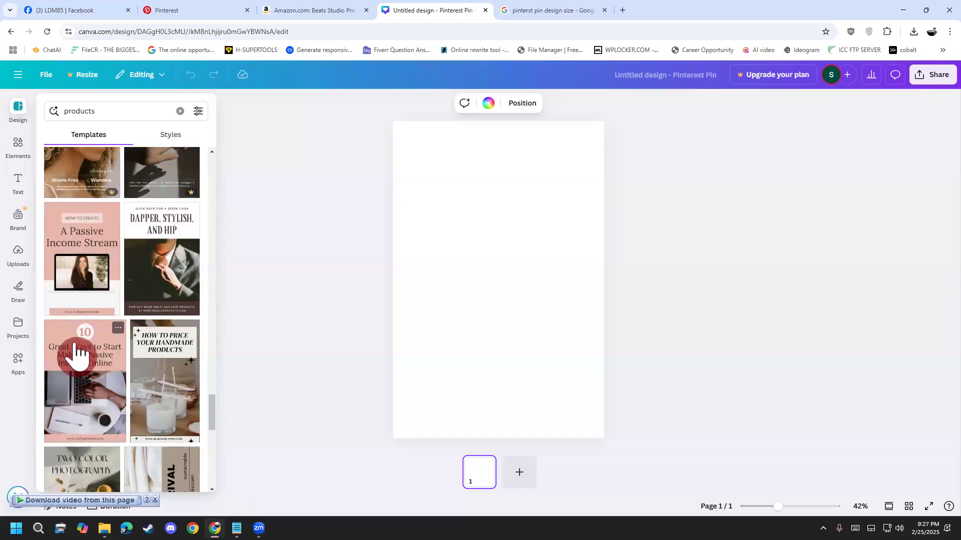
scroll(95, 278, down, 2)
scroll(104, 223, down, 8)
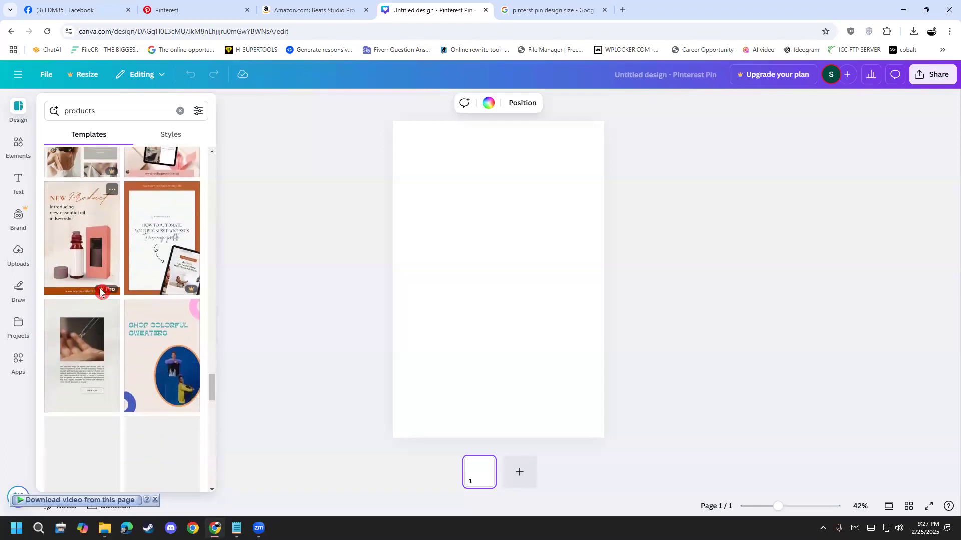
scroll(100, 292, down, 5)
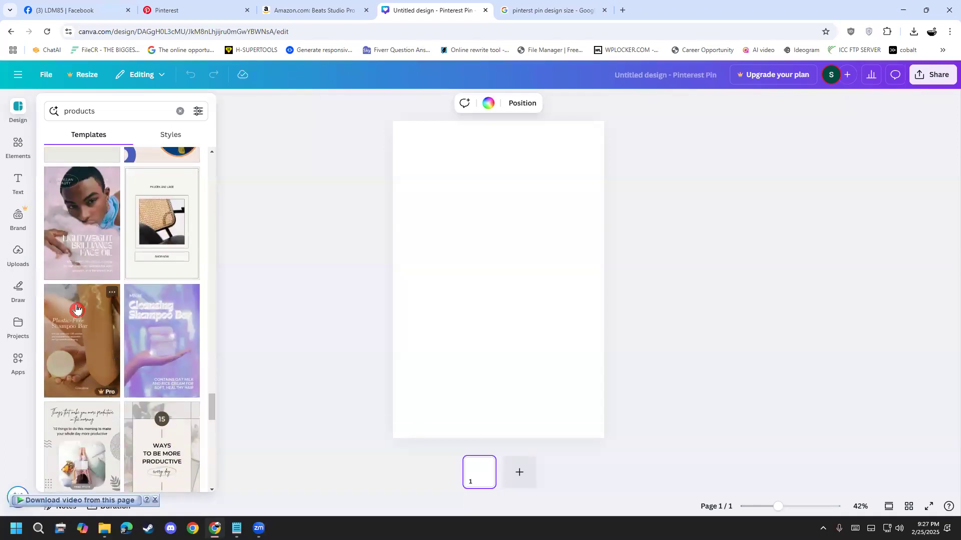
scroll(101, 314, down, 3)
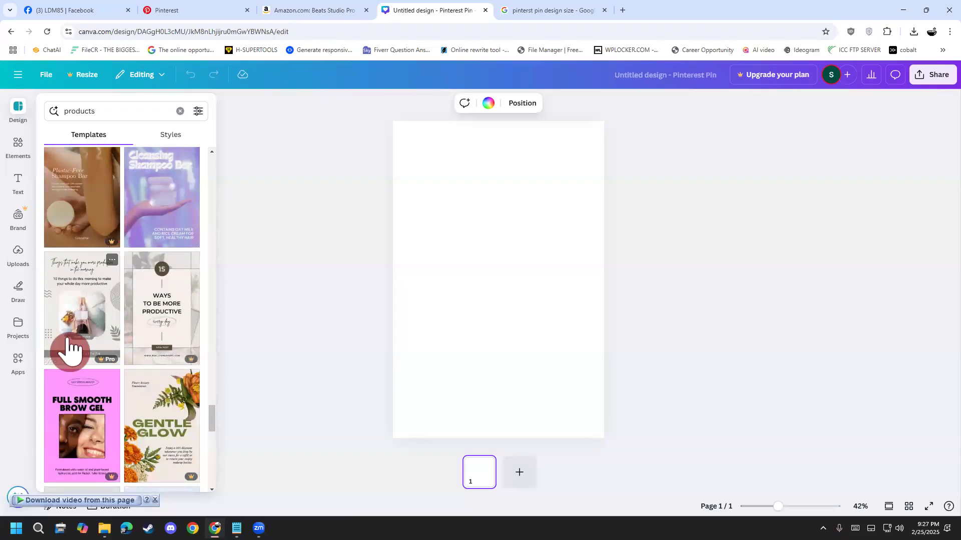
scroll(86, 315, down, 1)
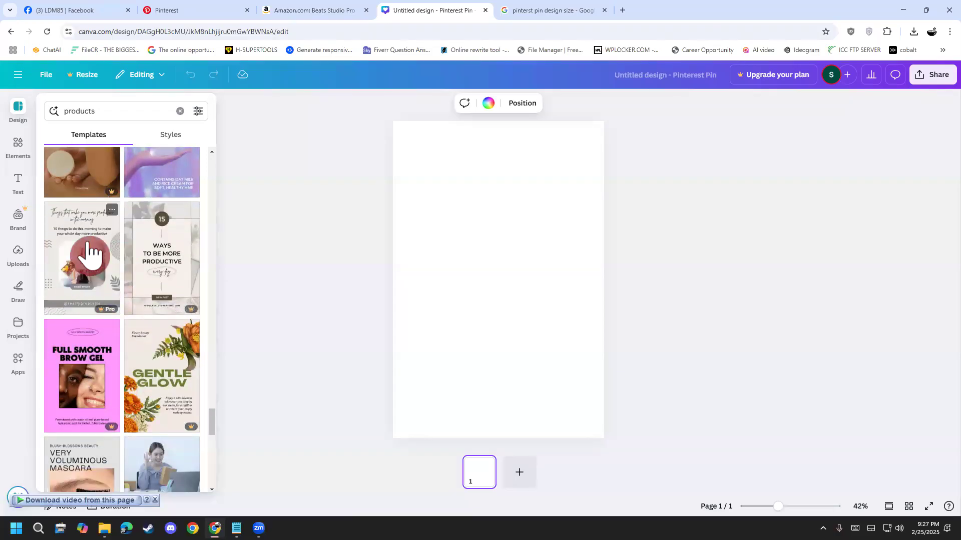
scroll(99, 307, down, 5)
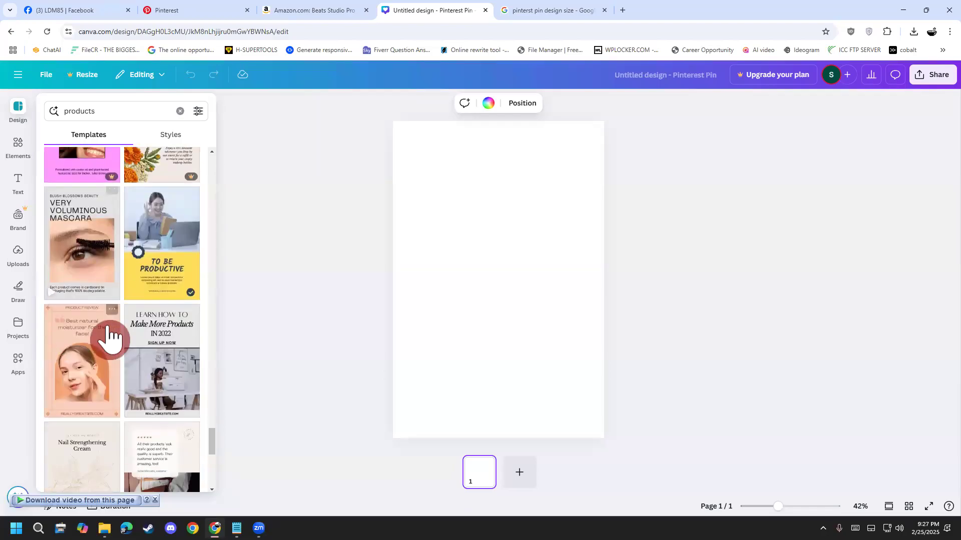
scroll(145, 476, down, 1)
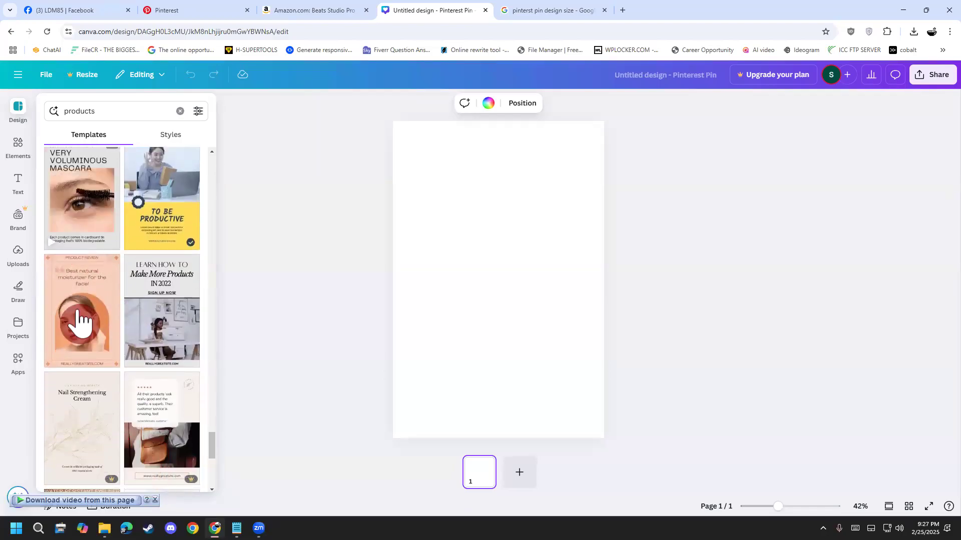
scroll(81, 335, down, 2)
scroll(113, 392, down, 5)
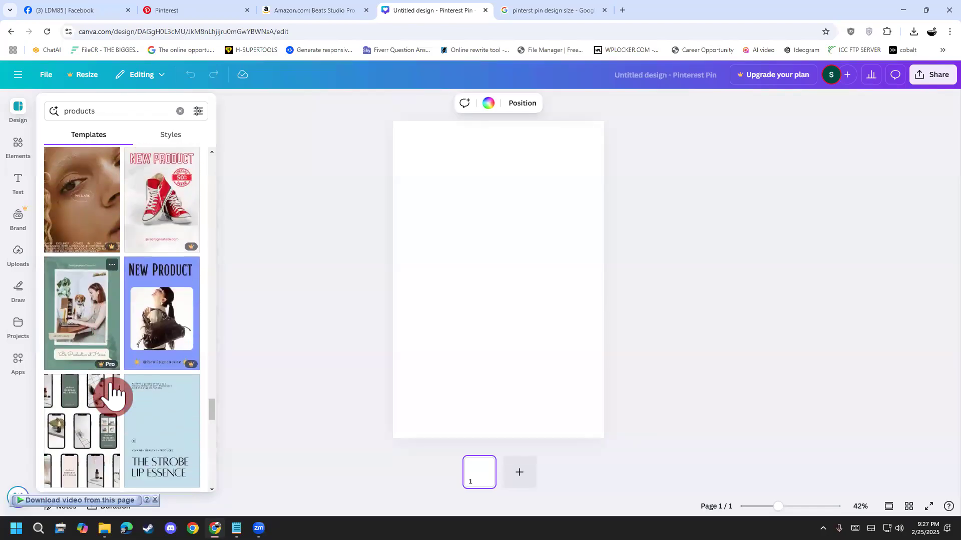
scroll(155, 240, down, 1)
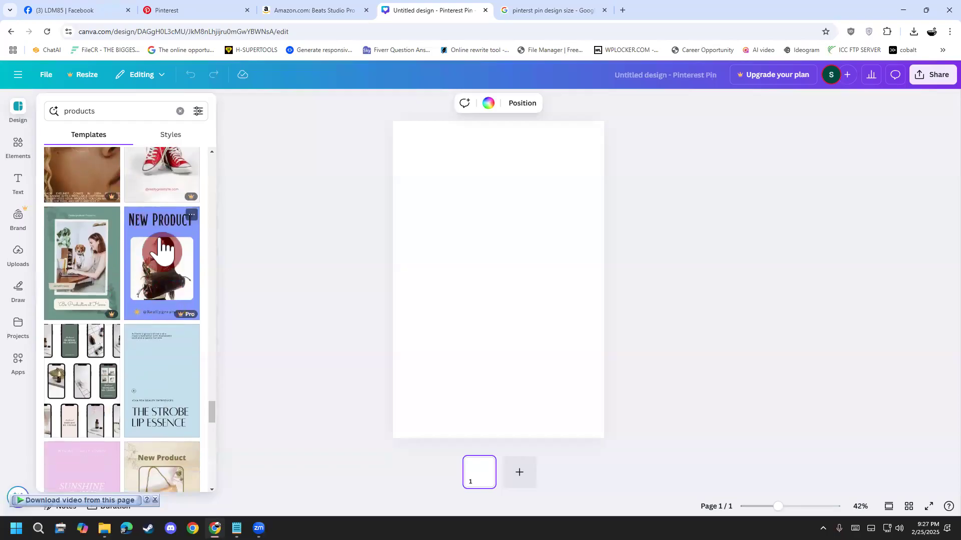
scroll(160, 276, down, 2)
scroll(130, 320, down, 2)
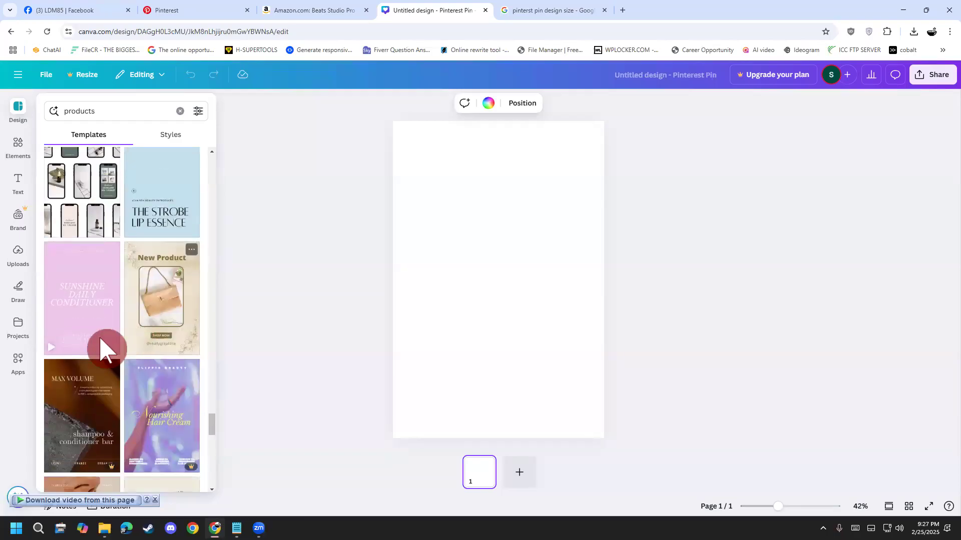
click(150, 324)
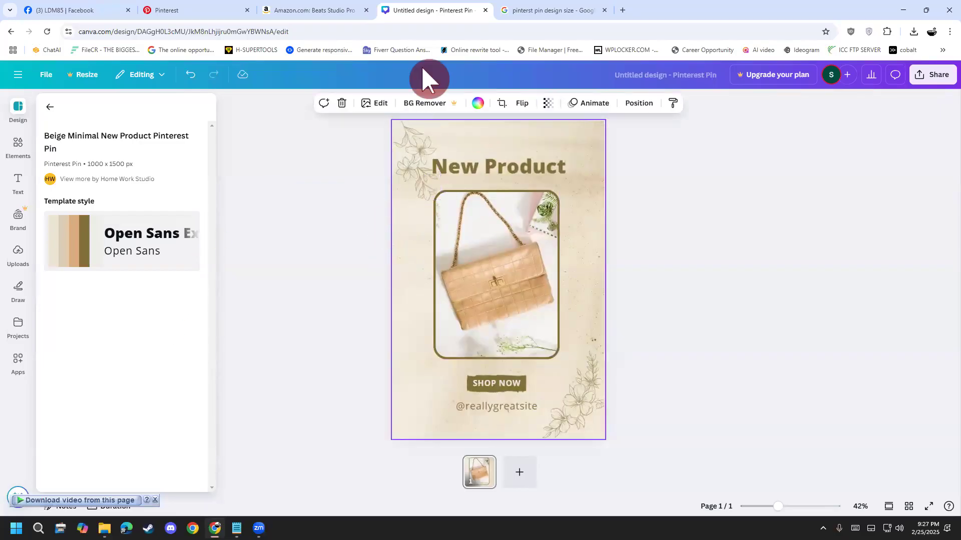
- Look at the Beats Studio Pro headphone page on Amazon, then return to the pin design and delete the handbag photo from its frame
click(314, 10)
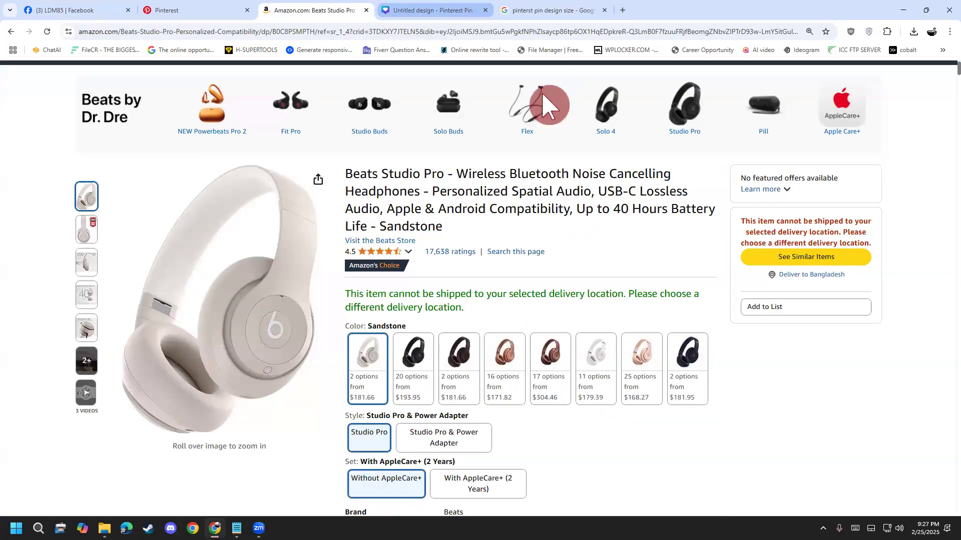
drag(275, 258, 299, 254)
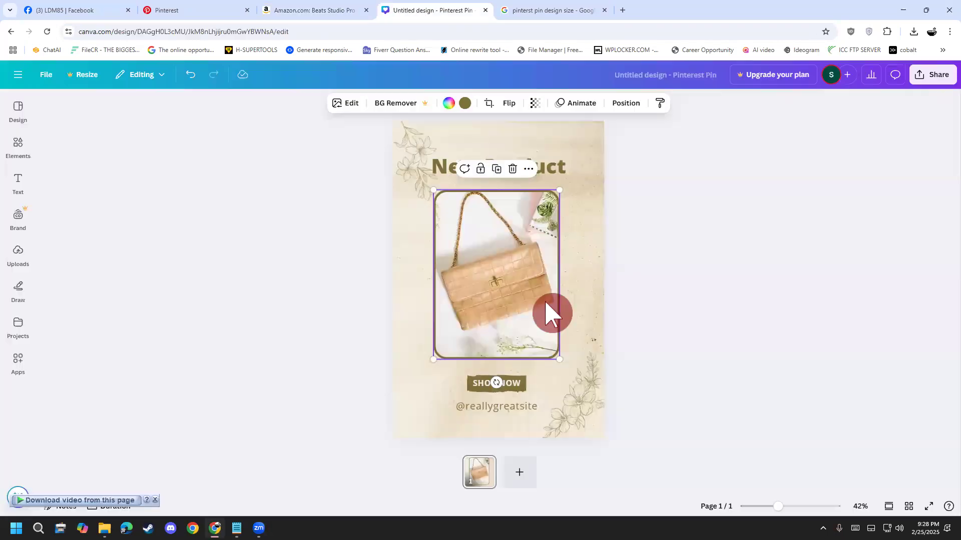
key(Delete)
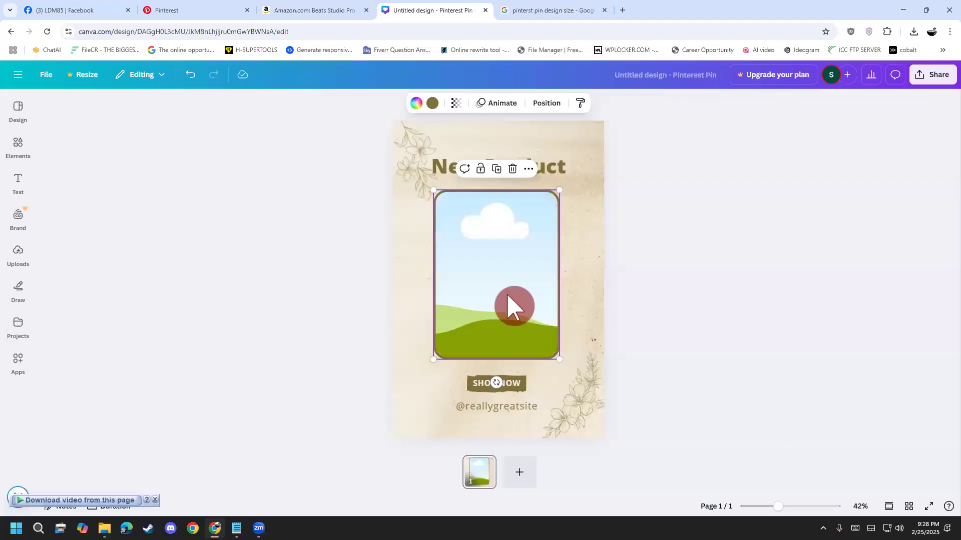
- Upload airphone.png from the recent files to the Canva uploads
click(18, 218)
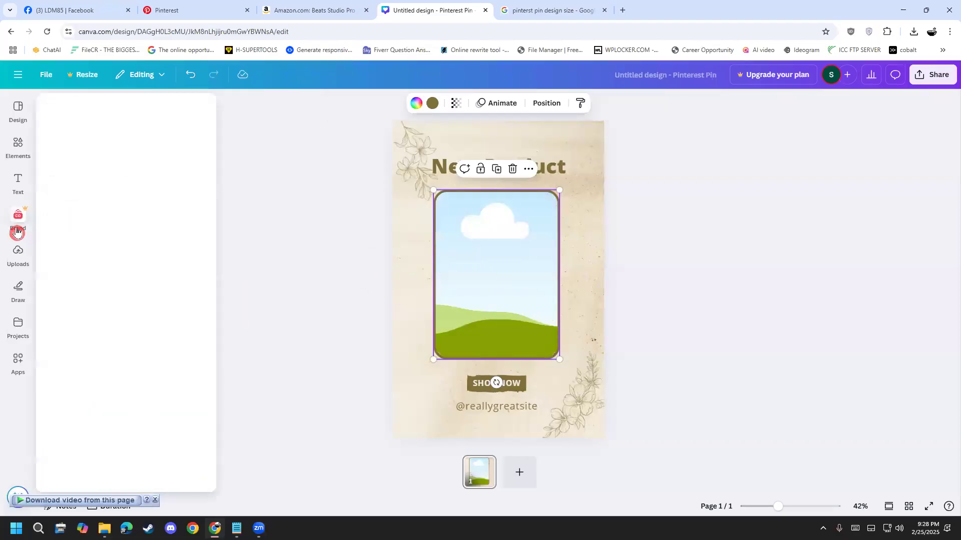
click(20, 276)
click(19, 270)
click(139, 134)
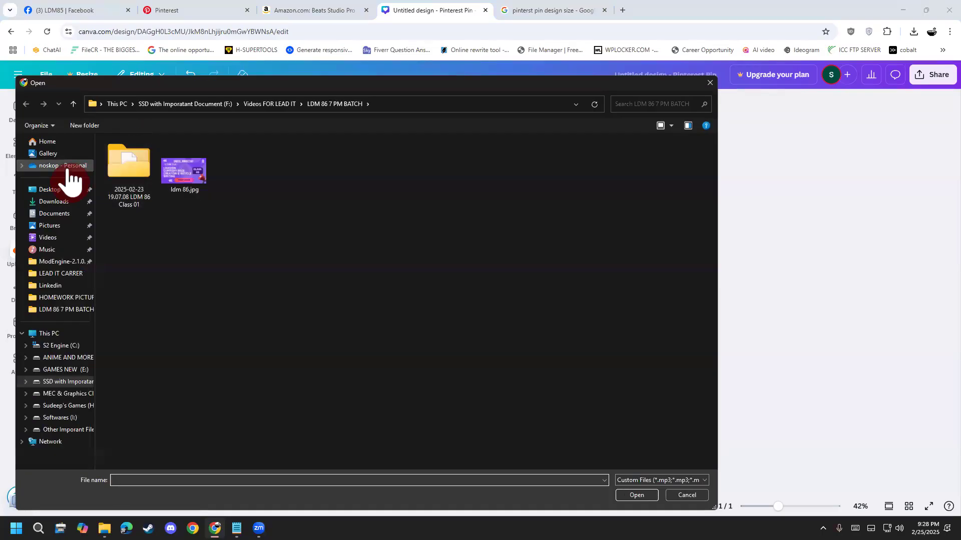
click(57, 190)
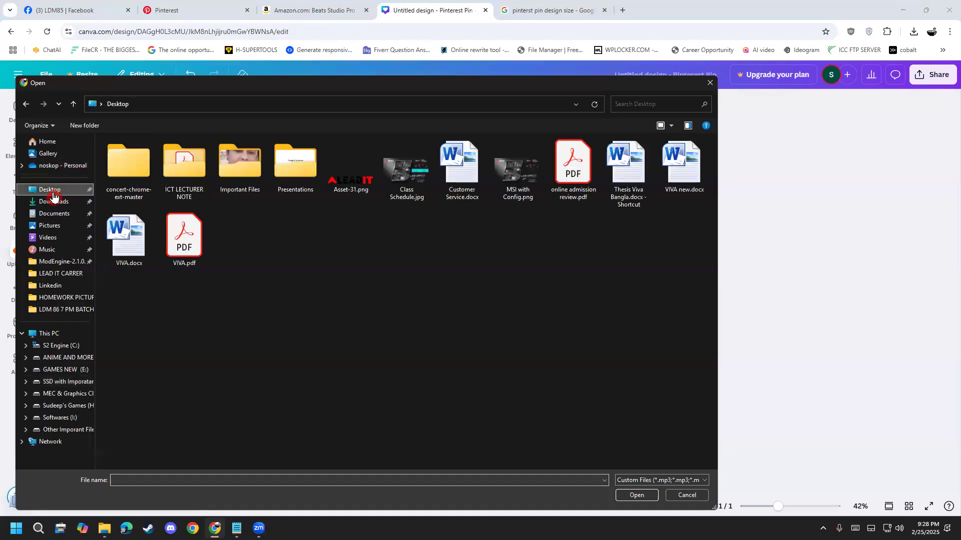
click(69, 141)
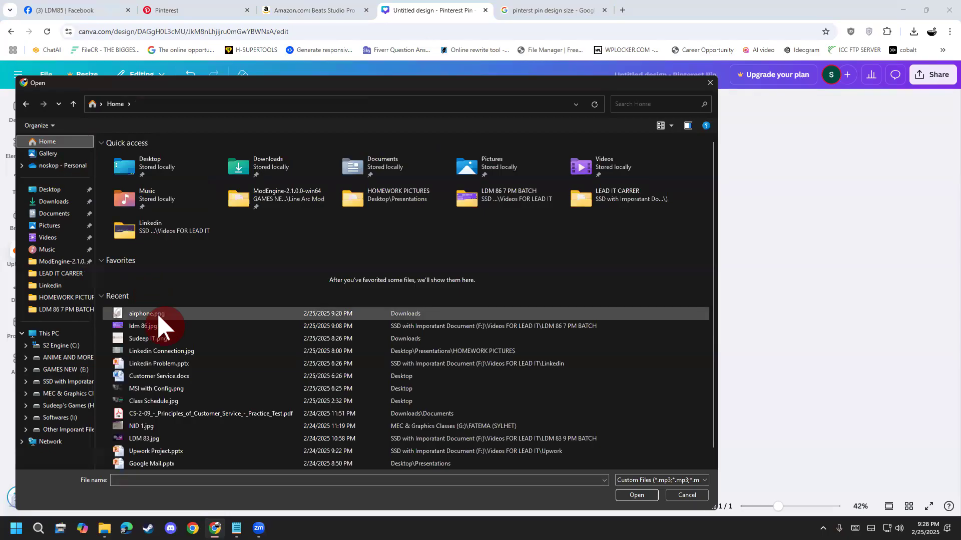
double_click(159, 317)
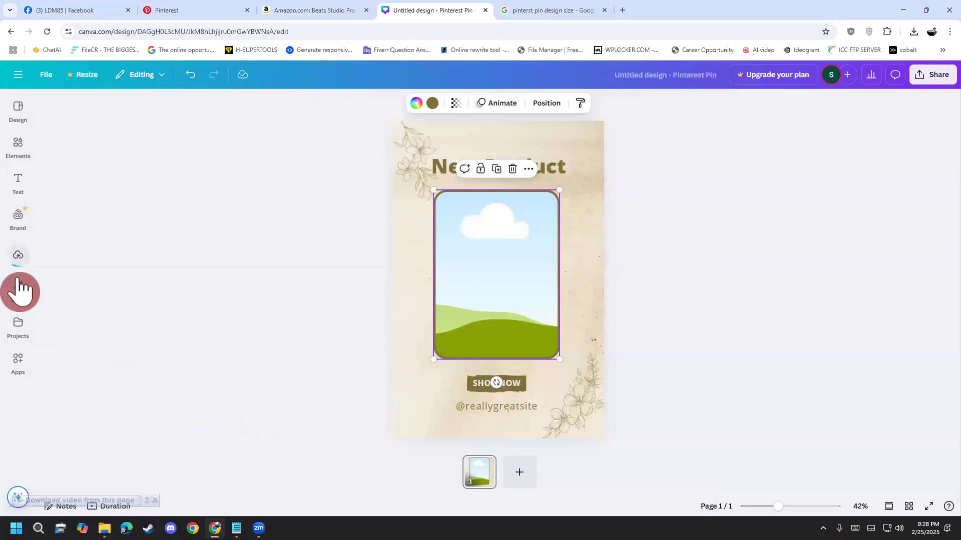
- Place the uploaded white-background headphone image into the empty rounded frame on the pin
click(18, 255)
click(19, 273)
click(20, 273)
drag(68, 286, 497, 293)
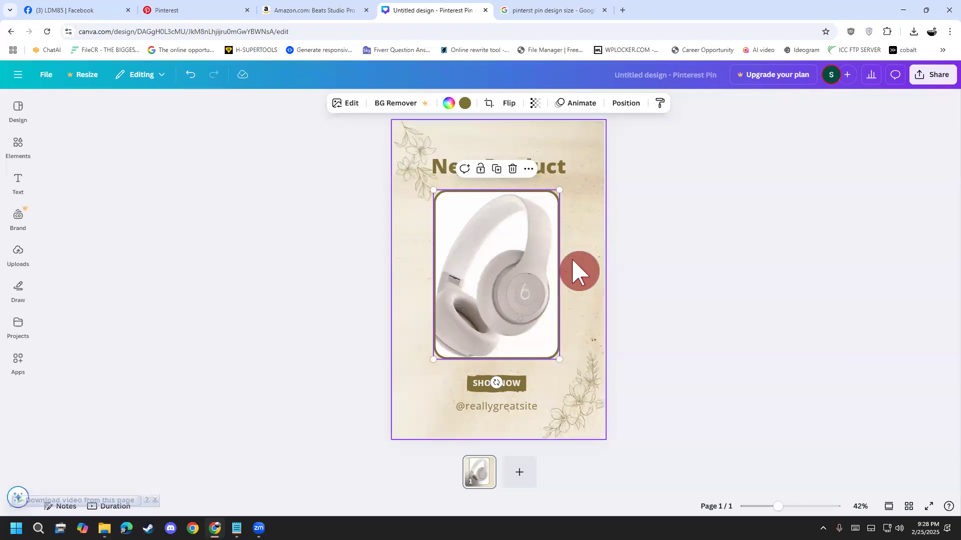
- Search Google for "background remover" in place of the pin design size search
click(515, 12)
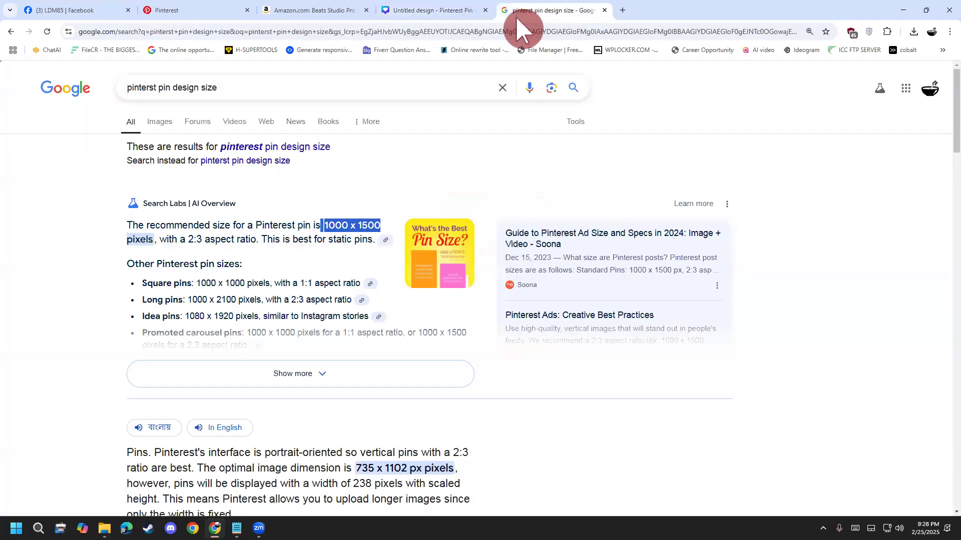
click(498, 86)
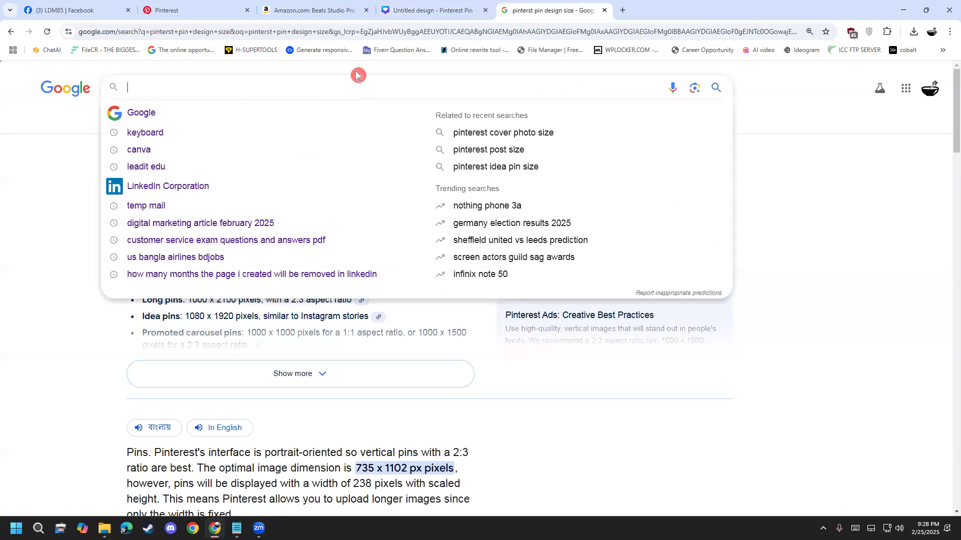
text(backg)
key(Down)
key(Return)
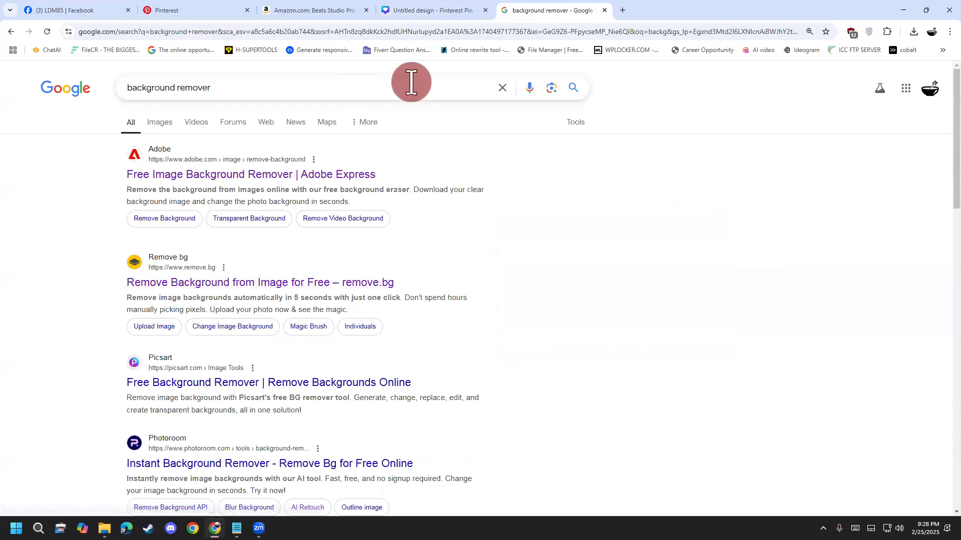
- Open Adobe Express's free image background remover and upload airphone.png to cut out the headphones
click(302, 172)
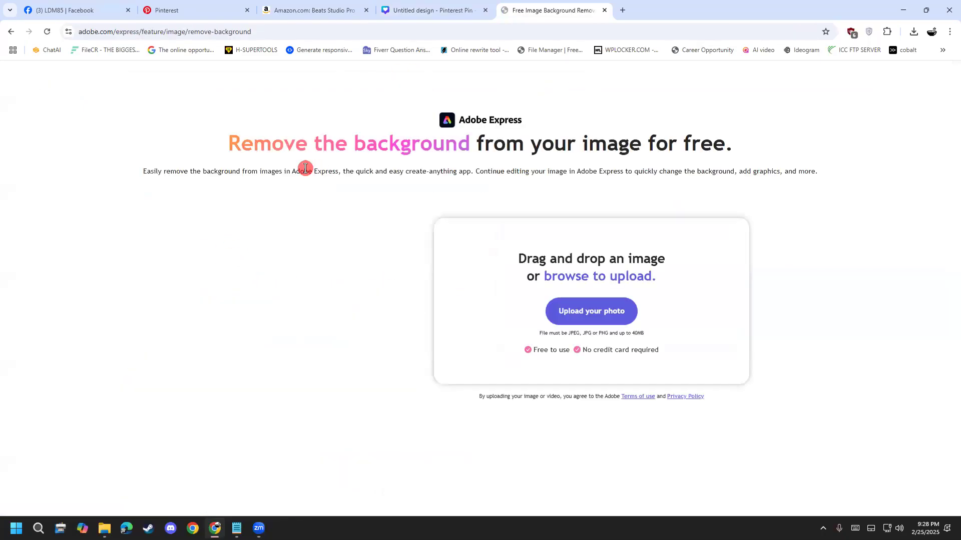
click(589, 307)
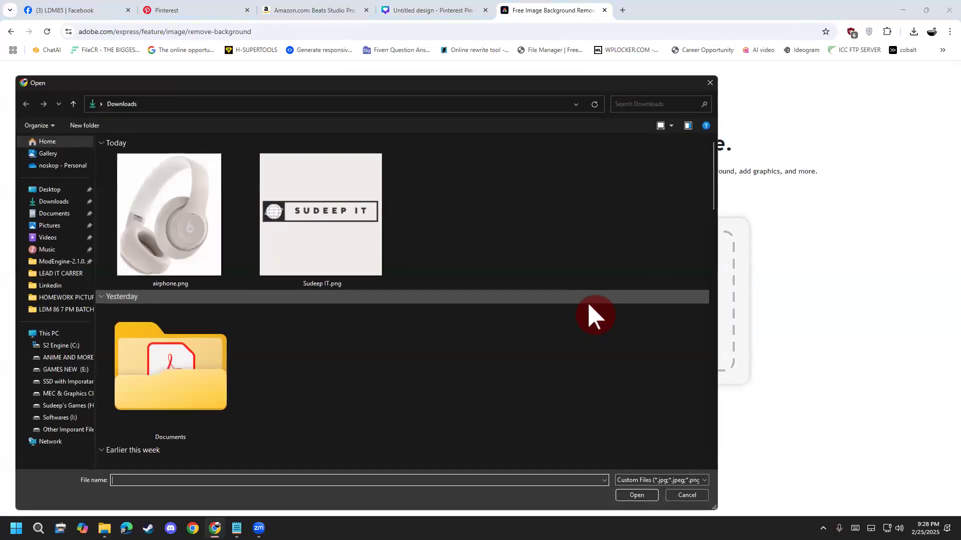
double_click(177, 259)
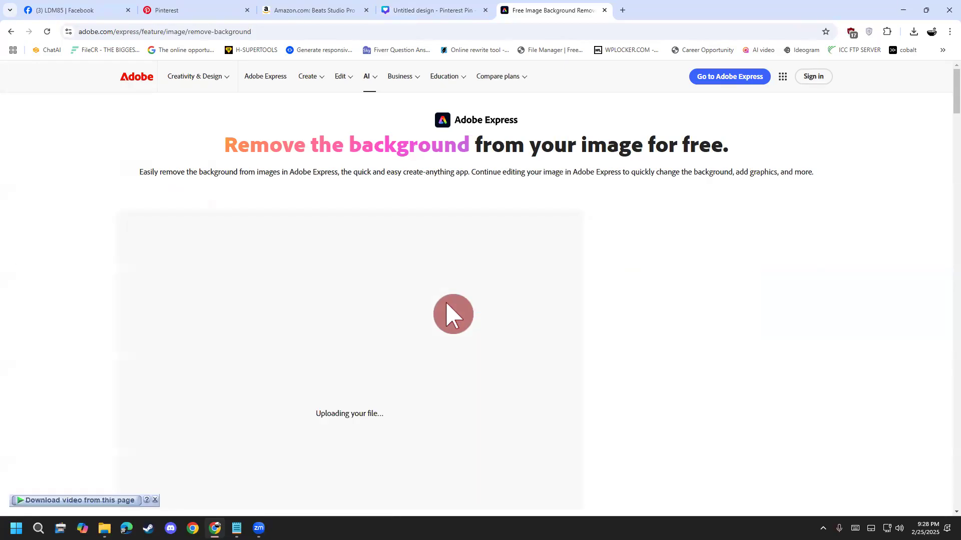
scroll(461, 313, down, 2)
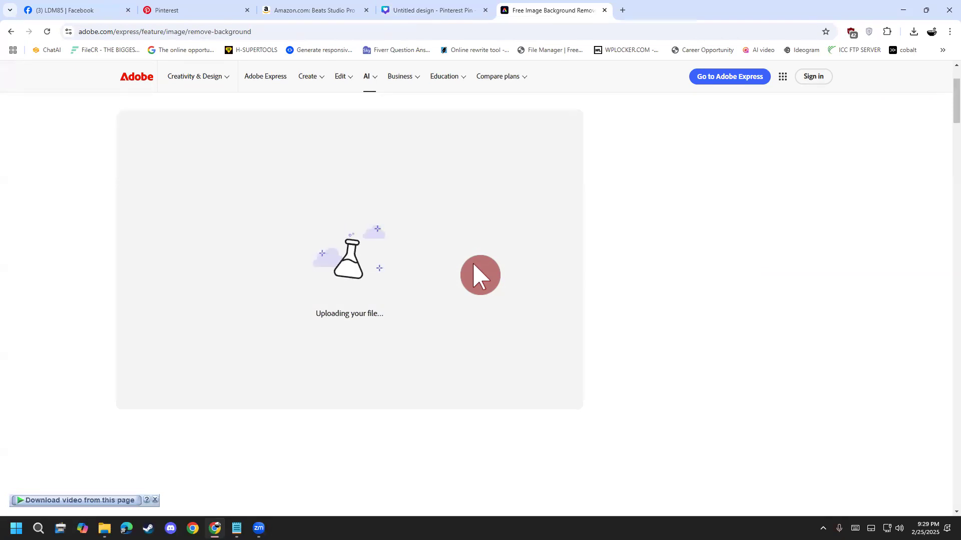
scroll(479, 275, up, 1)
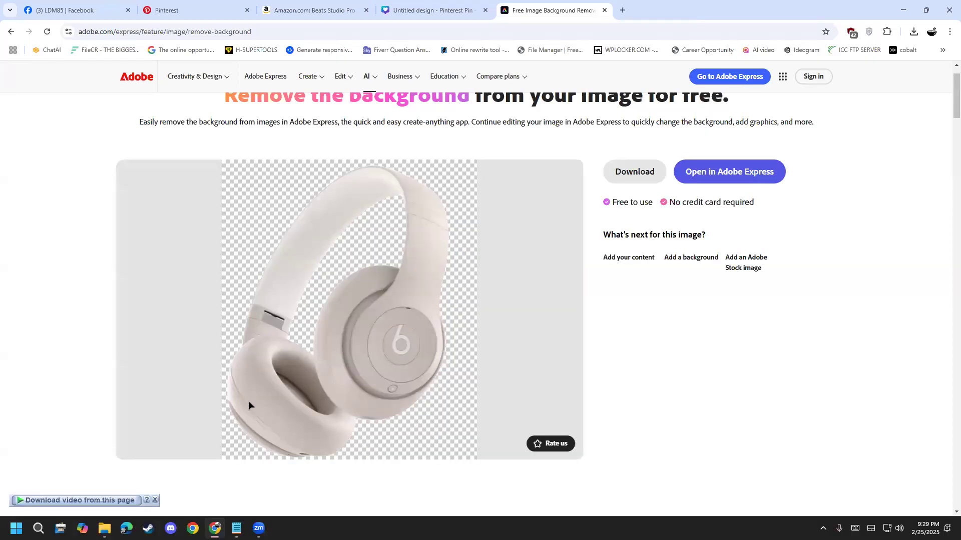
- Download the background-free headphone image and close the Adobe Express pages to return to the Canva design
click(636, 176)
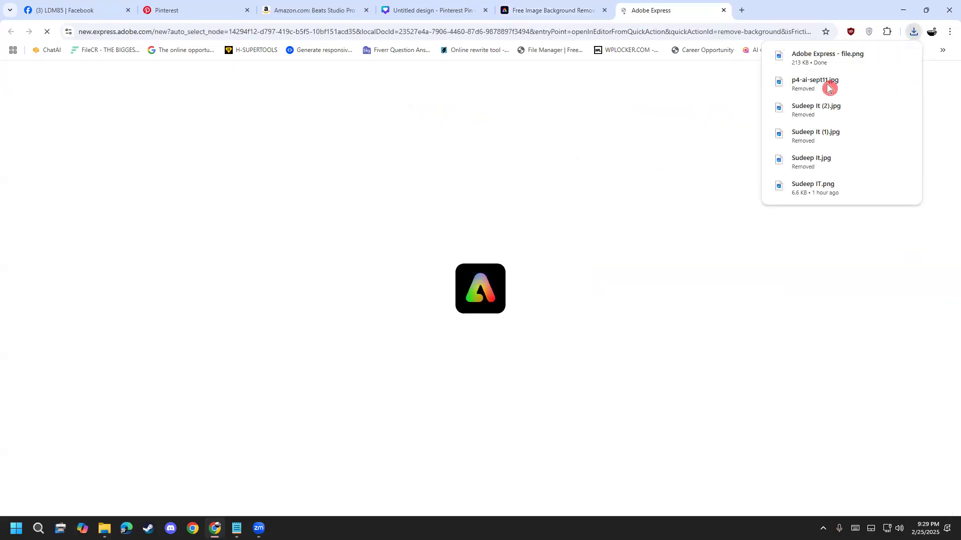
mouse_move(887, 56)
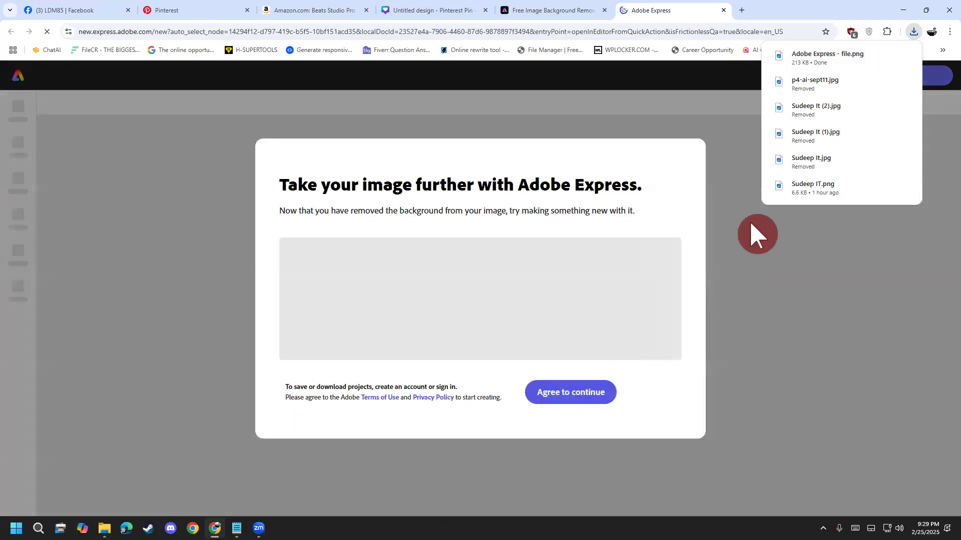
click(725, 9)
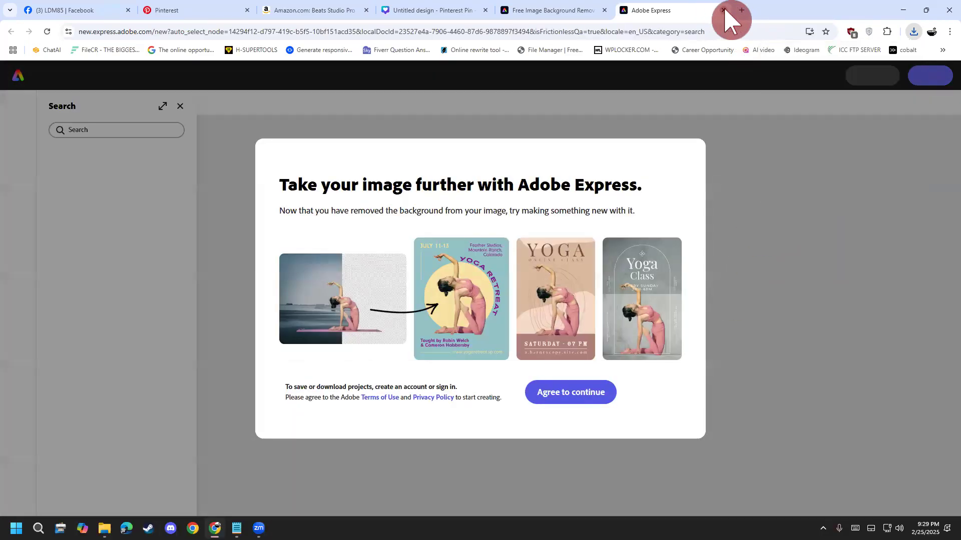
click(725, 9)
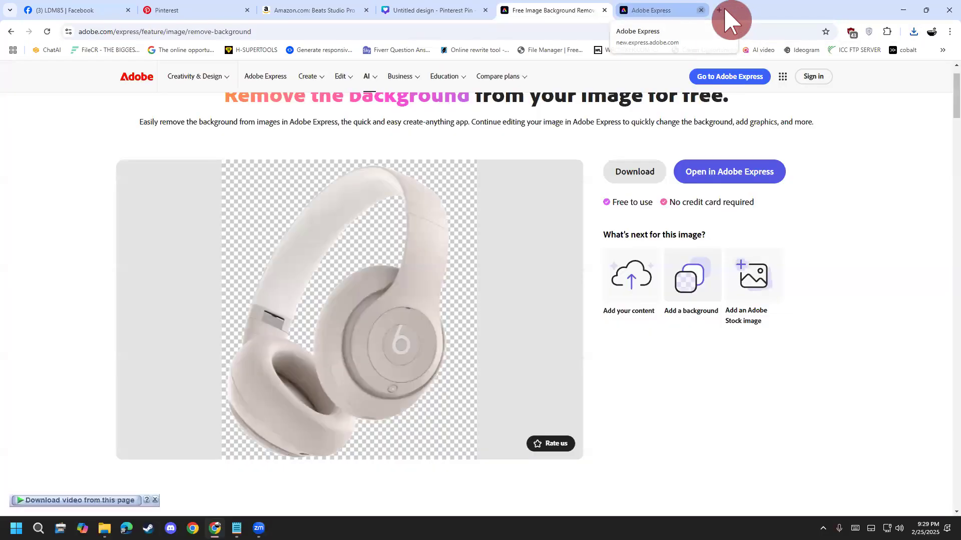
click(604, 10)
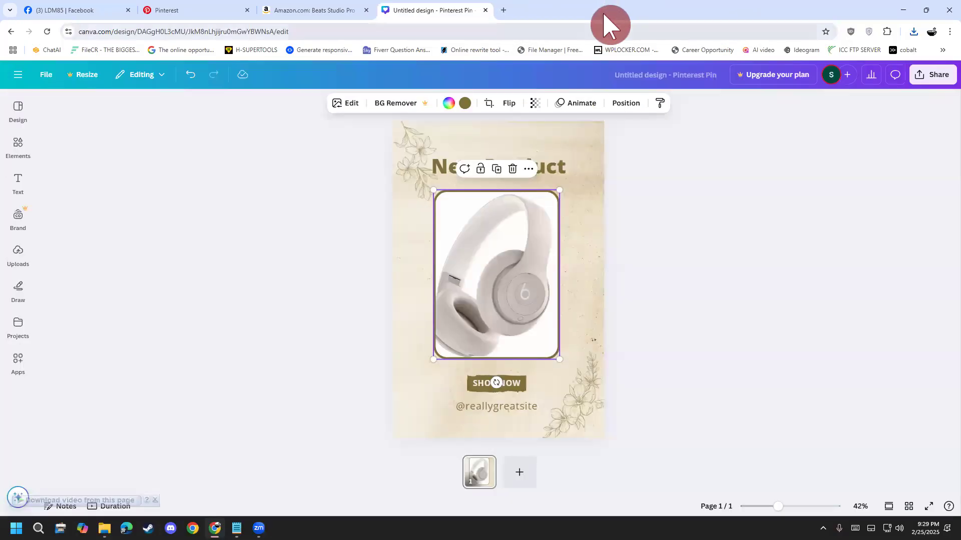
- Upload the cut-out "Adobe Express - file.png" from Downloads to the Canva uploads
click(19, 268)
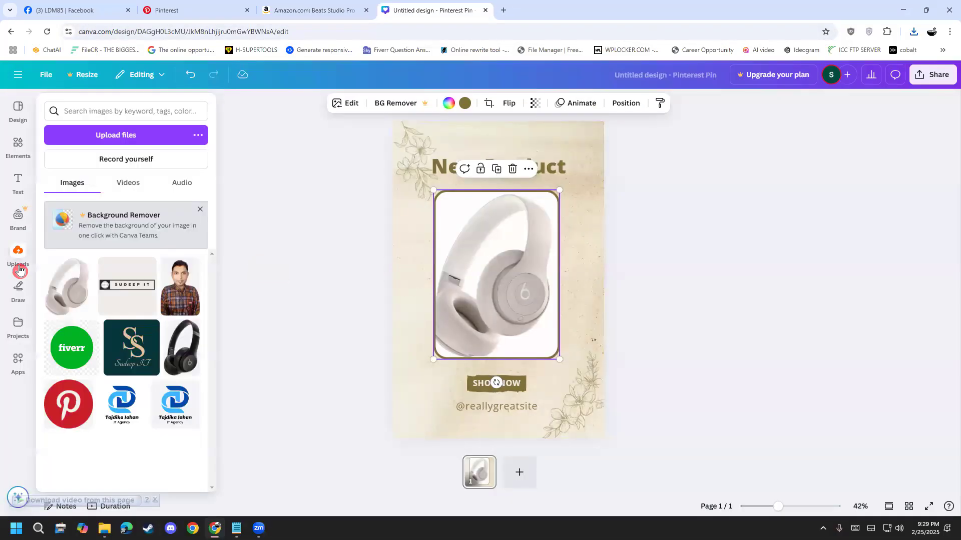
click(119, 133)
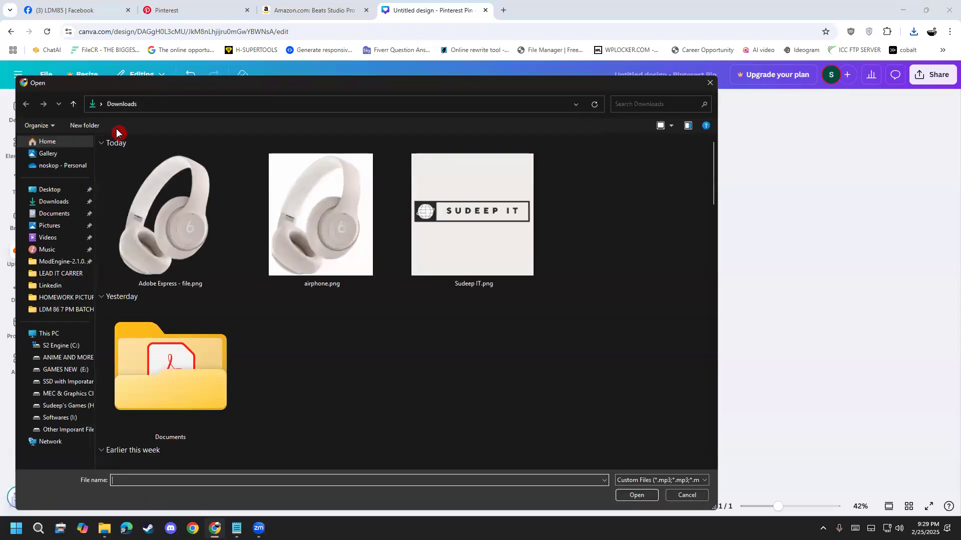
double_click(143, 272)
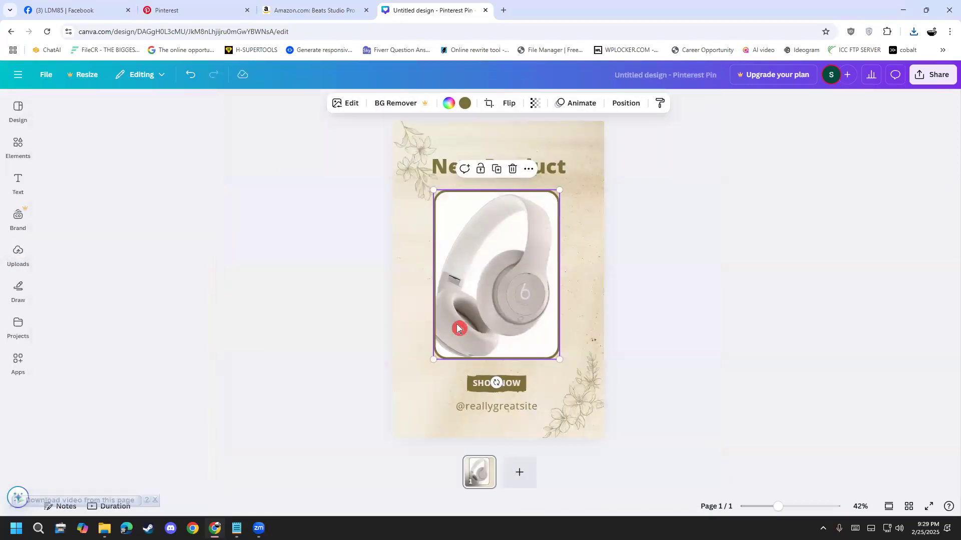
click(20, 258)
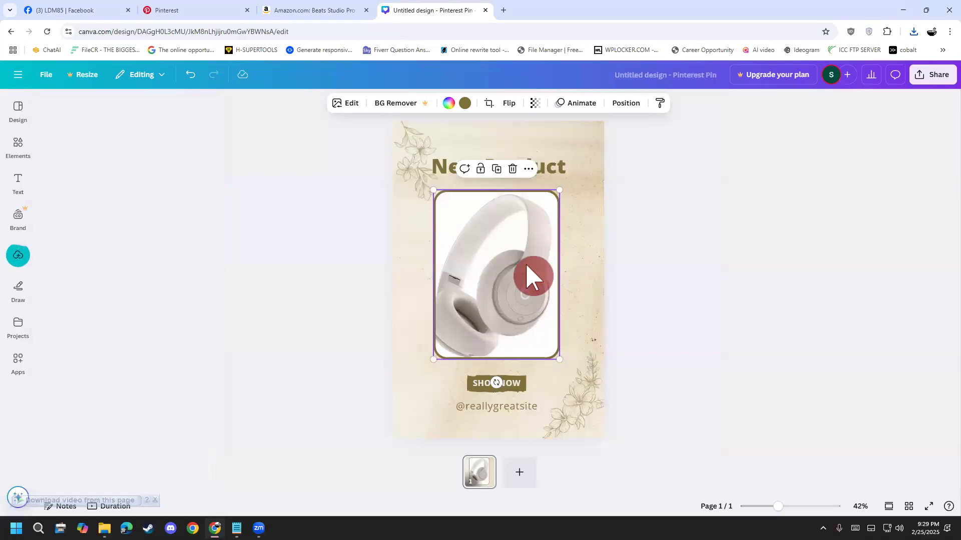
- Replace the white-background headphone photo in the rounded frame with the uploaded transparent cut-out
click(662, 310)
click(452, 310)
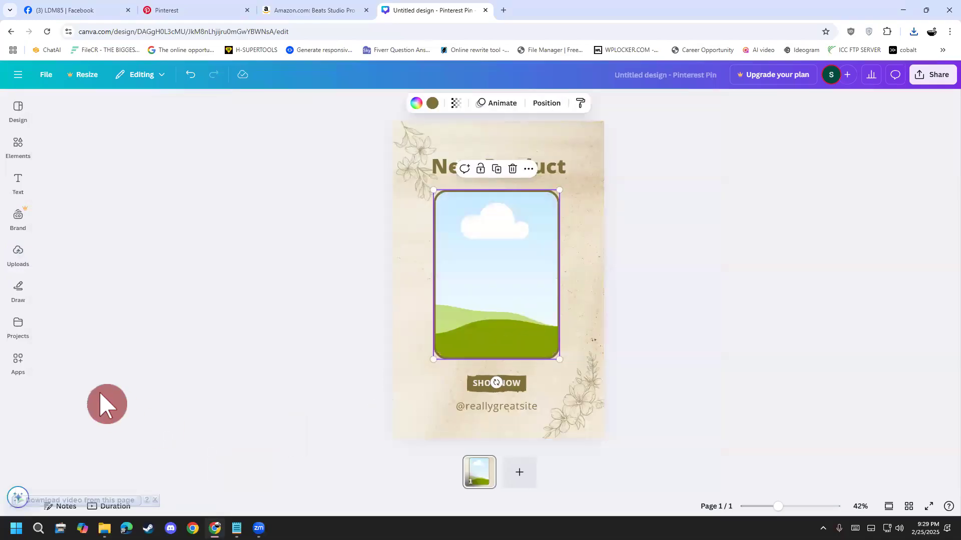
click(17, 268)
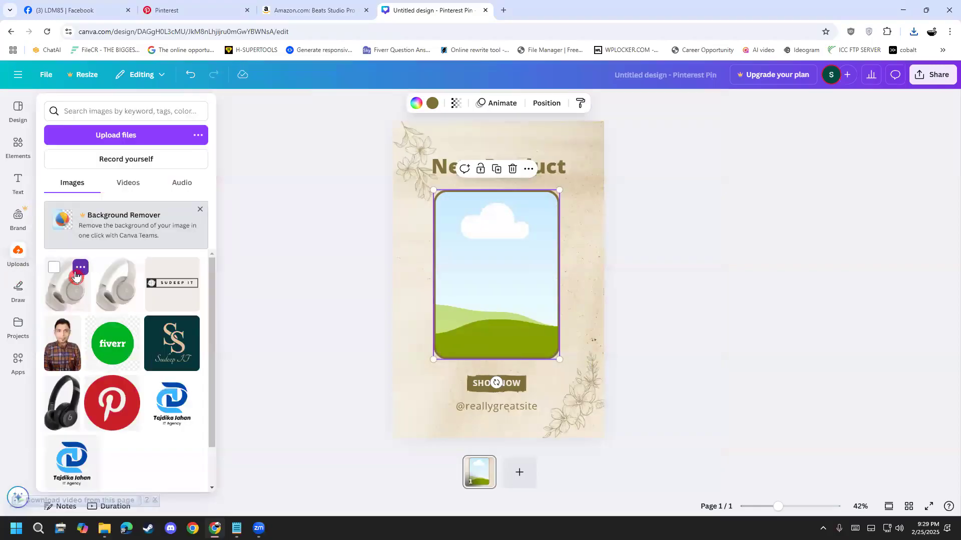
drag(77, 276, 542, 289)
click(659, 307)
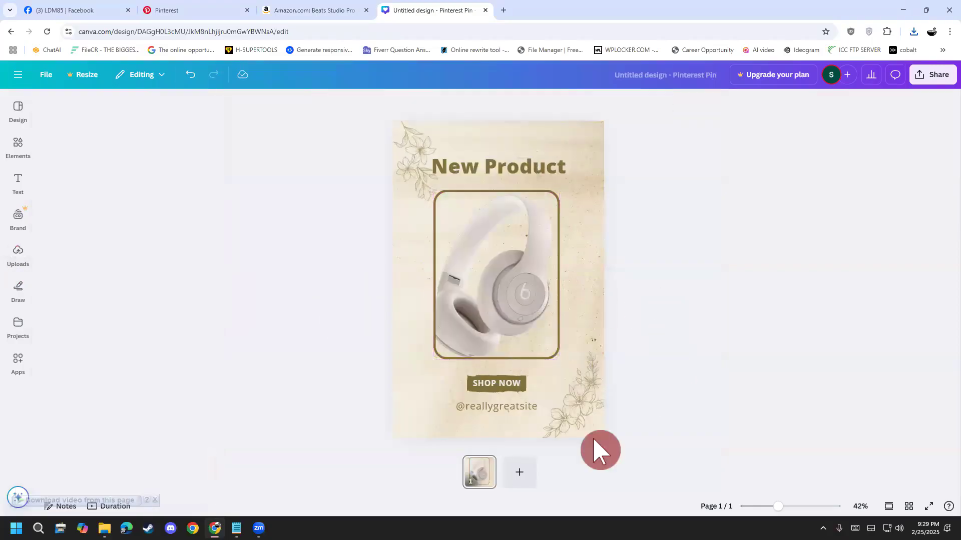
- Delete the headphone image together with its rounded frame from the pin
click(504, 373)
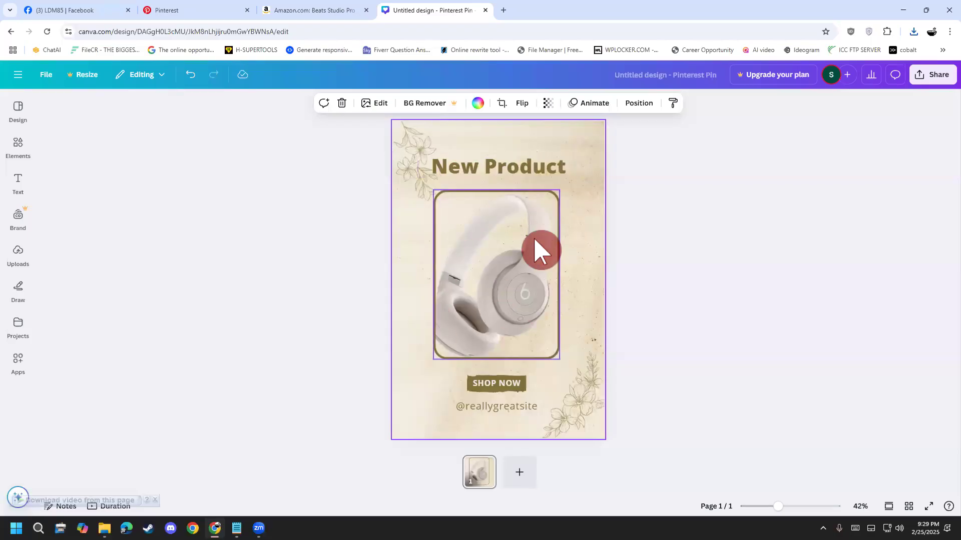
click(557, 268)
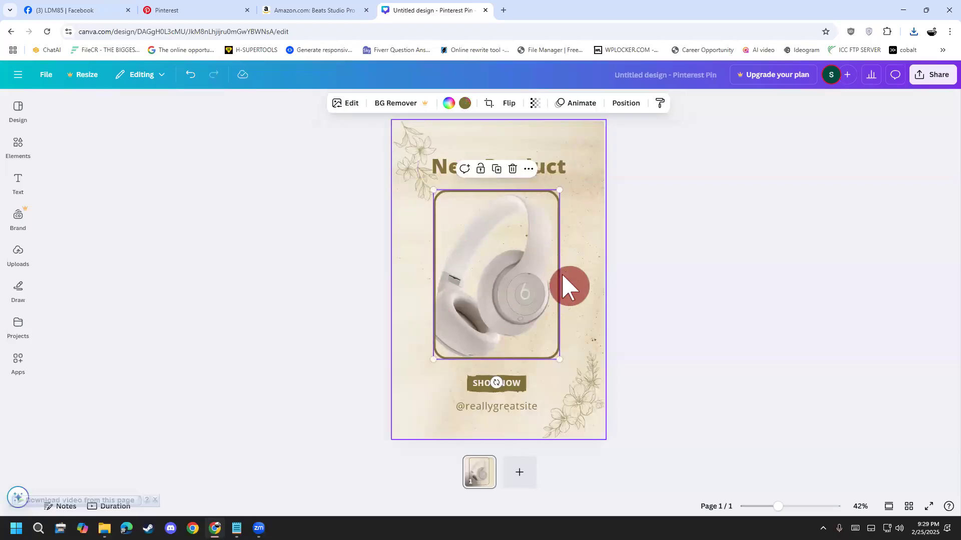
key(Delete)
key(Delete)
- Add the recently used square image frame and shrink it to fit between the New Product heading and the SHOP NOW label
click(18, 181)
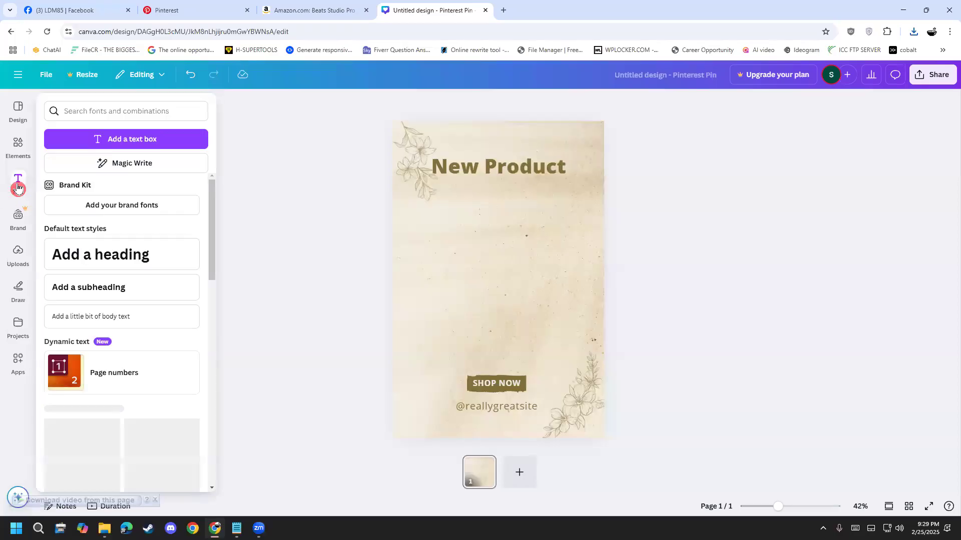
click(18, 144)
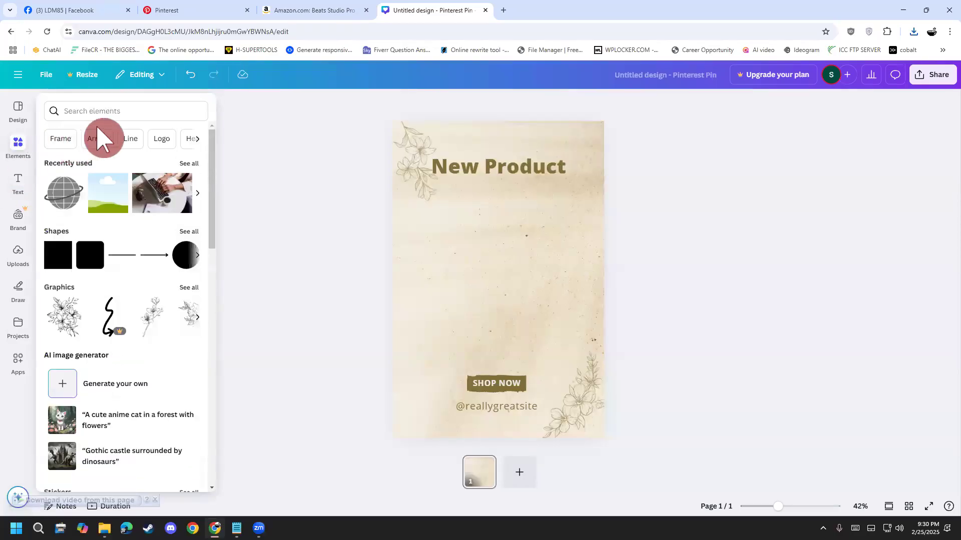
click(111, 206)
click(220, 280)
drag(552, 334, 524, 319)
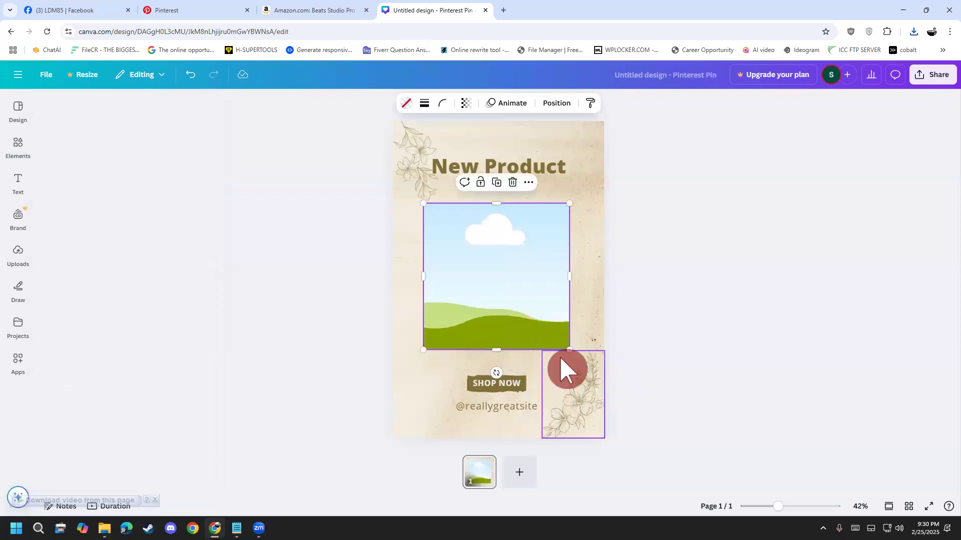
drag(574, 352, 535, 331)
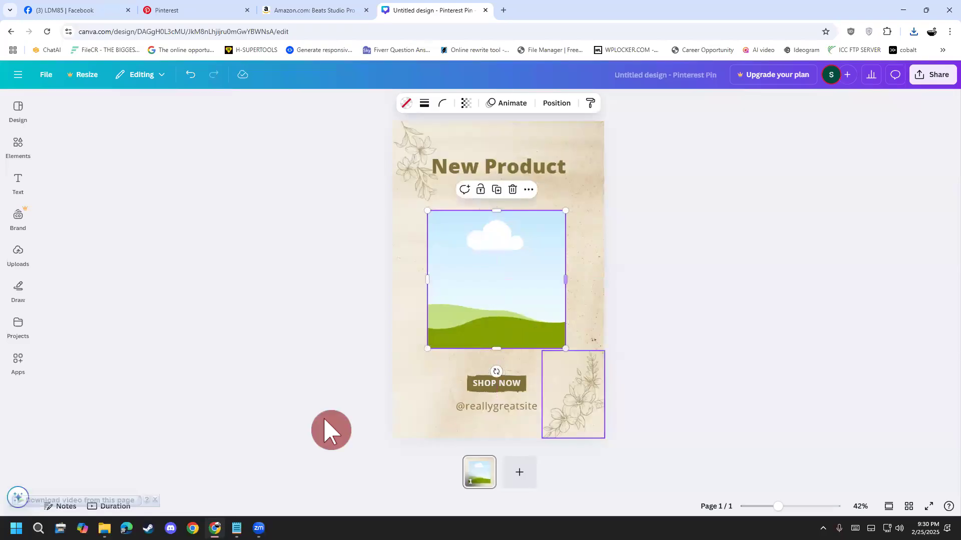
- Fill the square frame with the uploaded transparent headphone cut-out and enlarge it slightly
click(18, 254)
drag(65, 280, 488, 280)
drag(567, 350, 576, 366)
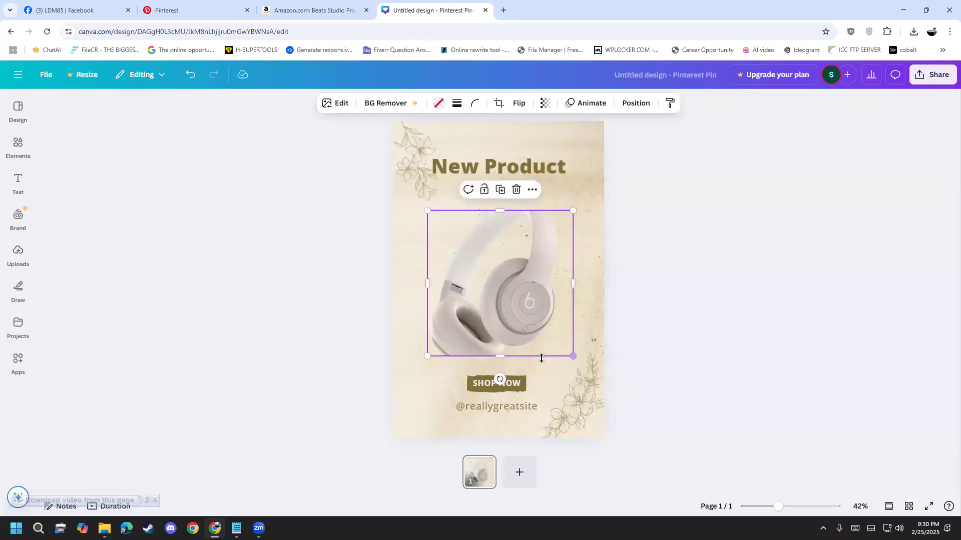
- Stretch the headphone image taller and centre it between the New Product heading and the SHOP NOW label
drag(498, 360, 499, 373)
drag(478, 322, 451, 323)
click(302, 321)
click(453, 329)
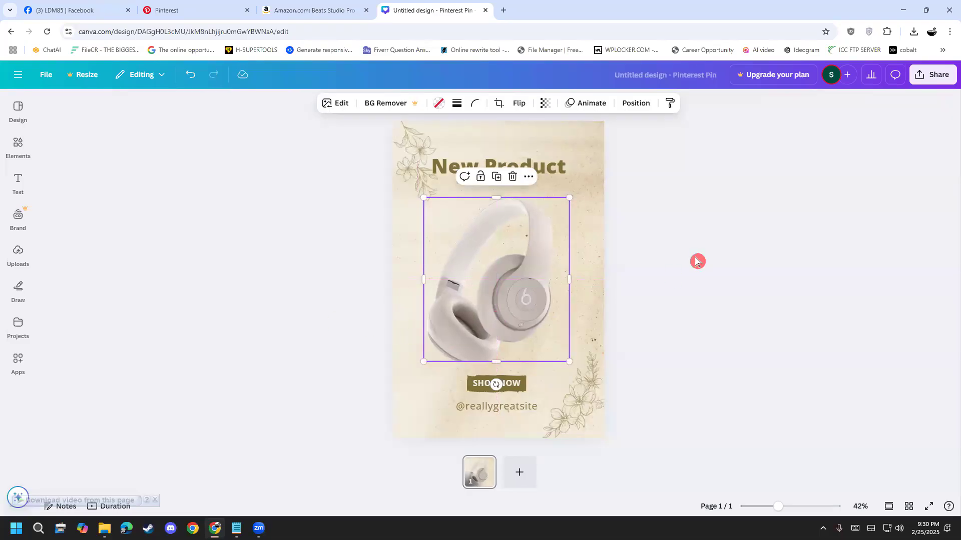
click(705, 254)
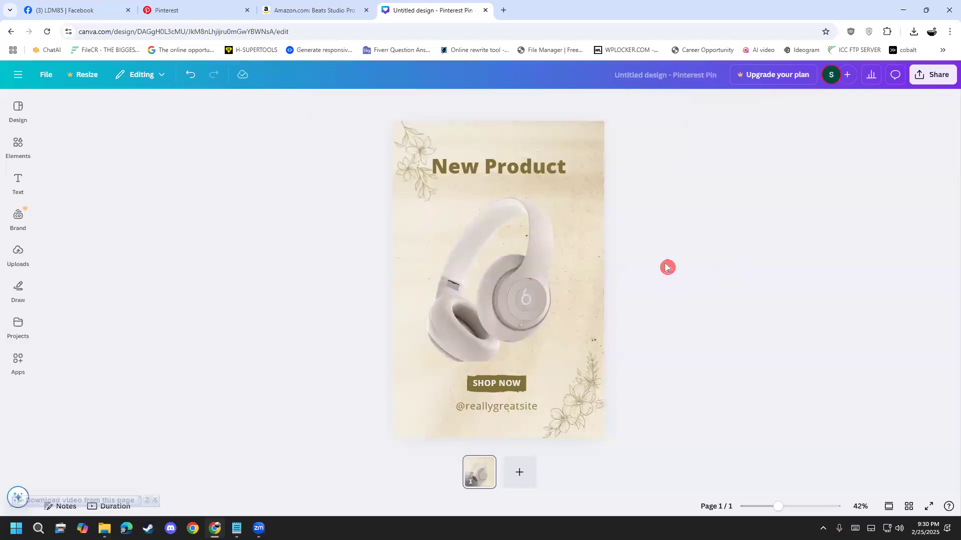
click(520, 203)
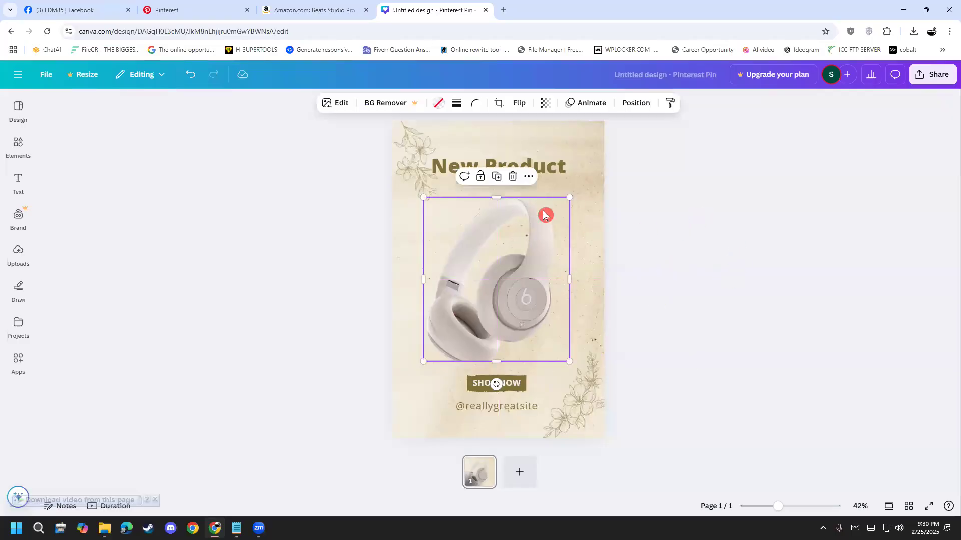
drag(498, 193, 496, 184)
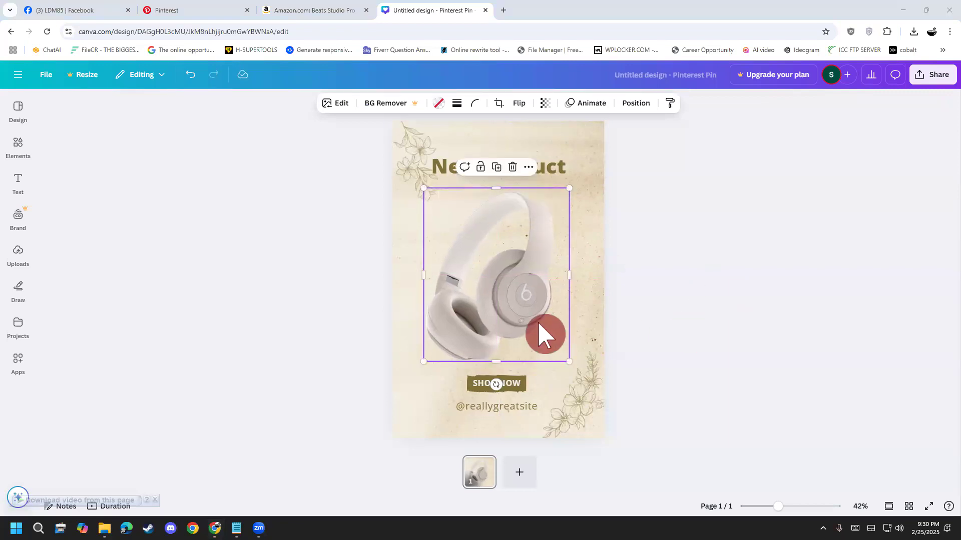
click(586, 372)
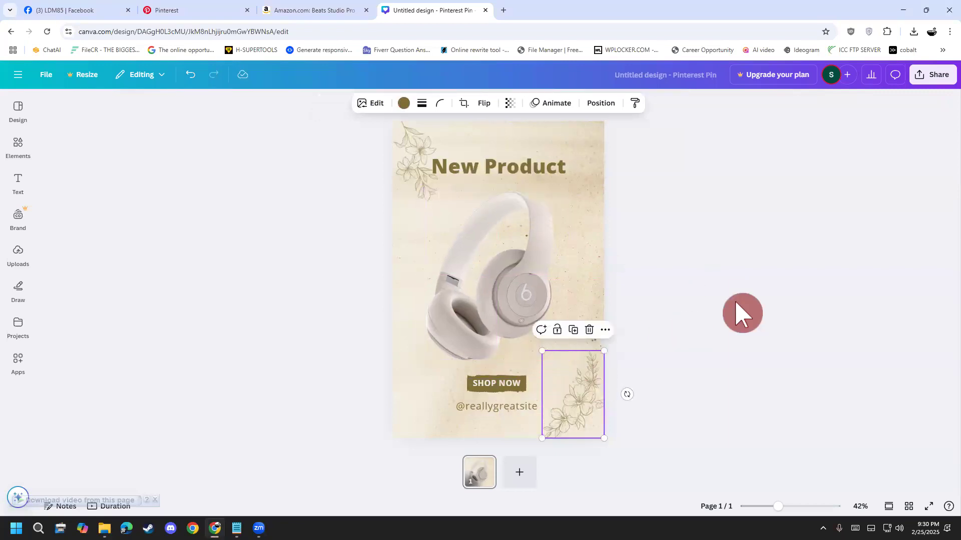
click(684, 262)
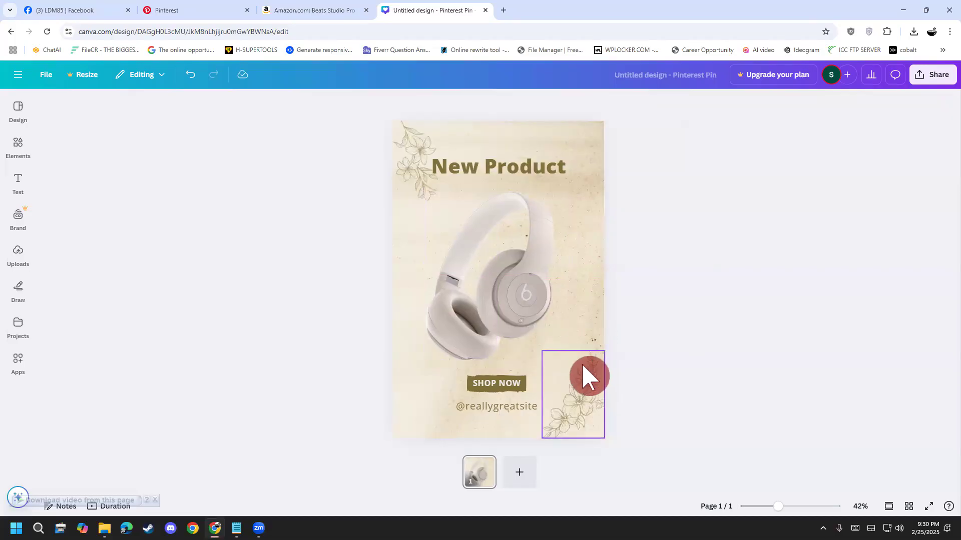
ctrl+scroll(617, 318, up, 3)
ctrl+scroll(614, 306, down, 3)
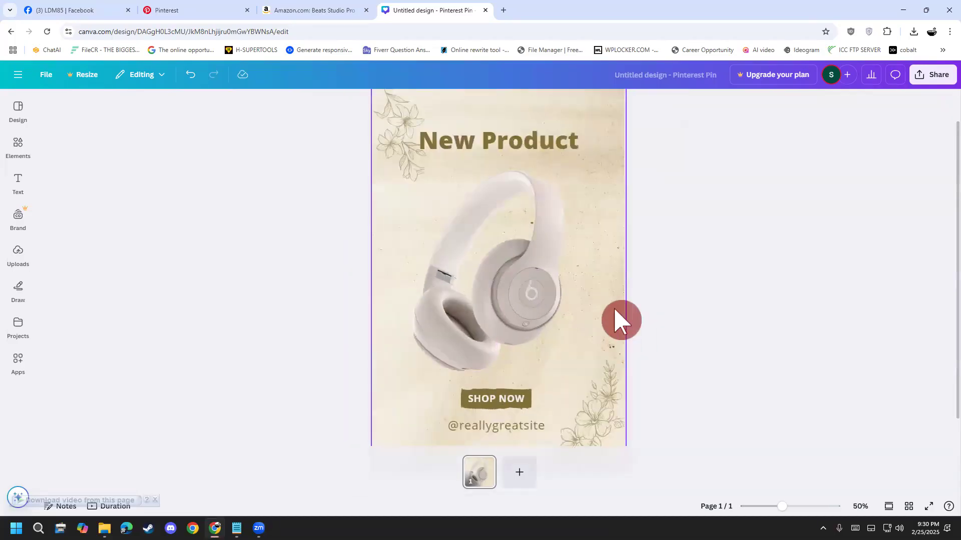
- Move the New Product heading and the headphone image slightly lower to even out the spacing on the pin
click(496, 385)
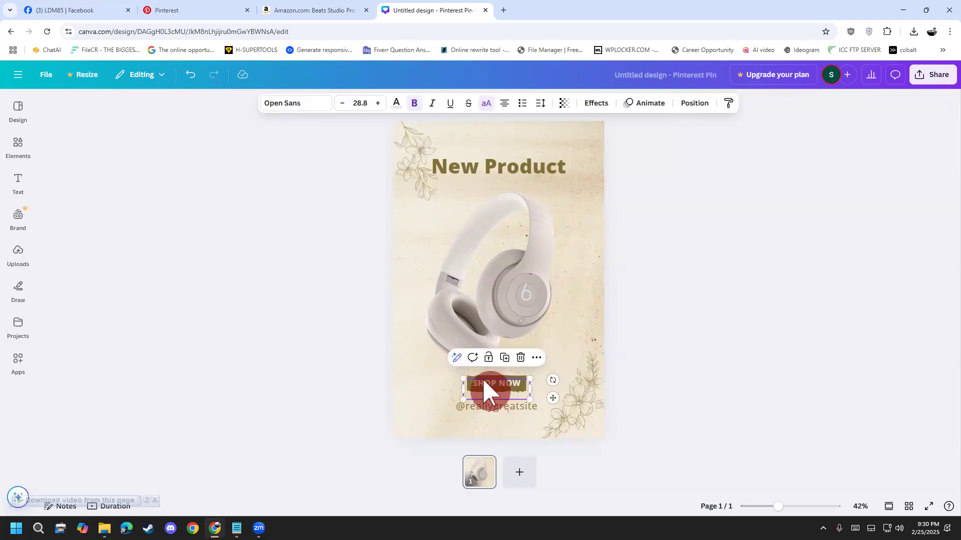
click(637, 382)
drag(503, 408, 497, 404)
click(536, 296)
mouse_move(535, 296)
mouse_down()
mouse_move(534, 310)
mouse_move(534, 300)
mouse_up()
drag(551, 167, 552, 173)
click(631, 183)
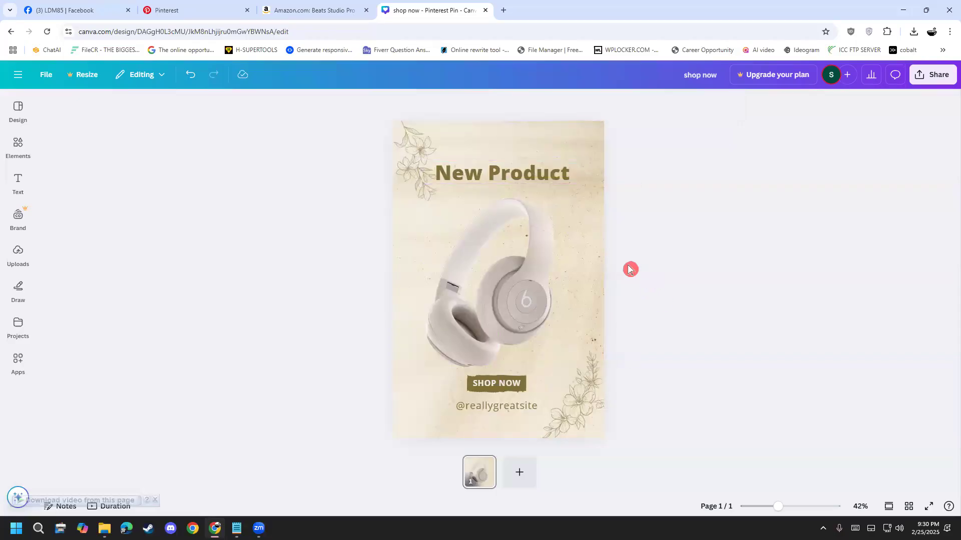
drag(504, 281, 514, 284)
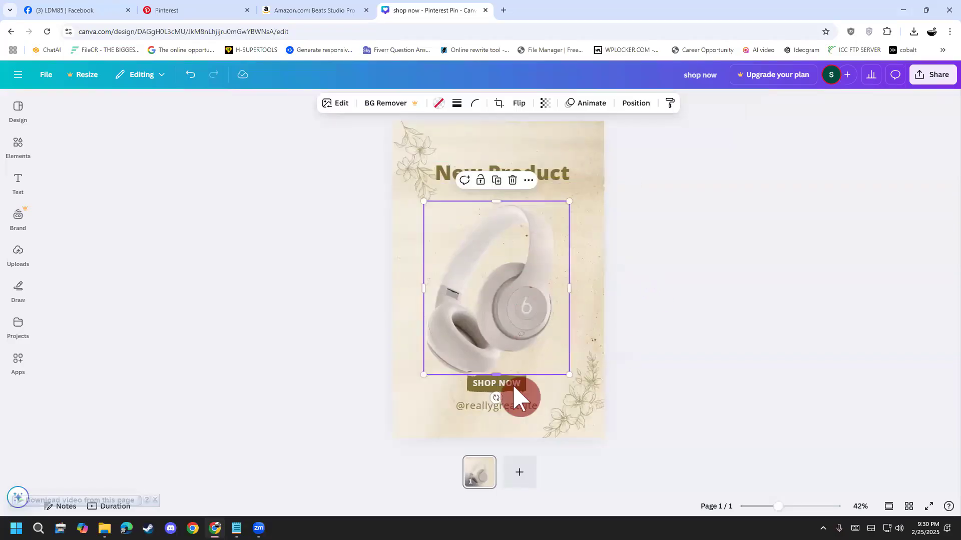
mouse_move(527, 322)
mouse_down()
mouse_move(521, 305)
mouse_move(526, 314)
mouse_up()
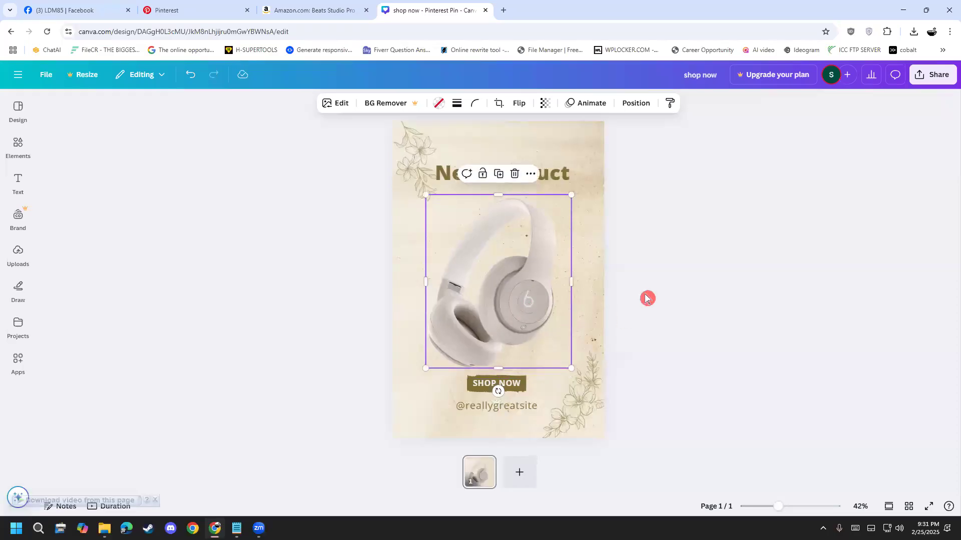
- Add a rectangle shape from the elements library and move it to the pin's upper-left corner
click(18, 217)
click(18, 184)
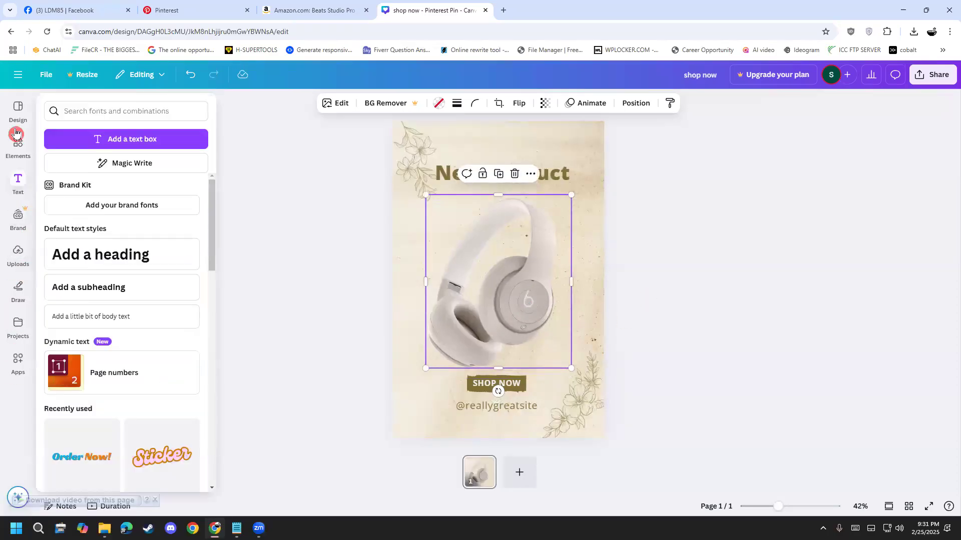
click(18, 144)
click(54, 115)
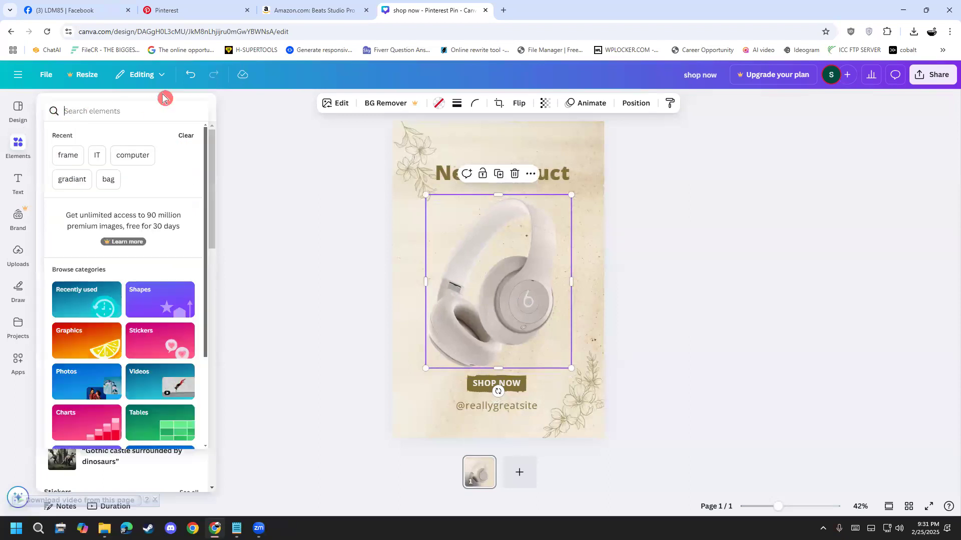
text(rec)
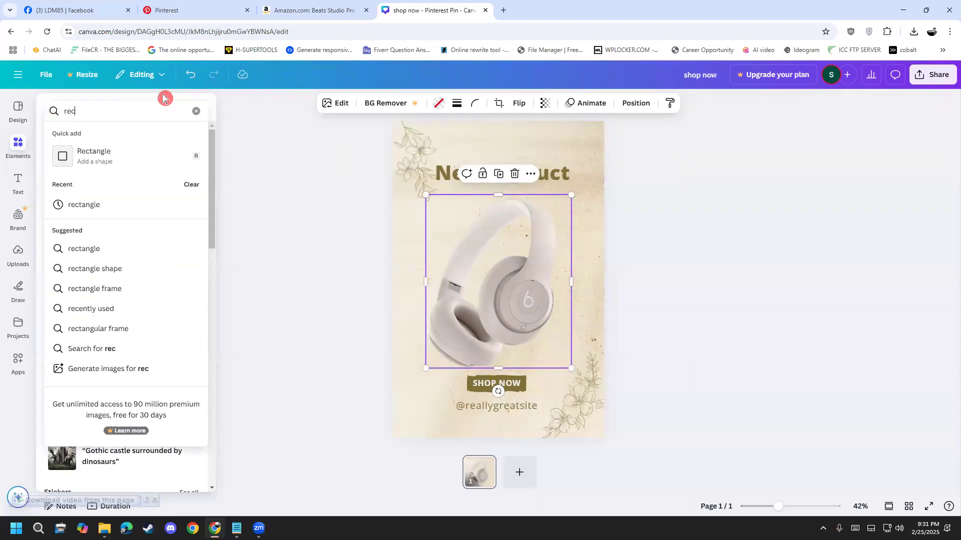
click(123, 159)
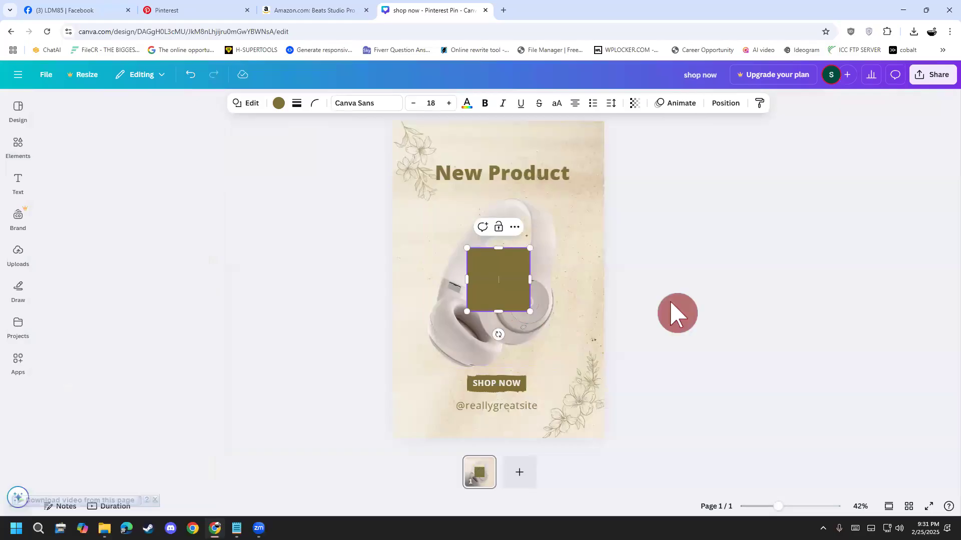
drag(516, 279, 442, 141)
- Send the rectangle to the back so it lies behind the heading and the flower drawing
right_click(426, 136)
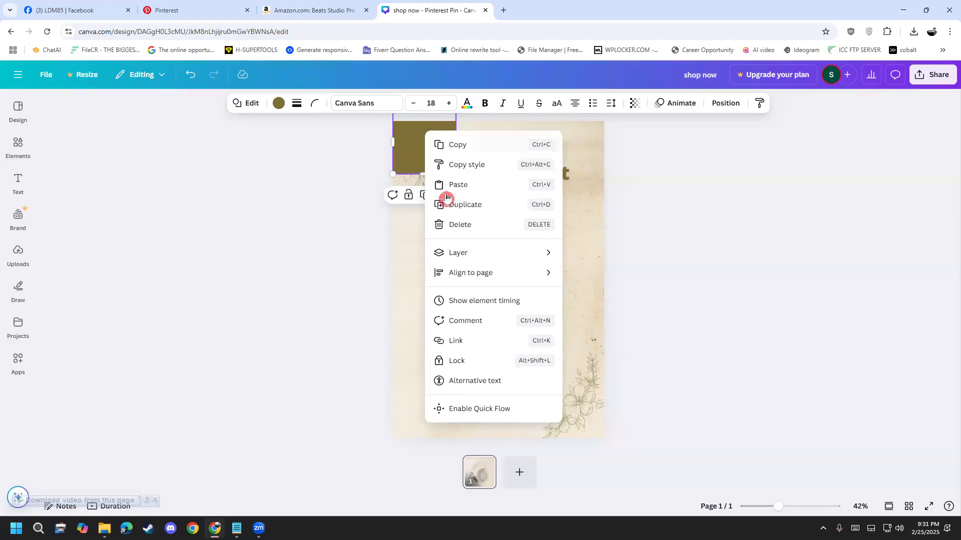
mouse_move(467, 256)
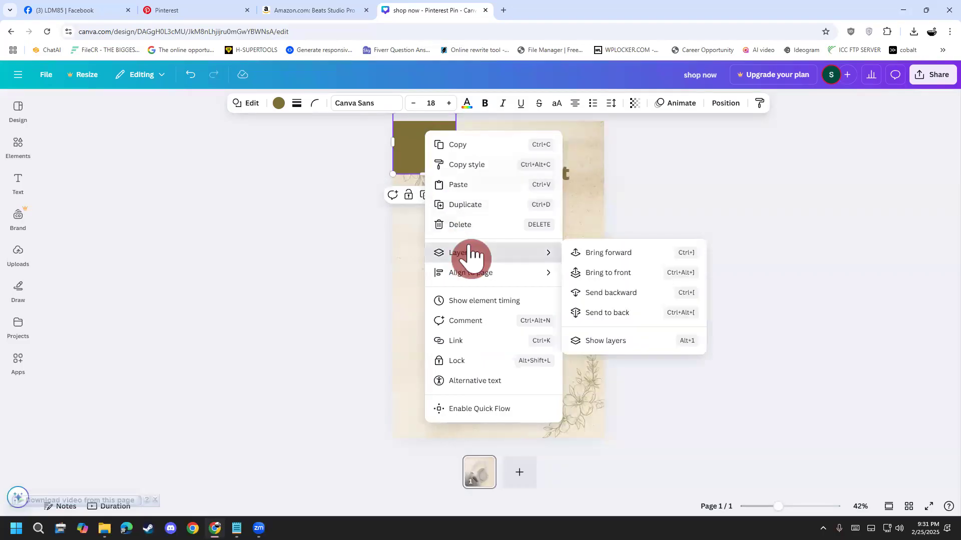
click(615, 316)
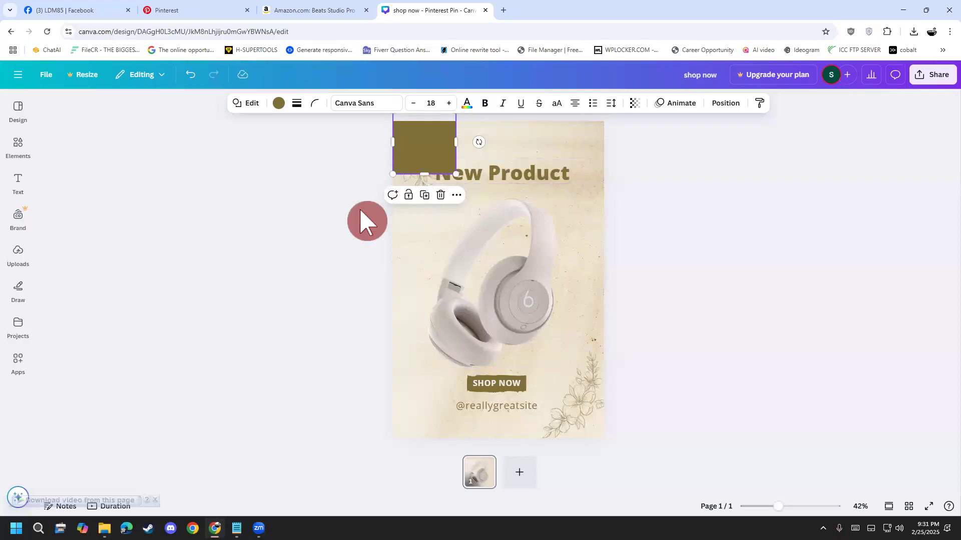
click(404, 144)
right_click(405, 145)
click(381, 179)
click(453, 135)
right_click(440, 136)
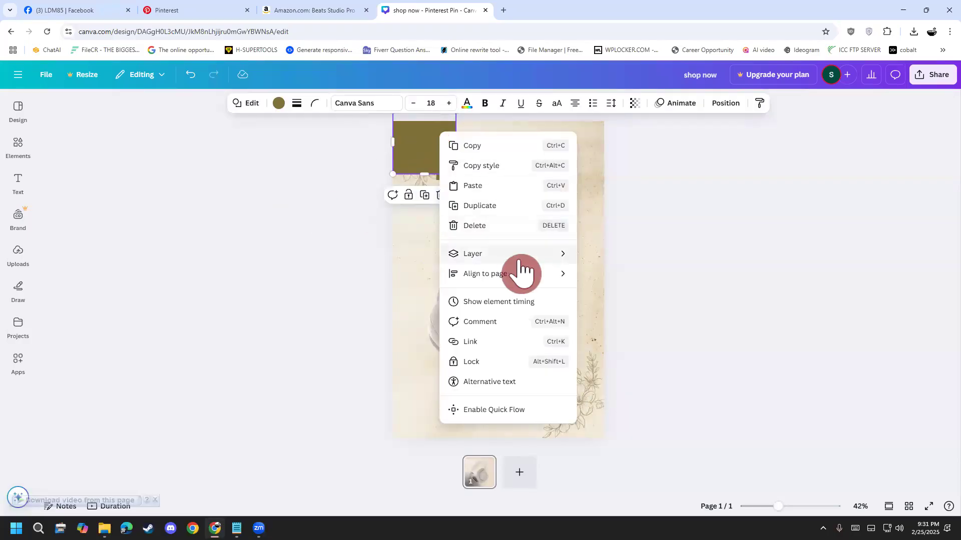
mouse_move(564, 257)
click(672, 192)
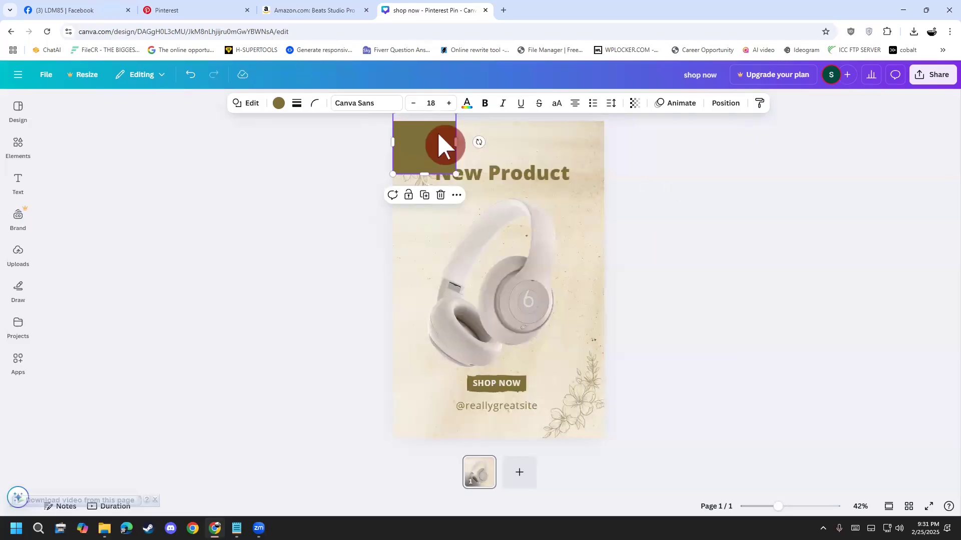
- Colour the rectangle white and stretch it into a full-width band behind the New Product heading
click(279, 104)
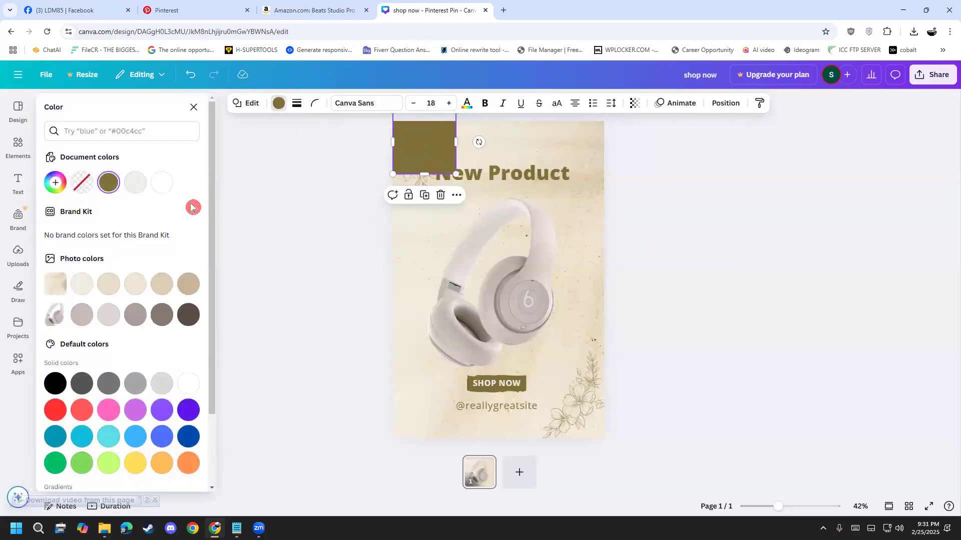
click(163, 183)
drag(457, 173, 539, 206)
mouse_move(605, 205)
mouse_down()
mouse_move(611, 220)
mouse_move(612, 193)
mouse_move(604, 204)
mouse_up()
drag(393, 203, 392, 203)
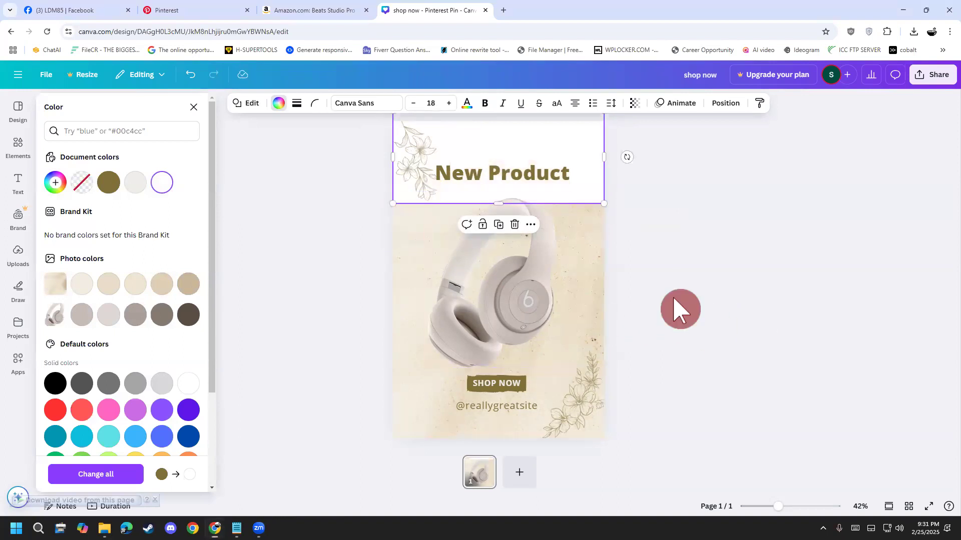
click(625, 203)
click(625, 204)
- Move the headphone image down so it sits entirely below the white band
drag(523, 278, 521, 298)
click(622, 408)
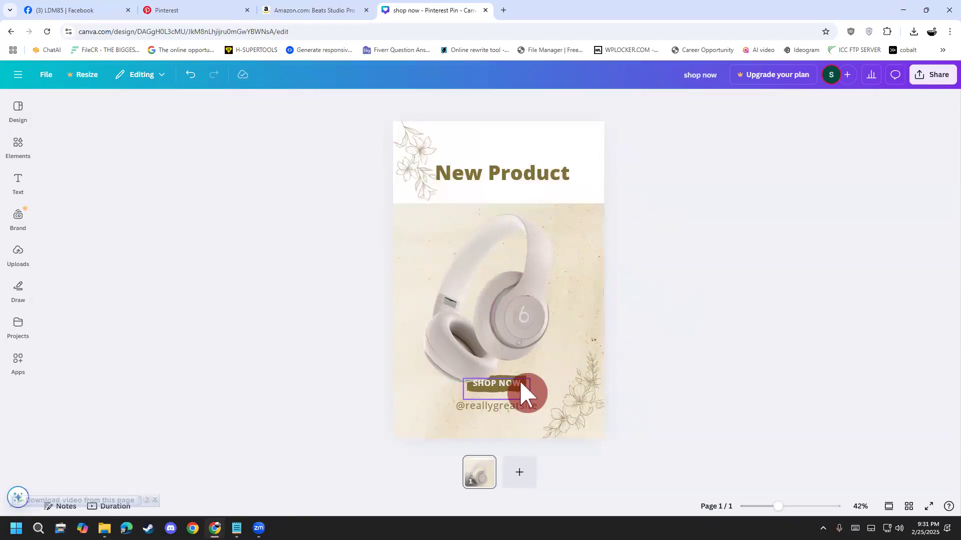
click(518, 380)
click(514, 372)
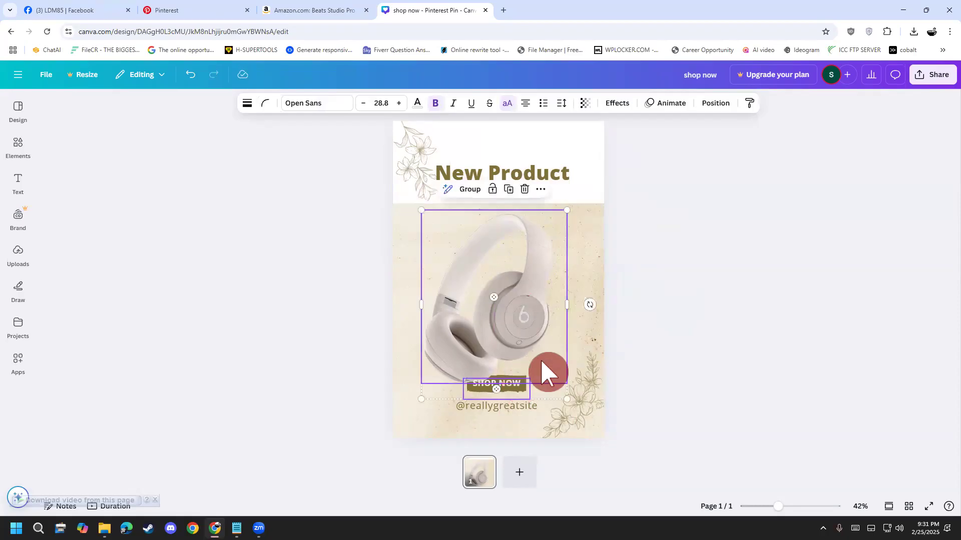
click(620, 411)
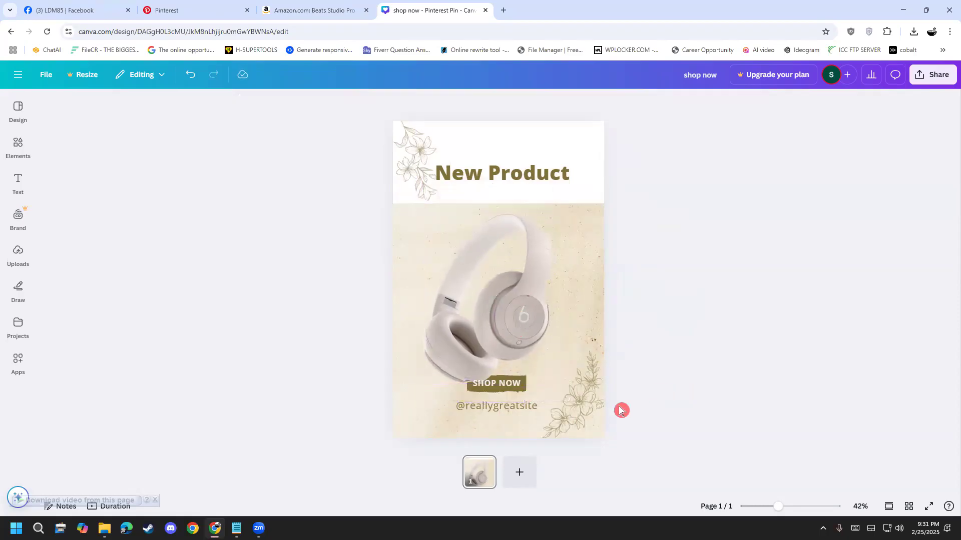
drag(525, 418, 523, 424)
click(600, 407)
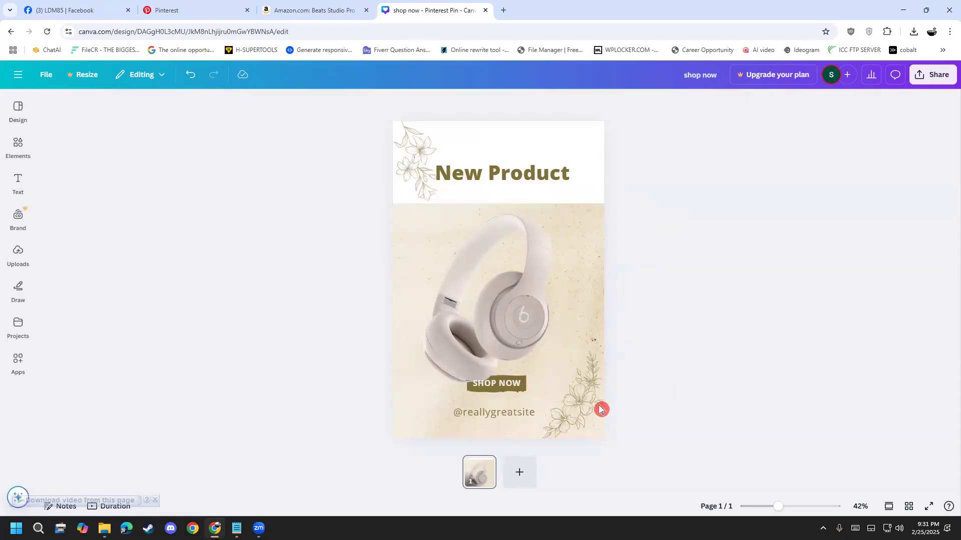
click(511, 392)
click(504, 415)
click(503, 415)
drag(504, 414, 504, 430)
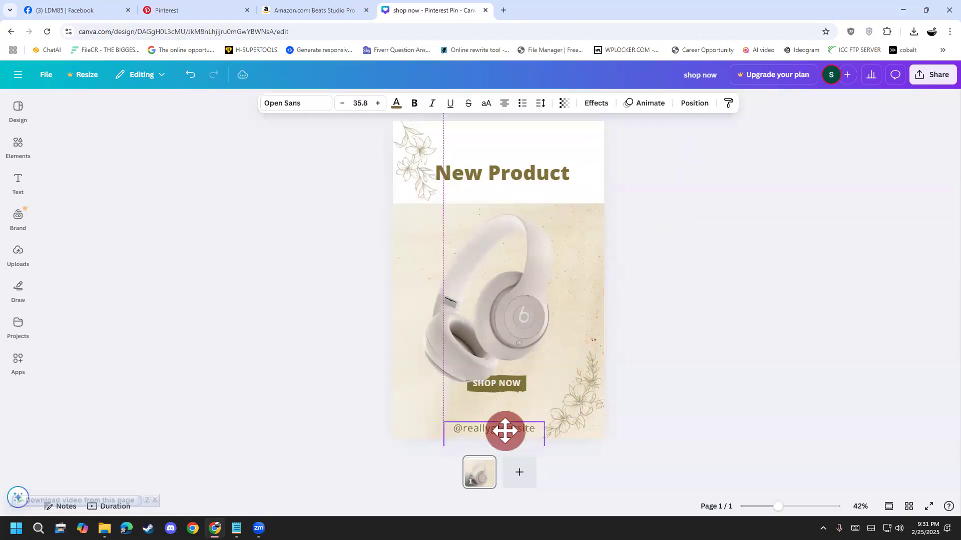
drag(510, 383, 587, 363)
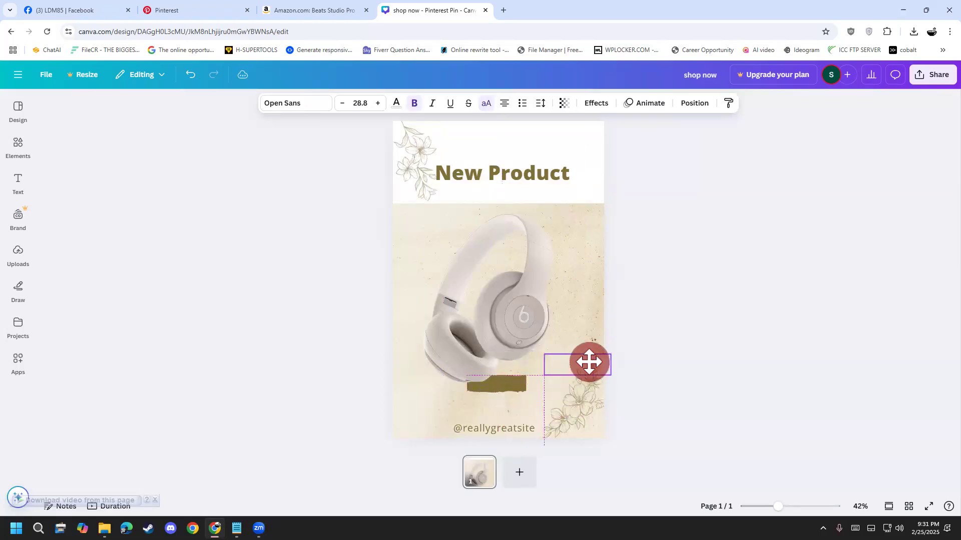
mouse_move(509, 400)
mouse_down()
mouse_move(479, 354)
mouse_move(507, 406)
mouse_up()
click(570, 364)
drag(570, 363, 493, 401)
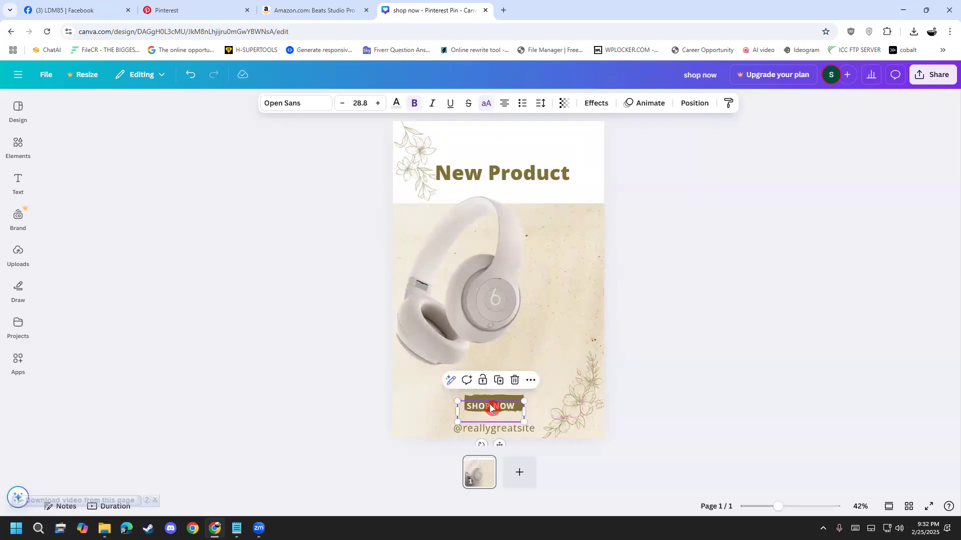
drag(494, 340, 522, 362)
- Extend the white band down to just above the headphones and shift the New Product heading slightly up within it
click(449, 191)
drag(493, 203, 493, 224)
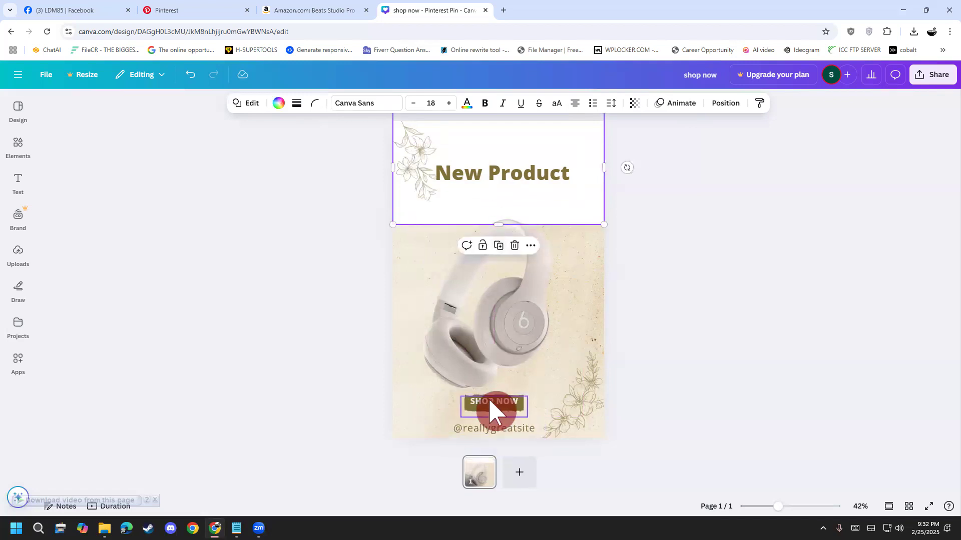
drag(498, 224, 500, 212)
mouse_move(518, 174)
mouse_down()
mouse_move(518, 152)
mouse_move(518, 161)
mouse_up()
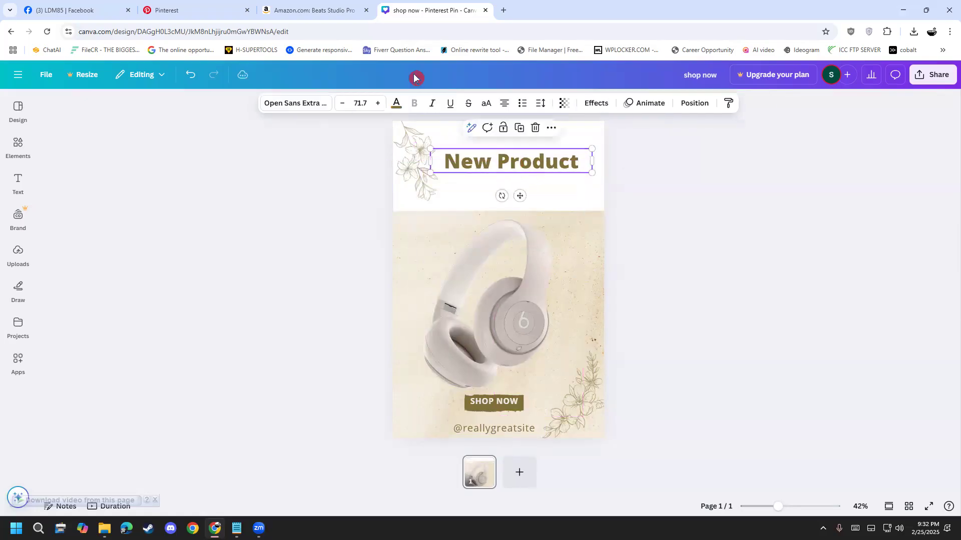
- Copy the product name from the Amazon listing and replace the New Product heading in Canva with "Beats Studio Pro"
click(294, 9)
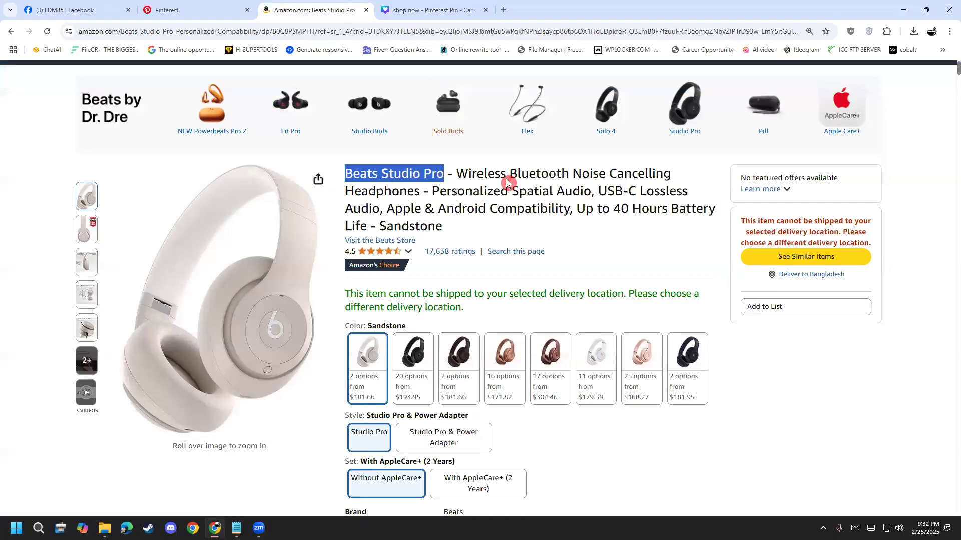
key(ctrl+Tab)
text(Beats Studio Pro)
- Arrange the Beats Studio Pro heading on two lines within the white band, beside the flower drawing
mouse_move(593, 190)
mouse_down()
mouse_move(628, 187)
mouse_move(610, 187)
mouse_up()
click(619, 219)
click(553, 185)
click(555, 189)
click(759, 222)
click(581, 169)
drag(581, 169, 521, 159)
click(665, 202)
click(530, 173)
click(394, 234)
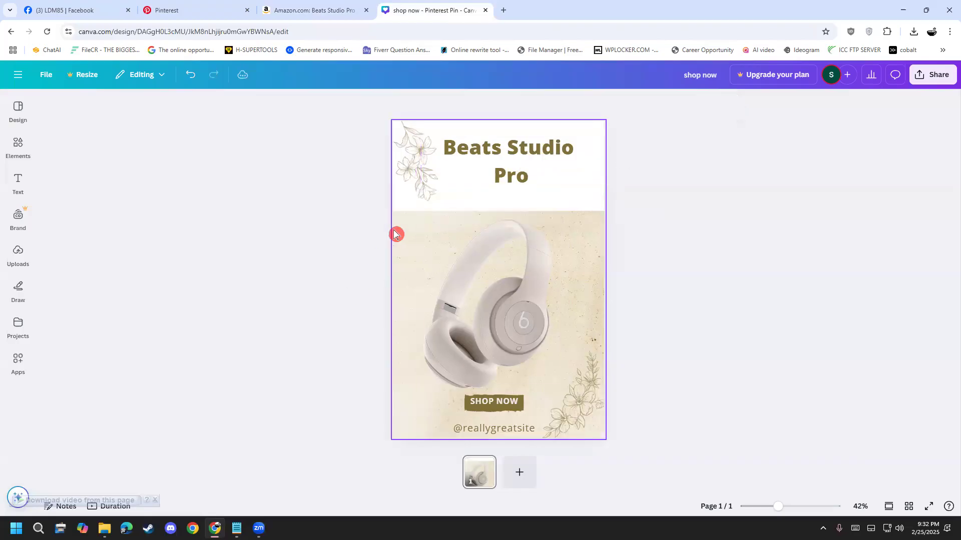
- Try a light beige photo colour and then a custom dark maroon on the white band behind the Beats Studio Pro heading
click(403, 208)
click(436, 211)
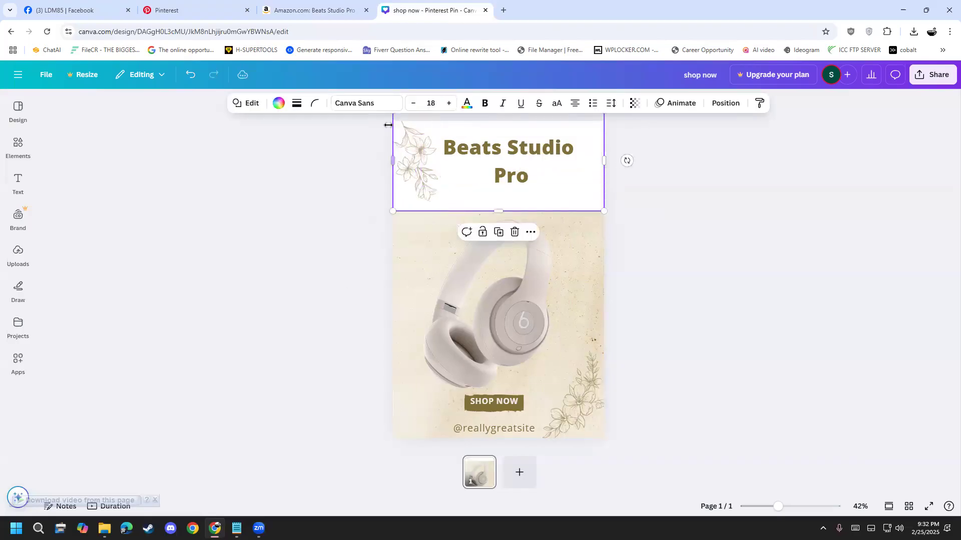
click(280, 104)
click(135, 284)
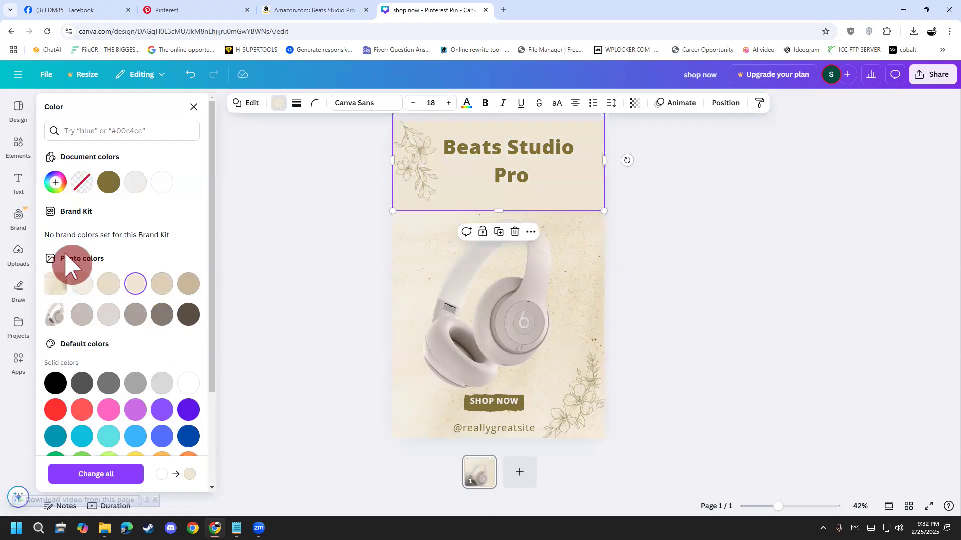
click(55, 183)
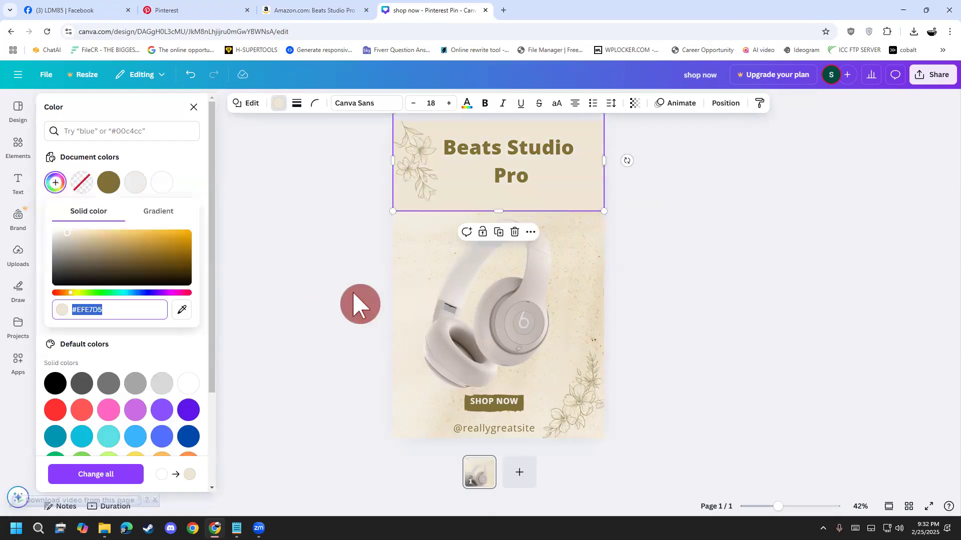
drag(165, 242, 58, 295)
scroll(133, 380, down, 5)
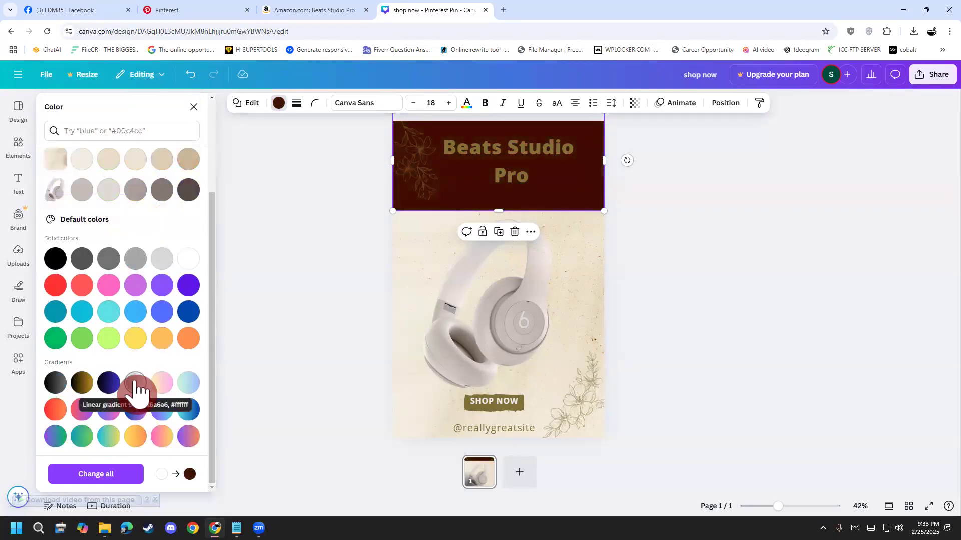
- Recolour the band behind the heading with the pale pinkish-grey taken from the headphone photo's colours
scroll(111, 325, up, 3)
click(109, 323)
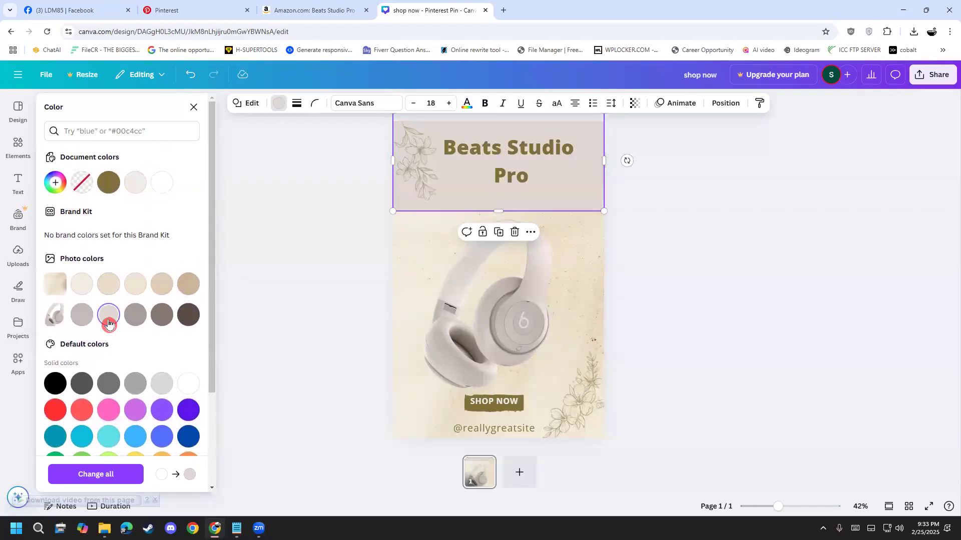
click(285, 268)
click(444, 207)
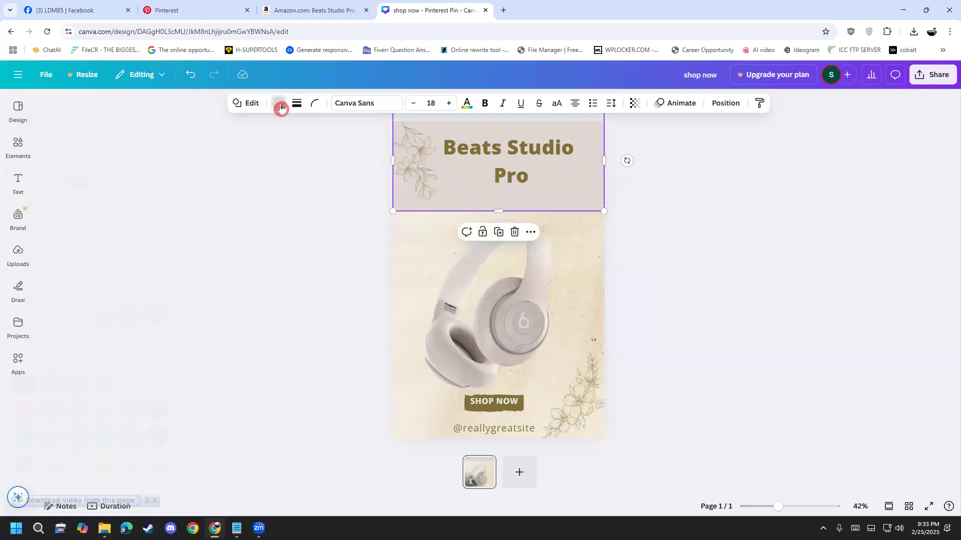
click(279, 106)
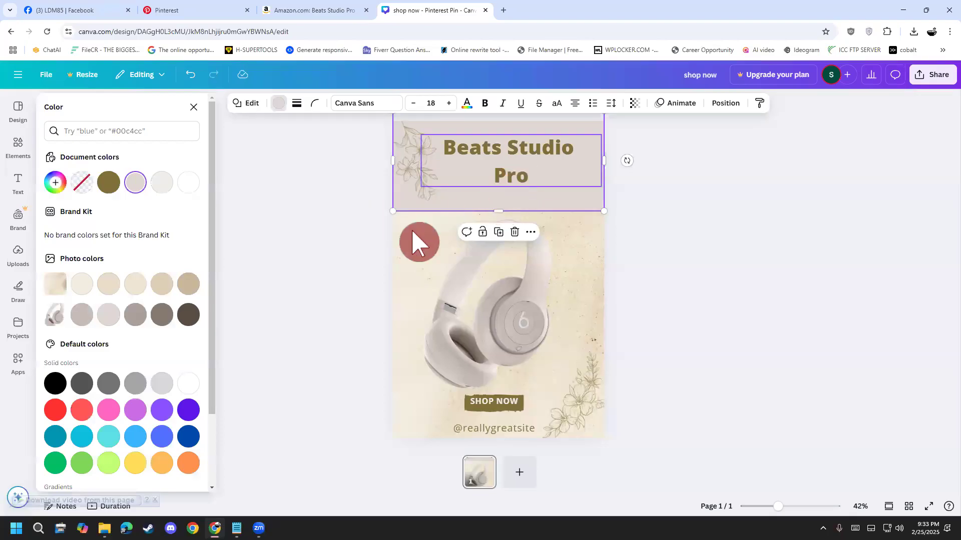
click(372, 186)
click(422, 148)
click(413, 169)
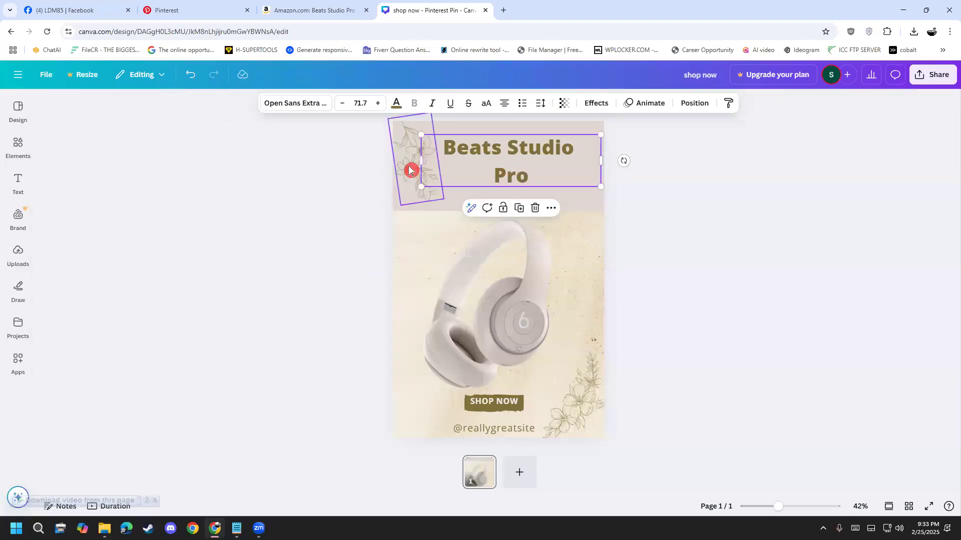
click(484, 198)
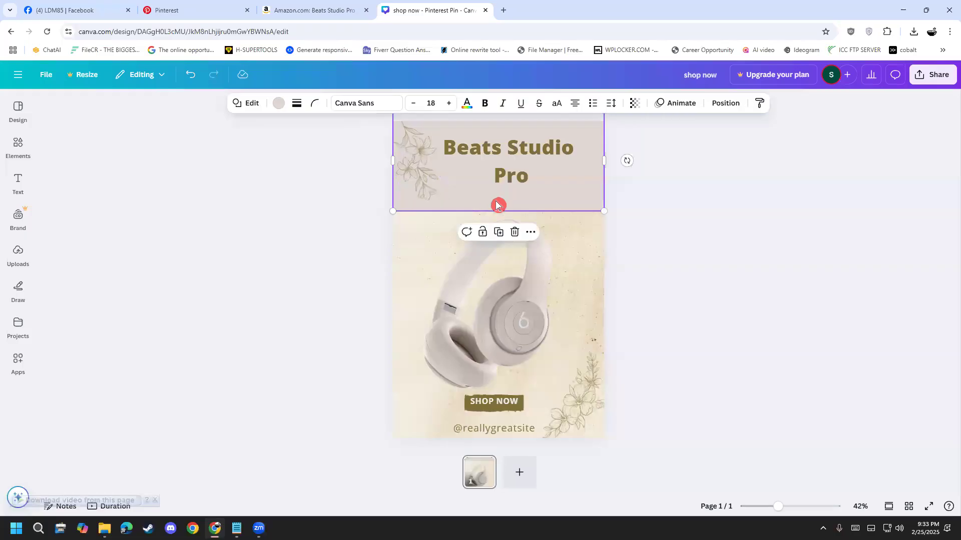
- Shorten the heading band from its lower edge and move the headphones and the SHOP NOW text with its brush stroke upward
drag(497, 211, 503, 172)
click(667, 205)
drag(478, 321, 483, 316)
click(617, 274)
drag(514, 407, 514, 377)
click(511, 420)
drag(506, 322, 512, 299)
click(634, 263)
click(593, 195)
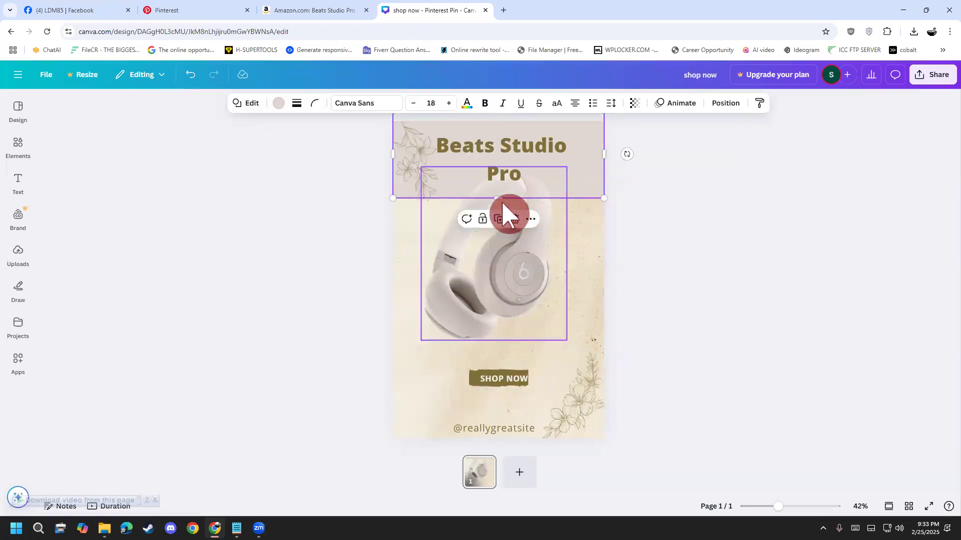
- Lower the headphones to sit just below the heading and delete the coloured band behind it
drag(497, 198, 531, 265)
click(664, 191)
click(598, 189)
key(Delete)
- Enlarge the brush-stroke background under the headphones and place the SHOP NOW text back over it
drag(490, 388, 540, 335)
click(511, 391)
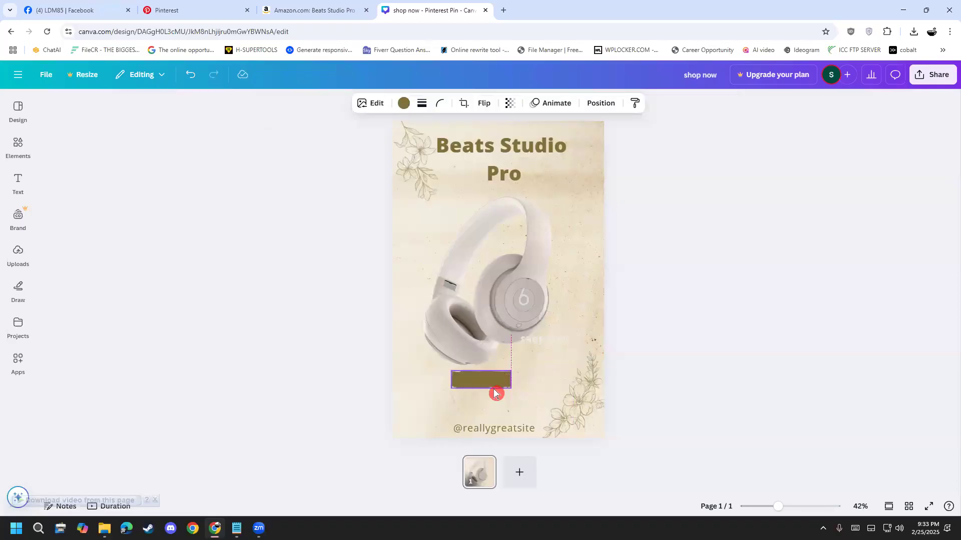
drag(529, 387, 560, 415)
drag(524, 398, 511, 395)
click(543, 360)
drag(541, 347, 497, 385)
- Replace the SHOP NOW text with "BUY NOW" and increase its font size to 46.8
double_click(497, 385)
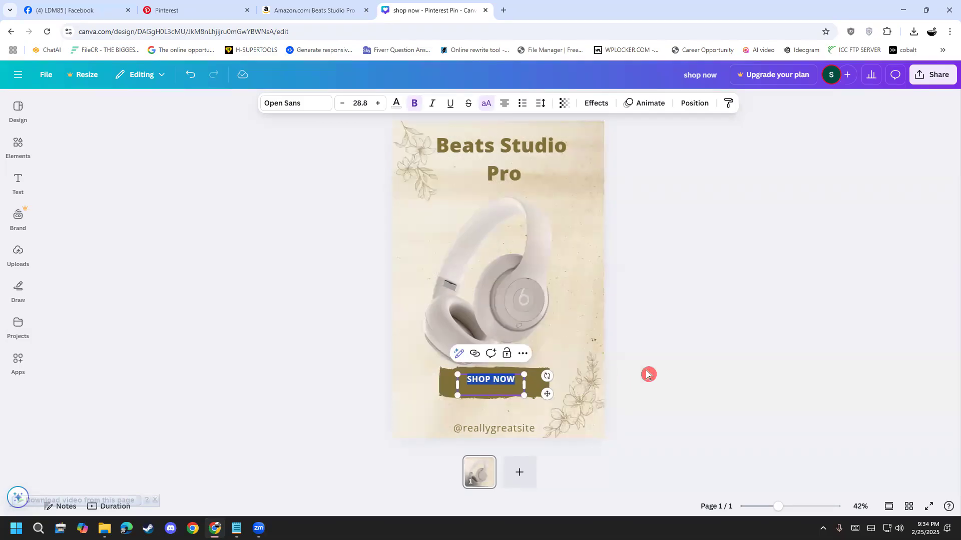
text(BUY)
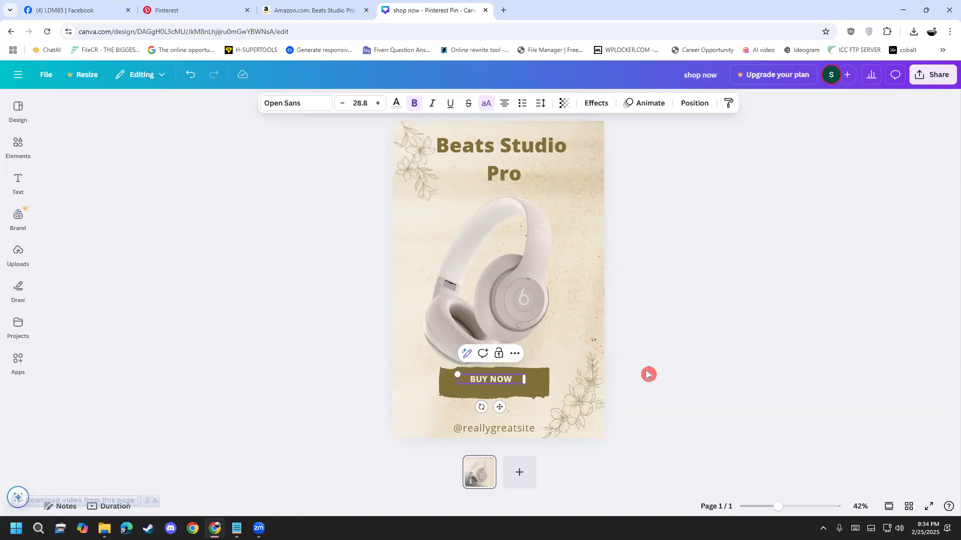
click(378, 104)
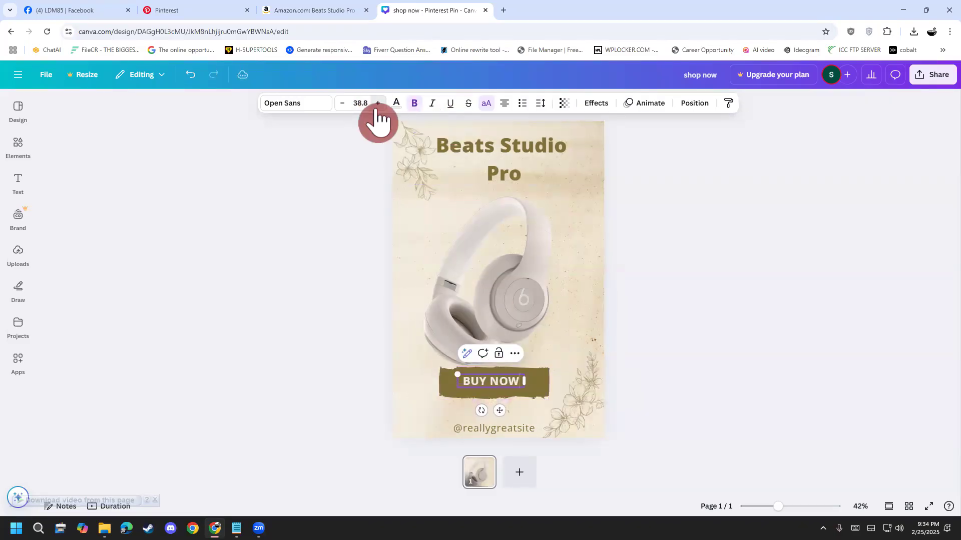
click(378, 103)
click(378, 104)
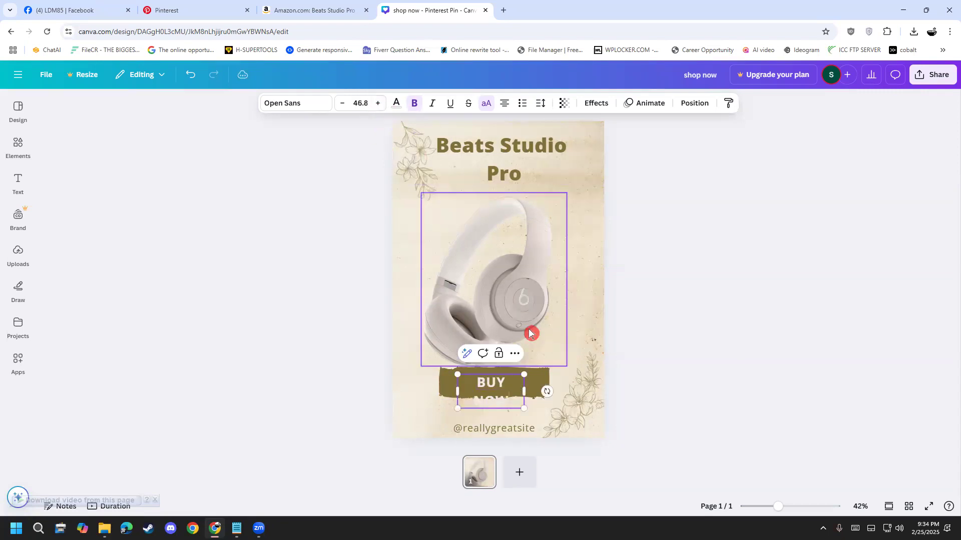
click(520, 401)
drag(529, 393, 501, 377)
click(683, 358)
drag(531, 301, 539, 306)
click(637, 374)
mouse_move(529, 387)
mouse_down()
mouse_move(534, 399)
mouse_move(540, 393)
mouse_move(504, 383)
mouse_move(508, 377)
mouse_move(494, 380)
mouse_move(537, 389)
mouse_move(515, 388)
mouse_move(524, 401)
mouse_up()
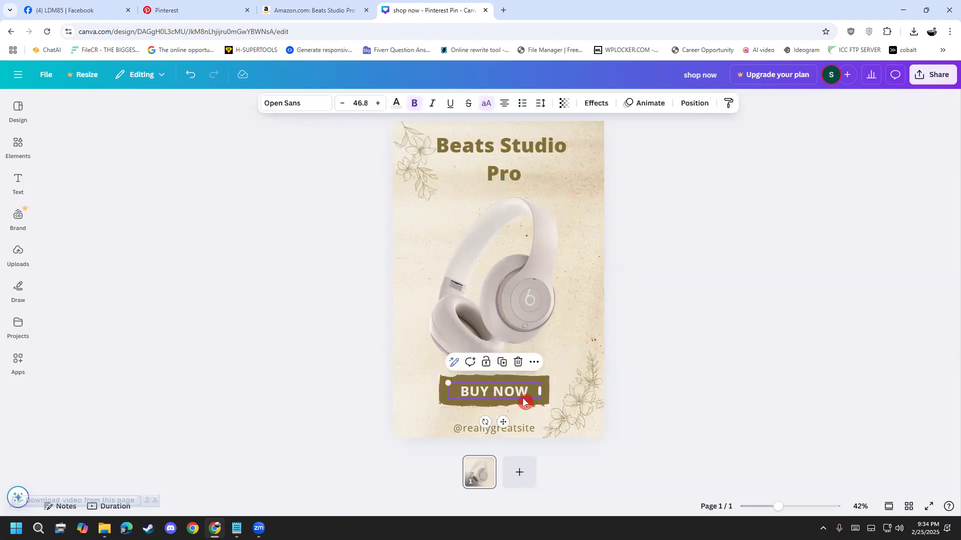
click(515, 429)
click(310, 11)
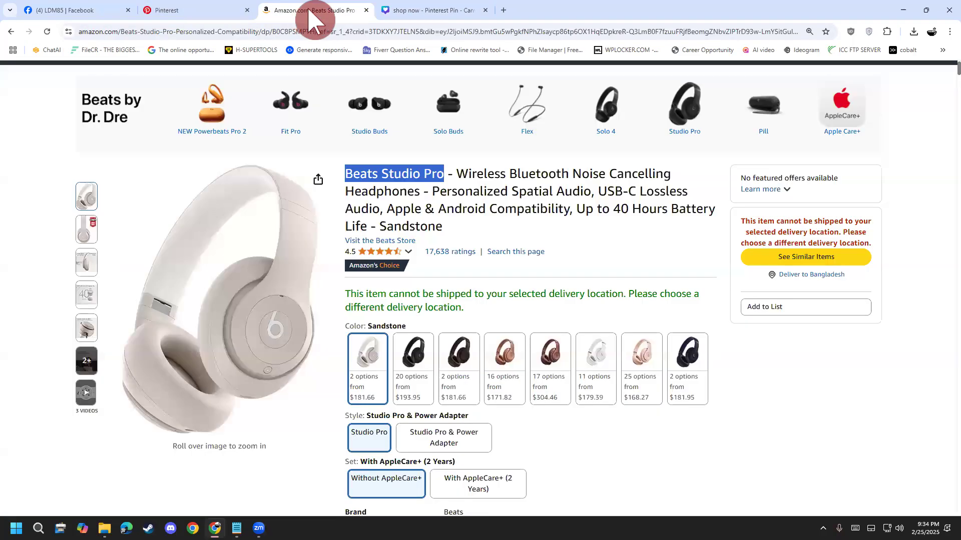
drag(452, 173, 463, 175)
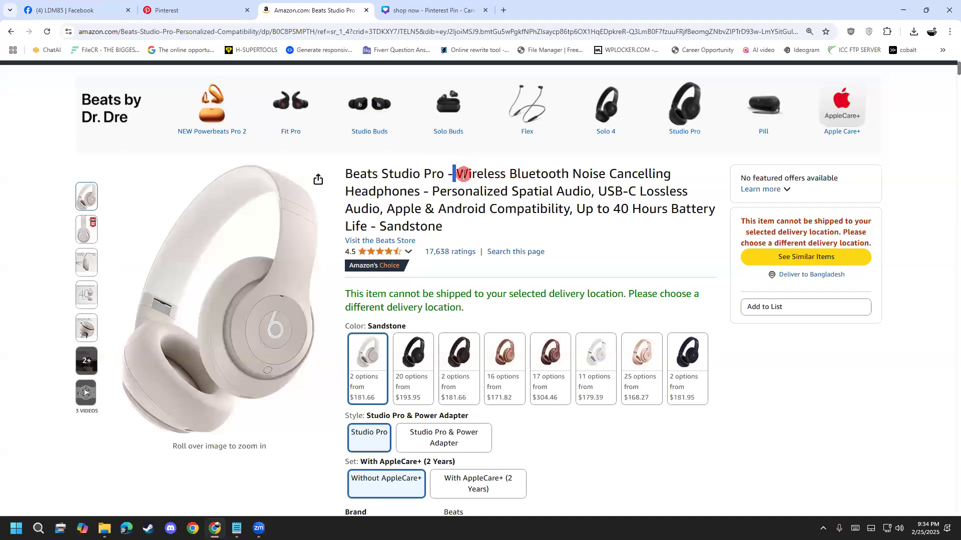
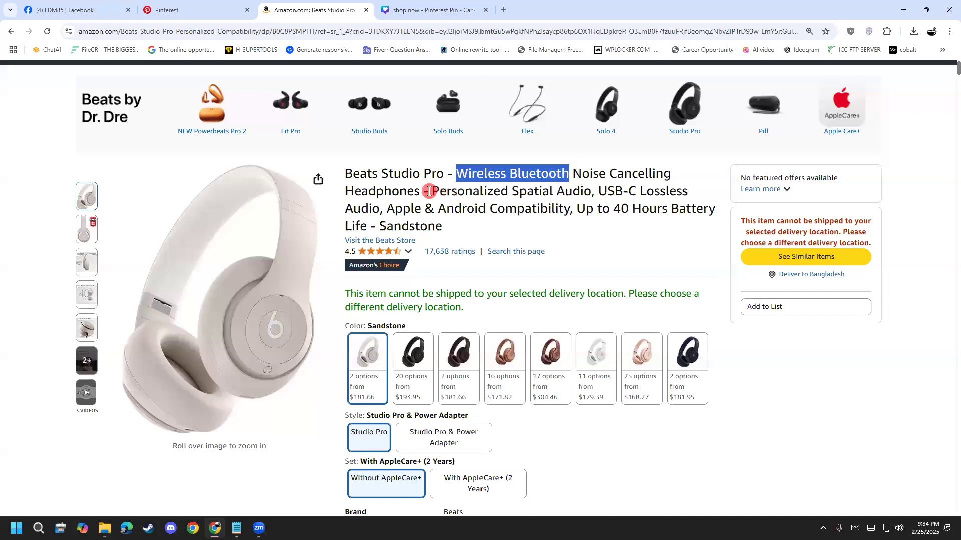
drag(429, 192, 438, 192)
drag(573, 174, 676, 183)
key(ctrl+c)
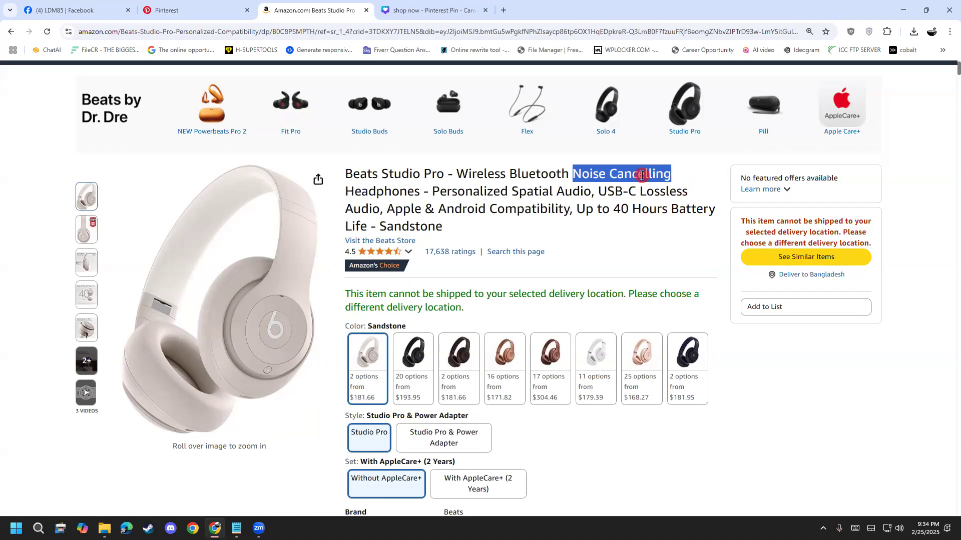
click(479, 14)
double_click(535, 429)
key(ctrl+v)
- Widen the text box under the BUY NOW button and replace its text with "Avaliable On Amazon"
drag(544, 433, 574, 425)
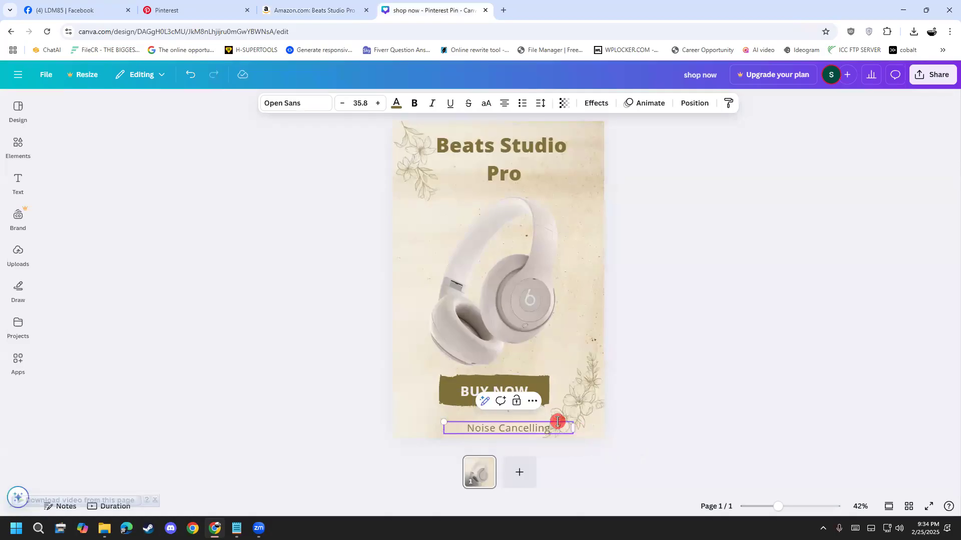
drag(557, 421, 457, 423)
text(Ac)
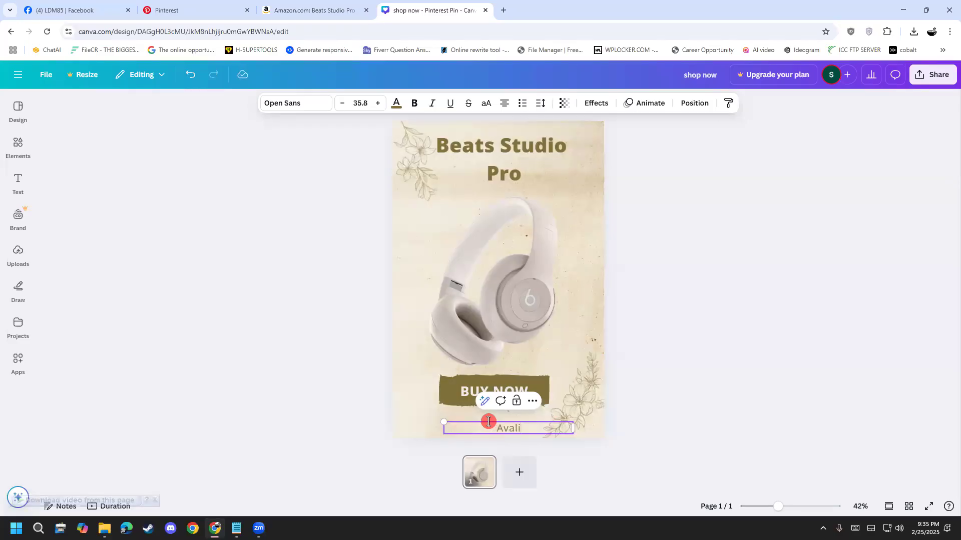
text(aliable On Amazon)
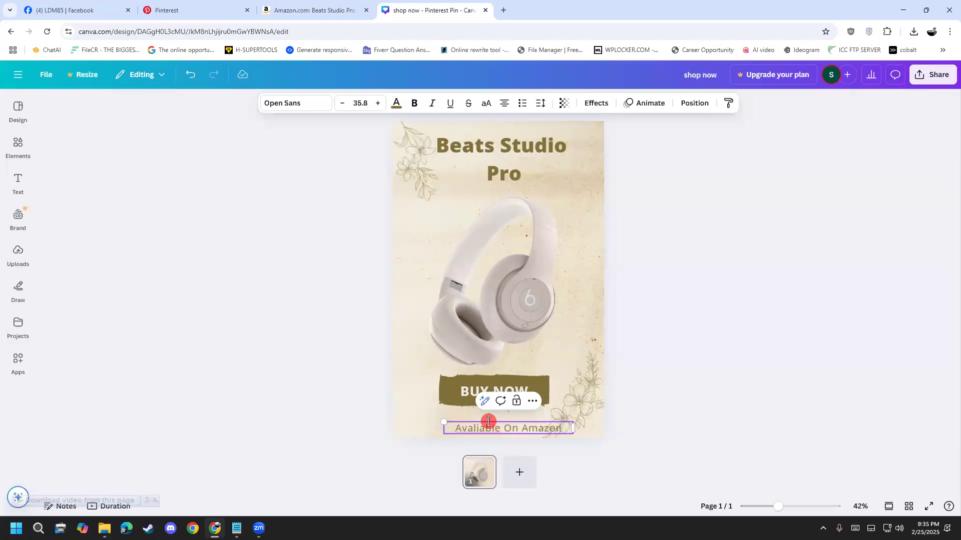
- Try to correct the misspelled word "Avaliable" with the suggested spelling "Available"
right_click(488, 423)
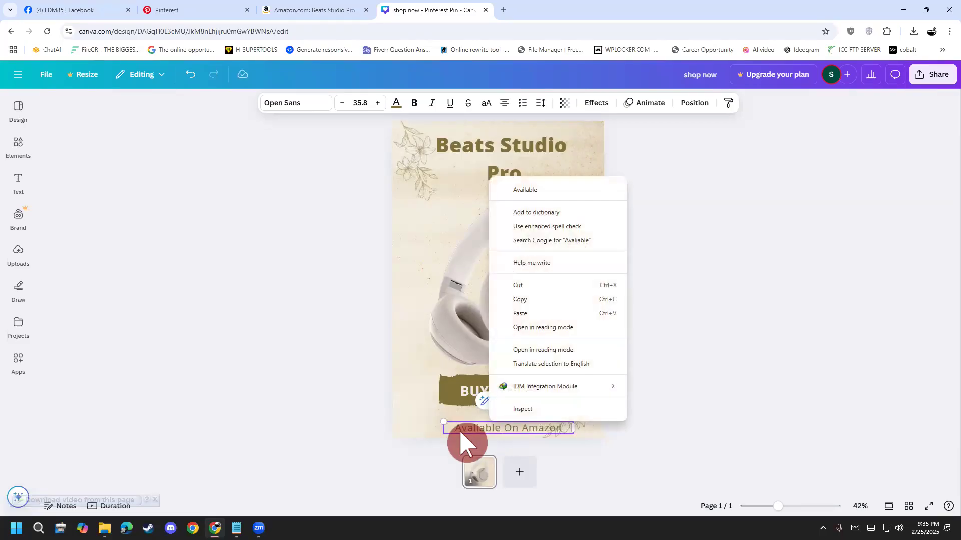
click(553, 193)
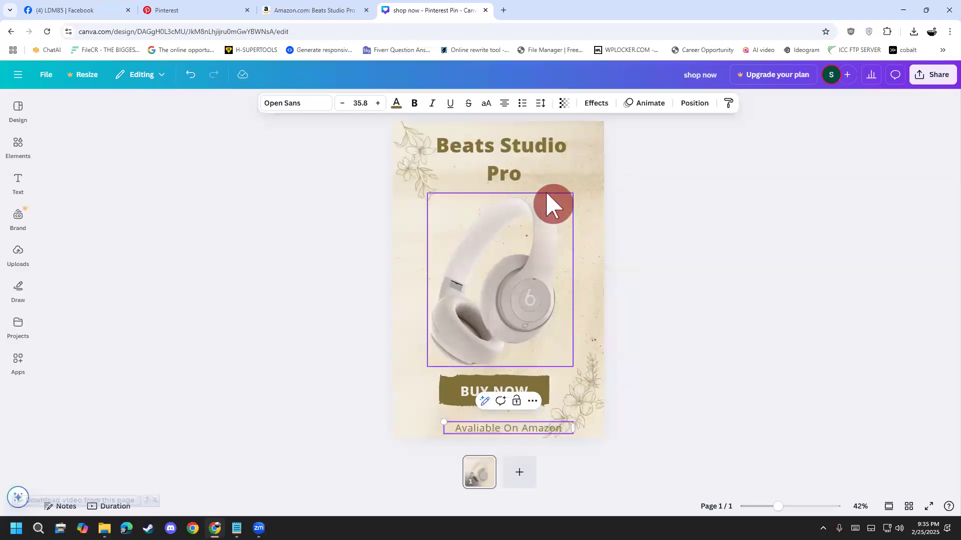
click(620, 447)
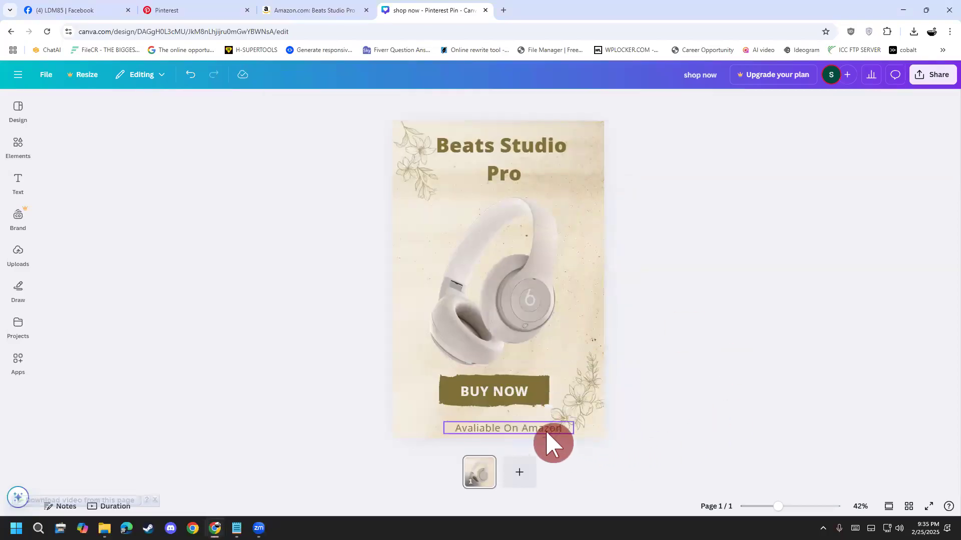
- Move the Amazon line slightly up beneath the BUY NOW button and shift the headphones back to the centre of the pin
drag(517, 431, 502, 423)
click(651, 325)
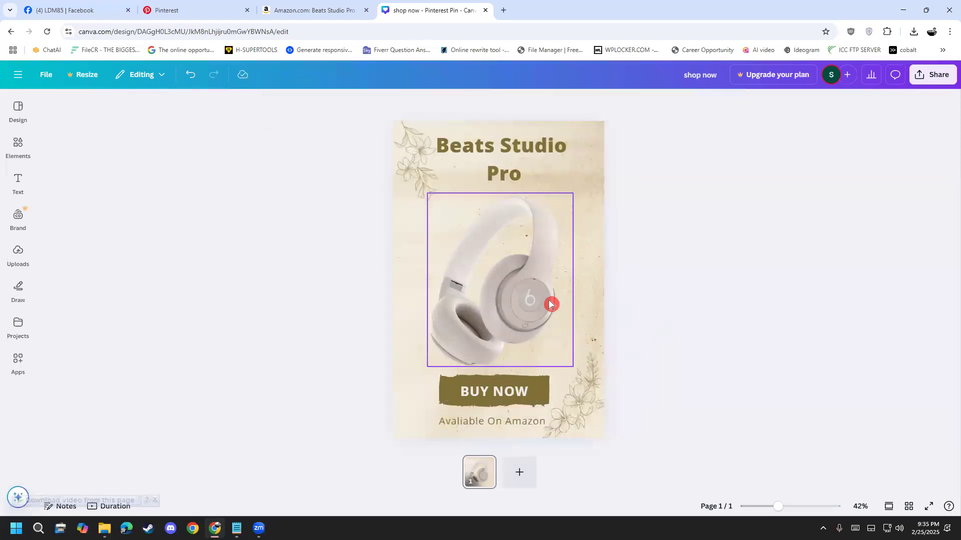
click(534, 301)
drag(534, 301, 530, 299)
click(656, 270)
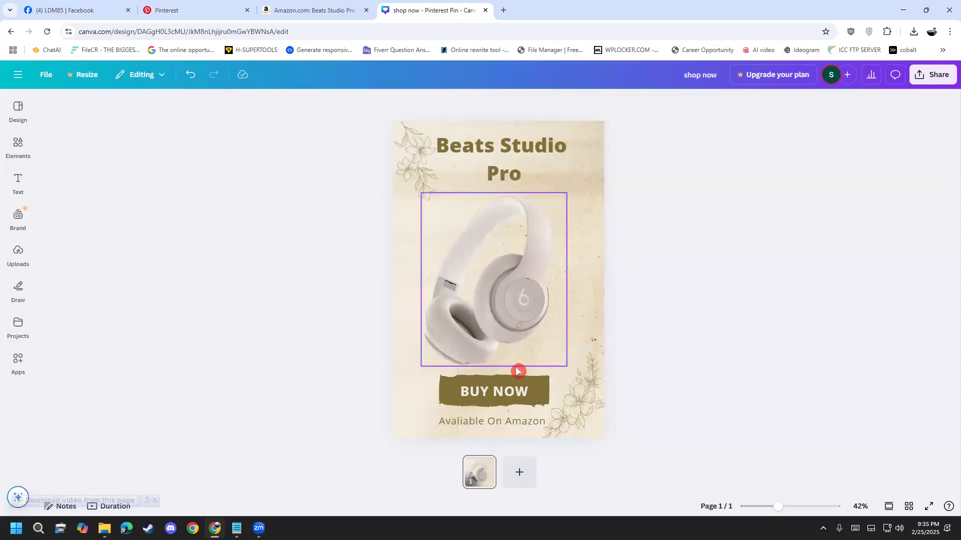
- Shift the lower flower drawing outward to the page edge and recentre the BUY NOW button with the Amazon line beneath it
click(445, 390)
mouse_move(445, 390)
mouse_down()
mouse_move(437, 385)
mouse_move(461, 395)
mouse_up()
click(544, 395)
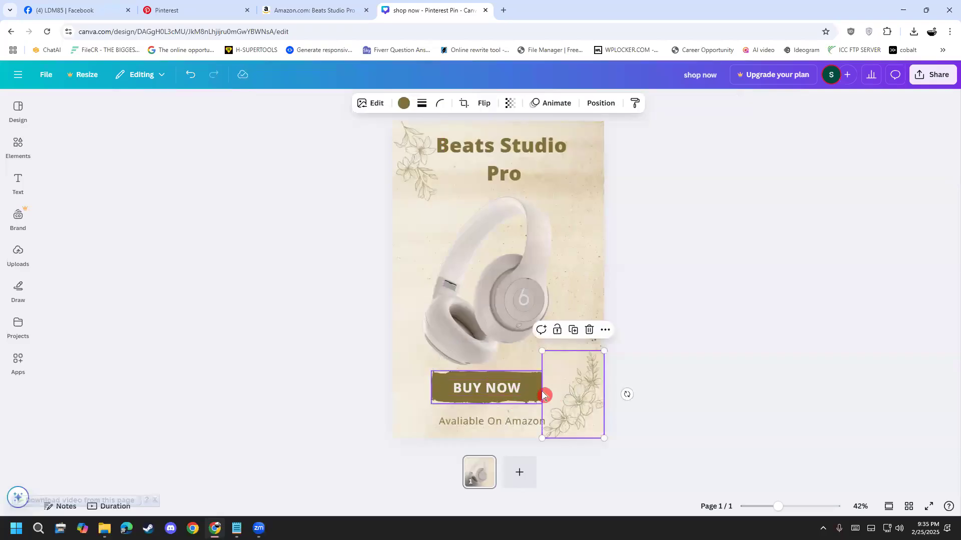
drag(544, 396, 549, 394)
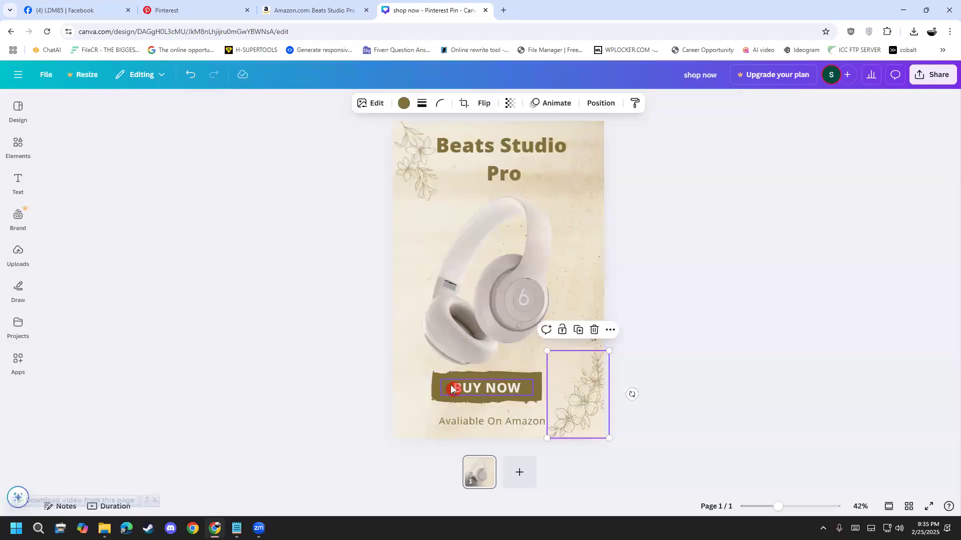
drag(440, 385, 482, 384)
click(475, 386)
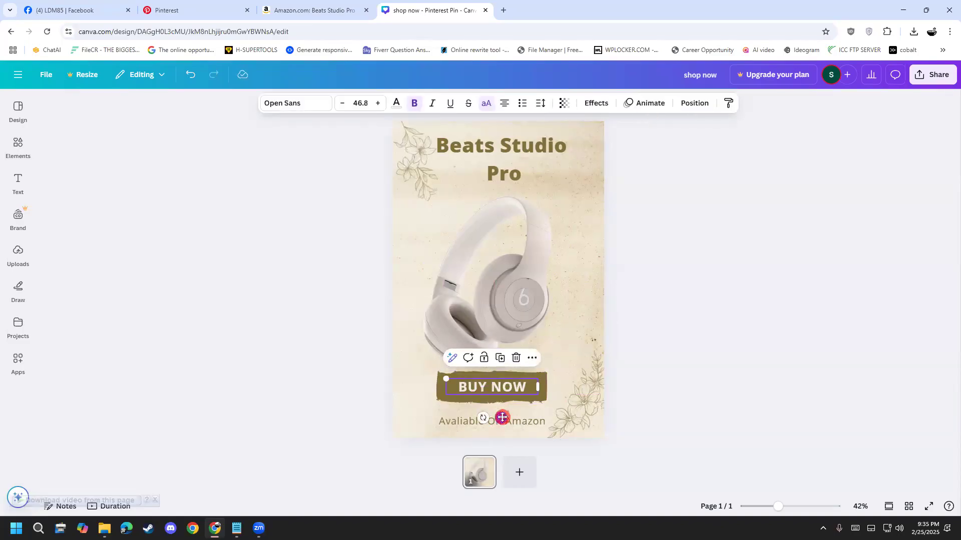
drag(507, 423, 517, 424)
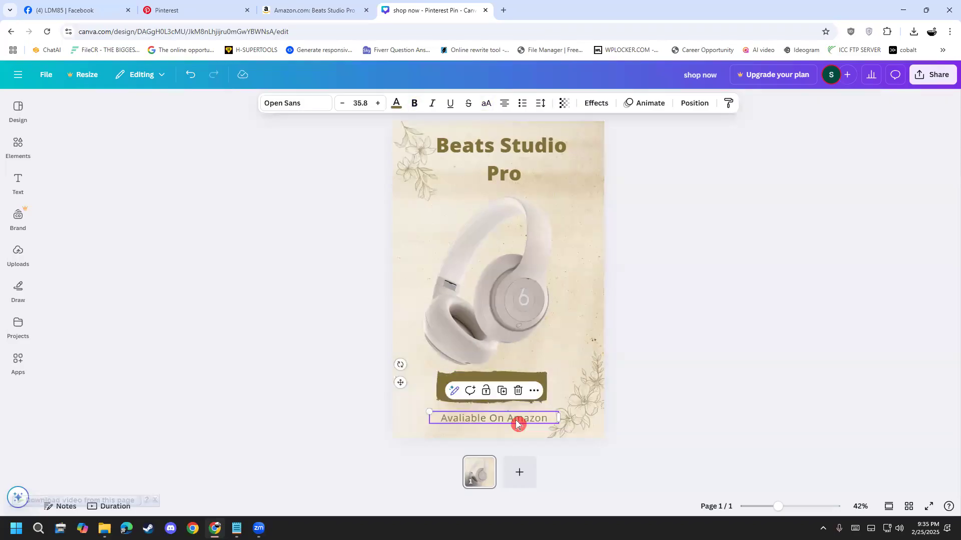
click(329, 221)
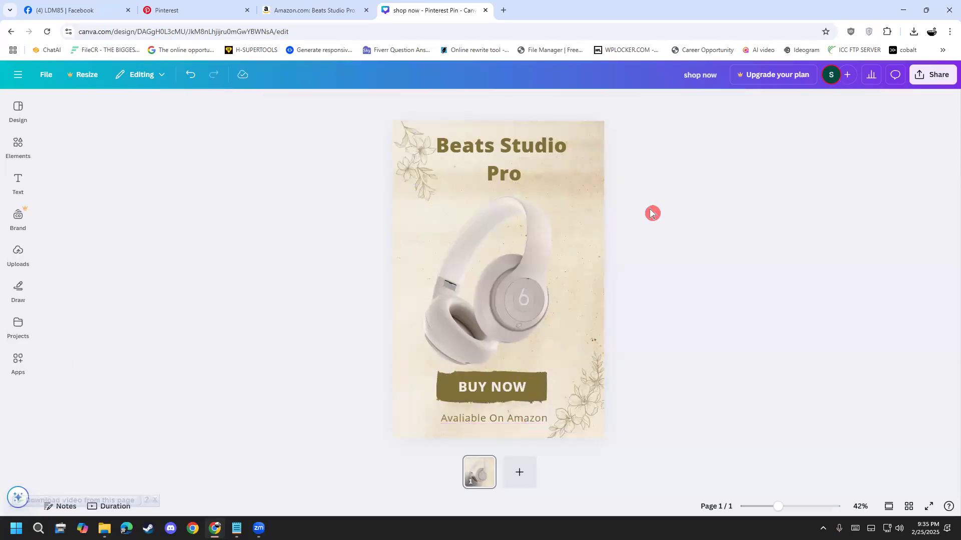
click(14, 183)
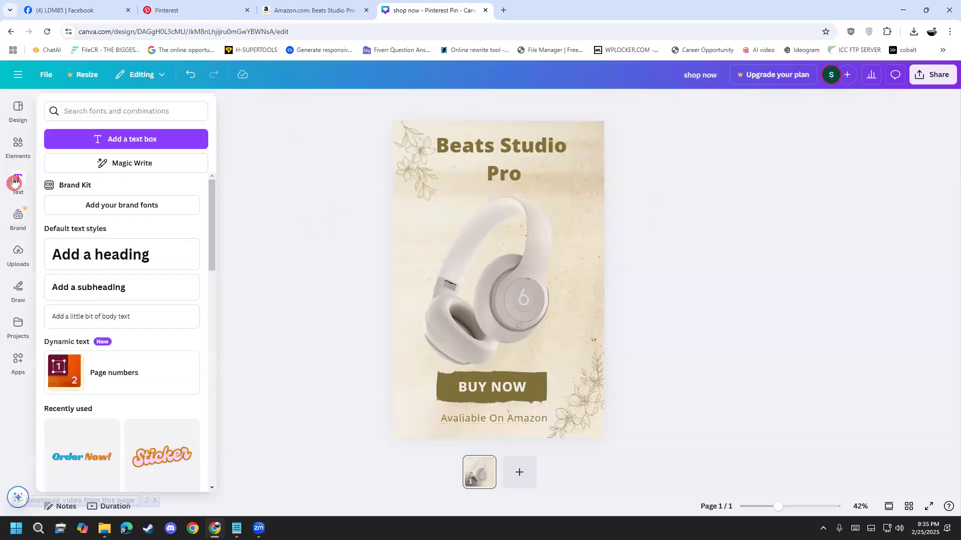
click(28, 141)
click(71, 111)
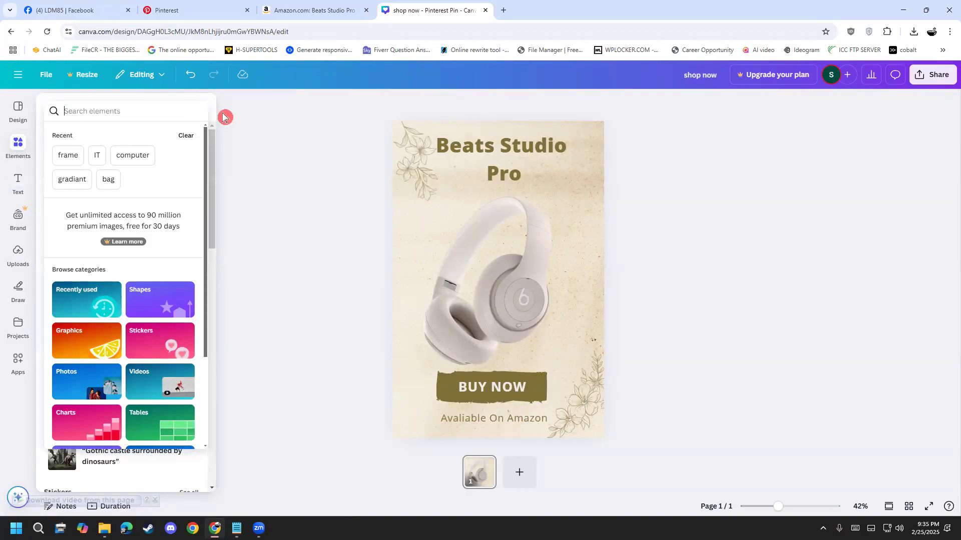
text(star)
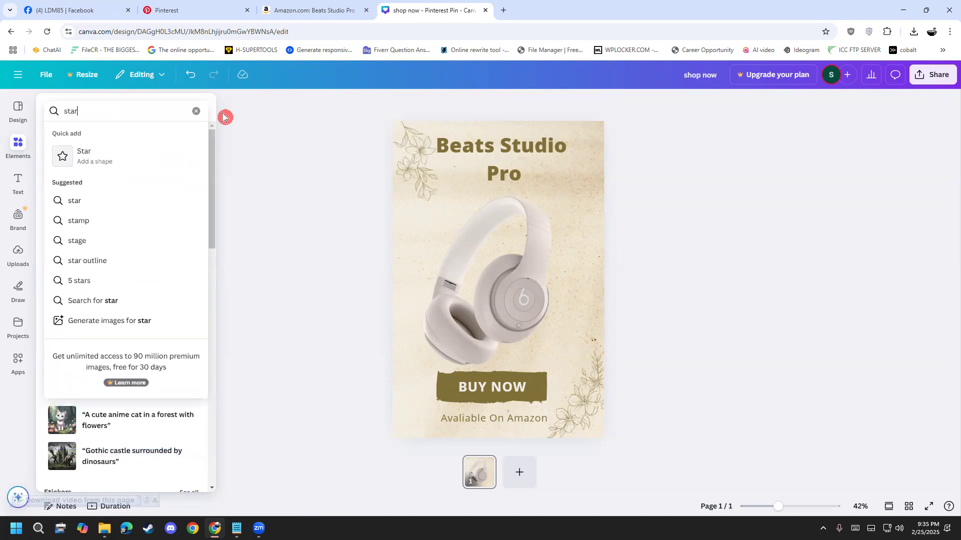
click(195, 111)
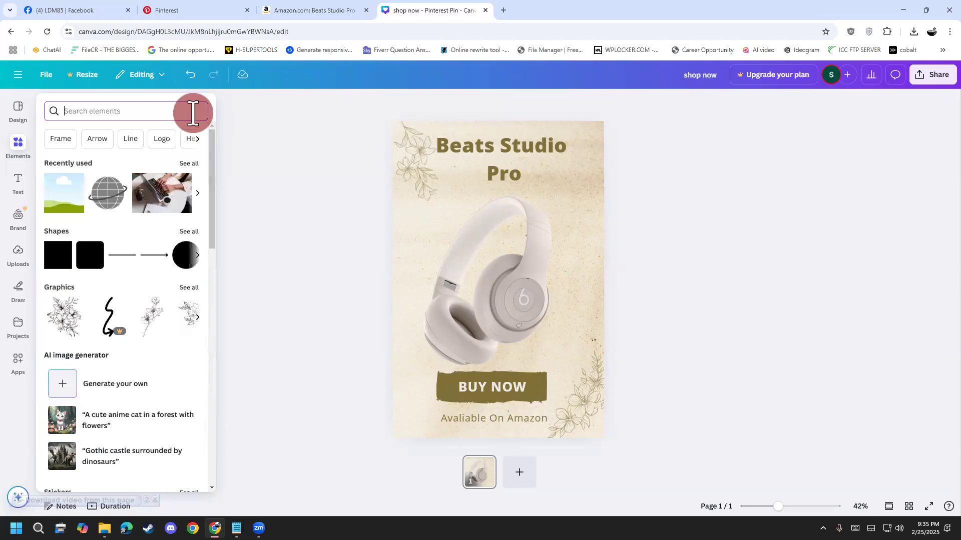
click(197, 139)
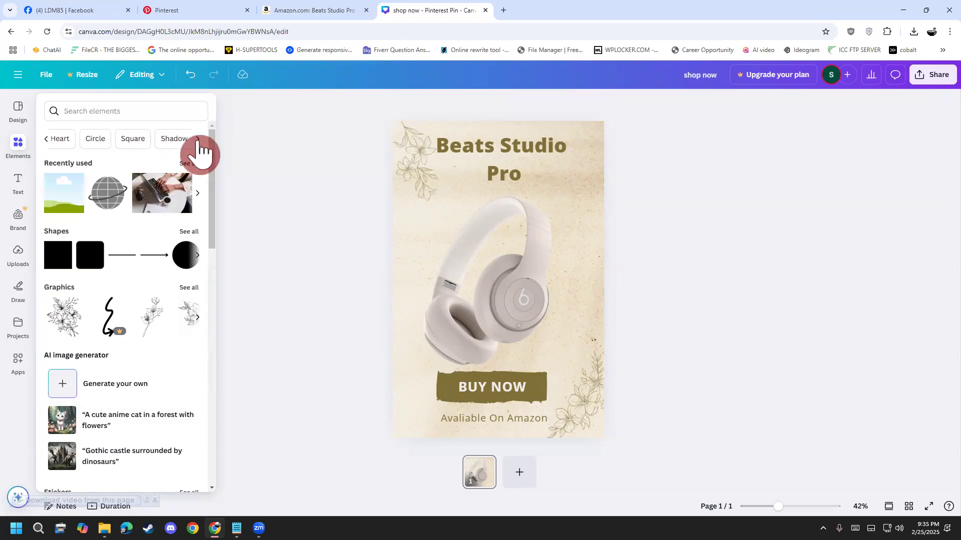
click(197, 139)
click(198, 140)
click(199, 140)
click(198, 140)
- Search the graphic elements for "badge" and place the salmon scalloped badge over the lower right of the headphones
click(150, 111)
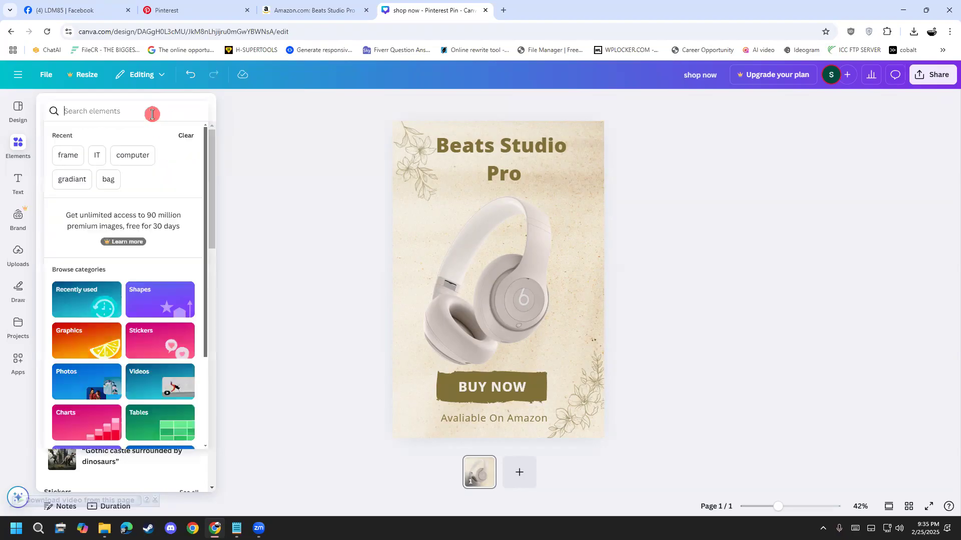
text(badge)
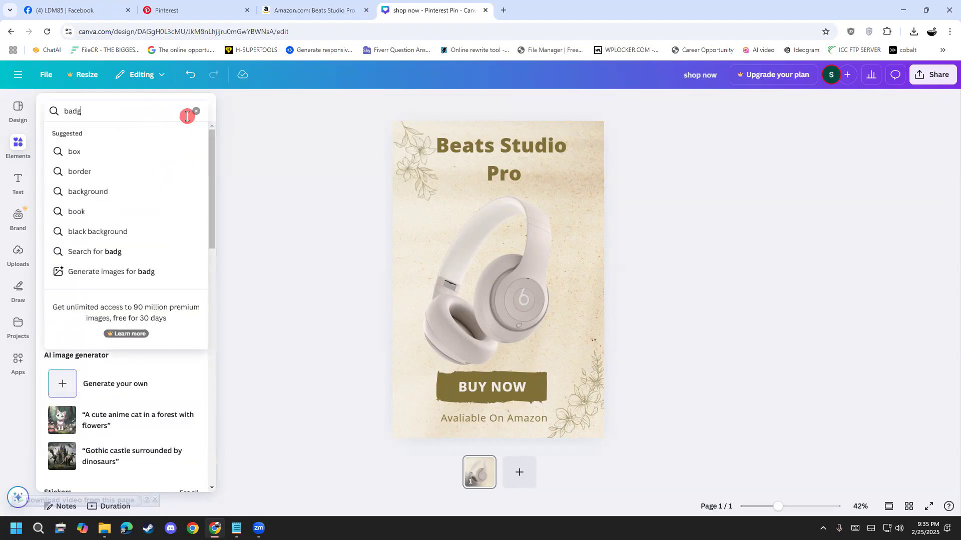
key(Return)
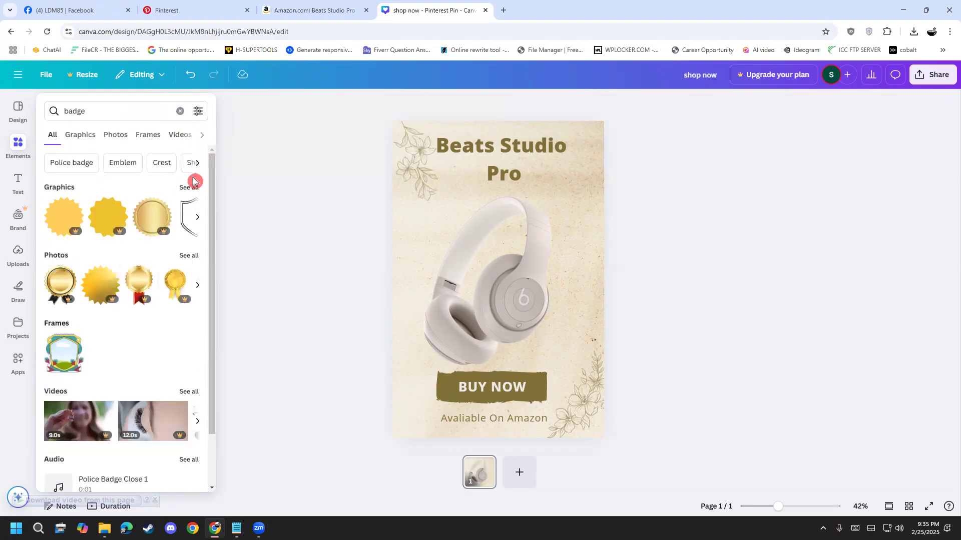
click(189, 188)
scroll(176, 210, down, 3)
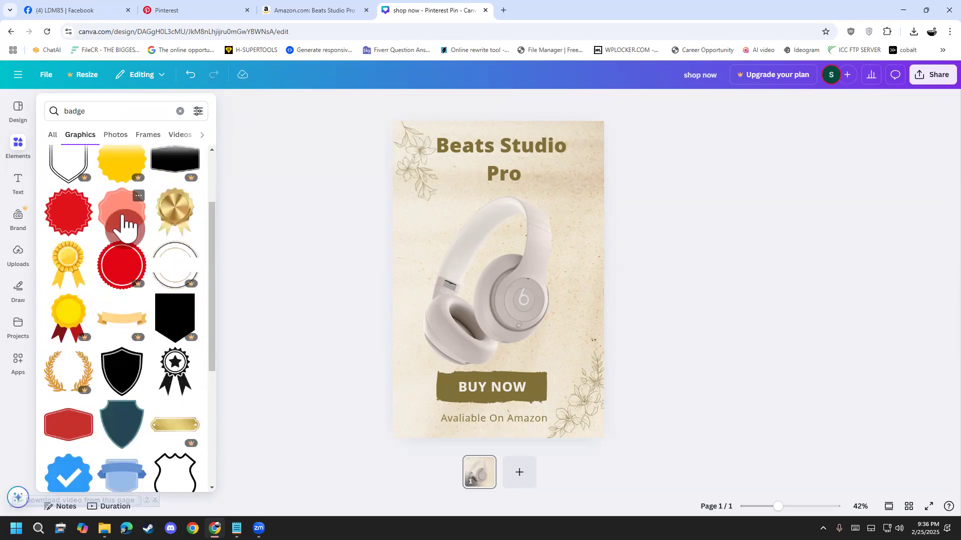
click(124, 223)
drag(514, 294, 575, 336)
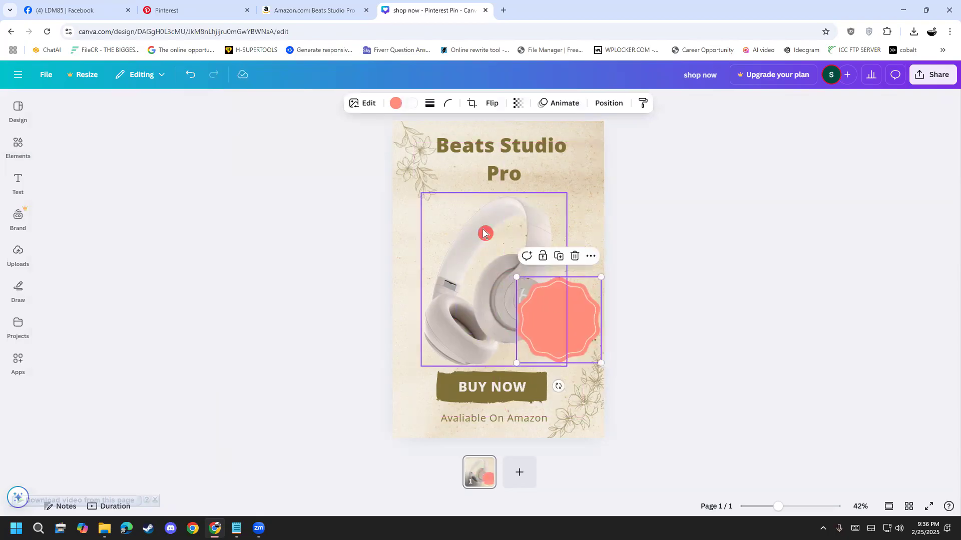
- Recolour the badge with the darkest tan from the background photo's colours and shift the headphones slightly left and down
click(391, 110)
click(185, 291)
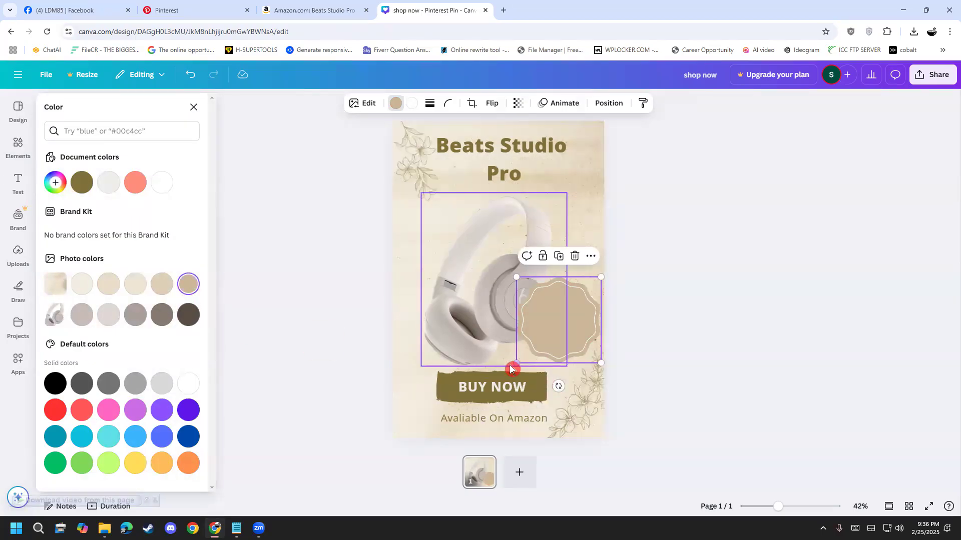
click(450, 339)
drag(451, 339, 429, 336)
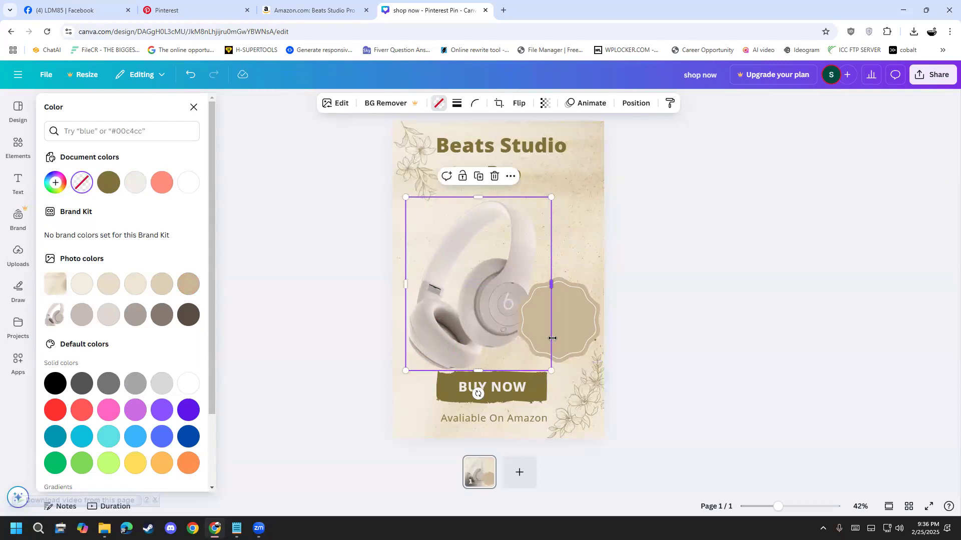
- Add a heading text box and place it over the upper left part of the headphones
click(579, 324)
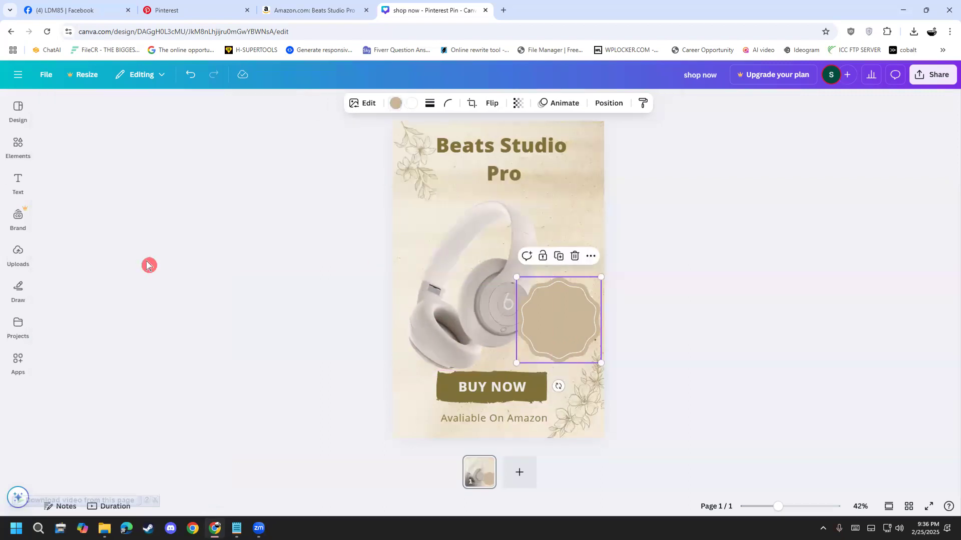
click(18, 183)
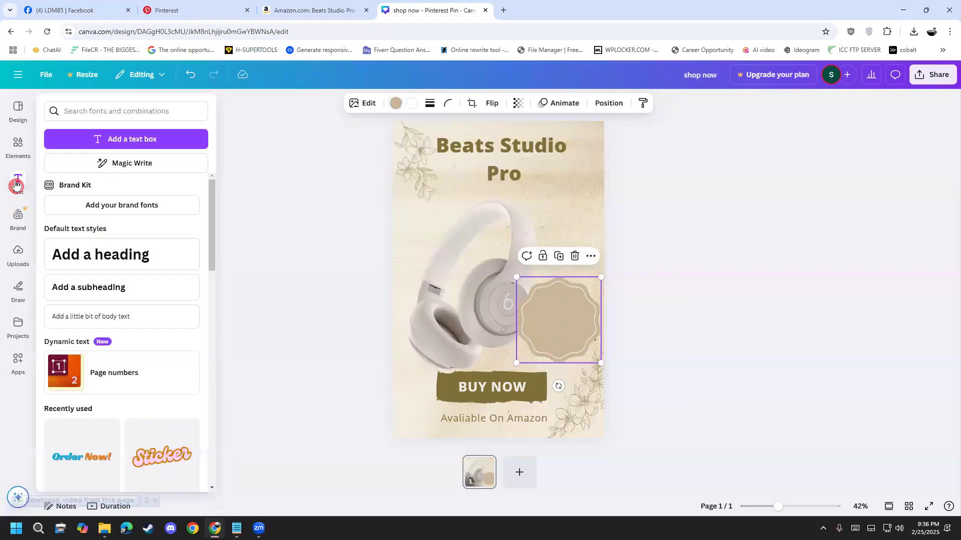
click(79, 271)
drag(593, 398, 465, 235)
- Copy "Wireless Bluetooth" from the product title on the Amazon page and replace the pin's placeholder heading with it
click(288, 10)
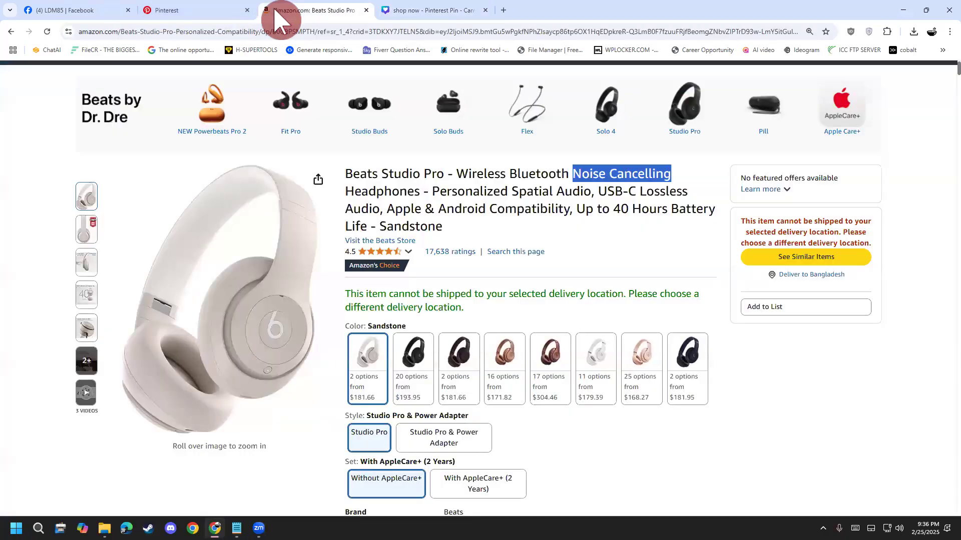
mouse_move(455, 183)
mouse_down()
mouse_move(467, 172)
mouse_move(576, 185)
mouse_move(468, 172)
mouse_up()
right_click(468, 172)
click(496, 182)
click(383, 10)
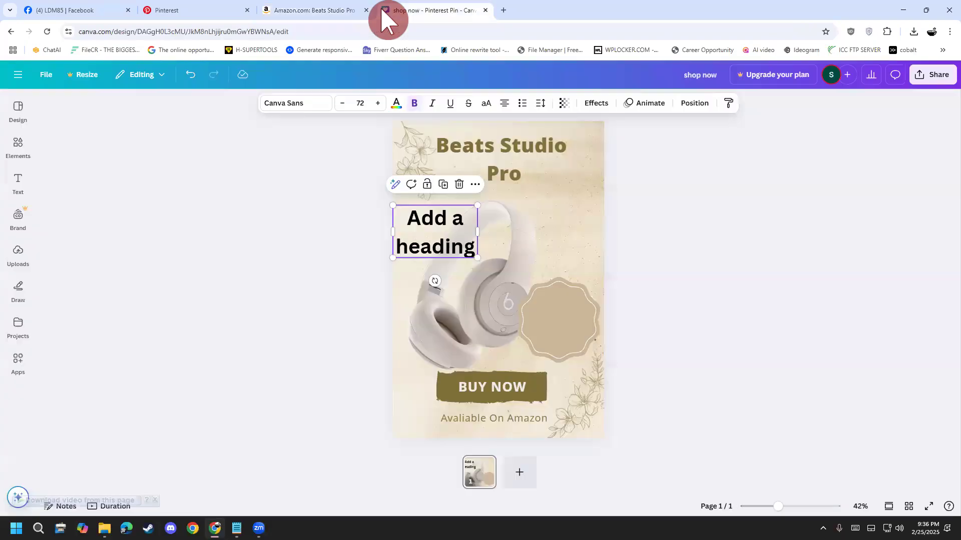
double_click(471, 245)
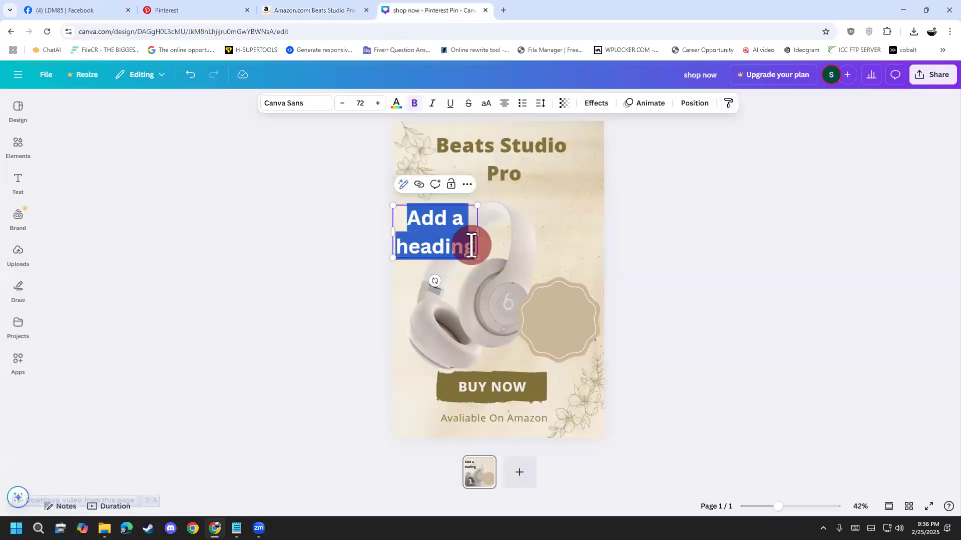
key(ctrl+v)
- Reduce the font size of the "Wireless Bluetooth" text to 62
drag(482, 256, 418, 206)
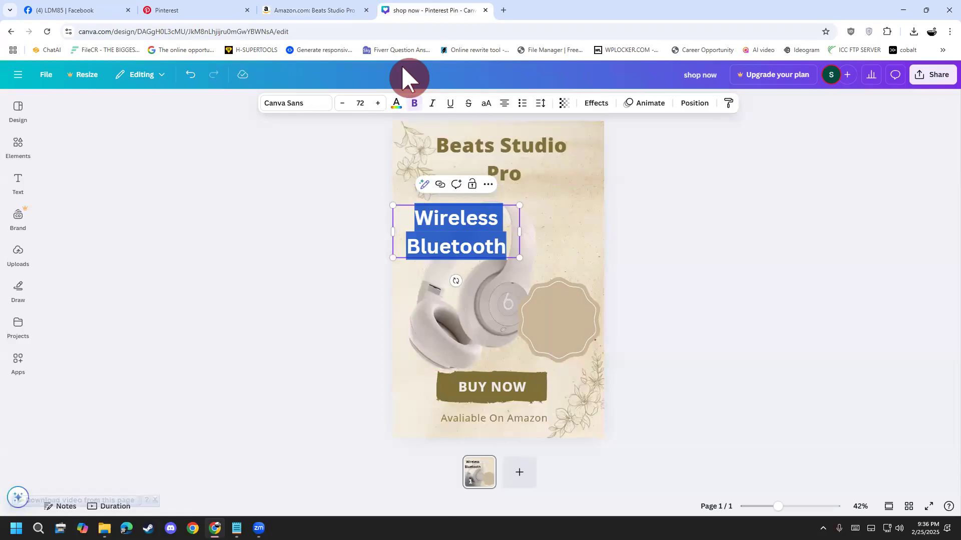
click(353, 103)
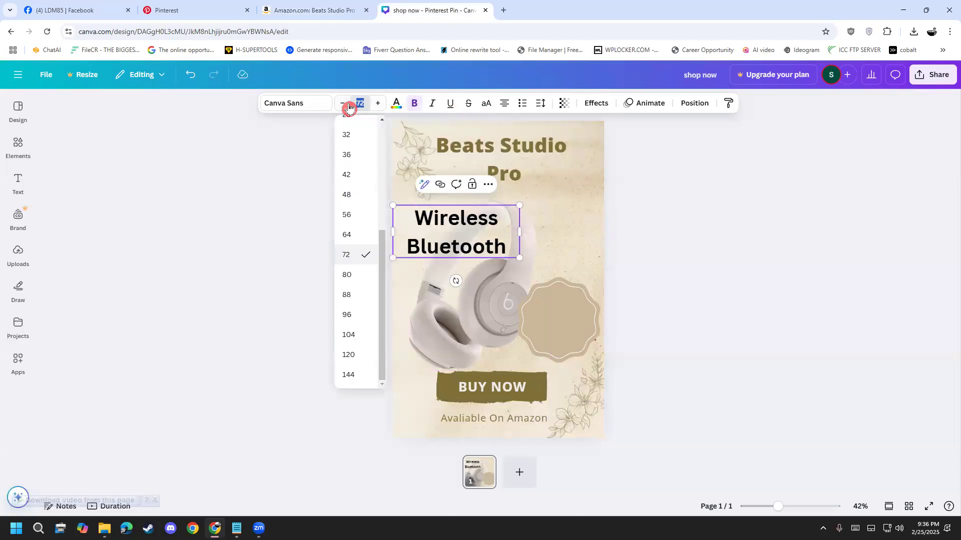
click(343, 108)
click(343, 108)
click(343, 108)
click(343, 108)
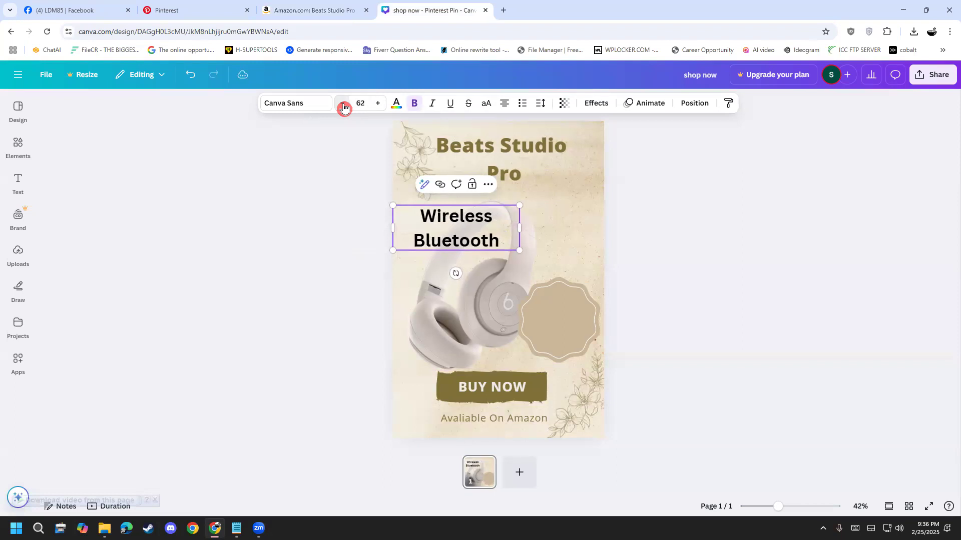
click(521, 104)
click(521, 104)
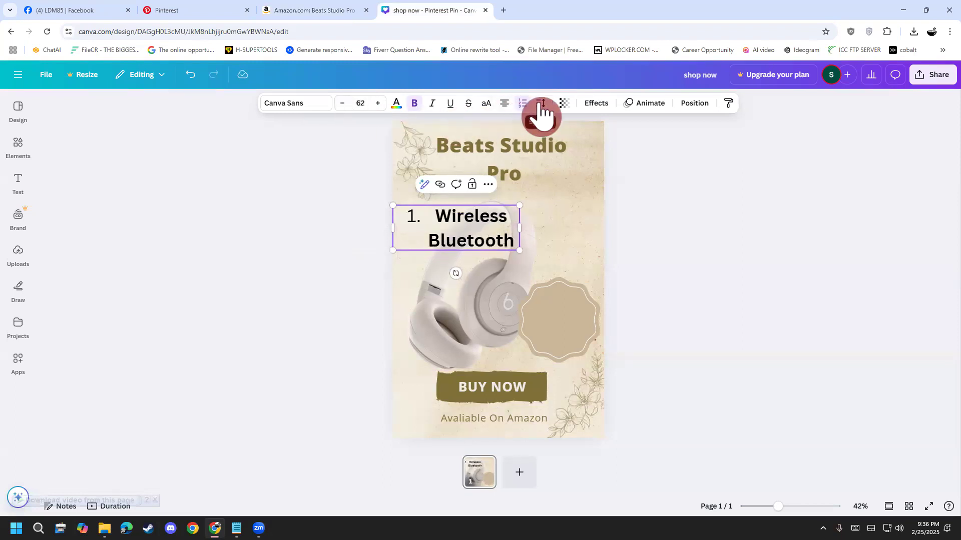
click(522, 105)
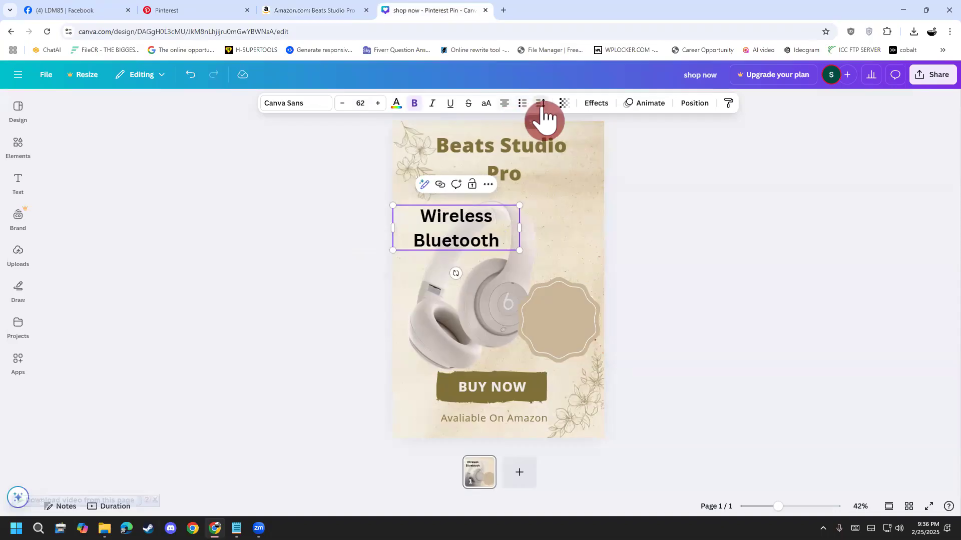
- Tighten the line spacing of the "Wireless Bluetooth" text to 0.86
click(541, 105)
drag(527, 183, 503, 182)
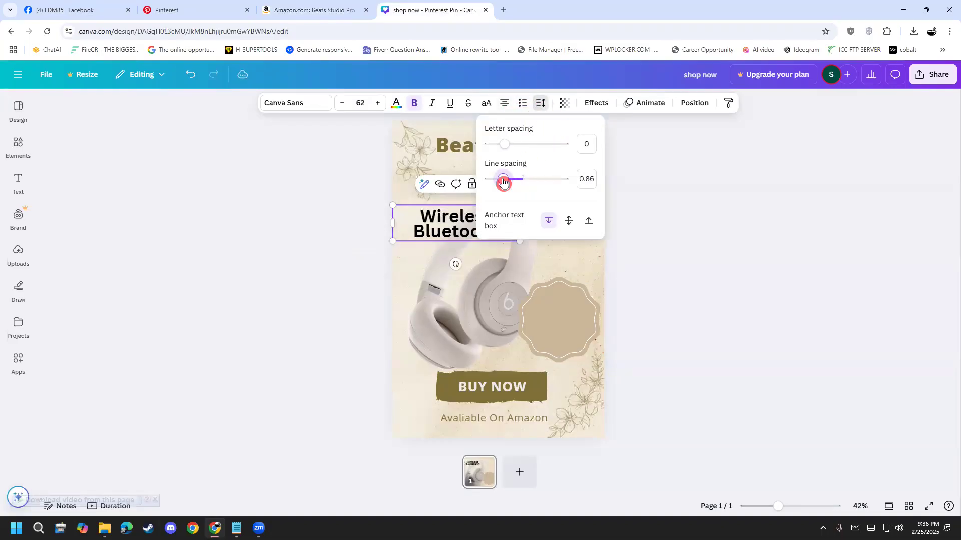
click(773, 220)
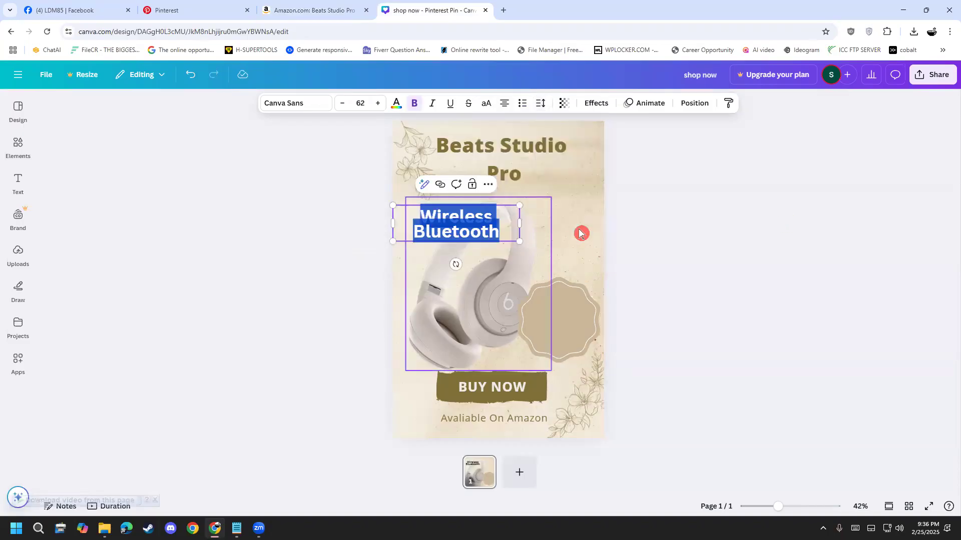
click(653, 231)
- Move the "Wireless Bluetooth" text onto the badge and reduce its font size to 47
click(485, 240)
drag(485, 240, 586, 326)
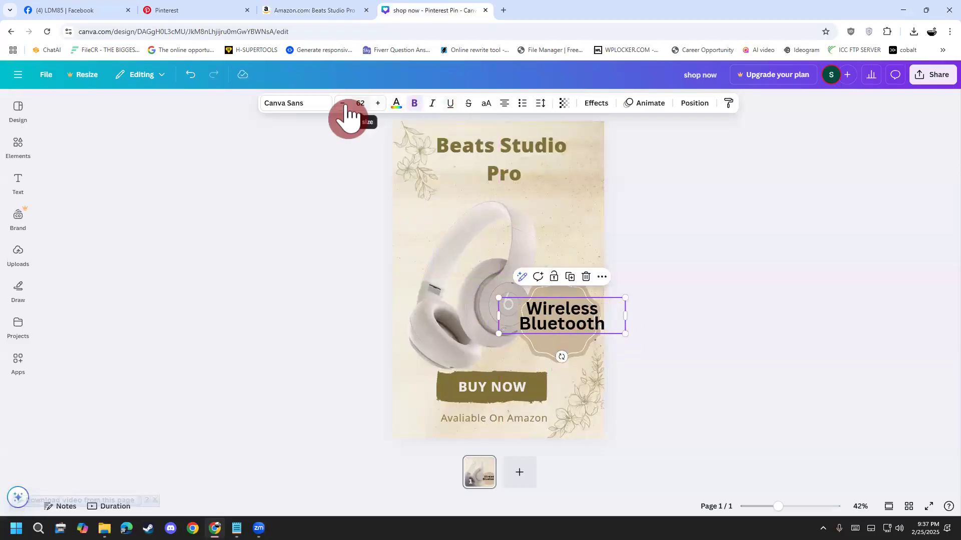
click(349, 111)
click(348, 110)
click(348, 110)
click(347, 110)
click(346, 110)
click(345, 109)
click(345, 109)
click(346, 109)
click(345, 109)
click(346, 109)
click(345, 109)
click(345, 109)
click(346, 109)
click(345, 109)
click(345, 109)
- Break the badge text into two lines, with "Bluetooth" on its own line below "Wireless"
click(562, 306)
click(564, 302)
key(BackSpace)
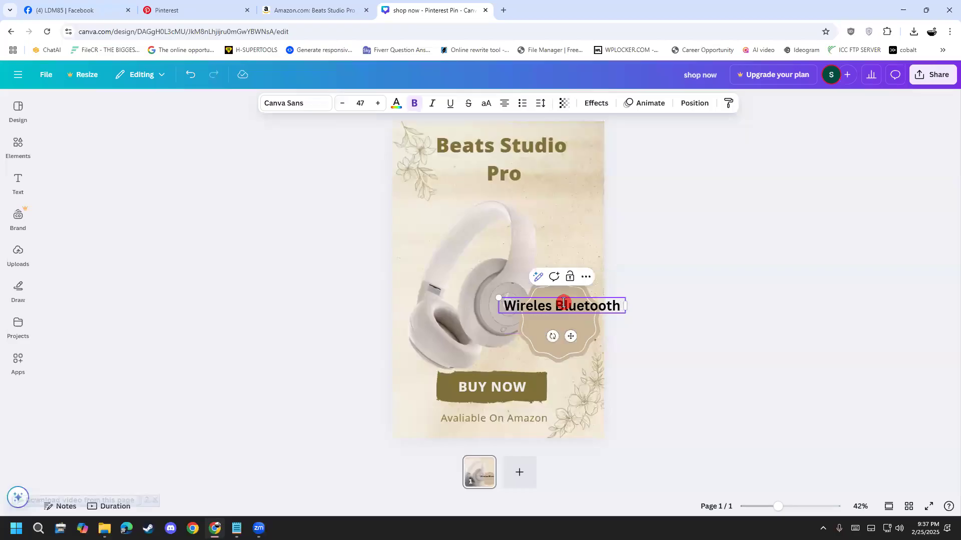
text(s)
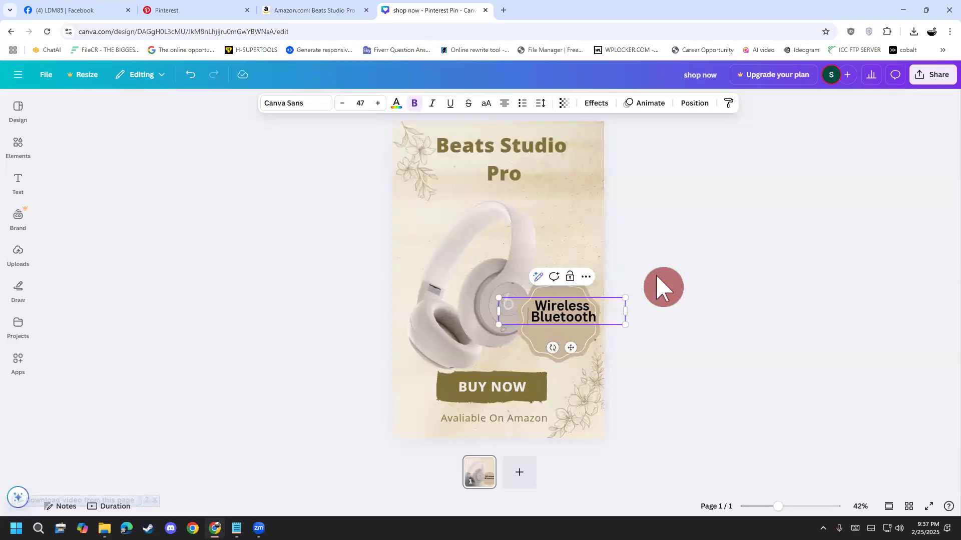
click(656, 300)
- Centre the "Wireless Bluetooth" text on the badge and move the headphones up and to the right
mouse_move(575, 317)
mouse_down()
mouse_move(570, 325)
mouse_move(576, 320)
mouse_up()
click(639, 259)
drag(435, 340, 468, 322)
- Move the badge and its "Wireless Bluetooth" text to the lower left of the headphones, just above the BUY NOW button
click(560, 325)
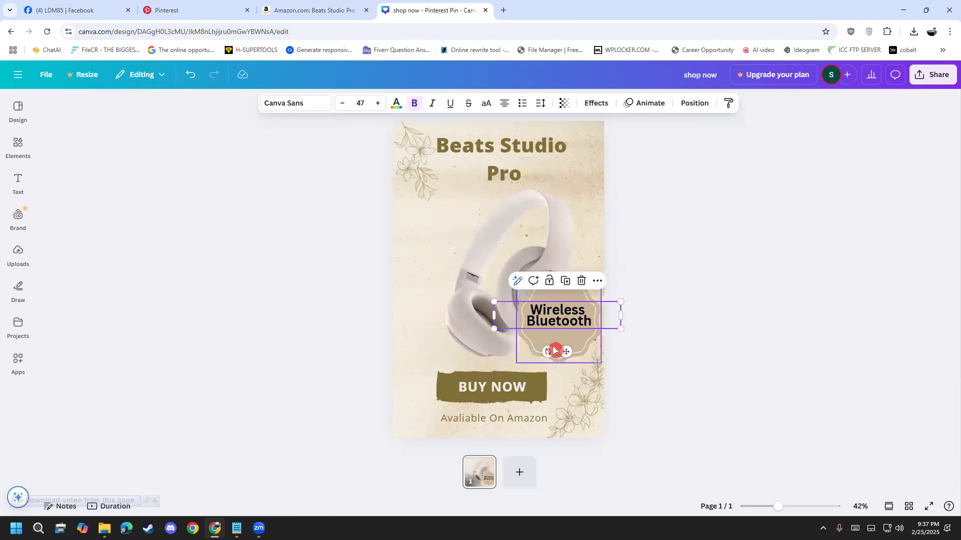
click(557, 348)
mouse_move(538, 341)
mouse_down()
mouse_move(534, 363)
mouse_move(532, 353)
mouse_up()
drag(545, 322, 435, 347)
drag(543, 320, 460, 337)
click(707, 339)
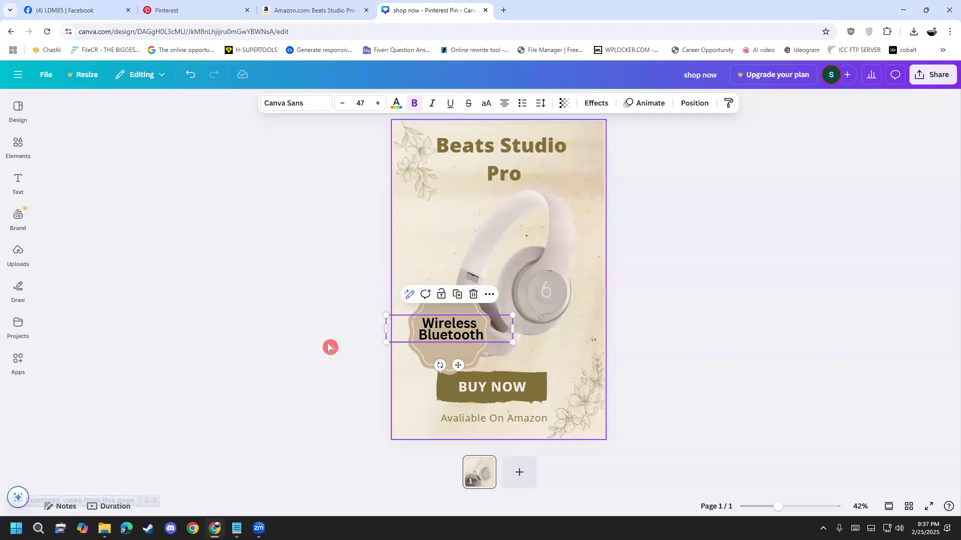
click(323, 345)
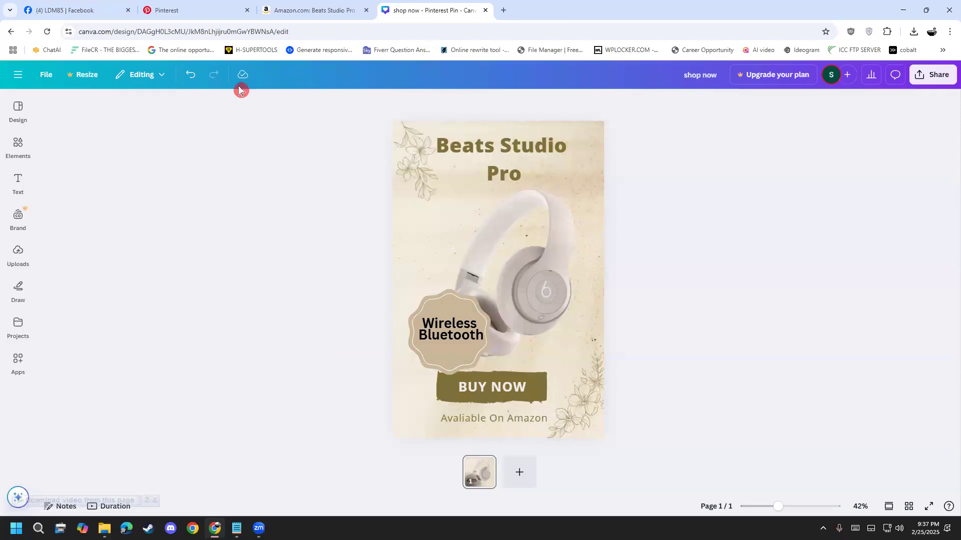
- Nudge the "Beats Studio Pro" title slightly right and reduce its line spacing to 1.11
click(540, 153)
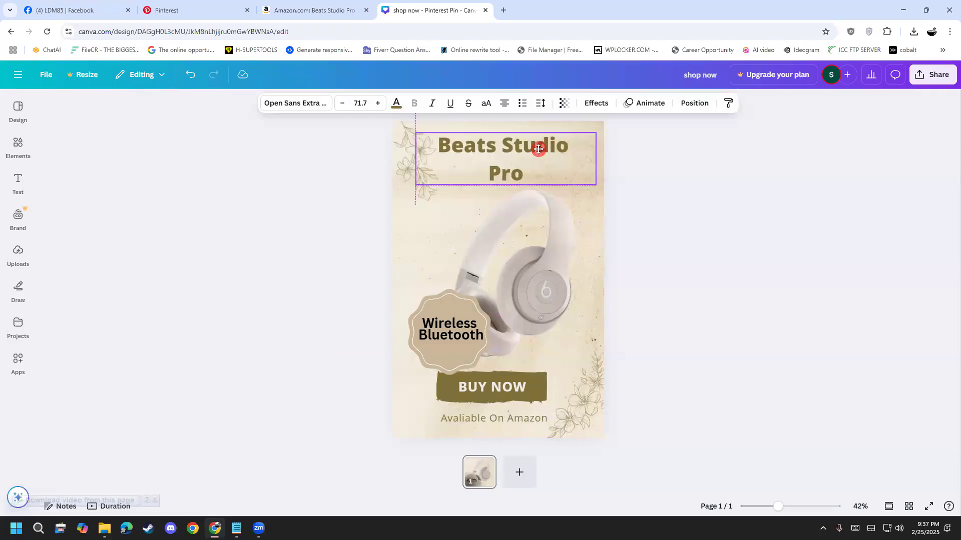
click(540, 105)
drag(531, 179, 513, 181)
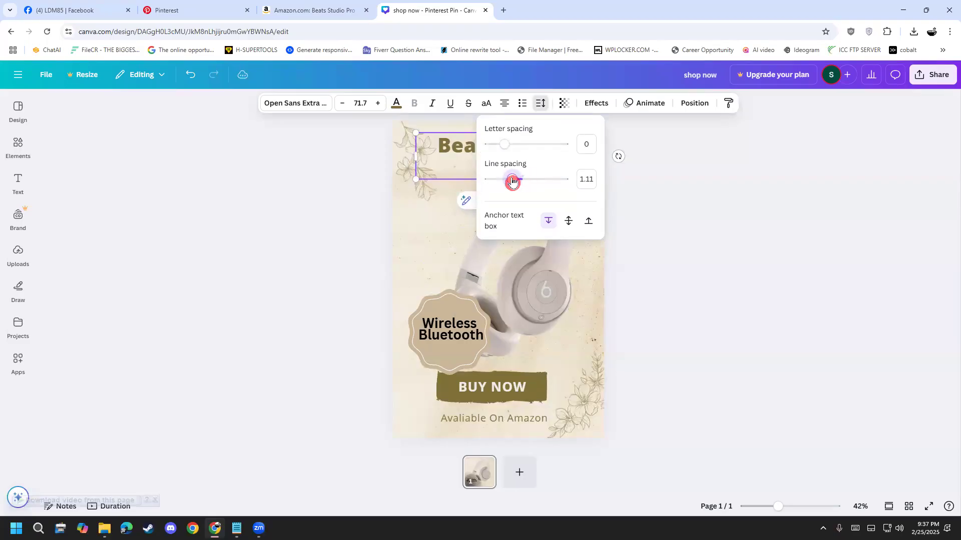
click(300, 225)
click(298, 226)
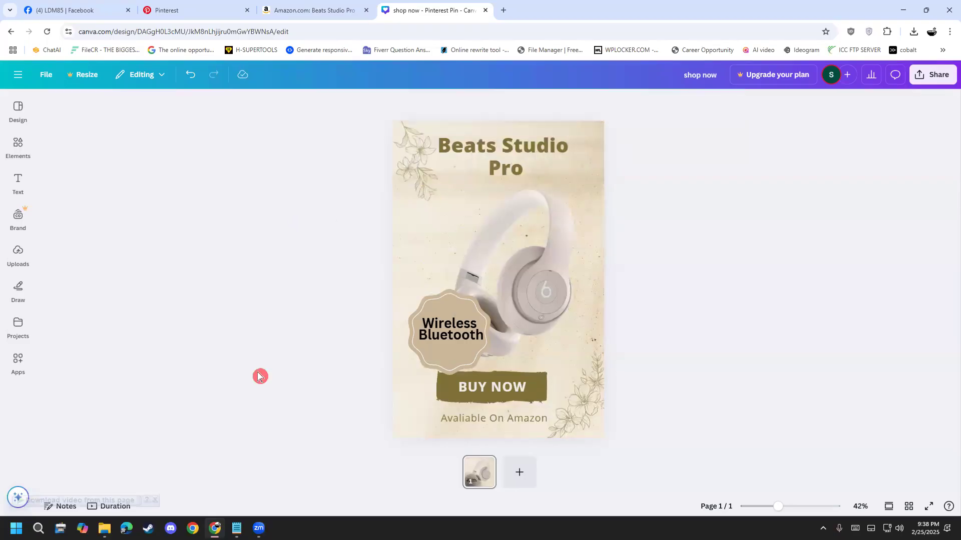
- Move the "Beats Studio Pro" title slightly down towards the headphones
click(521, 171)
drag(521, 172, 521, 175)
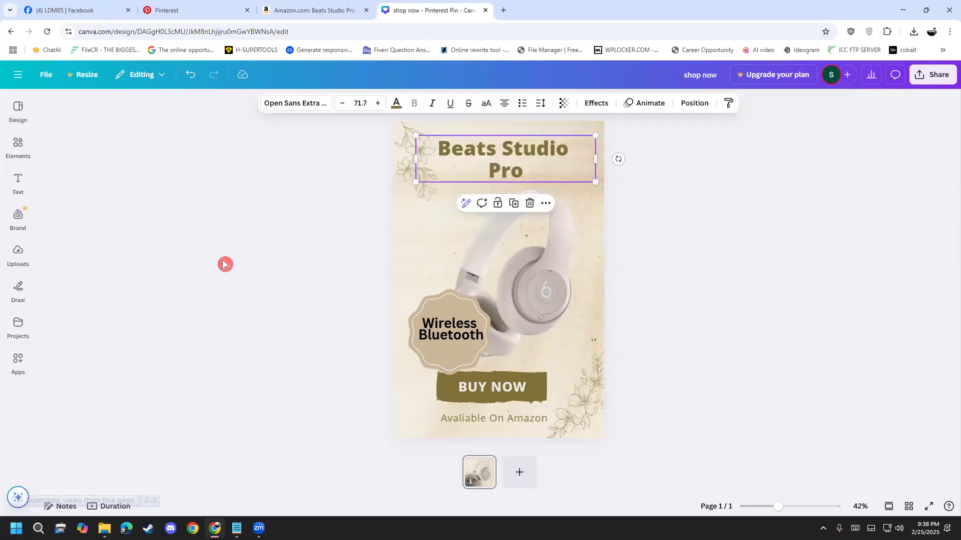
click(224, 264)
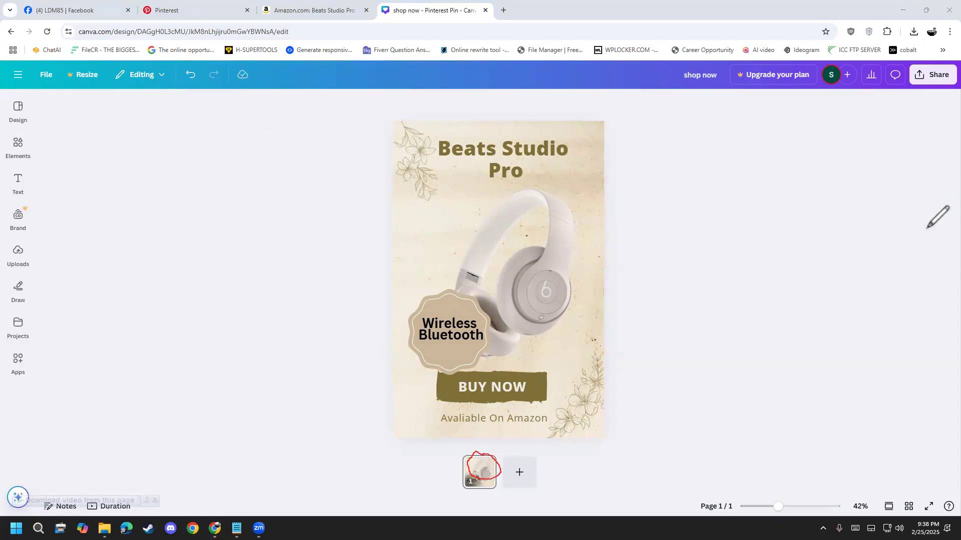
- Duplicate the finished Beats Studio Pro pin page to get a second copy of the design
click(488, 464)
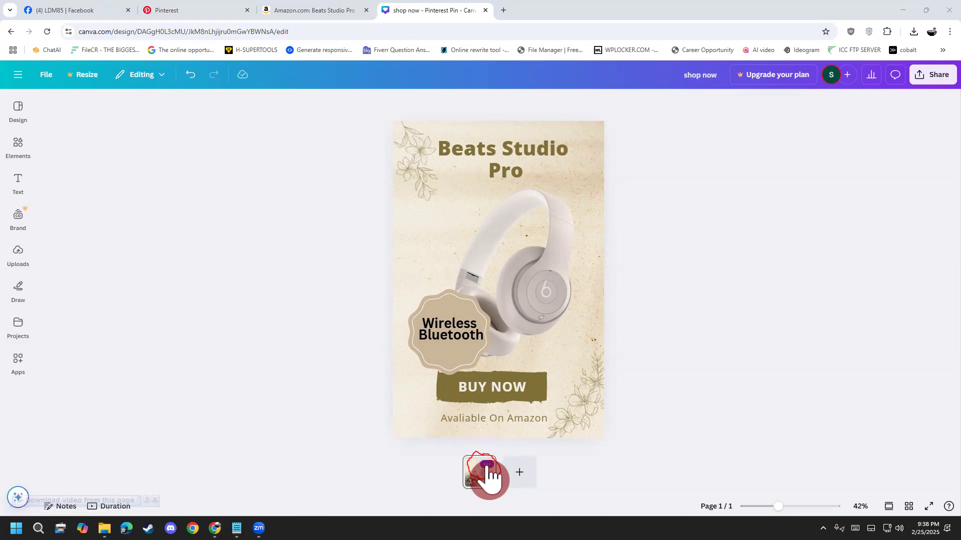
click(489, 464)
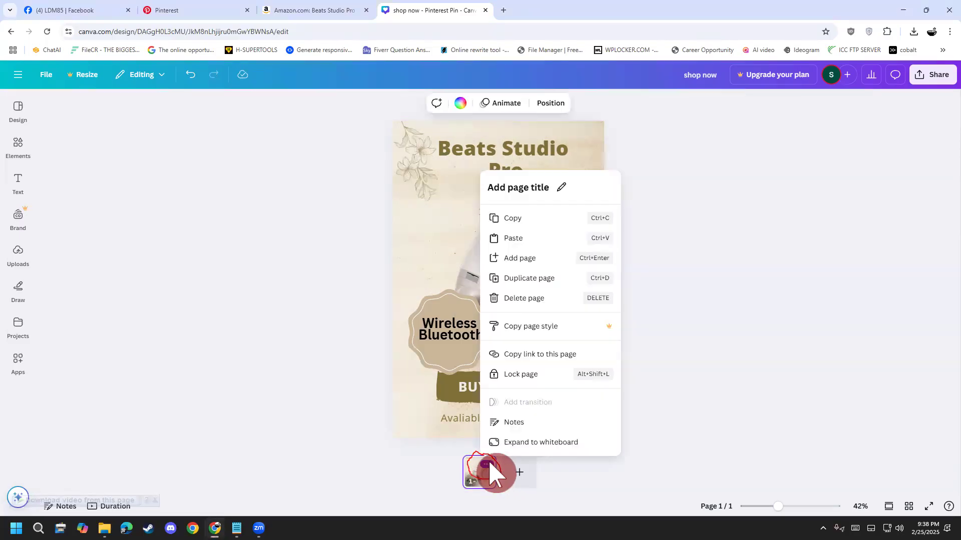
click(545, 281)
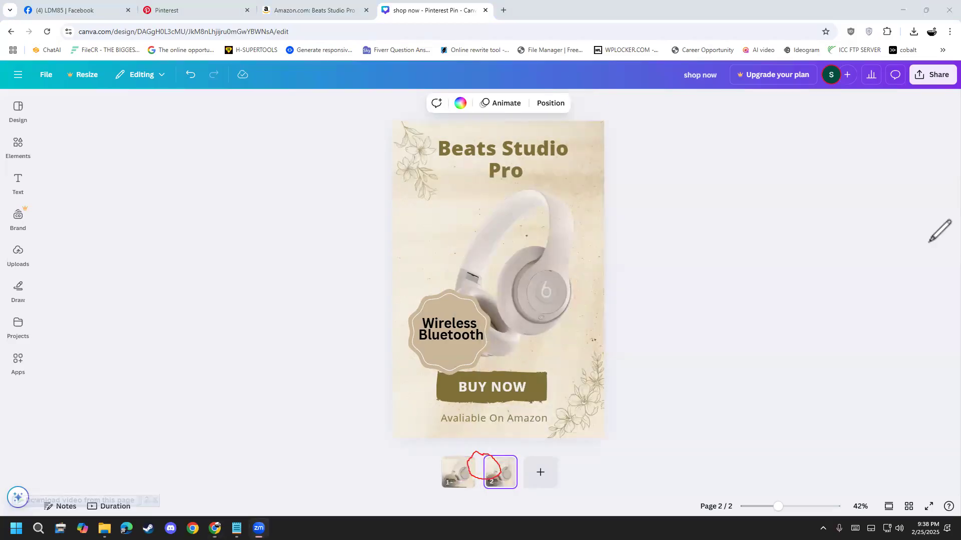
click(815, 166)
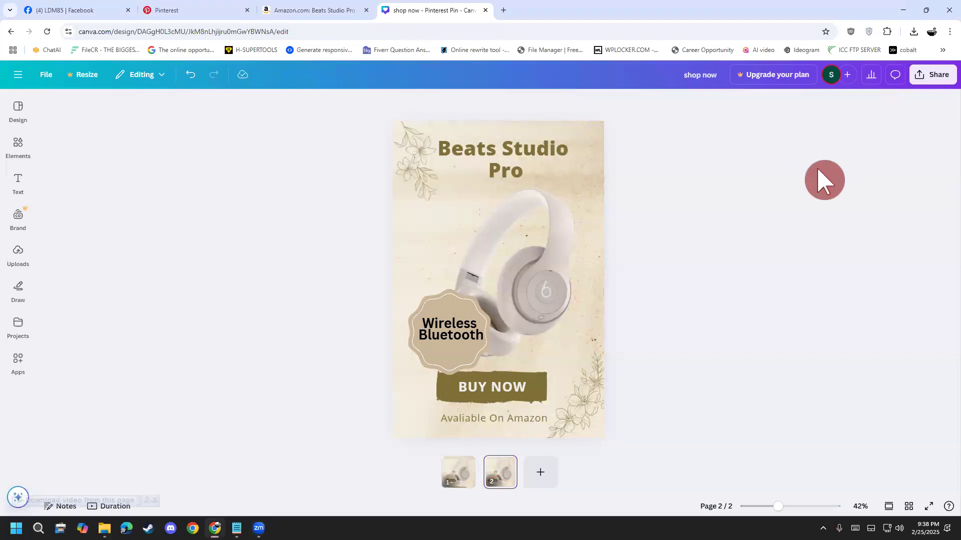
- Recolour the second page's background, trying the light beige photo colour before applying the pale pinkish-grey one taken from the headphones
click(403, 239)
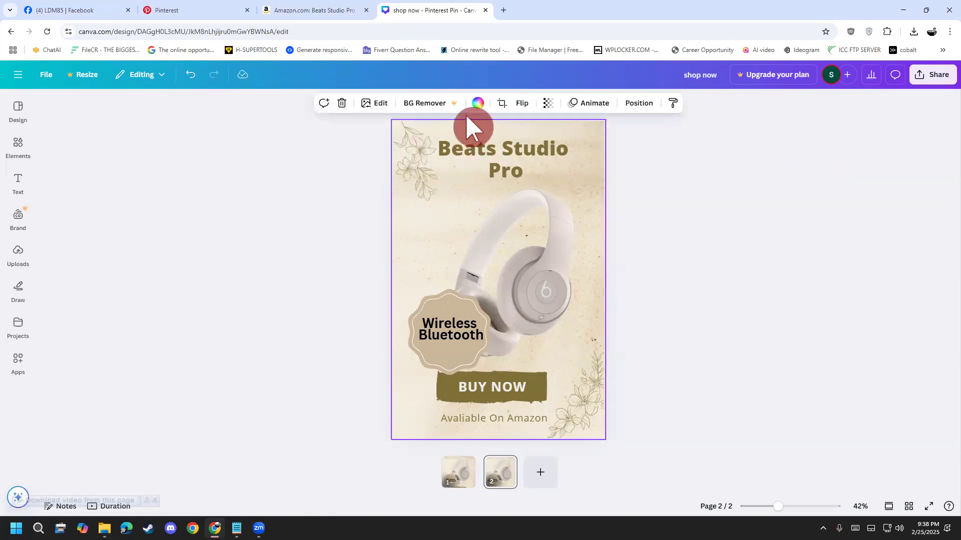
click(478, 105)
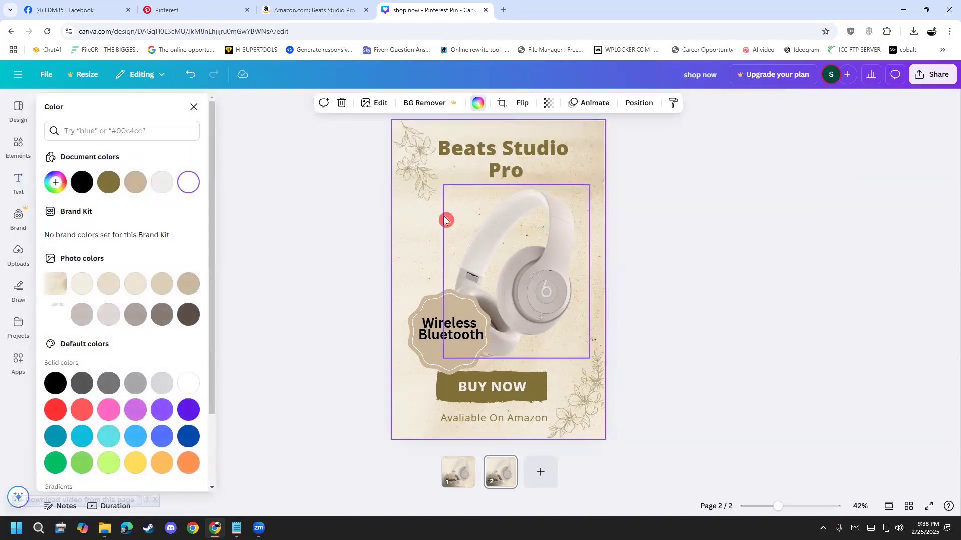
click(136, 286)
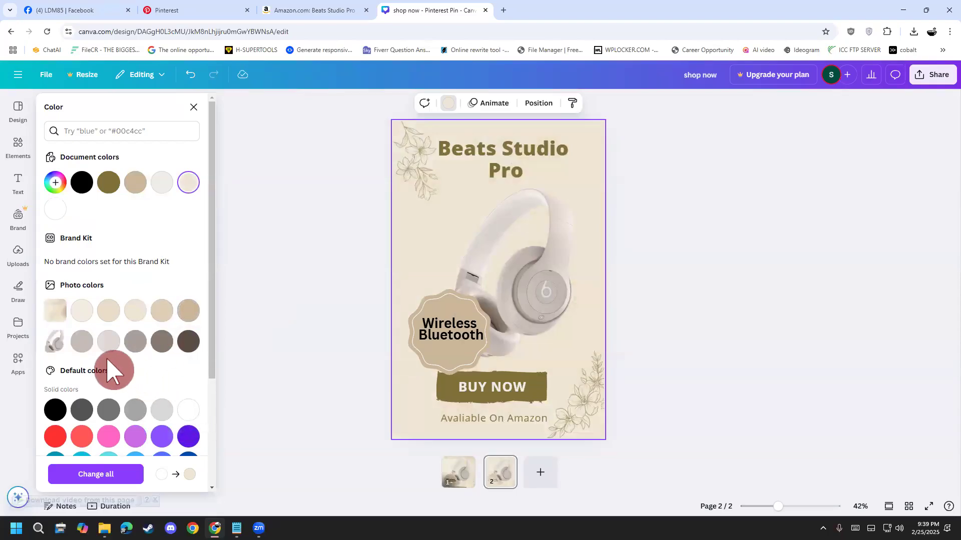
click(110, 342)
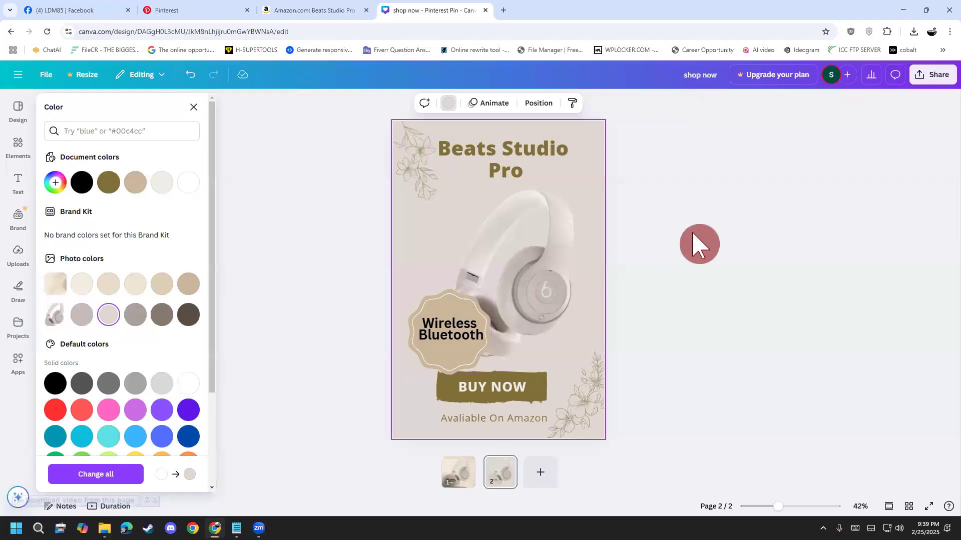
- Recolor the floral line graphic in the page's upper corner dark brown, using the darkest headphone photo color
click(416, 170)
click(406, 170)
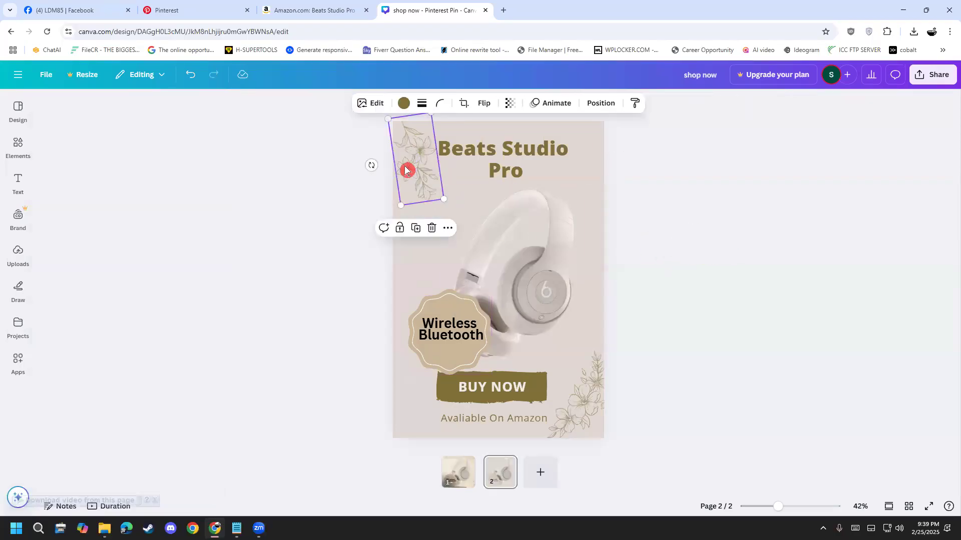
click(405, 118)
click(403, 104)
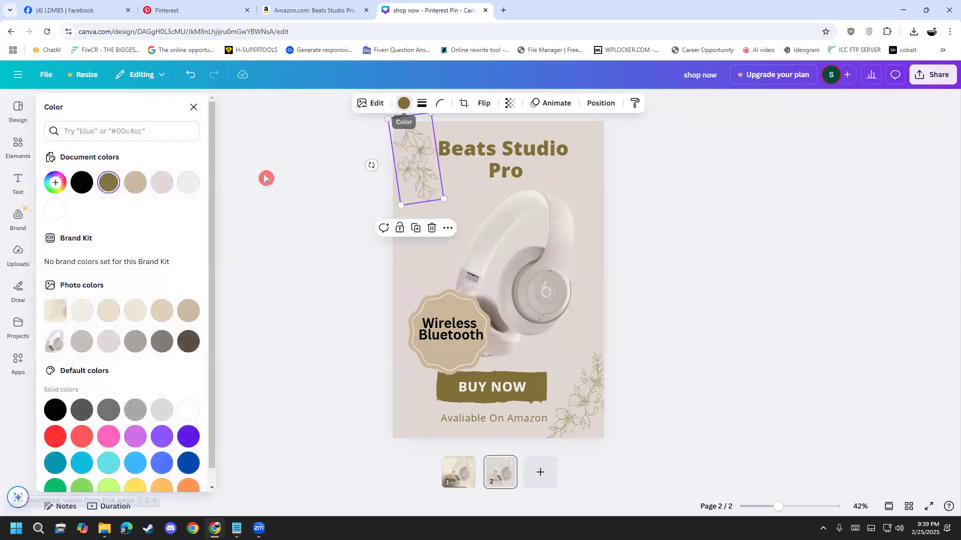
click(189, 417)
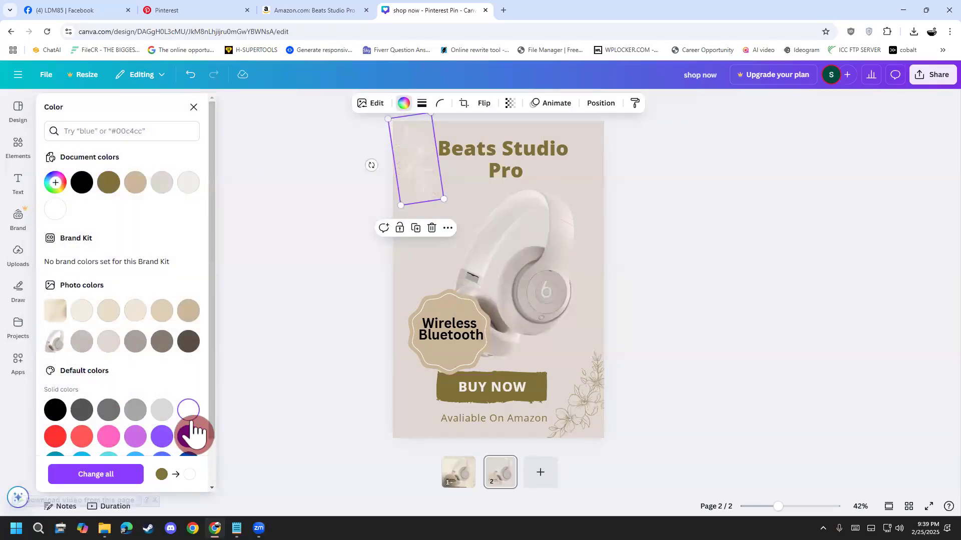
click(189, 342)
- Recolor the floral line graphic in the page's lower corner black
click(583, 393)
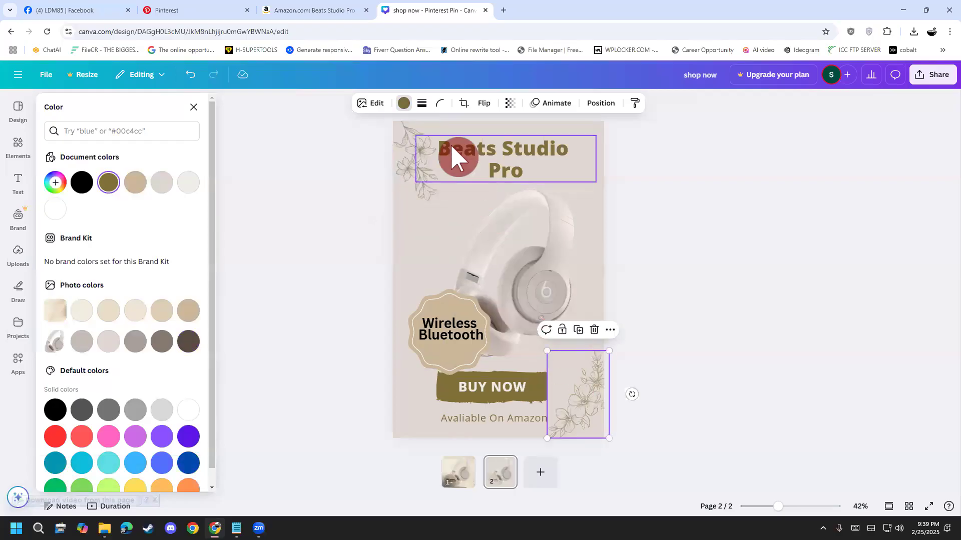
click(404, 104)
click(404, 104)
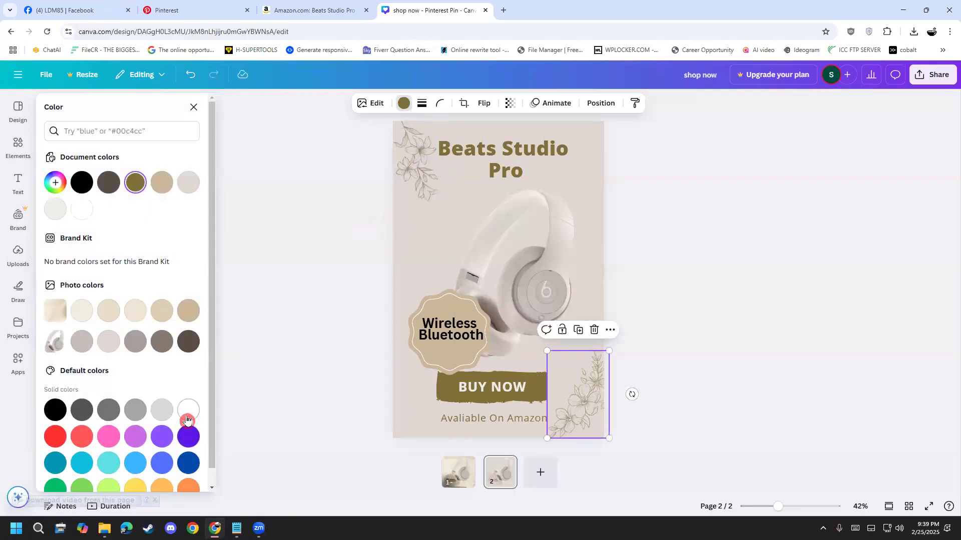
click(55, 411)
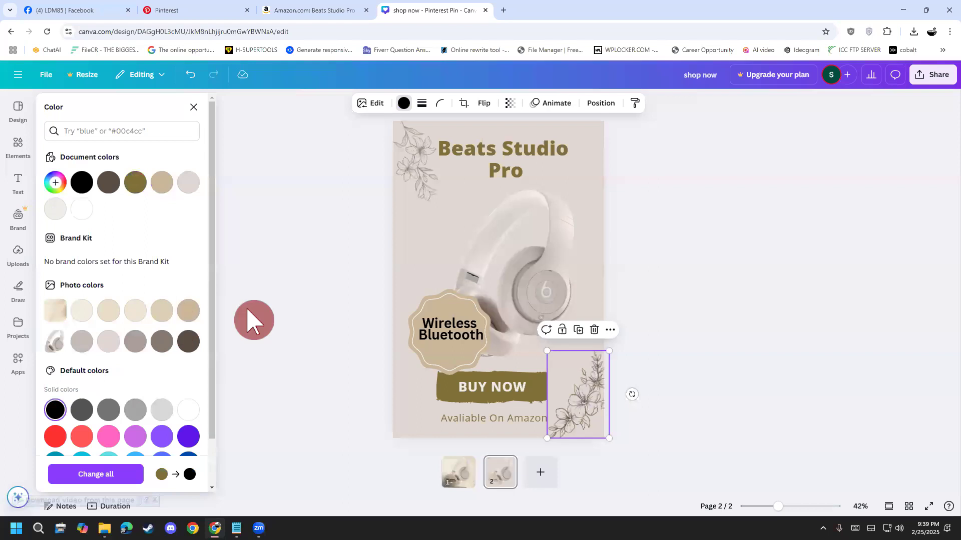
click(253, 321)
click(265, 317)
- Change the "Wireless Bluetooth" badge text to white (#ffffff)
click(474, 326)
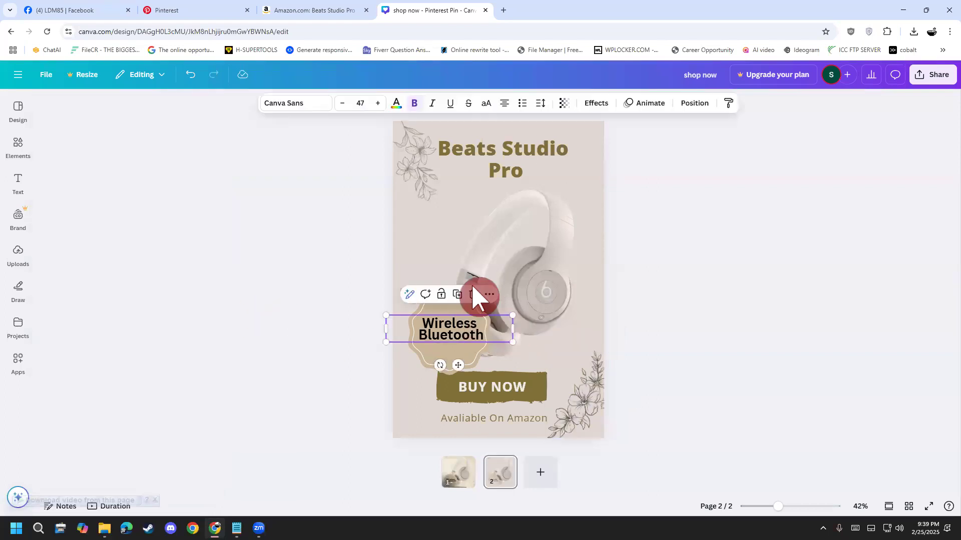
click(397, 106)
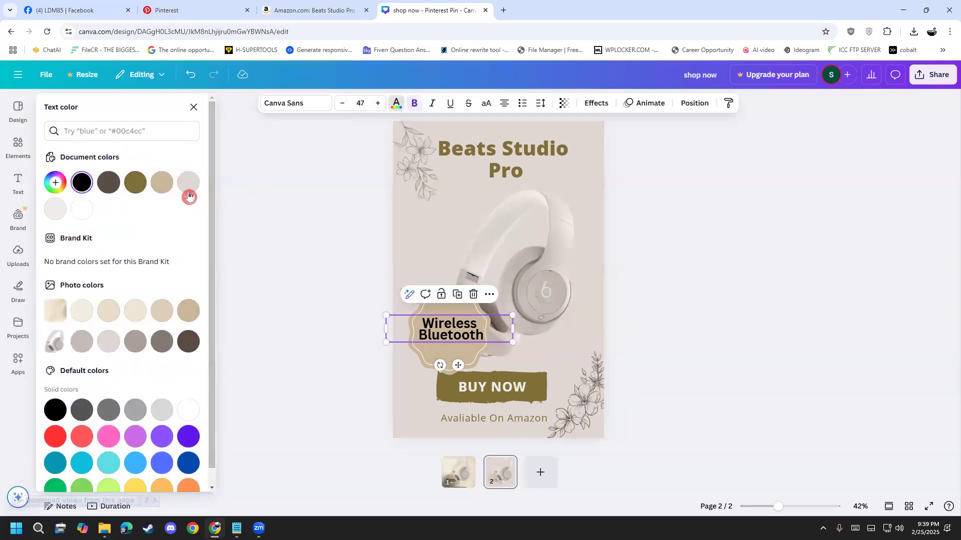
click(80, 211)
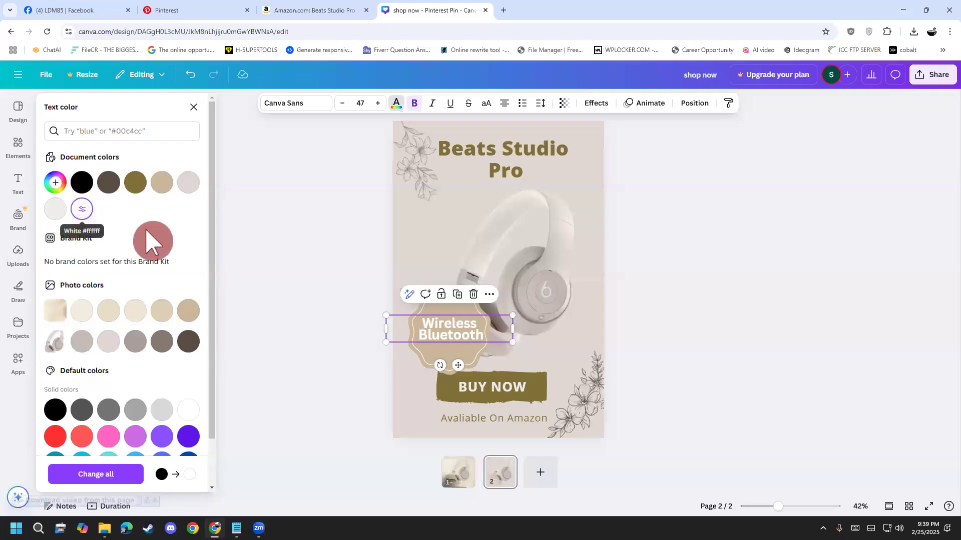
click(275, 298)
click(271, 326)
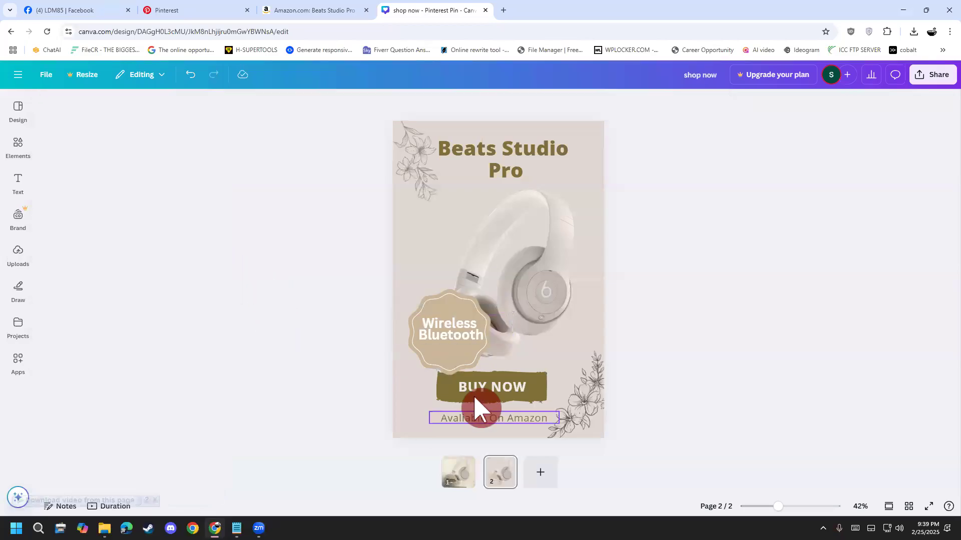
- Recolor the brush-stroke shape behind BUY NOW black
click(443, 392)
click(403, 103)
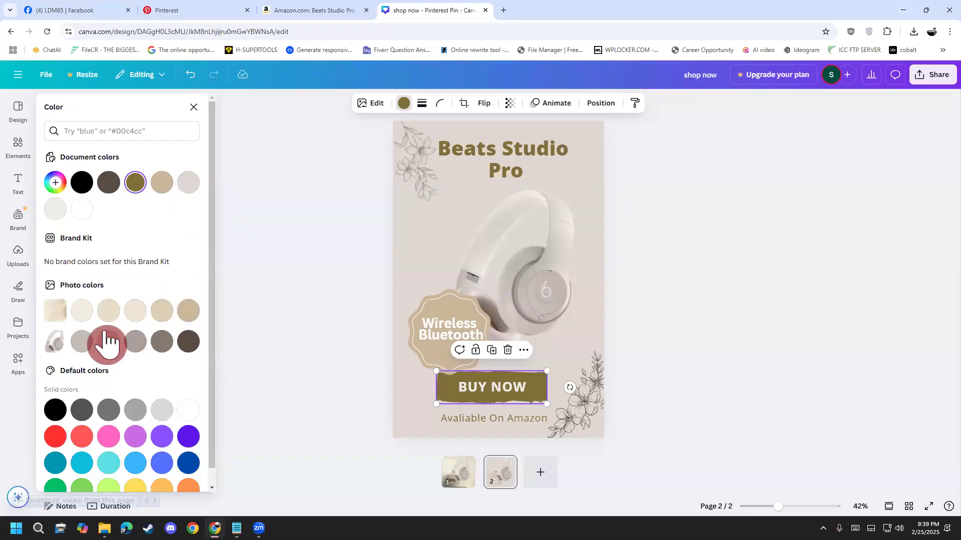
click(165, 193)
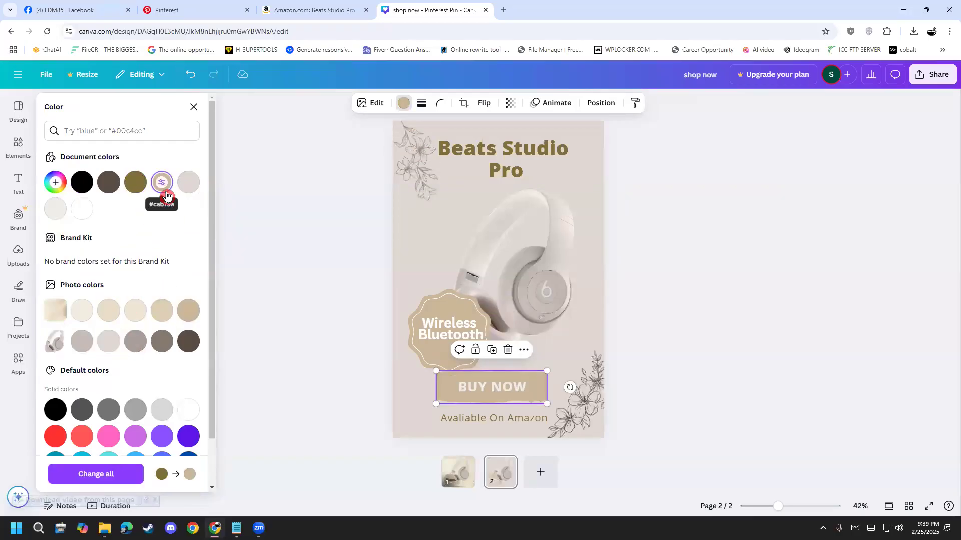
click(87, 189)
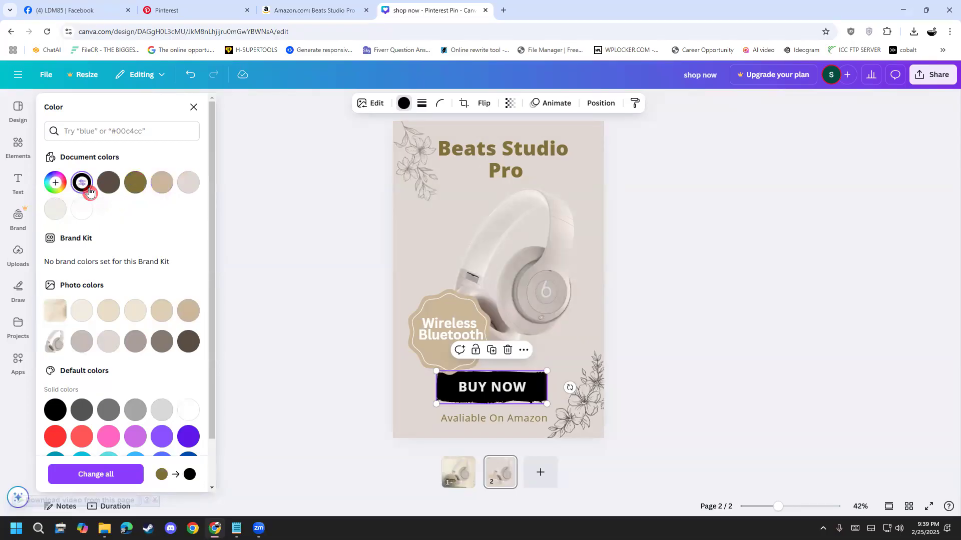
click(258, 356)
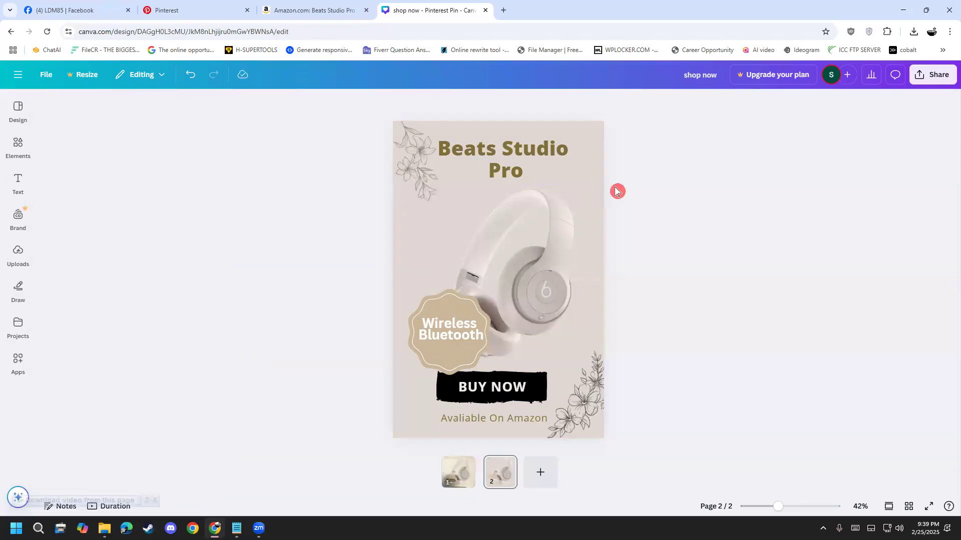
click(429, 242)
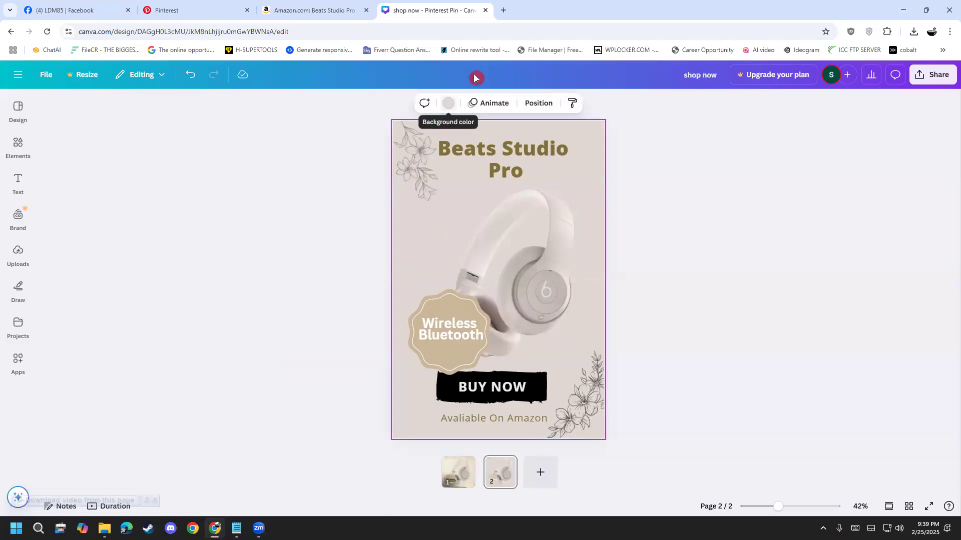
drag(451, 109, 461, 93)
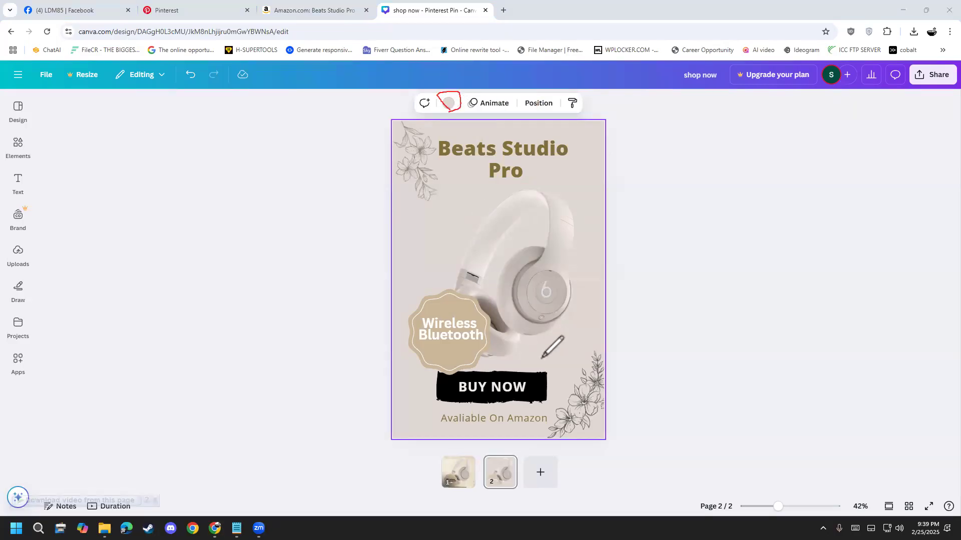
click(865, 248)
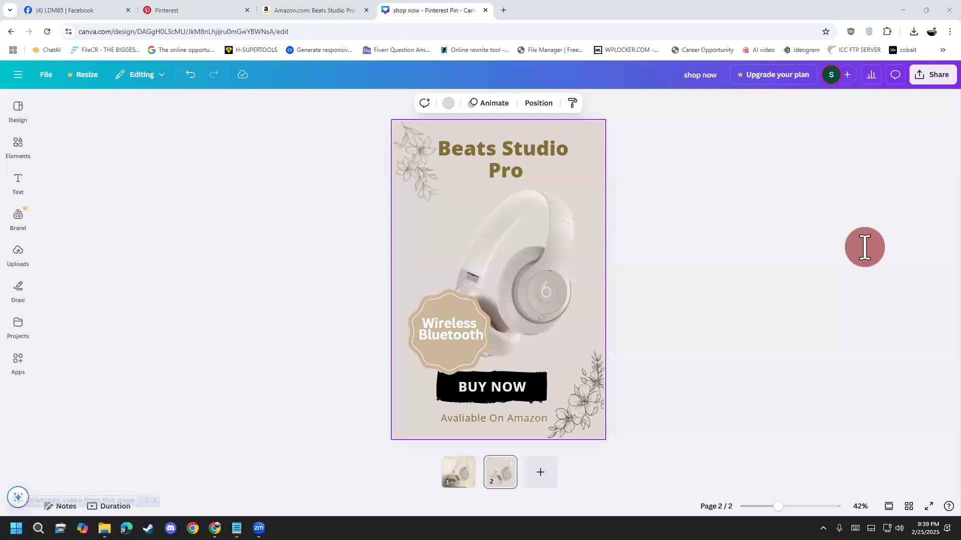
click(687, 199)
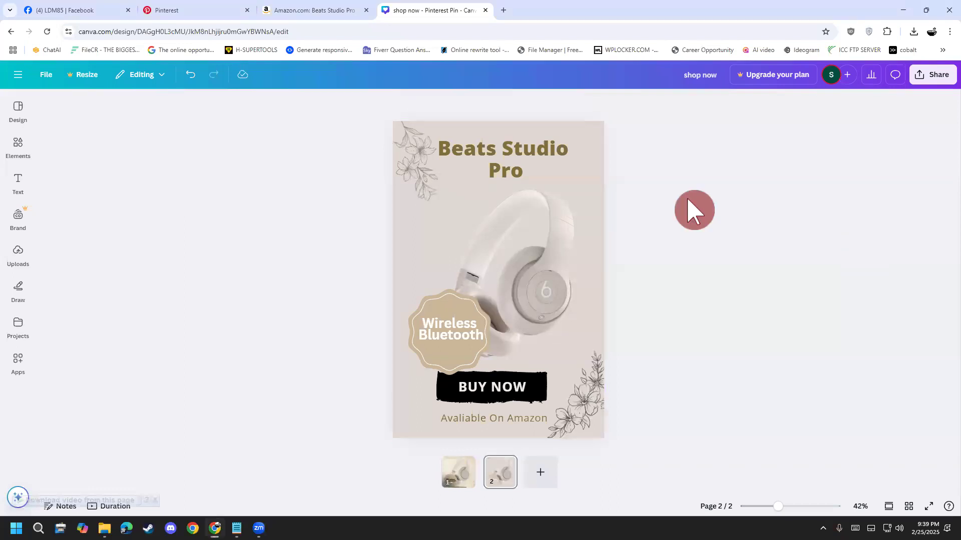
- Compare the pin designs on page 1 and page 2 by switching between them
click(461, 470)
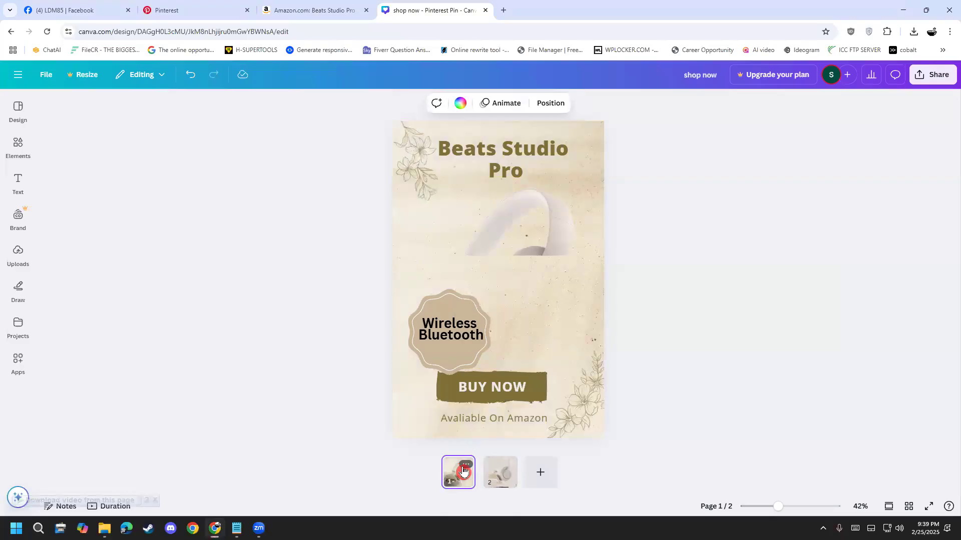
click(493, 474)
click(472, 478)
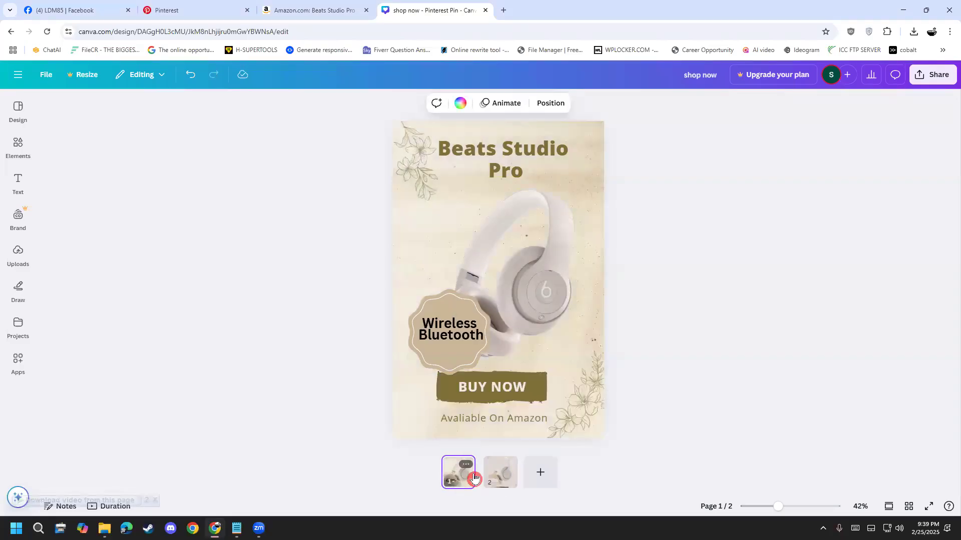
click(506, 480)
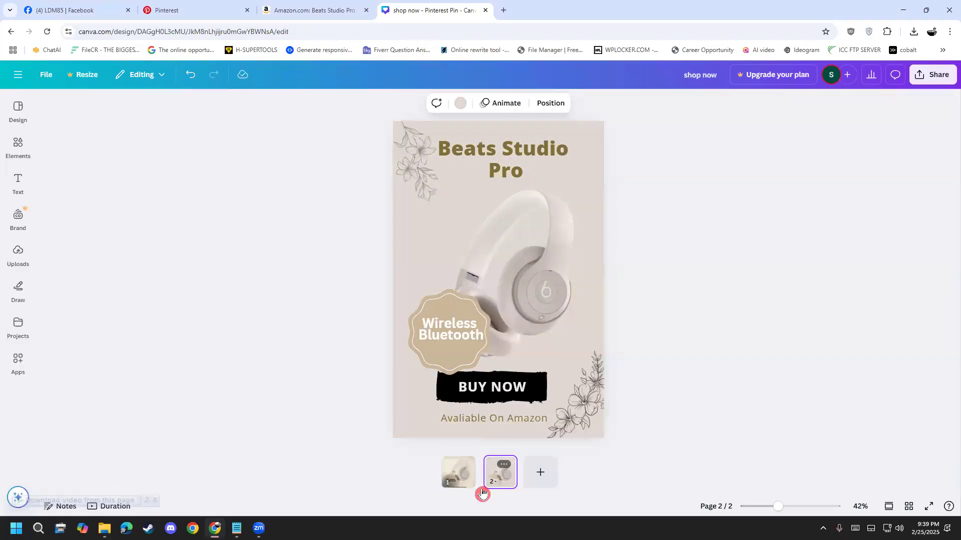
click(463, 488)
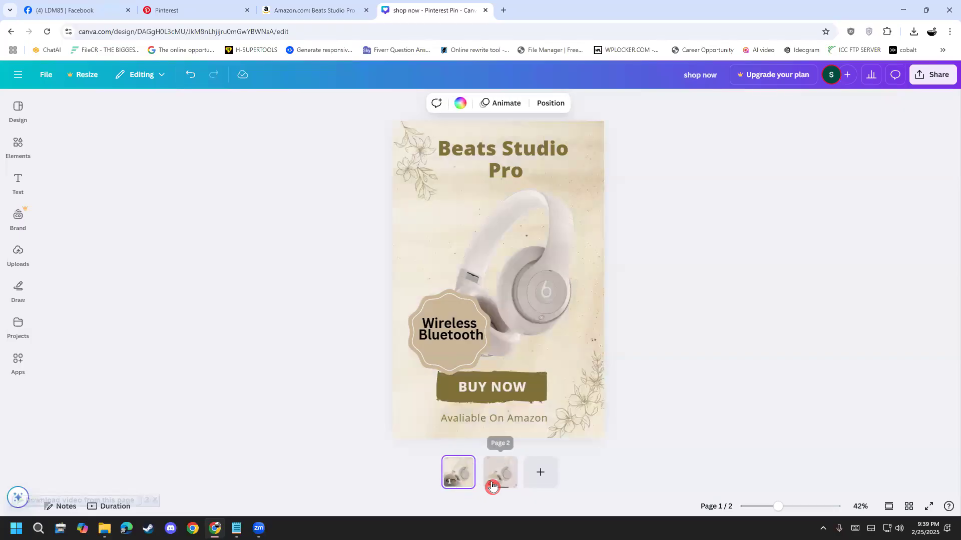
click(490, 485)
click(466, 483)
click(496, 488)
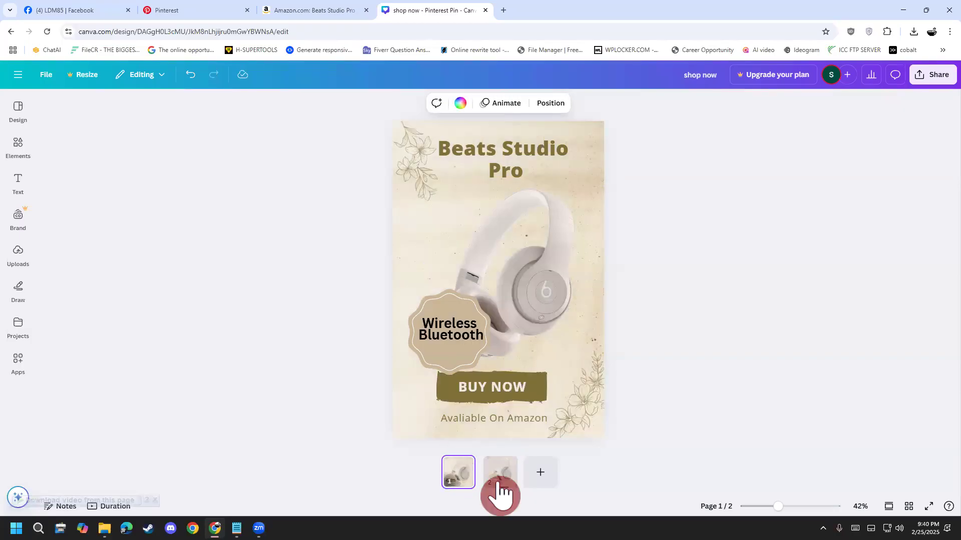
click(465, 484)
click(500, 478)
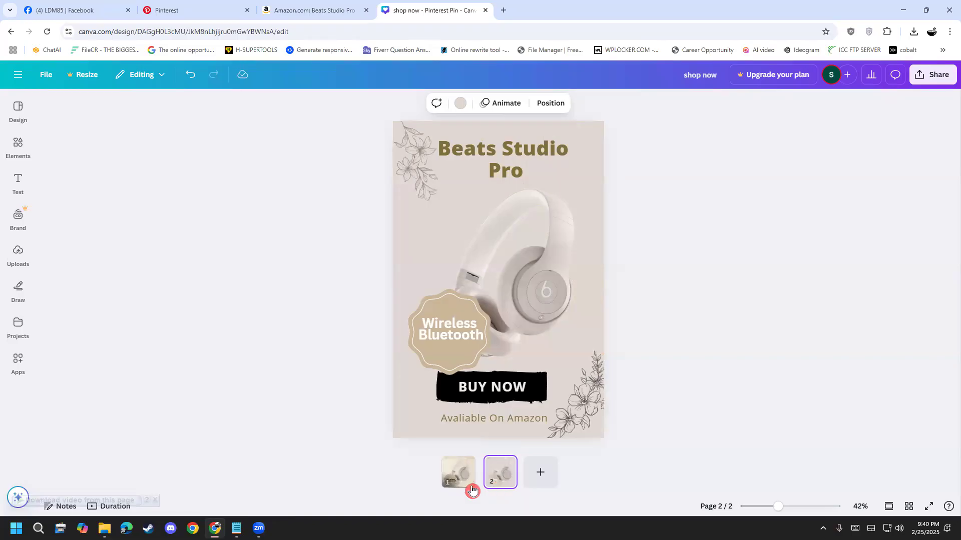
click(470, 487)
click(492, 489)
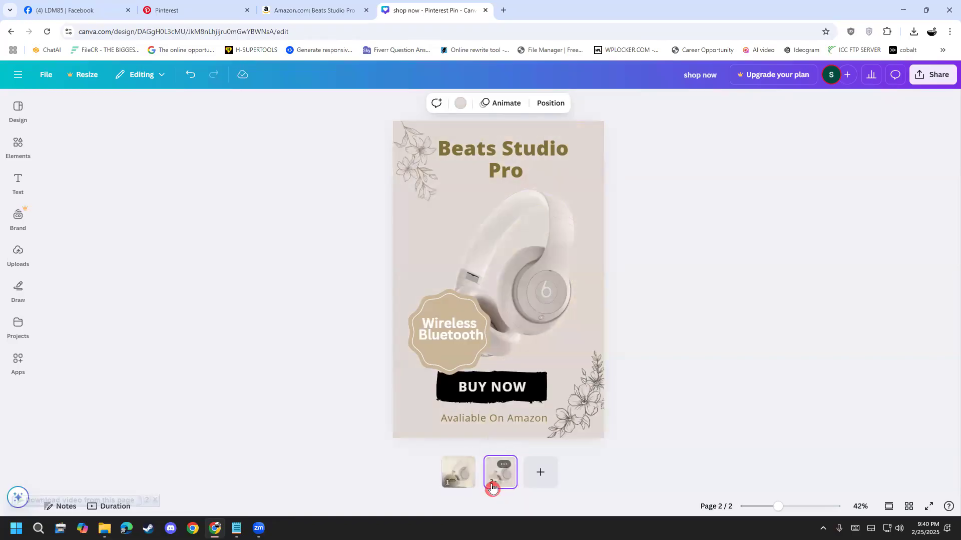
- Duplicate page 1 to start another pin variation
click(470, 485)
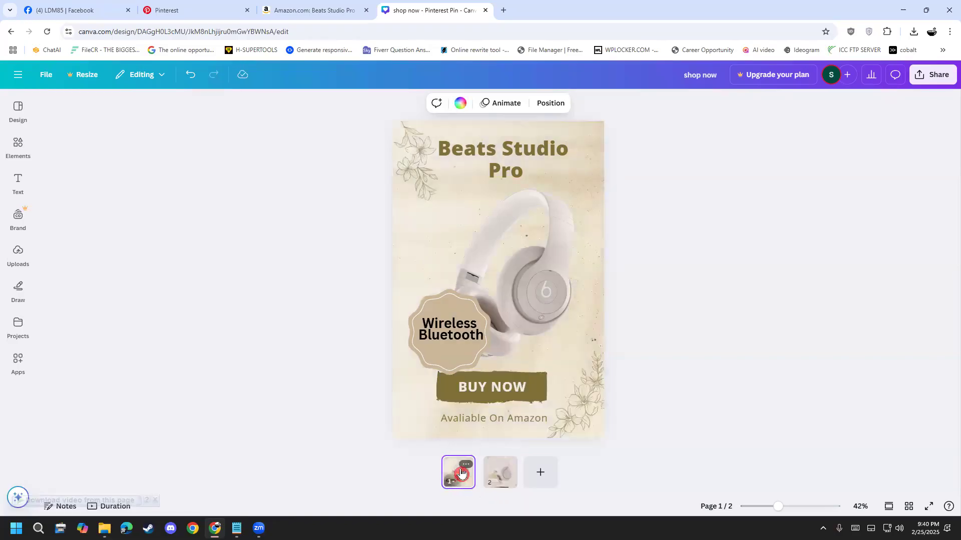
click(471, 465)
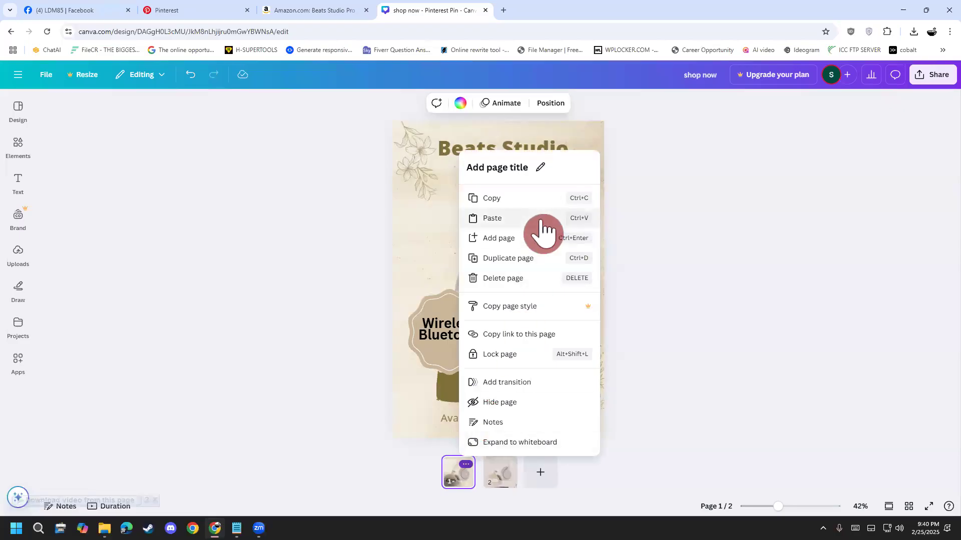
click(539, 261)
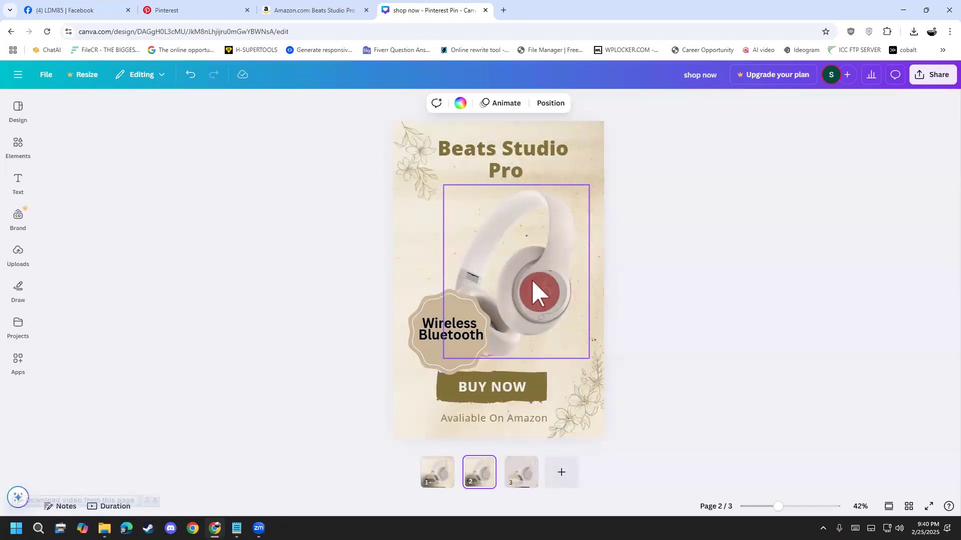
- Reduce the "Beats Studio Pro" heading's font size to 53.7 on the duplicated page
click(522, 151)
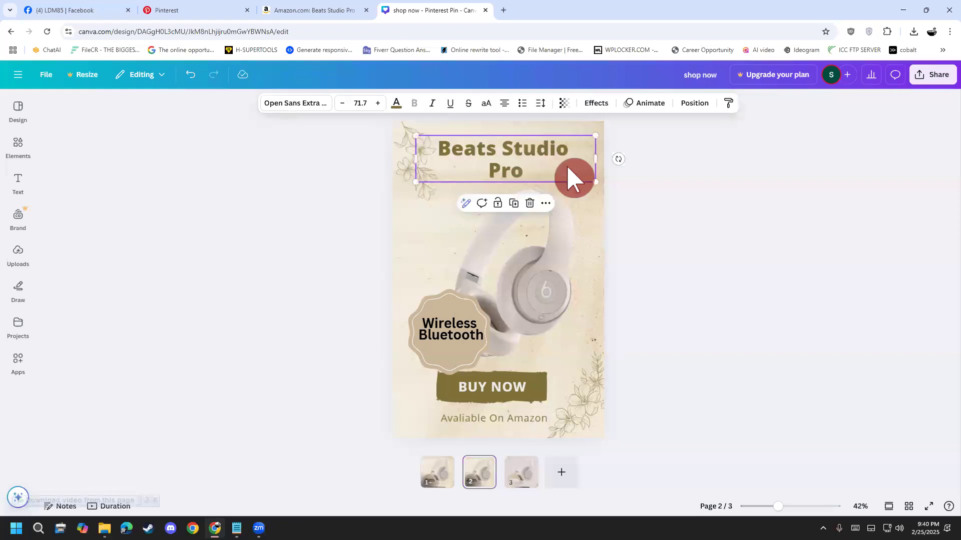
double_click(531, 168)
click(530, 168)
drag(531, 168, 421, 142)
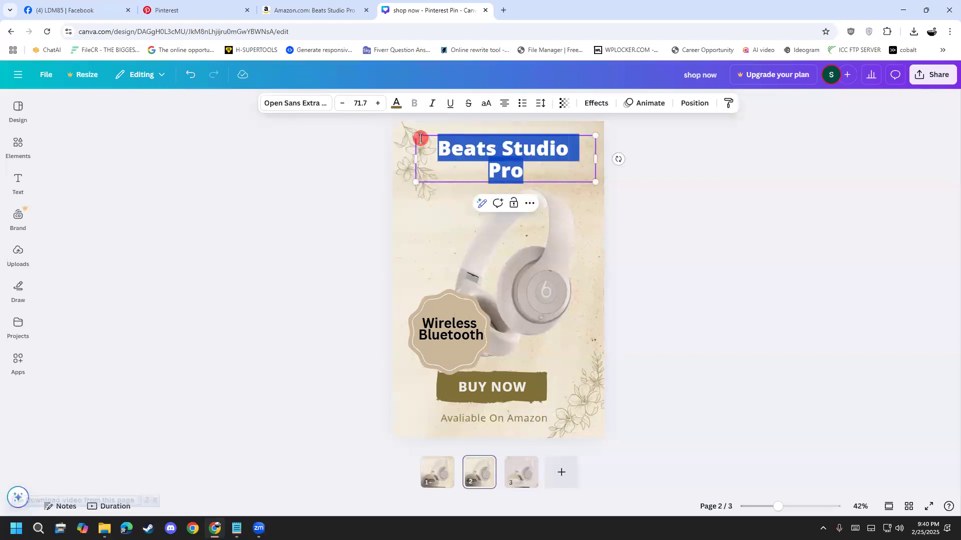
click(344, 107)
click(345, 107)
click(344, 107)
click(344, 108)
click(345, 107)
click(345, 107)
click(344, 107)
click(344, 107)
double_click(344, 107)
double_click(345, 107)
double_click(344, 107)
triple_click(344, 107)
click(344, 107)
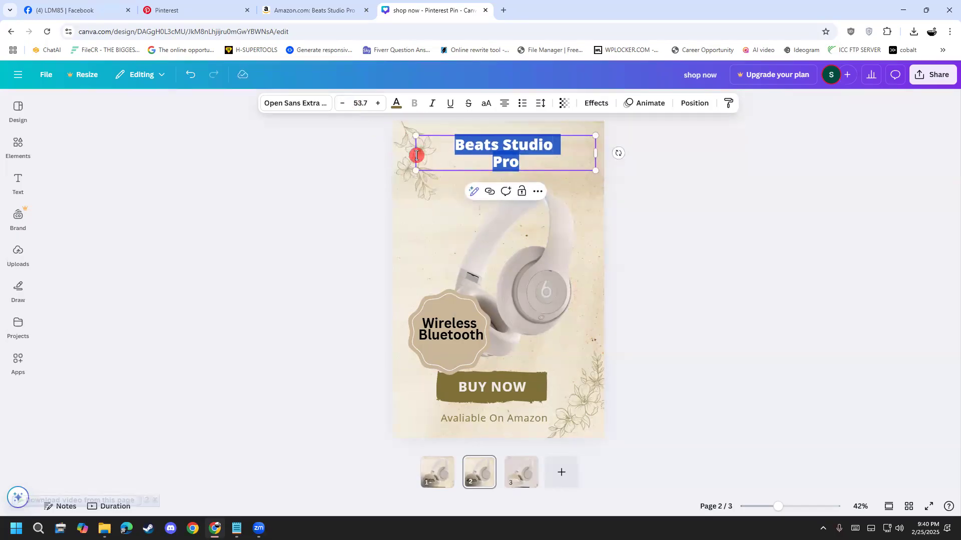
- Widen the heading's text box and put "Beats Studio Pro" on a single line
mouse_move(389, 159)
mouse_down()
mouse_move(350, 156)
mouse_move(377, 157)
mouse_up()
click(472, 168)
drag(479, 150, 464, 151)
click(476, 160)
key(BackSpace)
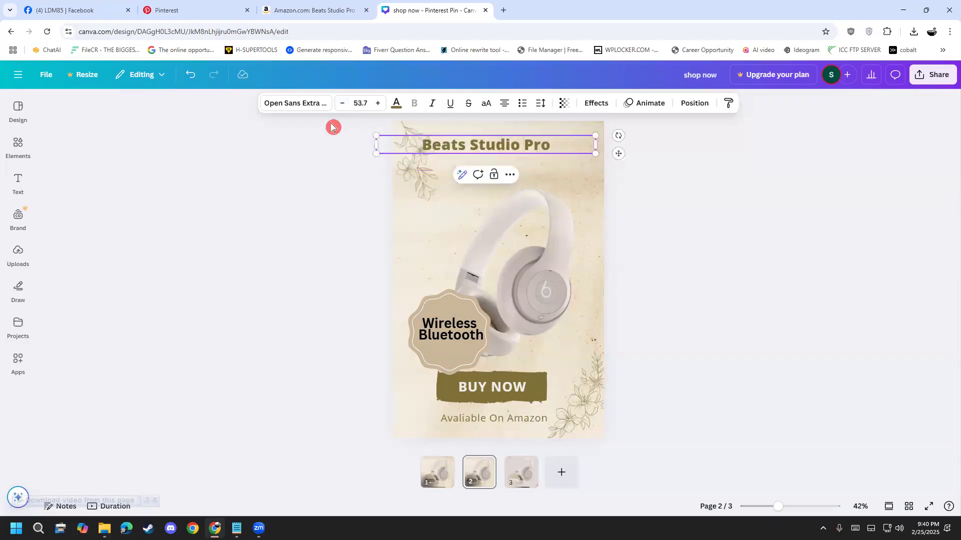
- Increase the single-line heading's font size so it spans most of the page width
click(379, 103)
click(379, 103)
click(379, 103)
click(380, 103)
click(379, 103)
click(379, 103)
click(379, 103)
click(378, 103)
click(379, 103)
click(379, 103)
click(378, 103)
click(378, 103)
click(379, 103)
- Move the "Beats Studio Pro" heading to the right so it is roughly centered across the page
click(656, 215)
click(546, 153)
mouse_move(545, 152)
mouse_down()
mouse_move(553, 140)
mouse_move(563, 155)
mouse_move(568, 141)
mouse_move(564, 151)
mouse_up()
click(673, 322)
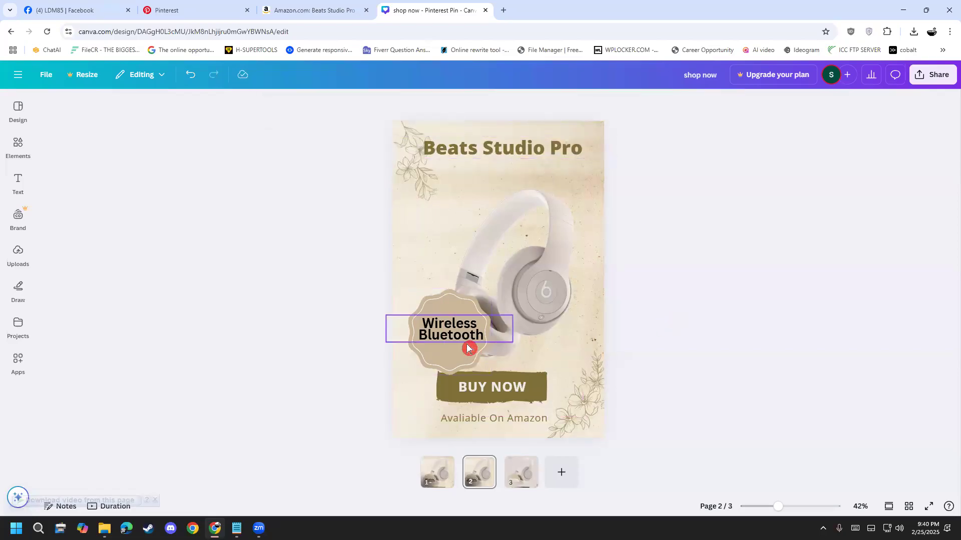
- Move the "Avaliable On Amazon" text from below BUY NOW to directly beneath the heading
click(513, 384)
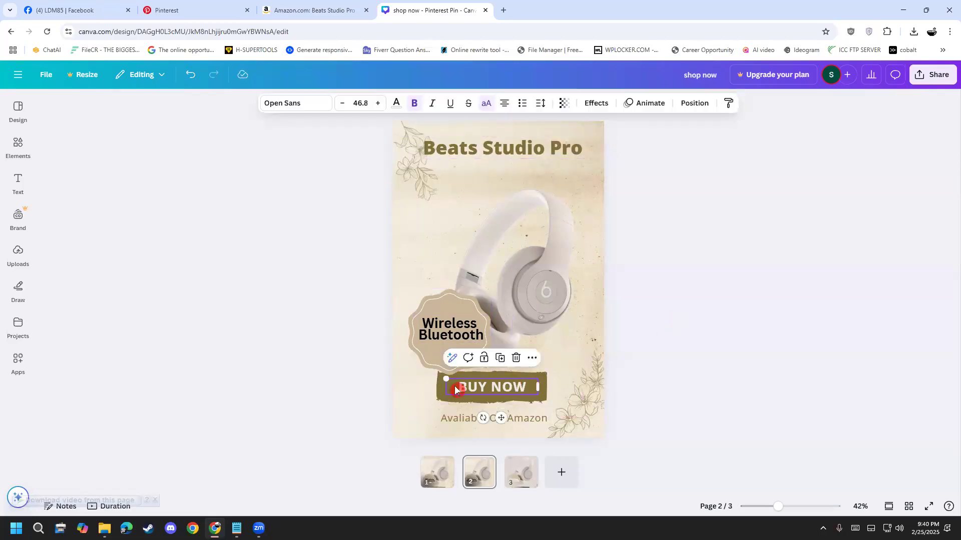
click(456, 416)
drag(459, 419, 469, 166)
- Move the brush-stroke banner and its BUY NOW text from the lower page to directly beneath "Avaliable On Amazon"
click(489, 396)
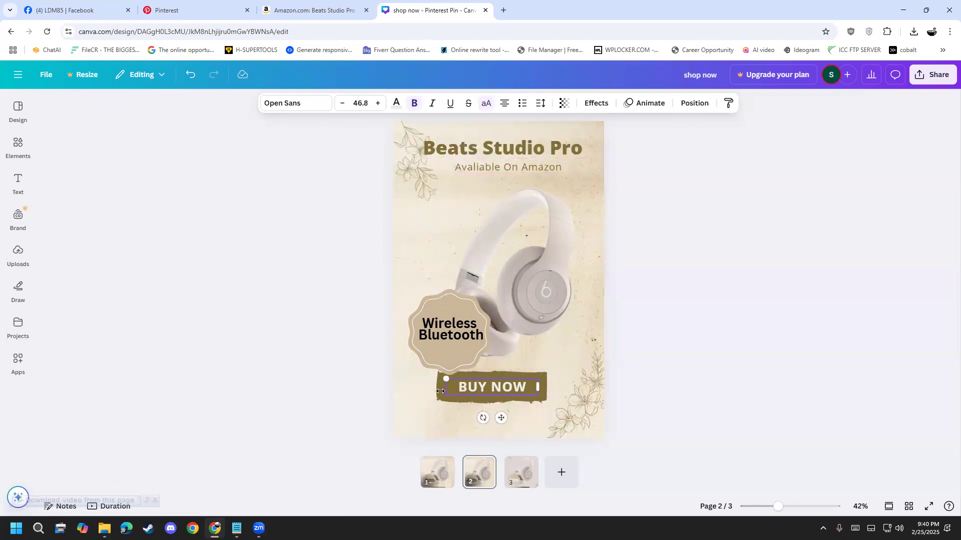
drag(440, 395, 451, 189)
drag(500, 388, 488, 192)
- Lower the headphones image into the bottom half of the page and move the badge with its "Wireless Bluetooth" text up beside the headband
drag(546, 278, 550, 339)
click(436, 345)
drag(431, 343, 431, 272)
drag(440, 326, 437, 262)
click(558, 332)
drag(558, 333, 516, 320)
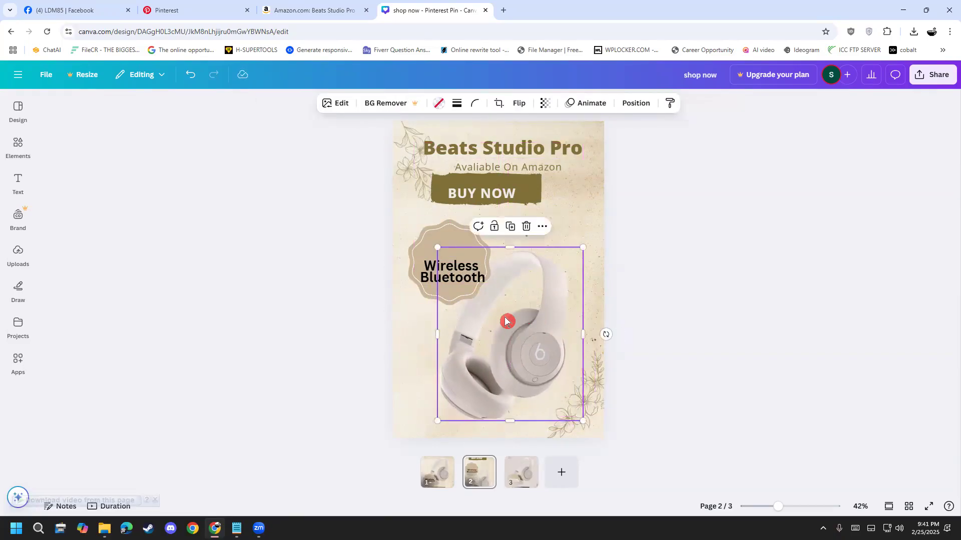
- Shift the BUY NOW banner and text slightly right and down so they are centered, and lower the "Beats Studio Pro" heading slightly
click(537, 195)
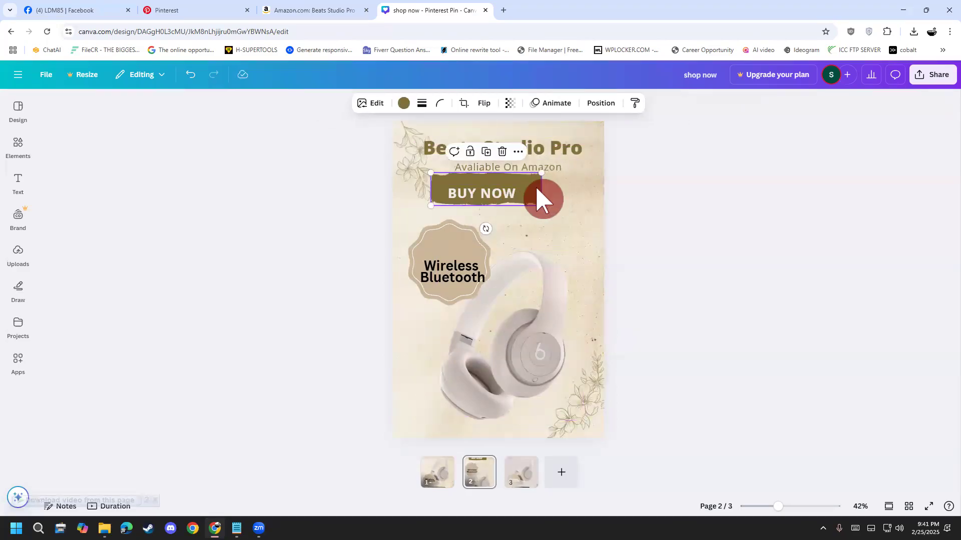
mouse_move(537, 189)
mouse_down()
mouse_move(549, 217)
mouse_move(547, 192)
mouse_move(508, 206)
mouse_move(492, 194)
mouse_move(502, 197)
mouse_move(495, 206)
mouse_move(557, 218)
mouse_move(526, 201)
mouse_up()
click(487, 193)
drag(540, 157, 541, 152)
drag(537, 163, 539, 165)
- Shift the floral drawing in the page's lower-right corner inward and enlarge it
drag(588, 397, 575, 397)
drag(599, 345, 608, 323)
- Move the "Wireless Bluetooth" text slightly left, re-center the badge behind it, and nudge the headphones slightly left and down
click(448, 274)
click(449, 228)
drag(450, 230, 427, 274)
click(375, 290)
click(535, 350)
drag(534, 349, 530, 355)
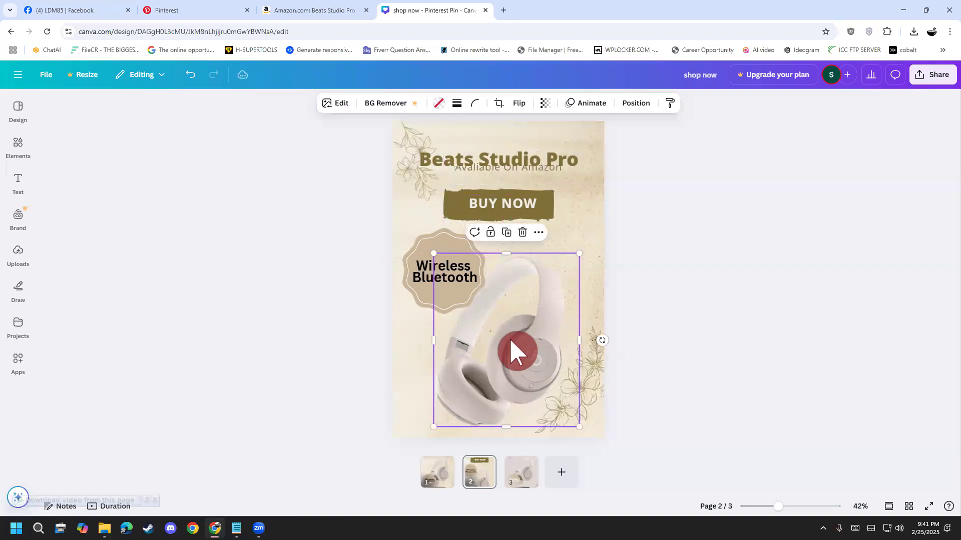
click(630, 281)
- Separate the overlapping titles by moving "Avaliable On Amazon" slightly down and the "Beats Studio Pro" heading slightly up
click(492, 172)
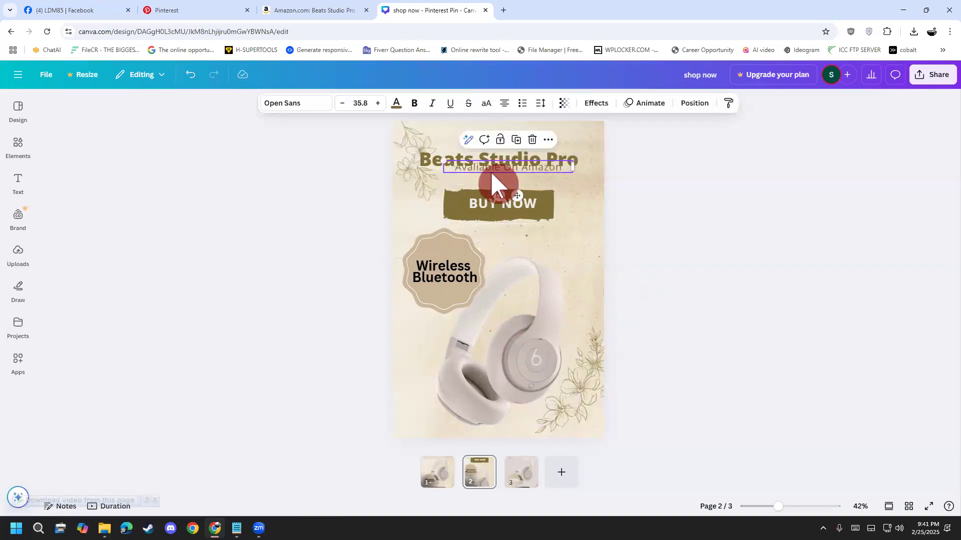
drag(492, 172, 484, 182)
click(557, 166)
drag(557, 165, 551, 153)
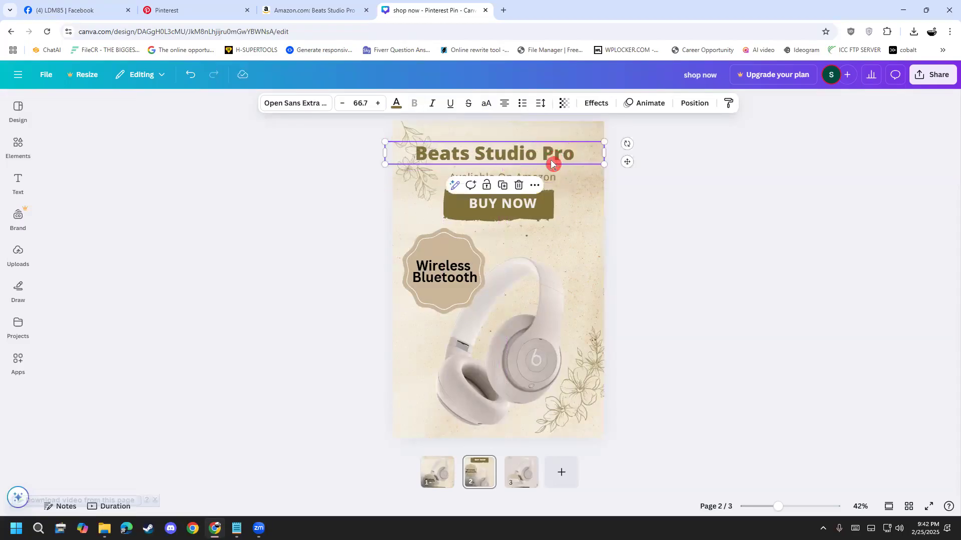
- Fine-tune the BUY NOW banner's position behind its text and raise the headphones slightly toward the badge
click(532, 209)
click(514, 222)
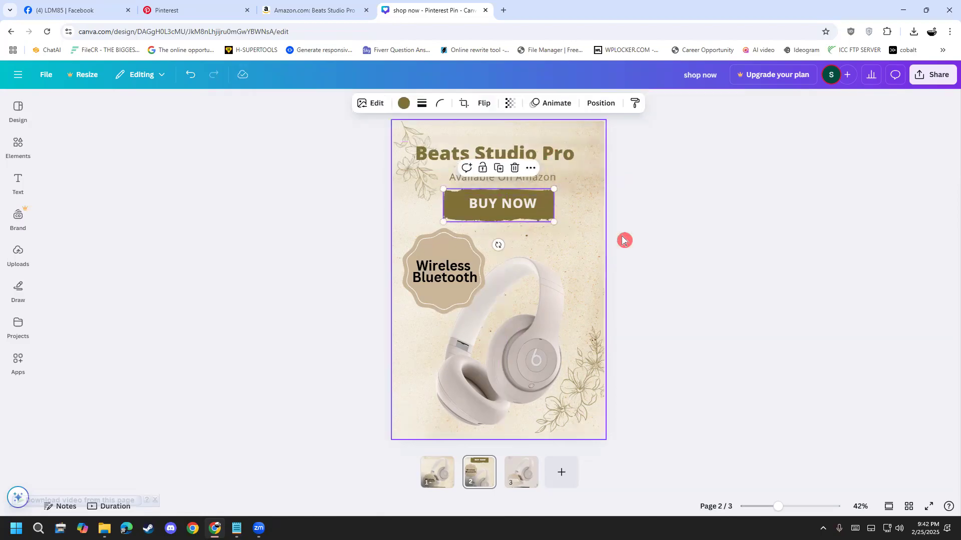
drag(548, 203, 553, 208)
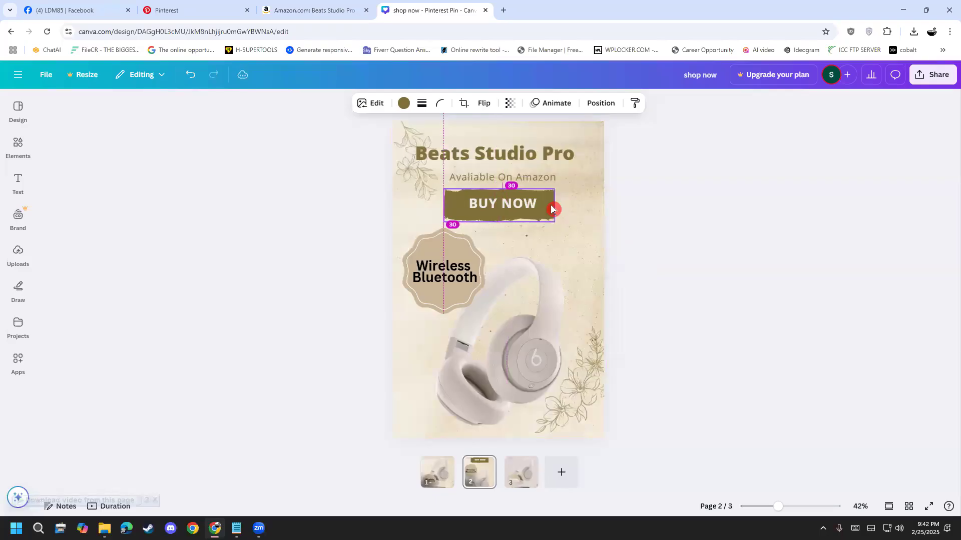
click(611, 202)
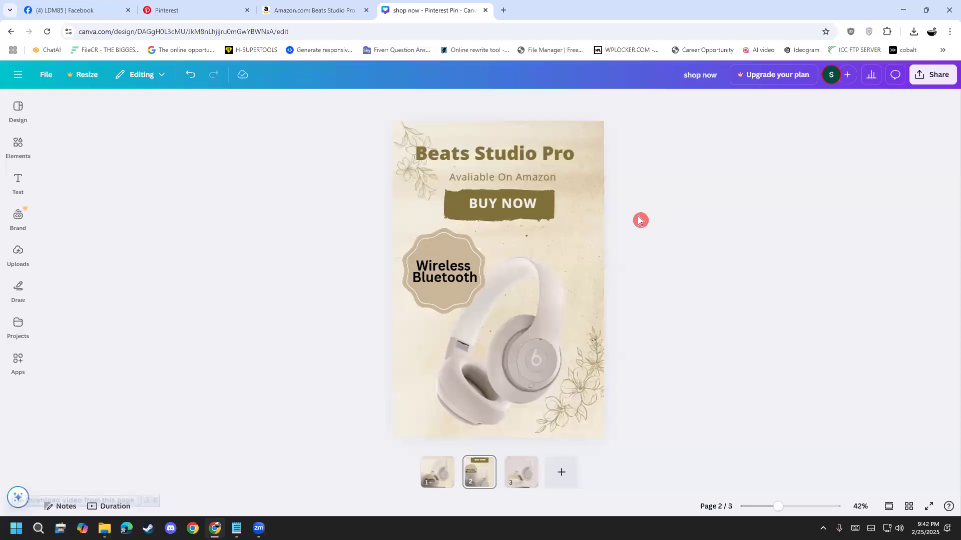
mouse_move(531, 338)
mouse_down()
mouse_move(523, 338)
mouse_move(534, 328)
mouse_up()
click(390, 414)
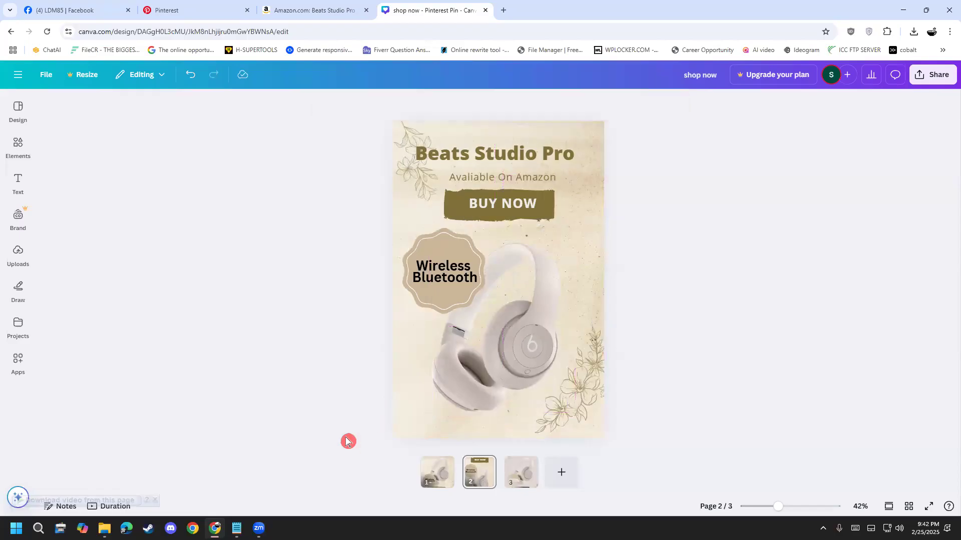
- Switch back and forth between the three pages to compare the pin variations
click(435, 470)
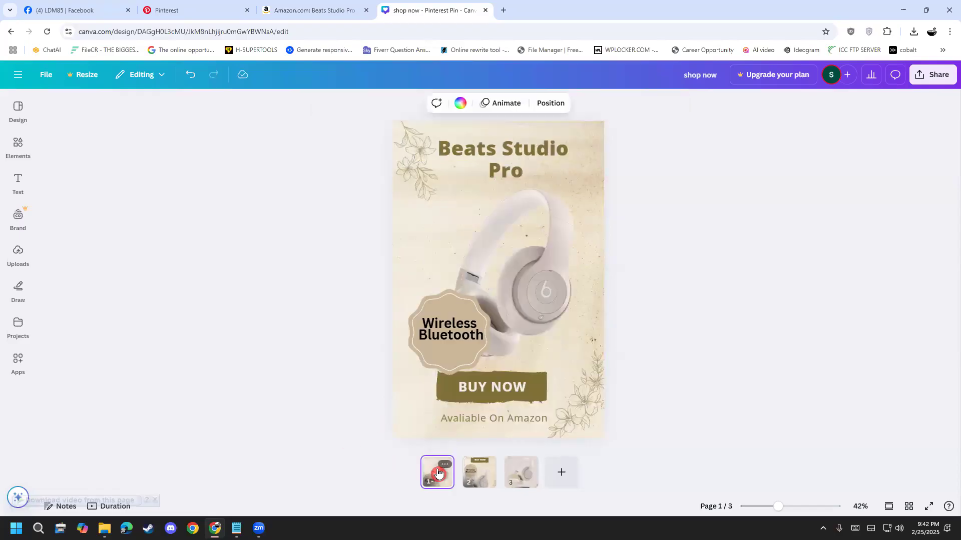
click(478, 488)
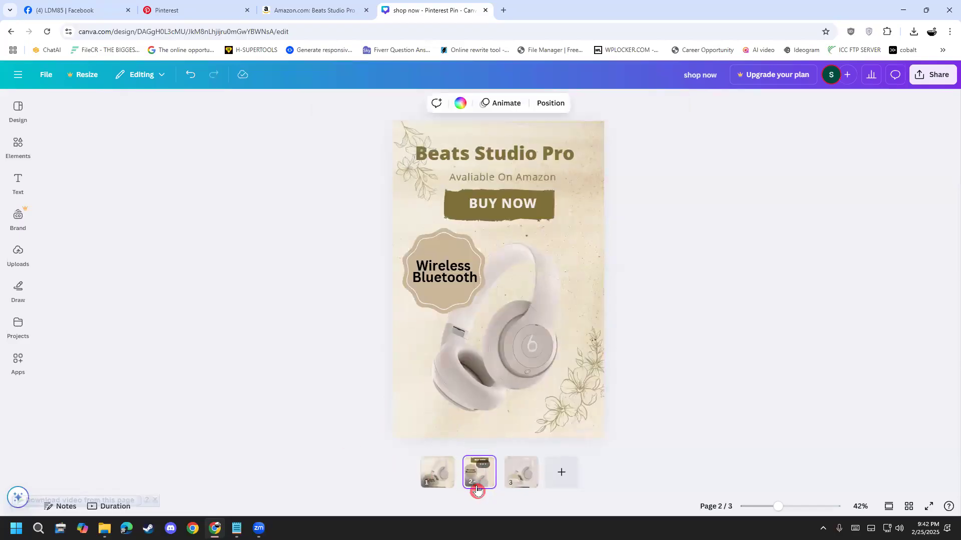
click(518, 480)
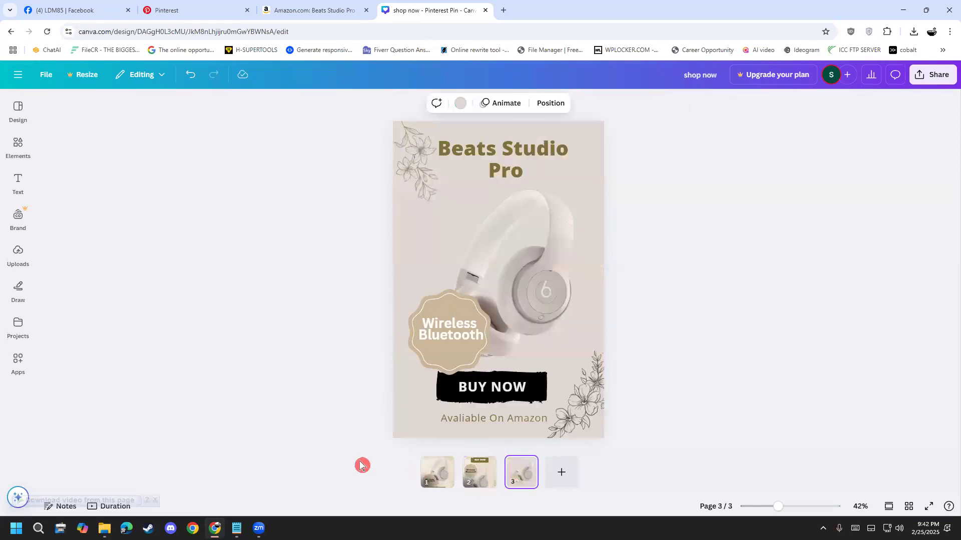
click(433, 479)
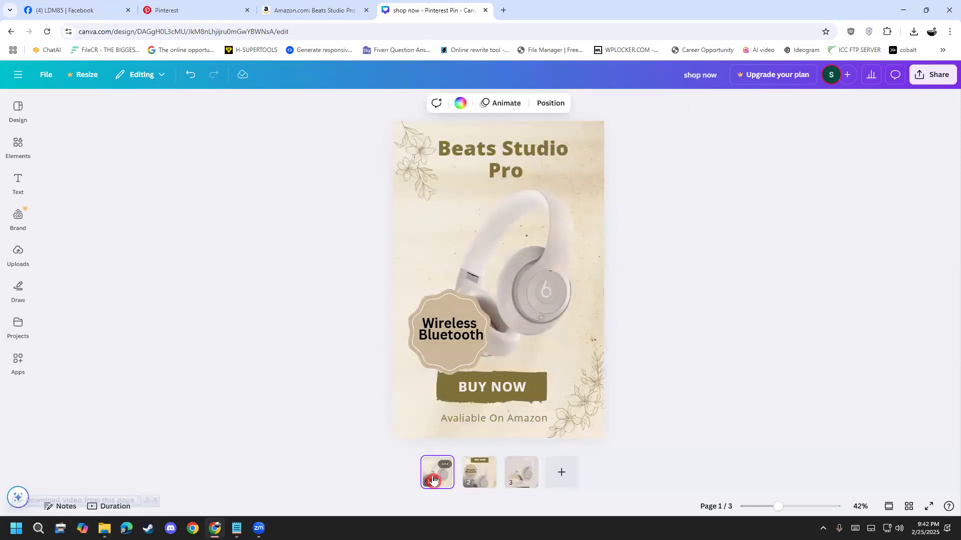
click(477, 473)
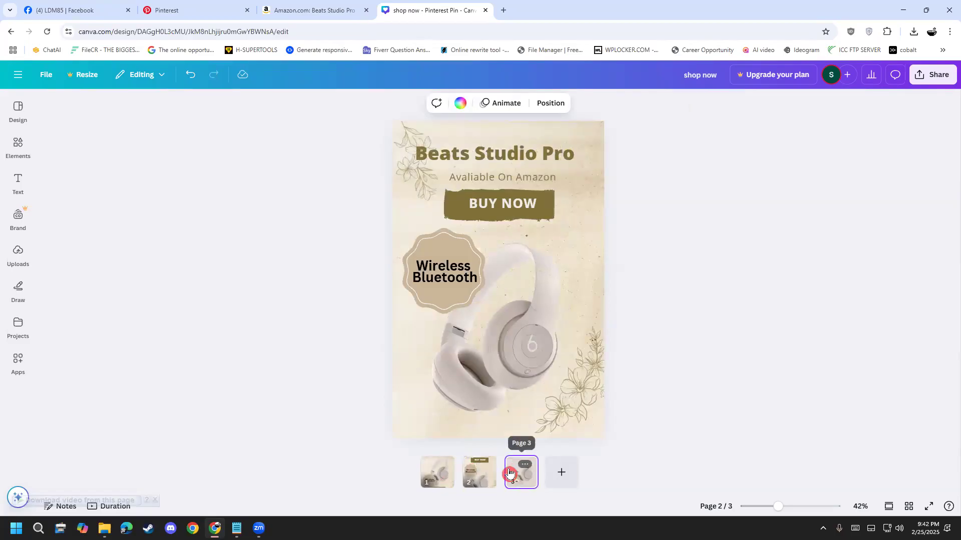
click(519, 473)
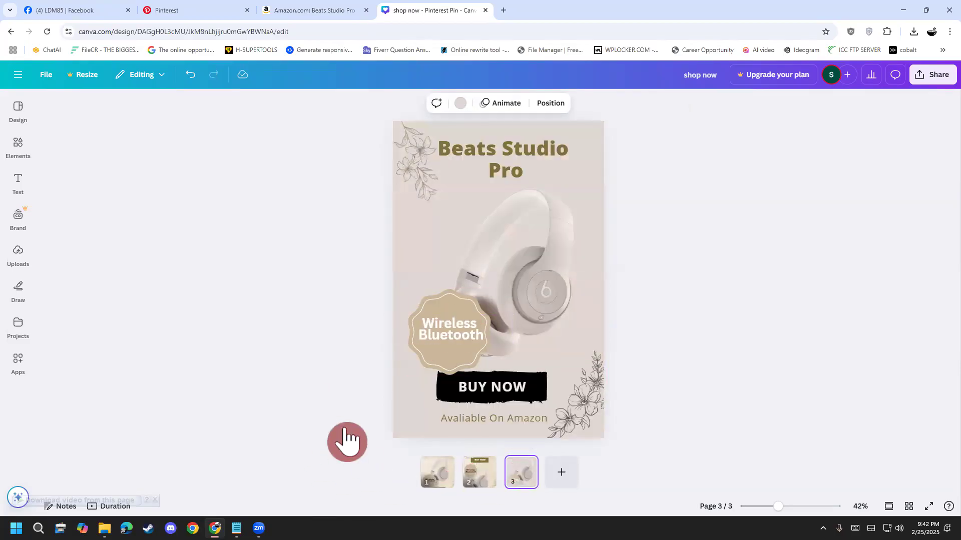
click(428, 476)
click(478, 474)
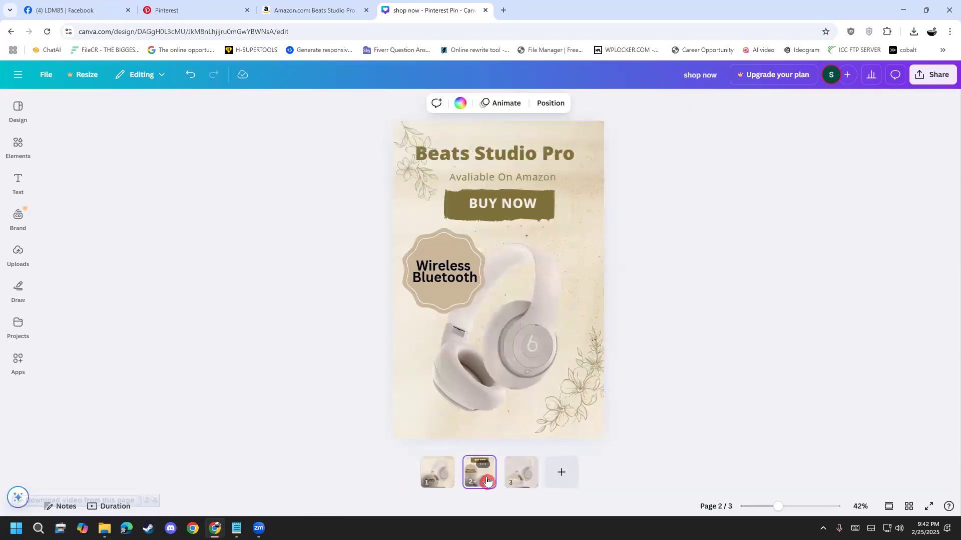
click(513, 482)
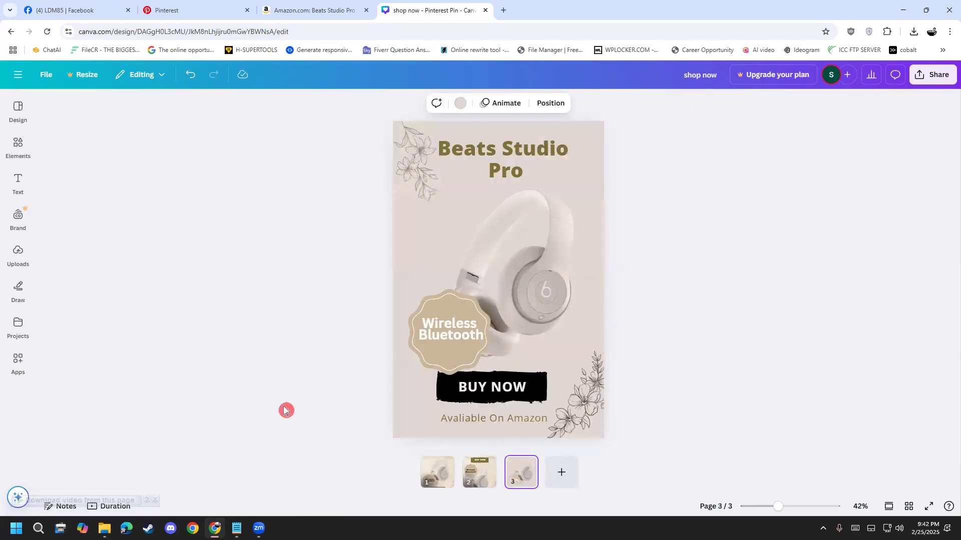
click(438, 472)
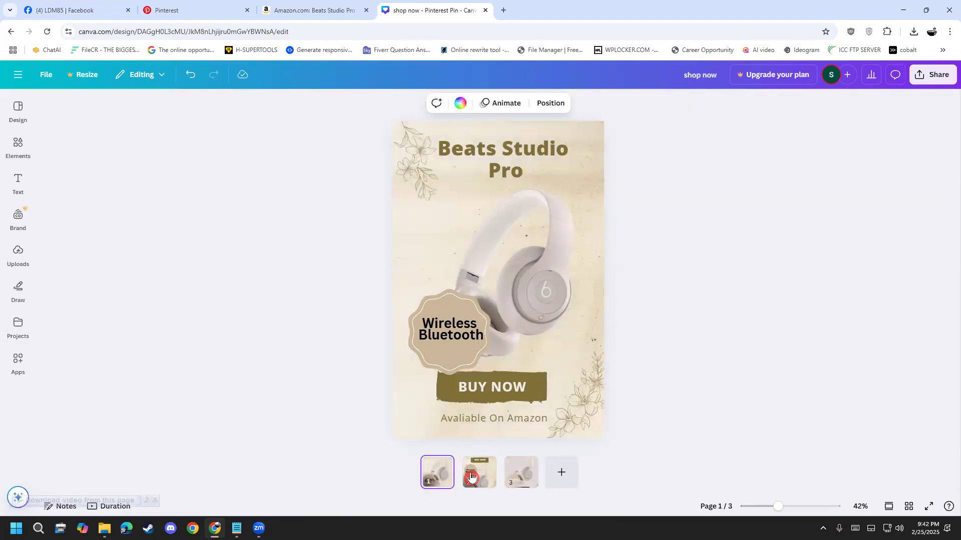
click(473, 476)
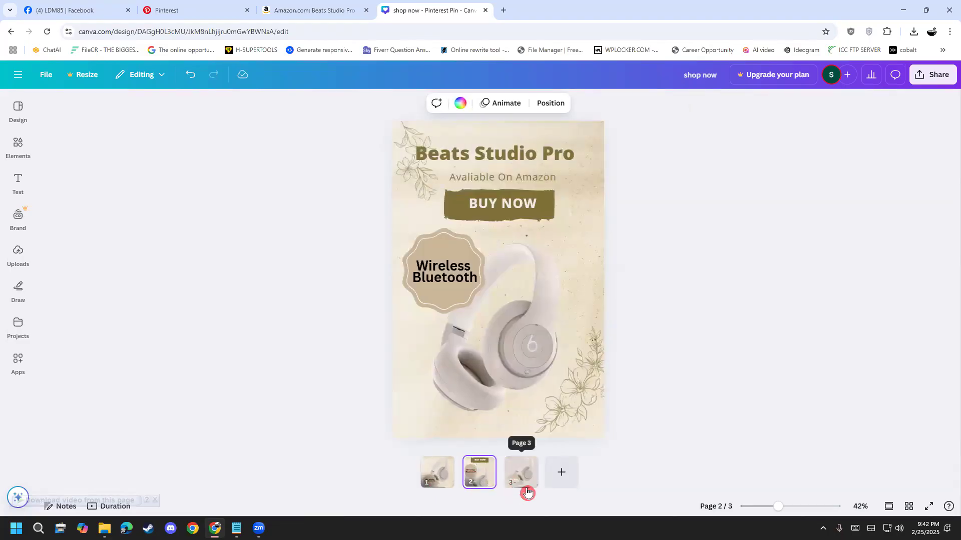
click(524, 485)
click(436, 478)
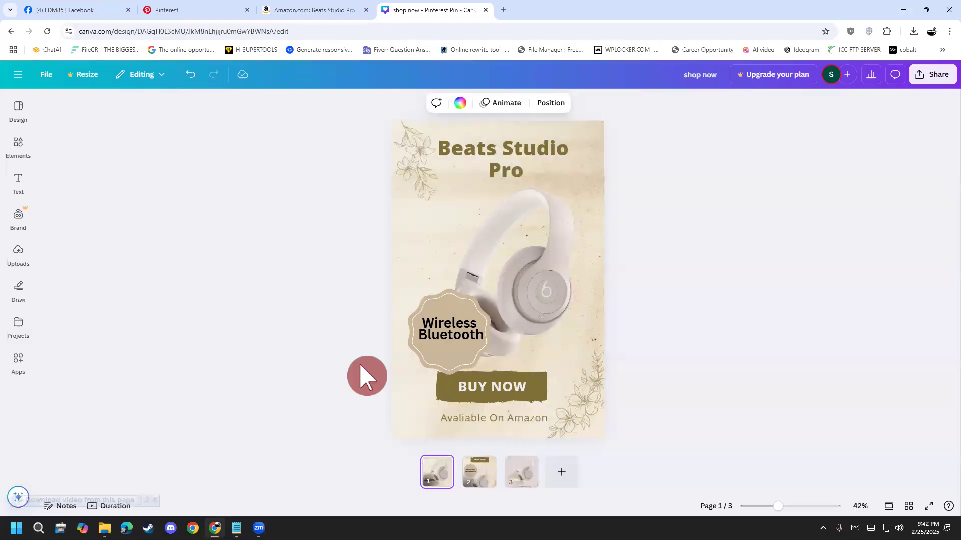
click(475, 477)
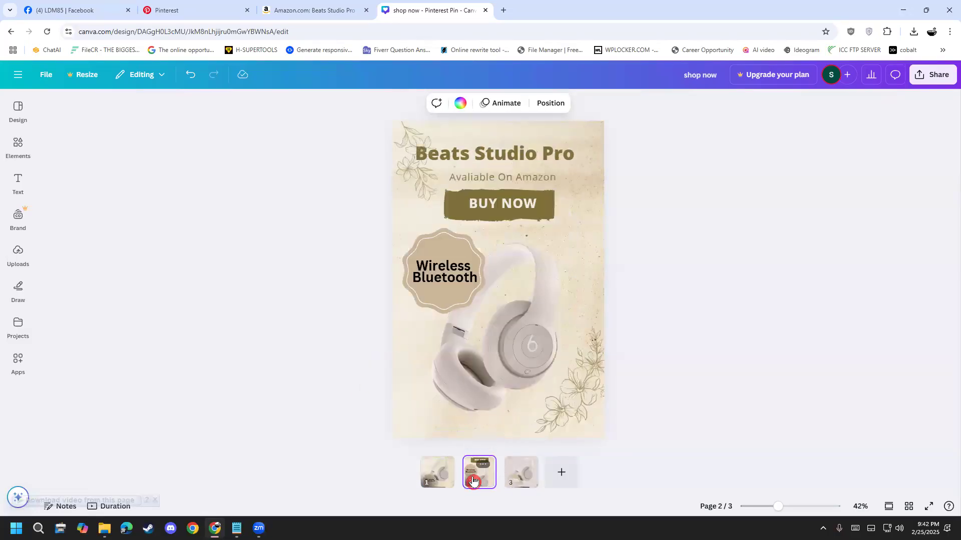
- On page 3, move the "Wireless Bluetooth" text down slightly so it is vertically centered on the badge
click(518, 475)
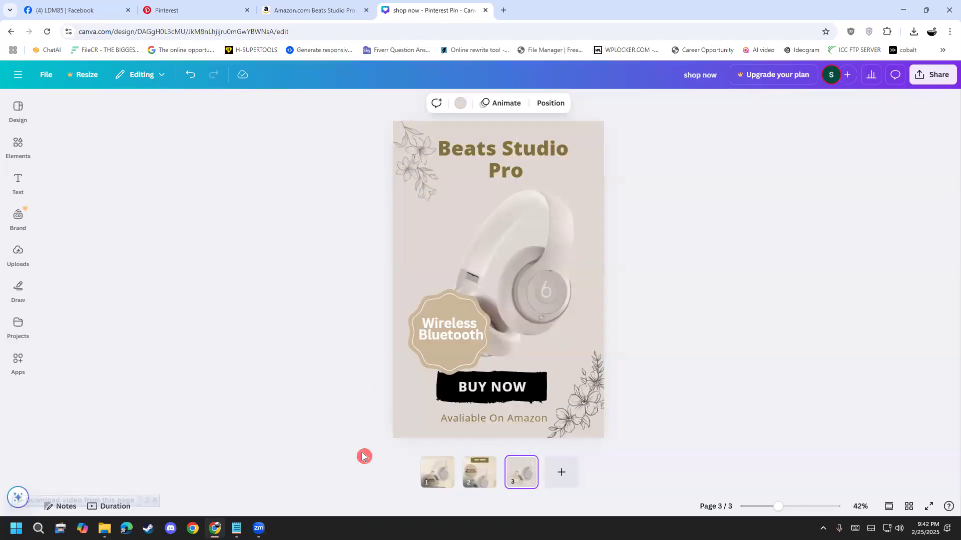
drag(437, 323, 438, 327)
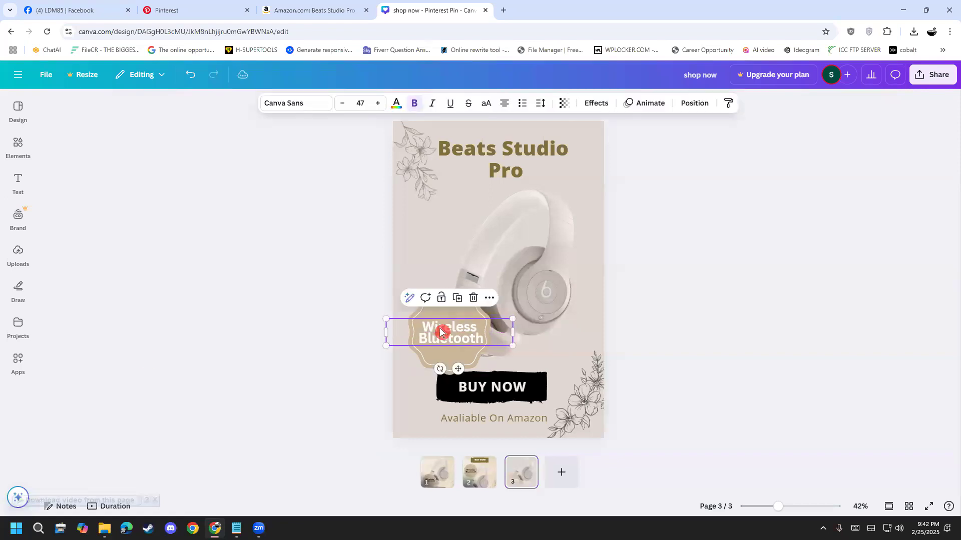
click(271, 398)
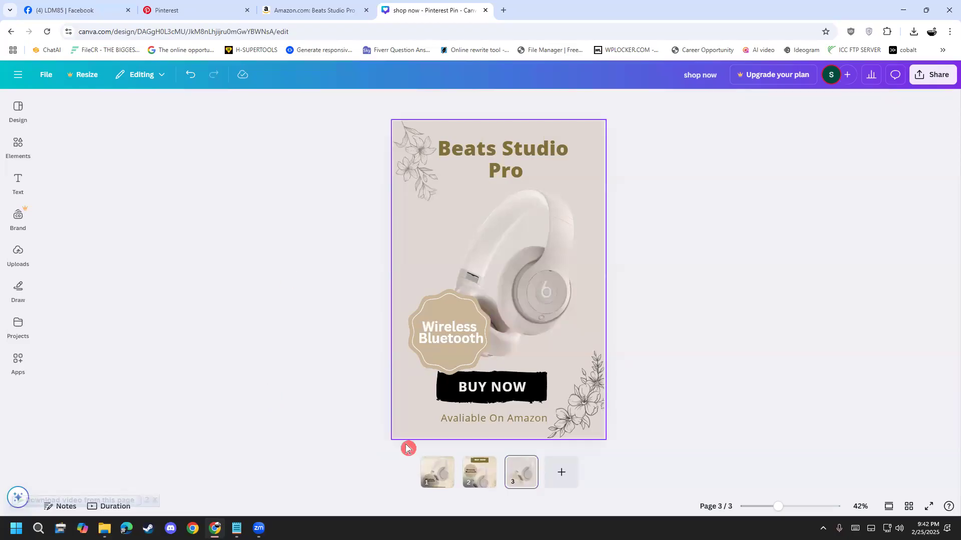
- Duplicate page 1 to add another copy of the original pin design
click(432, 470)
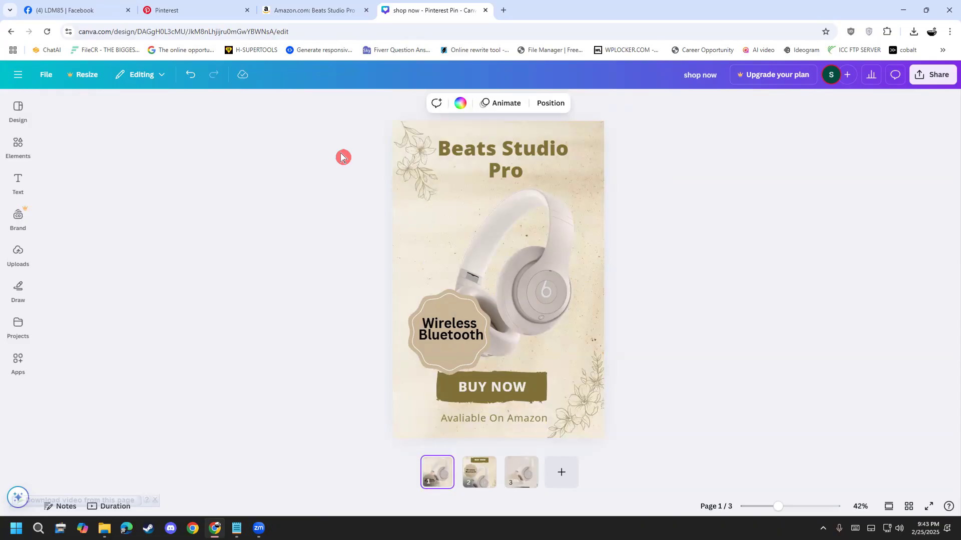
click(444, 466)
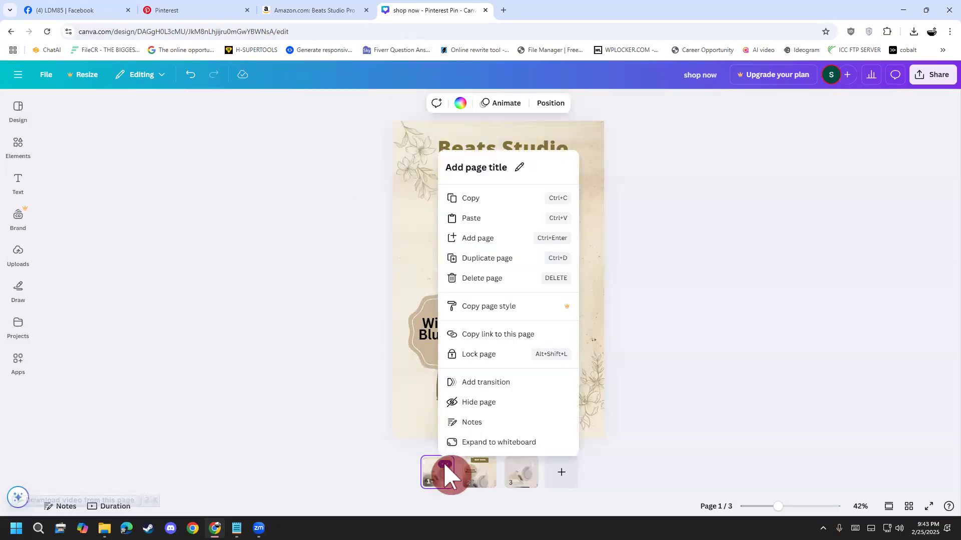
click(493, 259)
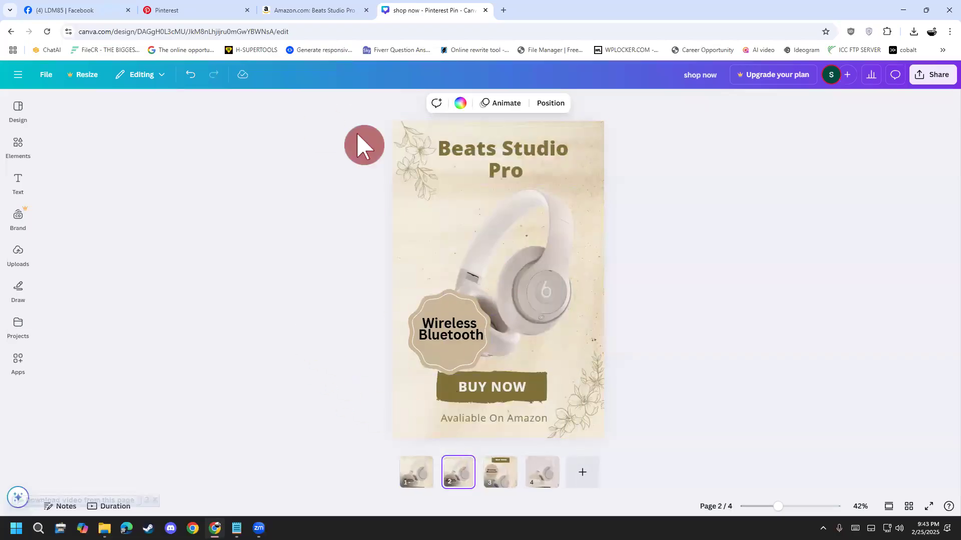
mouse_move(457, 472)
mouse_down()
mouse_move(445, 470)
mouse_move(458, 474)
mouse_up()
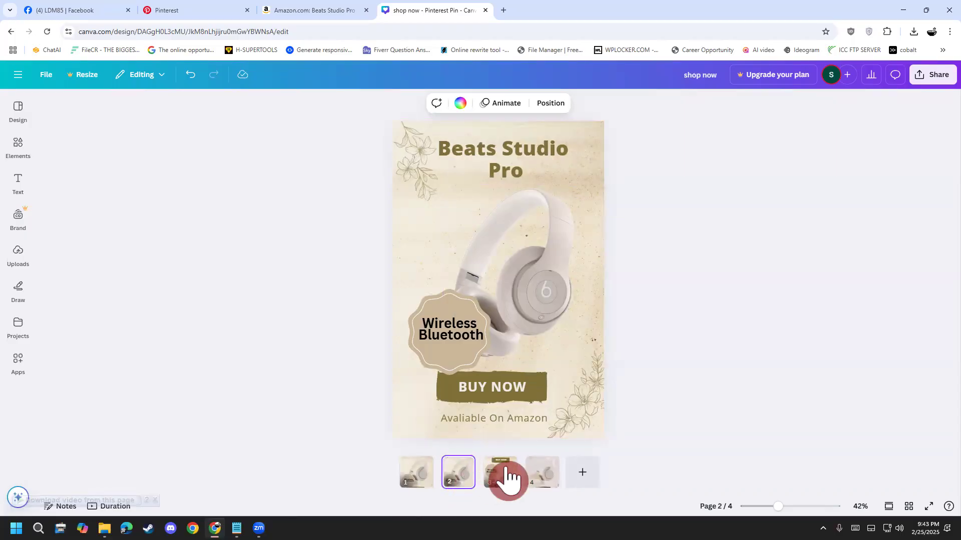
click(408, 470)
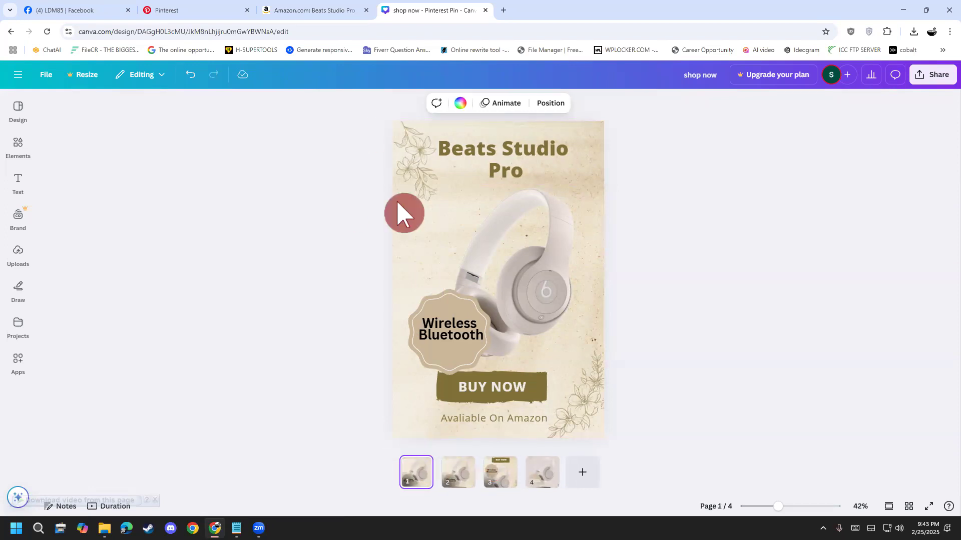
mouse_move(102, 195)
mouse_down()
mouse_move(18, 244)
mouse_move(78, 341)
mouse_move(103, 332)
mouse_up()
drag(198, 234, 150, 306)
mouse_move(171, 269)
mouse_down()
mouse_move(177, 89)
mouse_move(196, 250)
mouse_move(225, 257)
mouse_move(234, 230)
mouse_move(208, 209)
mouse_move(264, 224)
mouse_move(279, 181)
mouse_move(298, 220)
mouse_move(323, 222)
mouse_up()
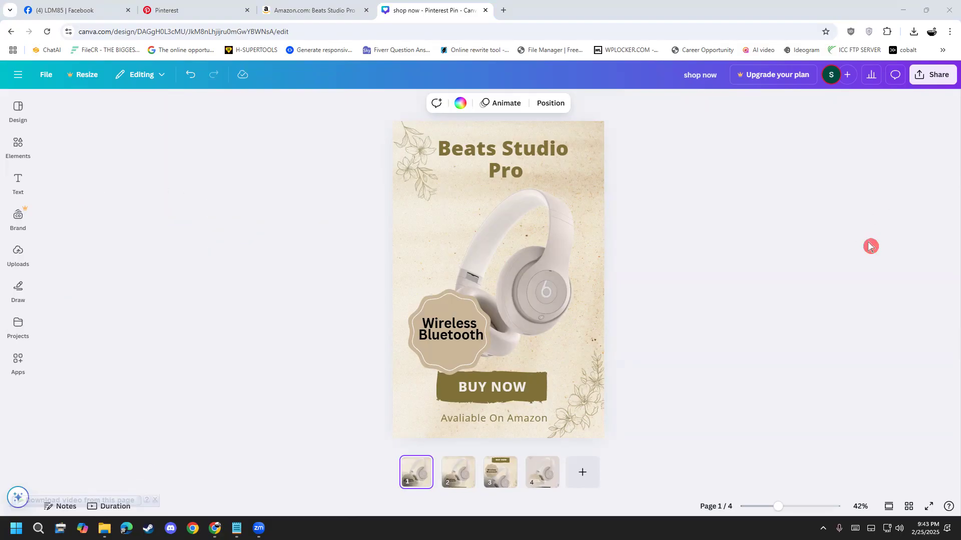
drag(333, 112, 671, 450)
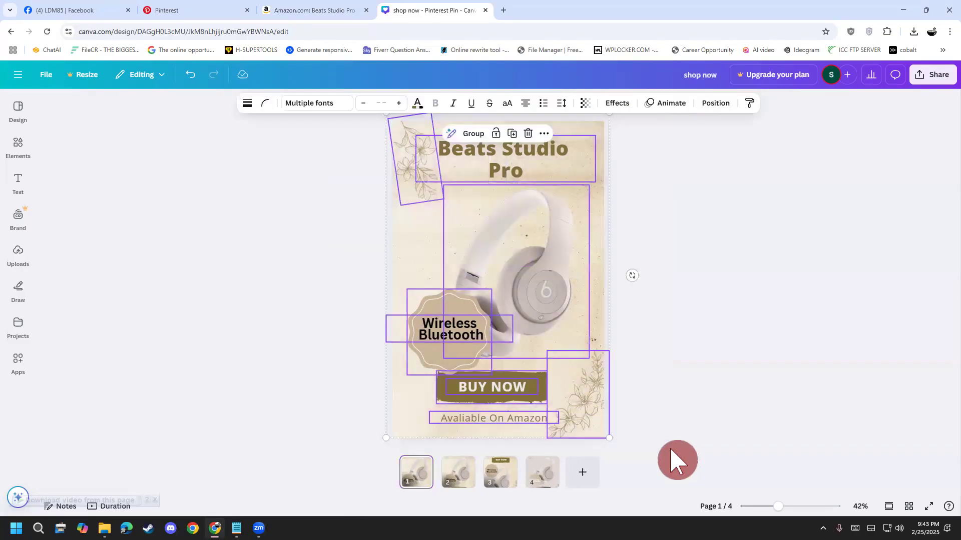
click(673, 450)
drag(324, 122, 661, 449)
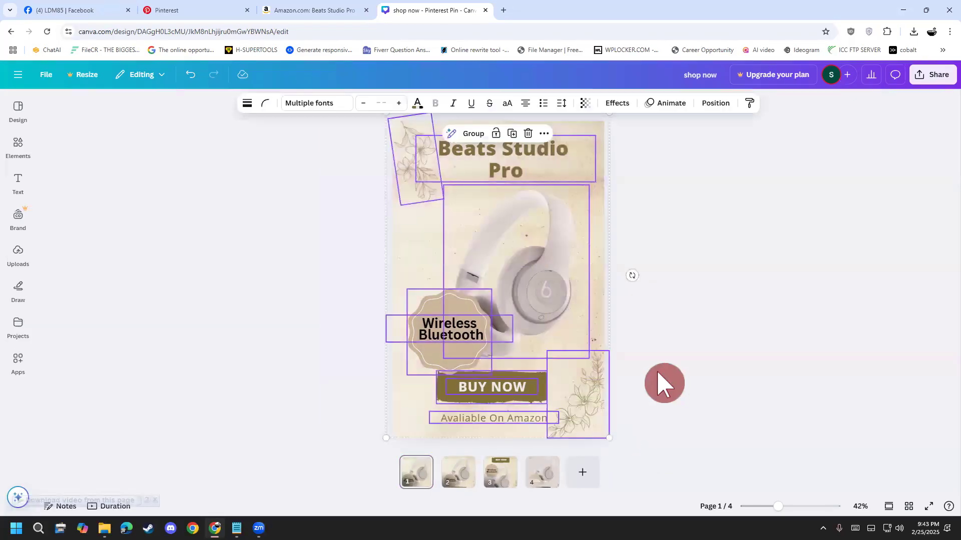
click(656, 223)
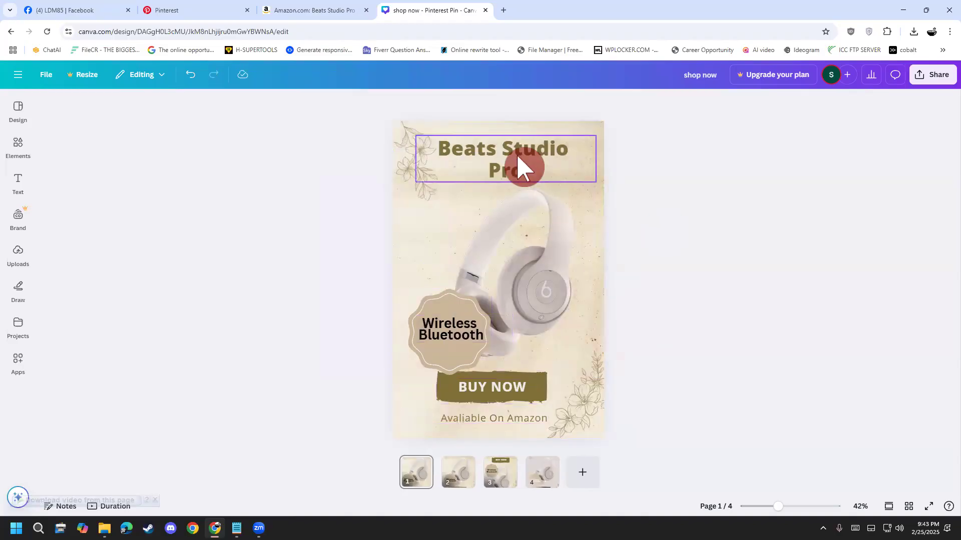
drag(359, 129, 688, 407)
click(653, 305)
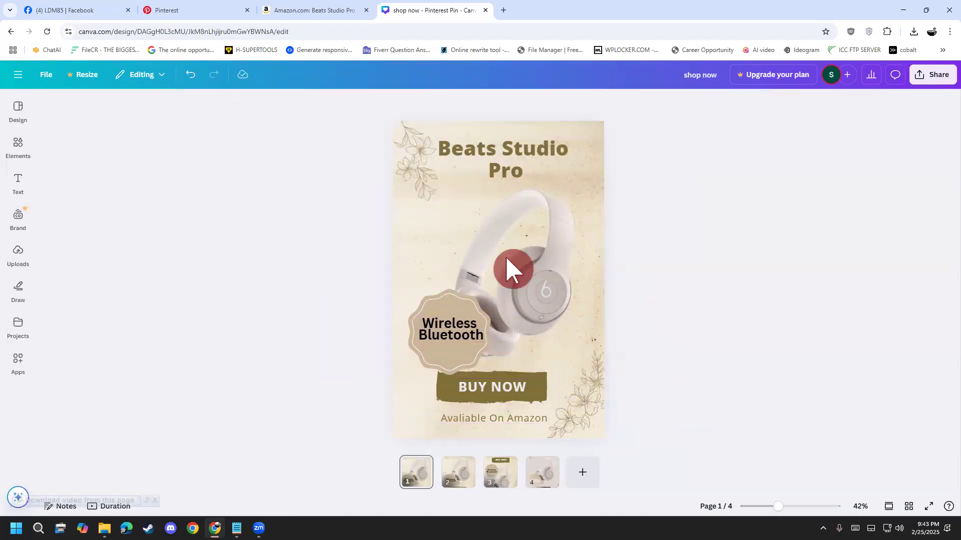
- Select the elements of page 1 one at a time to examine which parts make up the pin
drag(319, 125, 671, 423)
click(660, 359)
click(395, 144)
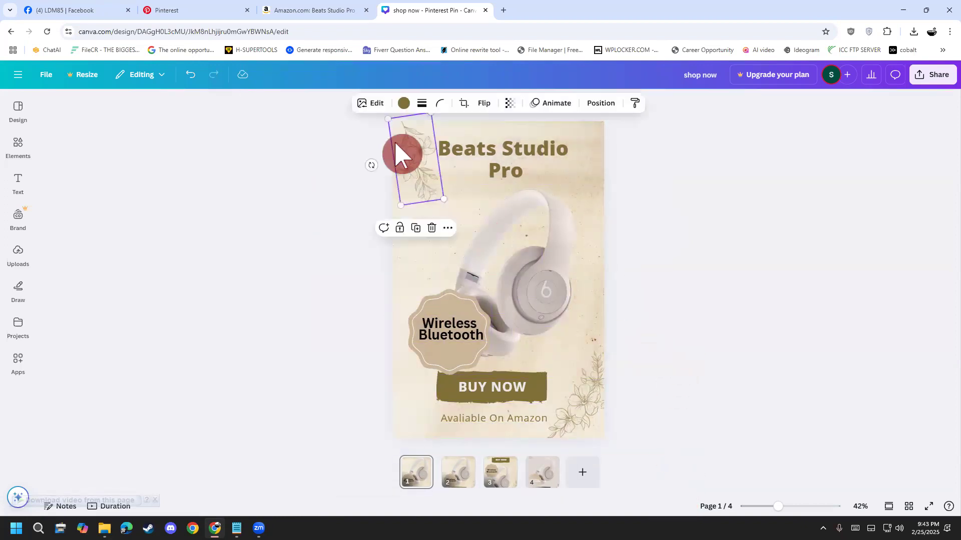
click(518, 132)
click(548, 211)
click(408, 331)
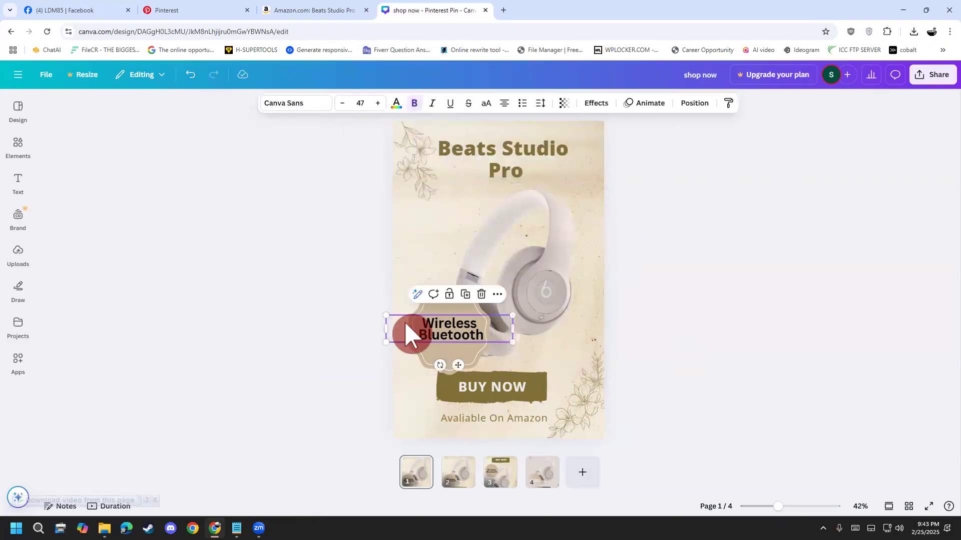
click(425, 349)
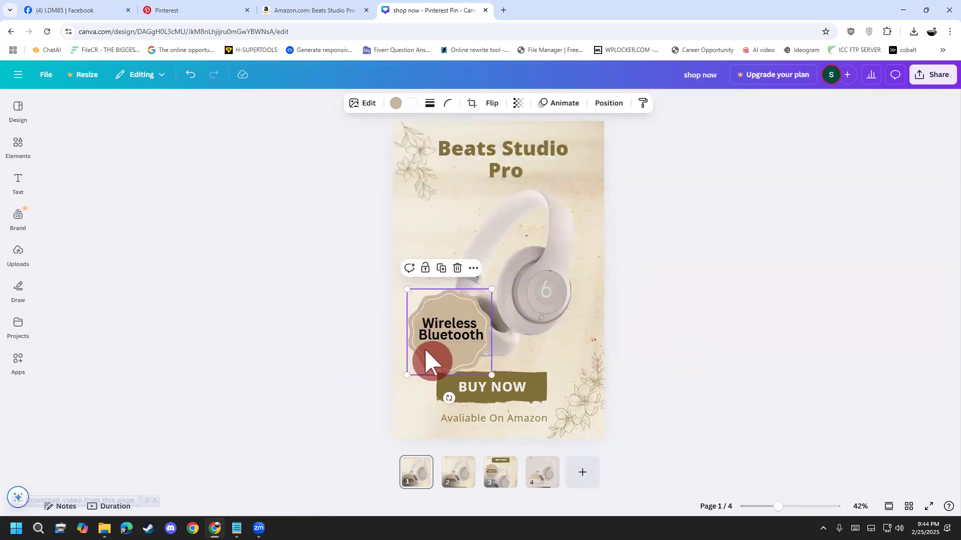
click(497, 394)
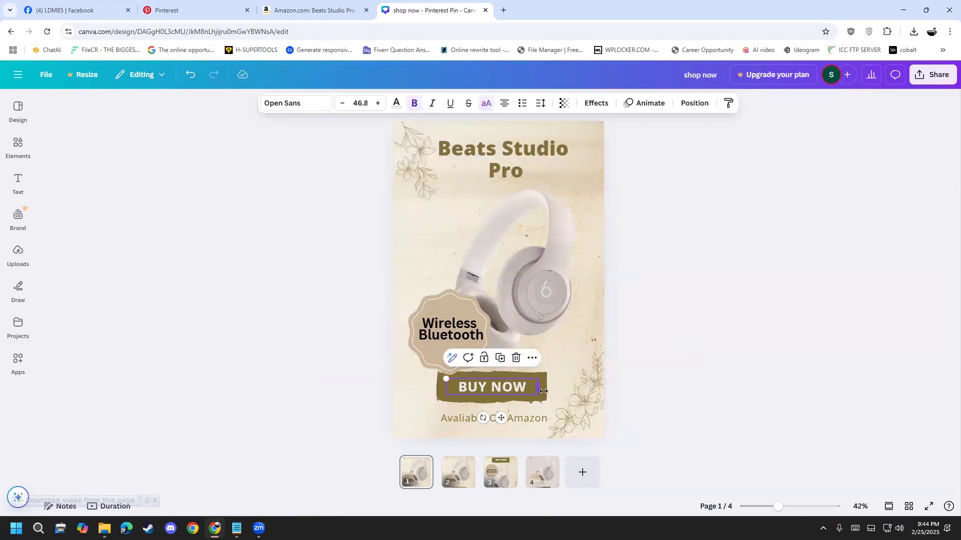
click(579, 391)
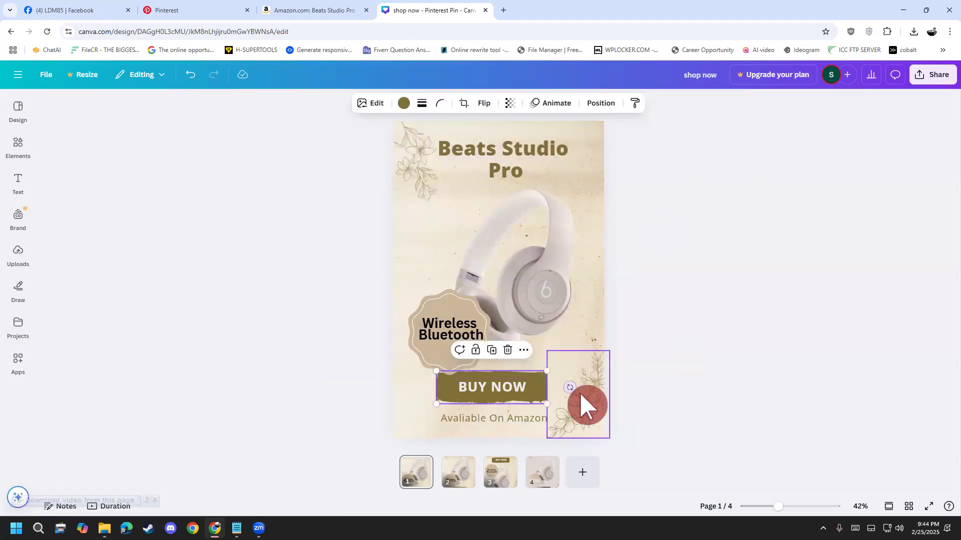
click(501, 419)
click(359, 412)
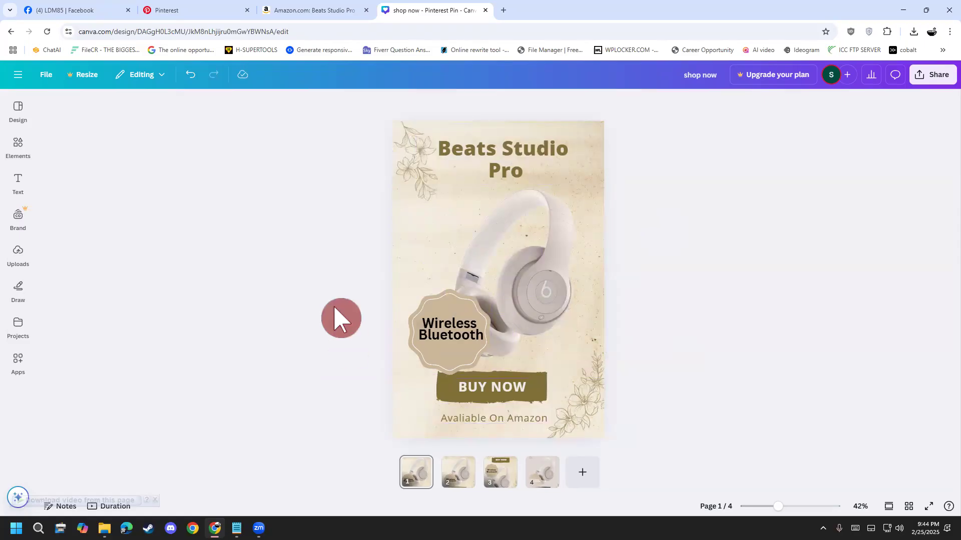
- Apply the Tectonic animation to all elements on page 1 at once
drag(347, 125, 673, 447)
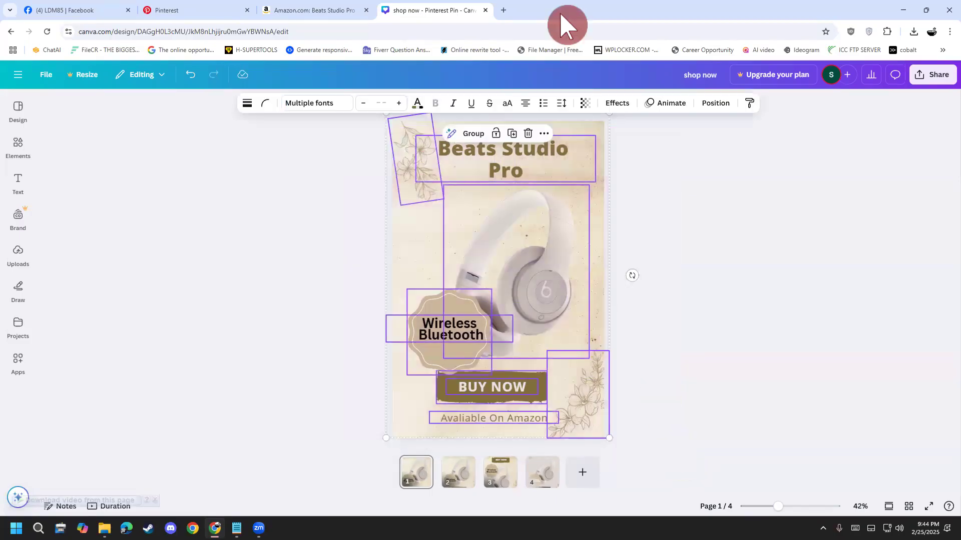
mouse_move(658, 86)
mouse_down()
mouse_move(694, 97)
mouse_move(692, 121)
mouse_move(640, 134)
mouse_move(627, 111)
mouse_up()
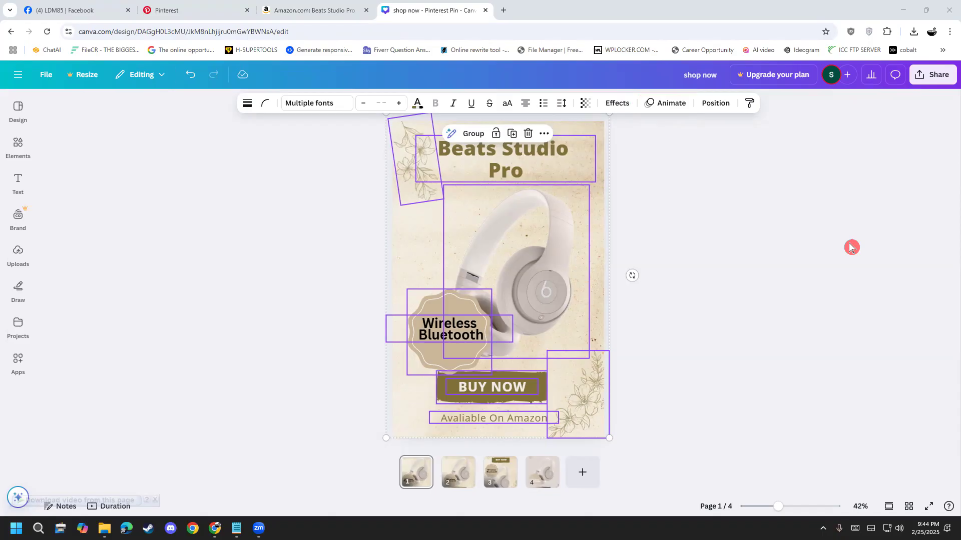
click(661, 105)
scroll(153, 359, down, 1)
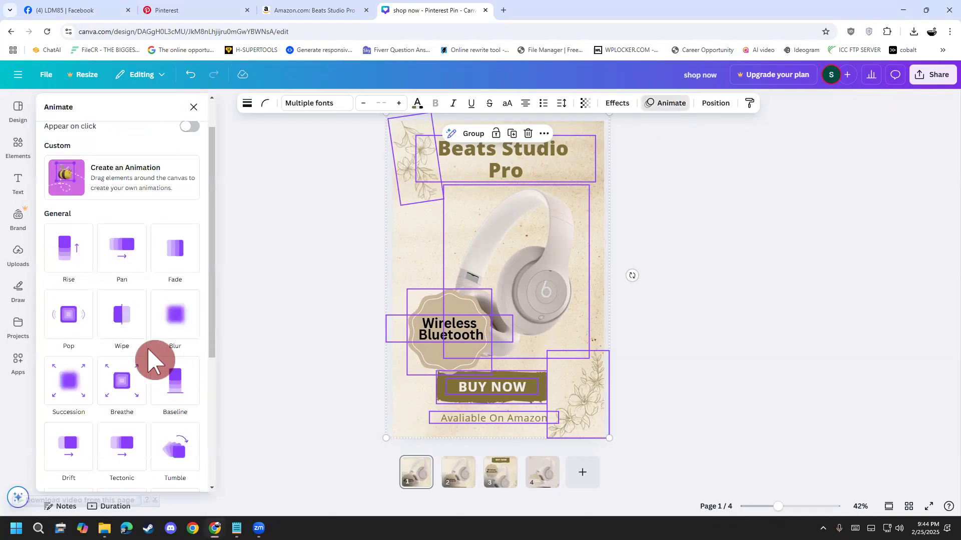
scroll(152, 360, down, 2)
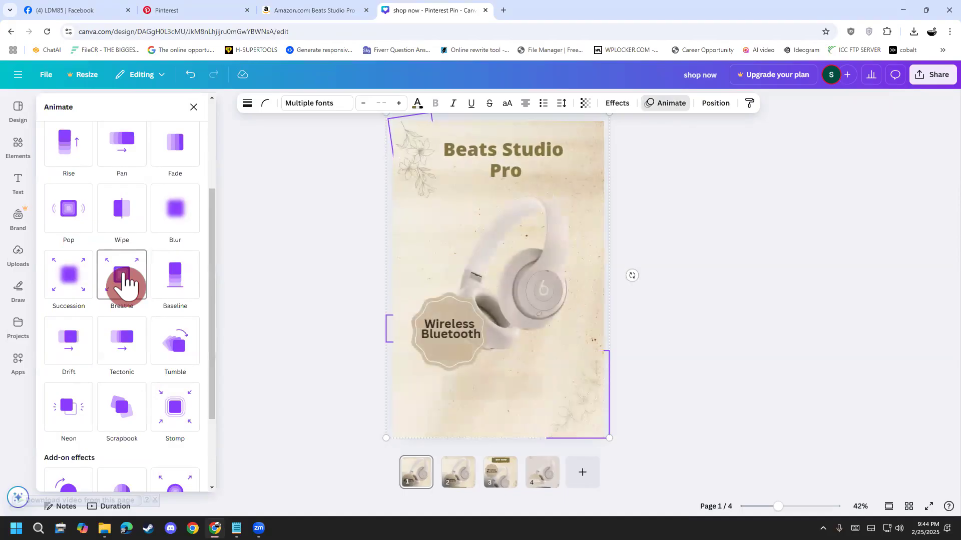
click(118, 345)
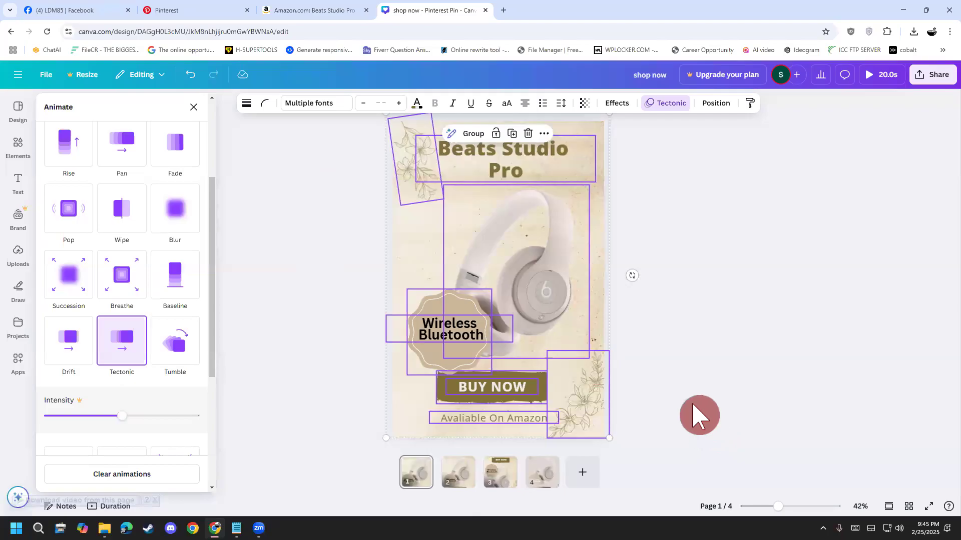
- Change the animation of the floral drawing beside the title to Blur
click(335, 260)
click(414, 165)
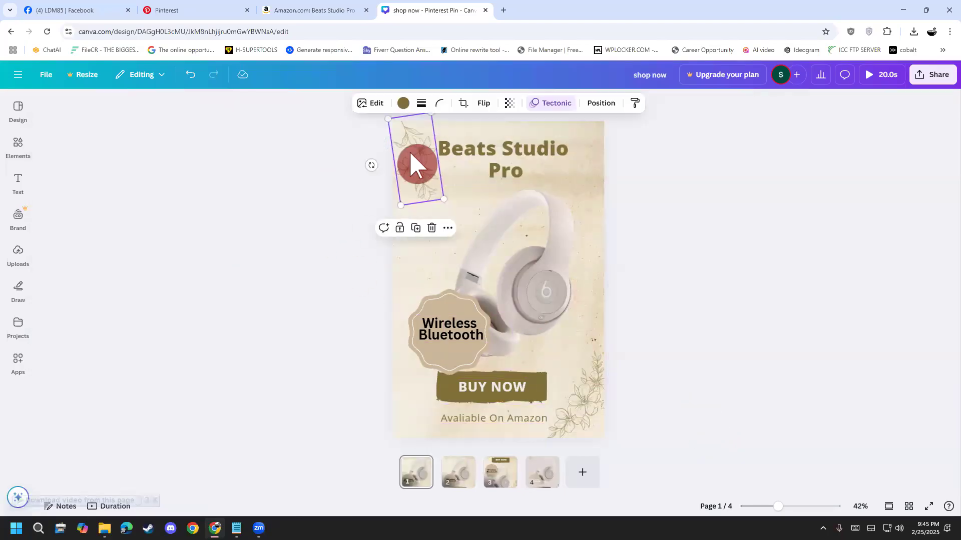
click(546, 108)
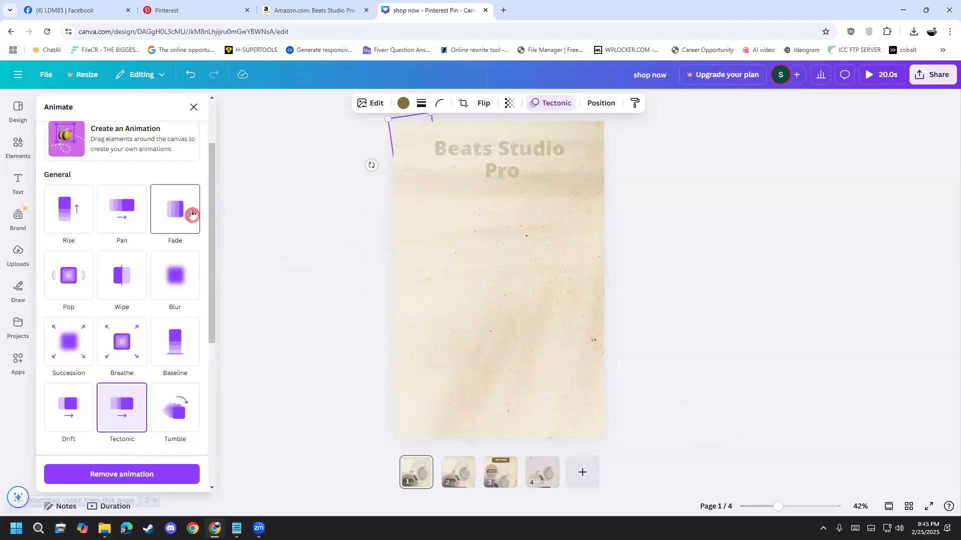
click(134, 281)
click(179, 283)
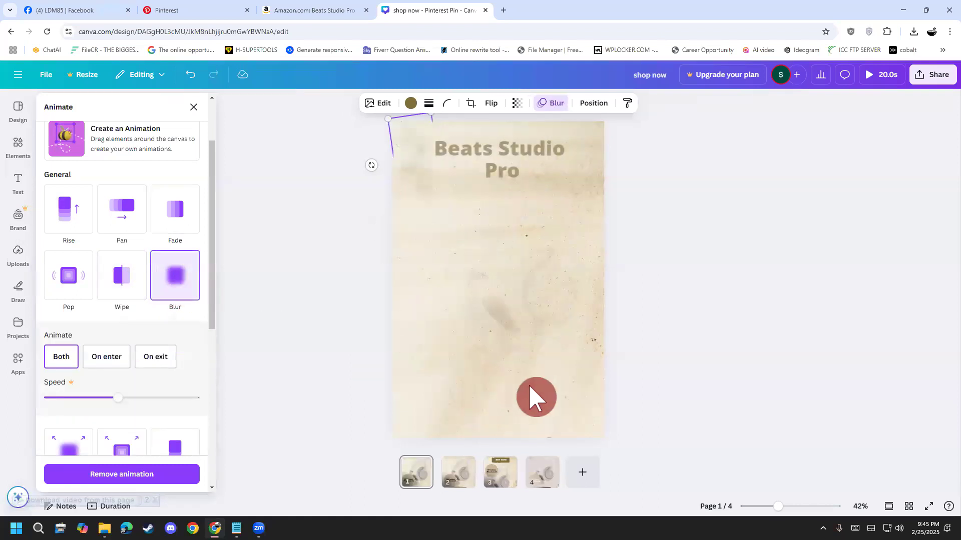
- Change the animation of the floral drawing beside the BUY NOW banner to Breathe, trying Baseline first
click(598, 394)
click(551, 103)
click(551, 103)
click(167, 347)
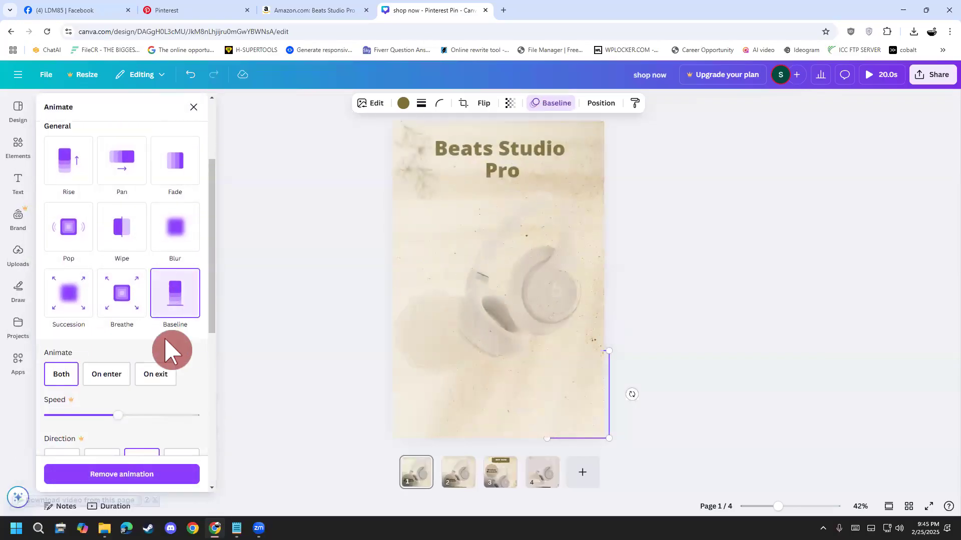
click(129, 294)
click(168, 291)
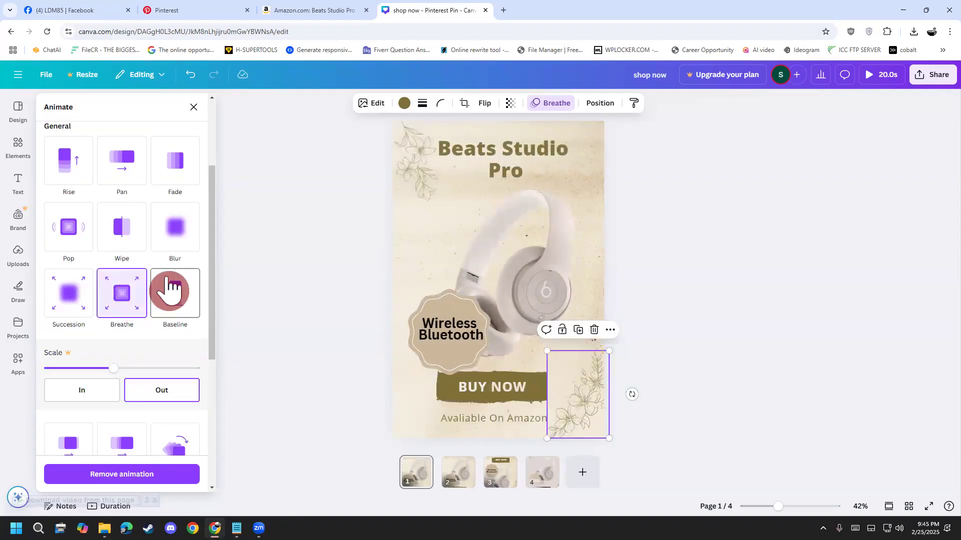
click(294, 244)
- Change the headphones image's animation to Rise
click(543, 285)
click(581, 104)
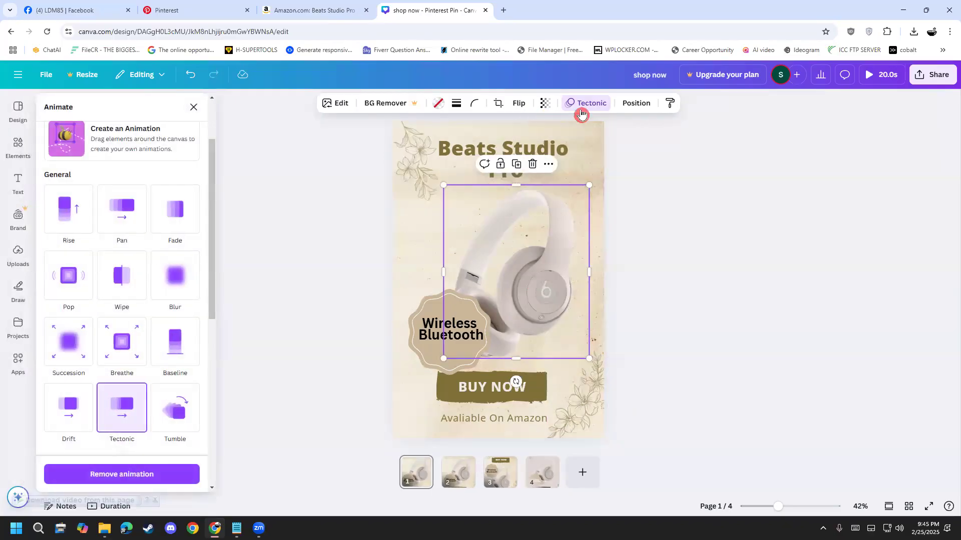
click(69, 212)
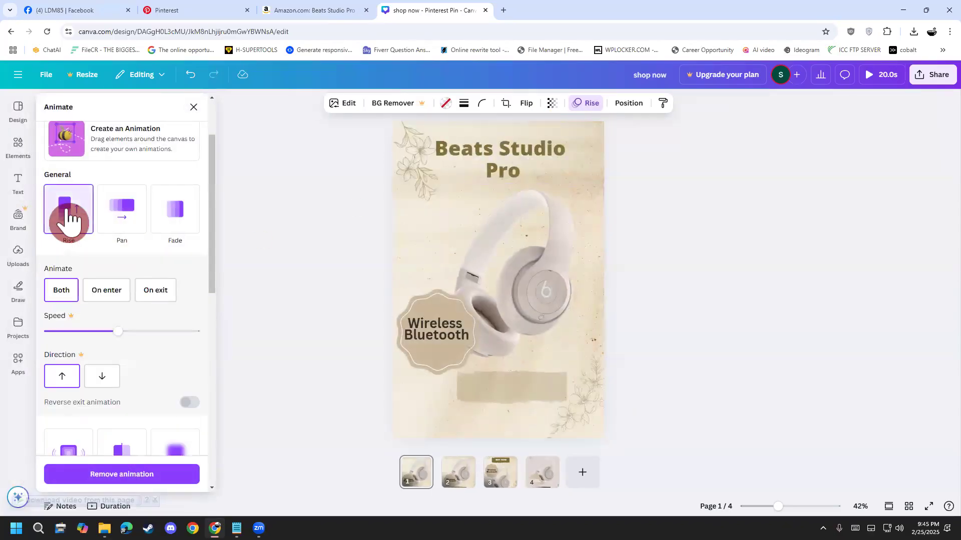
click(316, 221)
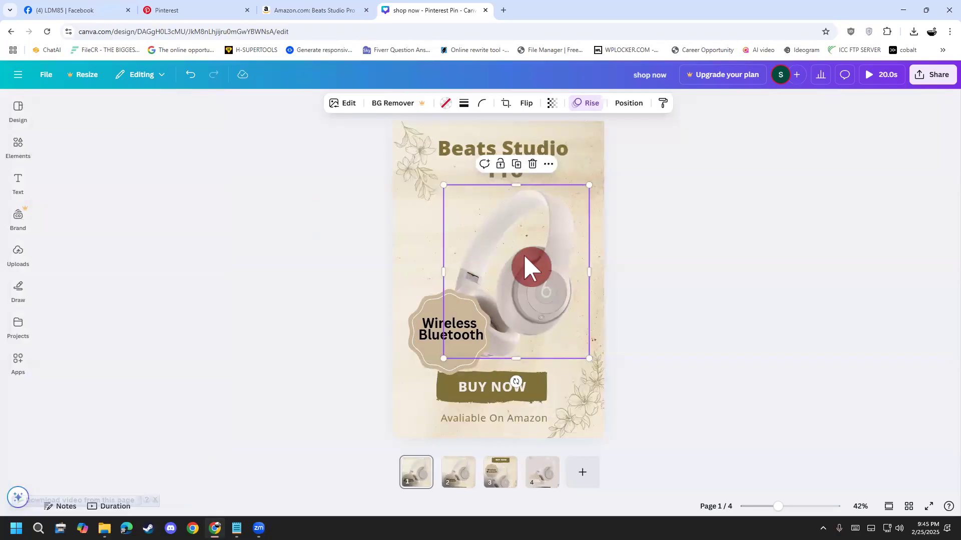
- Review the animation options for the headphones, and browse and preview the general and add-on effects for all page 1 elements
click(585, 105)
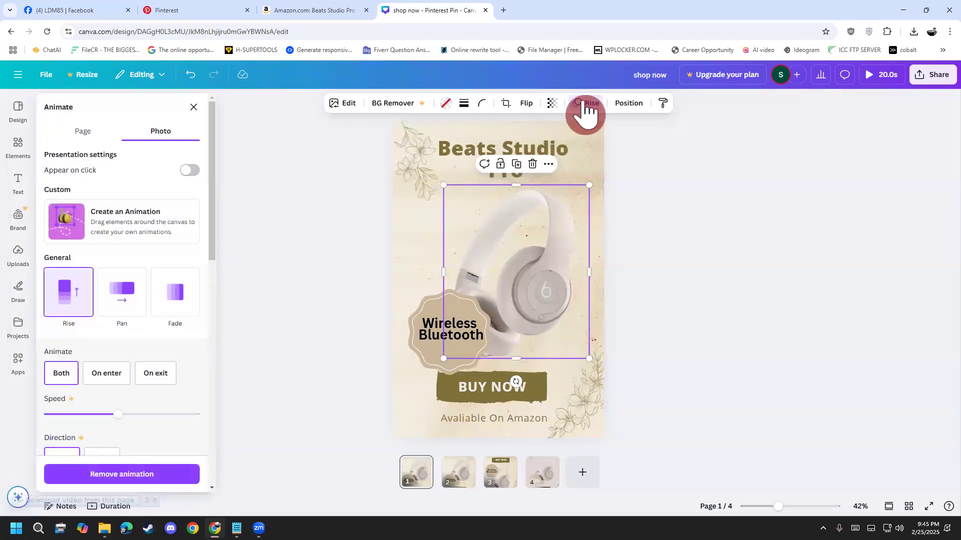
click(295, 174)
drag(314, 150, 707, 428)
click(665, 93)
drag(328, 123, 665, 440)
click(665, 103)
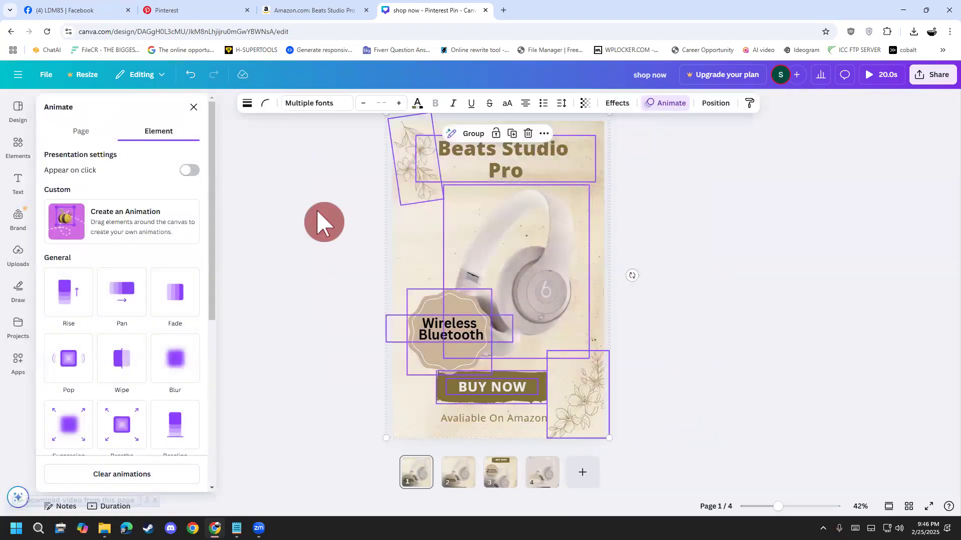
scroll(45, 330, down, 6)
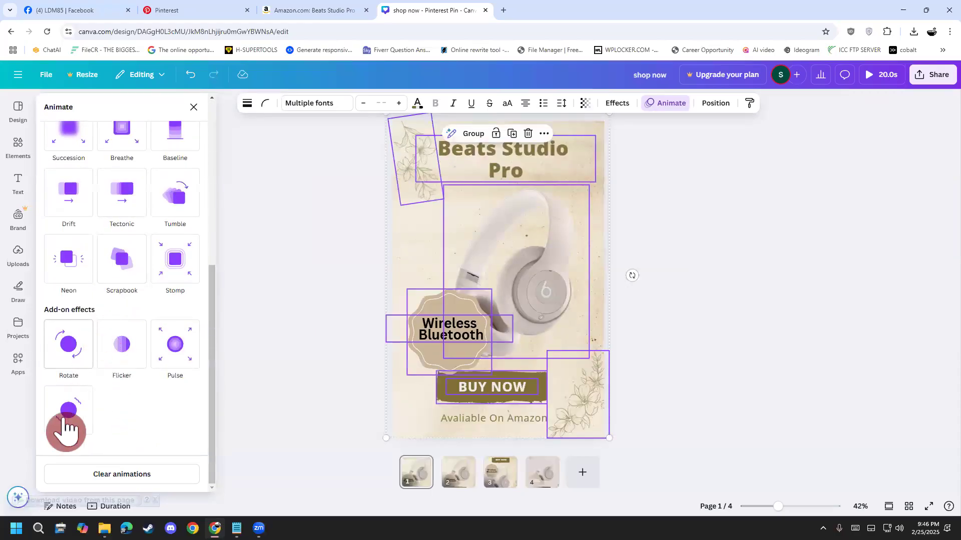
scroll(103, 415, up, 7)
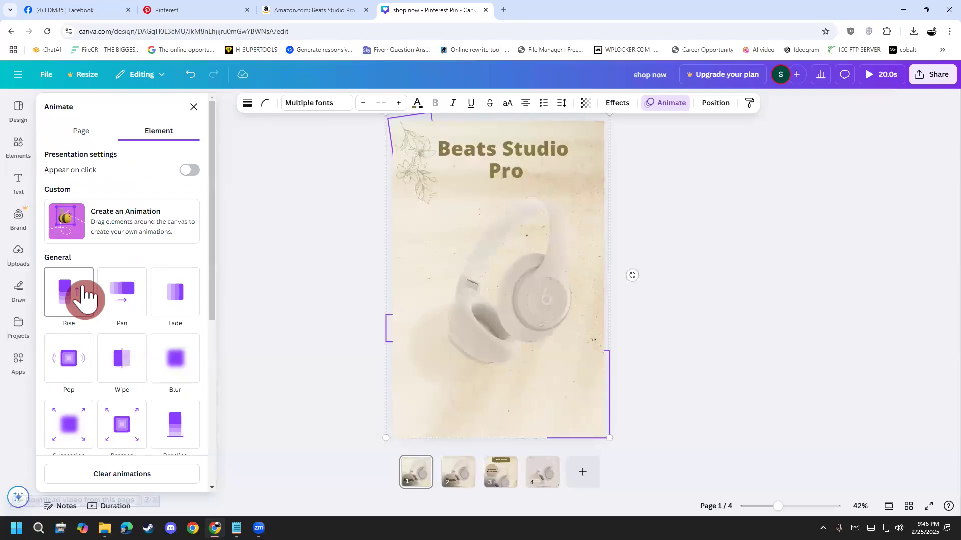
click(289, 280)
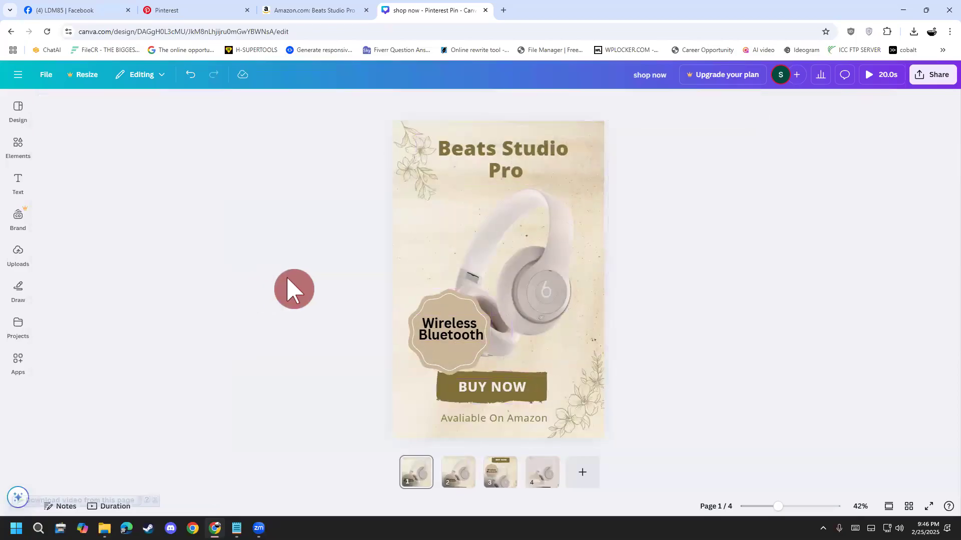
click(492, 240)
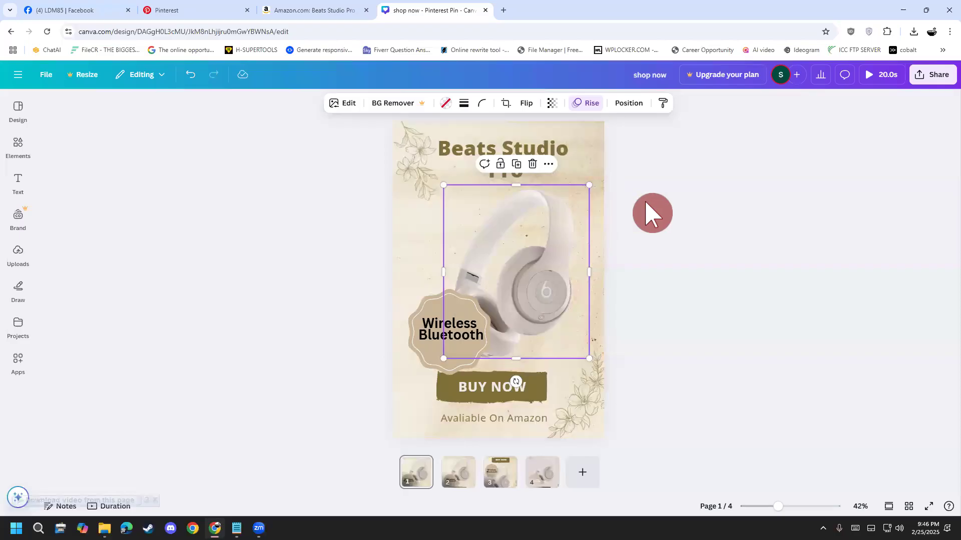
click(548, 163)
click(17, 219)
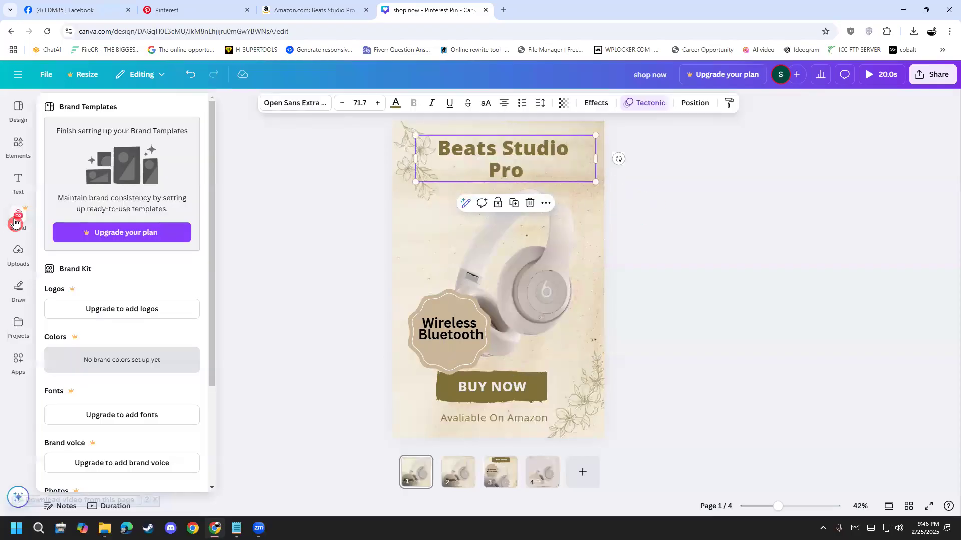
click(299, 259)
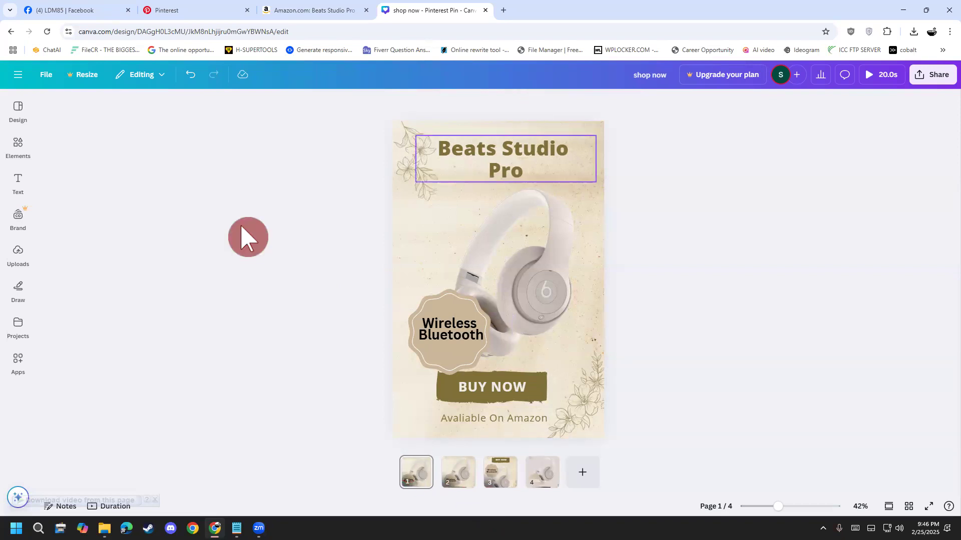
key(ctrl+2)
drag(174, 249, 254, 272)
drag(204, 173, 254, 273)
drag(244, 207, 174, 248)
drag(271, 168, 298, 256)
mouse_move(259, 153)
mouse_down()
mouse_move(299, 168)
mouse_move(280, 190)
mouse_up()
mouse_move(310, 131)
mouse_down()
mouse_move(344, 213)
mouse_move(362, 179)
mouse_move(349, 119)
mouse_move(368, 95)
mouse_up()
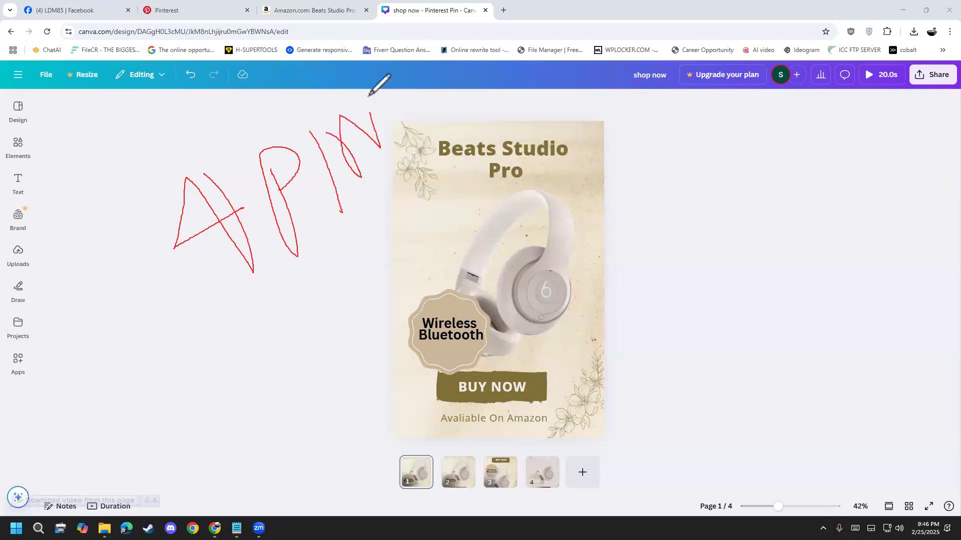
mouse_move(223, 312)
mouse_down()
mouse_move(241, 341)
mouse_move(245, 392)
mouse_move(305, 401)
mouse_up()
mouse_move(215, 331)
mouse_down()
mouse_move(270, 291)
mouse_move(315, 364)
mouse_move(345, 230)
mouse_up()
mouse_move(296, 278)
mouse_down()
mouse_move(327, 254)
mouse_move(316, 320)
mouse_move(363, 315)
mouse_move(355, 243)
mouse_up()
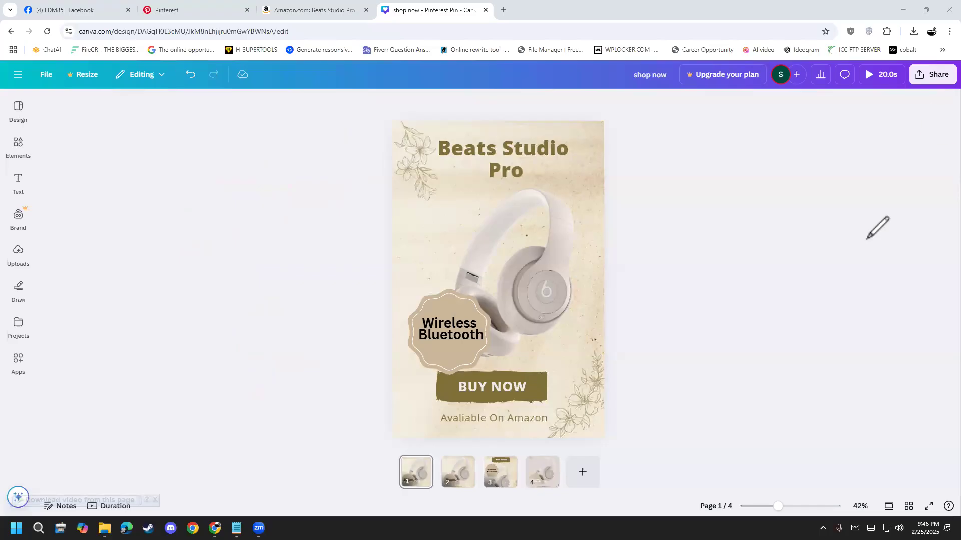
- Download only page 1 of the design as an MP4 video
click(941, 80)
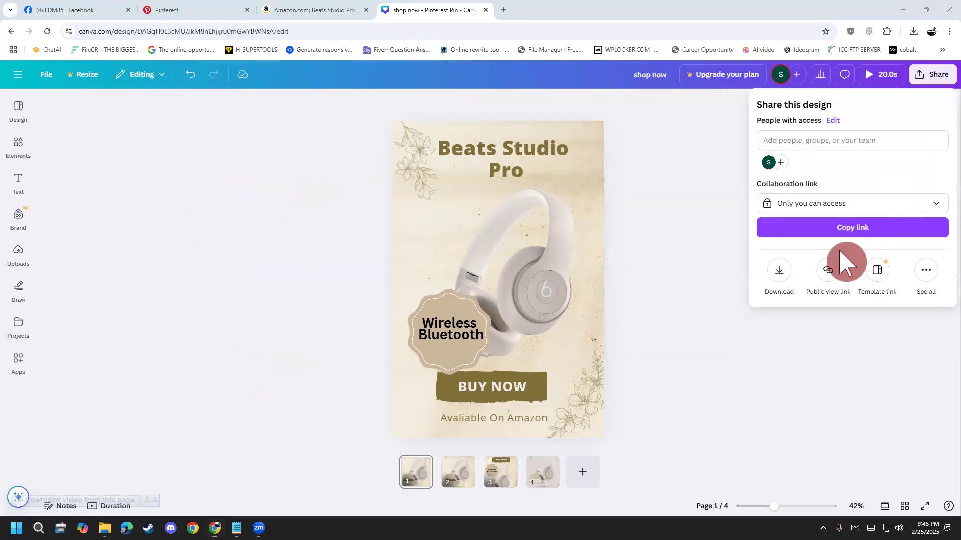
click(781, 273)
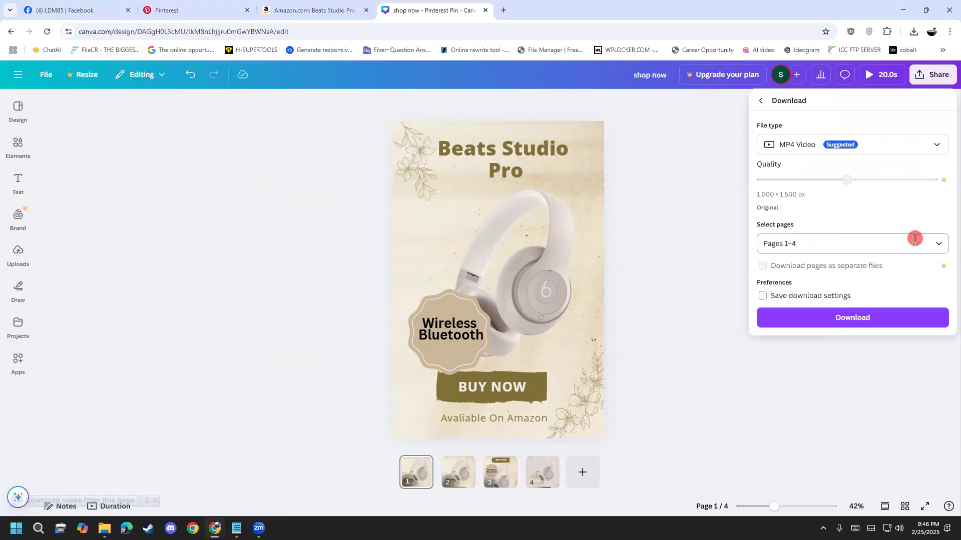
click(939, 247)
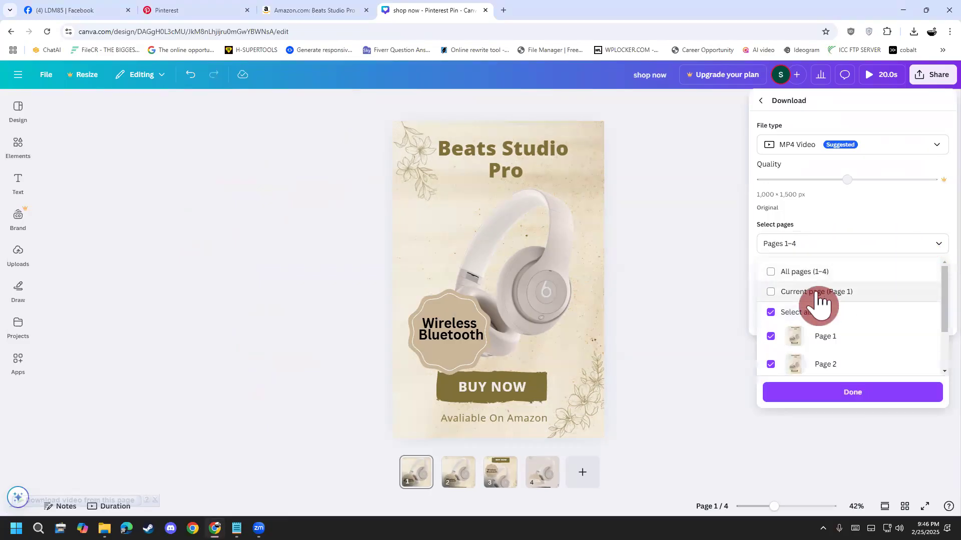
click(771, 315)
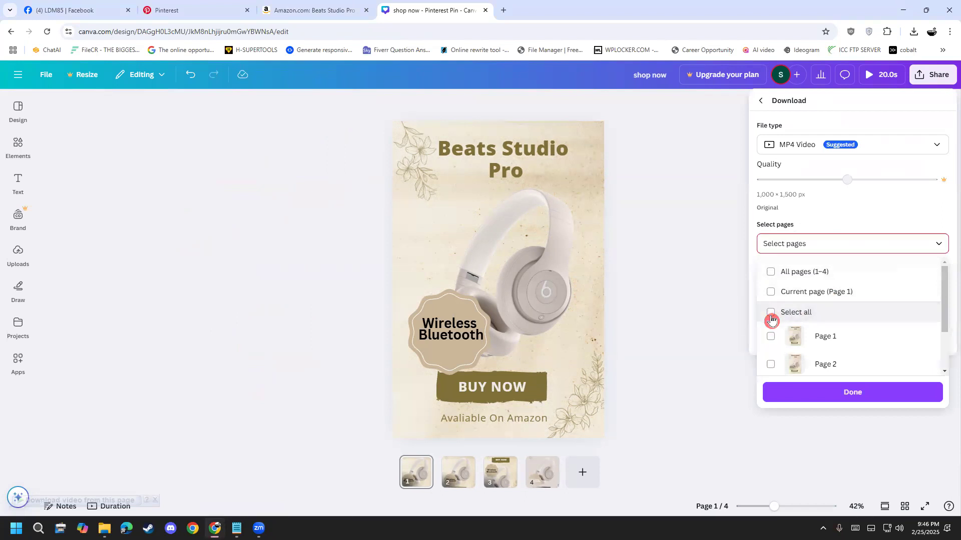
scroll(778, 335, down, 3)
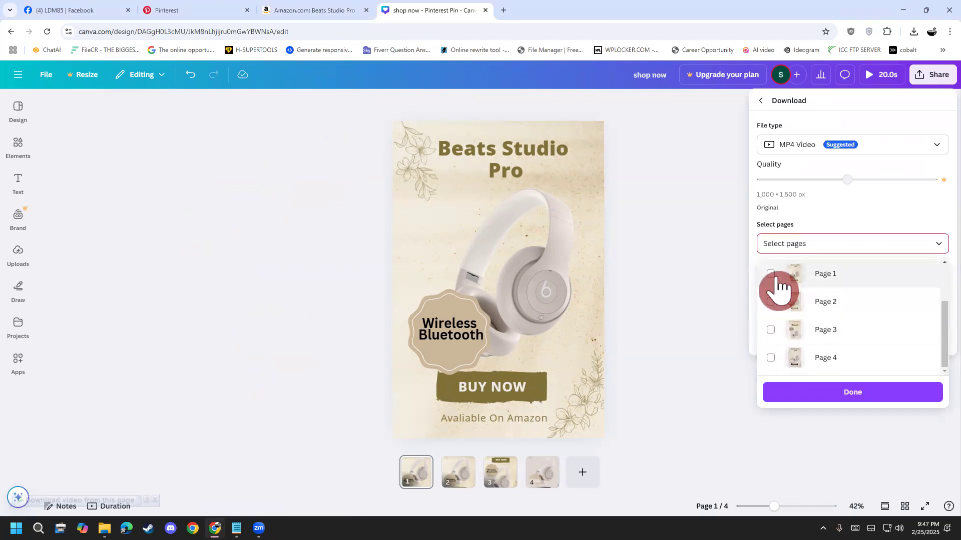
click(771, 275)
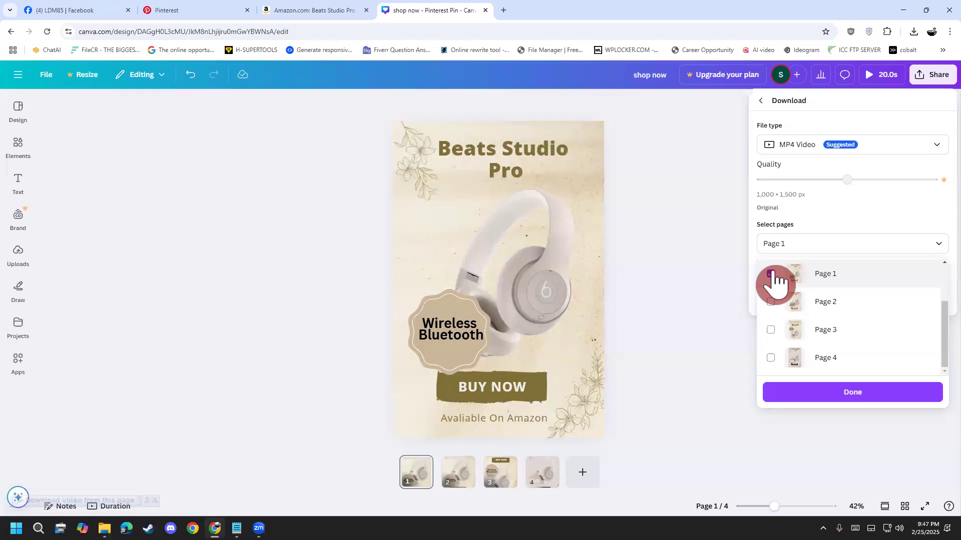
scroll(776, 282, up, 1)
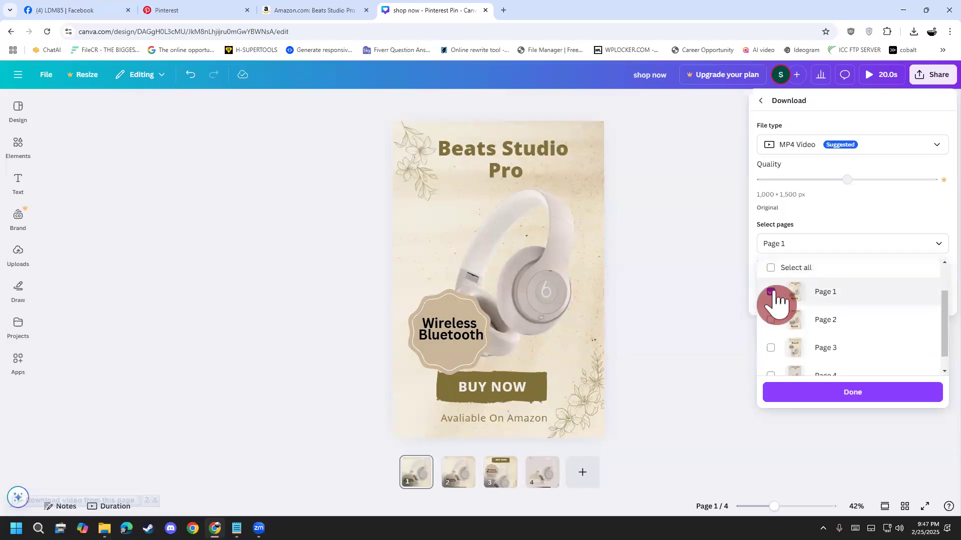
scroll(776, 300, down, 1)
click(856, 396)
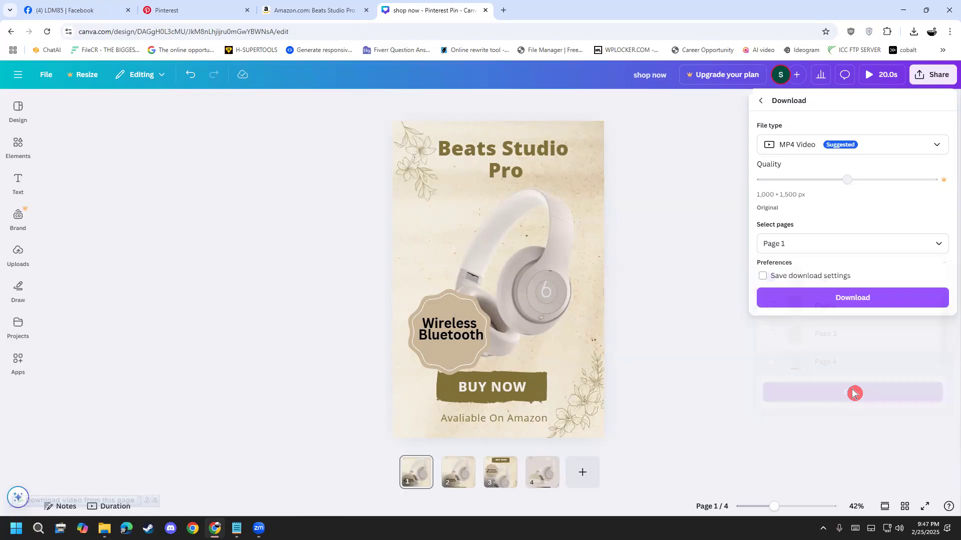
click(853, 295)
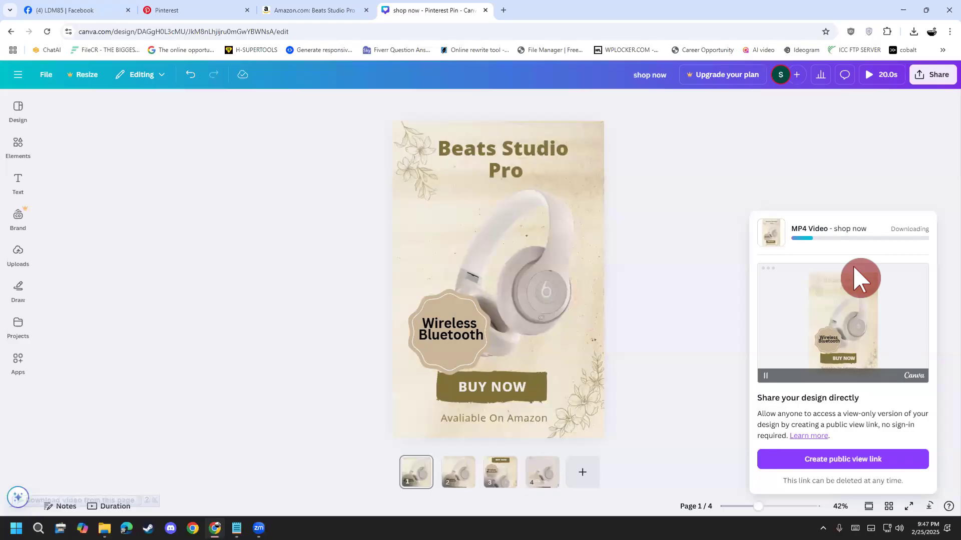
- Set up another download of the design that includes only page 2
click(931, 76)
click(788, 282)
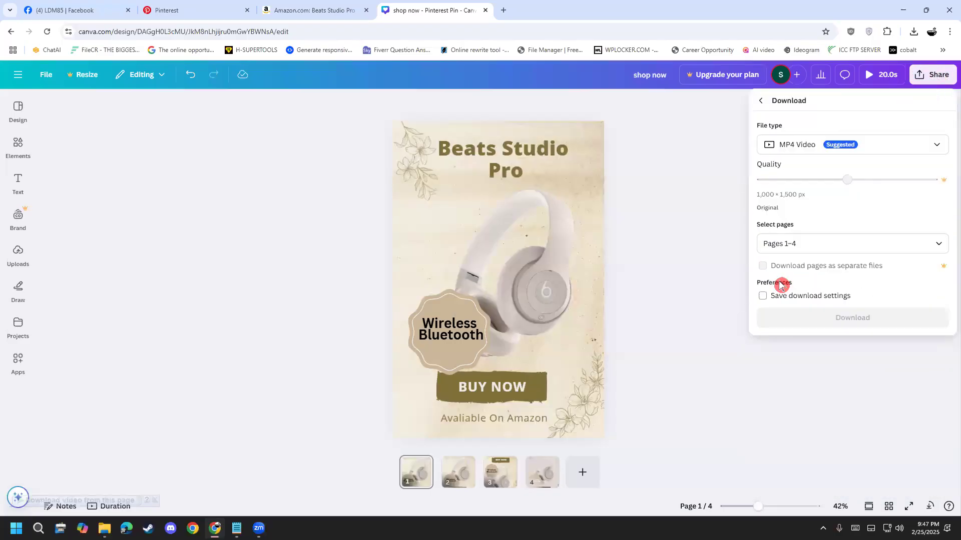
click(827, 244)
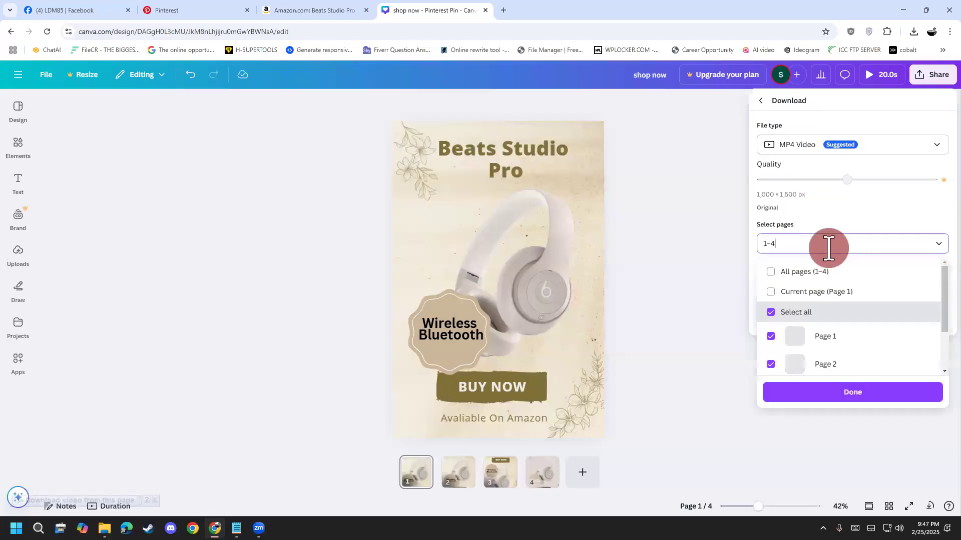
click(775, 315)
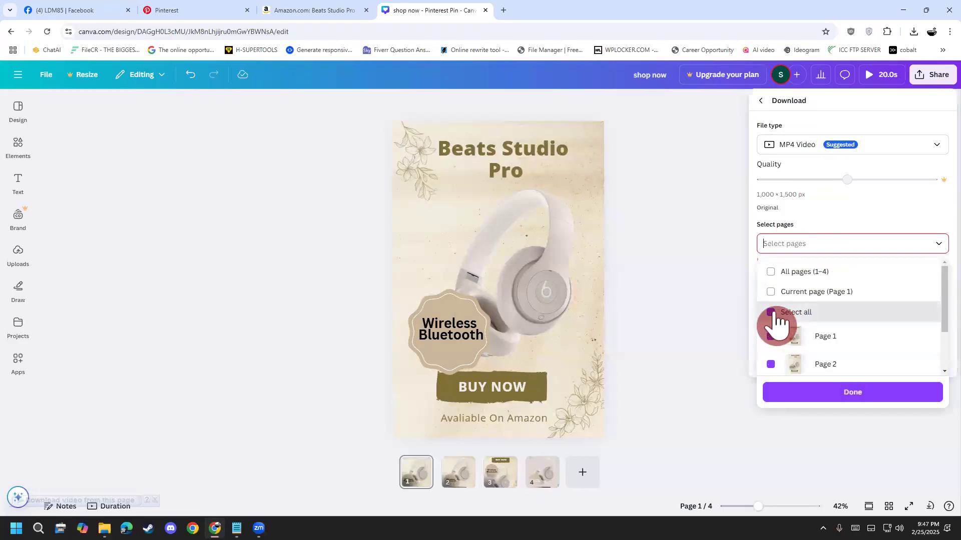
scroll(776, 318, down, 1)
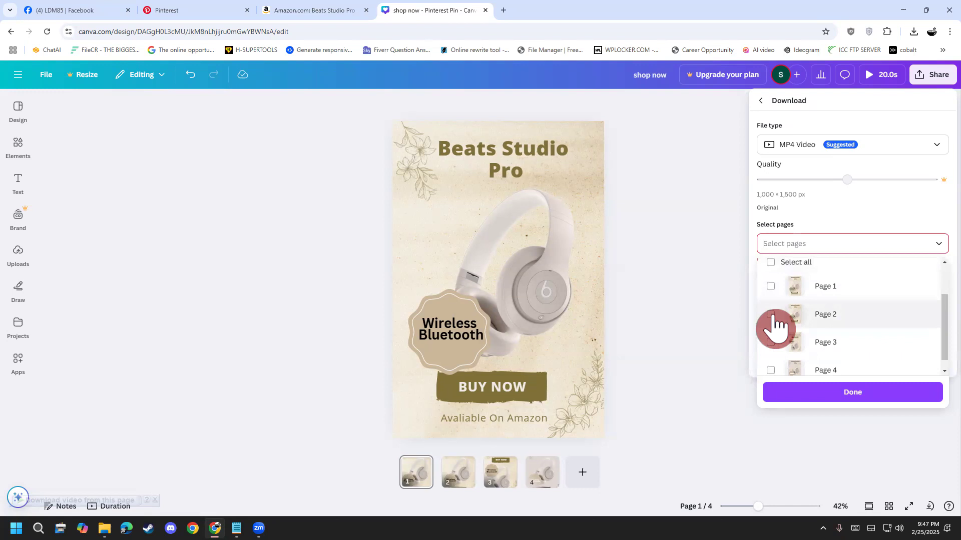
click(771, 315)
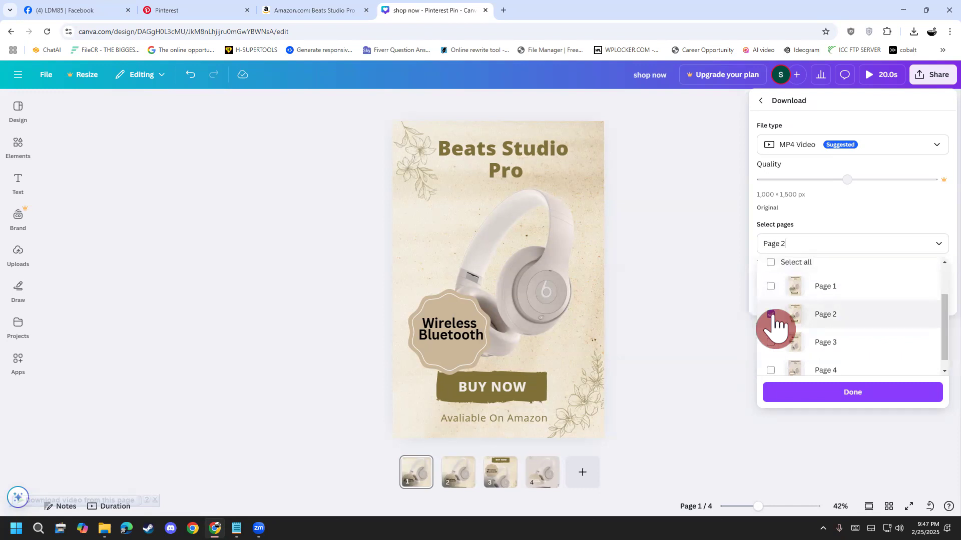
click(849, 396)
- Change the file type to JPG and download page 2 as an image
click(853, 155)
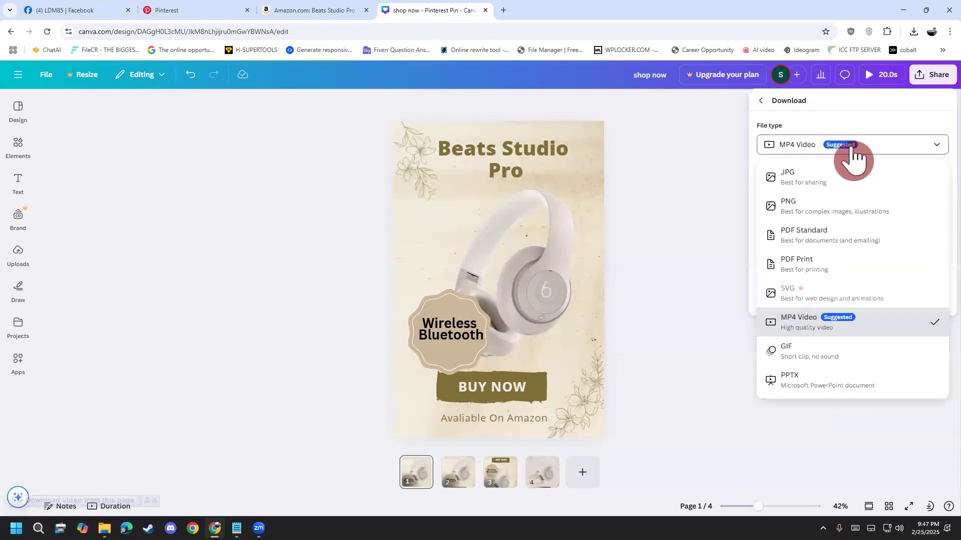
click(838, 177)
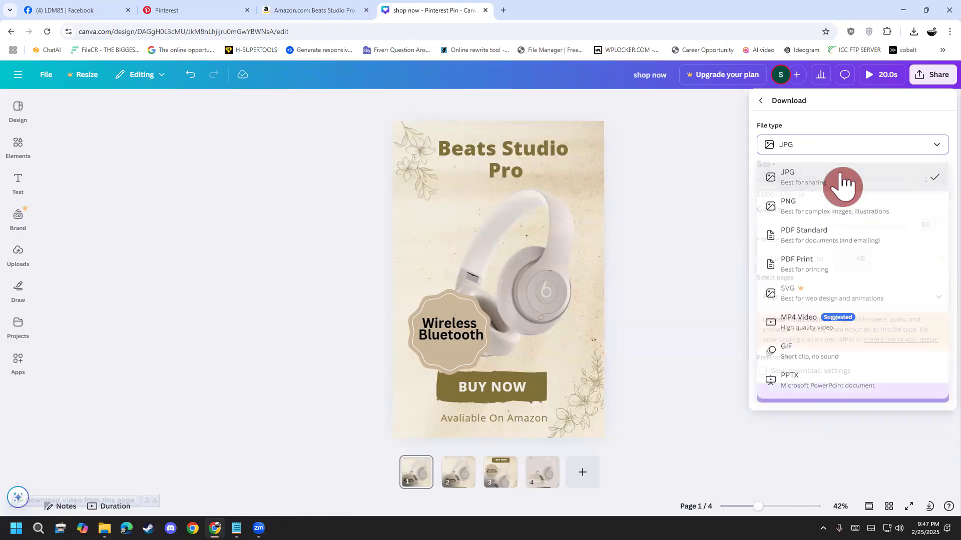
click(846, 297)
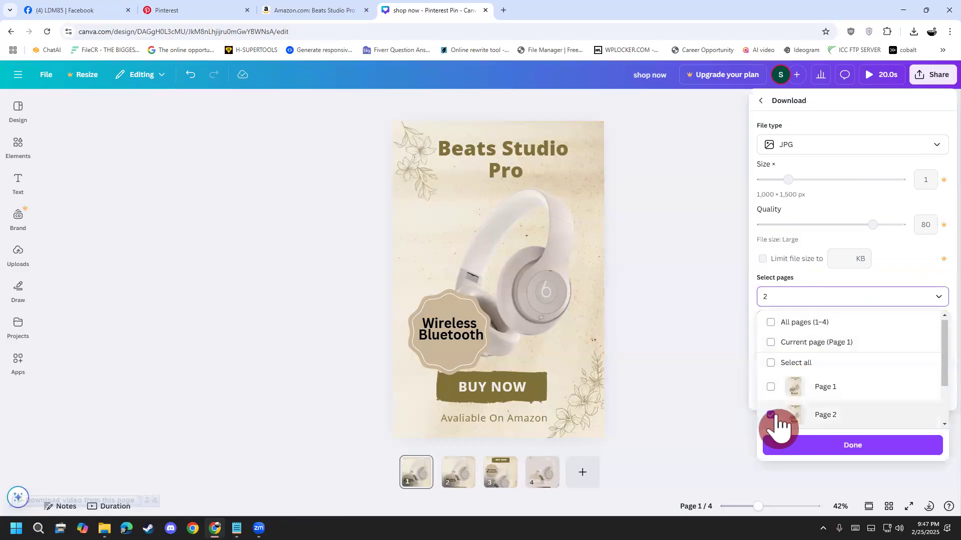
scroll(826, 375, down, 2)
click(841, 447)
click(839, 394)
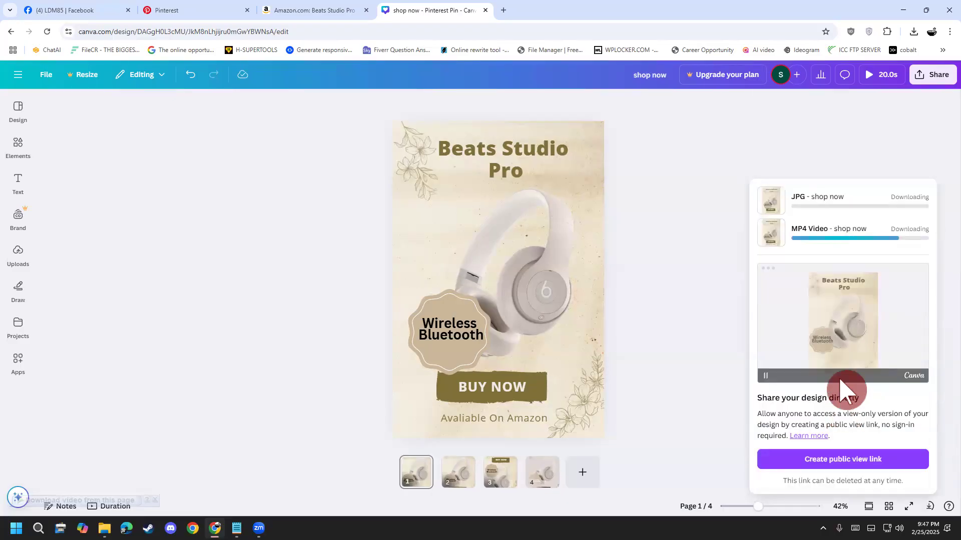
- Download only page 3 of the design as a JPG image
click(923, 88)
click(783, 270)
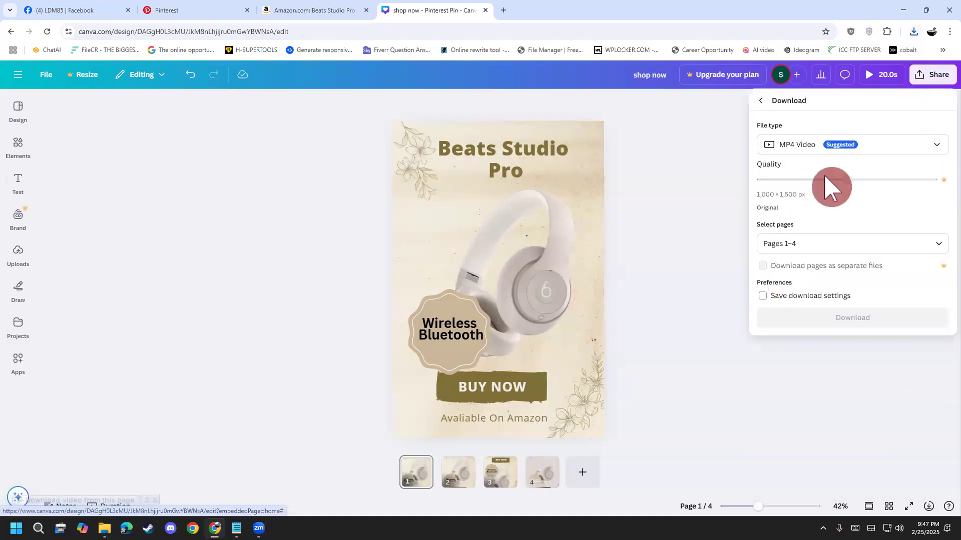
click(837, 149)
click(831, 173)
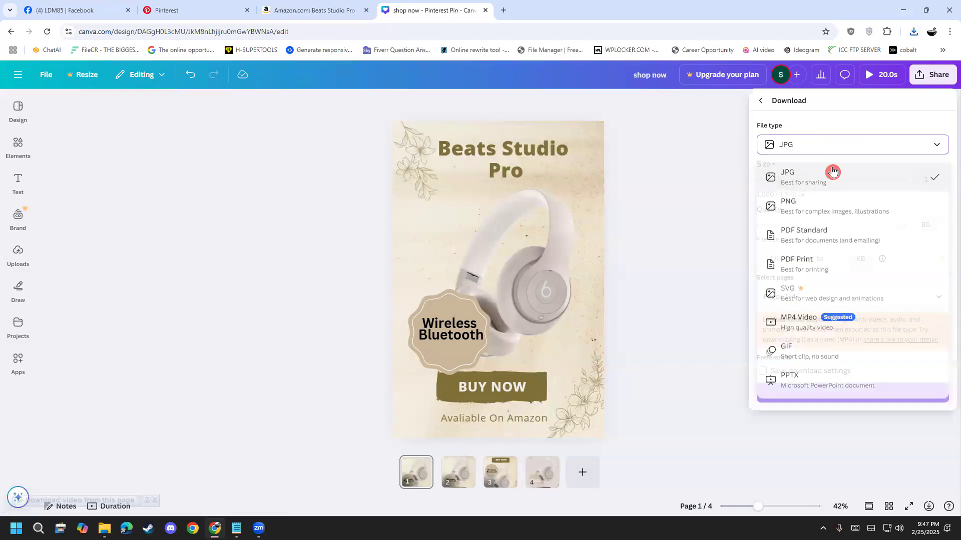
click(820, 303)
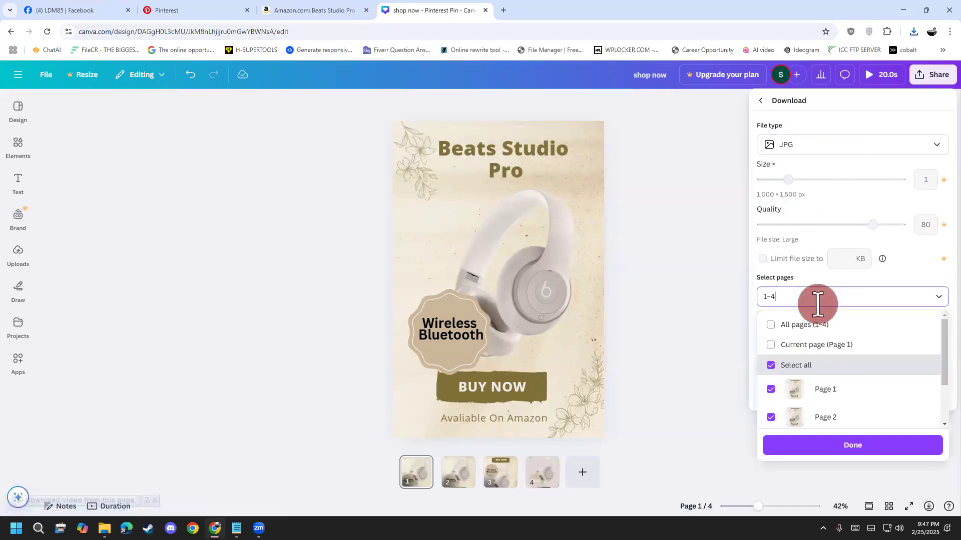
click(771, 366)
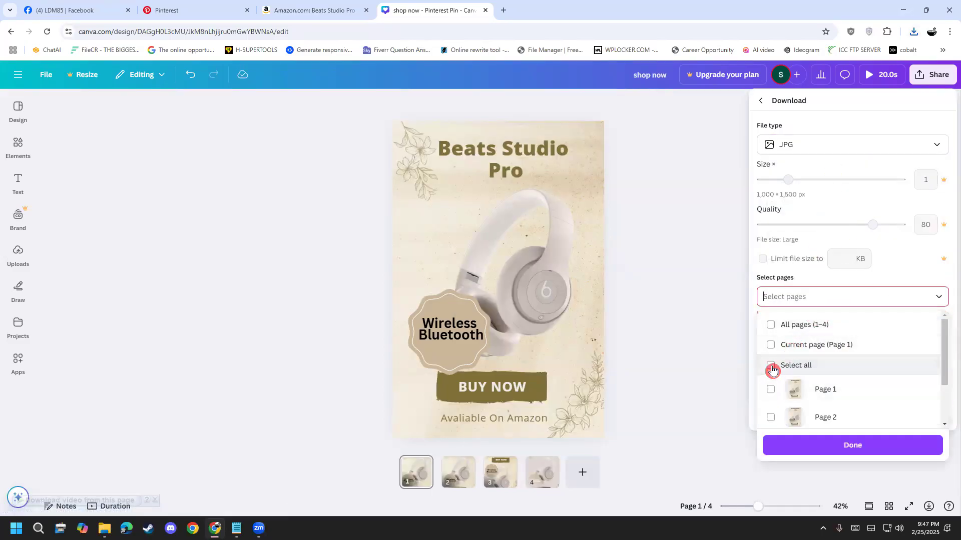
scroll(770, 368, down, 2)
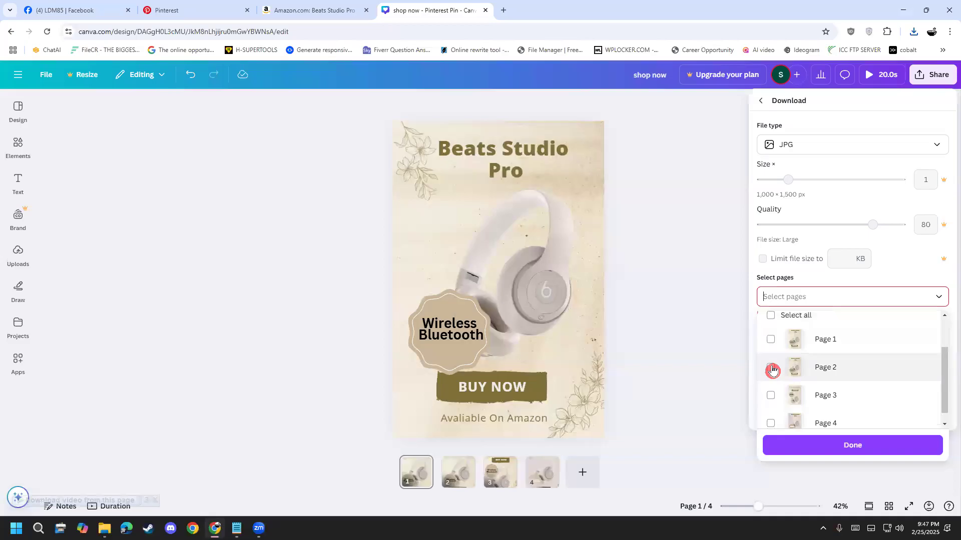
click(779, 401)
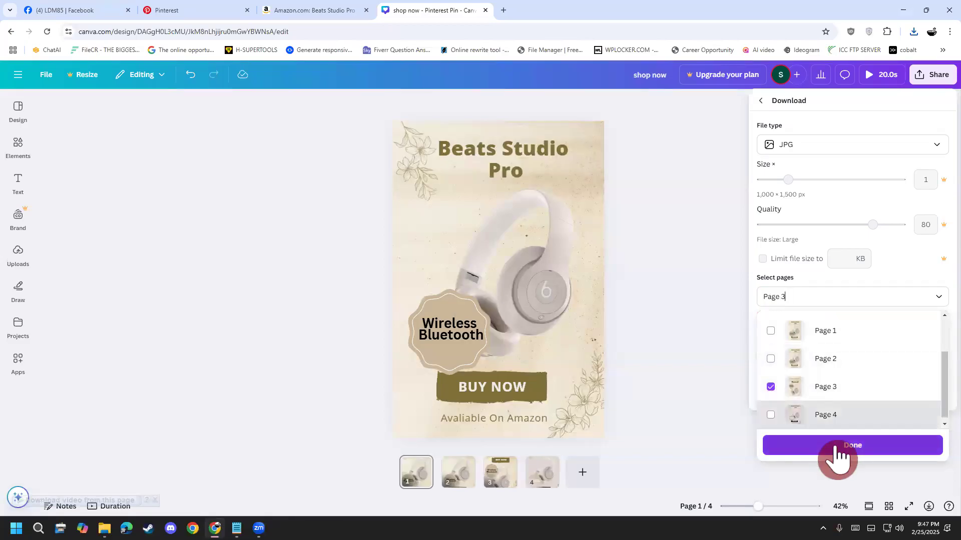
click(839, 450)
click(833, 400)
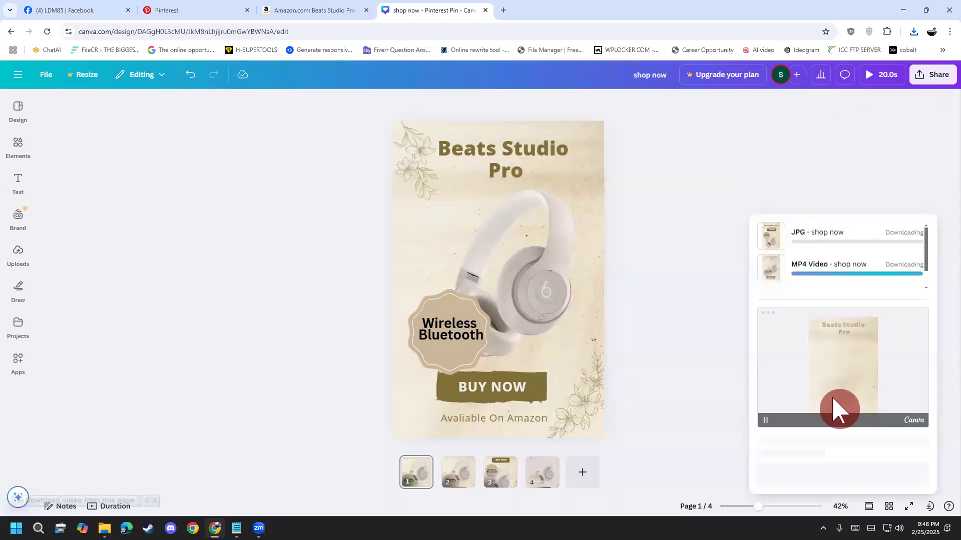
- Show the latest downloaded image in the Downloads folder and permanently delete shop now (1).jpg
click(932, 75)
click(785, 270)
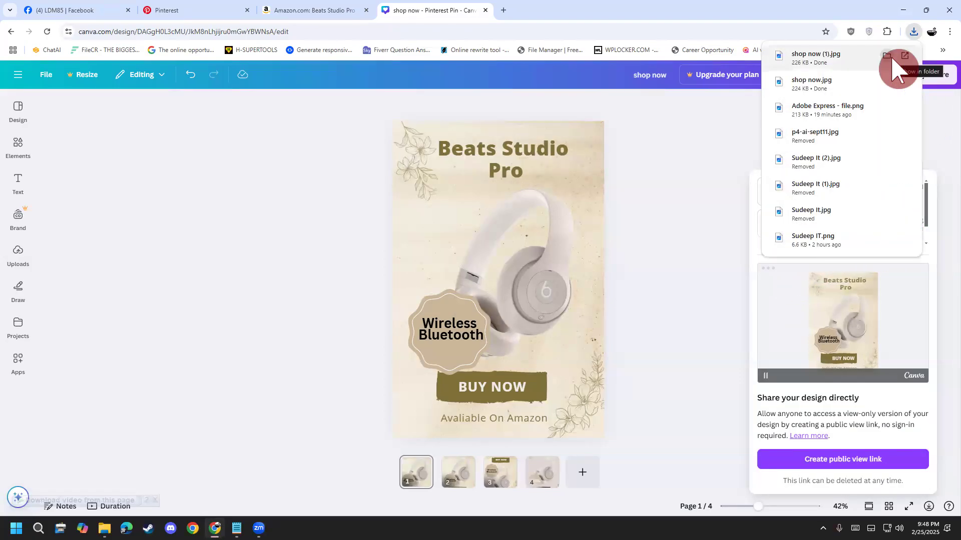
click(908, 57)
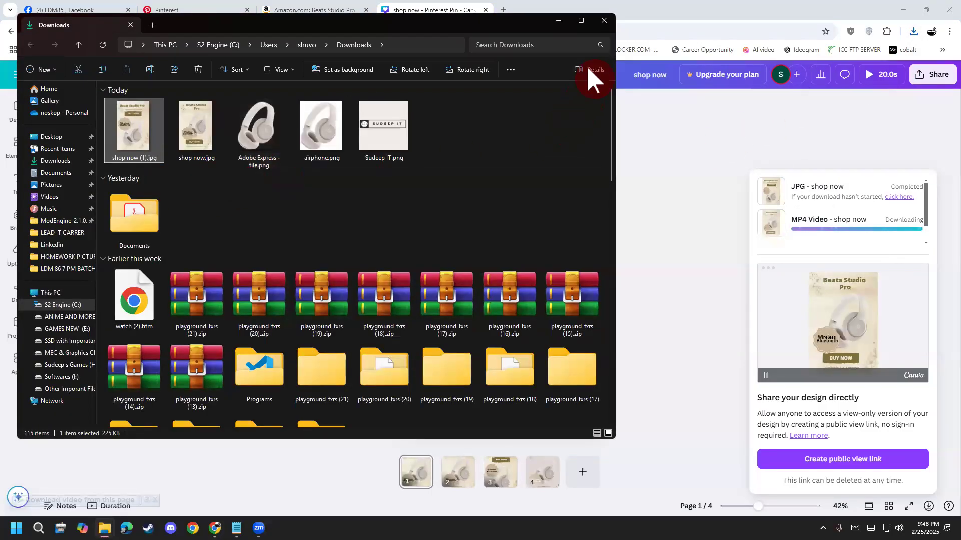
key(shift+Delete)
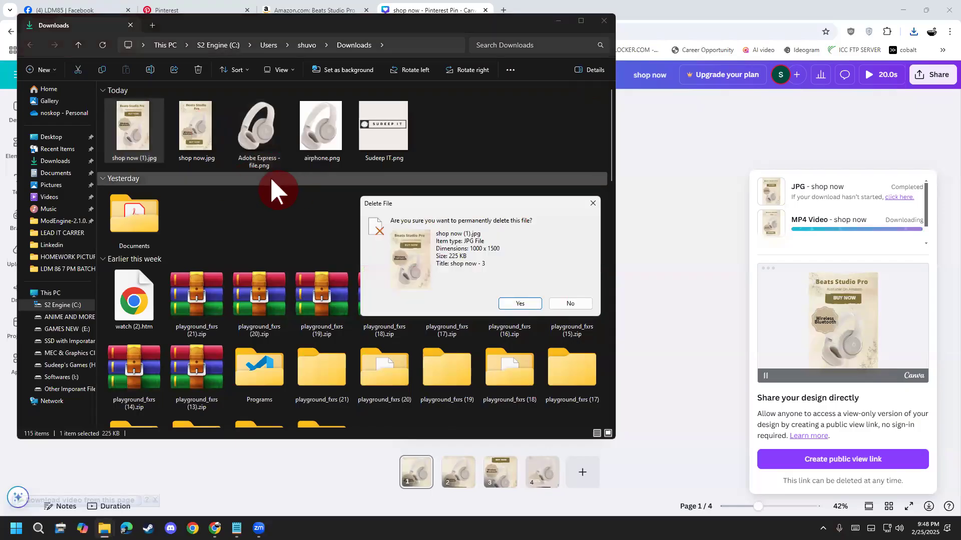
key(Return)
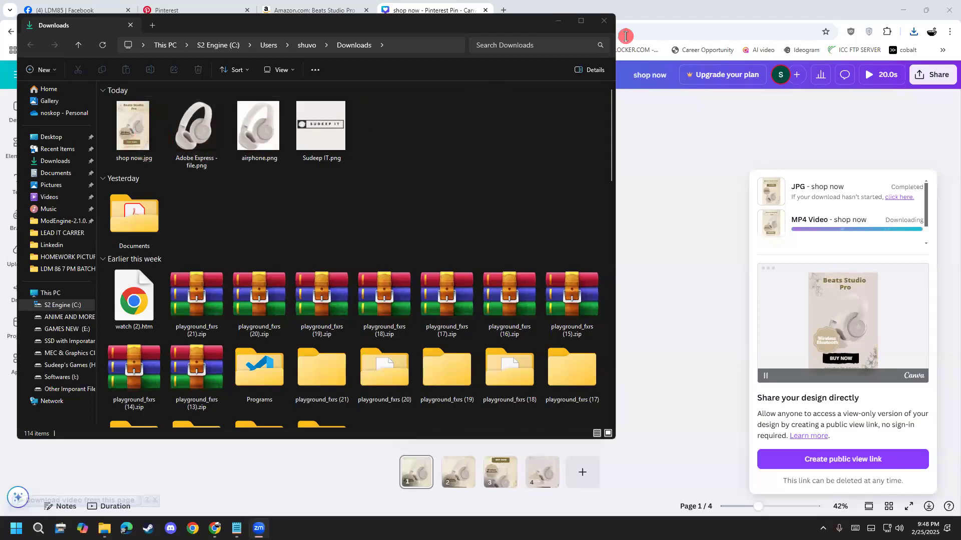
- Select shop now.jpg, dismiss the Download File Info window for shop now.mp4, and return to the Canva design
click(112, 142)
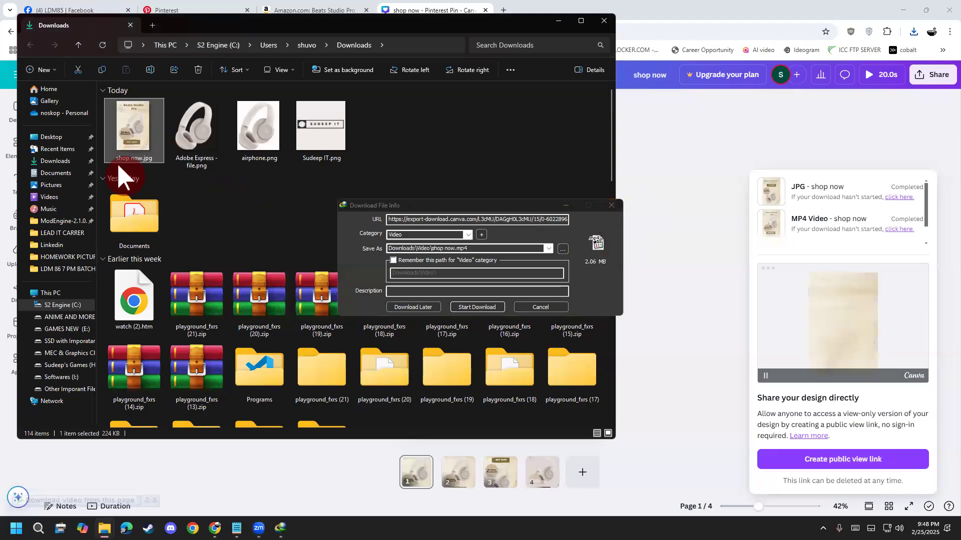
click(609, 205)
click(913, 33)
- Download only page 2 of the design as a JPG image
click(931, 74)
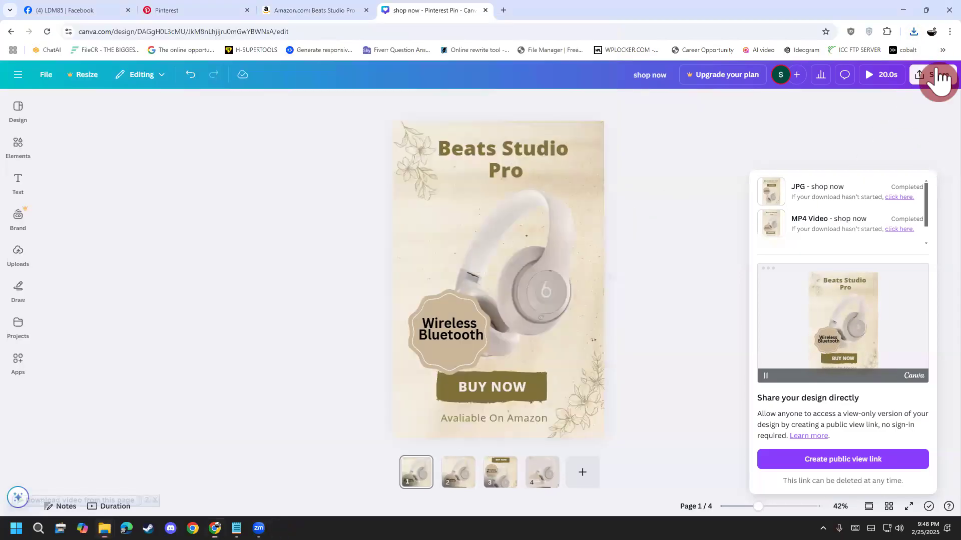
click(776, 274)
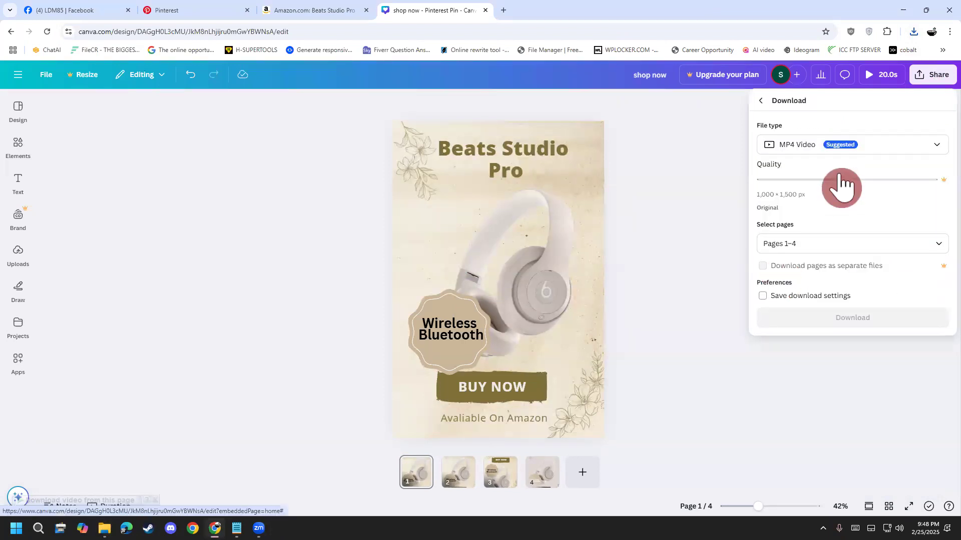
click(846, 146)
click(828, 189)
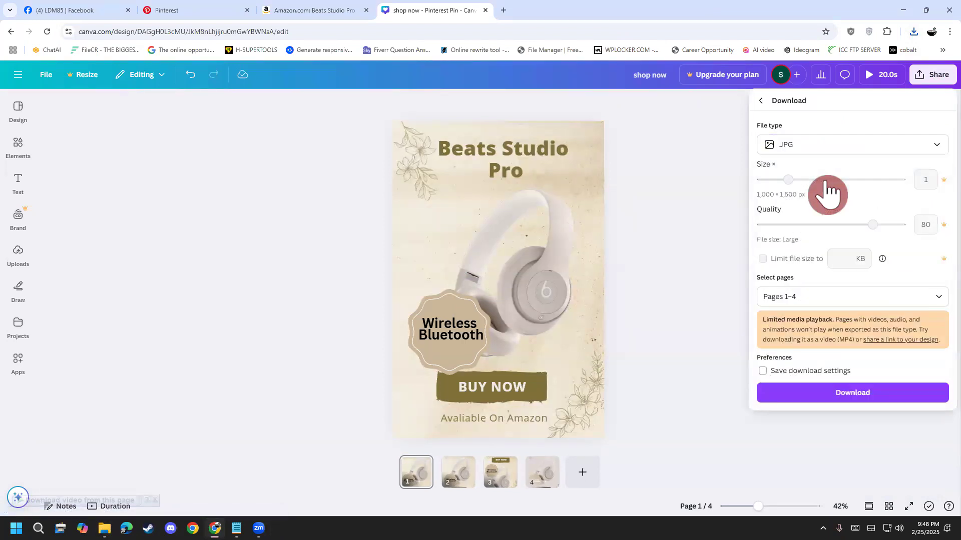
click(849, 297)
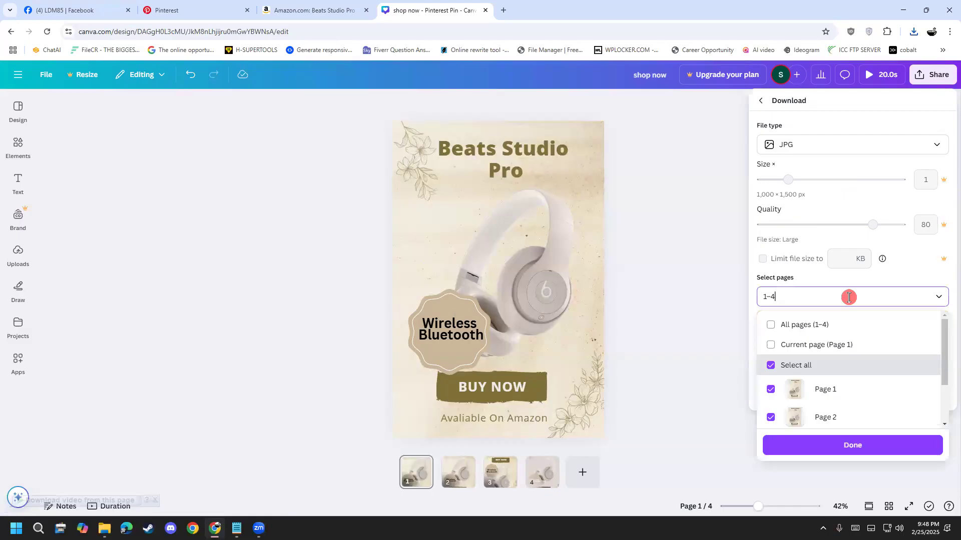
click(785, 367)
scroll(785, 370, down, 2)
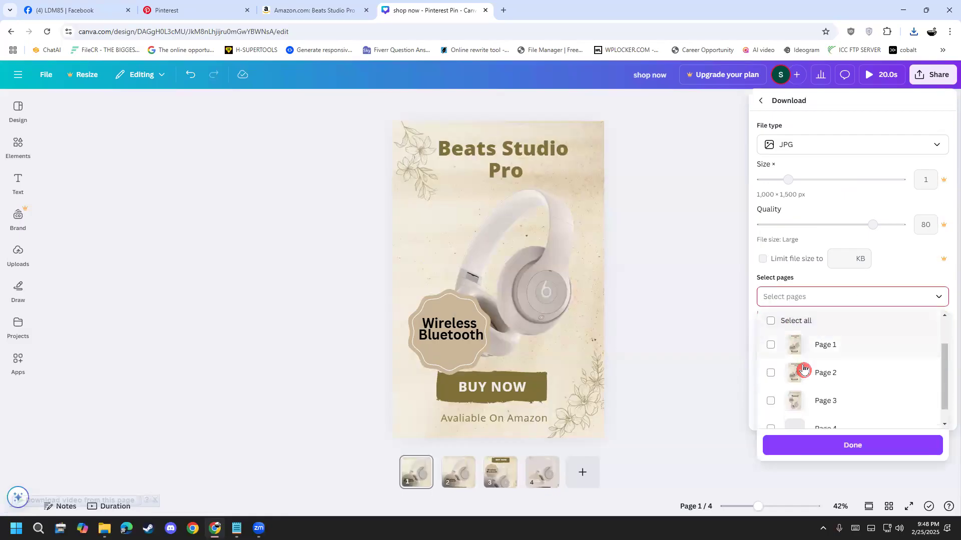
click(781, 377)
scroll(791, 397, down, 1)
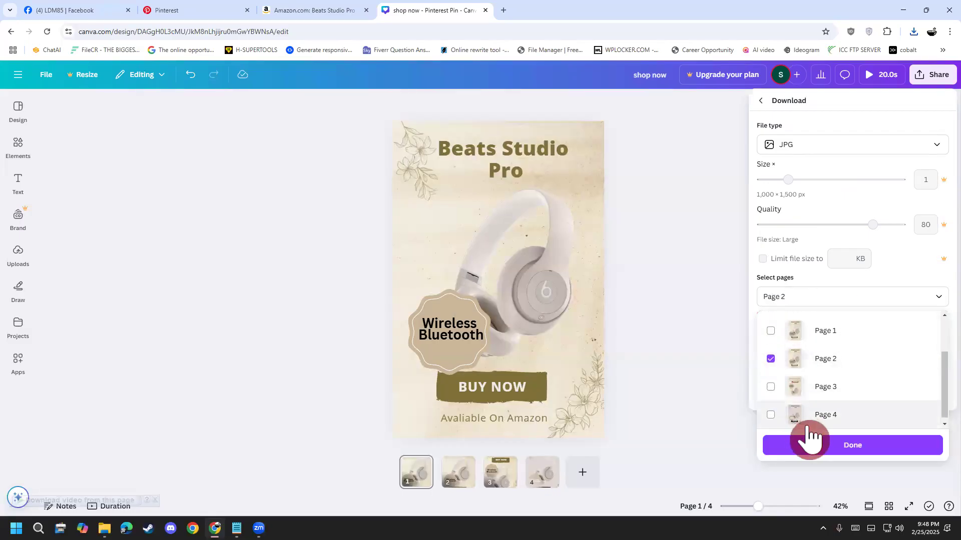
click(820, 450)
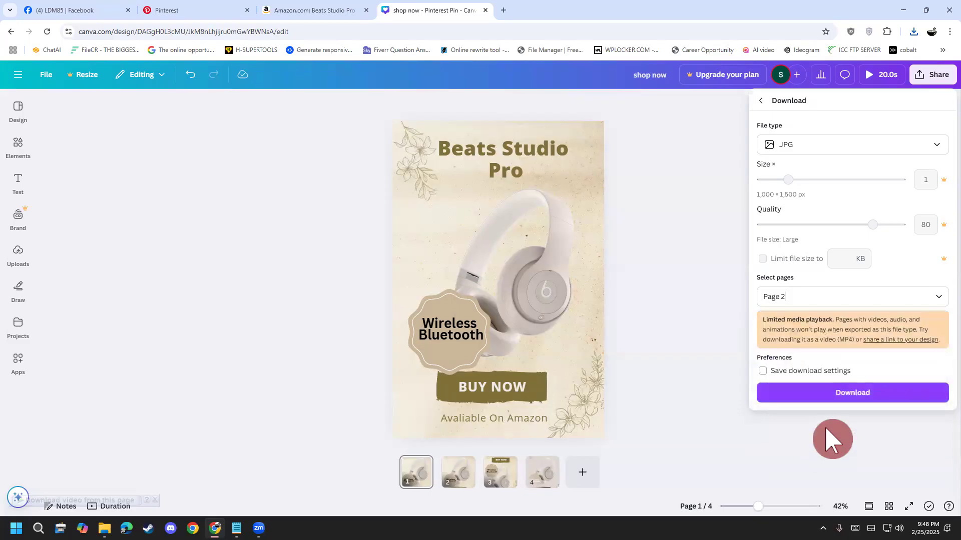
click(847, 397)
click(936, 73)
click(937, 74)
click(780, 272)
click(799, 250)
click(777, 313)
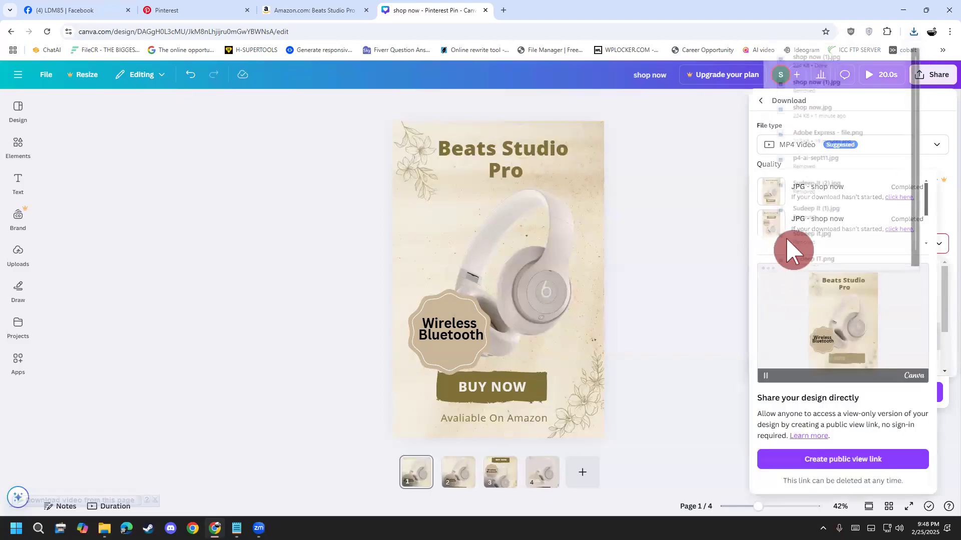
click(733, 217)
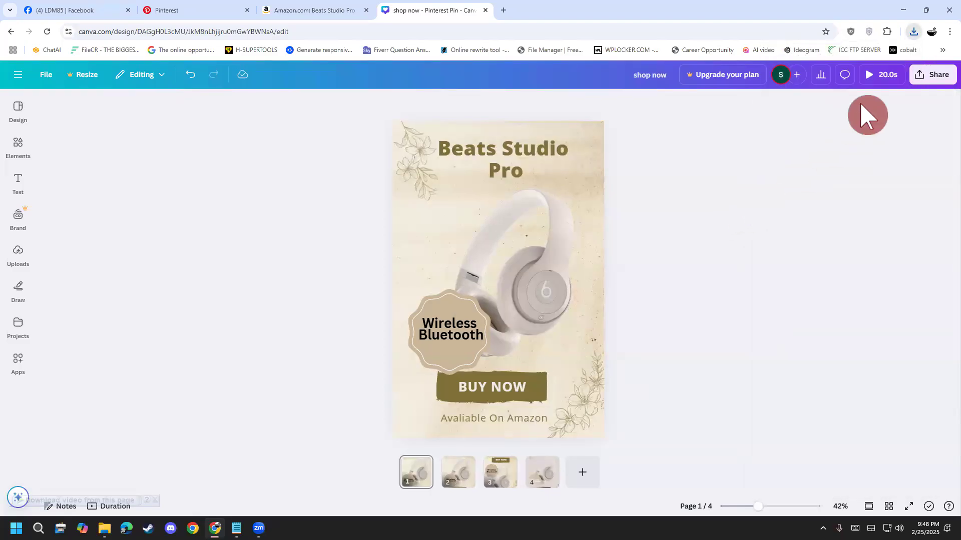
- Download only page 3 of the design as an MP4 video
click(932, 76)
click(775, 277)
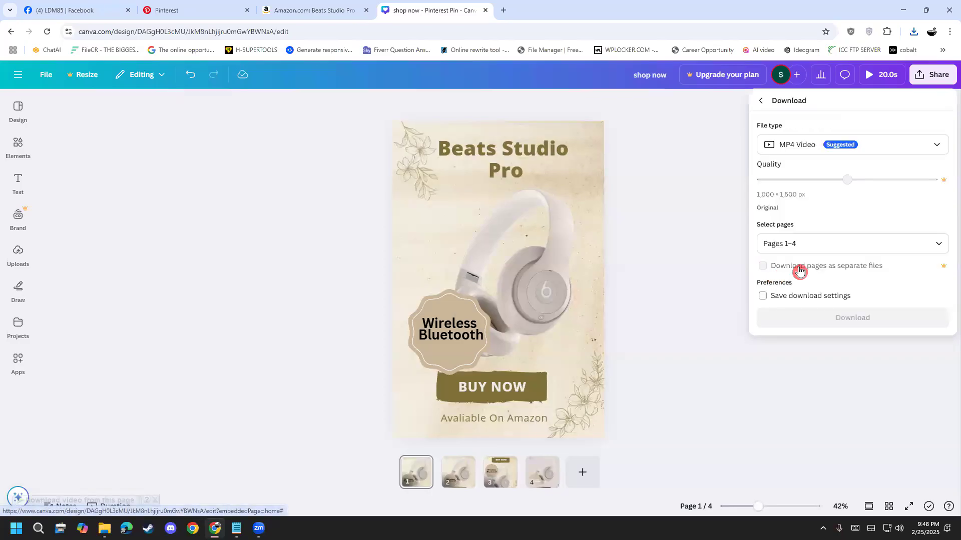
click(811, 243)
click(771, 313)
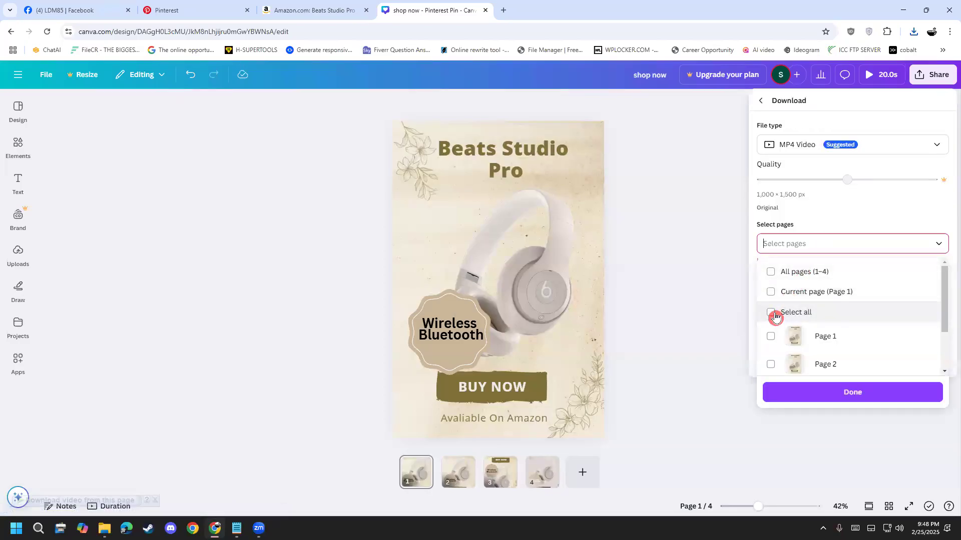
scroll(774, 317, down, 2)
click(773, 330)
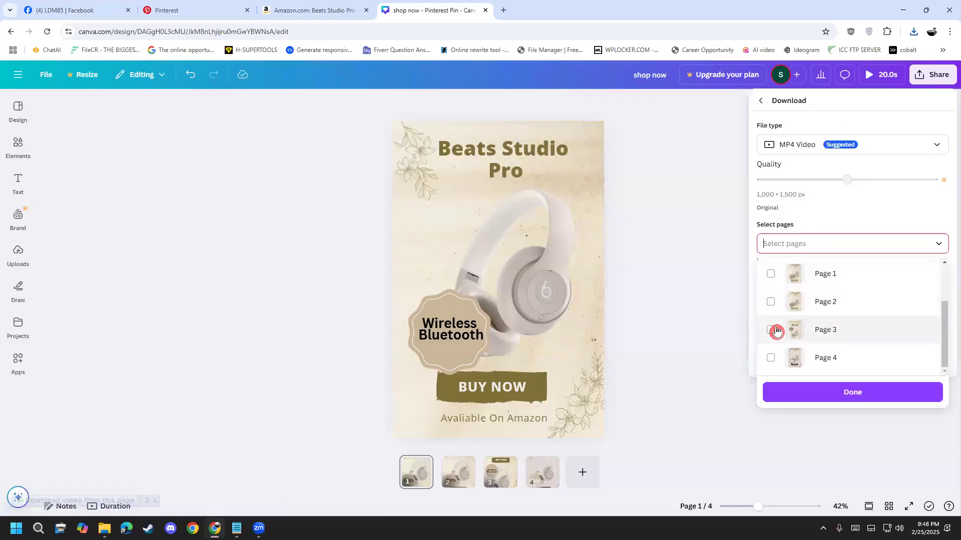
click(801, 390)
click(834, 304)
- Download only page 4 of the design as an MP4 video
click(925, 85)
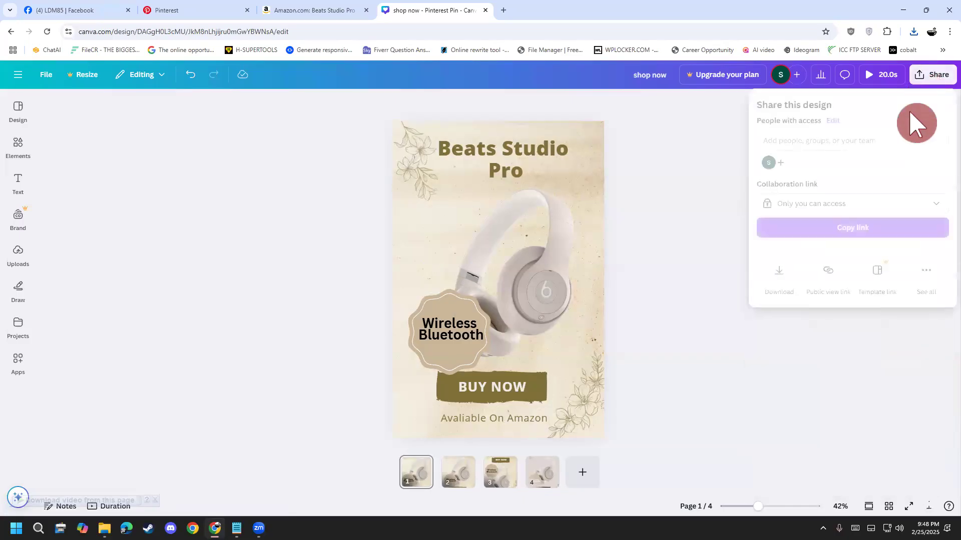
click(777, 268)
click(801, 244)
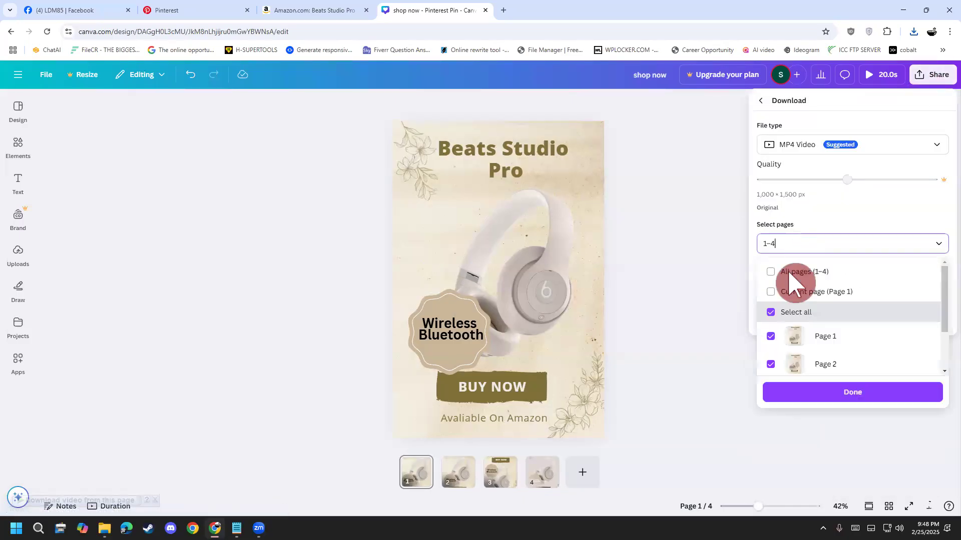
click(771, 315)
scroll(774, 343, down, 2)
click(771, 357)
click(808, 397)
click(825, 304)
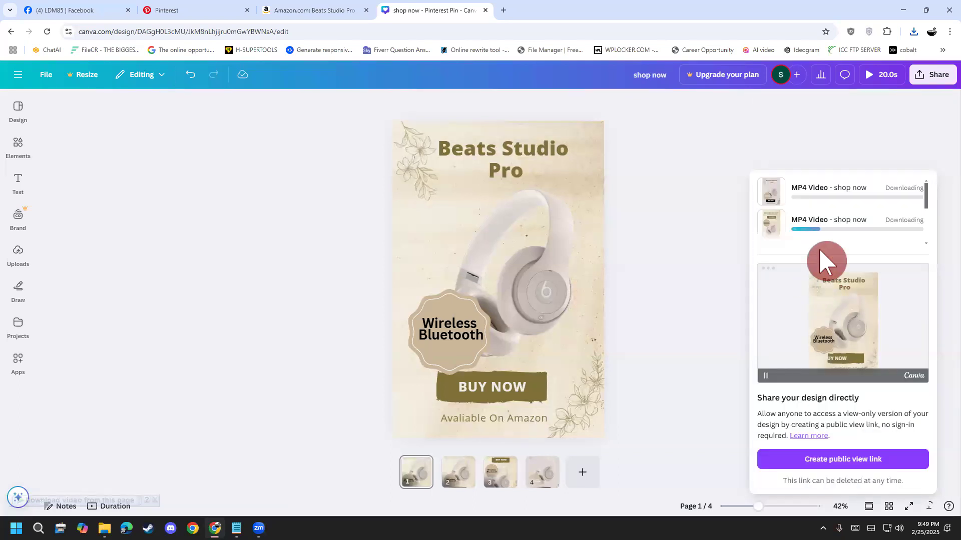
click(878, 75)
click(931, 76)
click(779, 272)
click(831, 146)
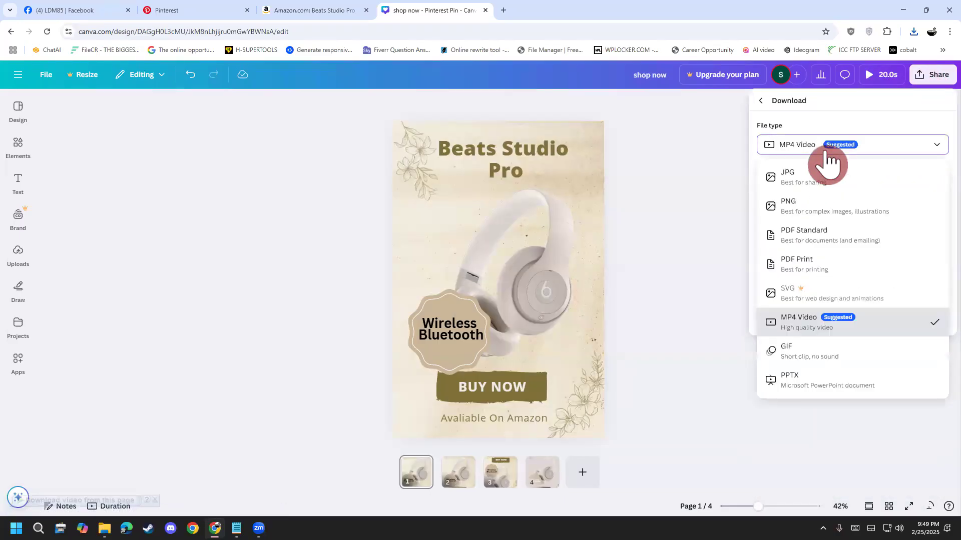
- Show the downloaded shop now (1).jpg in its folder, then return to the design and close the download settings
click(914, 32)
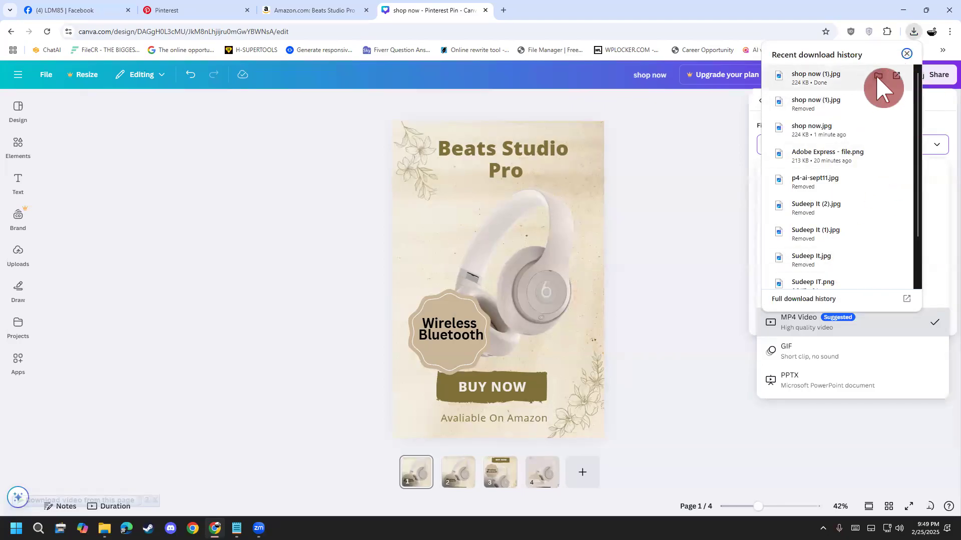
click(878, 75)
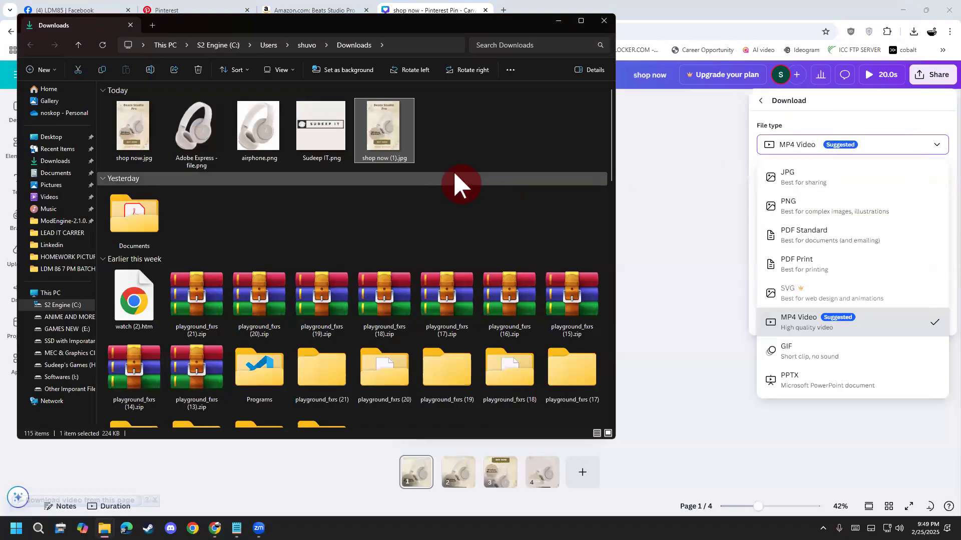
click(559, 21)
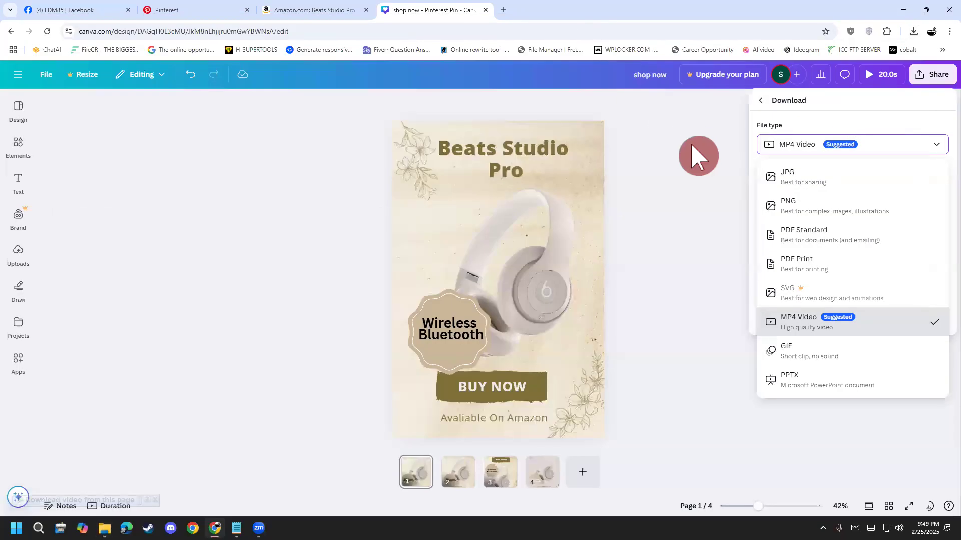
click(697, 155)
- Set the download file type to JPG and open the page selection for pages 1–4
click(923, 78)
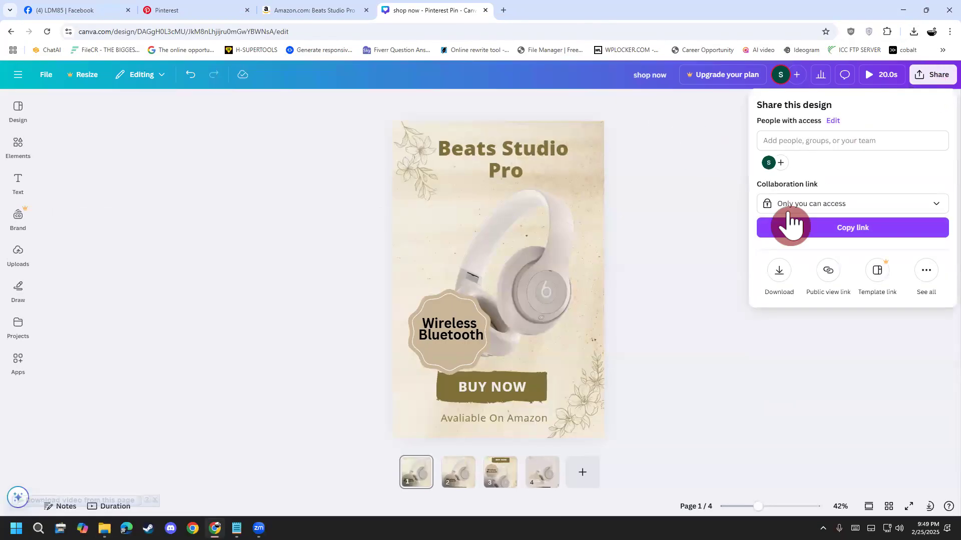
click(783, 272)
click(828, 145)
click(811, 181)
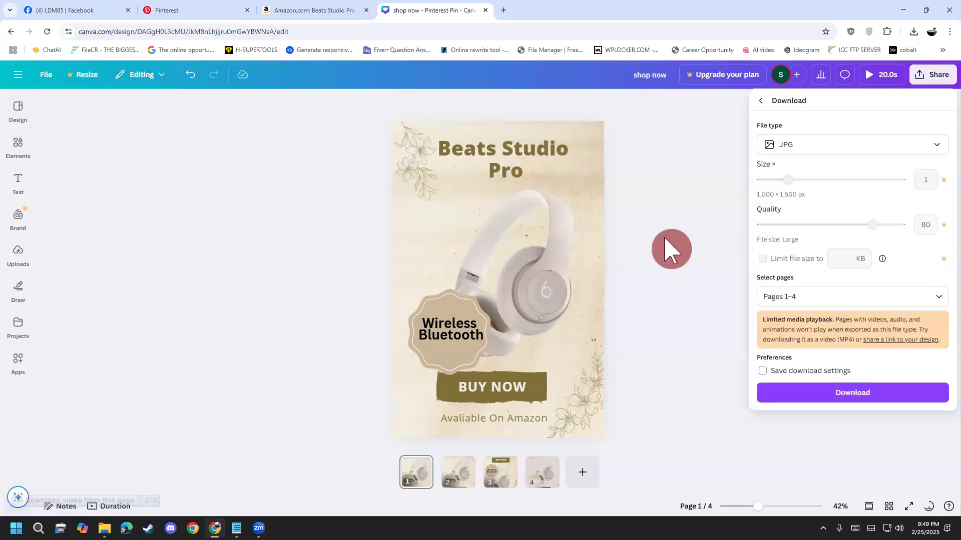
click(804, 288)
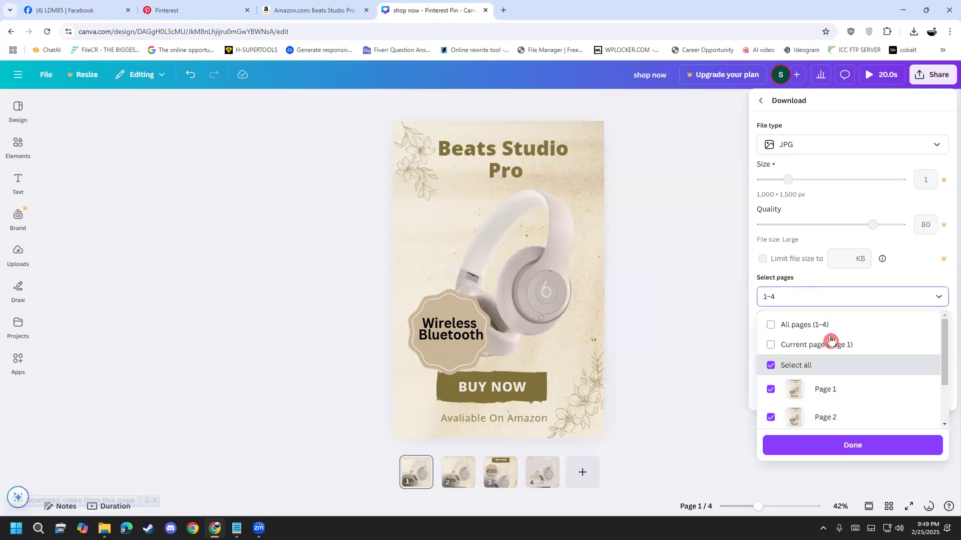
click(782, 385)
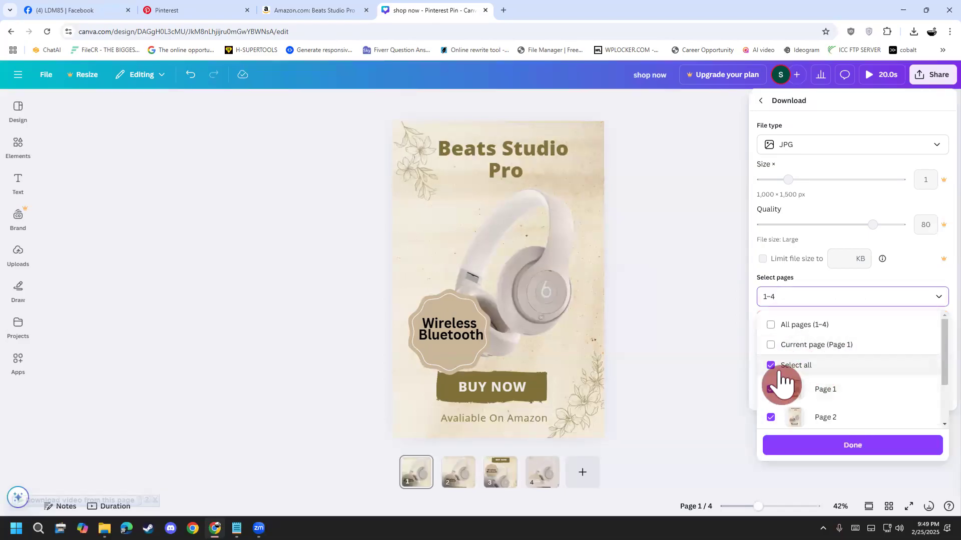
click(820, 335)
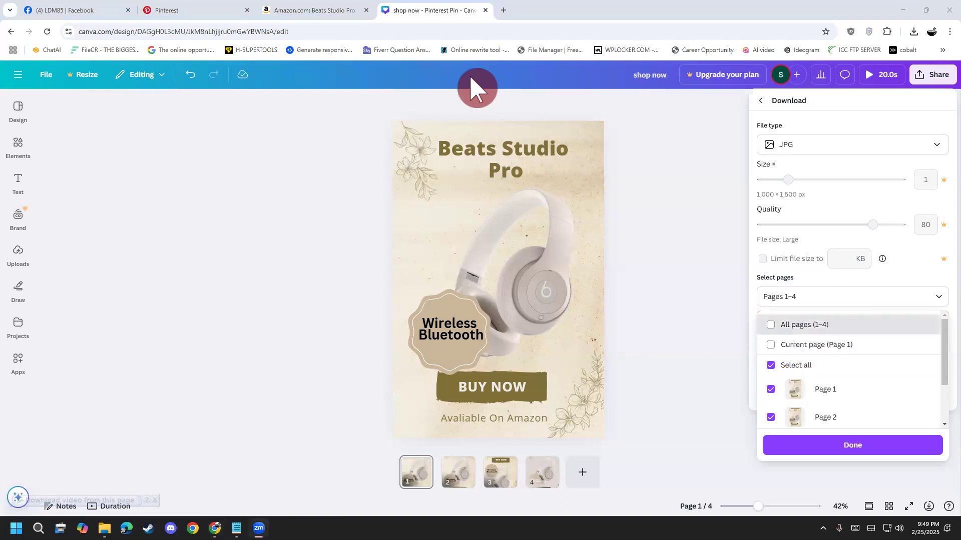
- Draw a circled ".ZIP" annotation beside the pin and cancel the download of shop now.mp4
drag(197, 139, 222, 153)
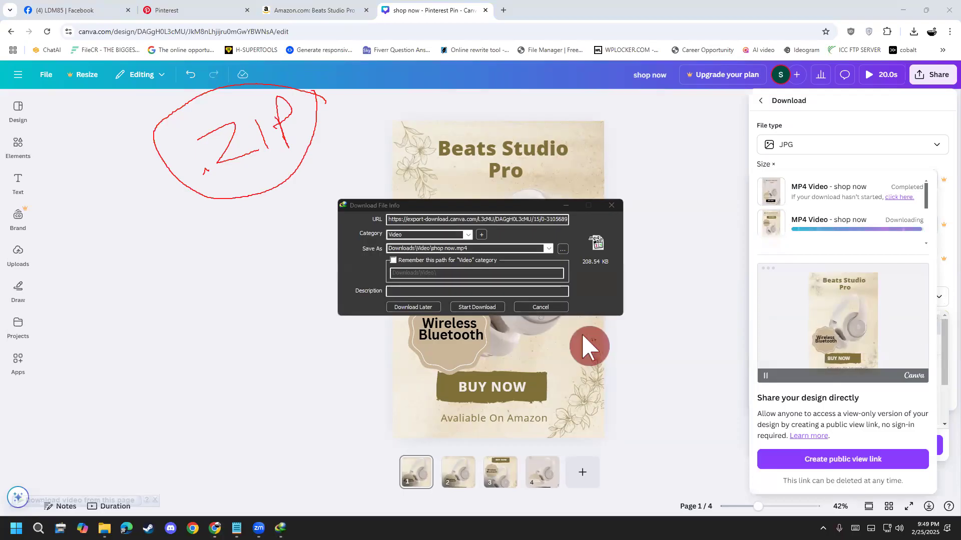
click(541, 306)
click(515, 305)
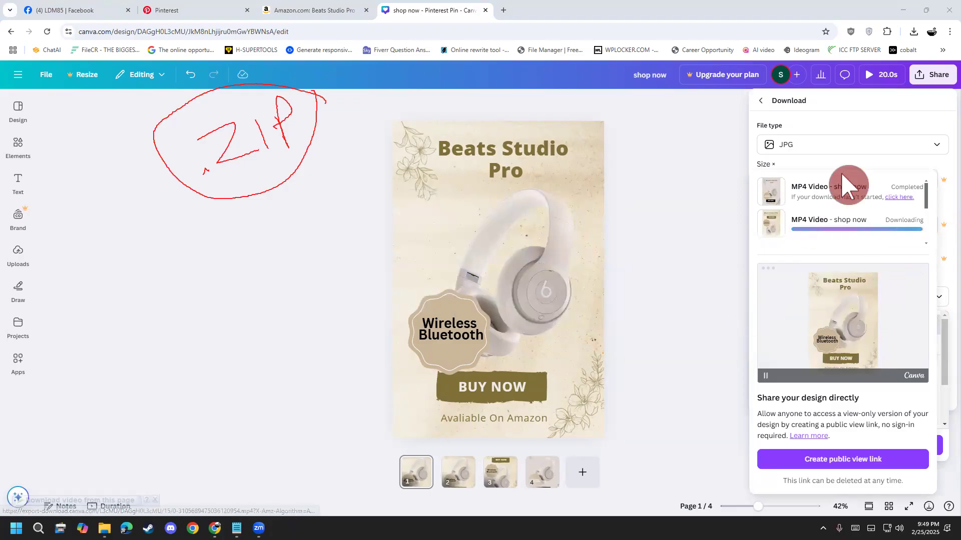
- Reopen the design's download settings and set the file type to JPG for pages 1–4
click(929, 83)
click(930, 83)
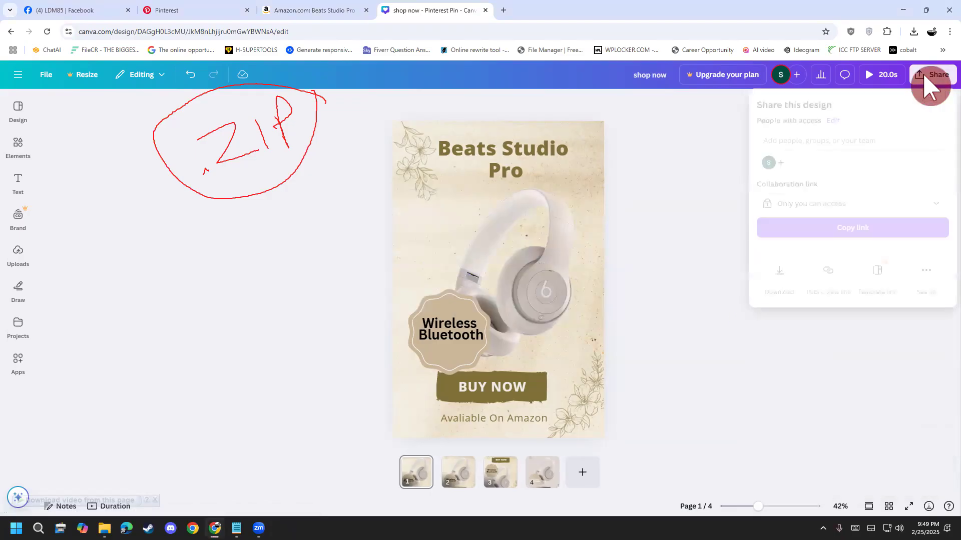
click(784, 278)
click(831, 145)
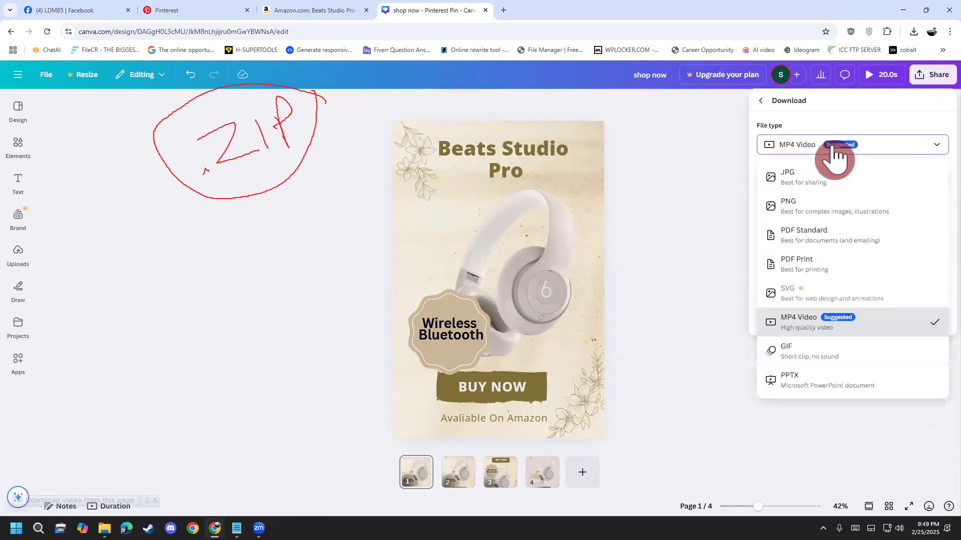
click(821, 176)
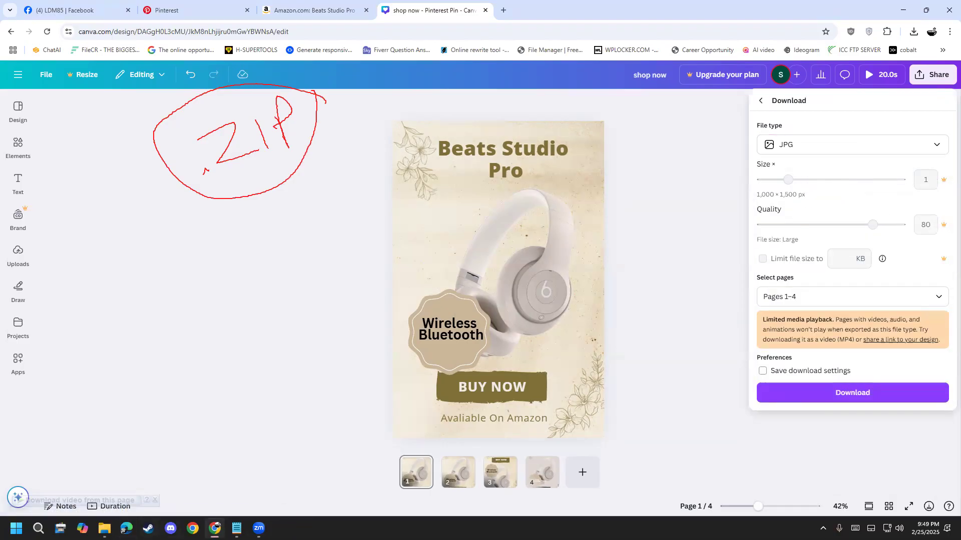
- Switch to File Explorer, select shop now.jpg in the Downloads folder, and dismiss the Download File Info window for shop now.mp4
mouse_move(105, 529)
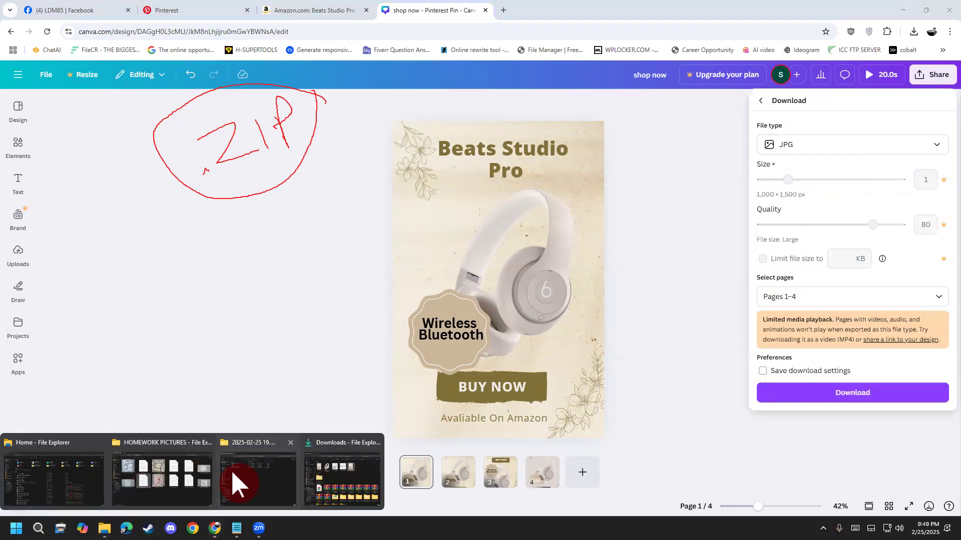
click(94, 468)
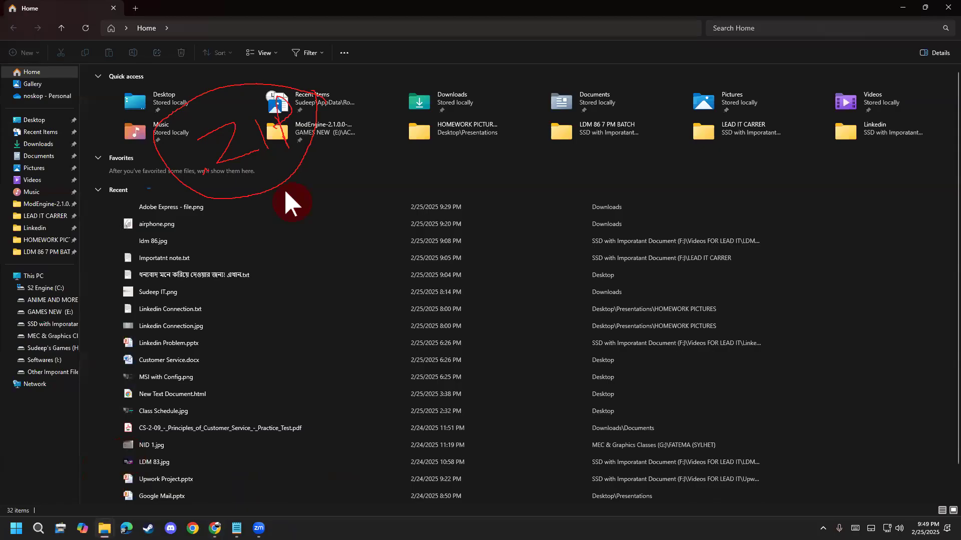
click(33, 120)
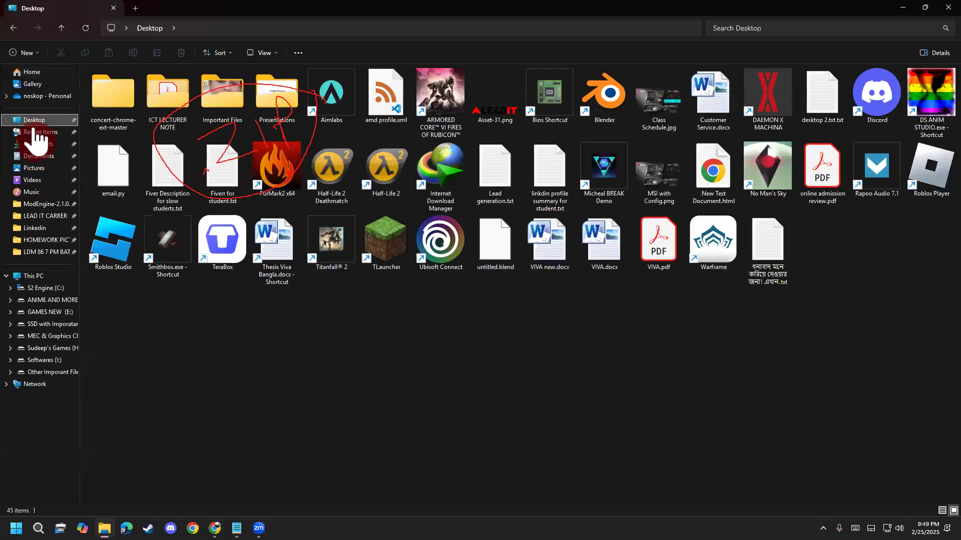
click(36, 133)
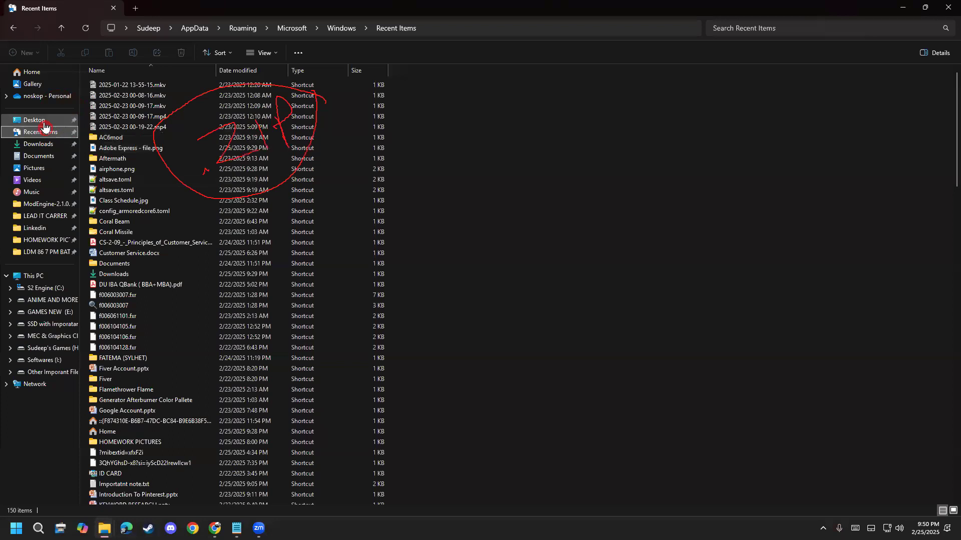
click(44, 145)
click(319, 176)
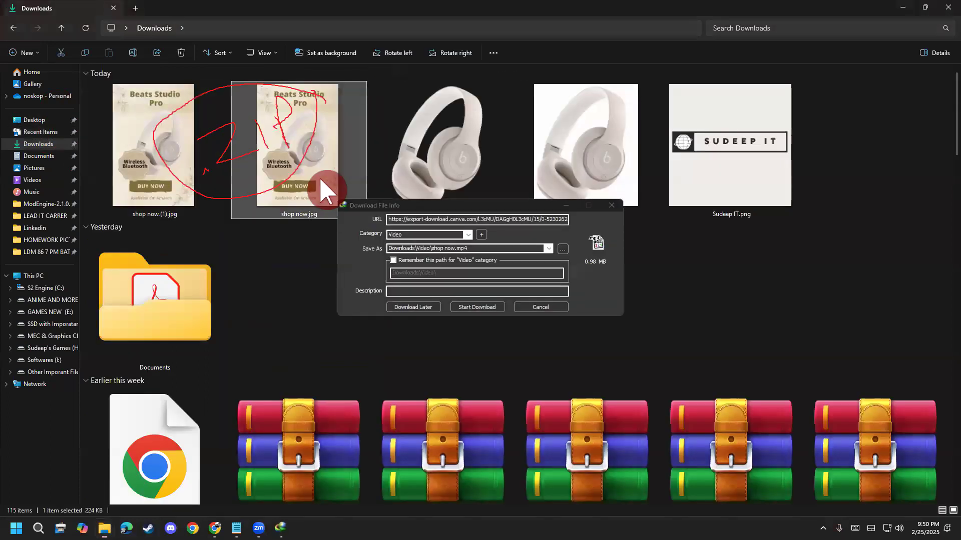
click(612, 205)
click(582, 205)
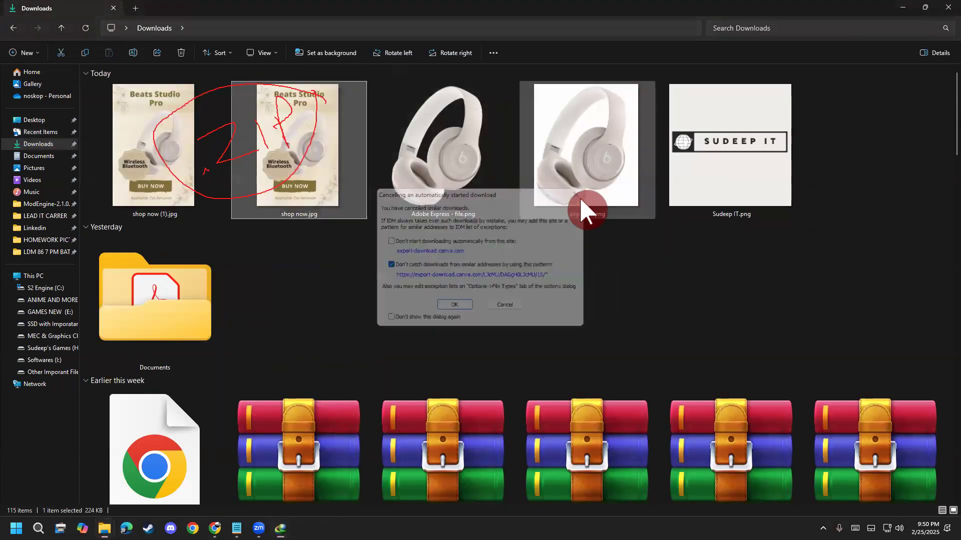
- Permanently delete shop now.jpg and shop now (1).jpg from the Downloads folder and return to the Canva design
ctrl+click(197, 155)
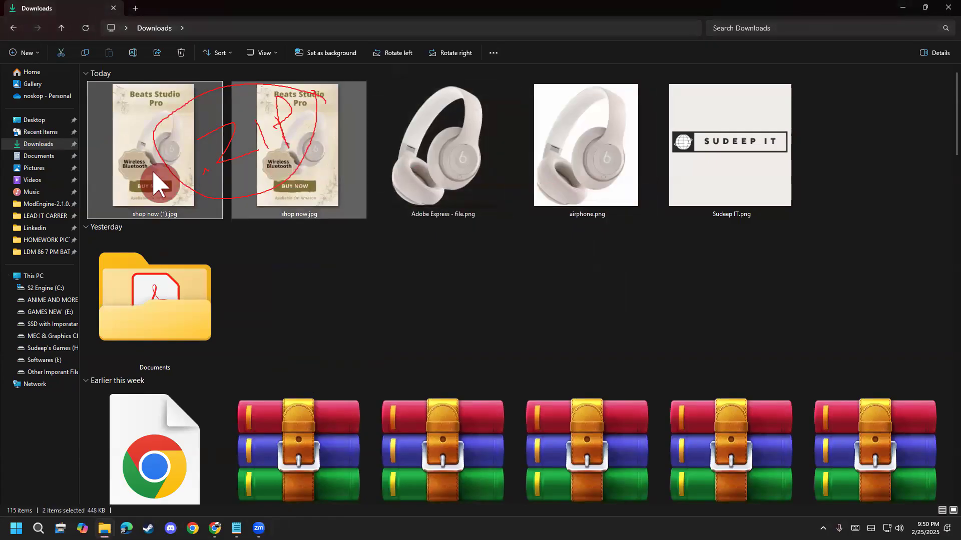
key(shift+Delete)
key(Return)
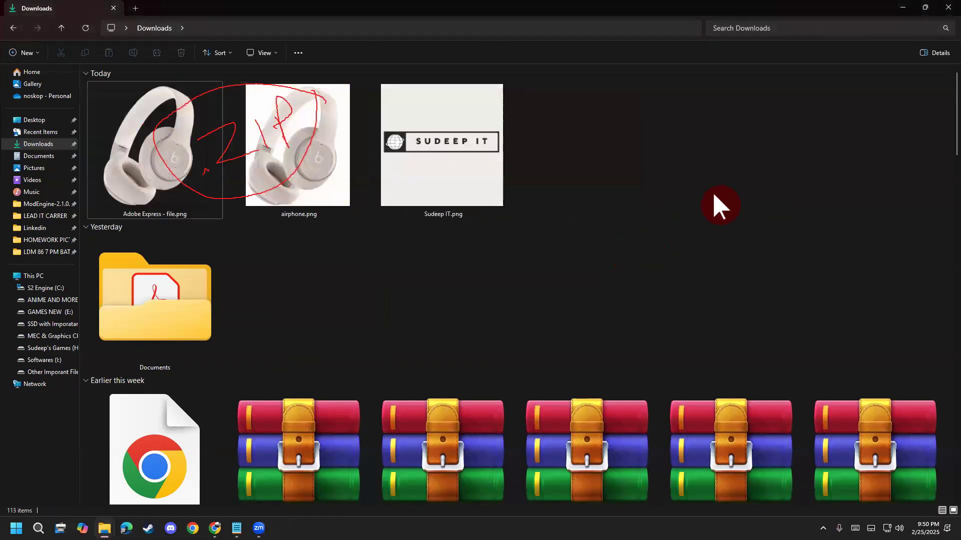
click(934, 10)
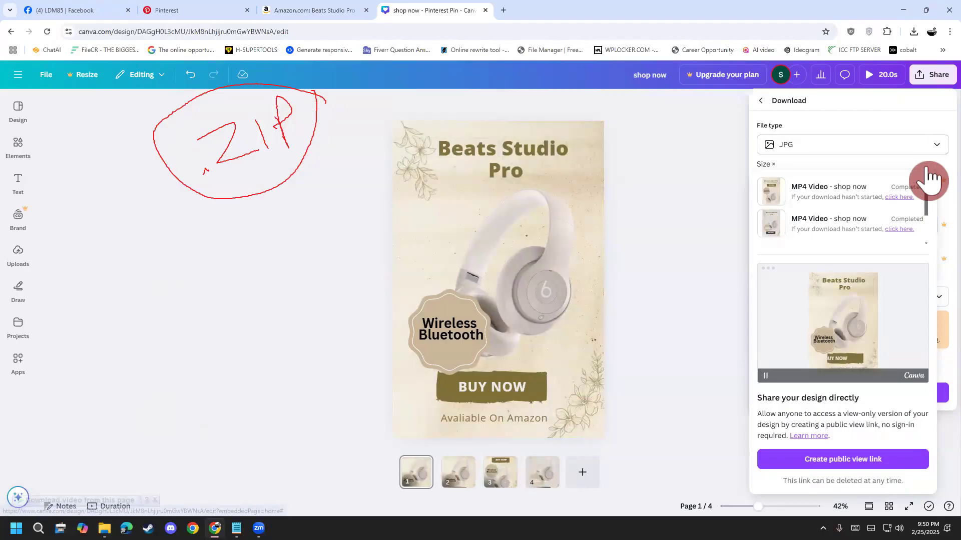
- Keep JPG as the file type, limit the page selection to pages 2–4, and download them
click(869, 146)
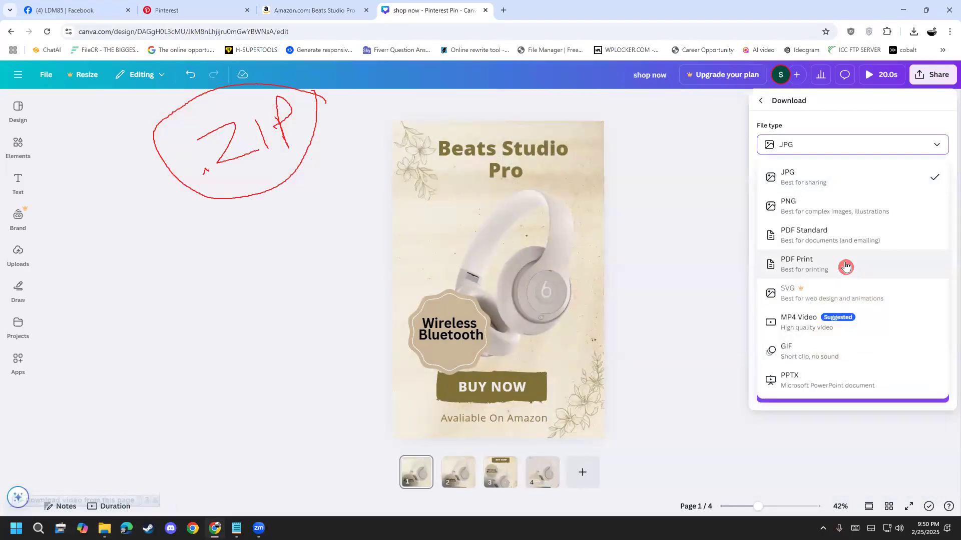
click(827, 181)
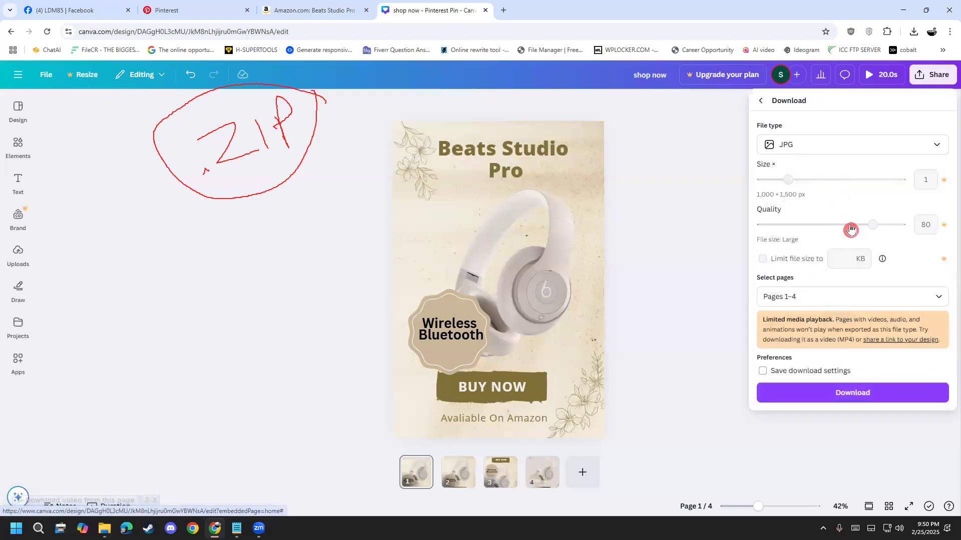
click(834, 297)
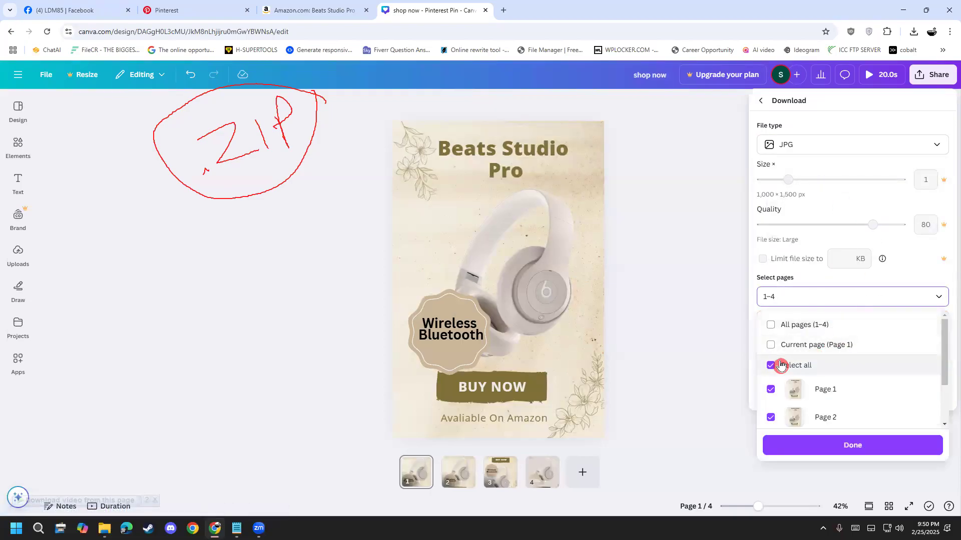
scroll(781, 376, down, 1)
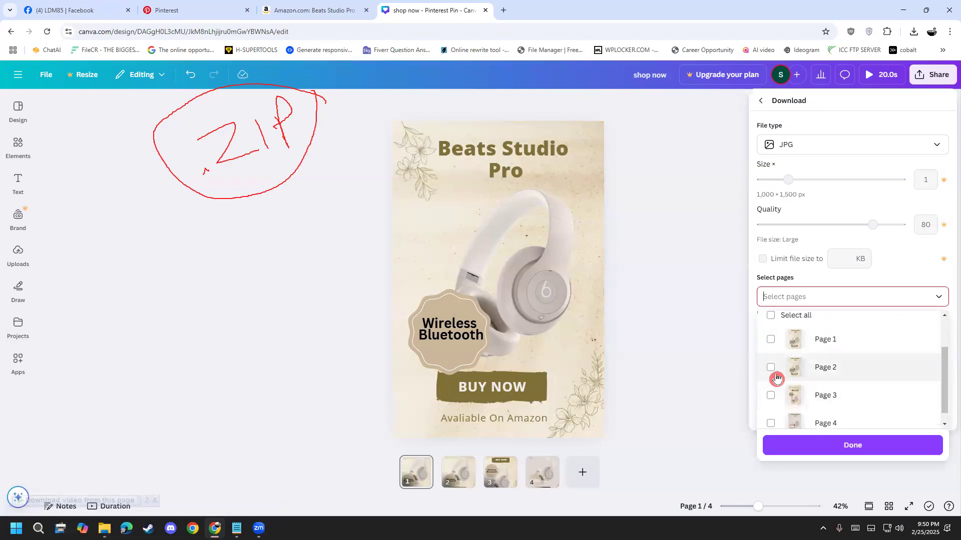
click(776, 377)
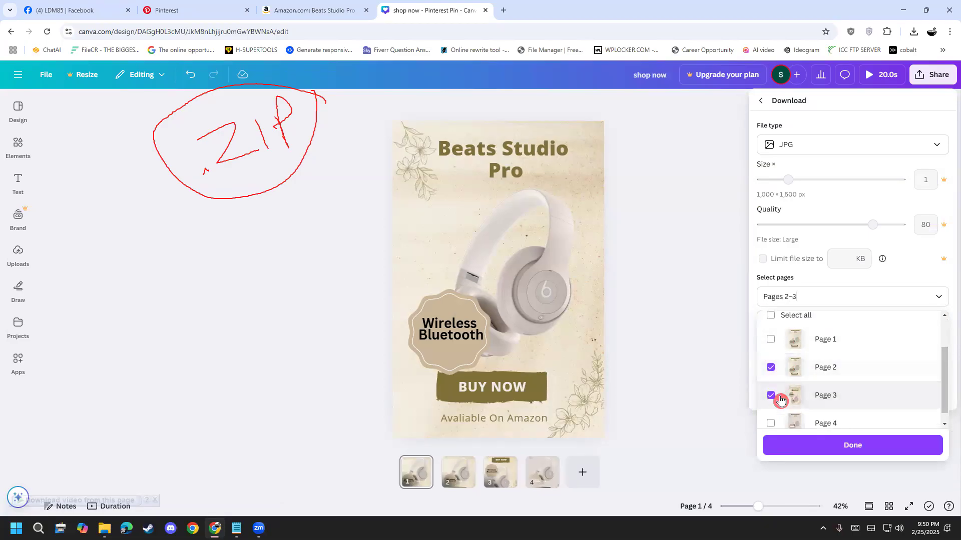
scroll(778, 413, down, 1)
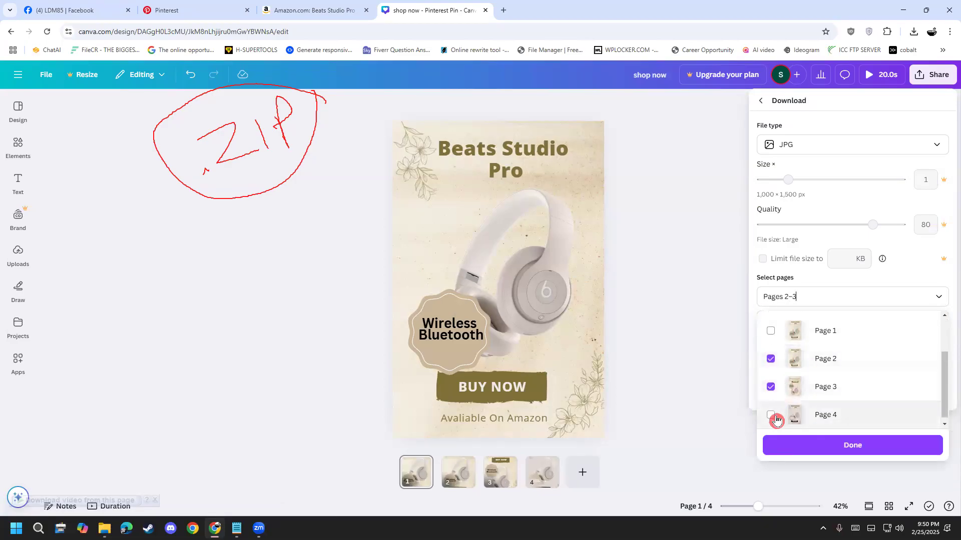
click(831, 445)
click(832, 392)
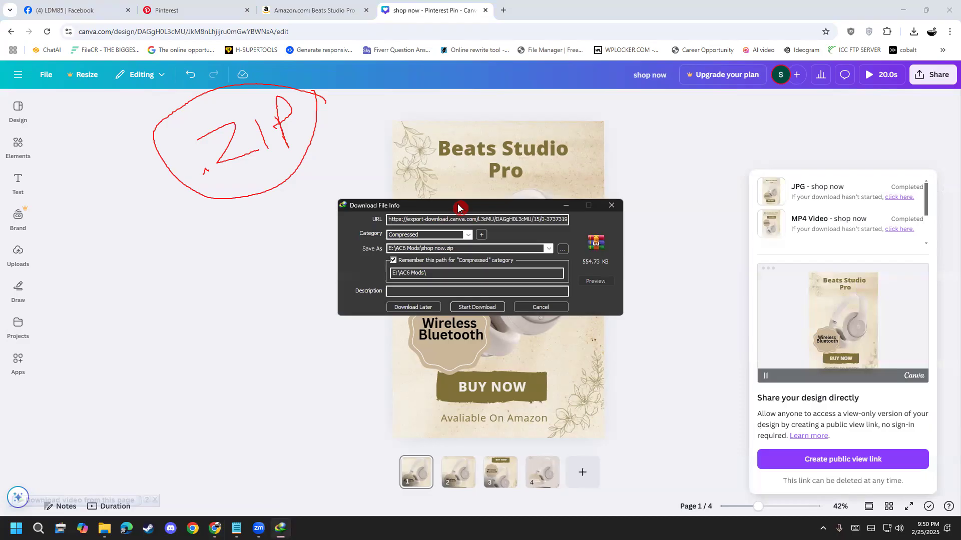
- Download shop now.zip to E:\AC6 Mods and move it from there to the Downloads folder
drag(458, 207, 564, 108)
click(585, 210)
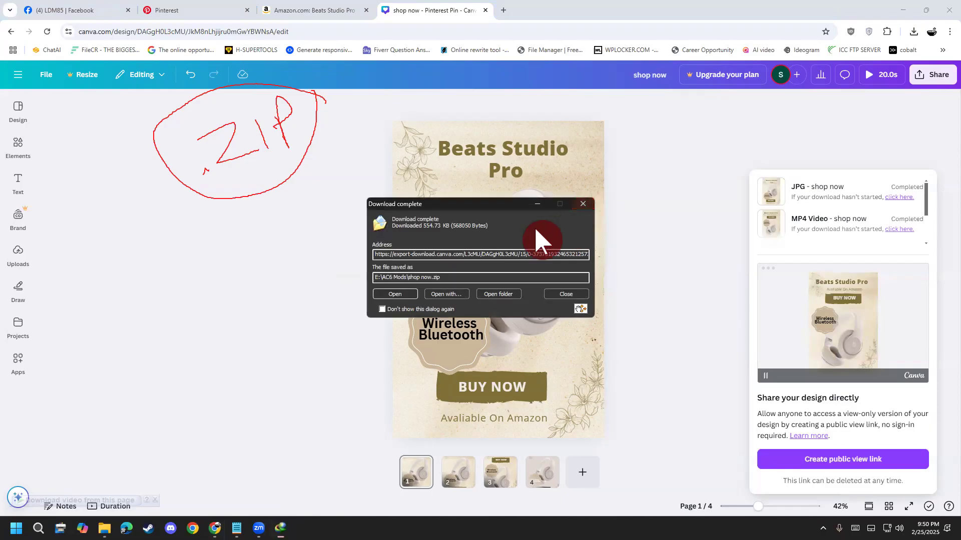
click(503, 294)
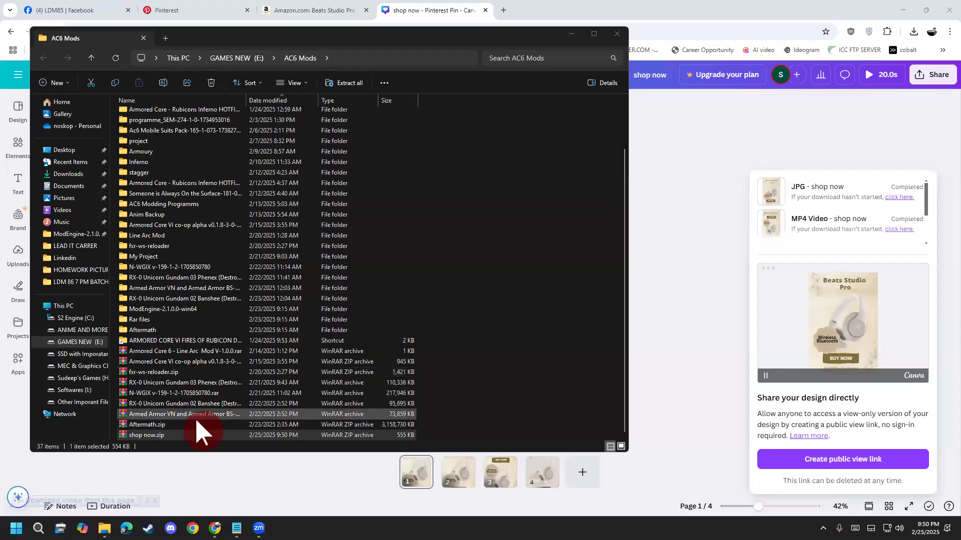
click(150, 434)
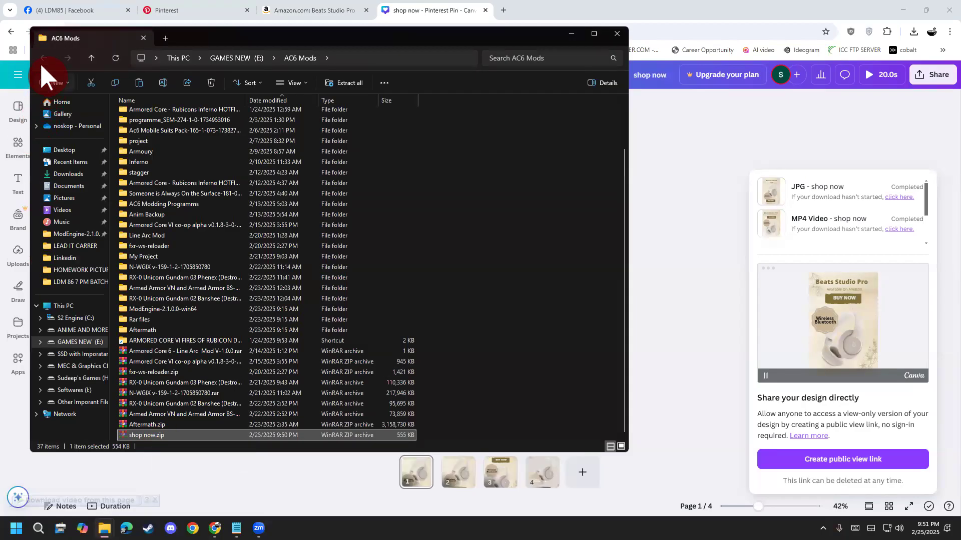
click(64, 173)
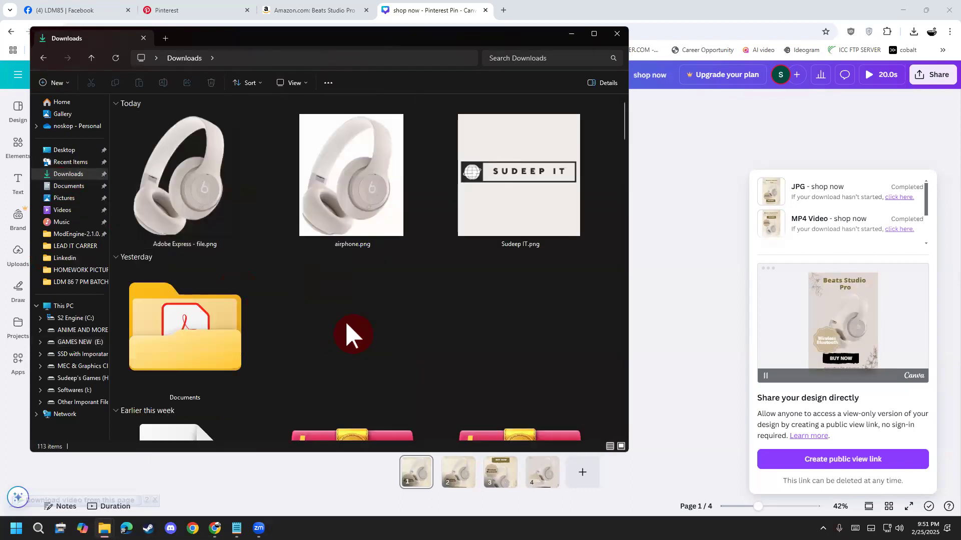
- Extract shop now.zip directly into the Downloads folder with WinRAR and check the extracted images 2.jpg, 3.jpg and 4.jpg
right_click(222, 338)
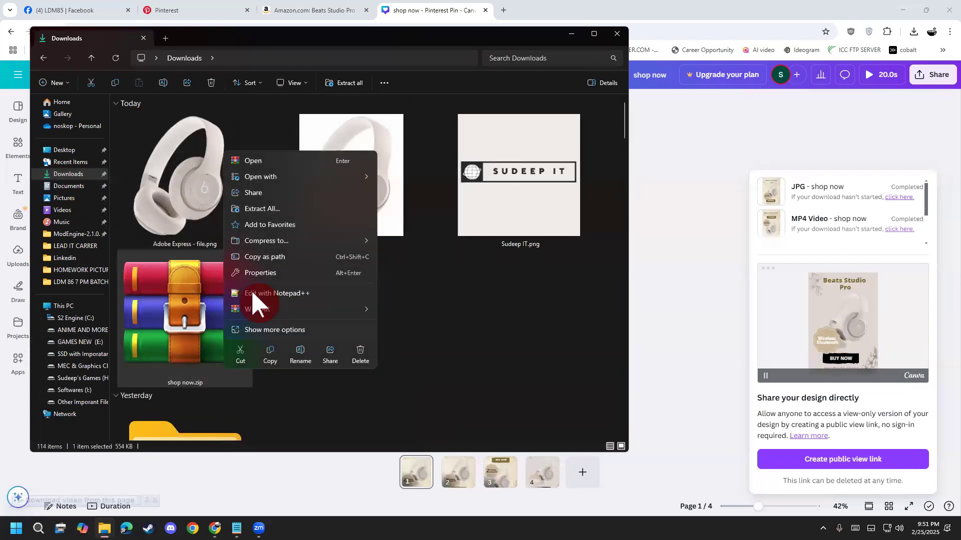
mouse_move(287, 308)
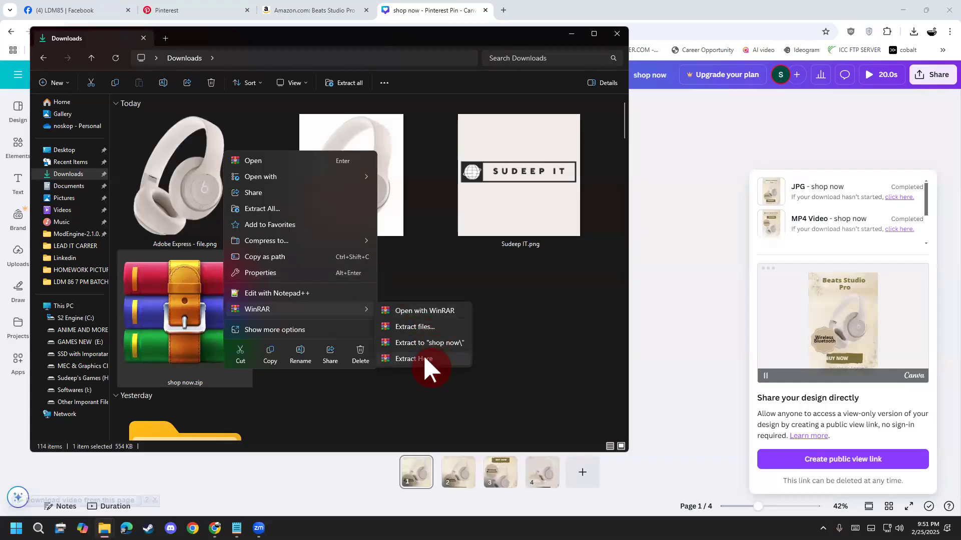
click(422, 326)
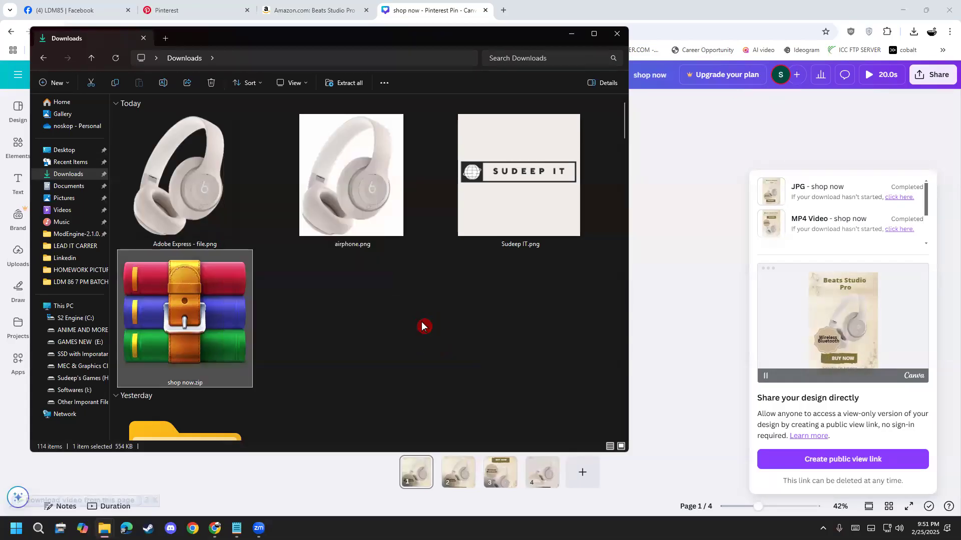
click(601, 158)
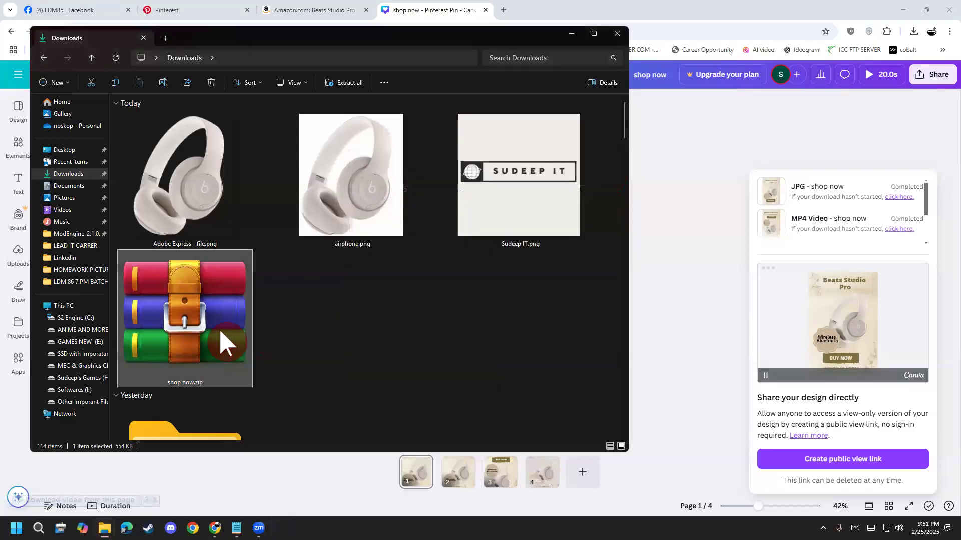
right_click(225, 328)
mouse_move(303, 299)
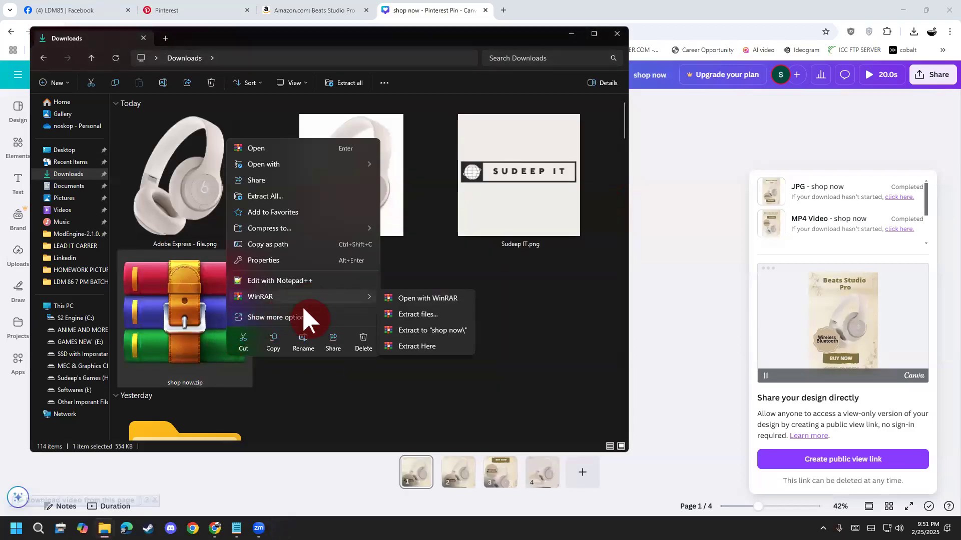
click(430, 351)
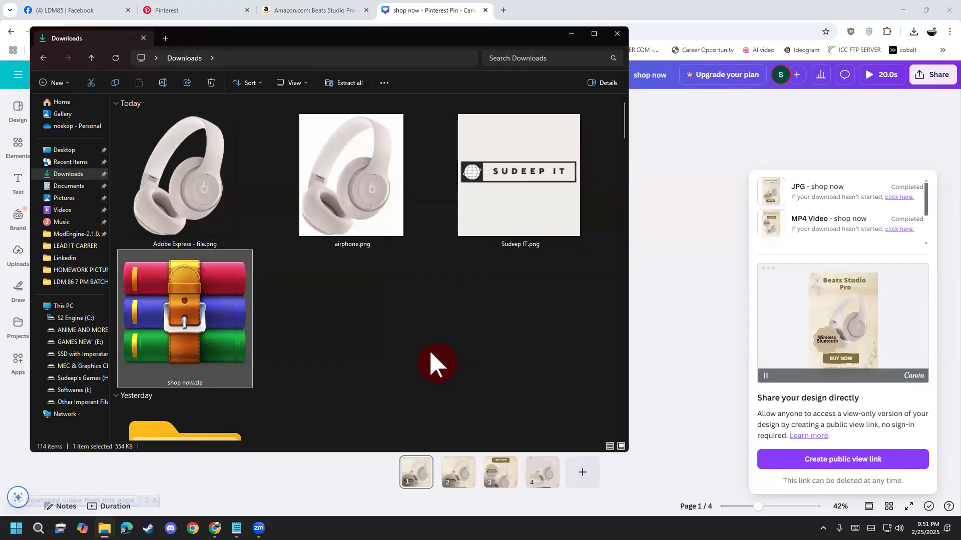
scroll(340, 335, down, 2)
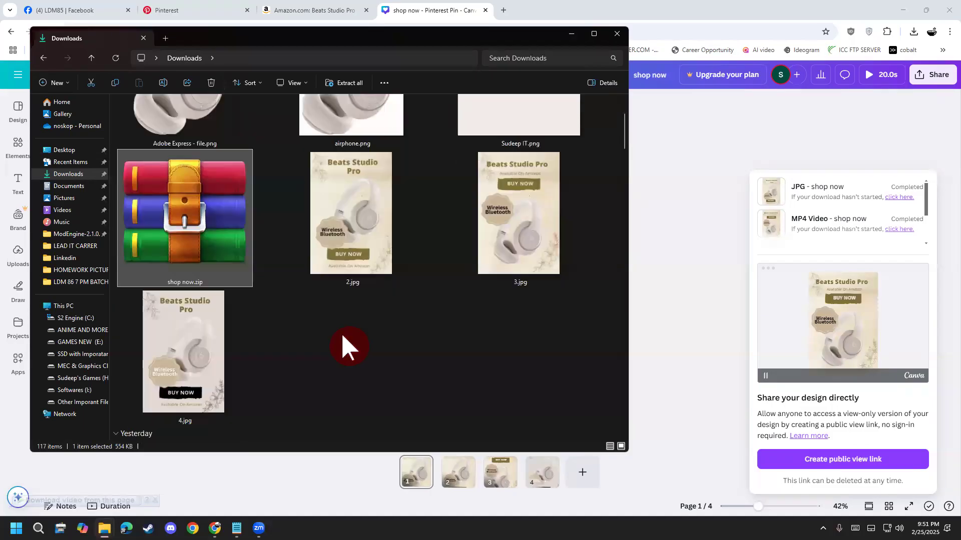
click(346, 247)
click(549, 242)
click(186, 319)
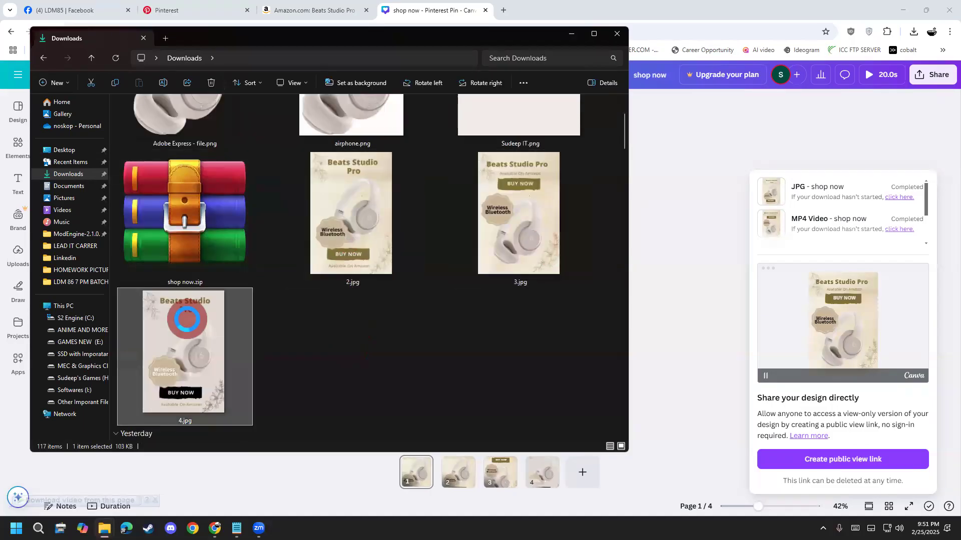
- Permanently delete shop now.zip from the Downloads folder and put the File Explorer window away
click(122, 287)
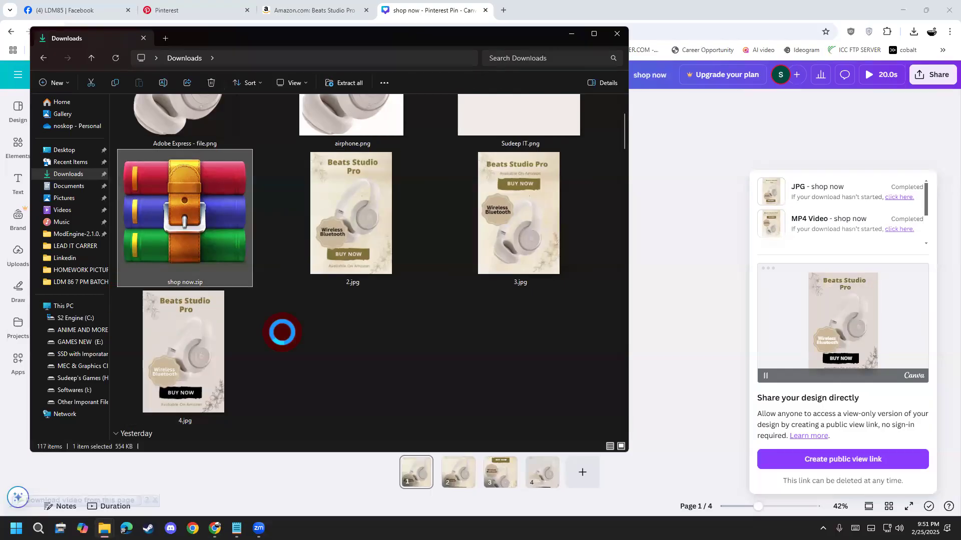
key(shift+Delete)
key(Return)
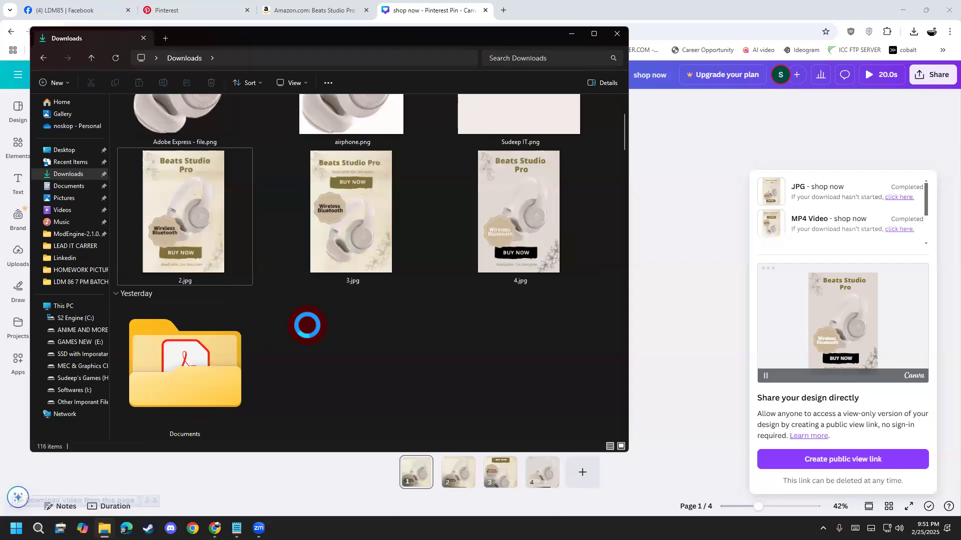
click(575, 39)
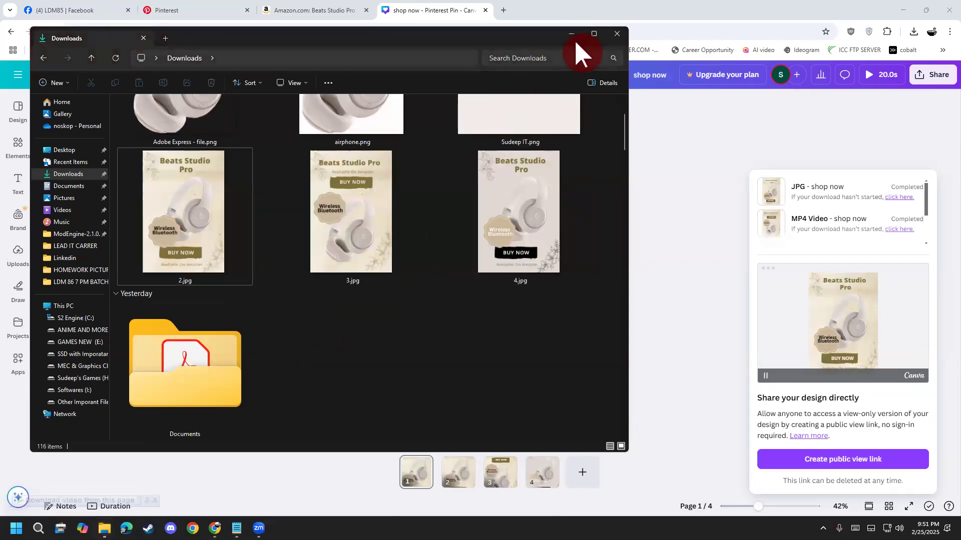
click(558, 58)
- Reopen the download settings for the pin design and change the file type to JPG
click(928, 85)
click(802, 229)
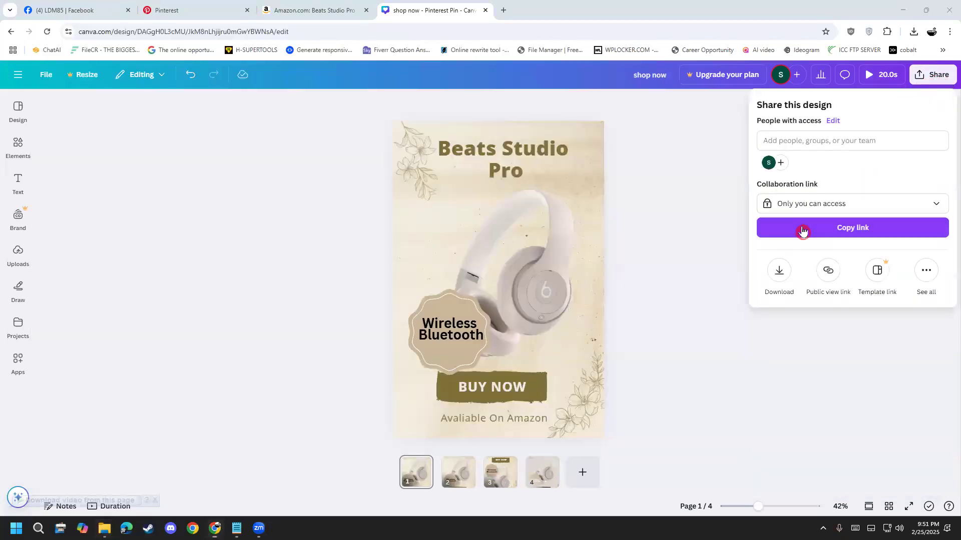
click(802, 152)
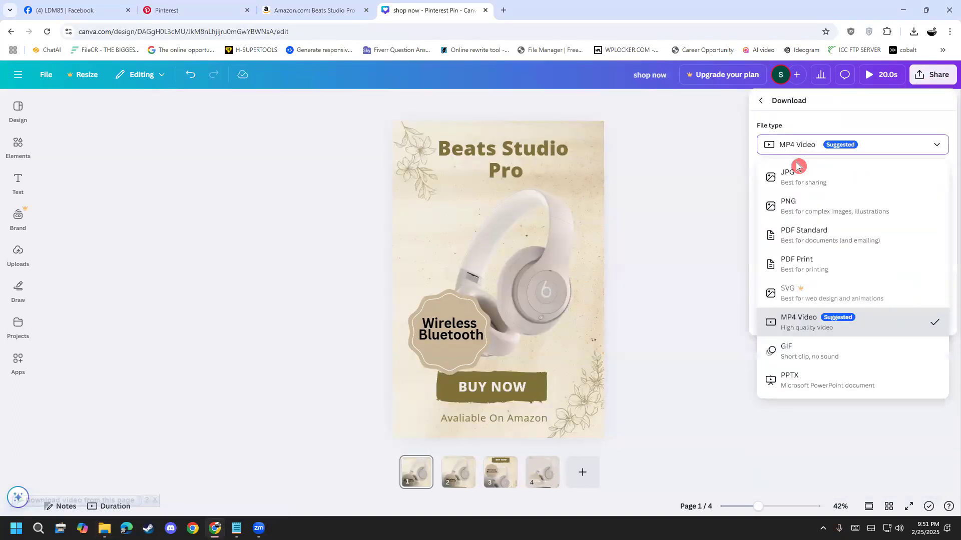
click(797, 170)
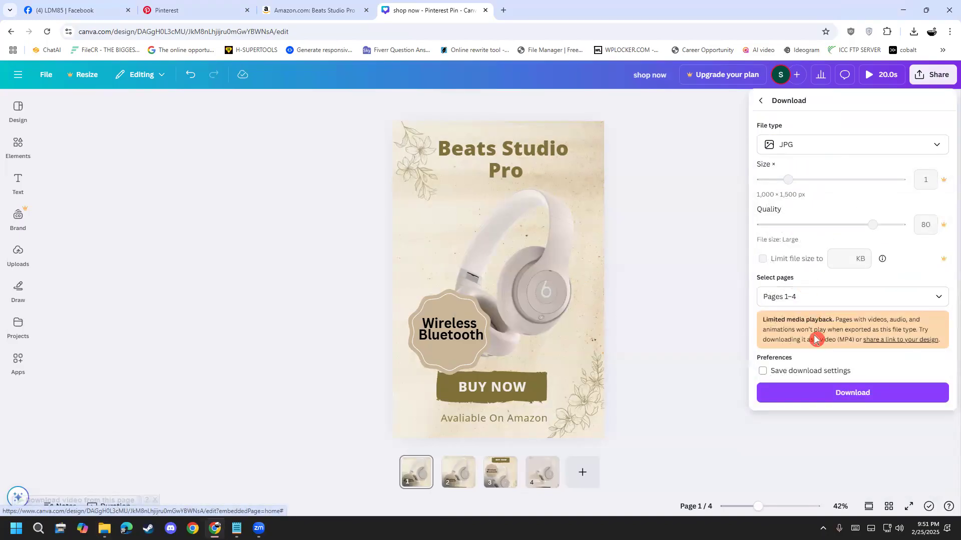
- Clear all pages from the download's page selection and choose only page 4
click(815, 295)
click(803, 367)
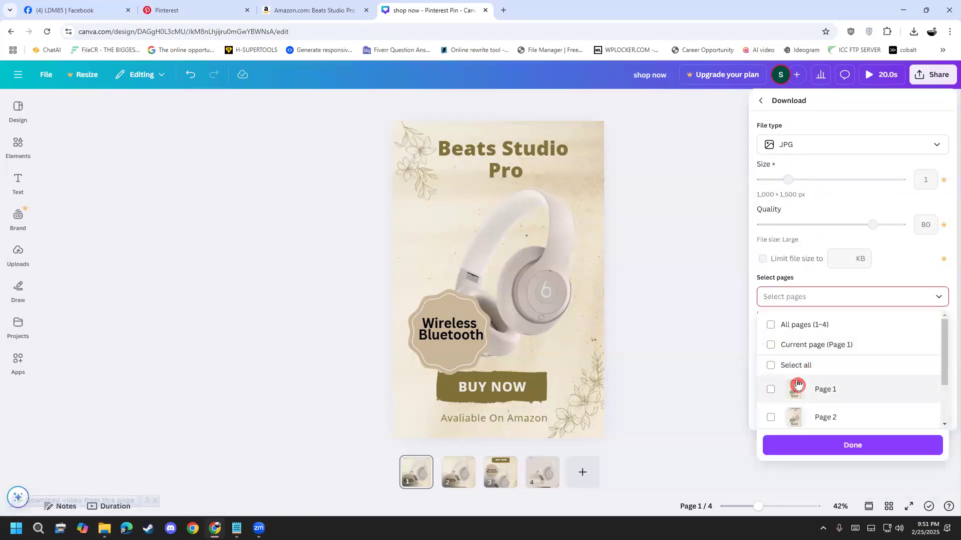
scroll(797, 385, down, 1)
click(796, 375)
click(795, 371)
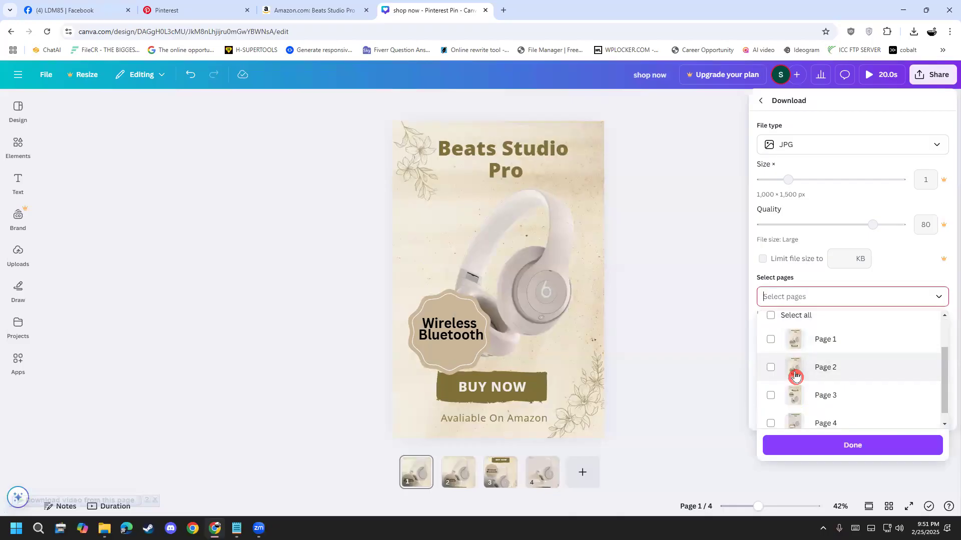
click(798, 402)
click(797, 403)
scroll(800, 415, down, 1)
click(803, 423)
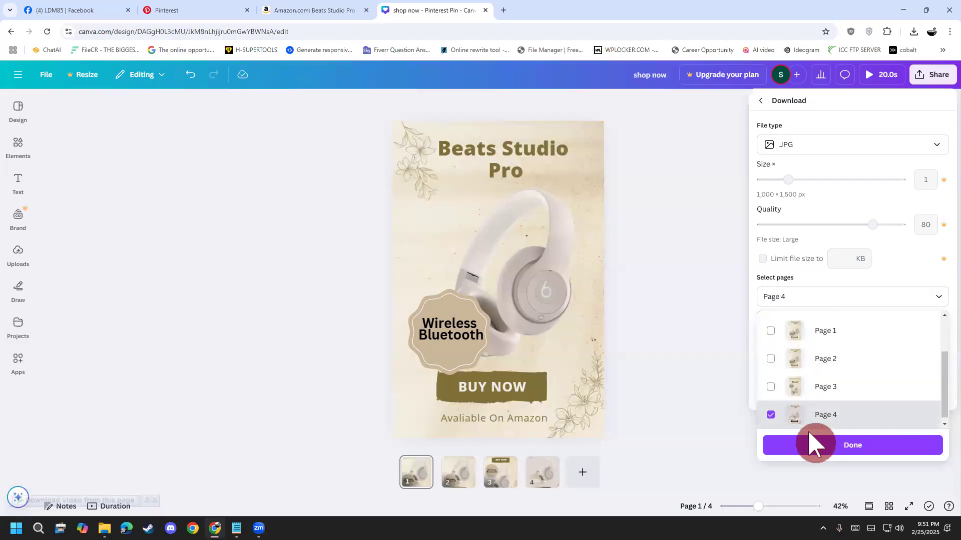
click(803, 442)
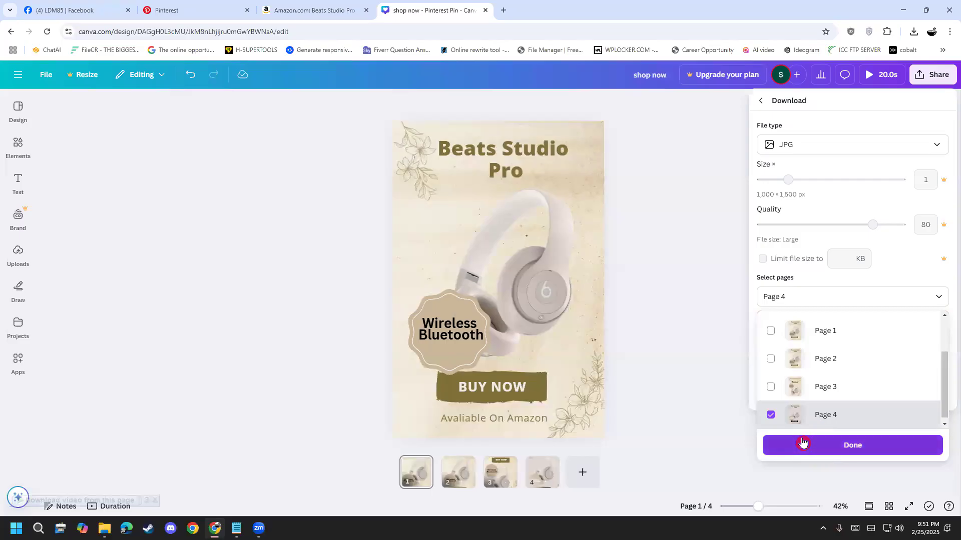
- Switch to the Amazon product page for the Beats Studio Pro headphones
click(375, 232)
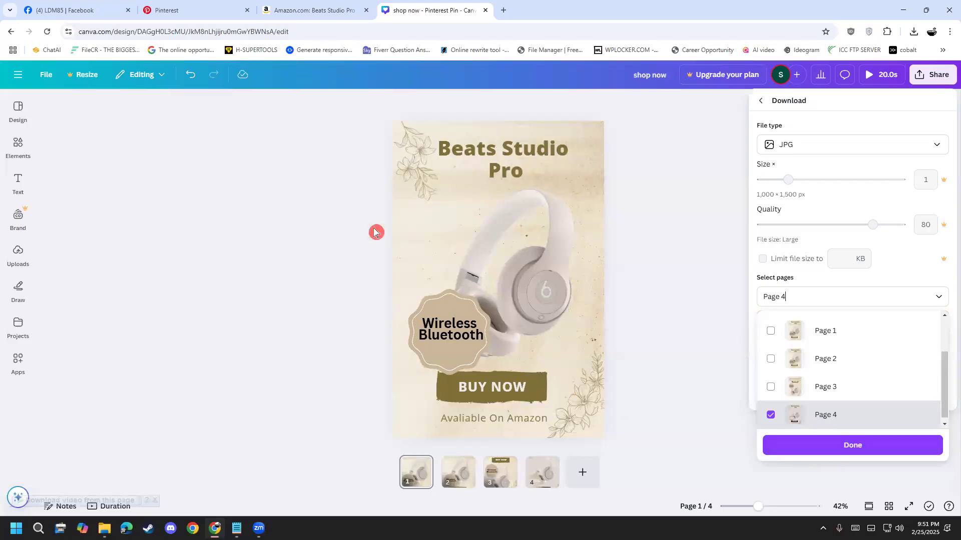
click(627, 223)
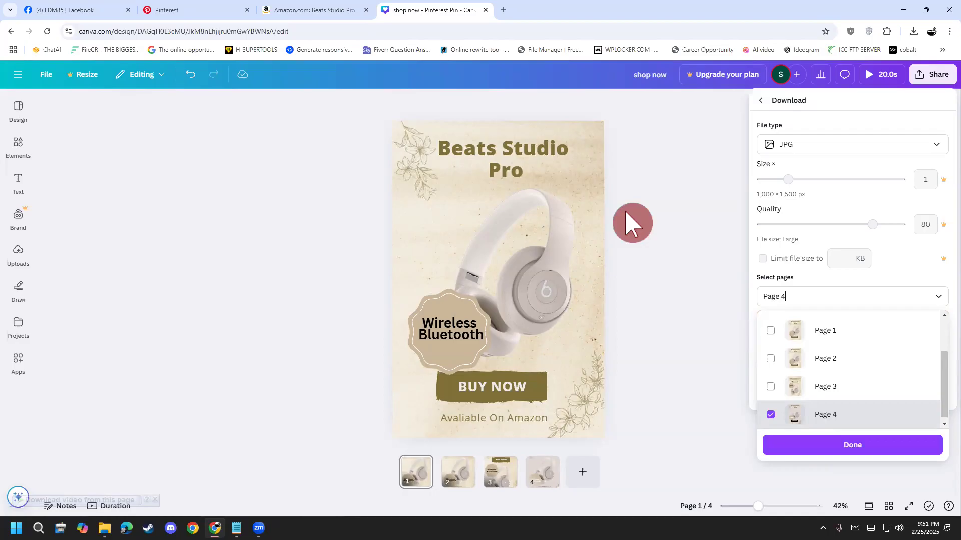
click(268, 17)
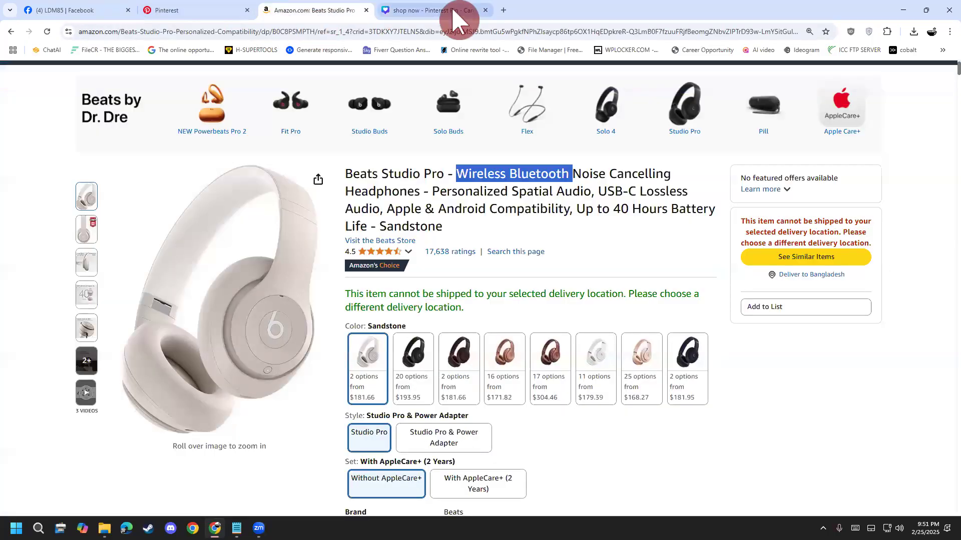
- Close the Canva pin design, bring up the Notepad outline, and highlight its "Pinterest Pin Board" item
click(478, 13)
click(484, 10)
click(237, 528)
drag(366, 194, 75, 197)
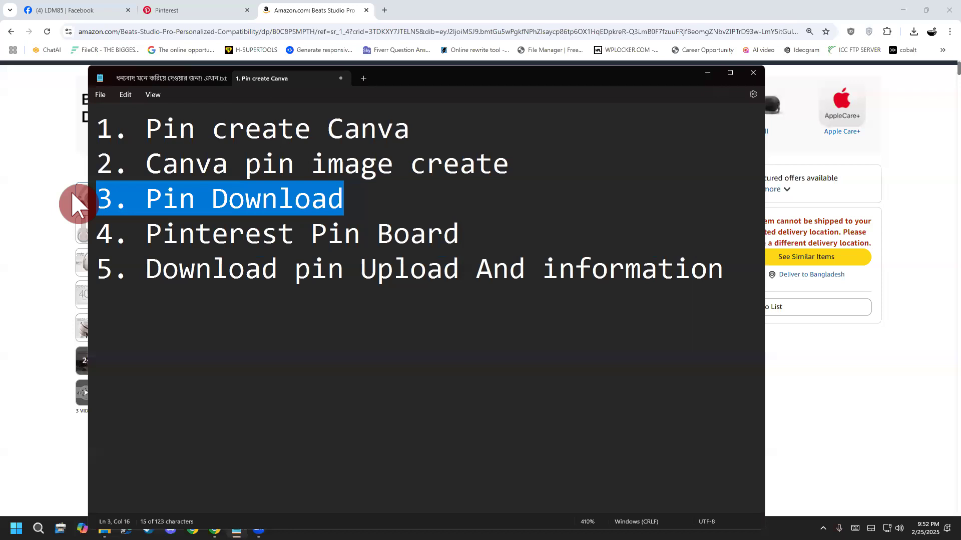
drag(145, 232, 489, 235)
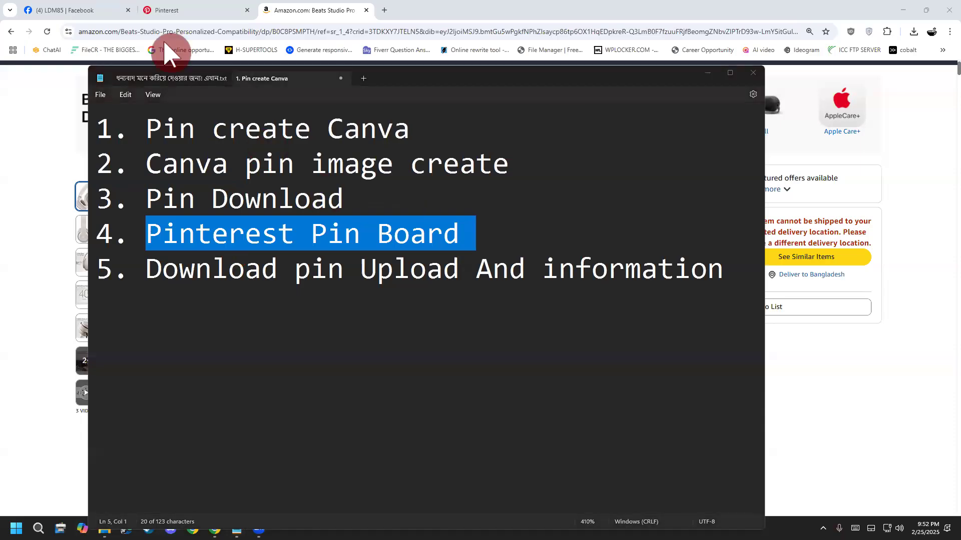
- Switch to the Pinterest profile and show its saved boards
click(189, 10)
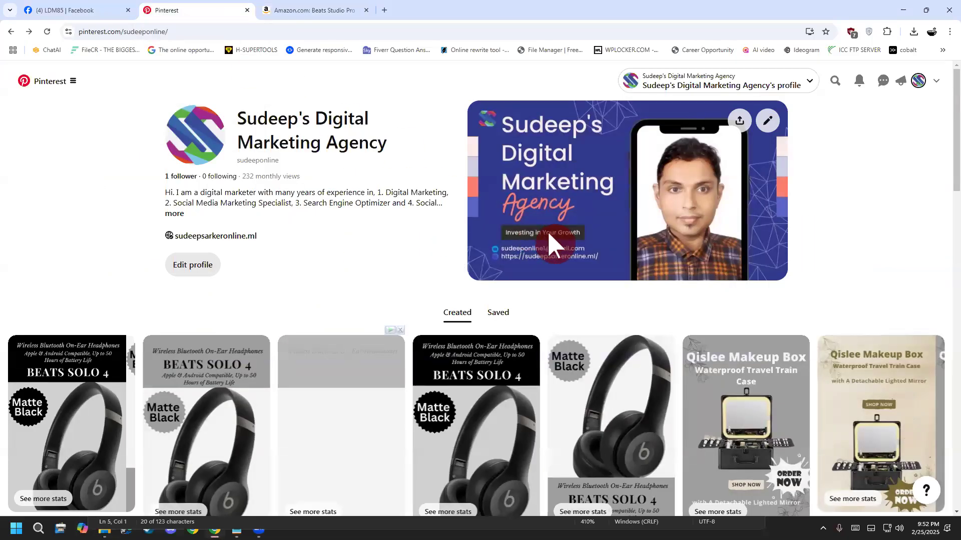
scroll(551, 233, down, 3)
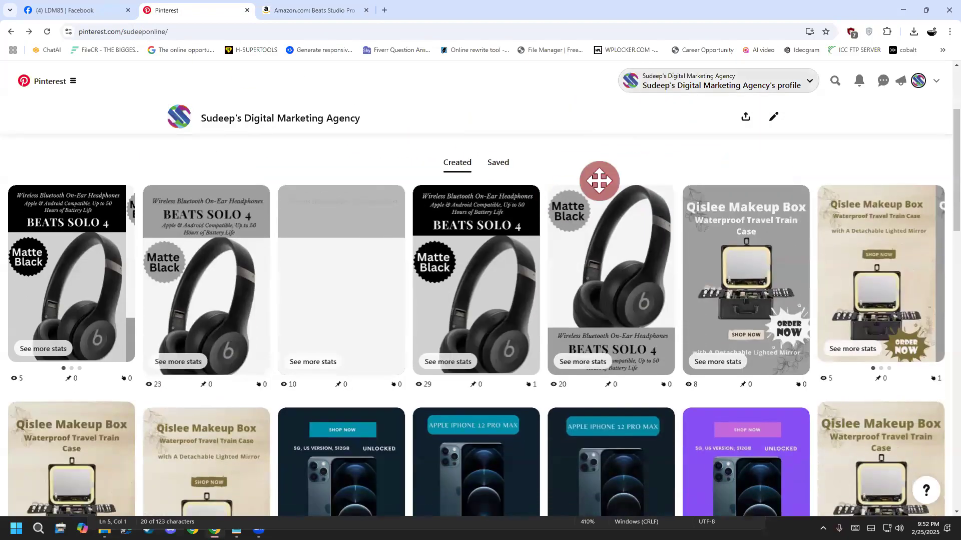
mouse_move(503, 142)
mouse_down()
mouse_move(563, 167)
mouse_move(535, 186)
mouse_move(479, 171)
mouse_up()
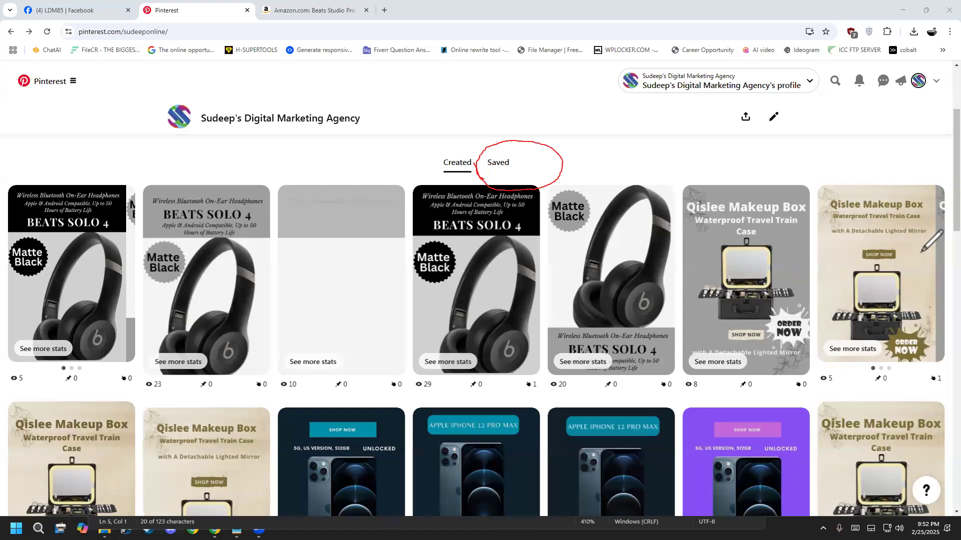
click(498, 166)
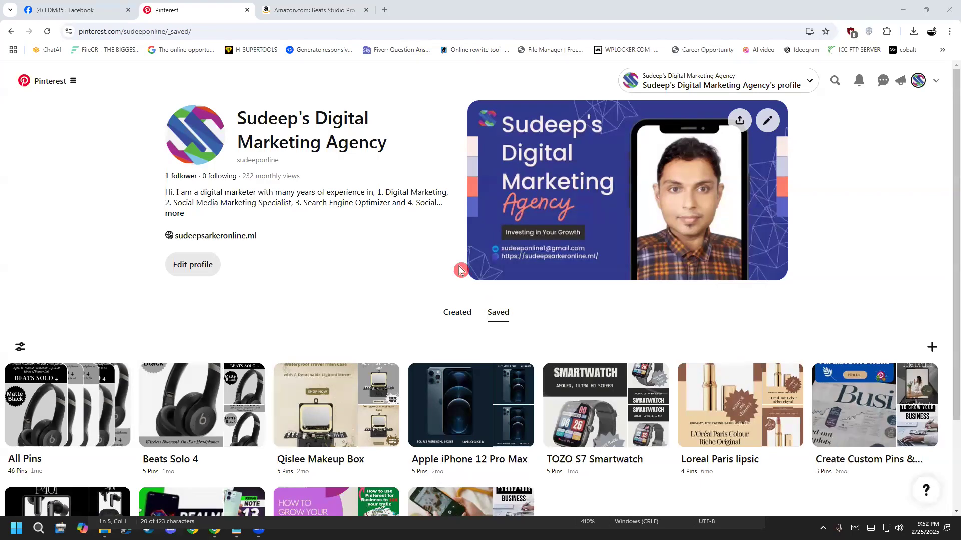
mouse_move(937, 351)
mouse_down()
mouse_move(913, 345)
mouse_move(935, 305)
mouse_move(931, 360)
mouse_up()
mouse_move(52, 52)
mouse_down()
mouse_move(191, 129)
mouse_move(813, 409)
mouse_move(888, 370)
mouse_up()
drag(801, 321, 879, 378)
drag(489, 76, 879, 296)
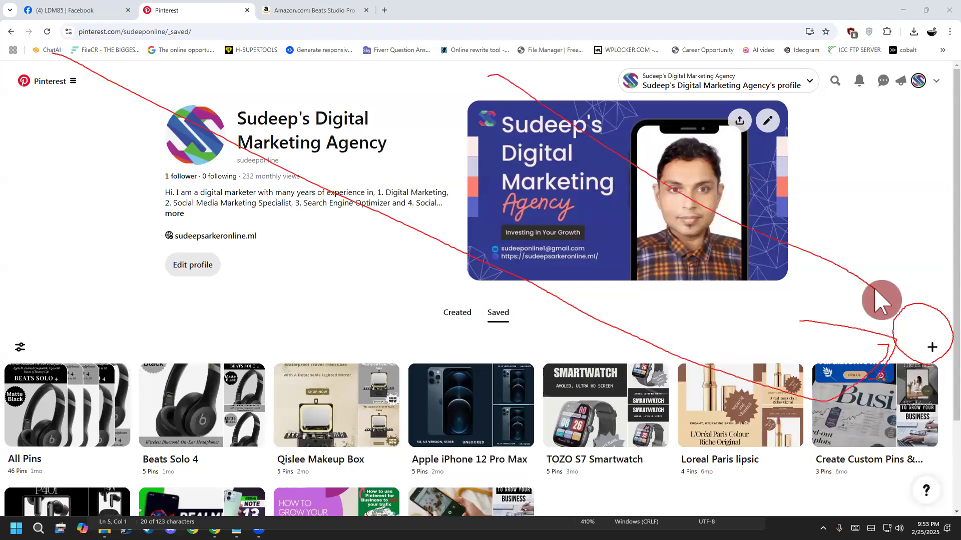
drag(819, 271, 886, 296)
mouse_move(248, 510)
mouse_down()
mouse_move(500, 470)
mouse_move(890, 354)
mouse_up()
mouse_move(811, 331)
mouse_down()
mouse_move(869, 336)
mouse_move(911, 366)
mouse_move(899, 402)
mouse_up()
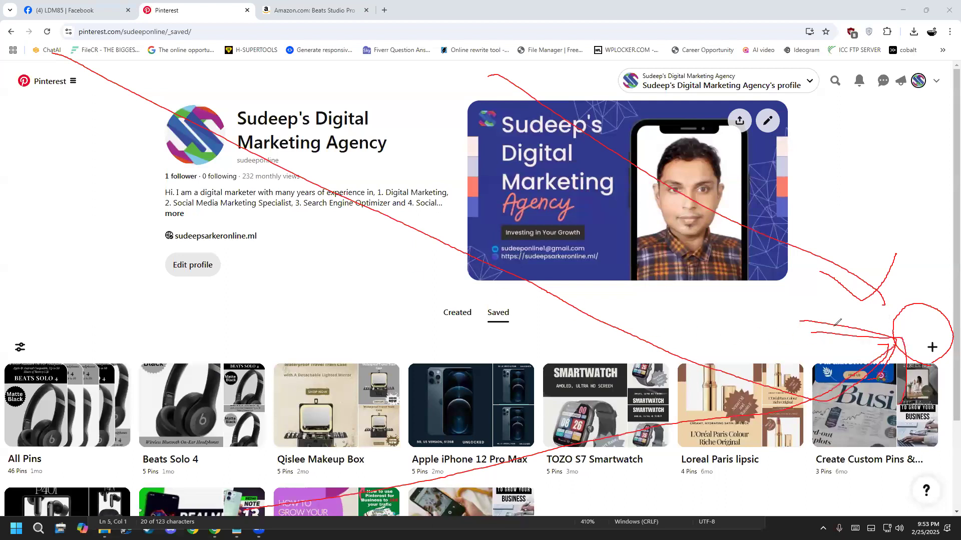
drag(377, 304, 916, 318)
drag(799, 290, 881, 339)
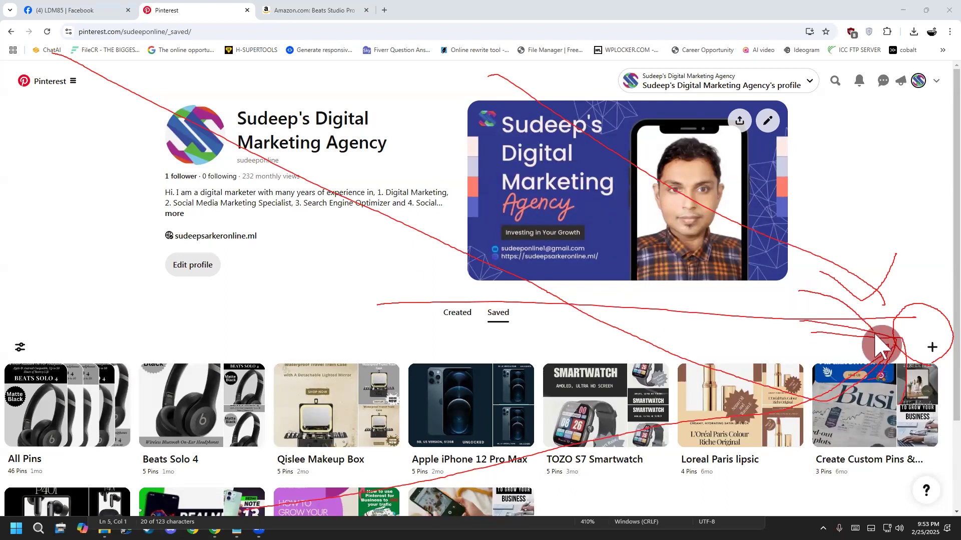
mouse_move(823, 493)
mouse_down()
mouse_move(904, 387)
mouse_move(867, 411)
mouse_move(892, 388)
mouse_move(909, 437)
mouse_move(931, 233)
mouse_move(928, 297)
mouse_move(919, 279)
mouse_move(925, 308)
mouse_move(933, 264)
mouse_move(955, 263)
mouse_up()
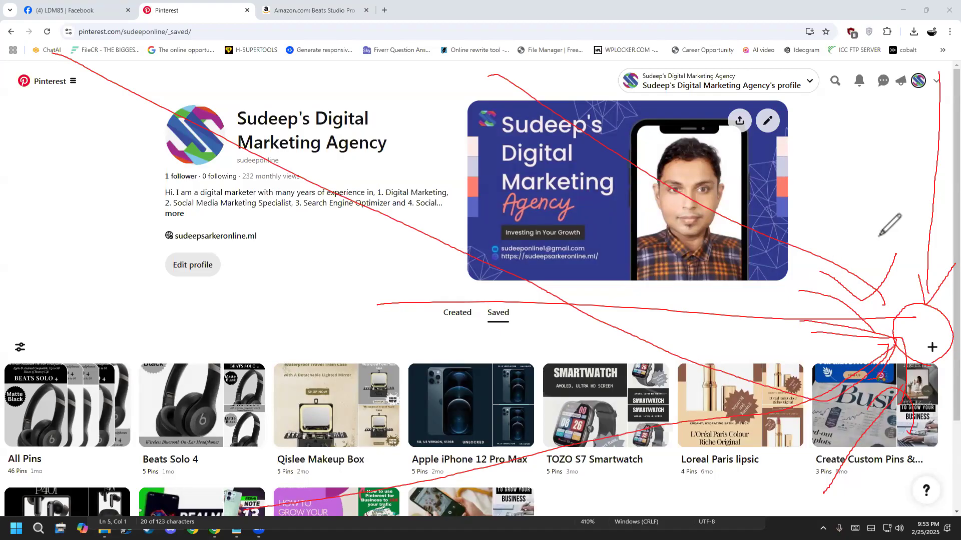
key(e)
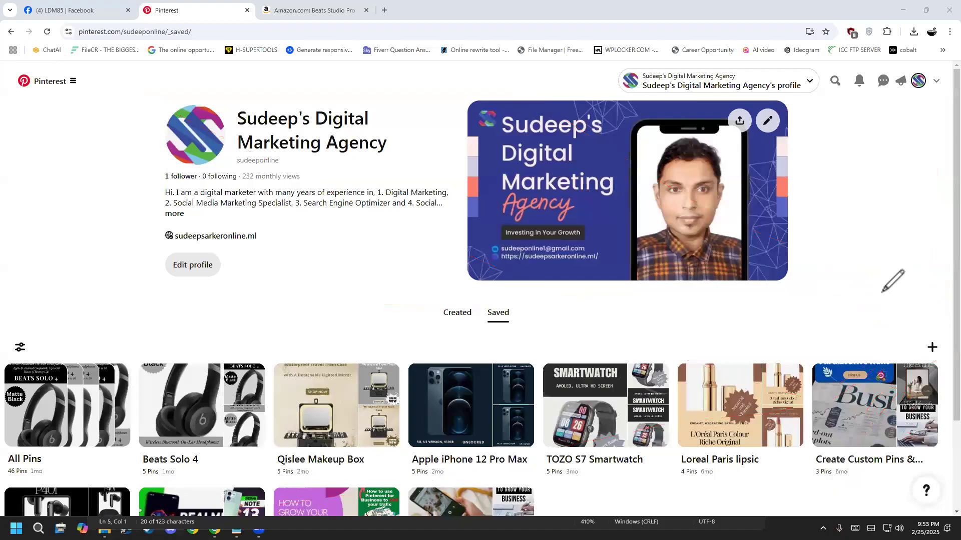
- Start creating a new Pinterest board from the saved boards and activate its name field
click(932, 347)
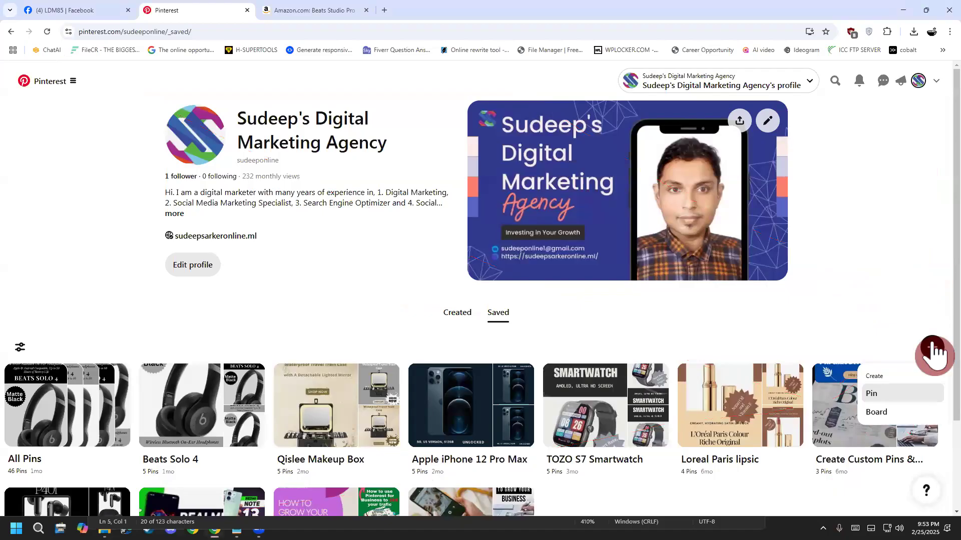
click(869, 410)
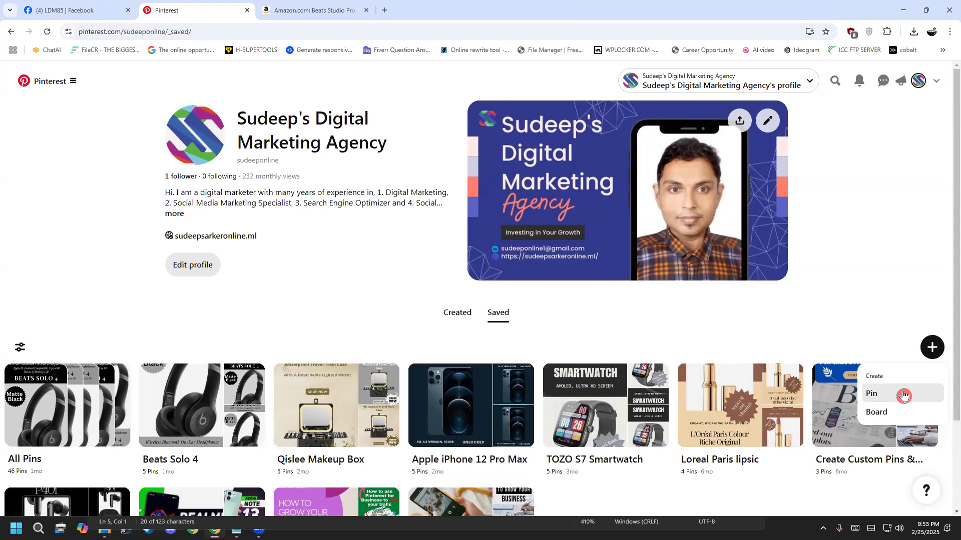
click(886, 413)
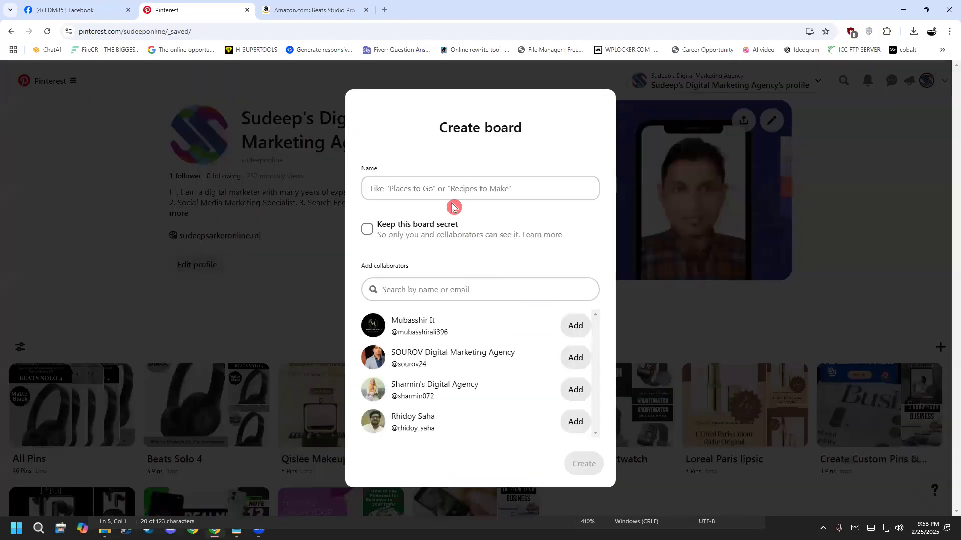
click(449, 197)
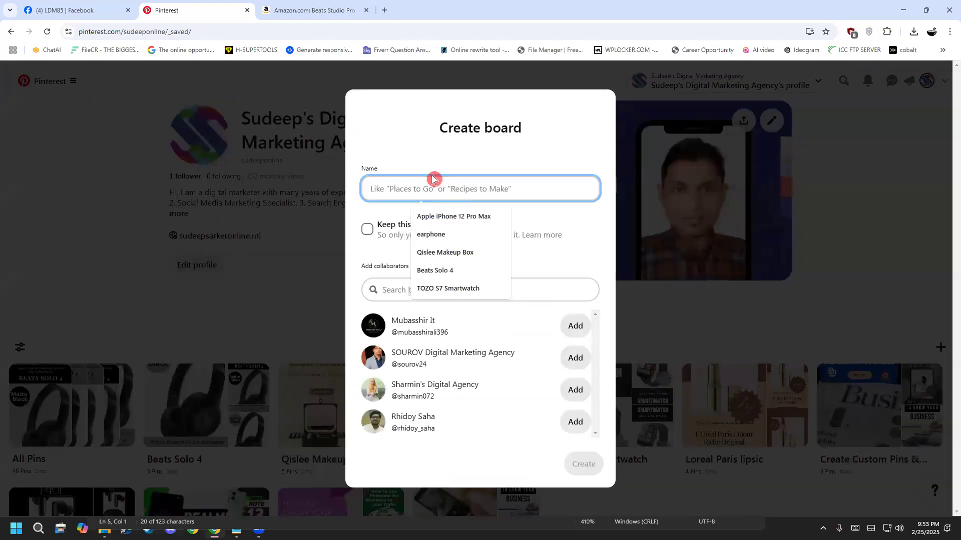
- Copy "Beats Studio Pro" from the Amazon product title and paste it as the new board's name
click(355, 12)
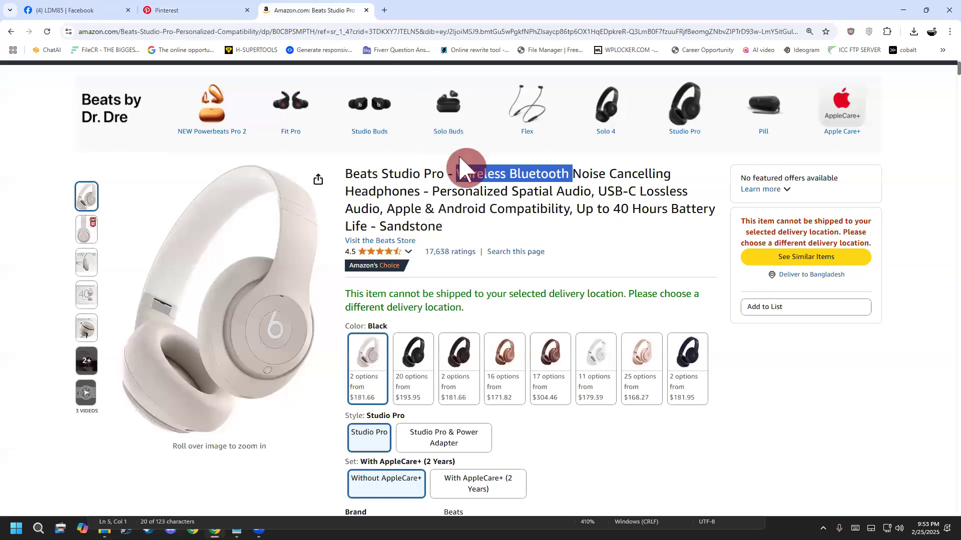
drag(348, 176, 441, 174)
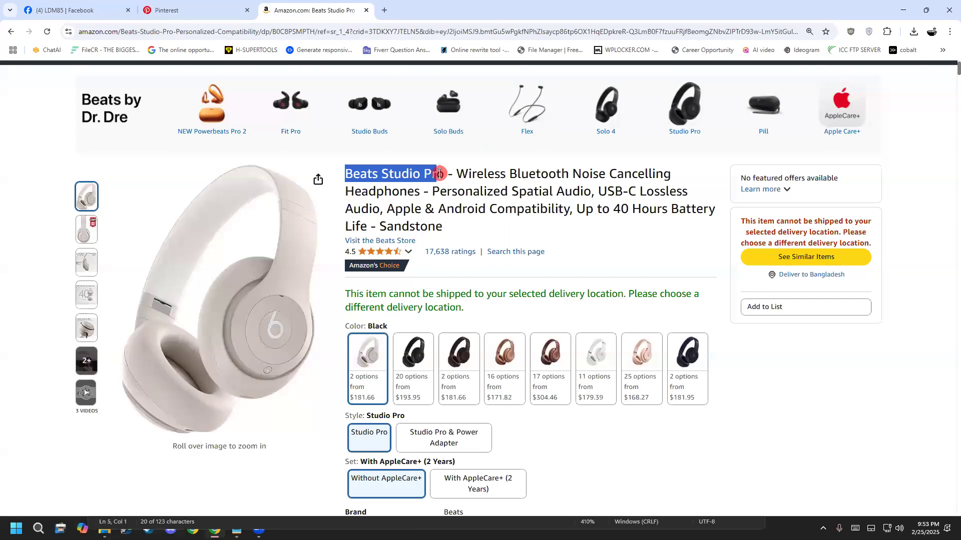
right_click(440, 176)
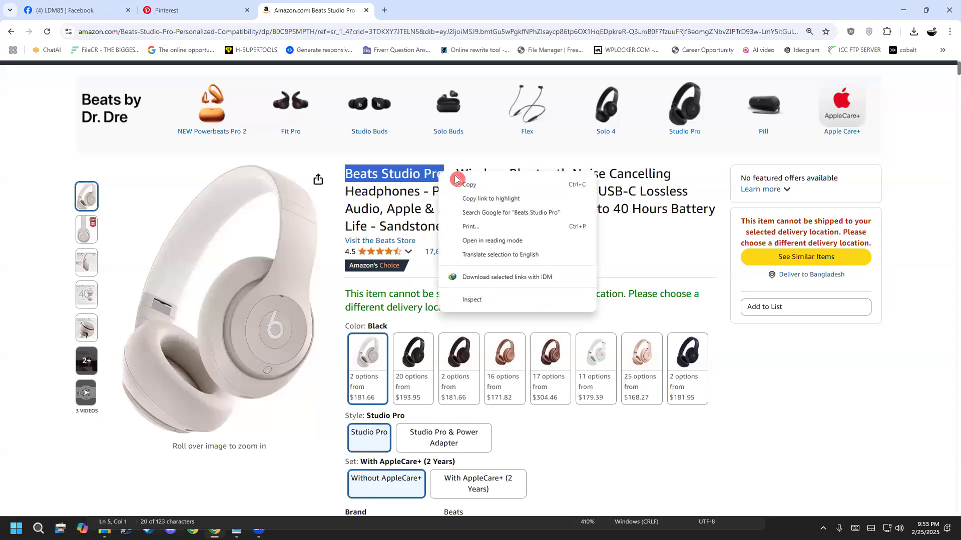
click(470, 183)
click(227, 18)
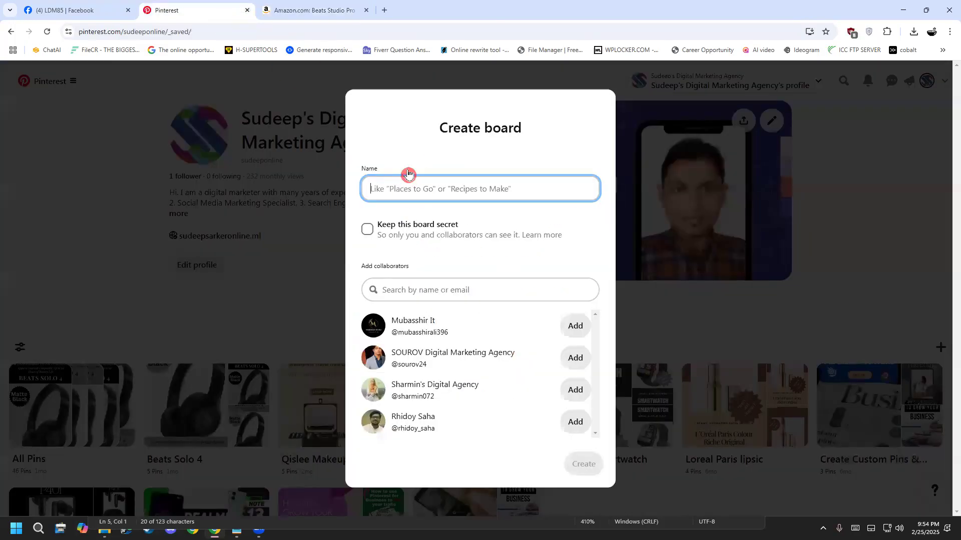
right_click(407, 179)
click(388, 179)
right_click(389, 180)
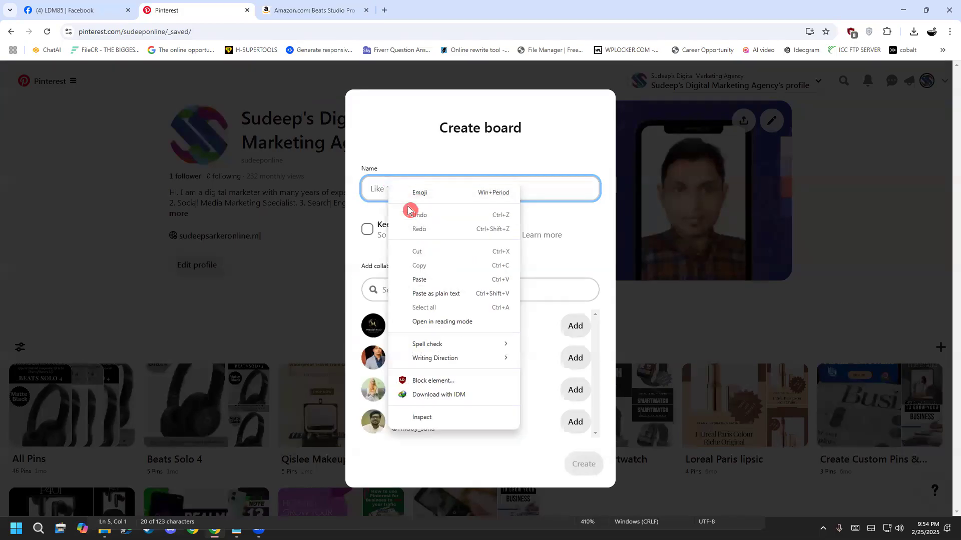
click(415, 279)
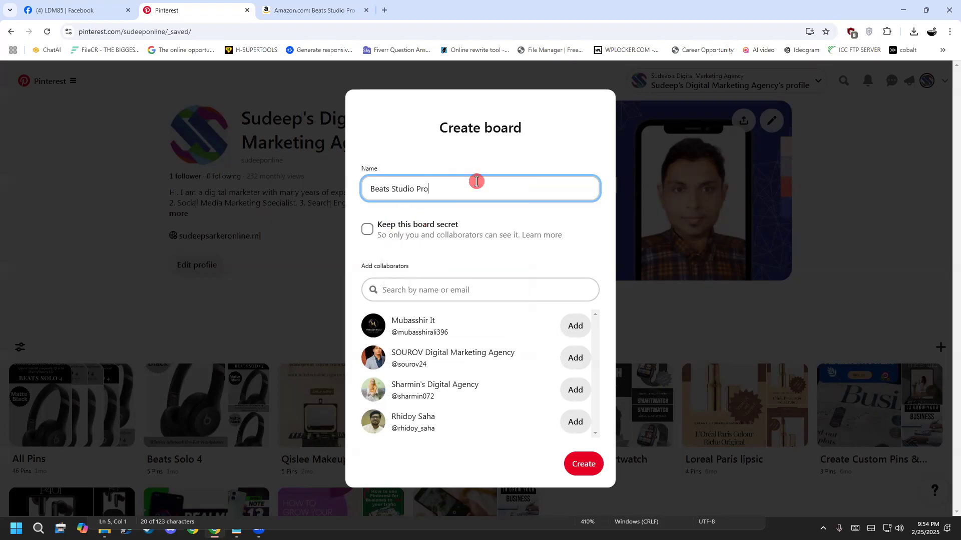
- Create the Beats Studio Pro board with the secret option left off
click(373, 236)
click(376, 229)
click(371, 232)
click(593, 461)
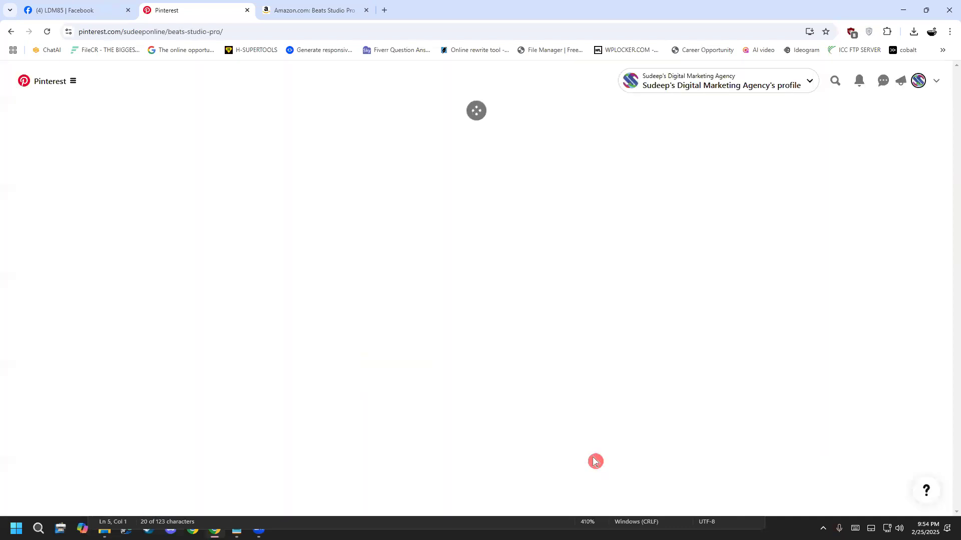
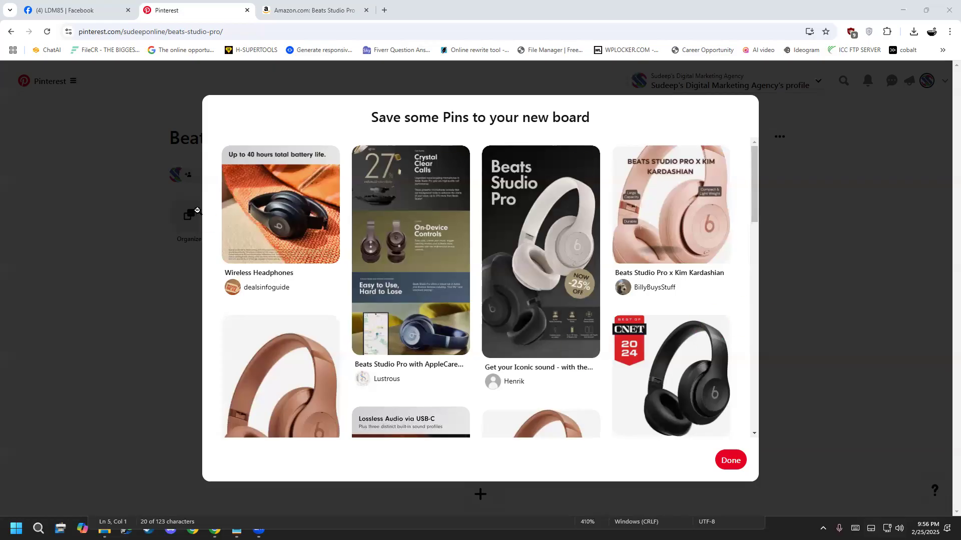
- Browse the suggested Pins for the new board and finish without saving any of them
mouse_move(276, 224)
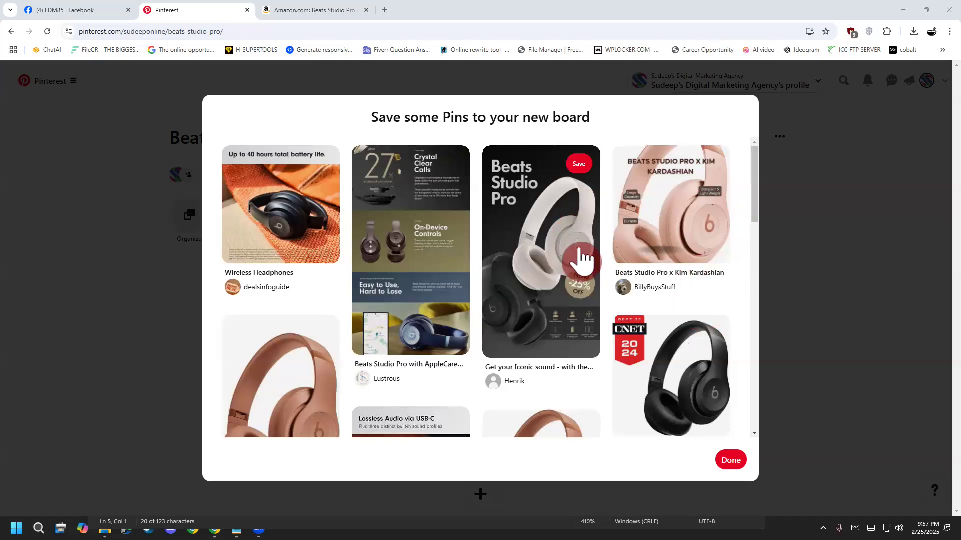
scroll(563, 258, down, 10)
scroll(567, 265, down, 5)
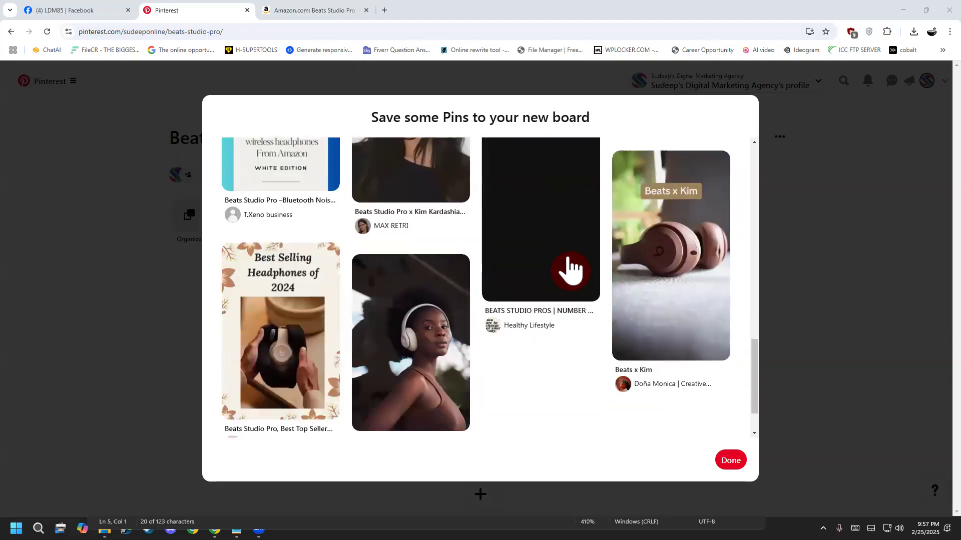
scroll(406, 264, down, 3)
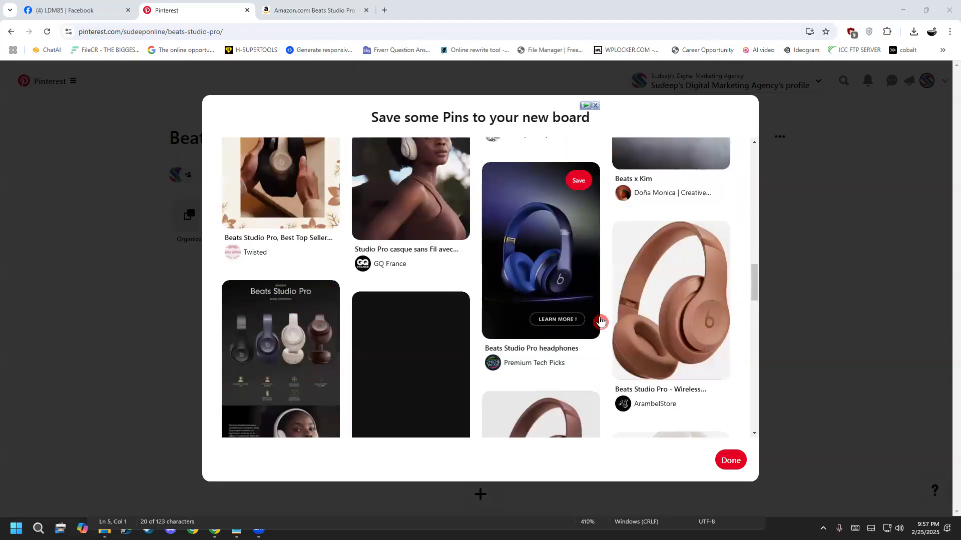
scroll(462, 380, down, 1)
scroll(463, 385, down, 2)
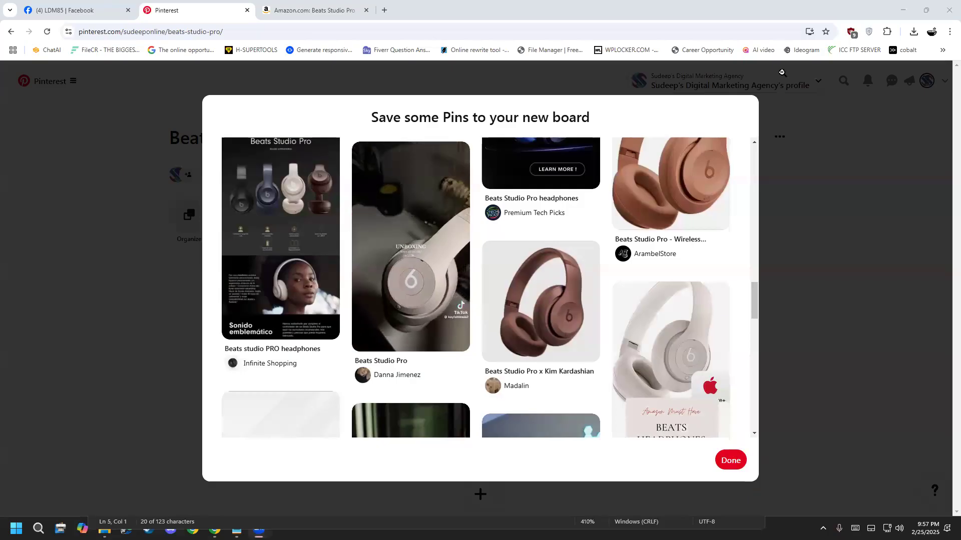
click(738, 461)
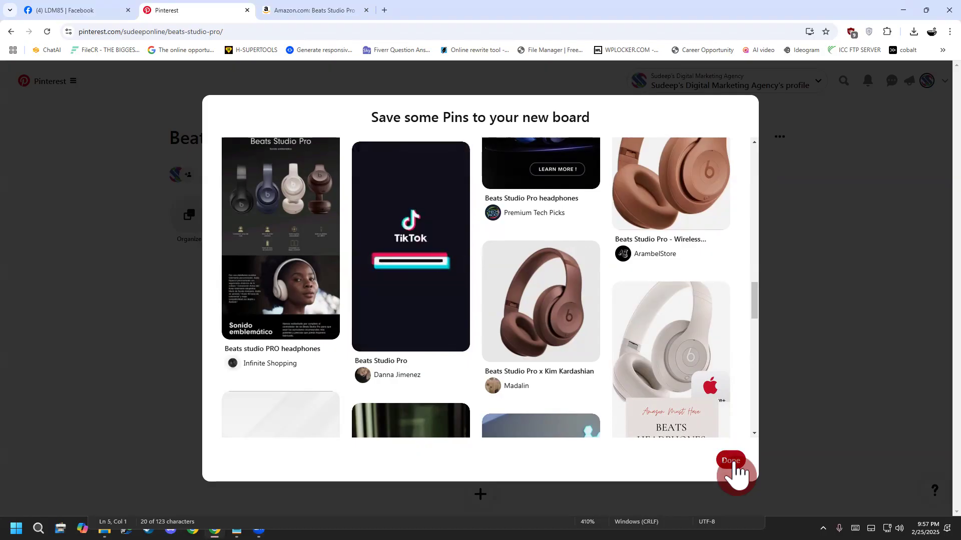
click(733, 464)
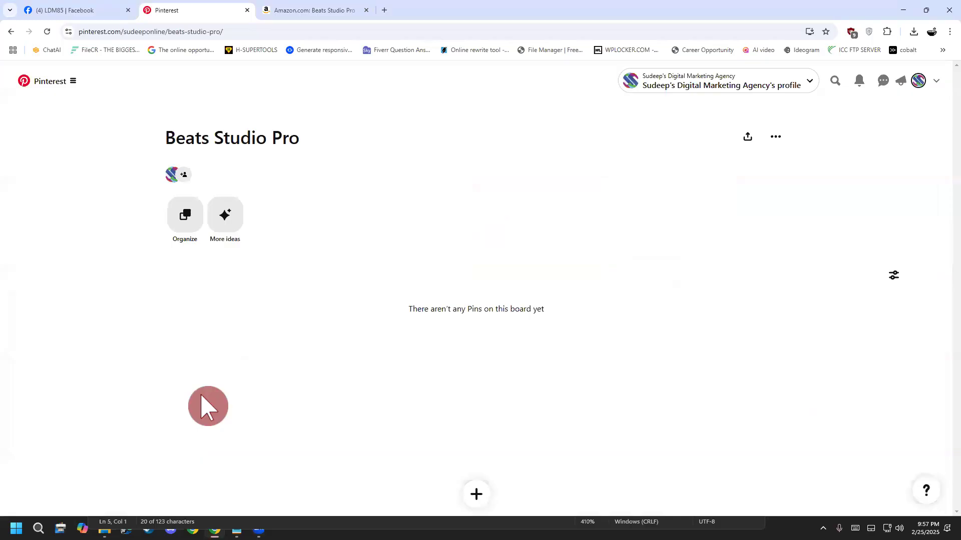
- Open the Beats Studio Pro board for editing and go to its description
mouse_move(779, 147)
mouse_down()
mouse_move(763, 135)
mouse_move(787, 113)
mouse_move(804, 126)
mouse_move(798, 153)
mouse_move(772, 150)
mouse_up()
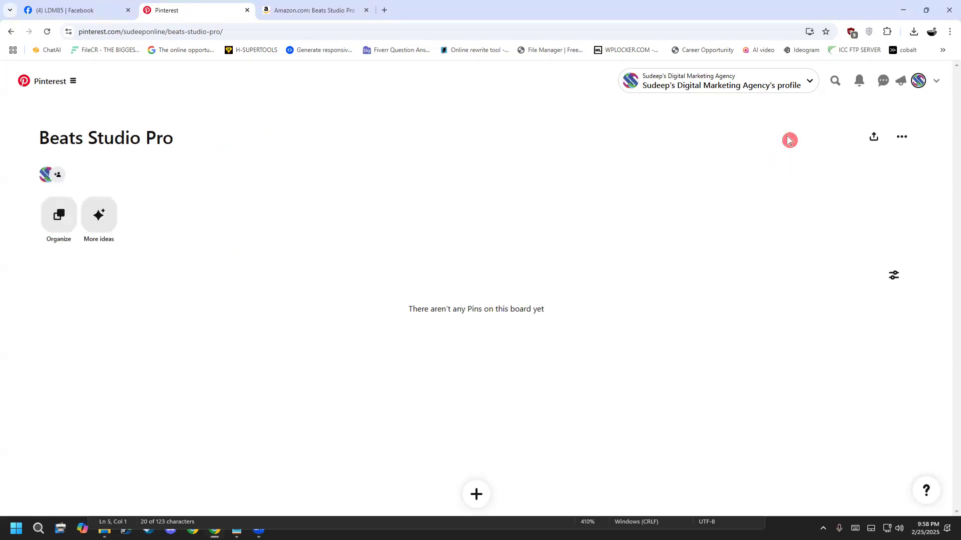
click(902, 140)
click(901, 186)
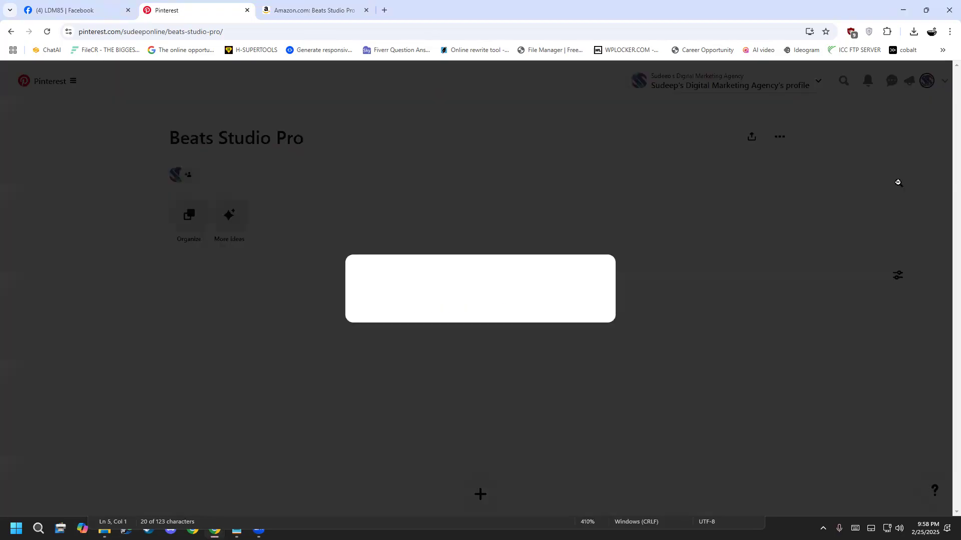
click(470, 242)
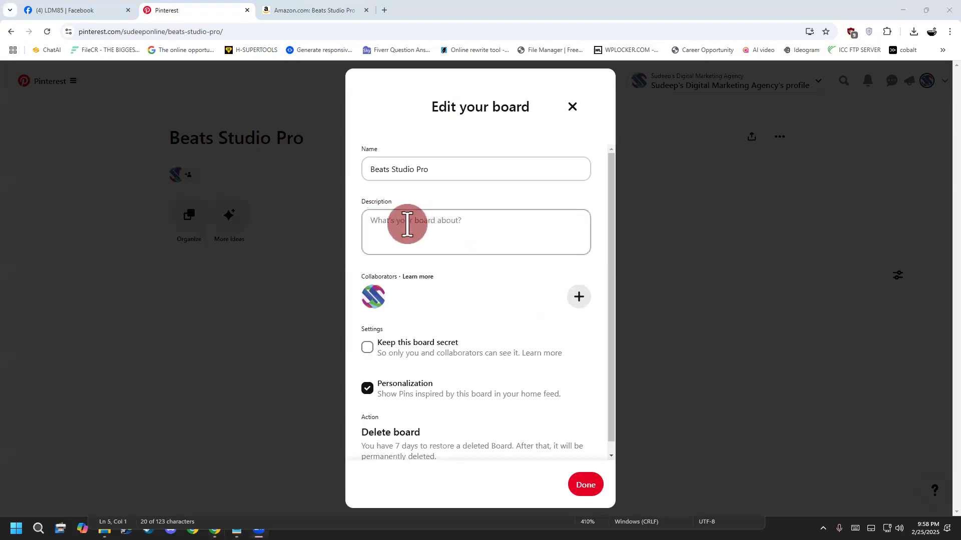
- Review the Amazon product title and About this item details for the board description, and return to the Pinterest board form
click(291, 11)
click(421, 183)
scroll(365, 375, down, 6)
scroll(356, 388, down, 2)
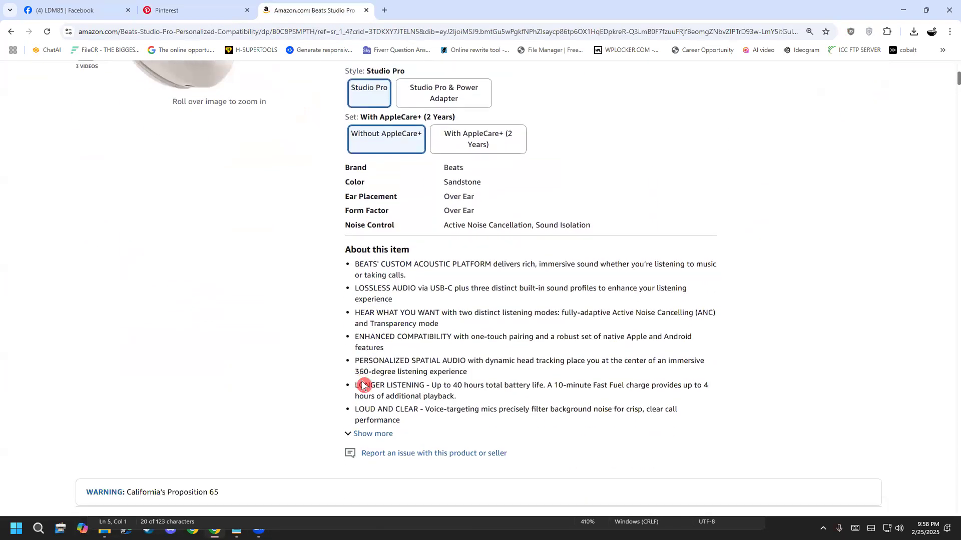
scroll(376, 363, up, 5)
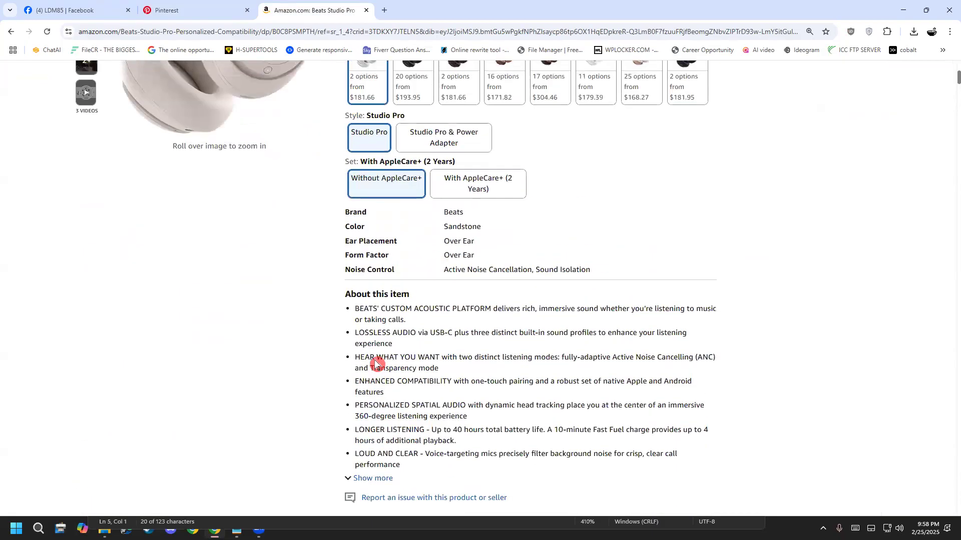
scroll(380, 373, up, 3)
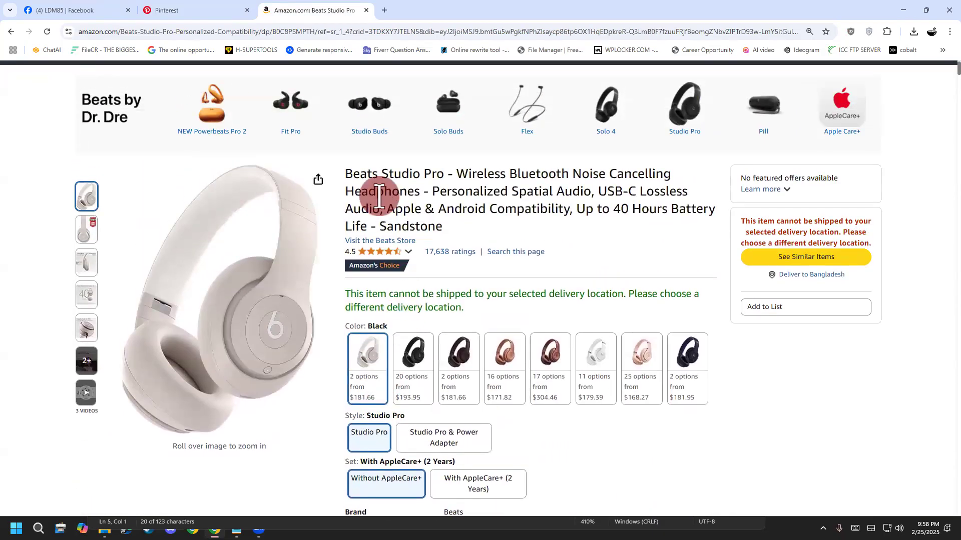
click(163, 10)
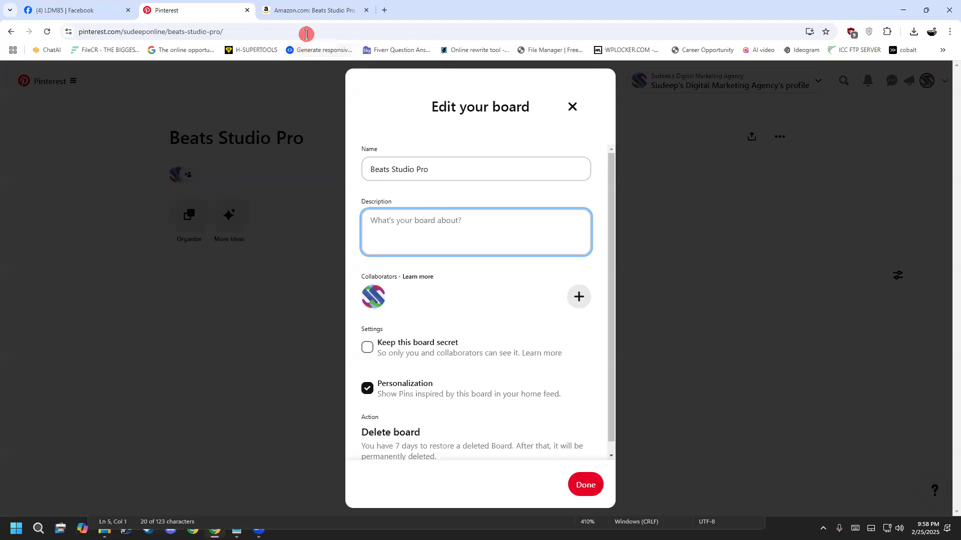
click(316, 12)
click(384, 11)
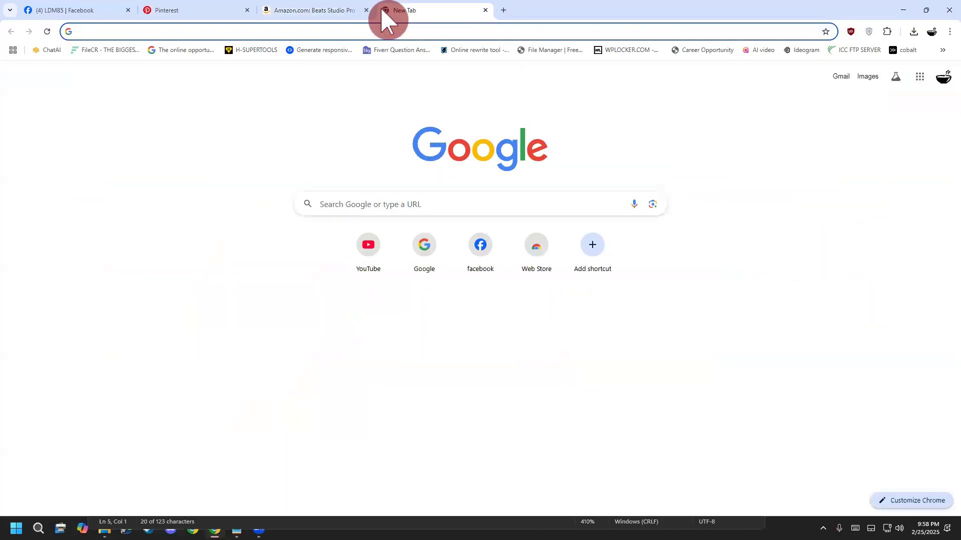
text(chatgpt)
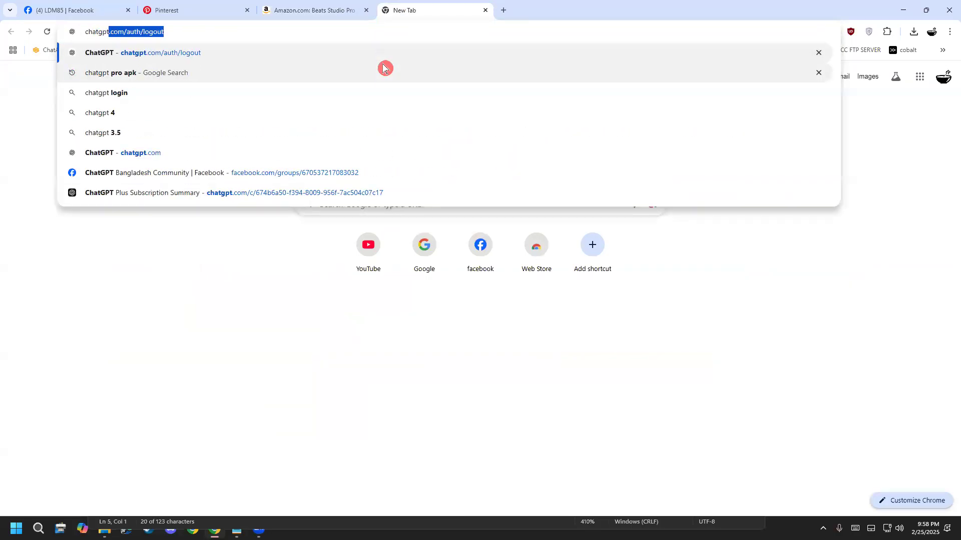
key(Return)
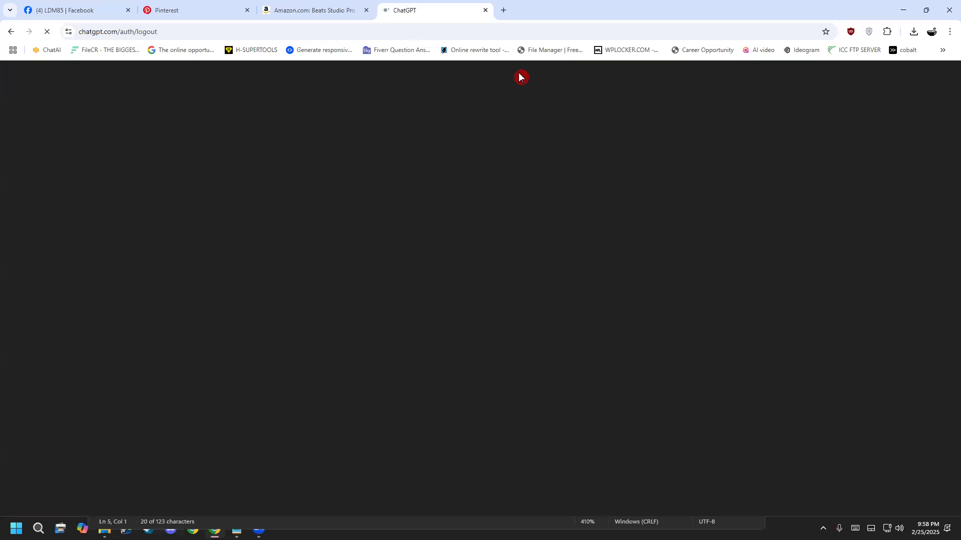
click(276, 13)
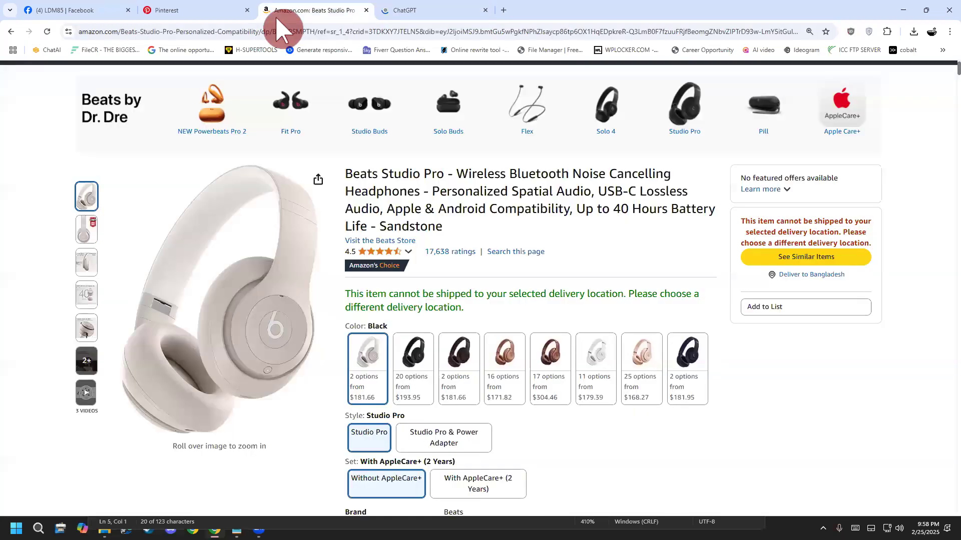
key(ctrl+Tab)
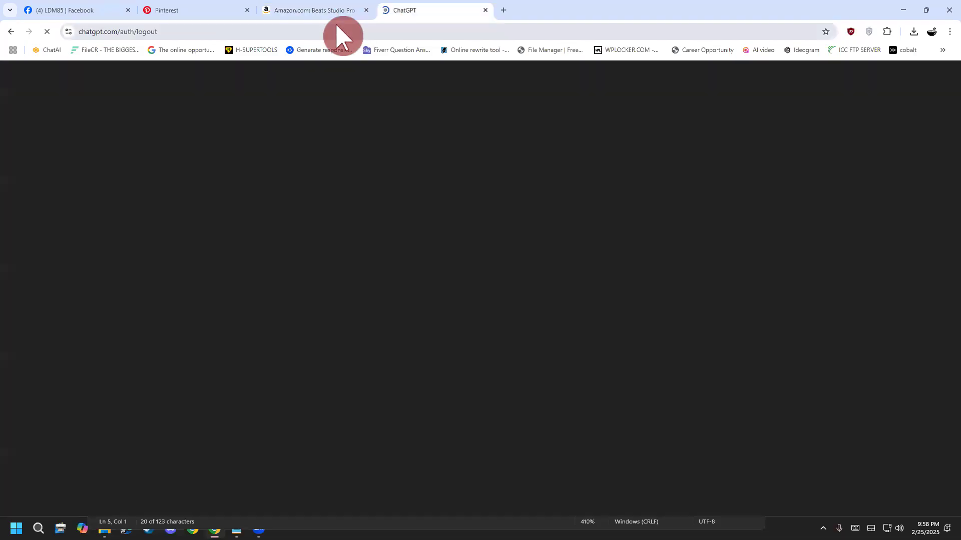
click(486, 8)
- Switch to a different Chrome profile, search for ChatGPT, start it from the OpenAI overview page and maximize its window
key(super+Down)
key(super+Down)
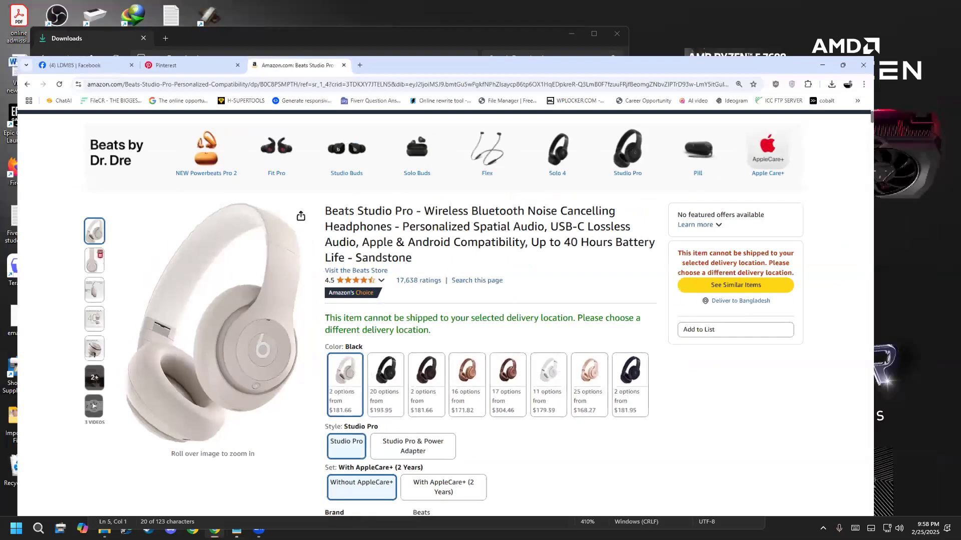
click(192, 529)
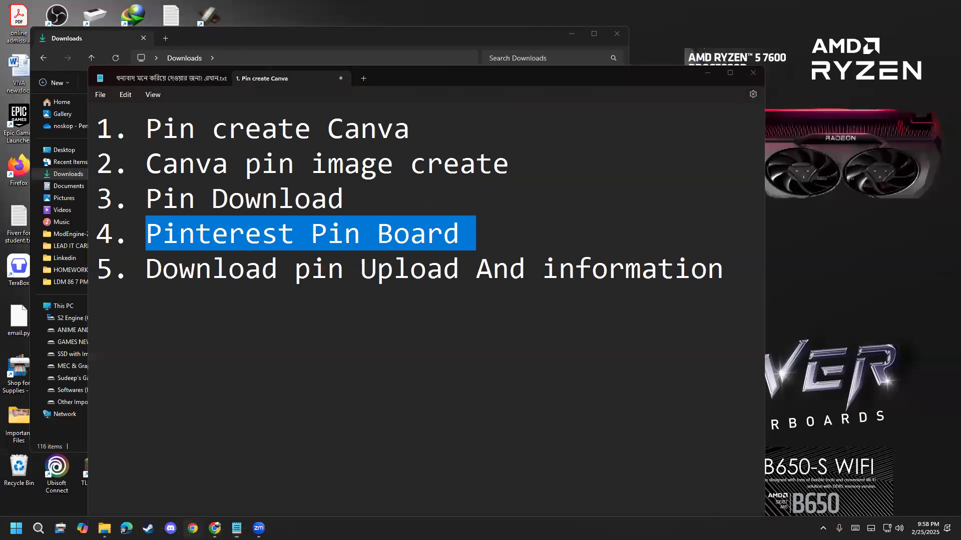
click(377, 313)
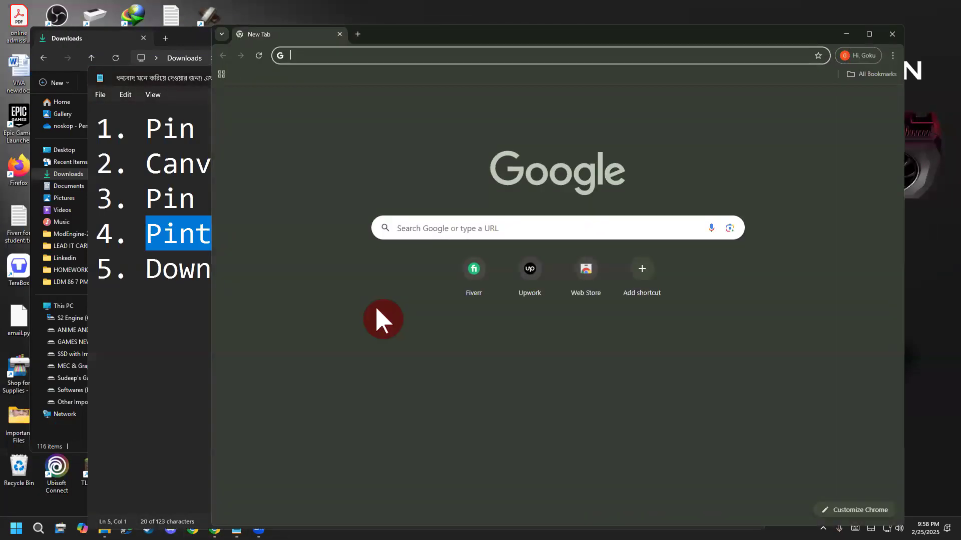
click(301, 57)
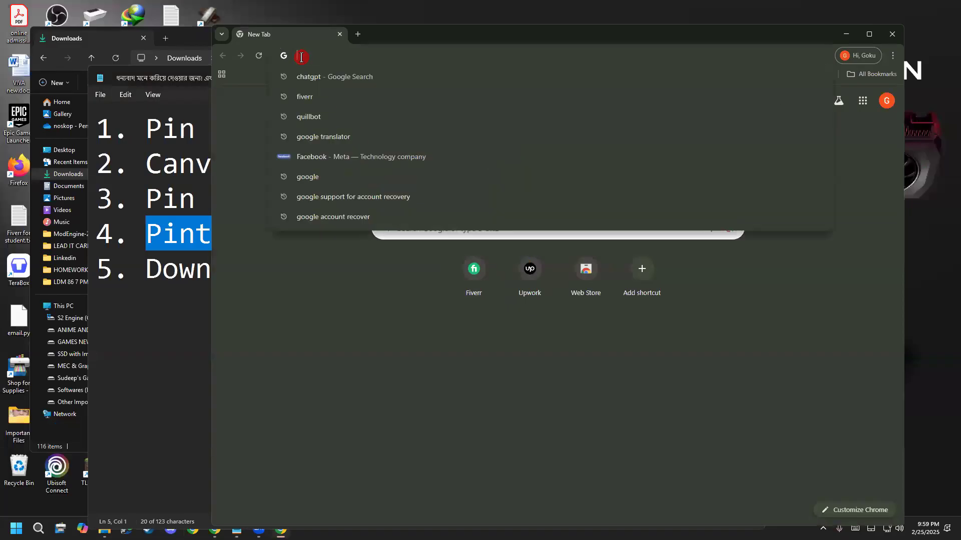
text(cg)
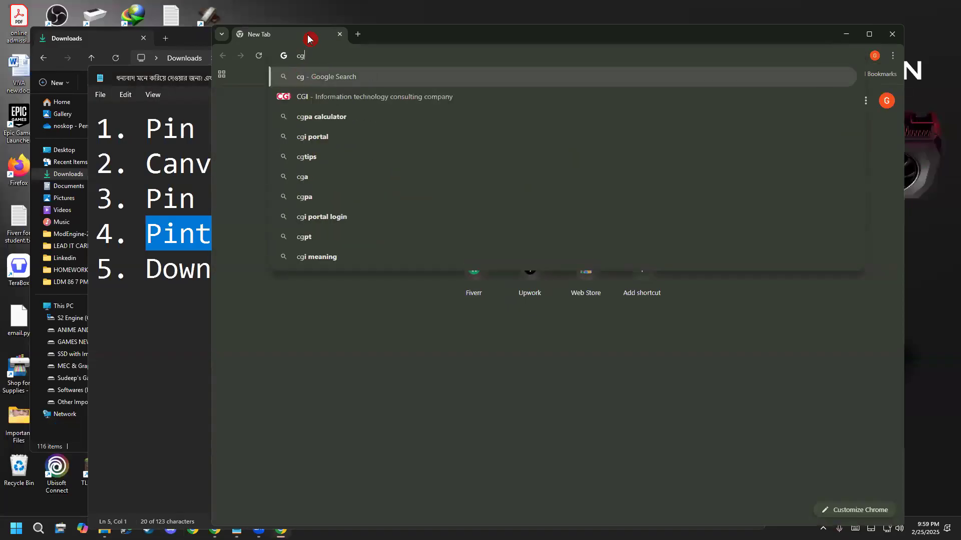
key(BackSpace)
text(ha)
key(Return)
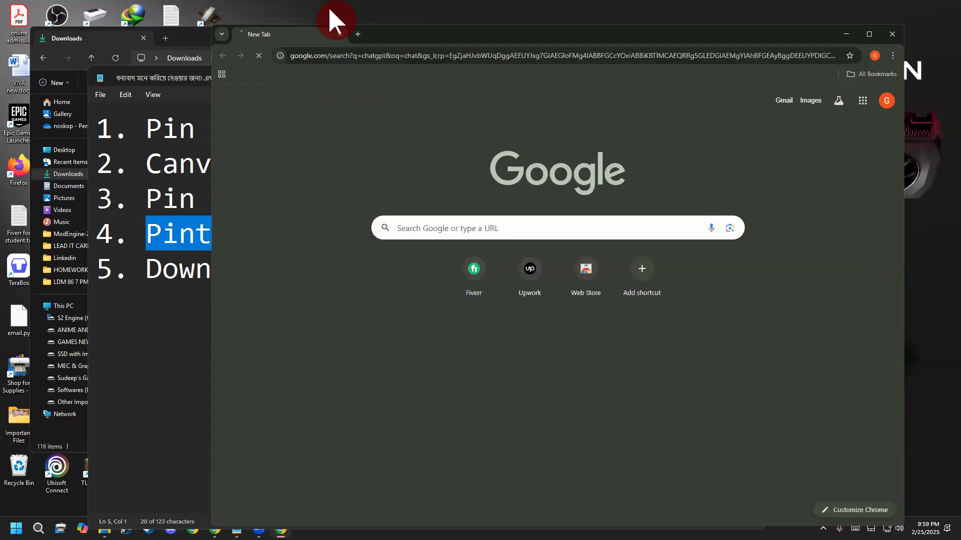
click(293, 247)
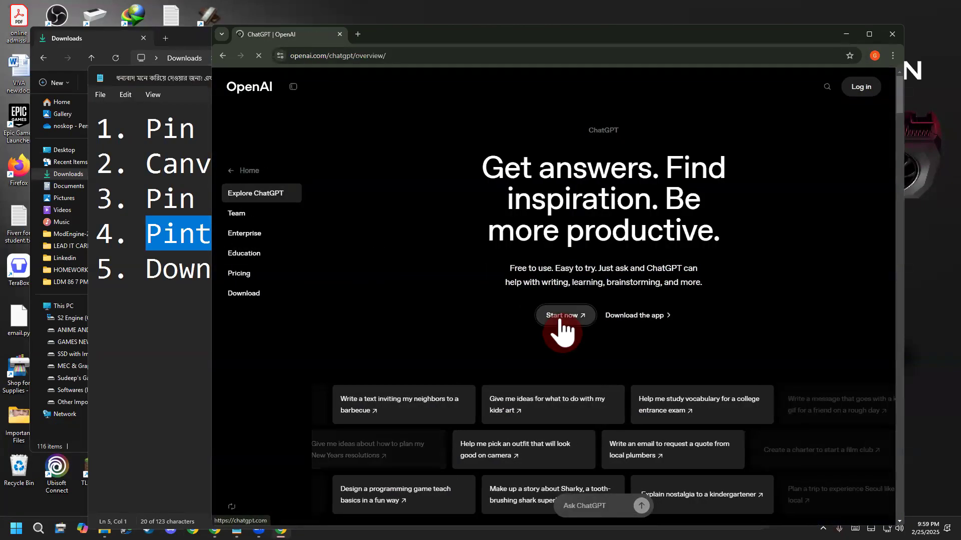
click(562, 316)
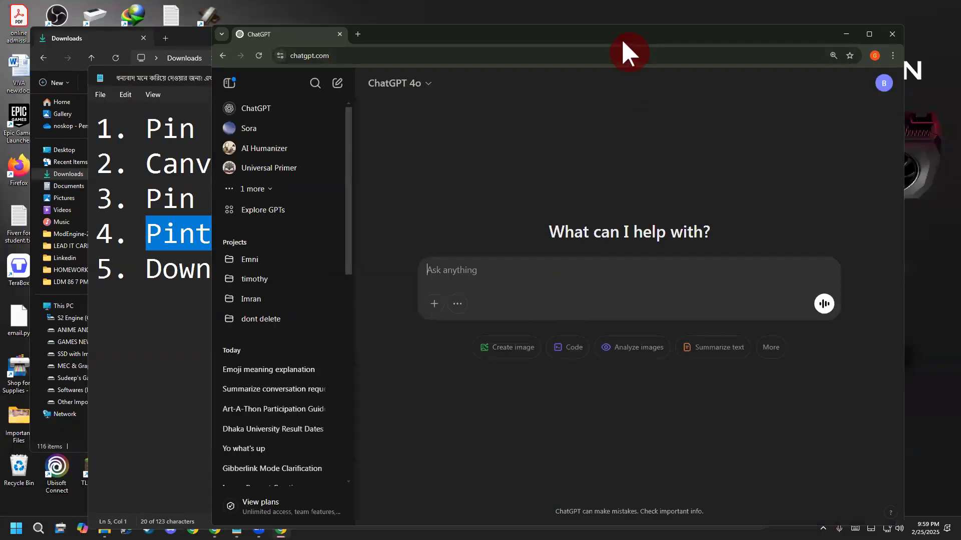
double_click(621, 38)
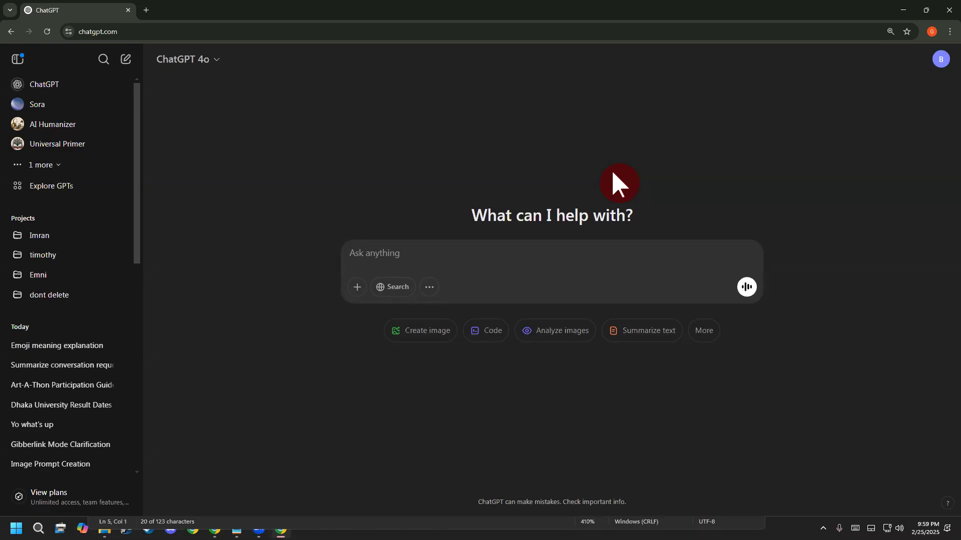
- Ask ChatGPT "chat gpt saysomething about chatgpt in bangla so that even can 10 year old can understtand in bangla"
text(chat gpt tell)
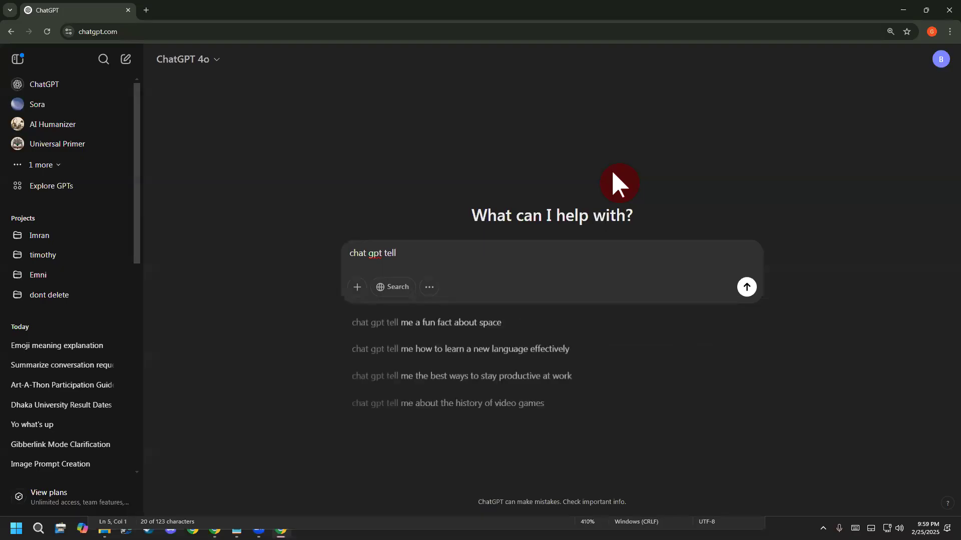
key(BackSpace)
key(BackSpace)
key(BackSpace)
key(BackSpace)
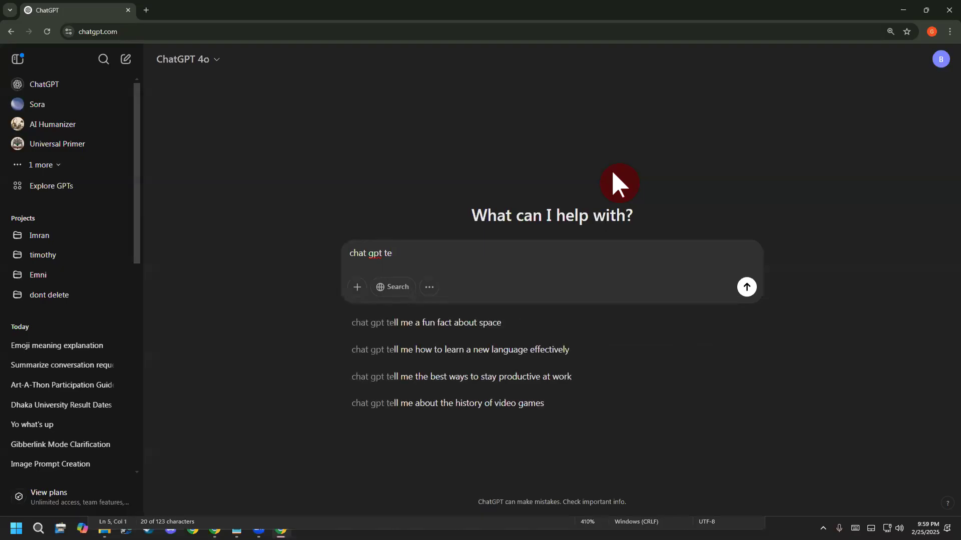
text(sayso)
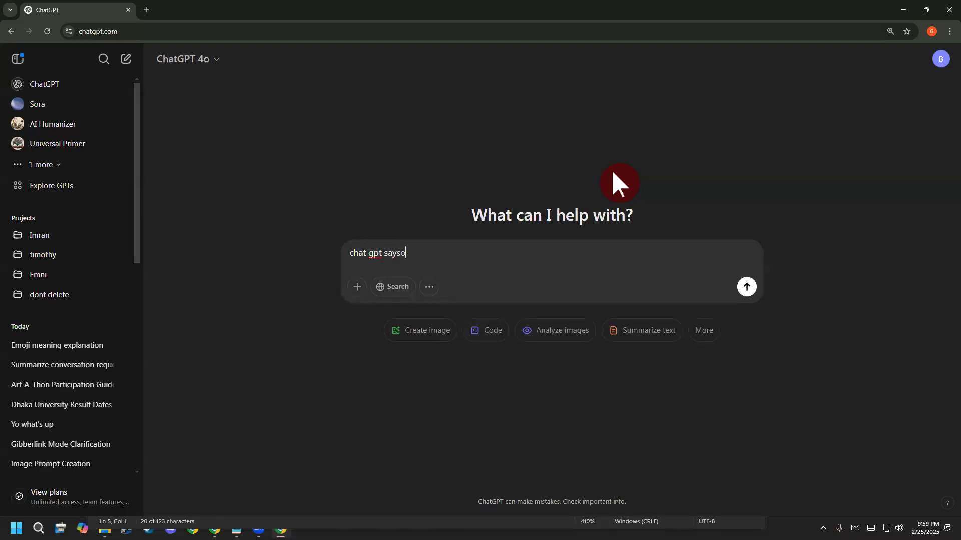
text(mething about yoursel)
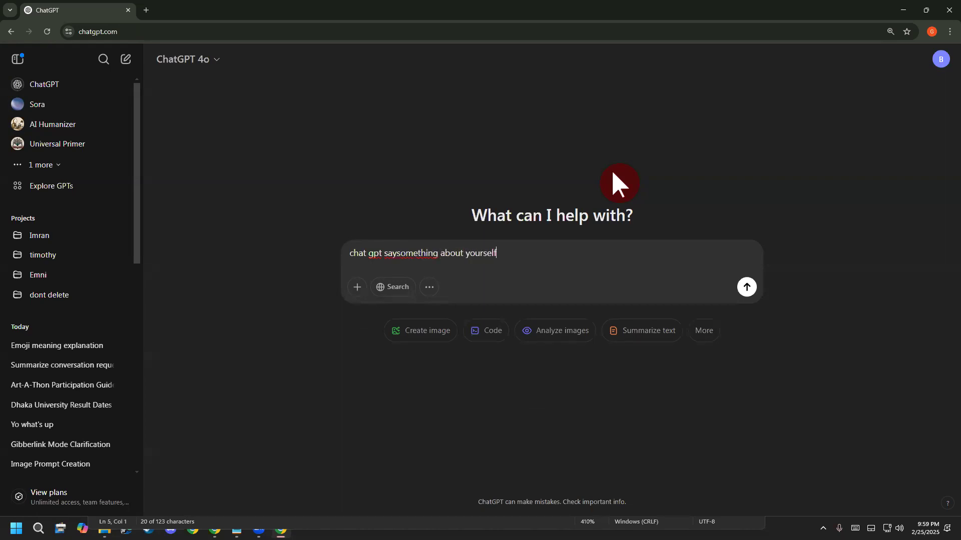
key(ctrl+BackSpace)
text(chatgpt in bangla so that )
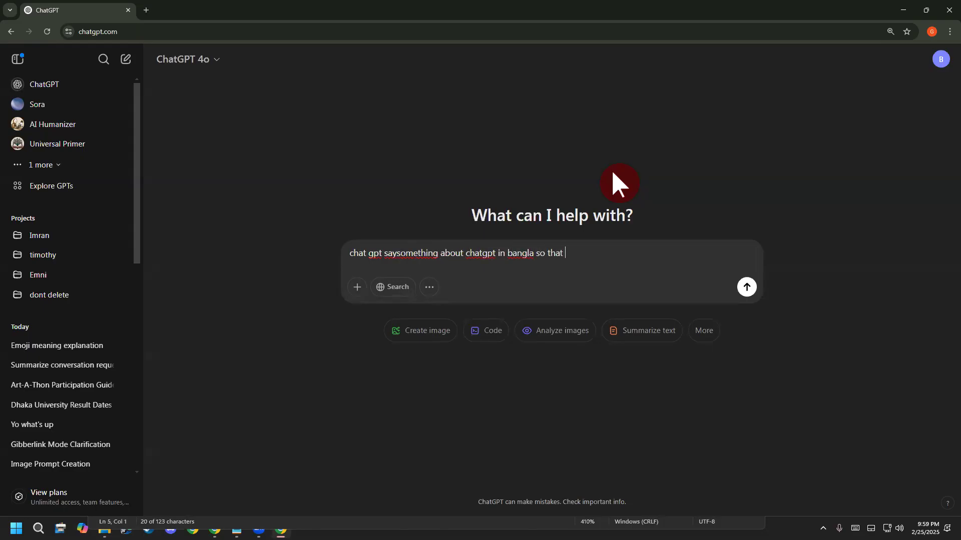
text(even can 10 yera)
key(BackSpace)
key(BackSpace)
key(BackSpace)
key(BackSpace)
text(ear old can u)
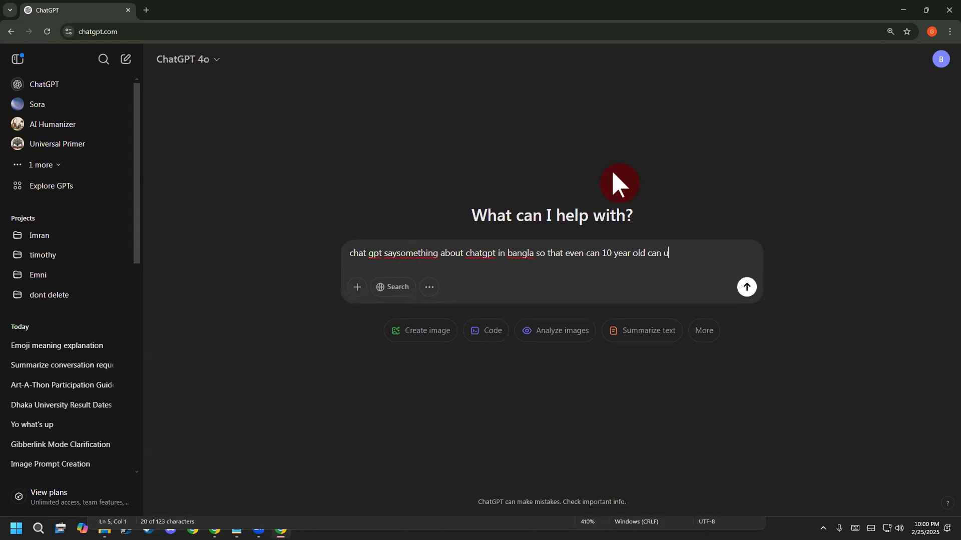
text(ndersttand n bar)
key(BackSpace)
key(BackSpace)
key(BackSpace)
key(BackSpace)
key(BackSpace)
text(in bangla)
key(Return)
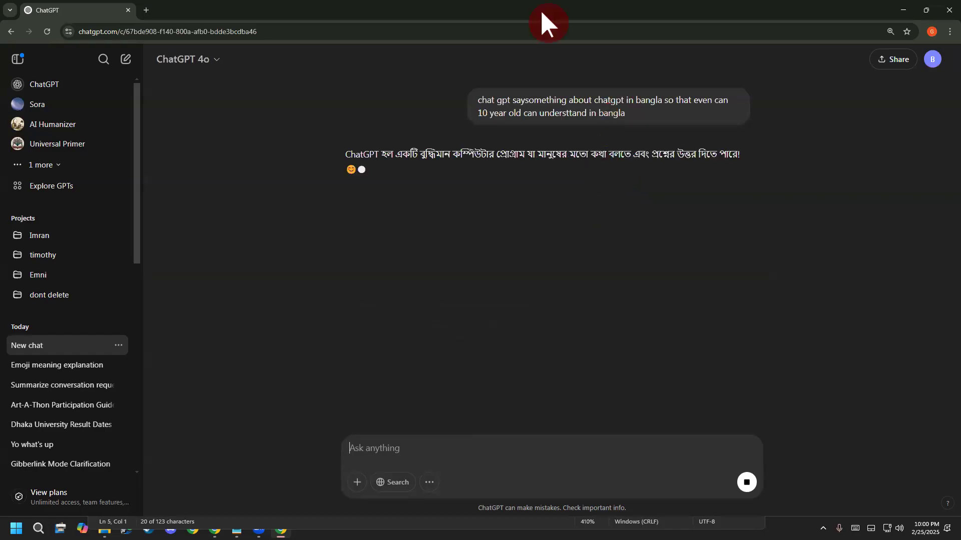
- Read through ChatGPT's Bangla explanation of itself, highlighting phrases in the first two lines
drag(432, 155, 474, 155)
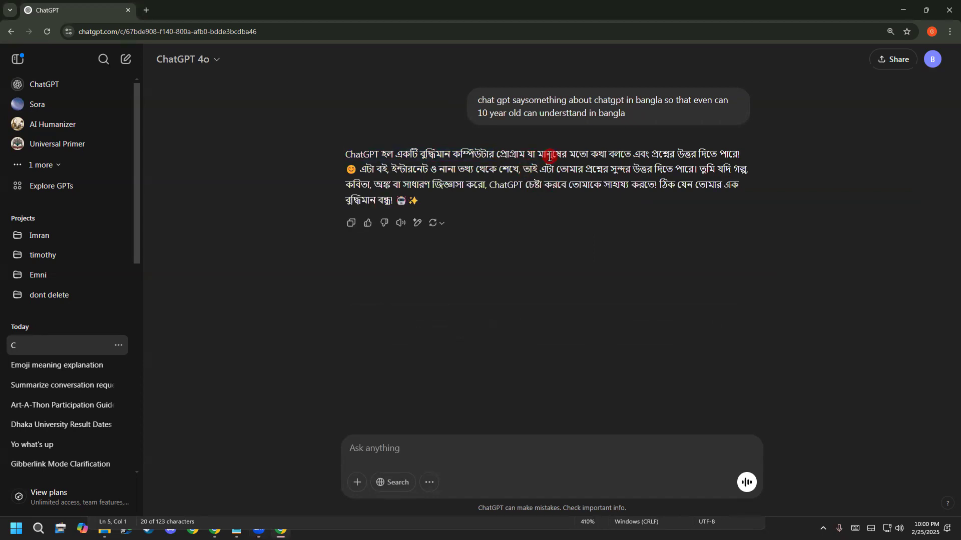
drag(545, 157, 615, 171)
click(615, 172)
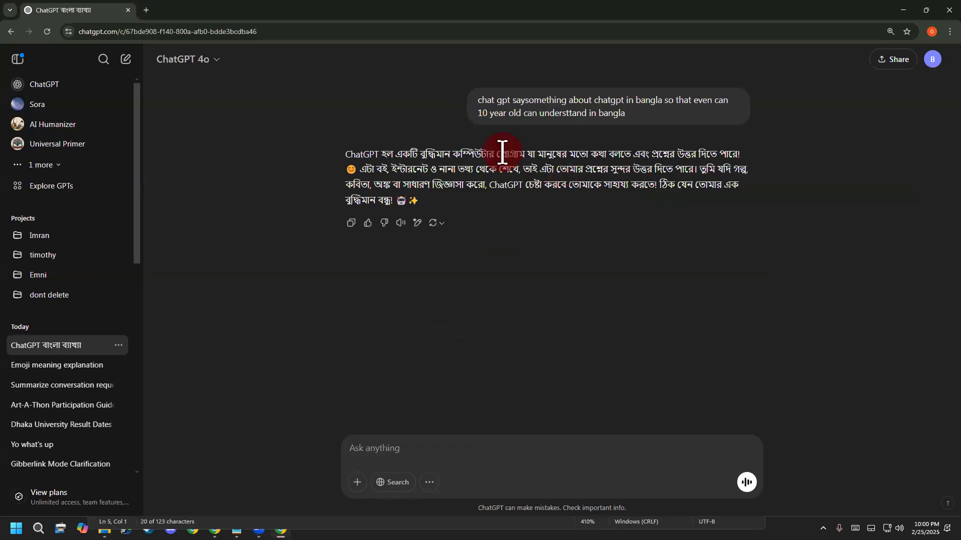
drag(391, 169, 458, 174)
click(458, 174)
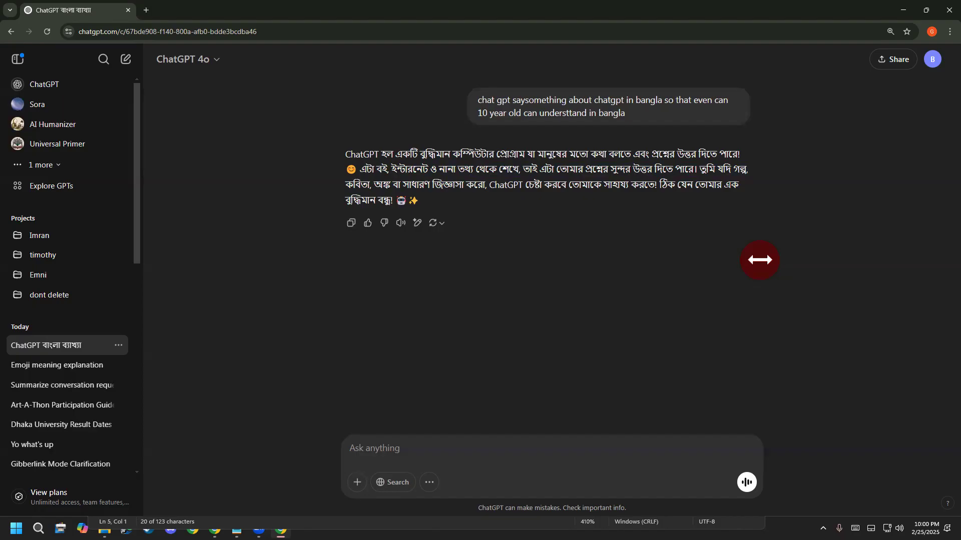
- Delete the newly created chat containing the Bangla explanation of ChatGPT
click(118, 345)
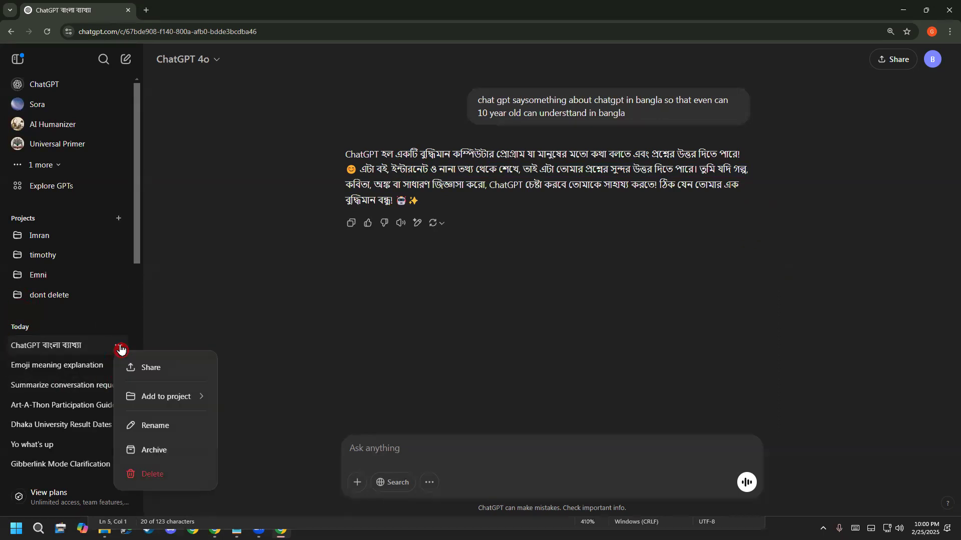
click(152, 474)
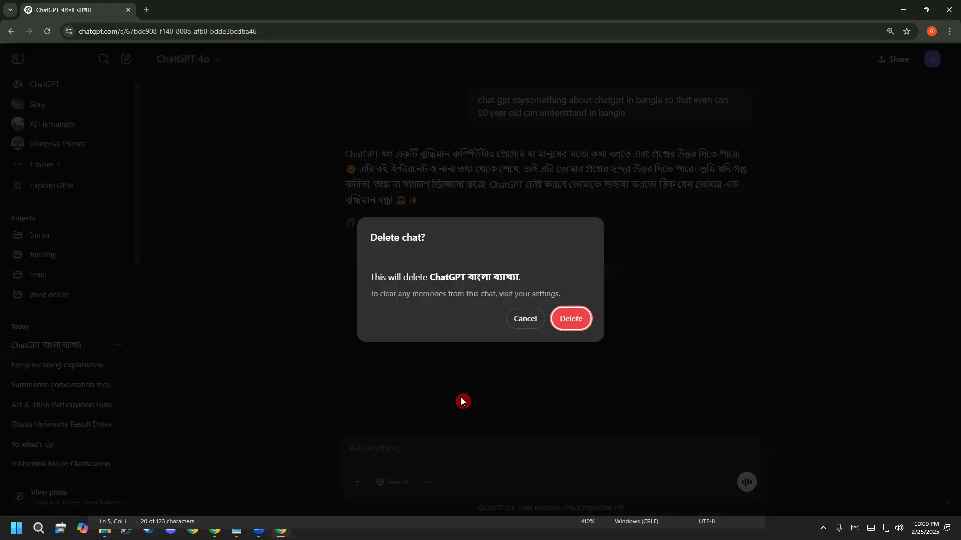
click(579, 327)
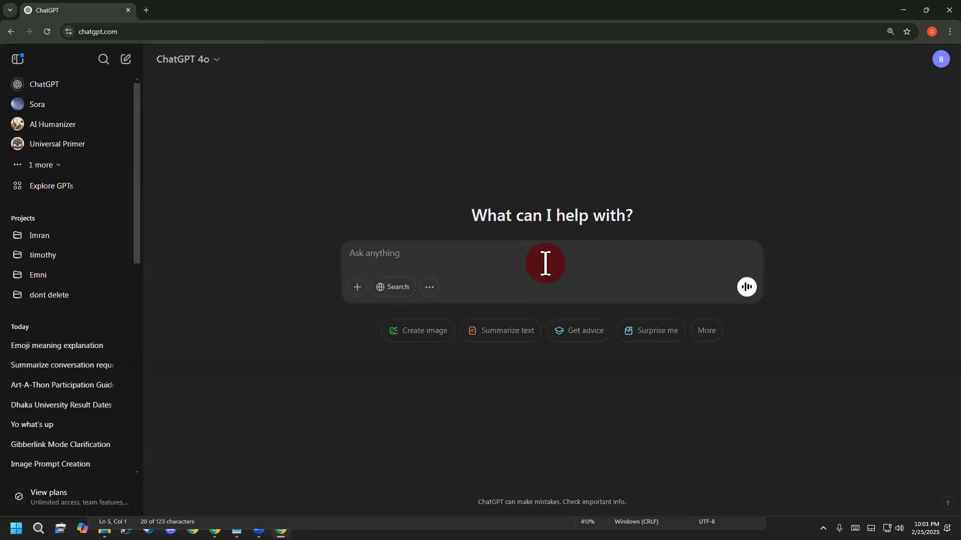
- Minimize the ChatGPT window and switch back to the Pinterest board's edit form in the original Chrome window
click(802, 33)
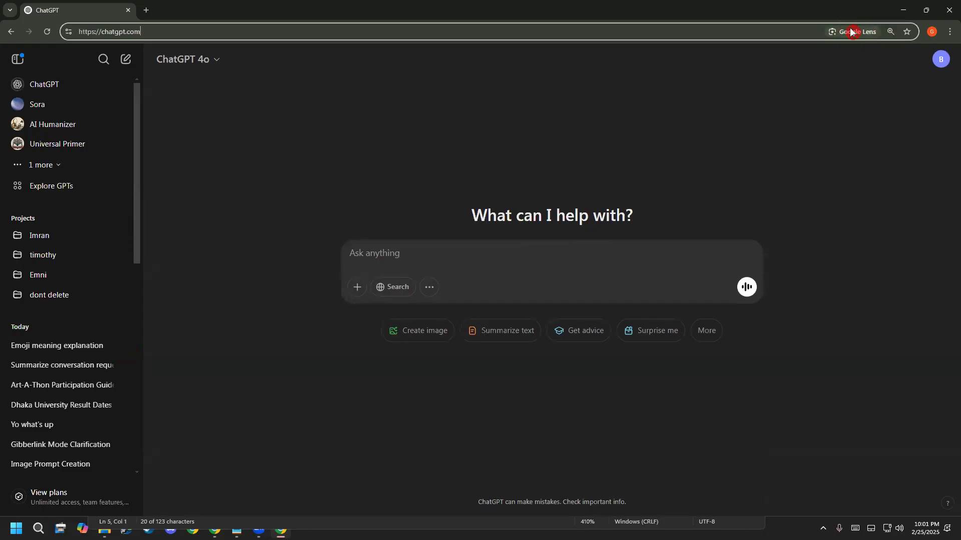
click(904, 8)
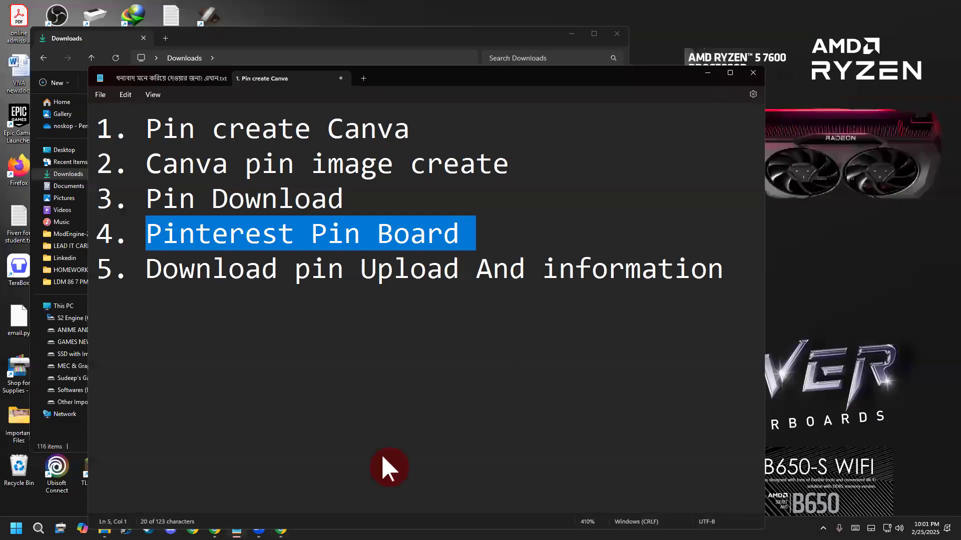
click(214, 528)
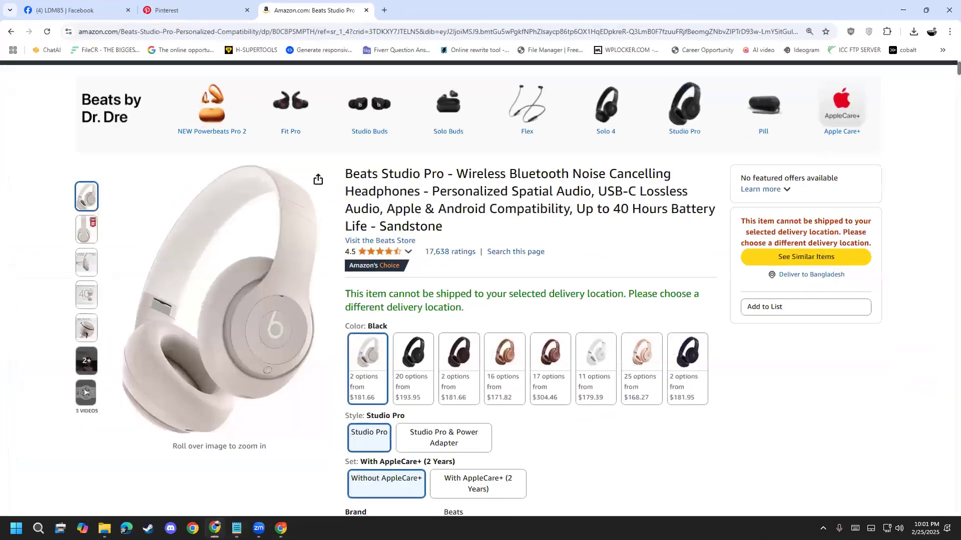
click(216, 10)
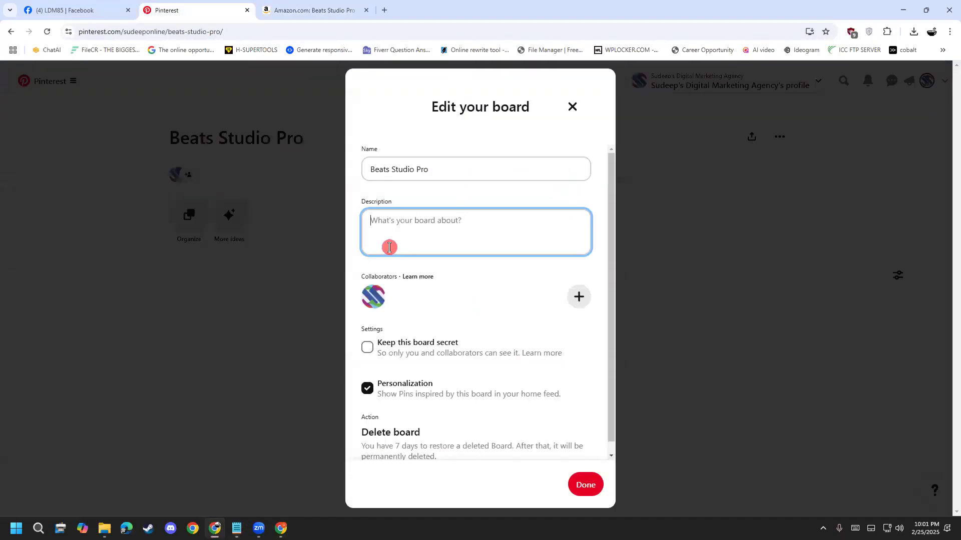
- Copy the full Beats Studio Pro product title from its Amazon listing
click(309, 11)
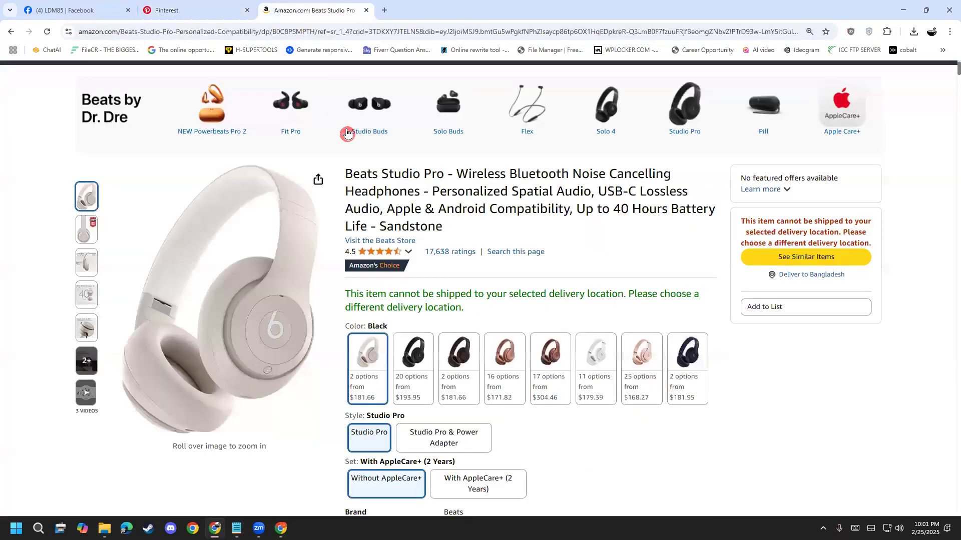
scroll(350, 225, up, 1)
drag(348, 221, 445, 276)
right_click(434, 265)
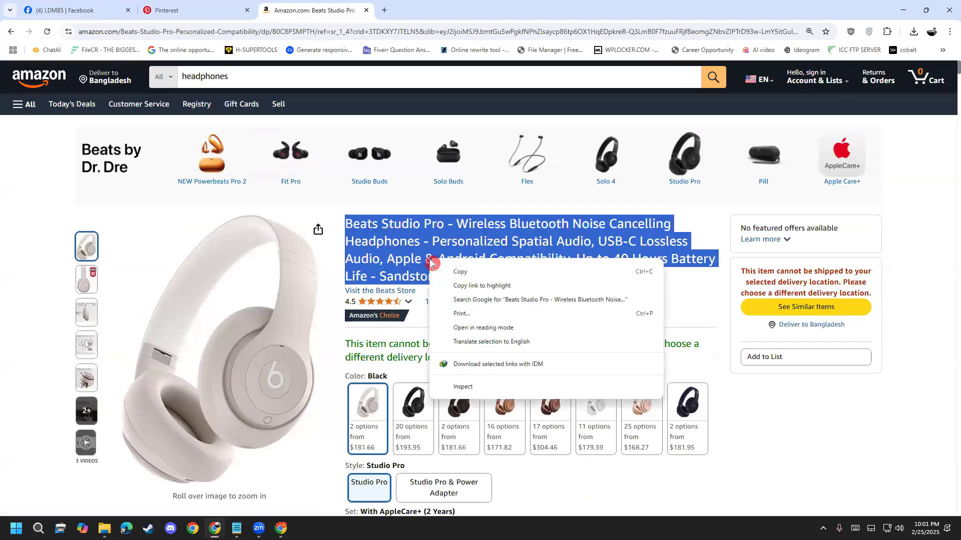
click(453, 272)
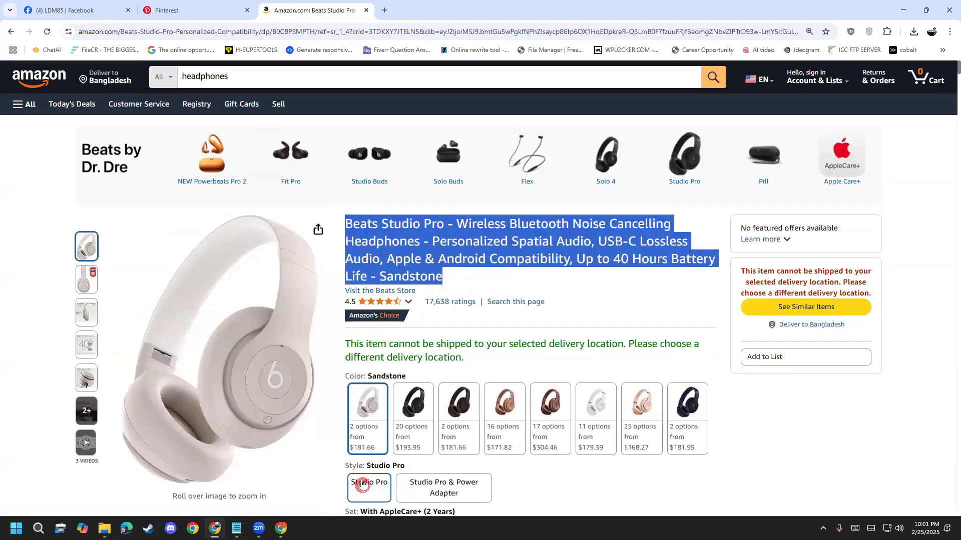
- Switch to ChatGPT and start a message with "product title:" followed by the copied Amazon title and blank lines
click(281, 528)
click(386, 243)
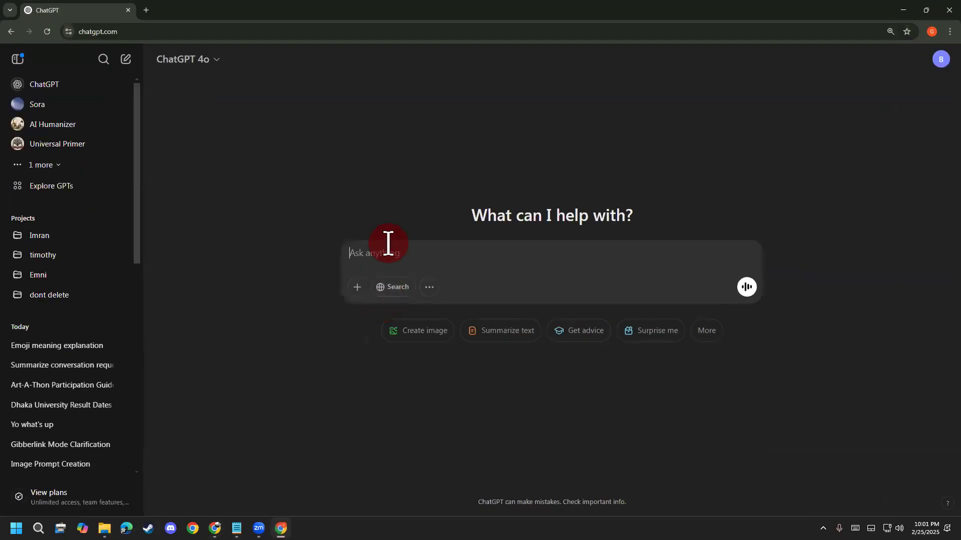
text(pres)
key(BackSpace)
key(BackSpace)
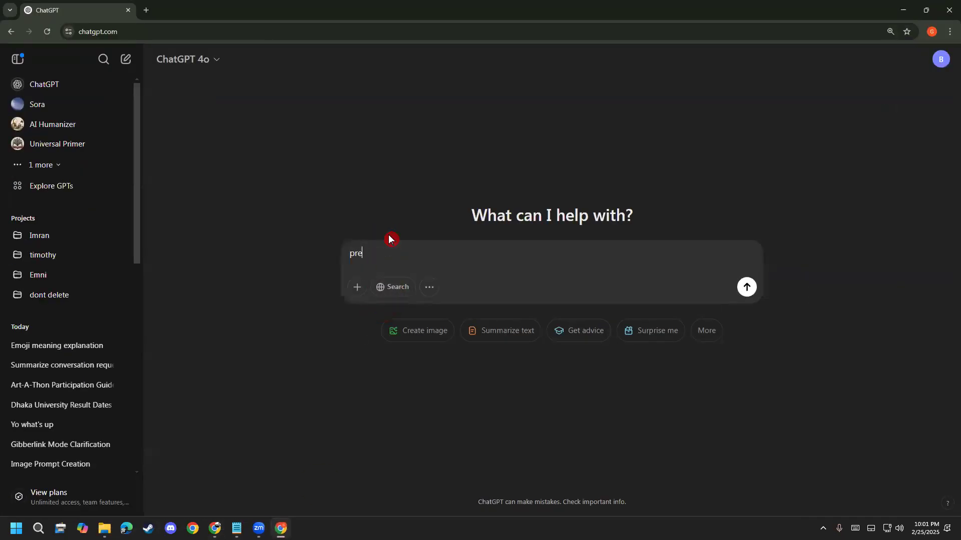
text(r)
key(BackSpace)
text(odcut)
key(BackSpace)
key(BackSpace)
key(BackSpace)
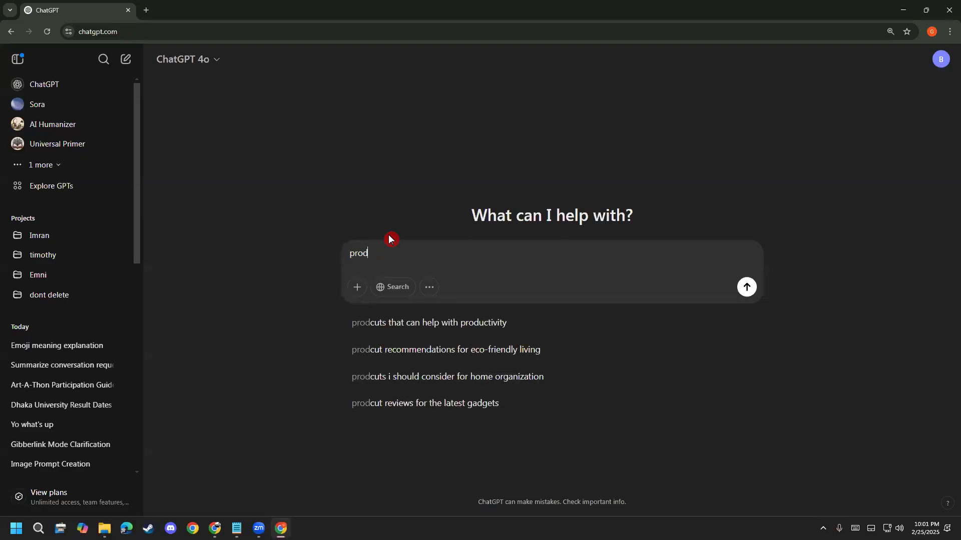
text(uct title)
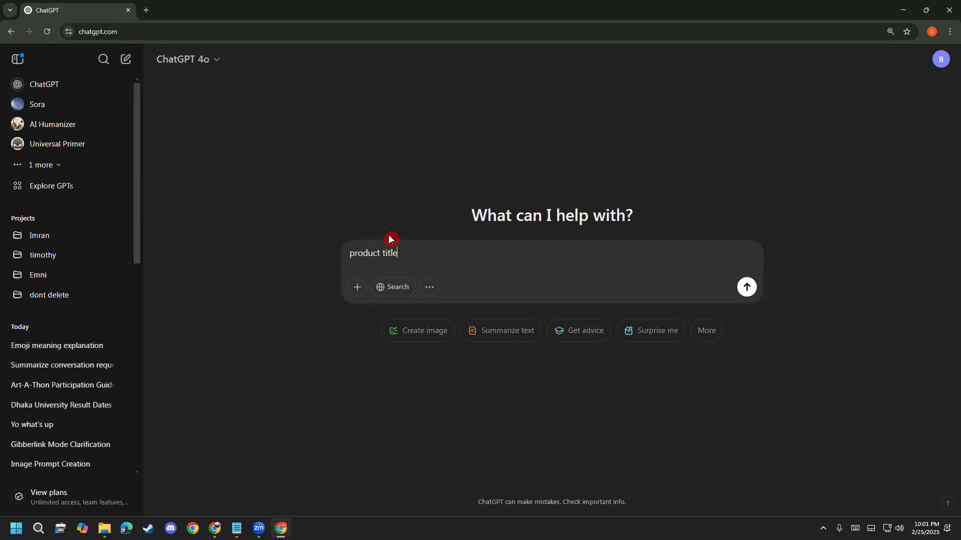
text(:)
key(ctrl+v)
key(shift+Return)
key(shift+Return)
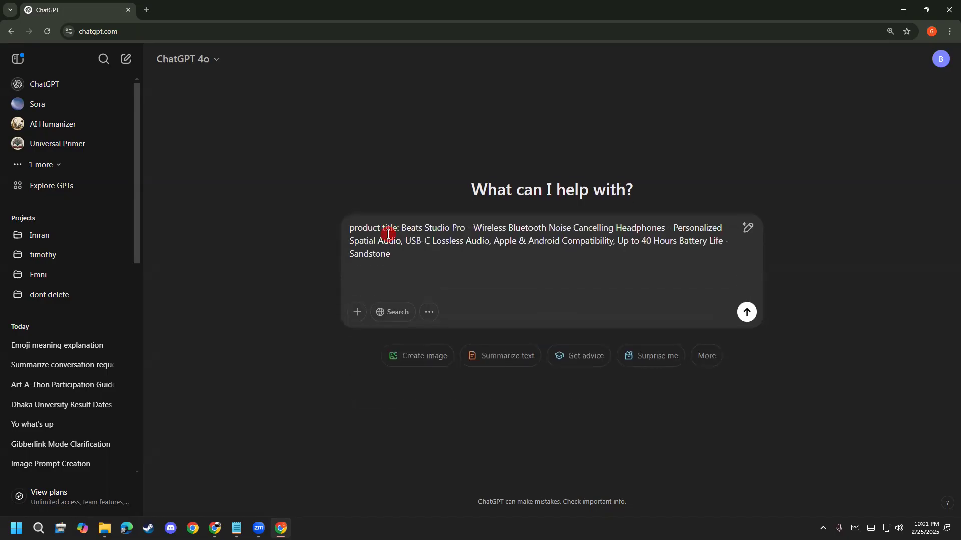
- Return to the Amazon listing and copy the product details from Brand through the "LOUD AND CLEAR" bullet under About this item
click(904, 10)
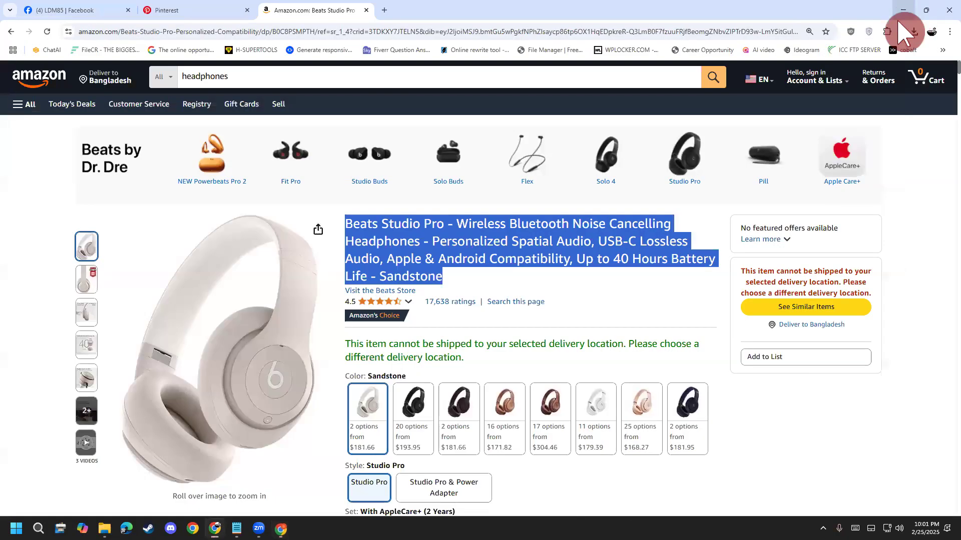
scroll(381, 265, down, 5)
scroll(377, 278, down, 1)
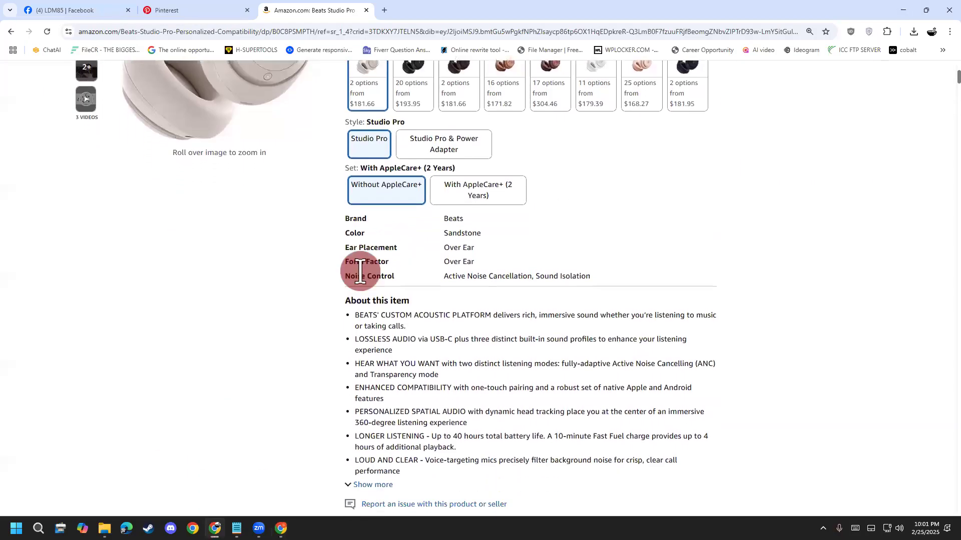
drag(345, 211, 700, 466)
right_click(621, 402)
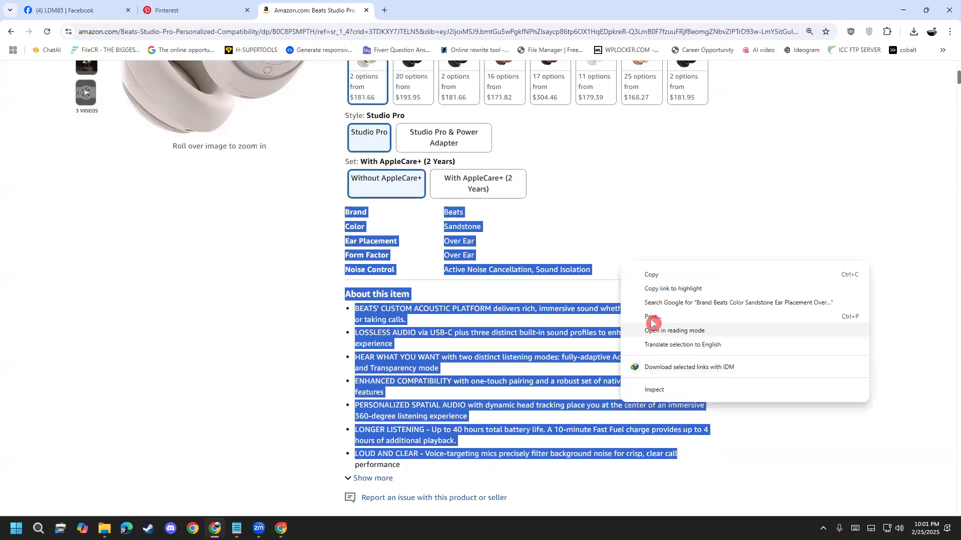
click(654, 275)
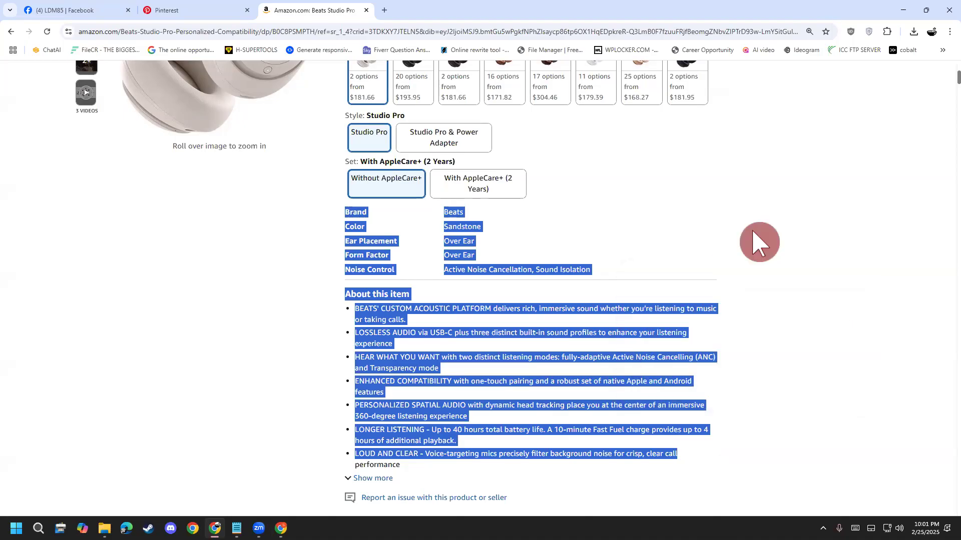
click(904, 10)
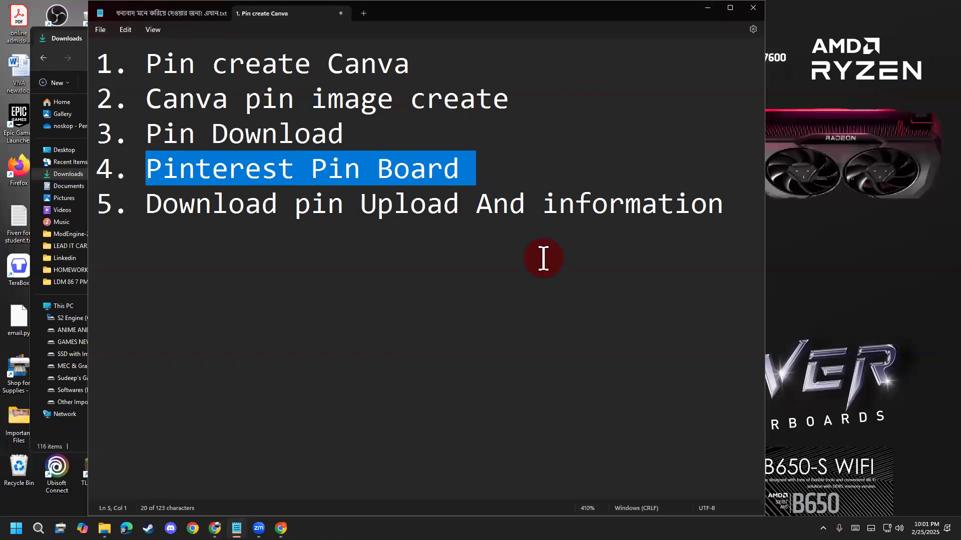
mouse_move(236, 527)
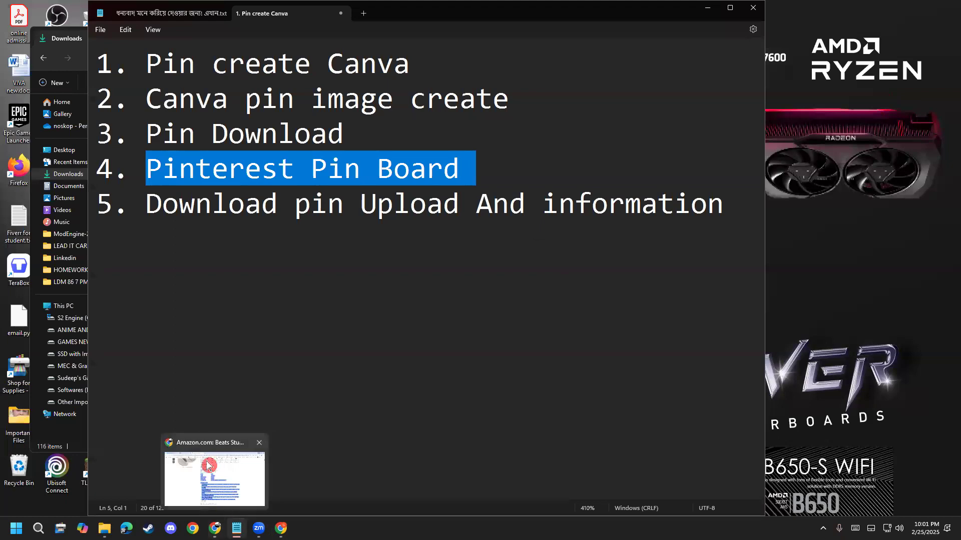
click(210, 466)
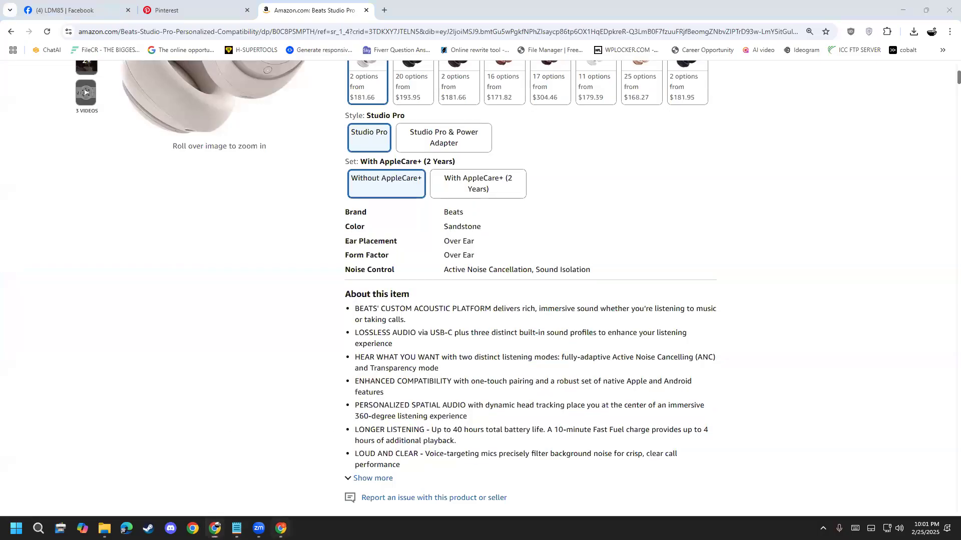
- Add "Details :" and the copied product details below the title in the ChatGPT message, and send it
click(281, 528)
click(413, 292)
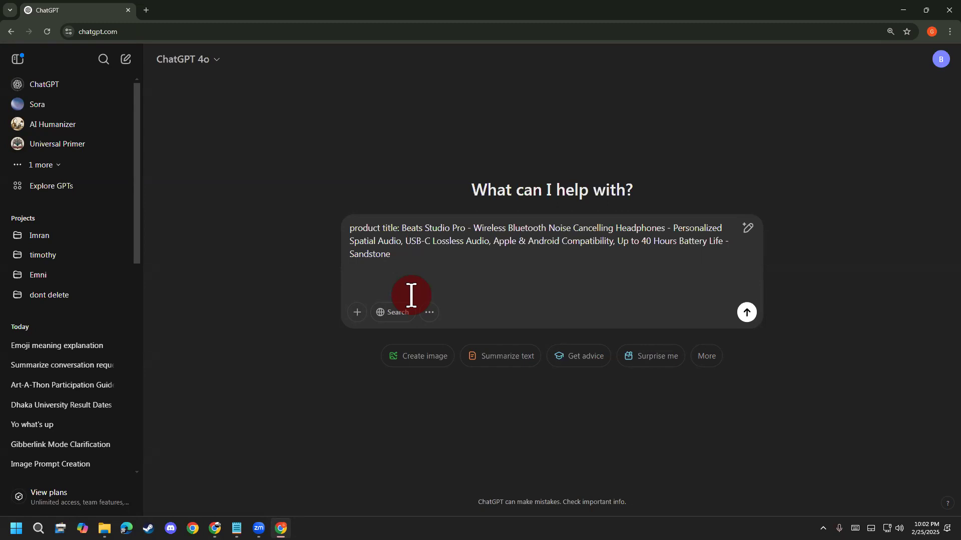
text(Details :)
key(Return)
key(Return)
key(ctrl+v)
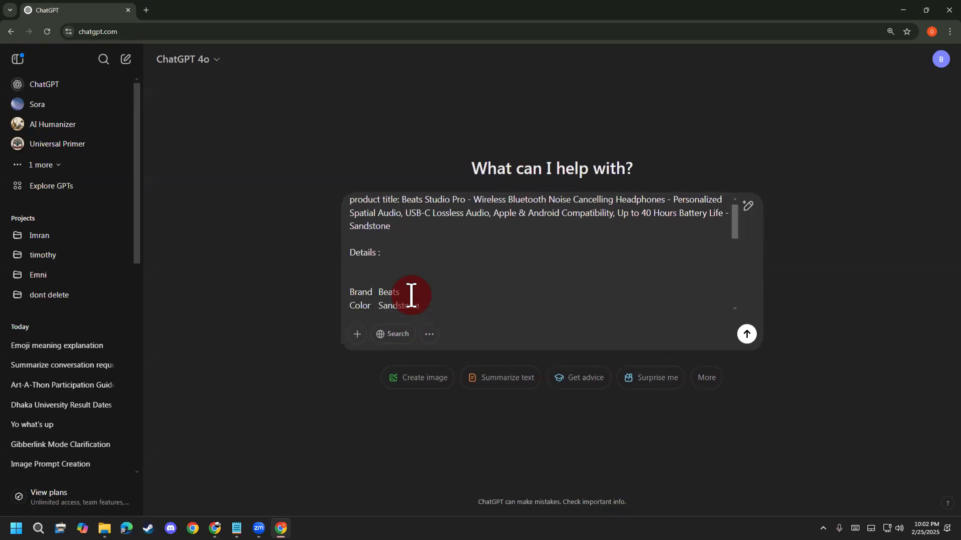
scroll(421, 285, down, 5)
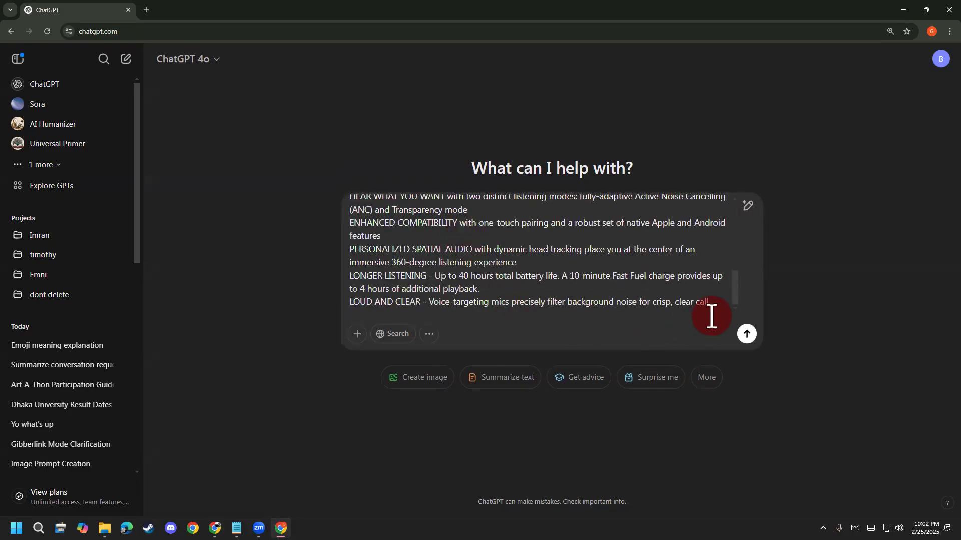
key(shift+Return)
key(shift+Return)
key(shift+Return)
key(shift+Return)
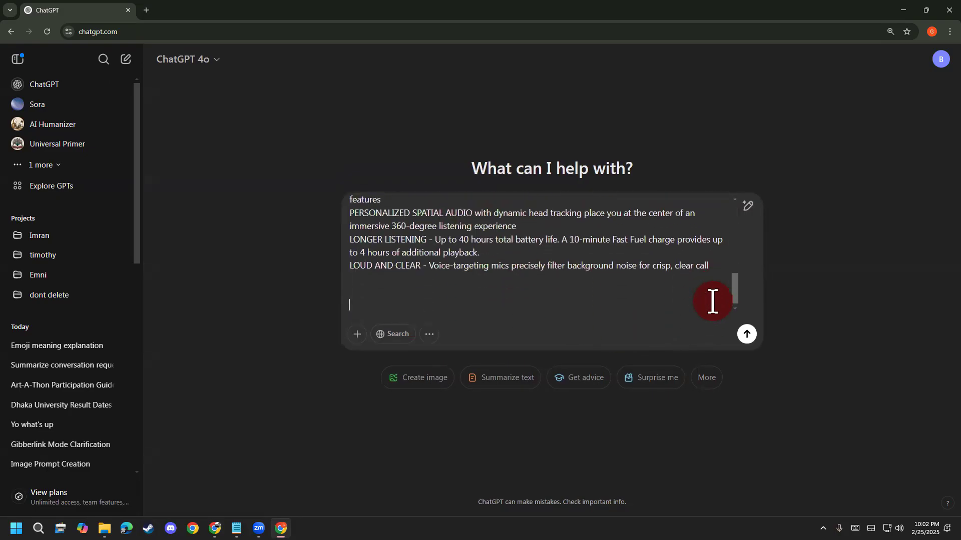
key(Return)
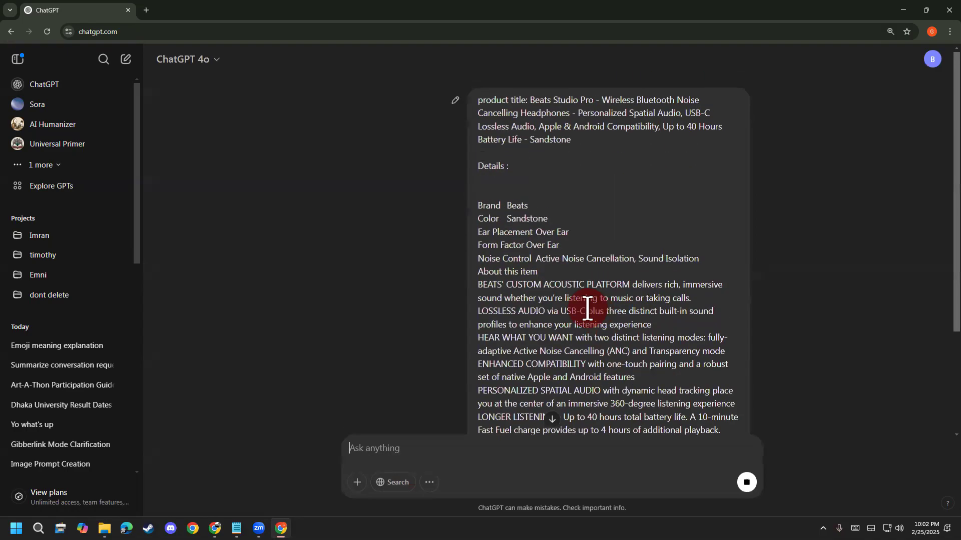
- Try to edit the sent product prompt, going to the end of its text
click(453, 100)
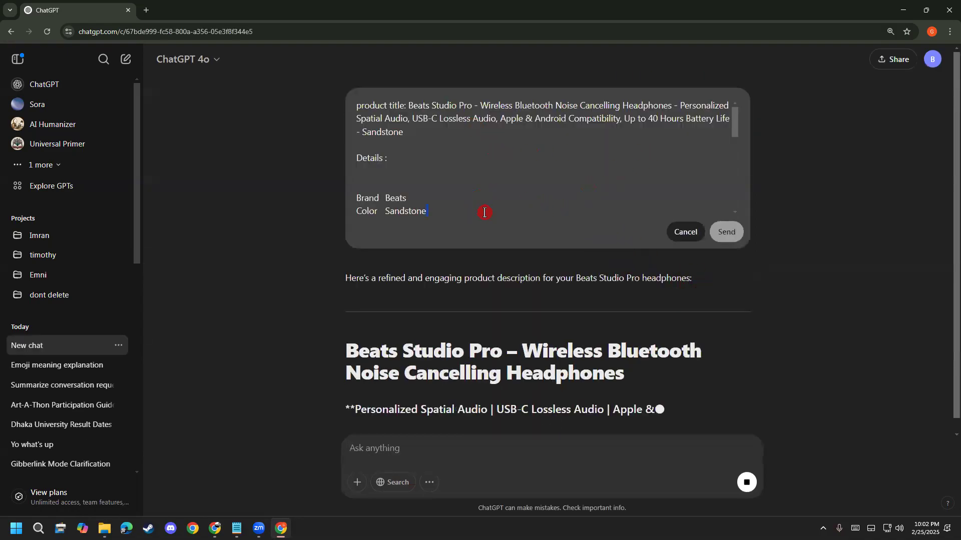
click(626, 214)
drag(626, 213, 554, 161)
click(554, 160)
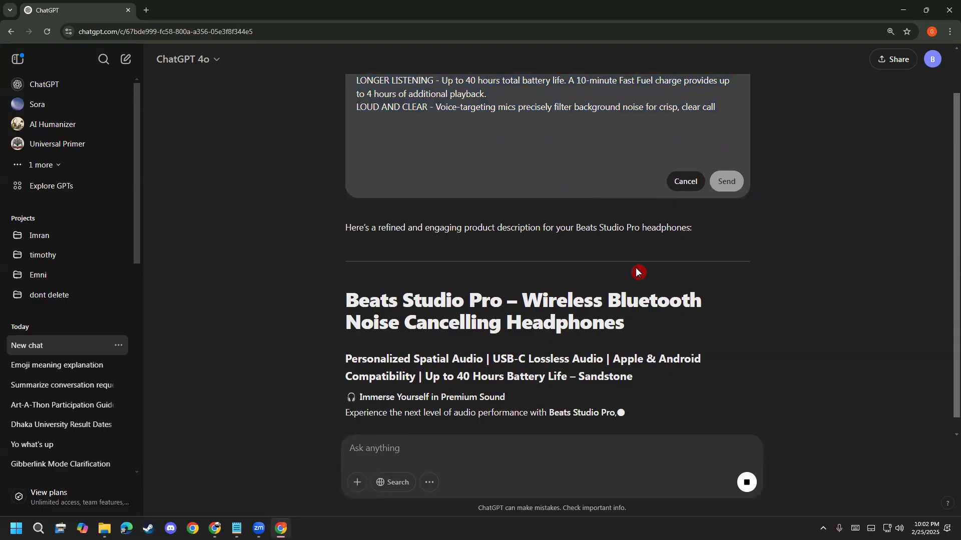
- Delete the new chat containing the Beats Studio Pro product prompt
click(118, 346)
click(150, 474)
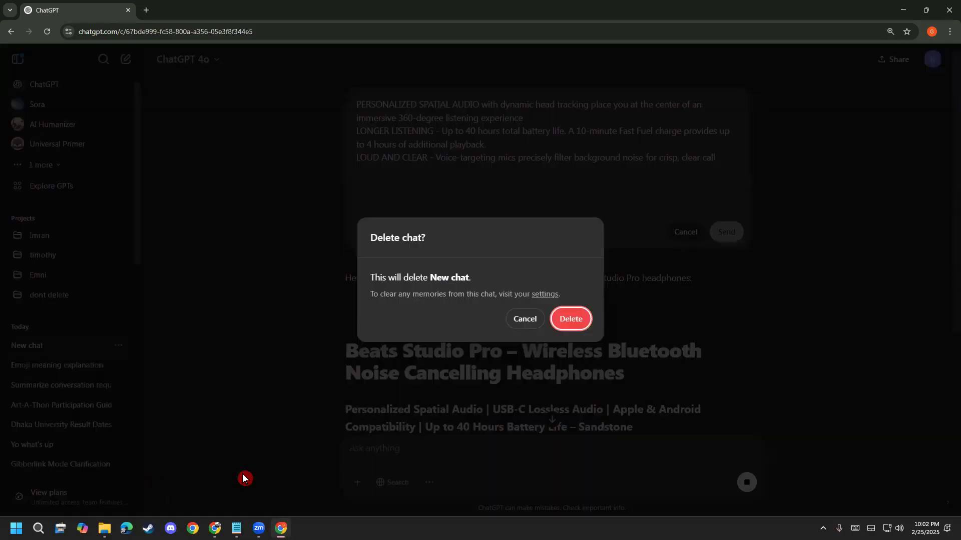
click(557, 323)
- Paste the product details into a new ChatGPT message and add a request for a description in 300 characters below them
key(ctrl+v)
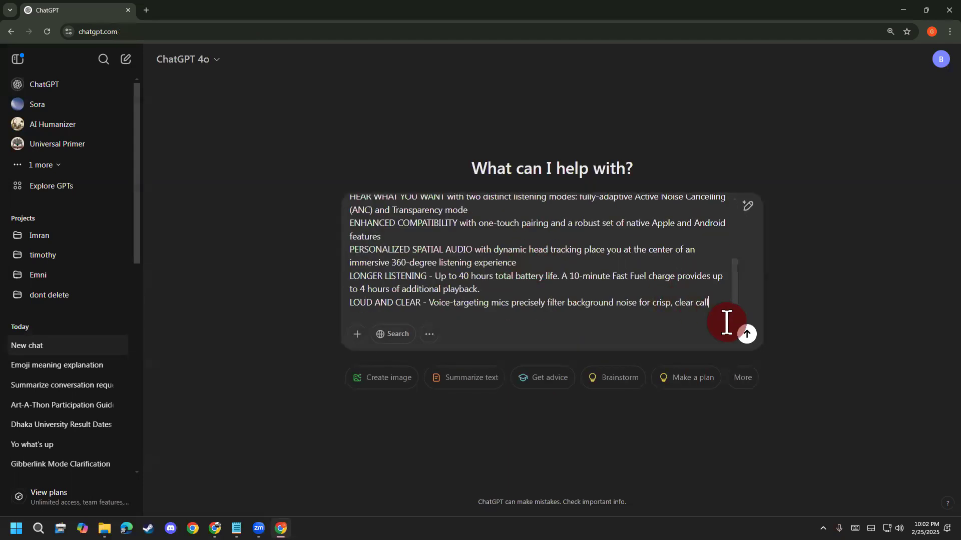
key(shift+Return)
key(shift+Return)
text(m)
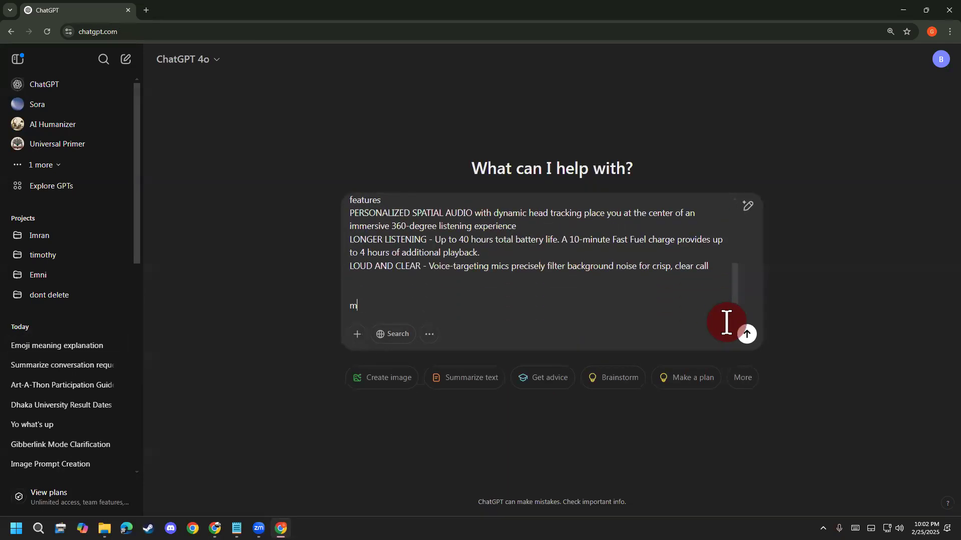
text(ake me a description in 30)
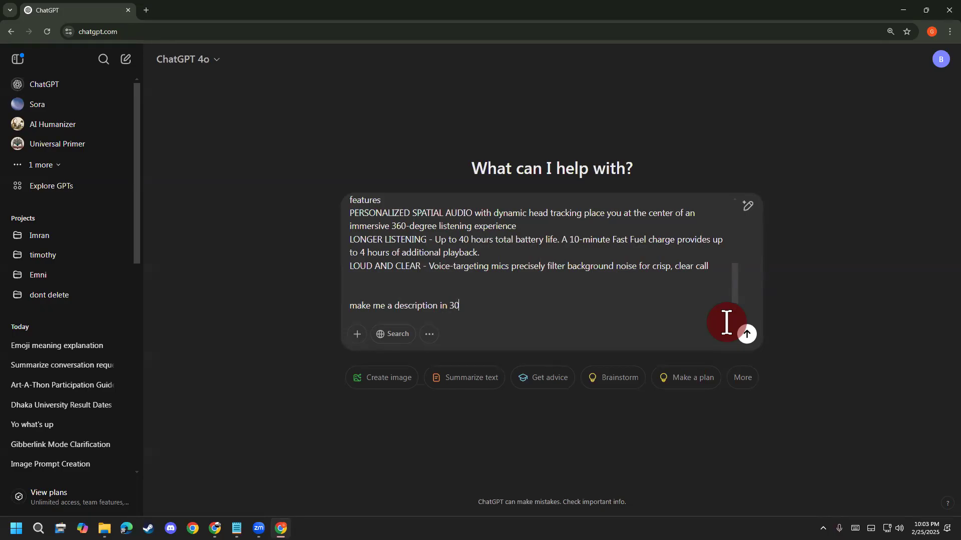
text(0 characer)
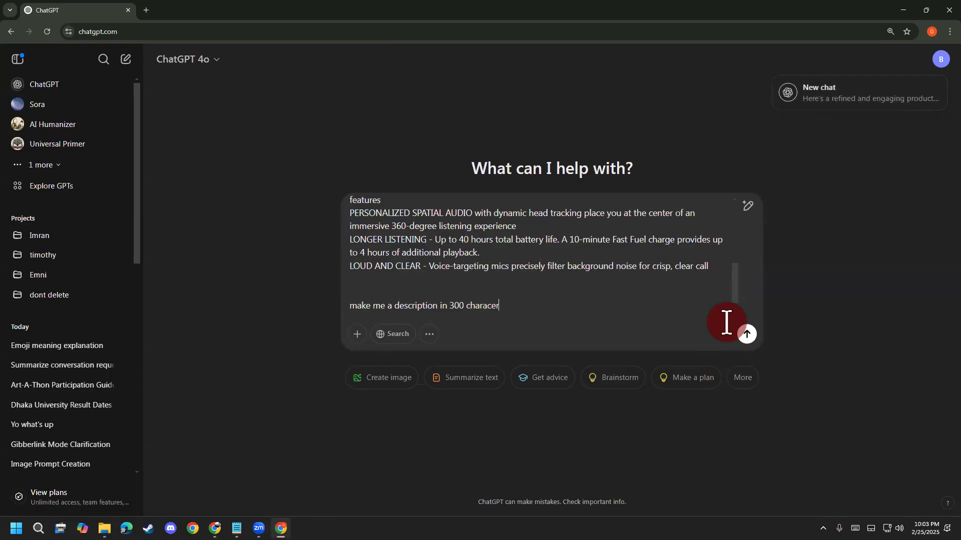
text(rs)
- Correct the misspelled "characers" to "characters" and extend the request with "which will have human tone..."
right_click(502, 307)
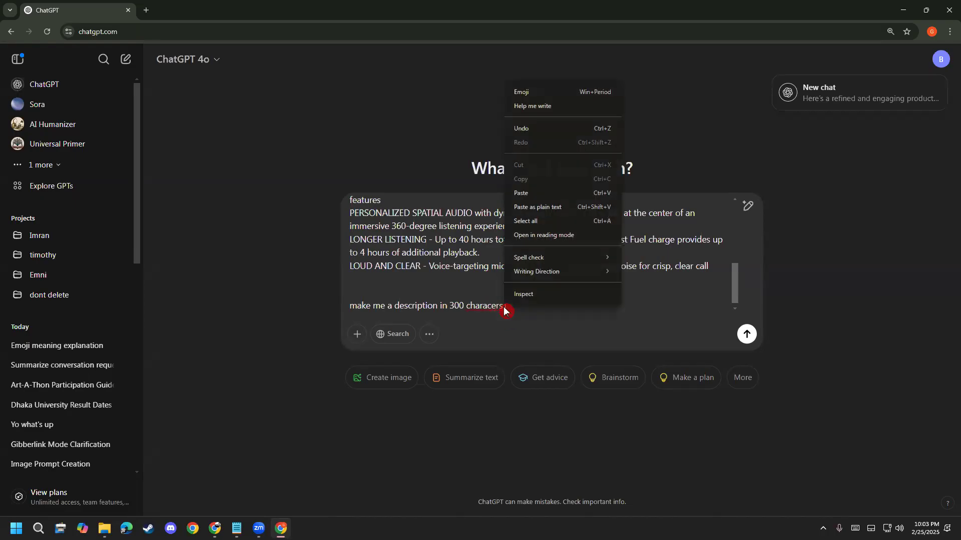
click(501, 307)
right_click(501, 307)
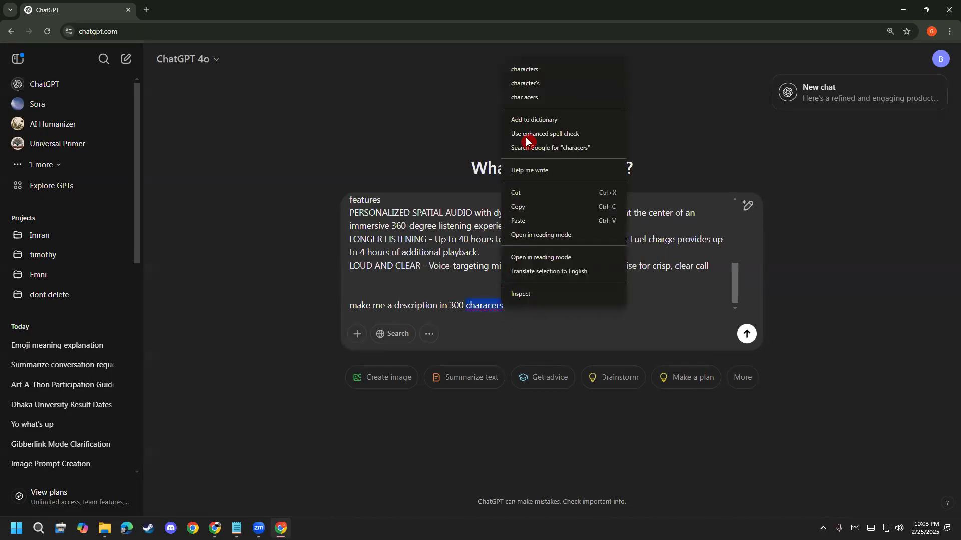
click(538, 74)
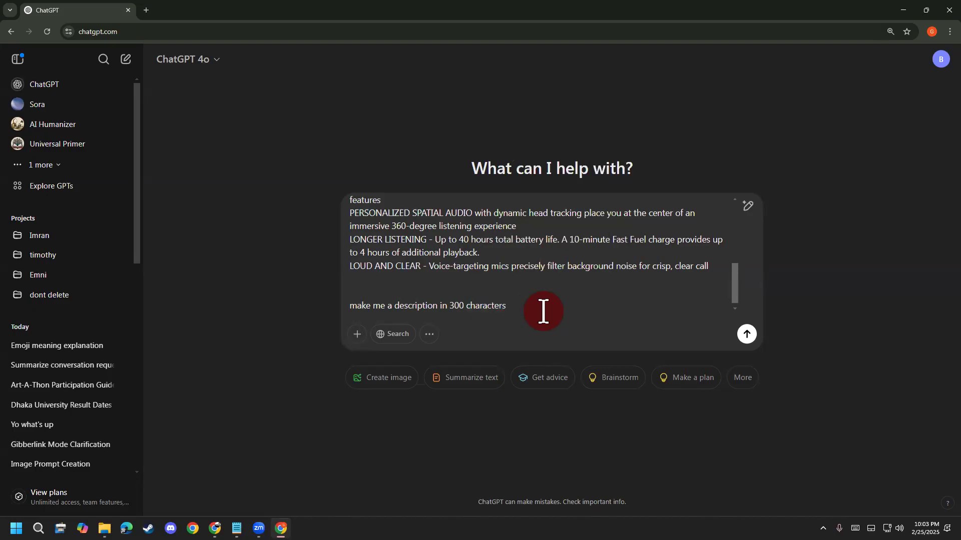
text(which with have human tone...)
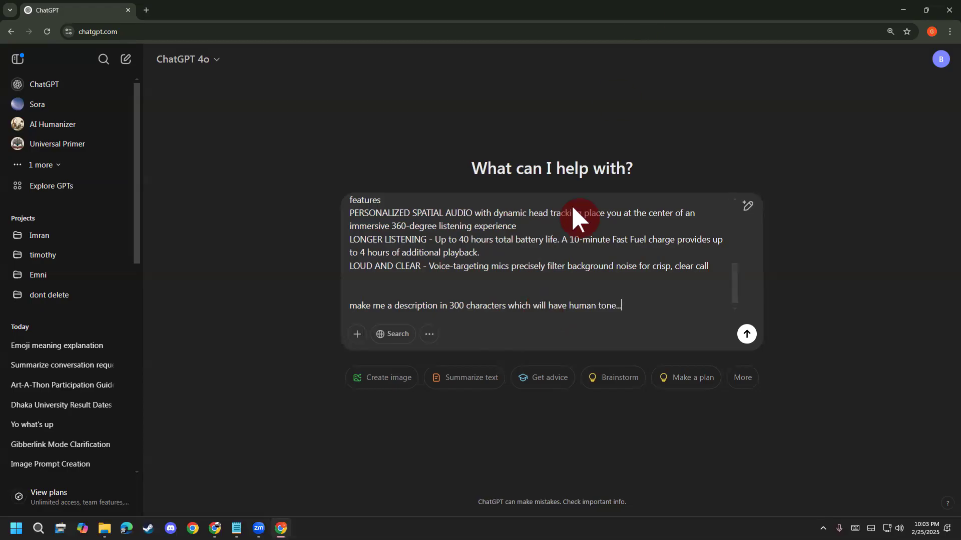
- Insert "product tile :" above the Brand details in the message and paste the previously copied Amazon product title after it
scroll(515, 232, up, 5)
scroll(498, 245, down, 5)
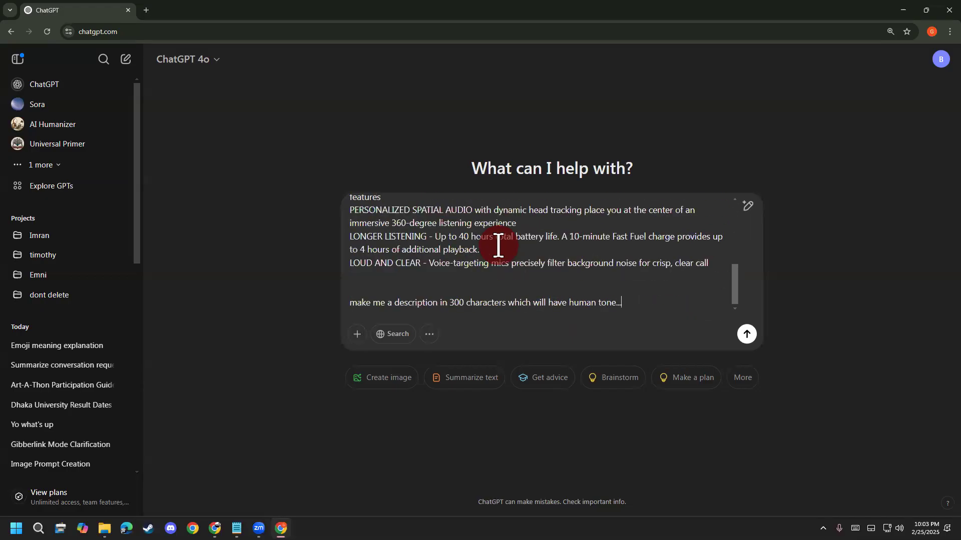
scroll(498, 246, up, 5)
click(352, 210)
key(shift+Return)
key(shift+Return)
key(Up)
key(Up)
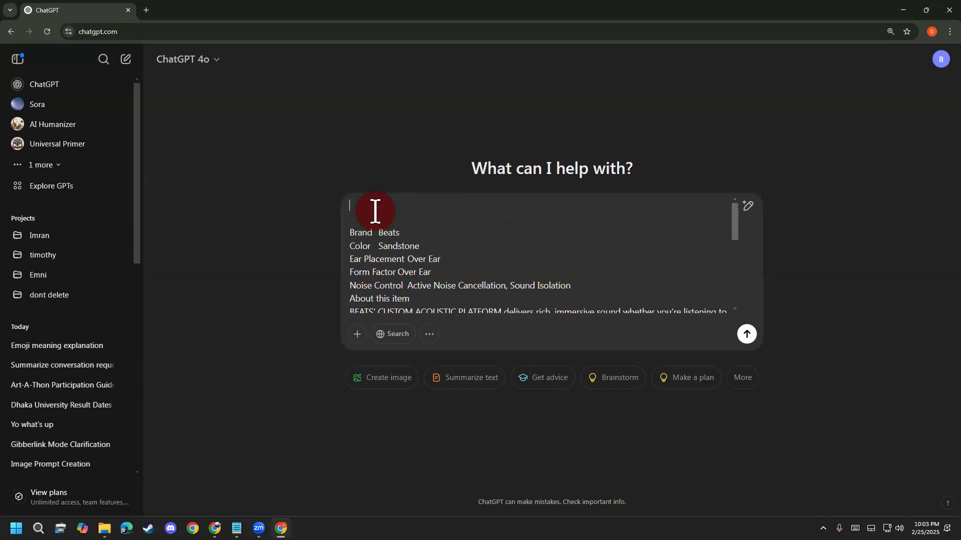
text(product title)
key(super+v)
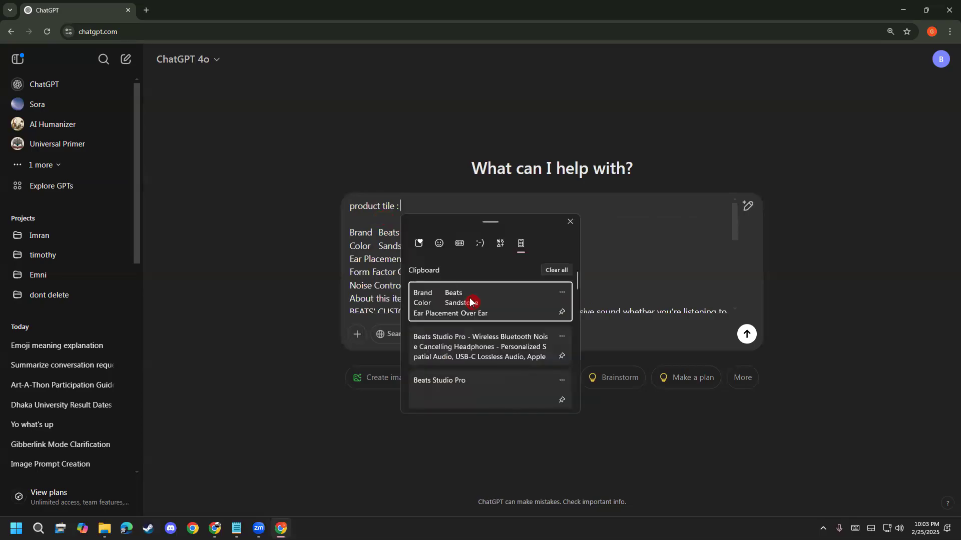
scroll(466, 320, down, 1)
click(462, 331)
scroll(603, 260, down, 10)
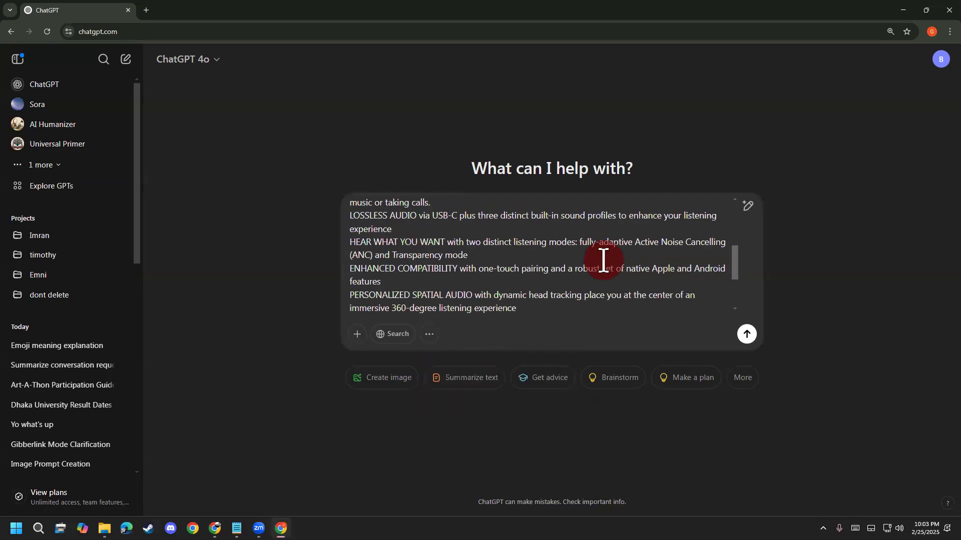
- Submit the product details with the 300-character description request to ChatGPT
click(641, 303)
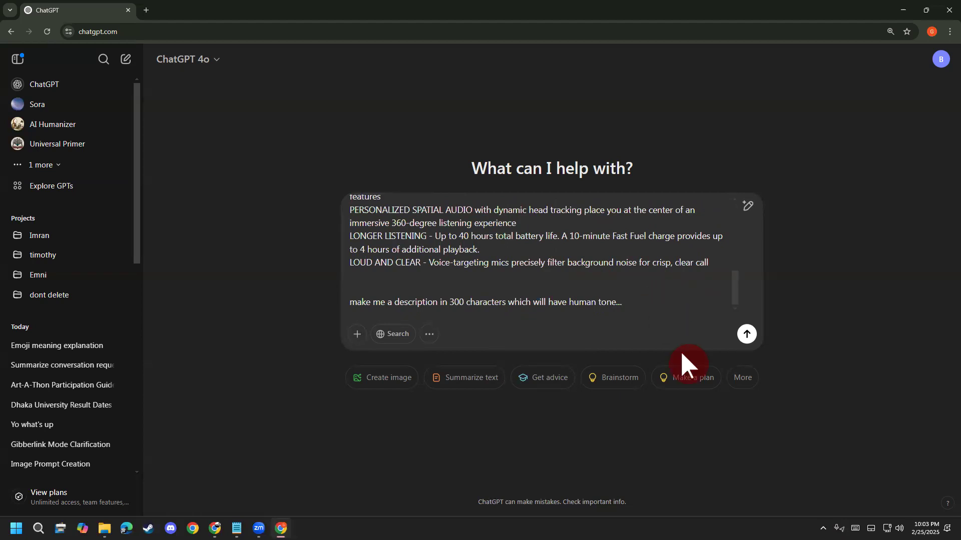
click(748, 332)
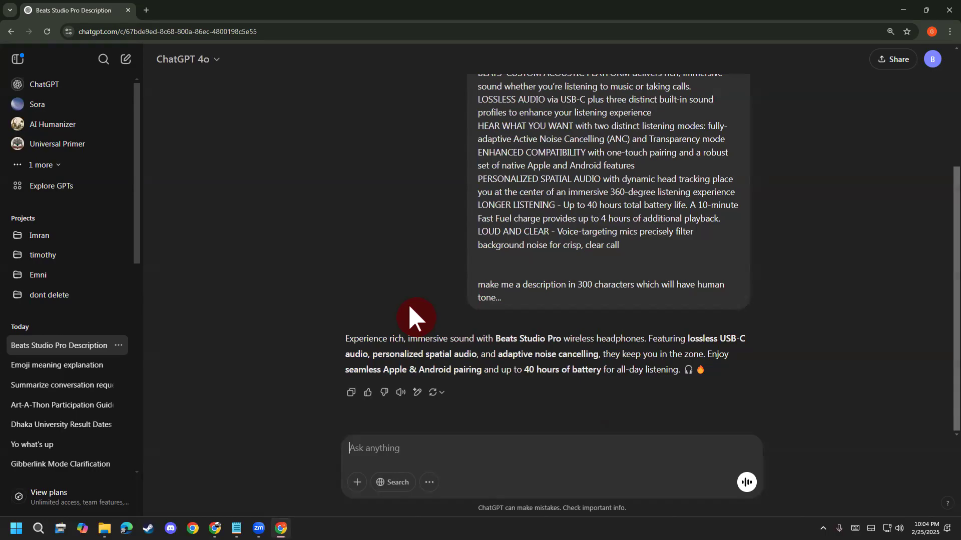
text(make it with hastag)
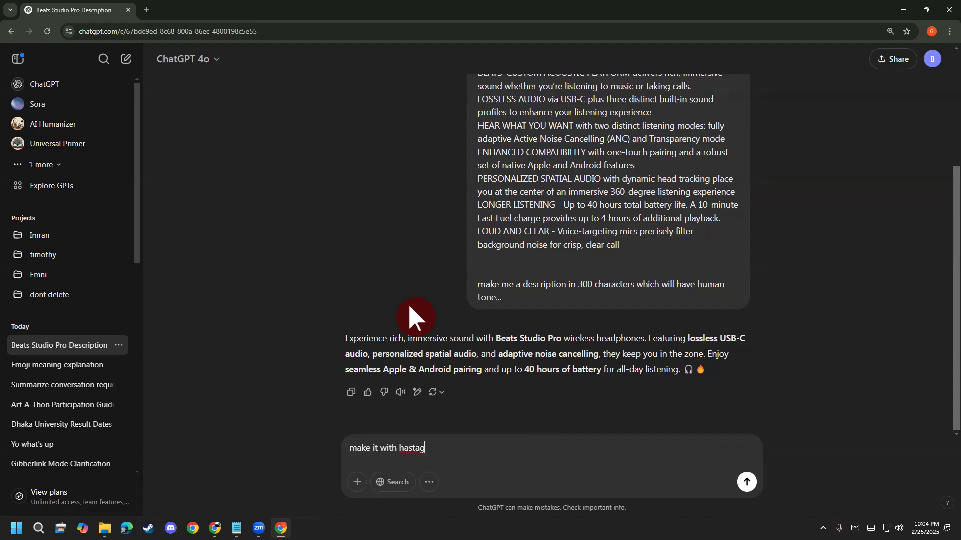
key(BackSpace)
key(BackSpace)
key(BackSpace)
key(BackSpace)
key(BackSpace)
key(BackSpace)
key(BackSpace)
key(BackSpace)
key(BackSpace)
key(BackSpace)
key(BackSpace)
key(BackSpace)
key(BackSpace)
key(BackSpace)
key(BackSpace)
key(BackSpace)
key(BackSpace)
key(BackSpace)
key(BackSpace)
- Send the follow-up request "include it with hastag" to ChatGPT
text(inclide)
key(BackSpace)
key(BackSpace)
key(BackSpace)
key(BackSpace)
key(BackSpace)
text(lude it with hastag)
key(Return)
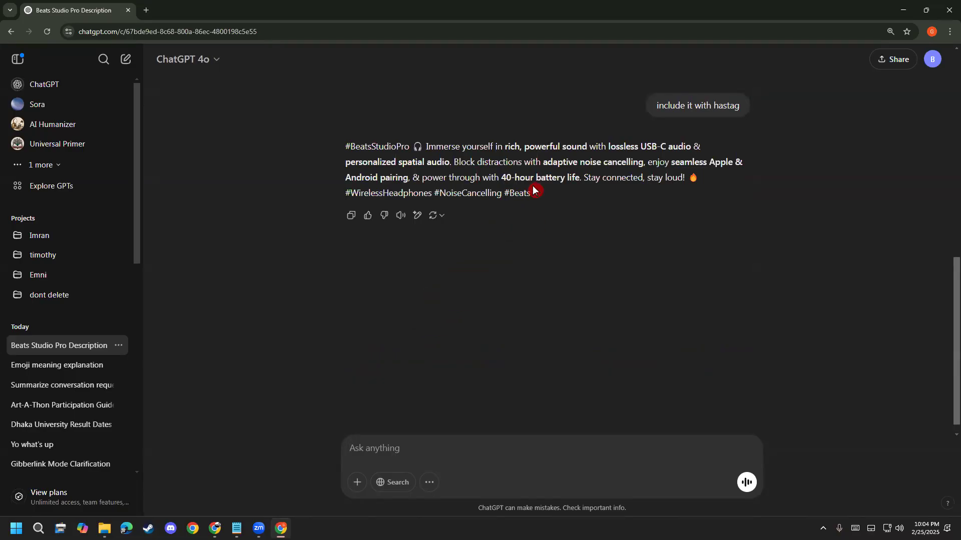
- Copy the full hashtagged description, from #BeatsStudioPro through #Beats, out of ChatGPT's latest reply
drag(533, 192, 344, 149)
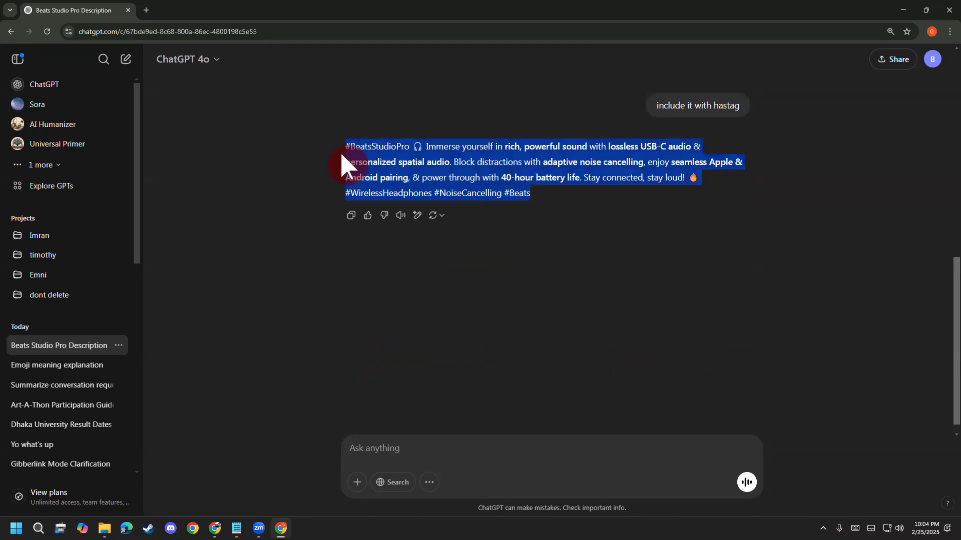
right_click(378, 141)
click(404, 149)
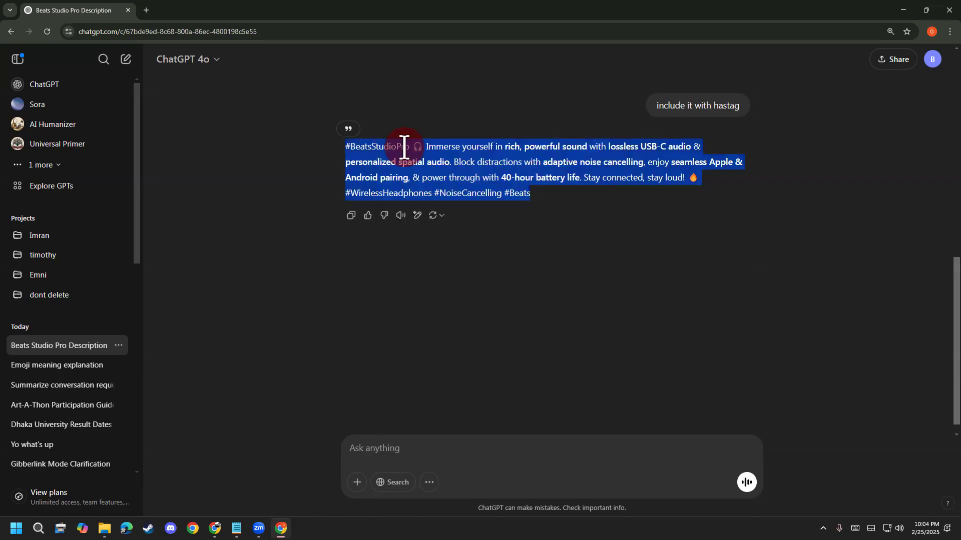
- Switch to Pinterest, paste the copied text as the Beats Studio Pro board's description and save the board
mouse_move(281, 528)
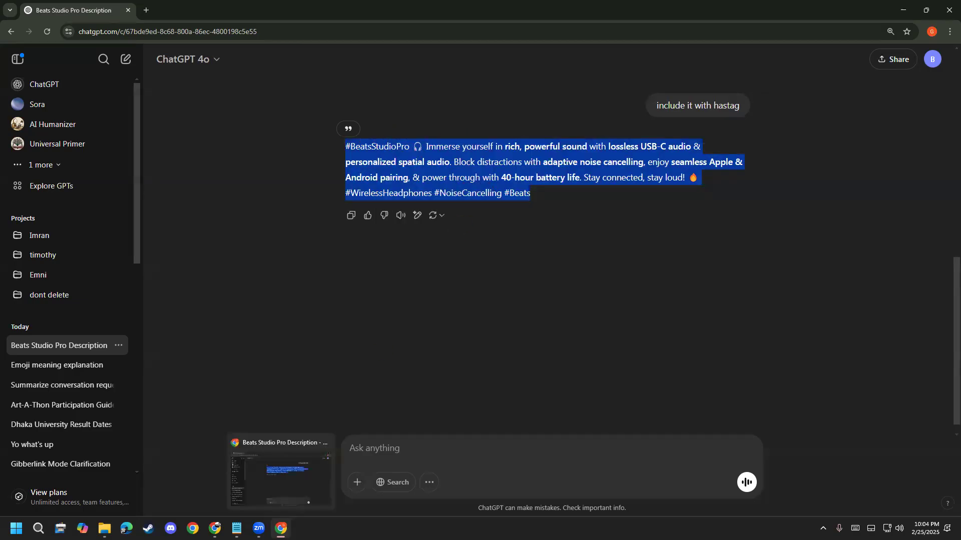
mouse_move(215, 528)
click(219, 499)
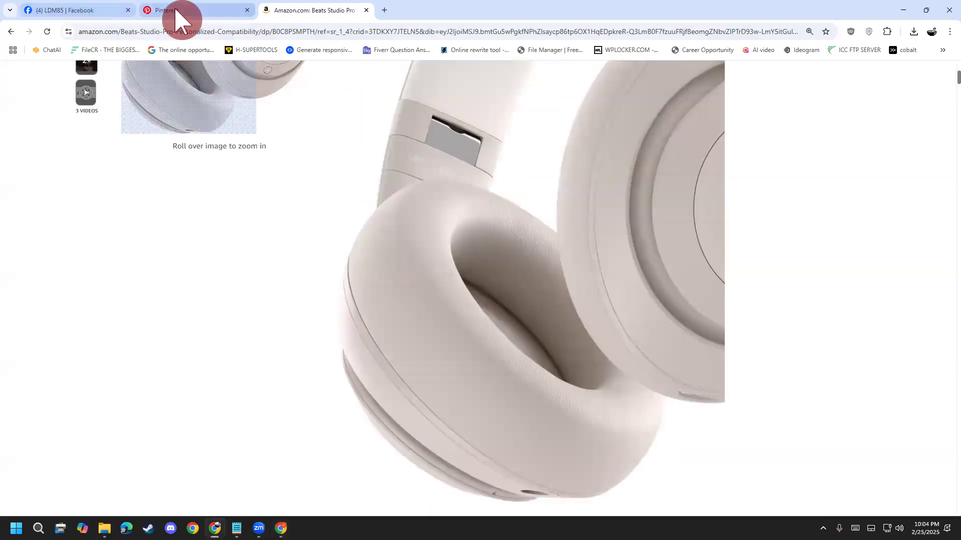
click(176, 11)
click(484, 235)
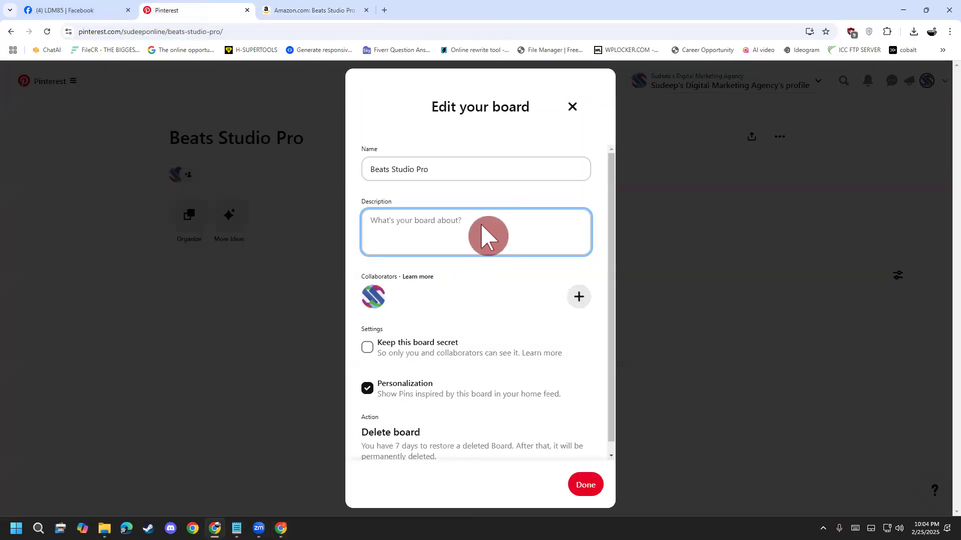
key(ctrl+v)
scroll(484, 235, up, 2)
scroll(483, 236, down, 3)
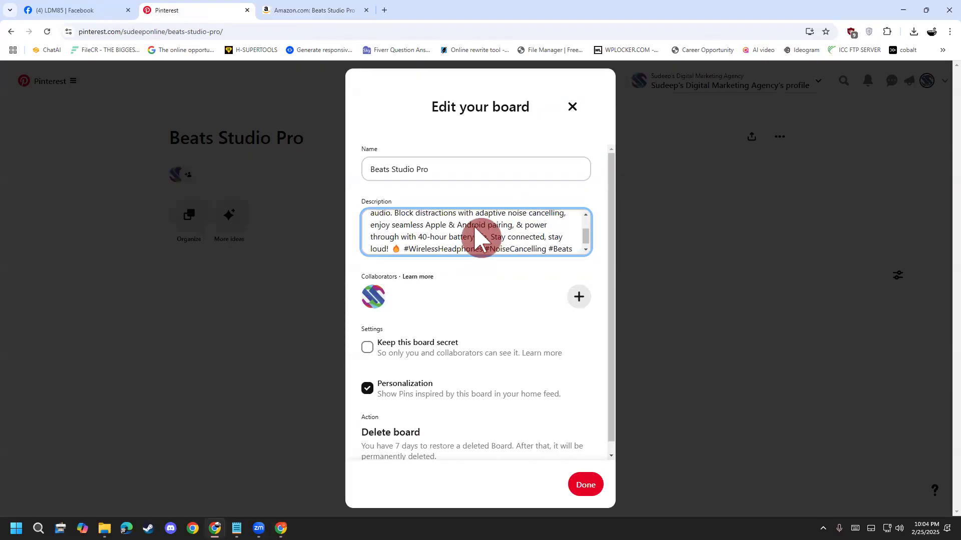
scroll(473, 233, up, 3)
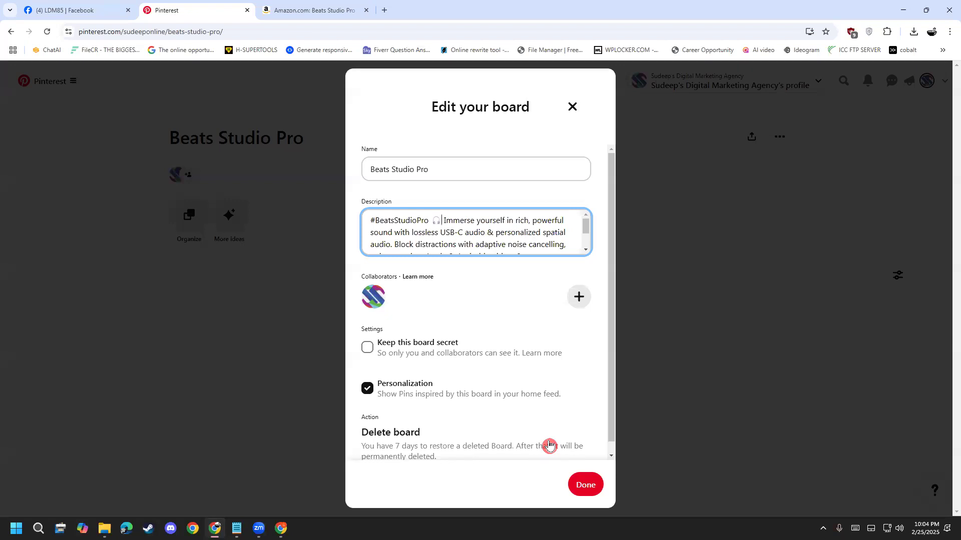
scroll(471, 236, down, 2)
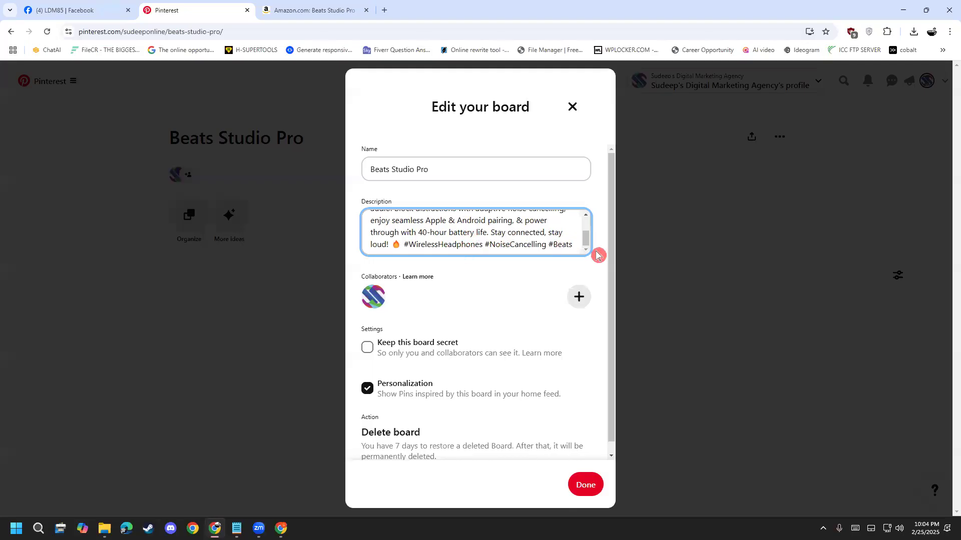
scroll(601, 253, down, 1)
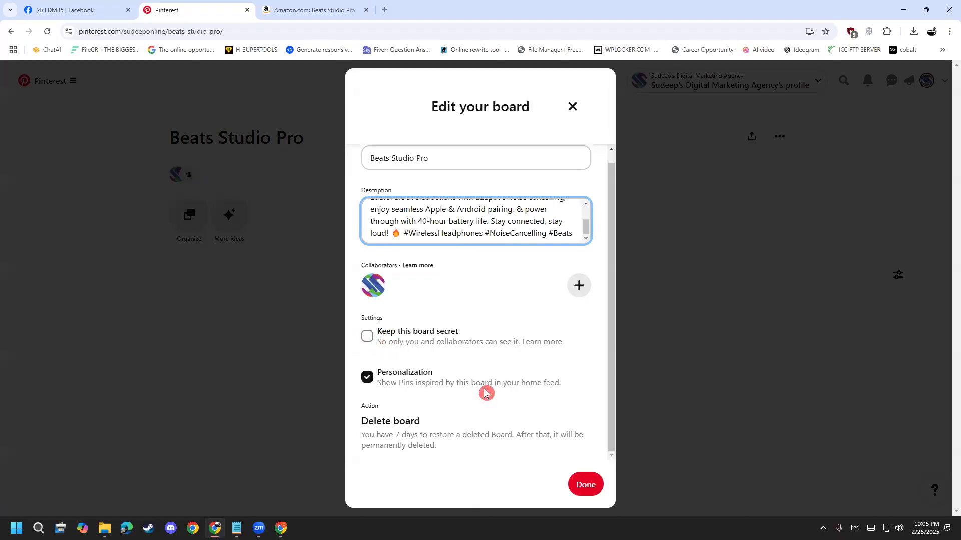
click(589, 495)
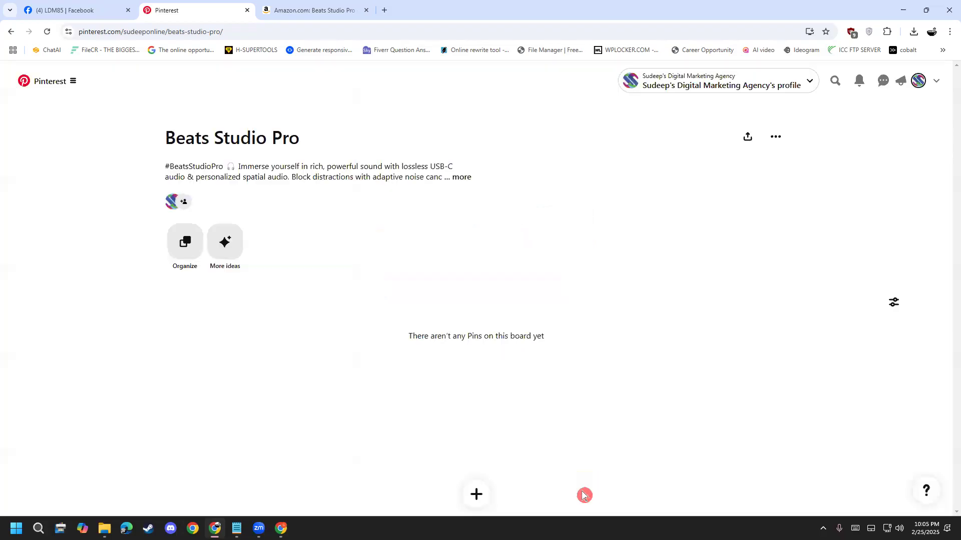
- Expand the Beats Studio Pro board's shortened description and read through the full text
drag(128, 176, 279, 181)
click(242, 129)
drag(177, 167, 395, 195)
click(407, 189)
click(454, 178)
drag(150, 167, 306, 189)
click(305, 191)
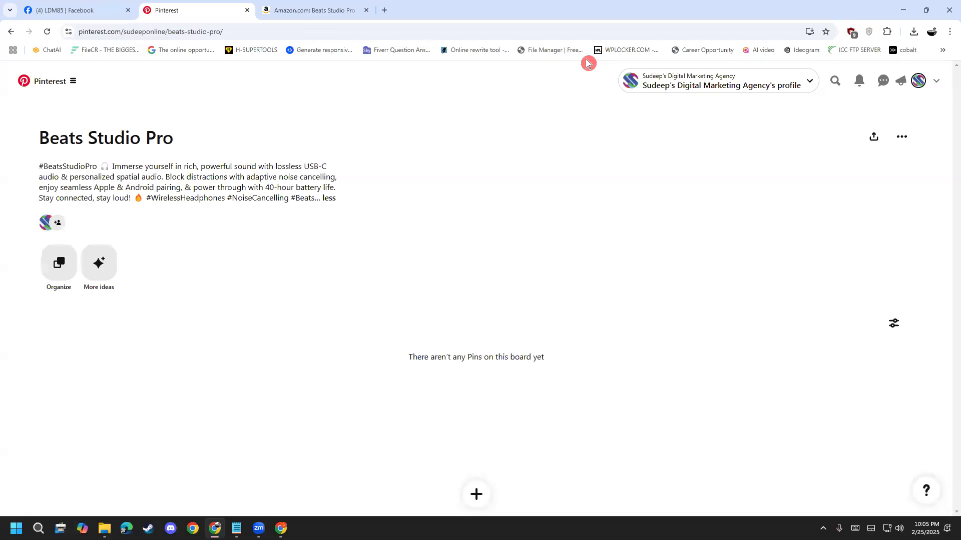
mouse_move(436, 470)
mouse_down()
mouse_move(477, 458)
mouse_move(515, 470)
mouse_move(518, 509)
mouse_move(442, 515)
mouse_move(427, 500)
mouse_move(428, 469)
mouse_move(456, 462)
mouse_move(474, 414)
mouse_move(467, 447)
mouse_move(450, 429)
mouse_move(472, 456)
mouse_move(484, 436)
mouse_up()
mouse_move(489, 210)
mouse_down()
mouse_move(507, 257)
mouse_move(500, 185)
mouse_move(491, 202)
mouse_up()
mouse_move(541, 156)
mouse_down()
mouse_move(574, 197)
mouse_move(581, 151)
mouse_move(615, 120)
mouse_up()
mouse_move(594, 233)
mouse_down()
mouse_move(579, 337)
mouse_move(632, 278)
mouse_move(623, 254)
mouse_up()
mouse_move(654, 298)
mouse_down()
mouse_move(640, 213)
mouse_move(656, 272)
mouse_move(687, 185)
mouse_move(690, 280)
mouse_up()
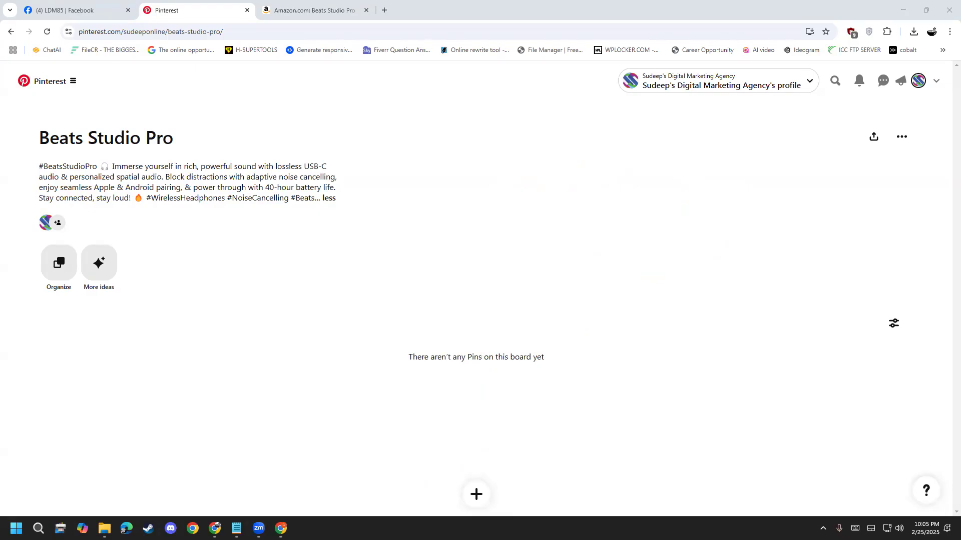
- Switch to the ChatGPT conversation and ask it to "count the words" of the Beats Studio Pro board description
mouse_move(284, 520)
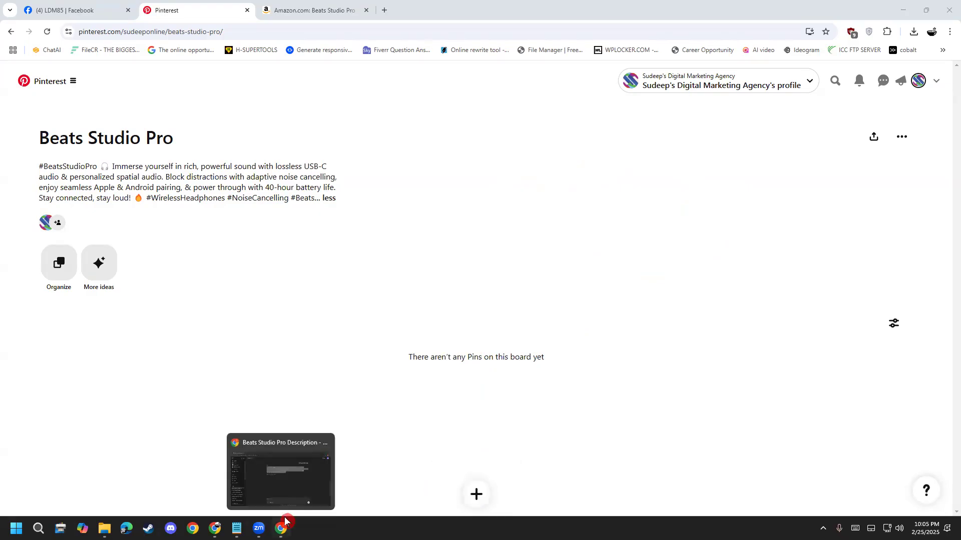
click(279, 482)
click(420, 451)
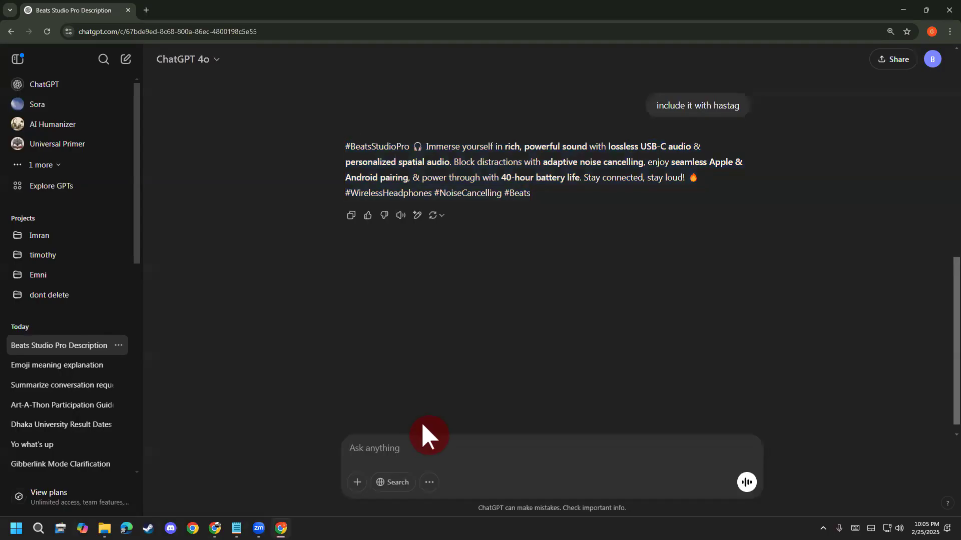
text(count the words)
key(Return)
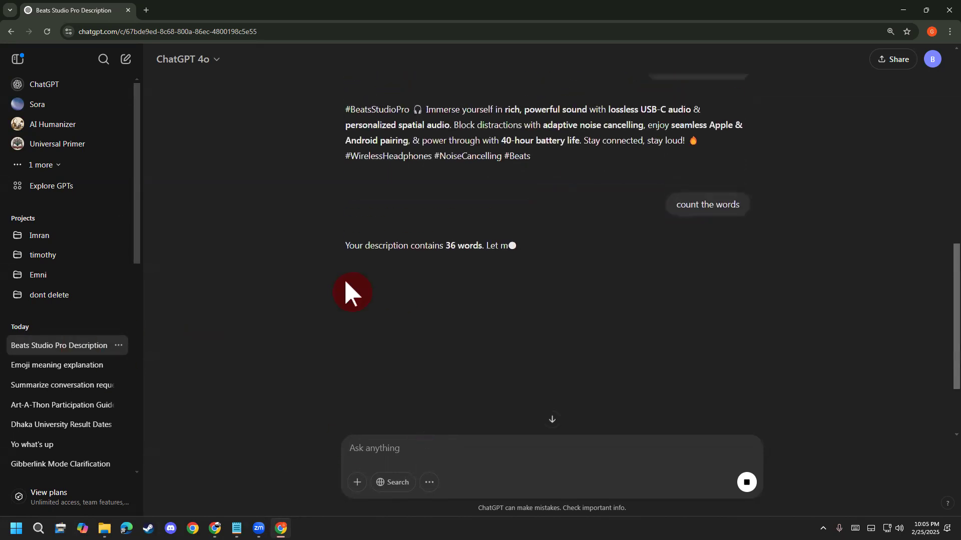
drag(444, 196, 519, 196)
click(511, 233)
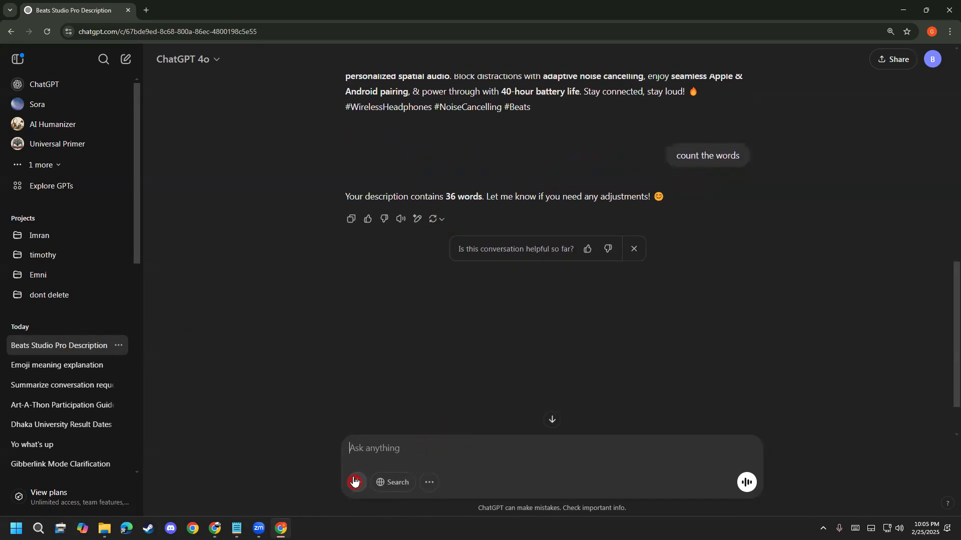
- Ask ChatGPT to "count the characters" of the description, check its answer and return to the Pinterest board
text(ad)
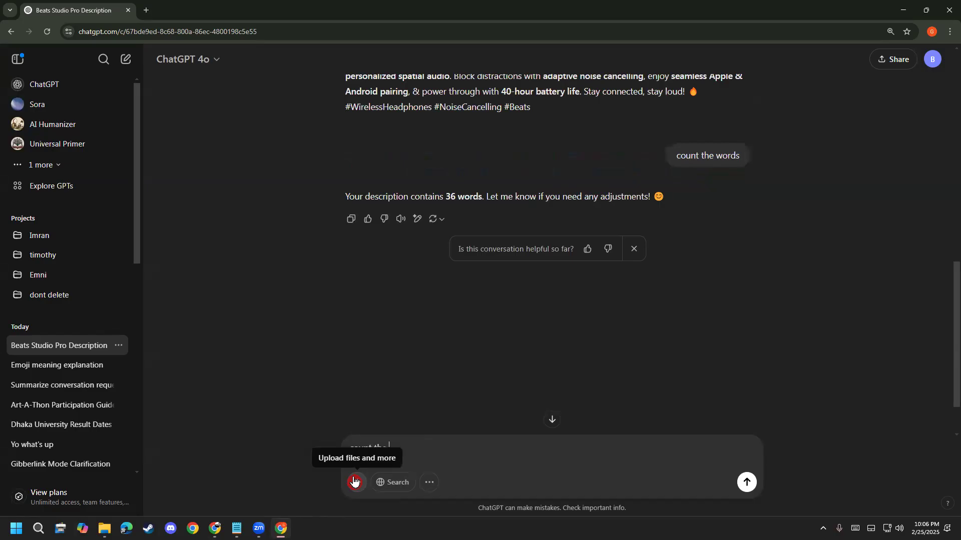
text(s)
key(Return)
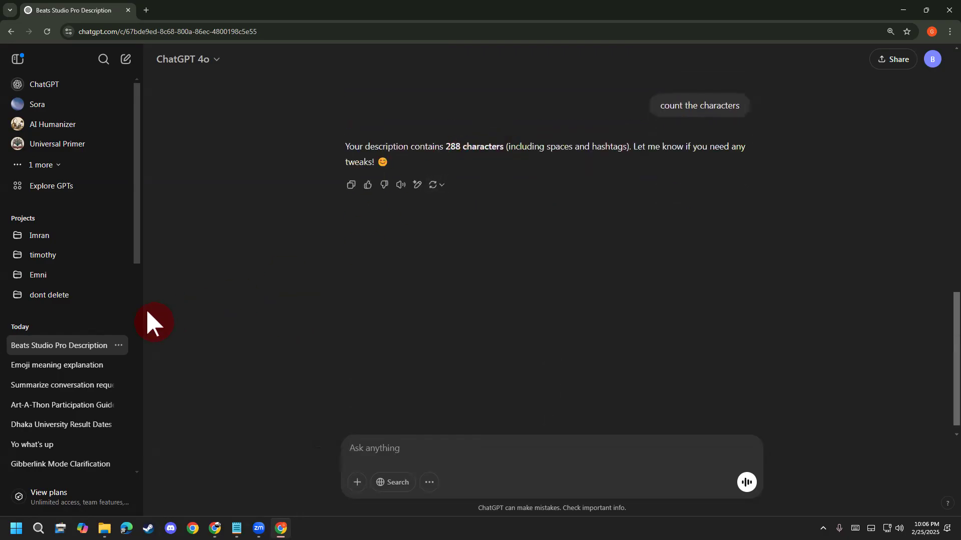
click(465, 155)
click(467, 155)
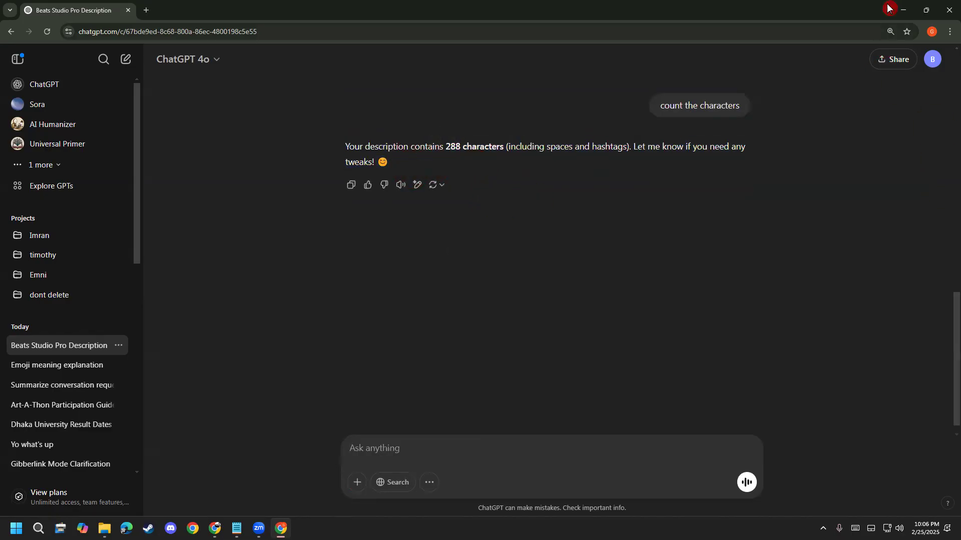
click(906, 8)
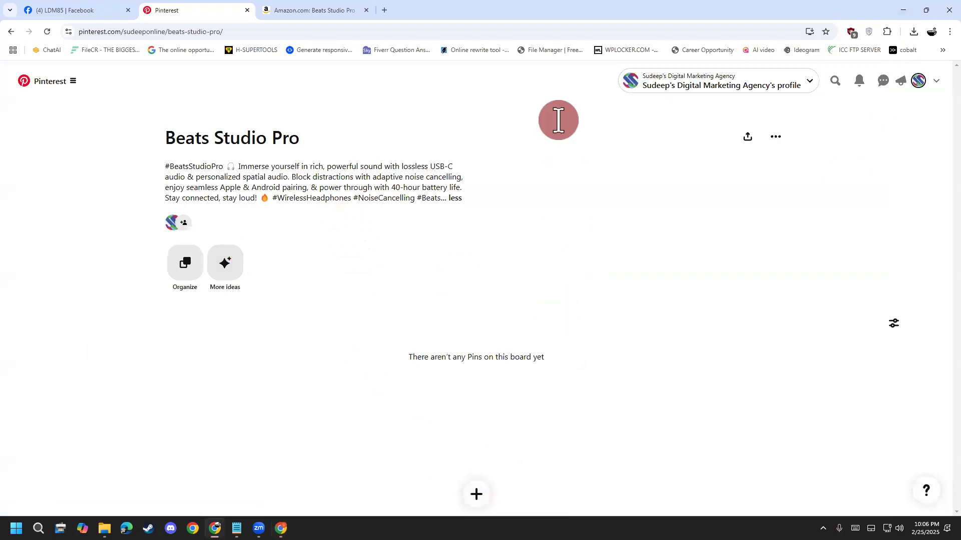
mouse_move(473, 474)
mouse_down()
mouse_move(481, 508)
mouse_move(471, 509)
mouse_move(460, 484)
mouse_move(470, 488)
mouse_move(479, 435)
mouse_up()
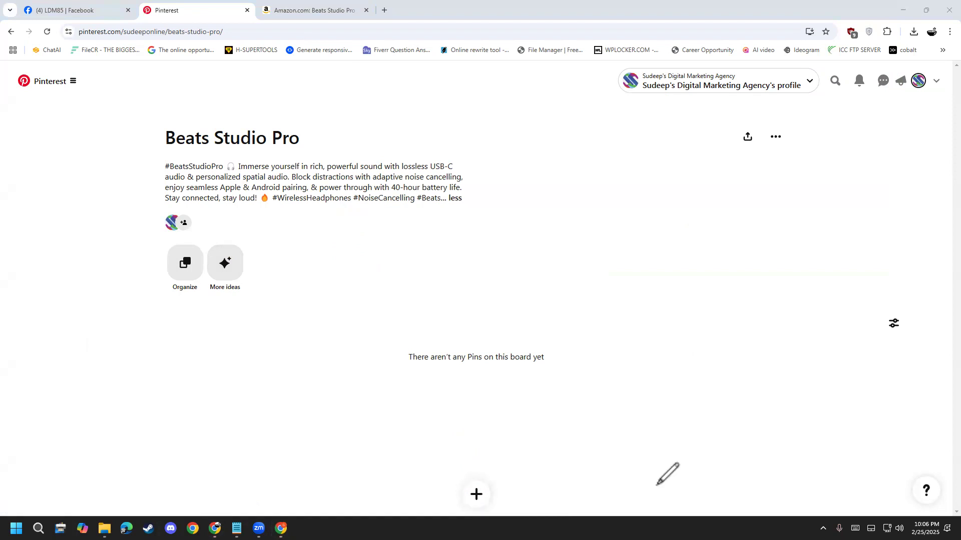
click(464, 471)
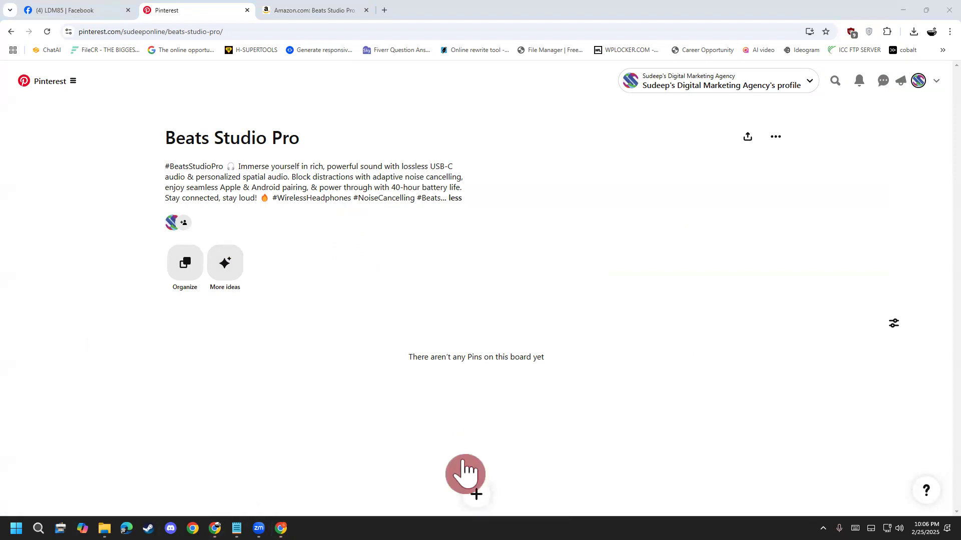
- Switch to the Notepad workflow list, review the last items and append "AI" to item 5 about uploading the pin and information
click(237, 528)
click(154, 166)
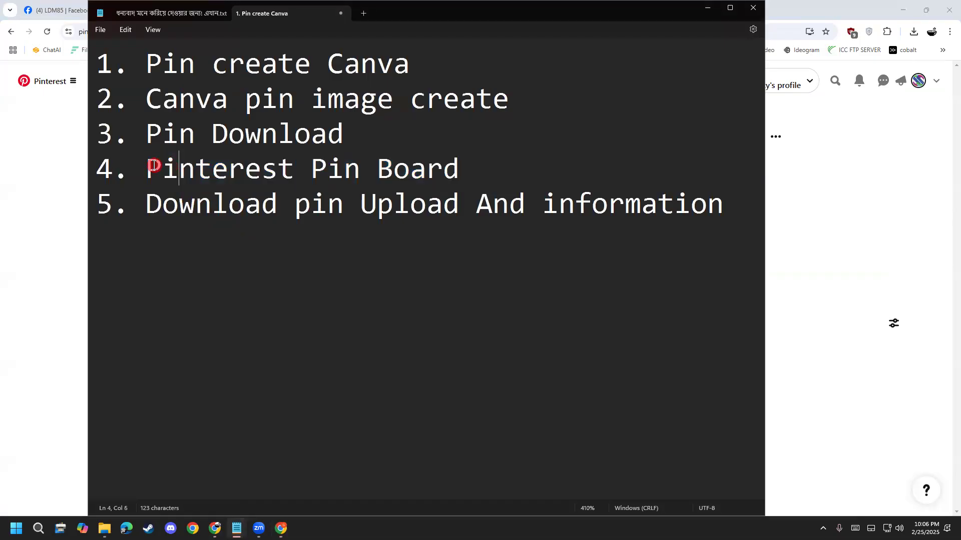
drag(146, 198, 465, 223)
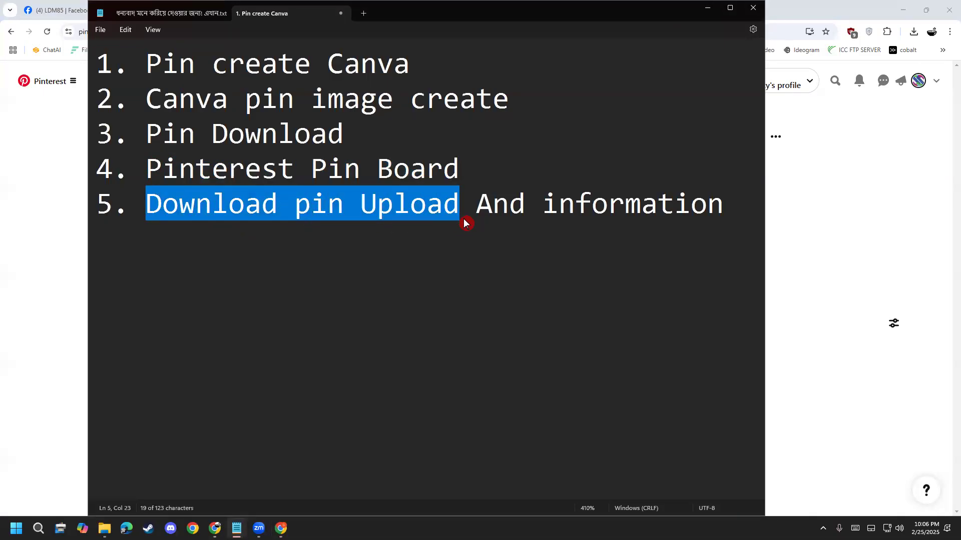
drag(545, 208, 716, 223)
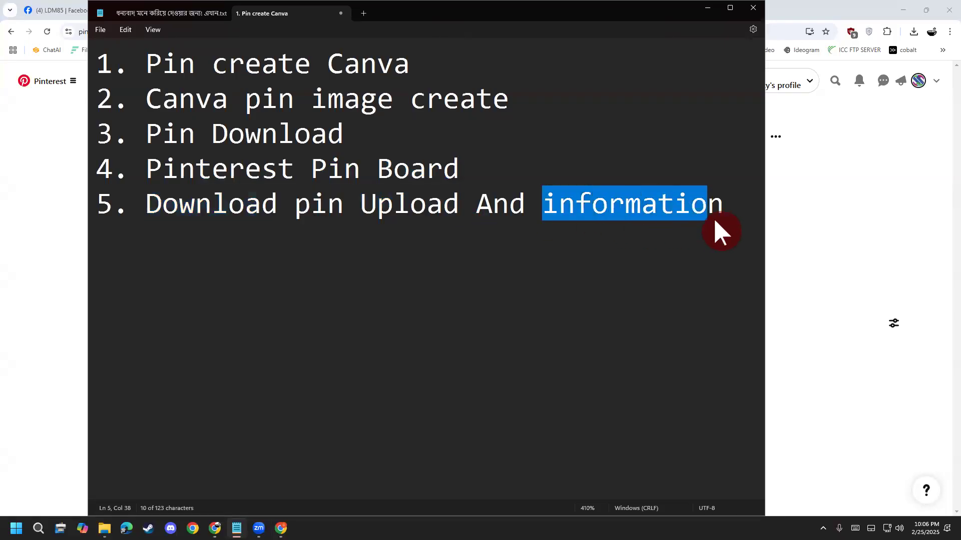
click(723, 210)
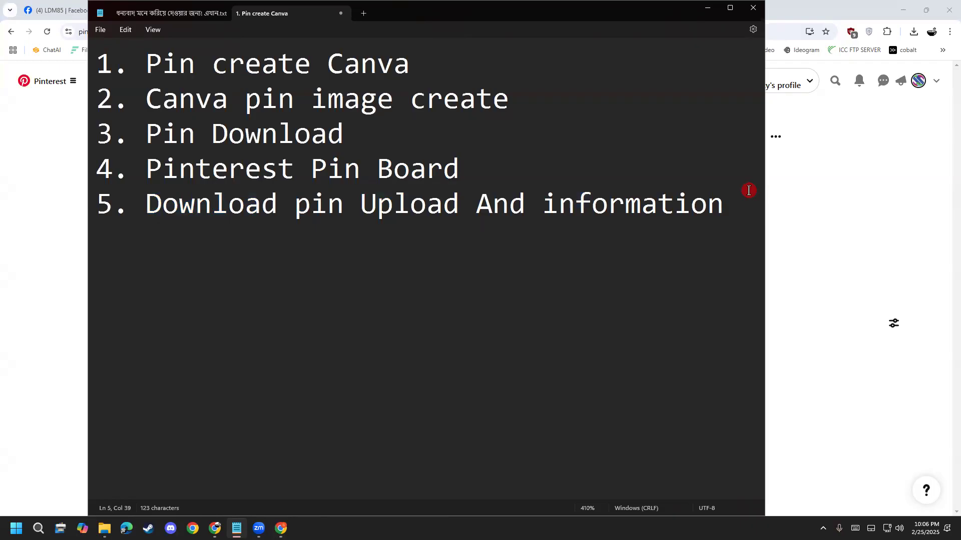
text(AI)
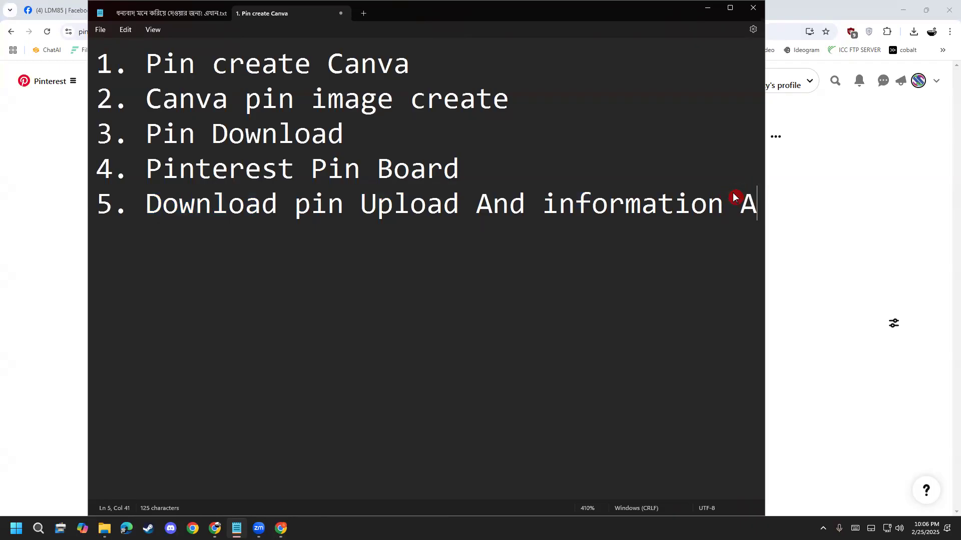
- Return to Pinterest and start a new pin on the Beats Studio Pro board with the image 2.jpg from Downloads
click(849, 197)
click(476, 494)
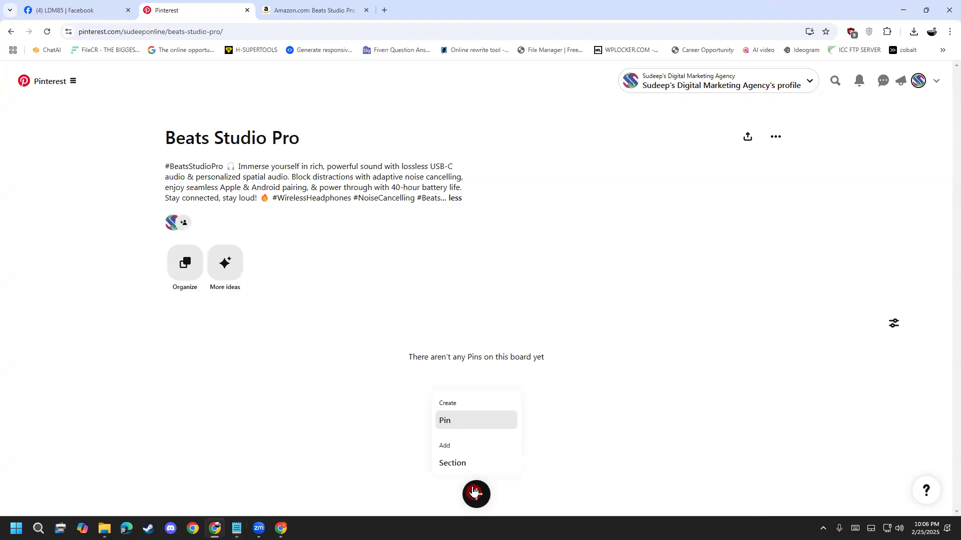
click(468, 422)
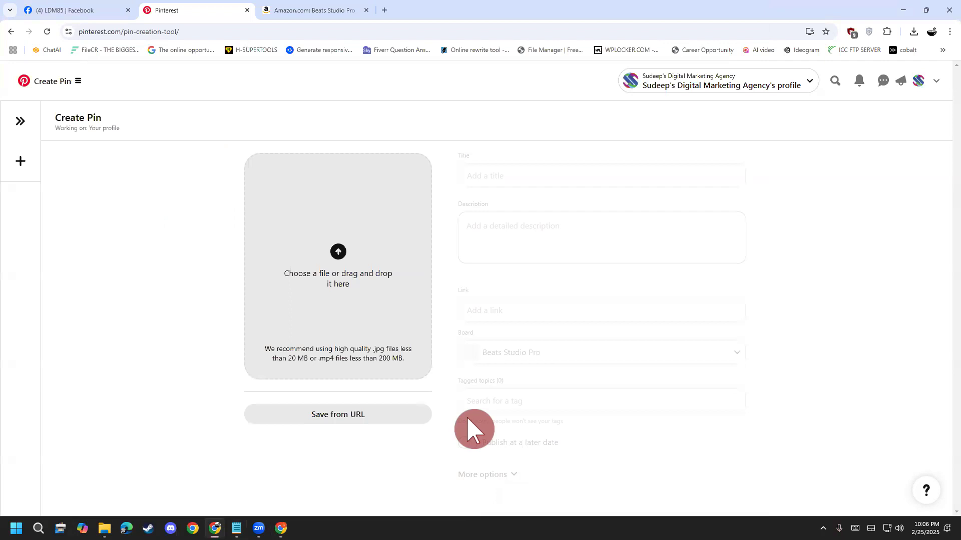
click(347, 270)
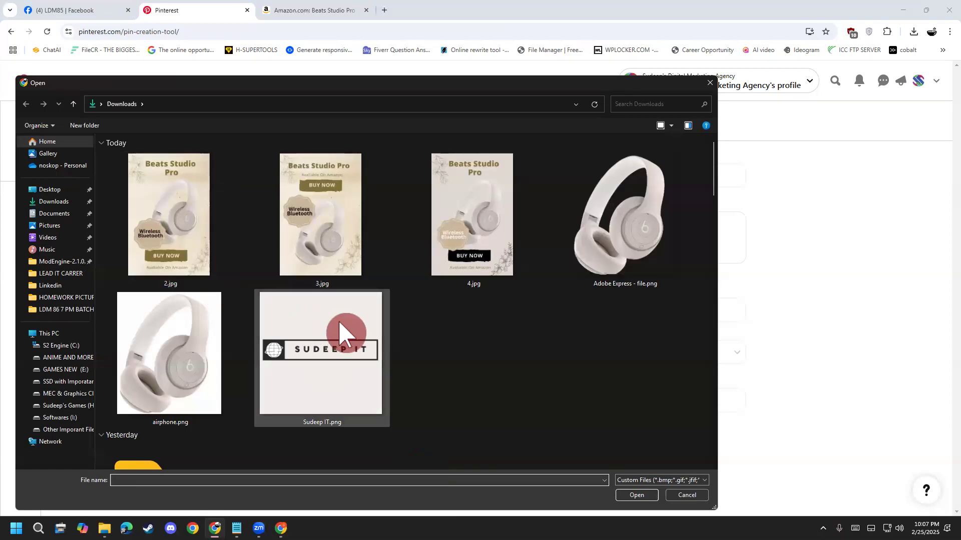
double_click(162, 234)
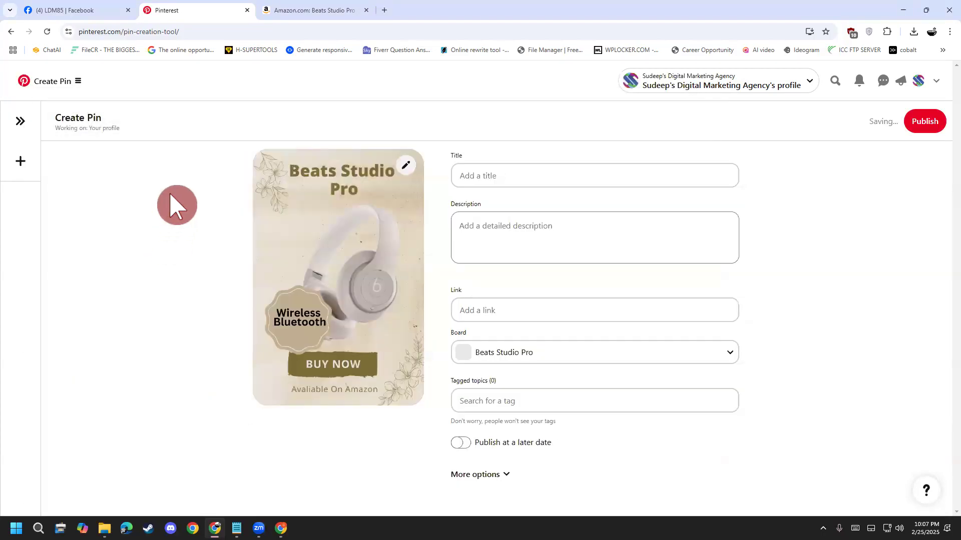
- Try to use the full Amazon product title of the Beats Studio Pro headphones as the pin's title and clear it again
click(347, 11)
scroll(230, 440, up, 10)
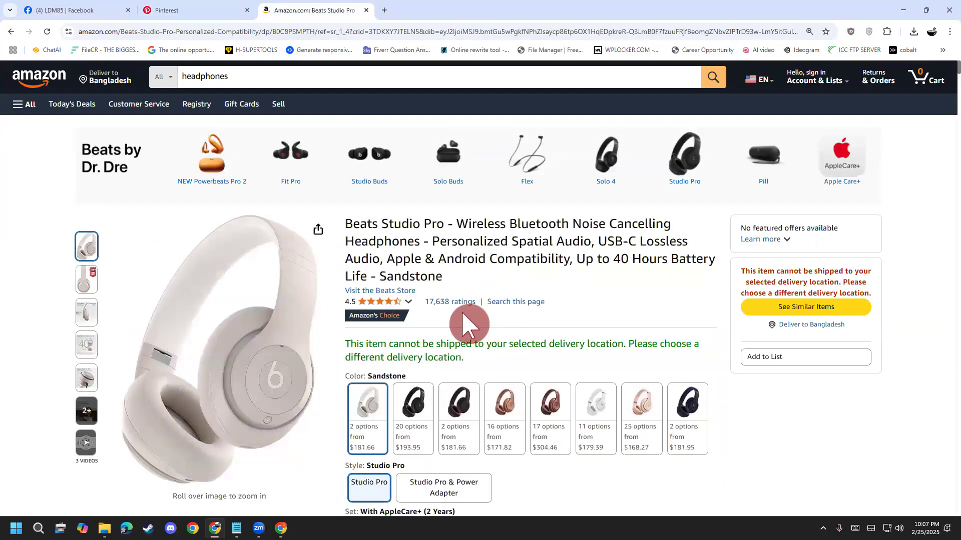
drag(344, 224, 452, 280)
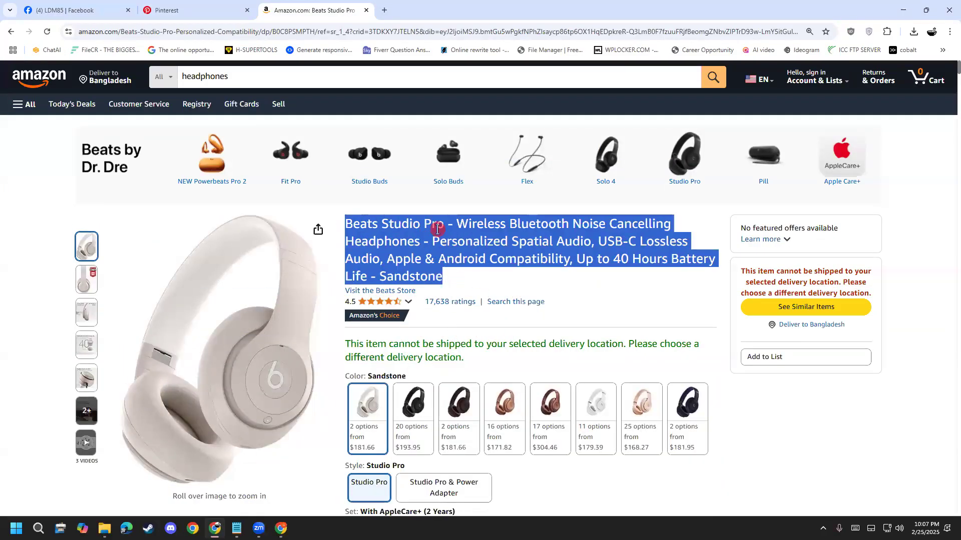
right_click(431, 230)
click(463, 243)
click(228, 20)
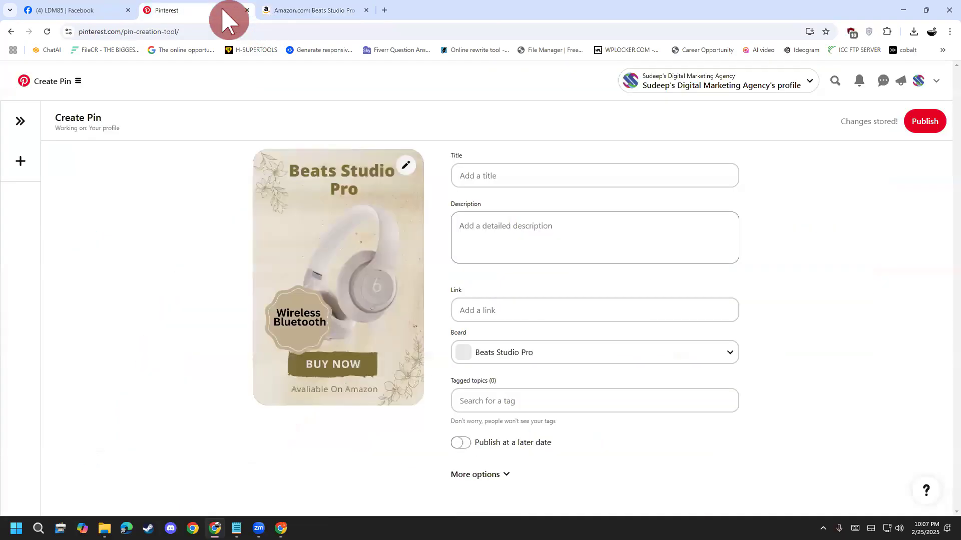
right_click(457, 168)
click(510, 266)
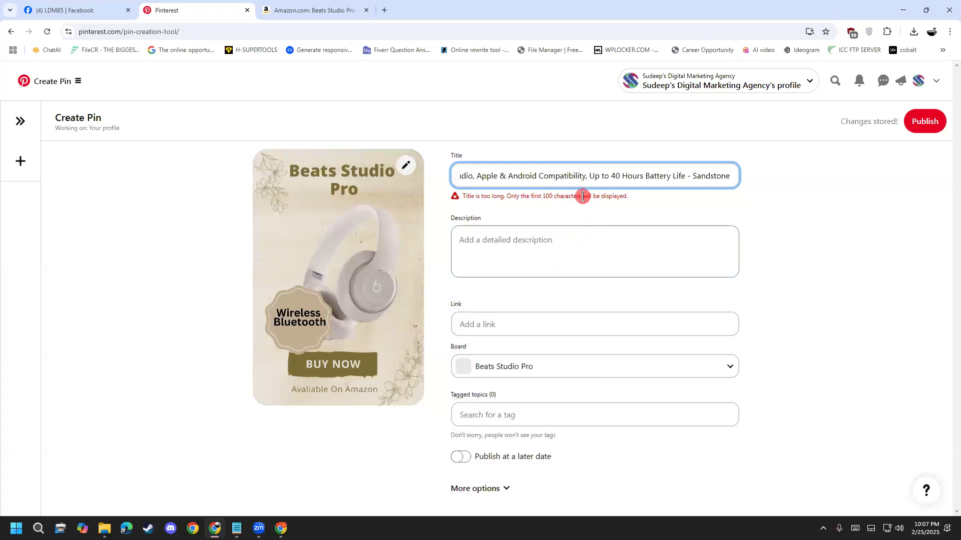
triple_click(615, 181)
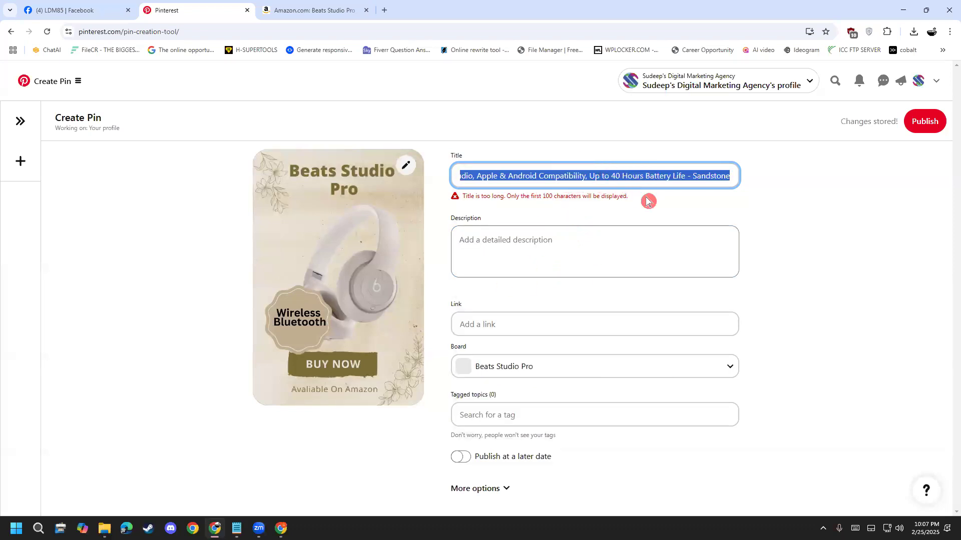
key(BackSpace)
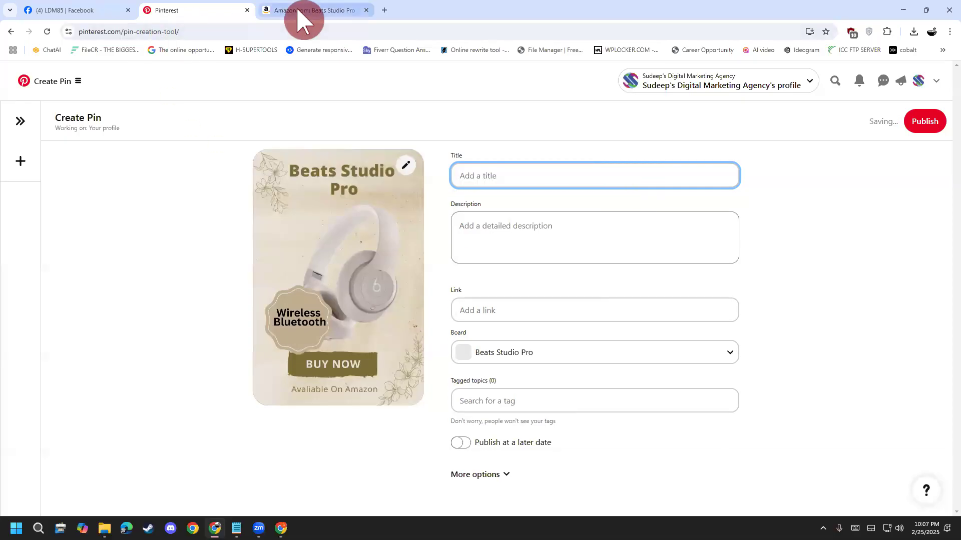
- Copy the earlier prompt with the Beats Studio Pro product details in ChatGPT and paste it as a new message
click(299, 14)
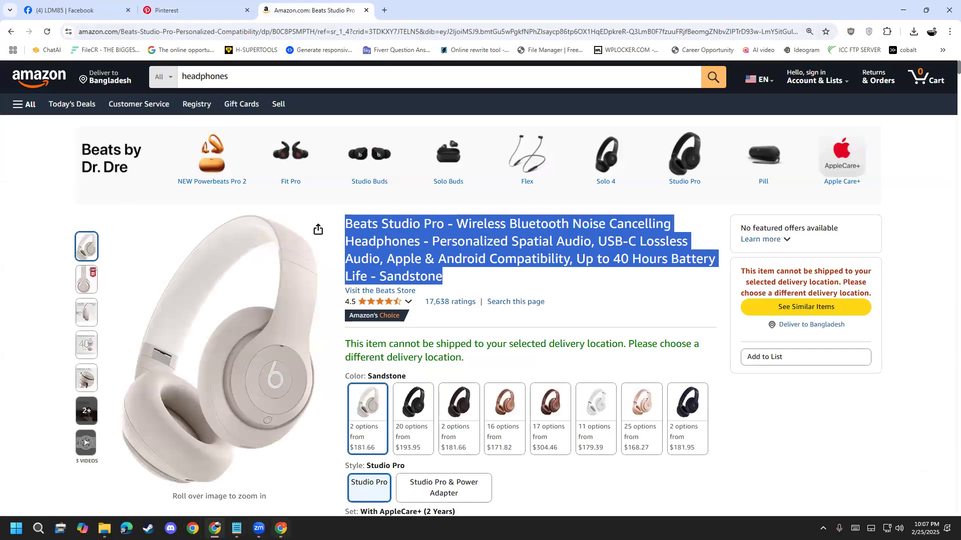
click(281, 528)
click(547, 459)
scroll(553, 212, up, 10)
click(501, 109)
click(478, 104)
drag(478, 105, 642, 307)
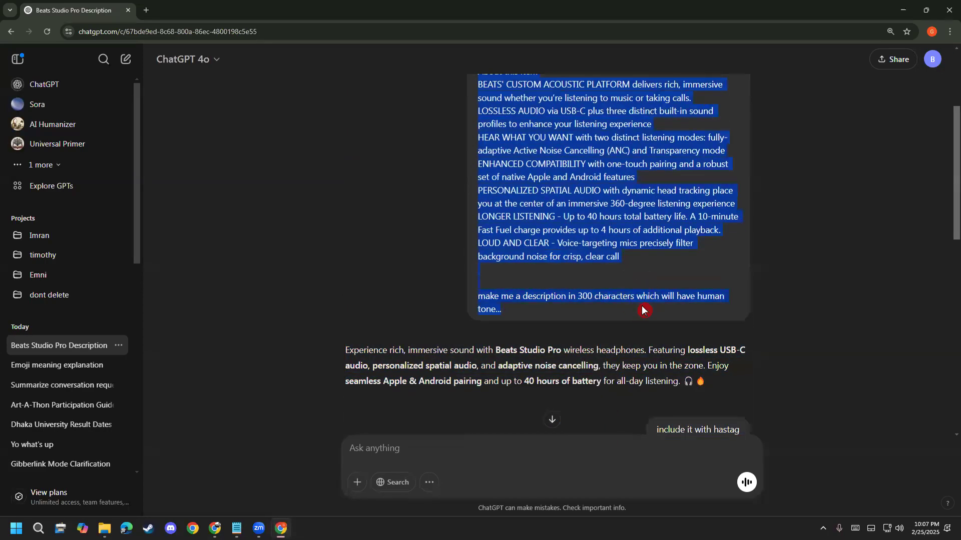
right_click(615, 271)
click(631, 279)
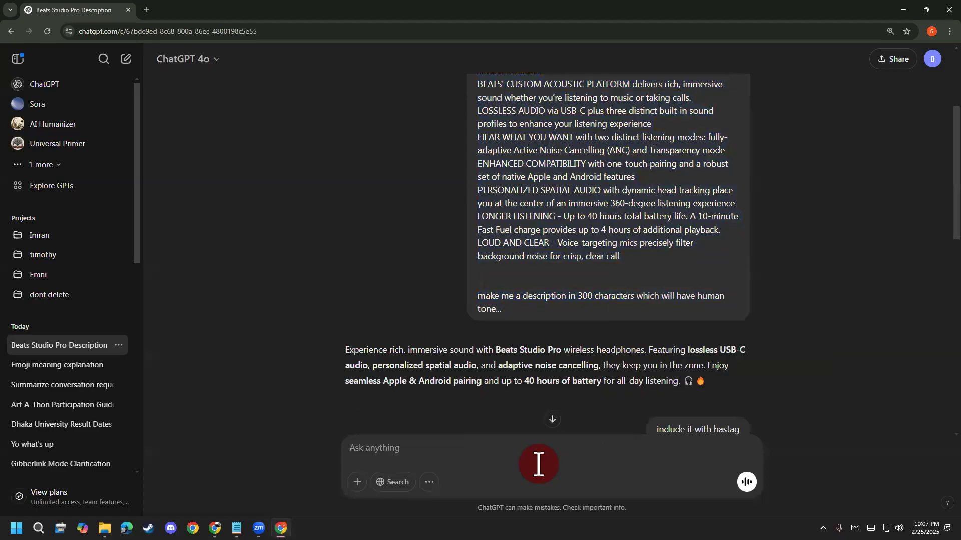
click(536, 463)
key(ctrl+v)
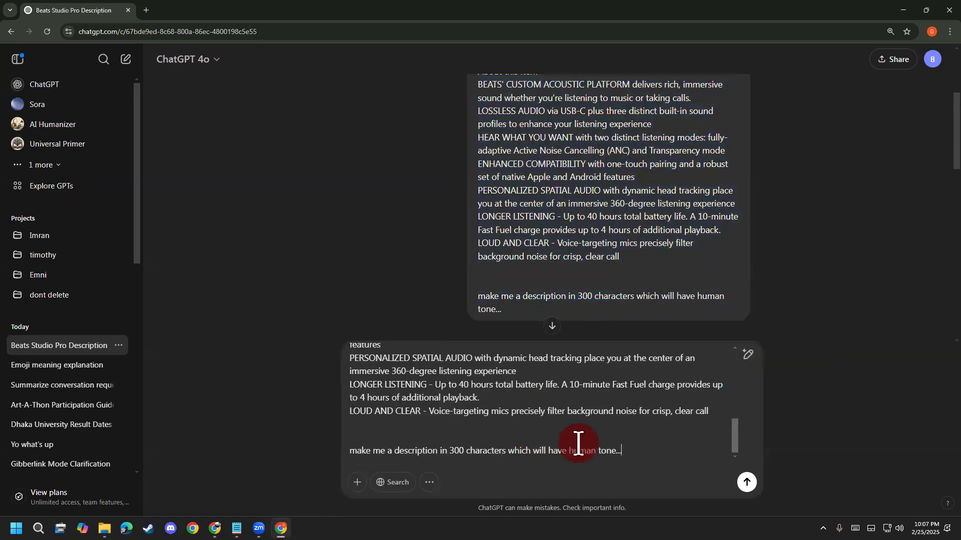
- Replace the pasted prompt's final instruction with "make me a pin title and description with hastags to make a good trafic with human tone..."
triple_click(622, 444)
click(635, 452)
drag(634, 451, 393, 452)
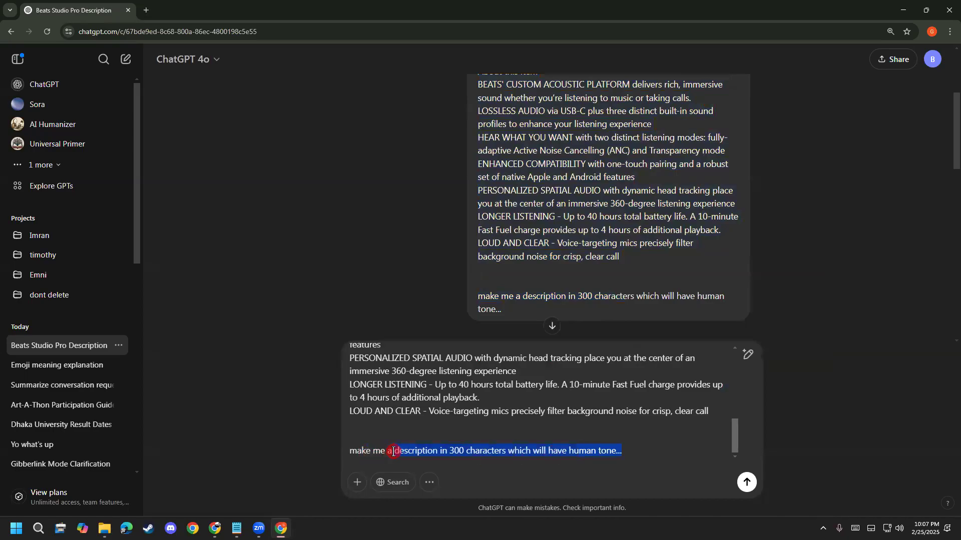
text(d)
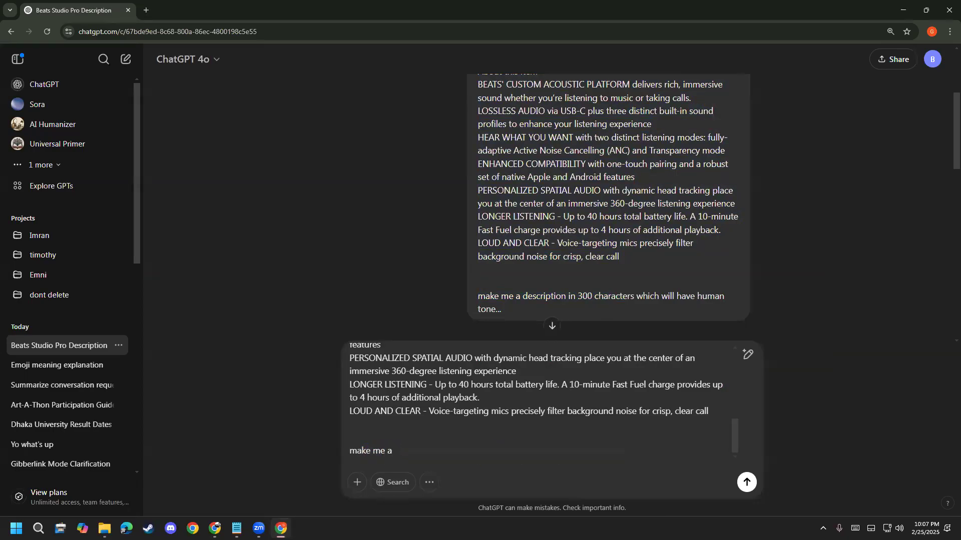
text(in)
text(title and description with hastag)
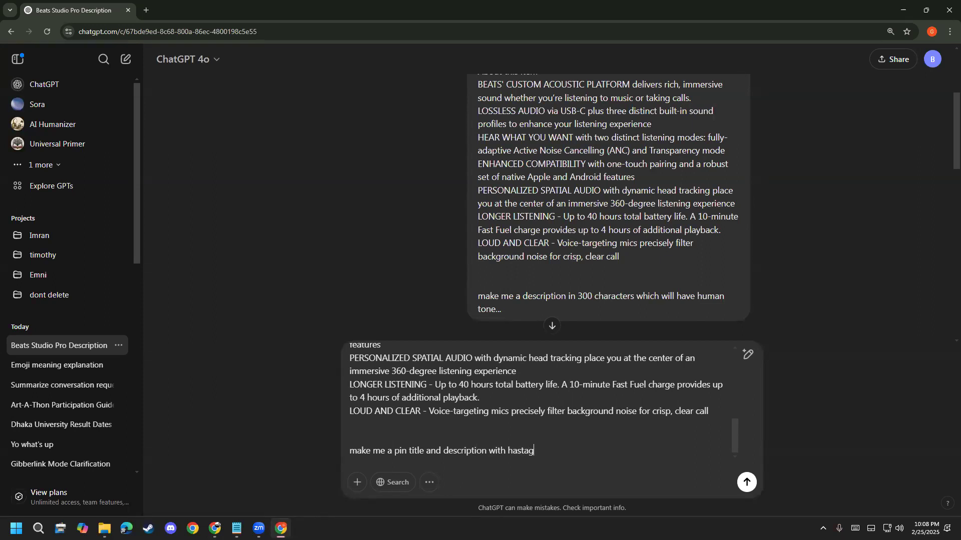
text(s to make a good trafic with)
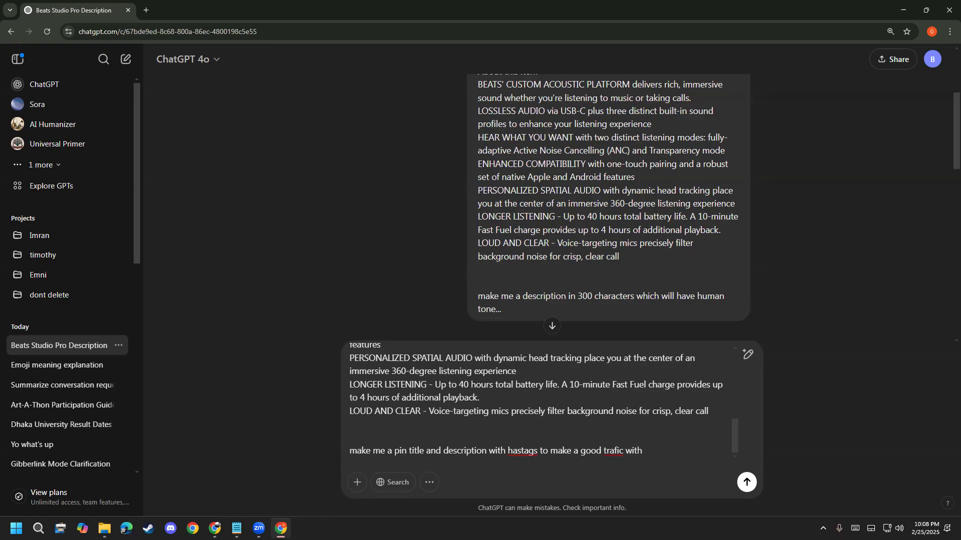
text(sma)
key(BackSpace)
text(man)
key(BackSpace)
key(BackSpace)
key(BackSpace)
text(uman tim)
key(BackSpace)
text(one...)
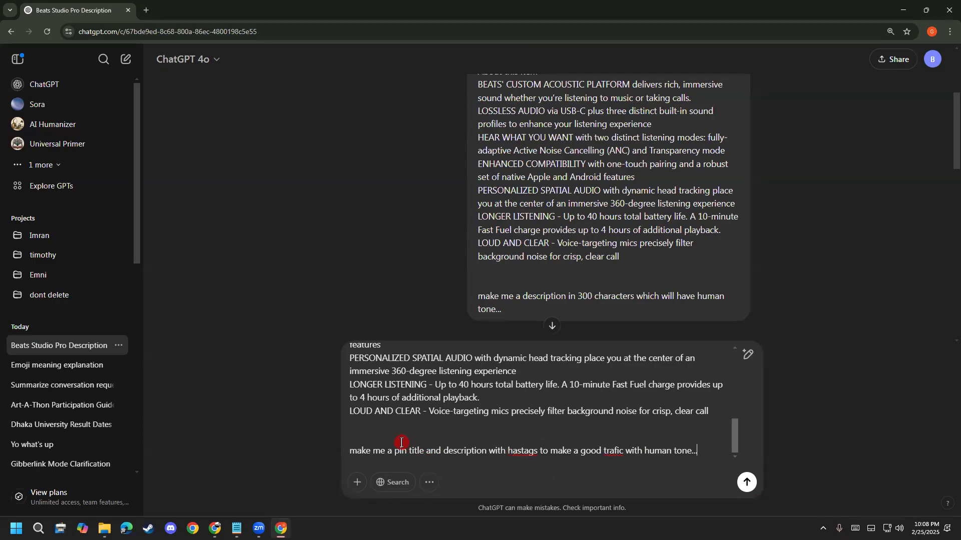
drag(400, 443, 330, 460)
click(697, 451)
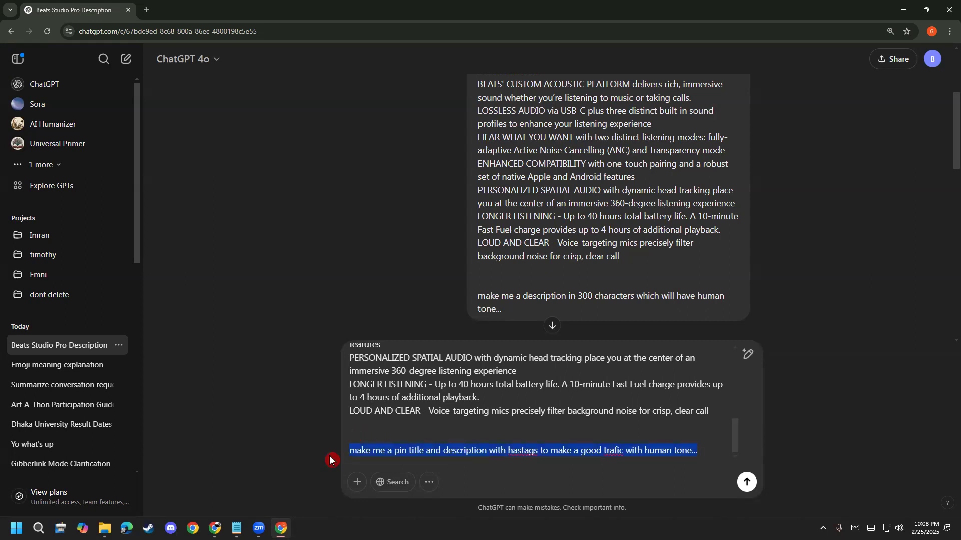
- Send the prompt to ChatGPT and review the generated pin title and hashtagged description
click(698, 451)
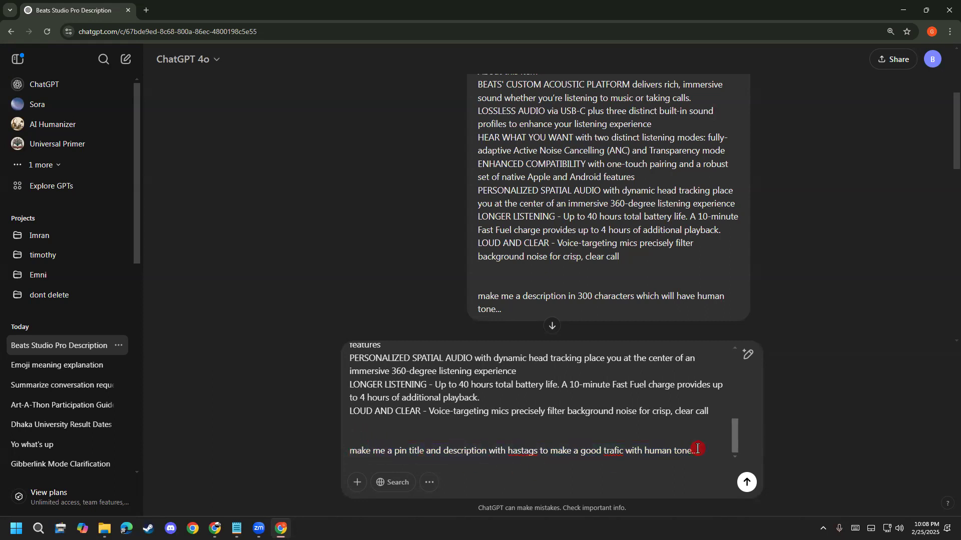
click(749, 488)
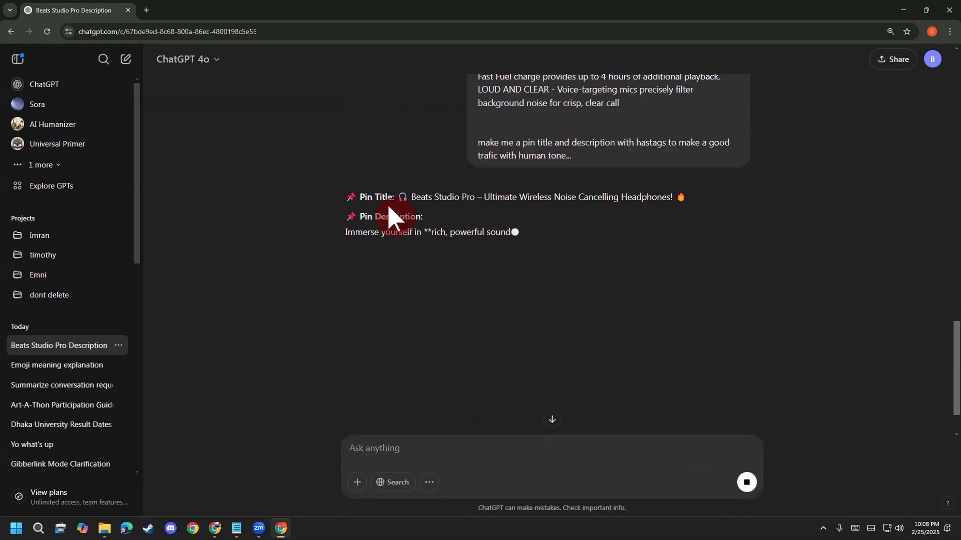
drag(384, 200, 549, 196)
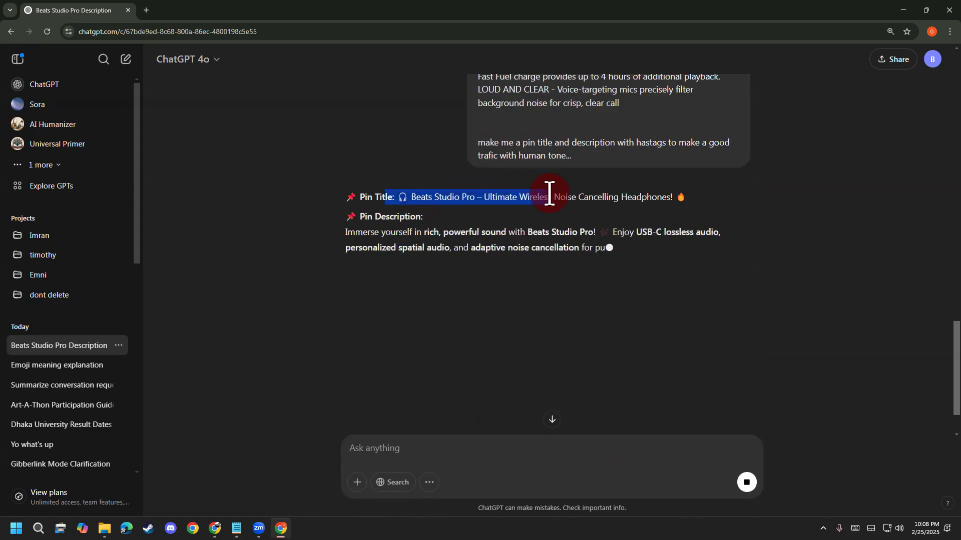
click(548, 196)
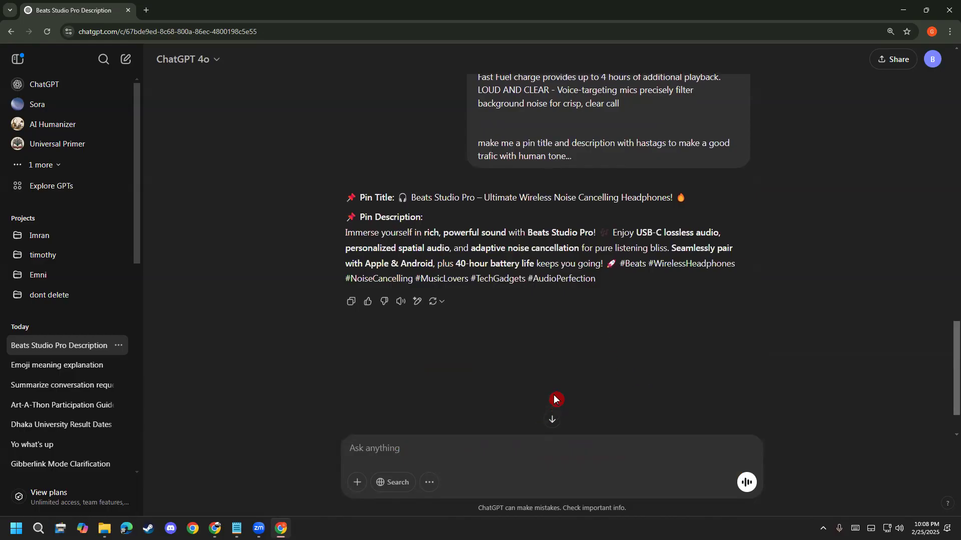
scroll(554, 368, up, 15)
scroll(551, 361, down, 20)
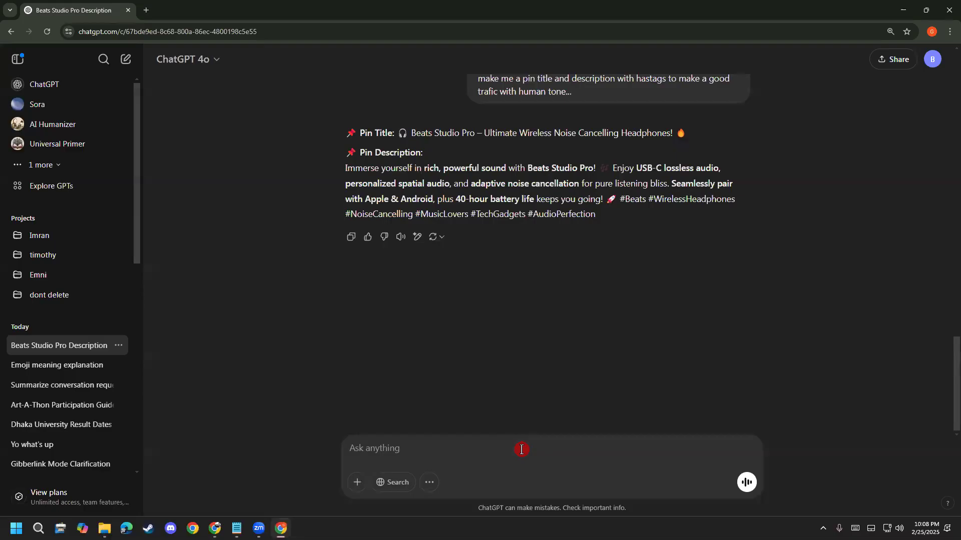
text(pin description make)
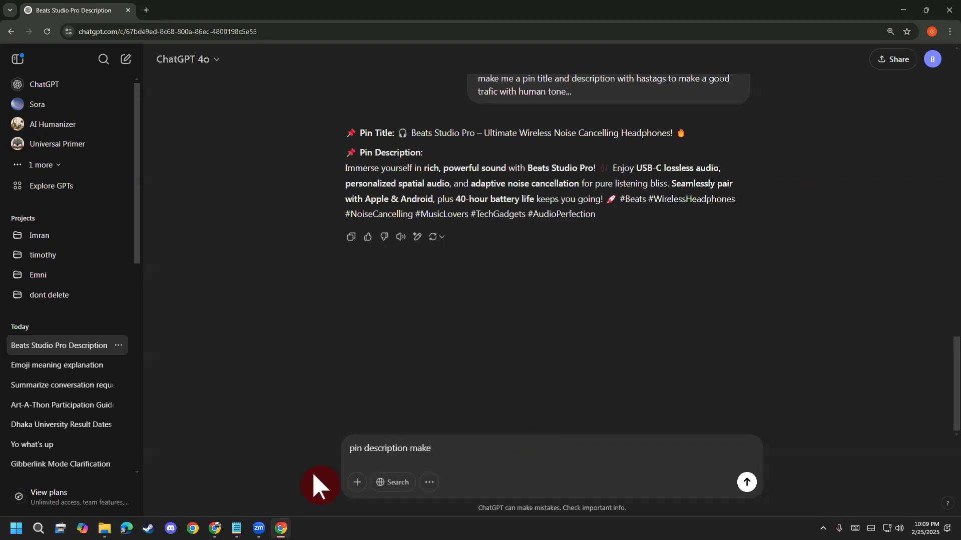
click(214, 529)
scroll(326, 382, down, 10)
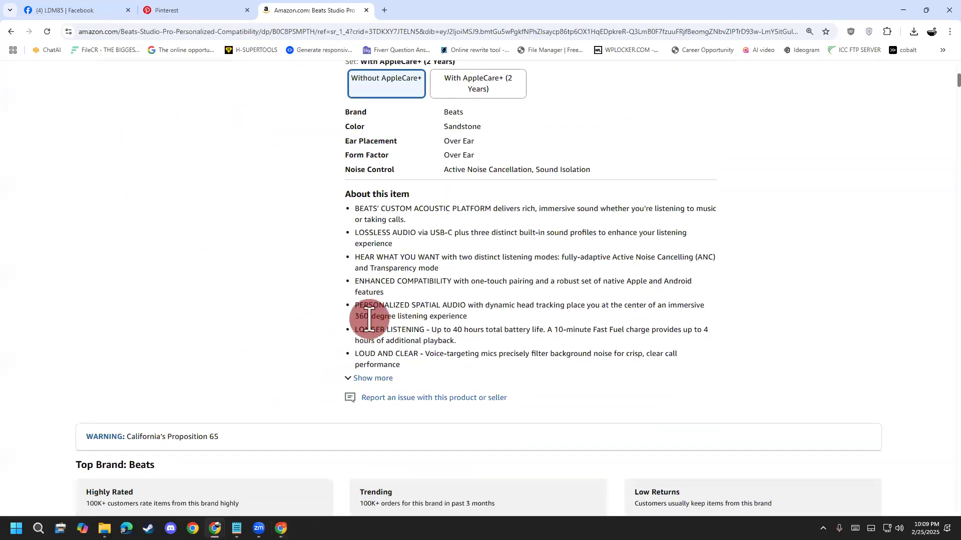
click(903, 10)
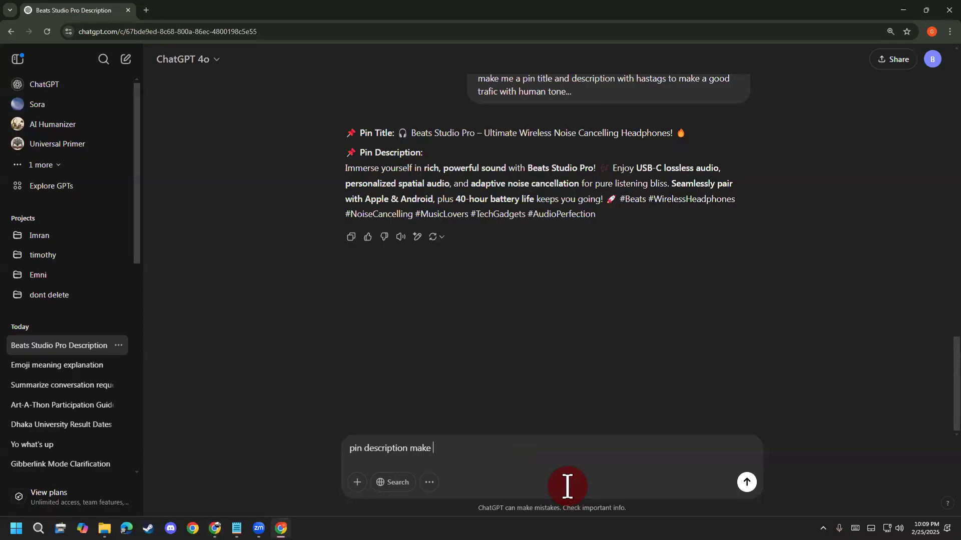
key(BackSpace)
key(BackSpace)
key(BackSpace)
key(BackSpace)
key(BackSpace)
key(BackSpace)
key(BackSpace)
key(BackSpace)
key(BackSpace)
key(BackSpace)
key(BackSpace)
key(BackSpace)
key(BackSpace)
key(BackSpace)
key(BackSpace)
key(BackSpace)
key(BackSpace)
key(BackSpace)
key(BackSpace)
key(BackSpace)
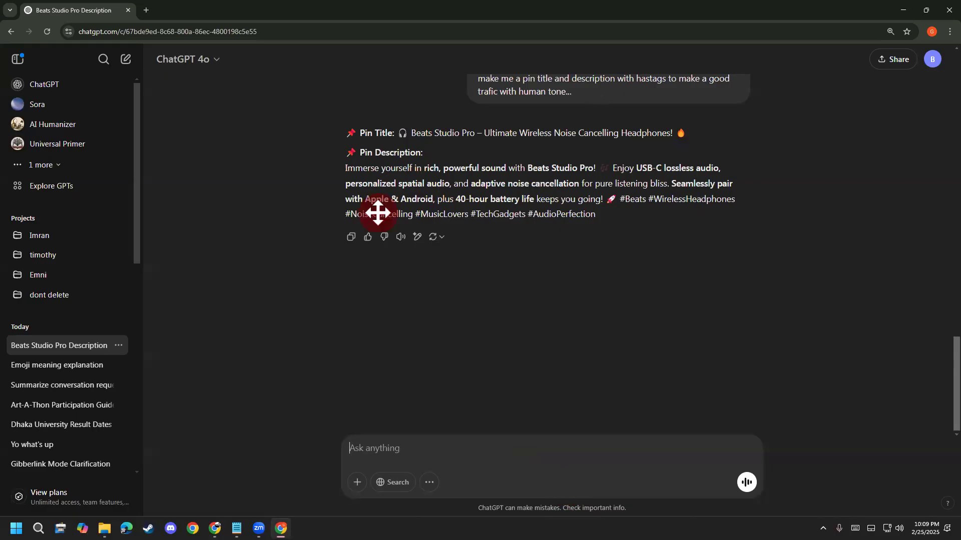
- Copy the generated pin title "Beats Studio Pro – Ultimate Wireless Noise Cancelling Headphones!" with its emojis from the ChatGPT reply
scroll(360, 225, up, 2)
drag(357, 233, 516, 235)
click(516, 236)
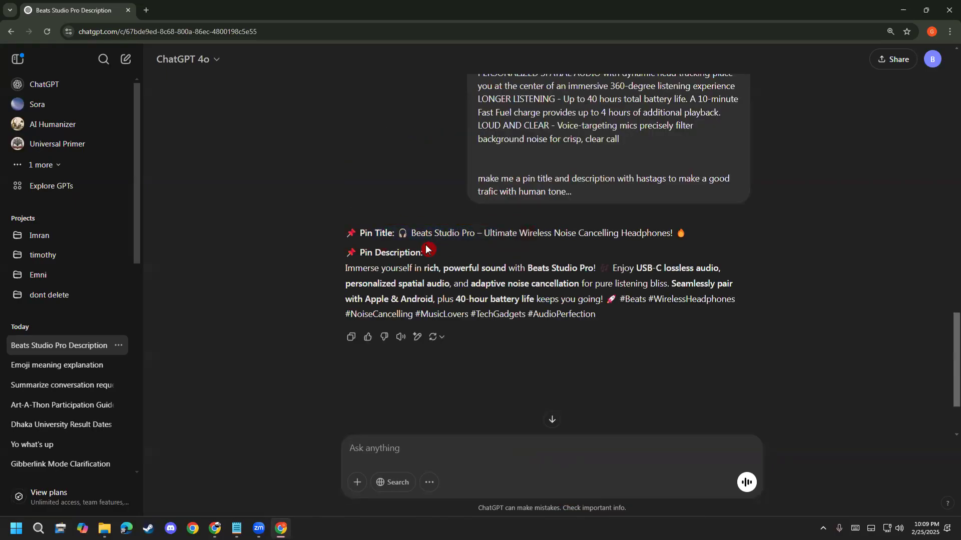
drag(399, 233, 681, 235)
right_click(666, 247)
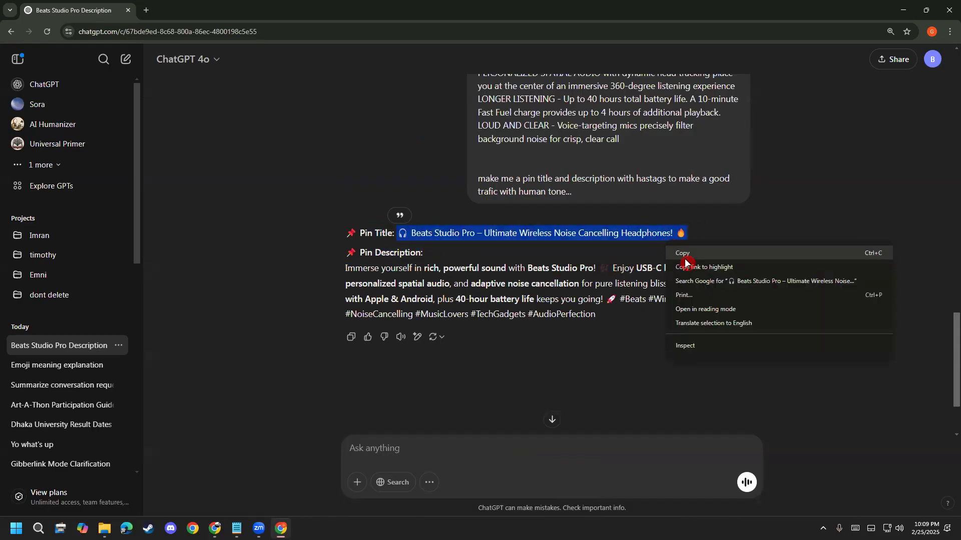
click(685, 256)
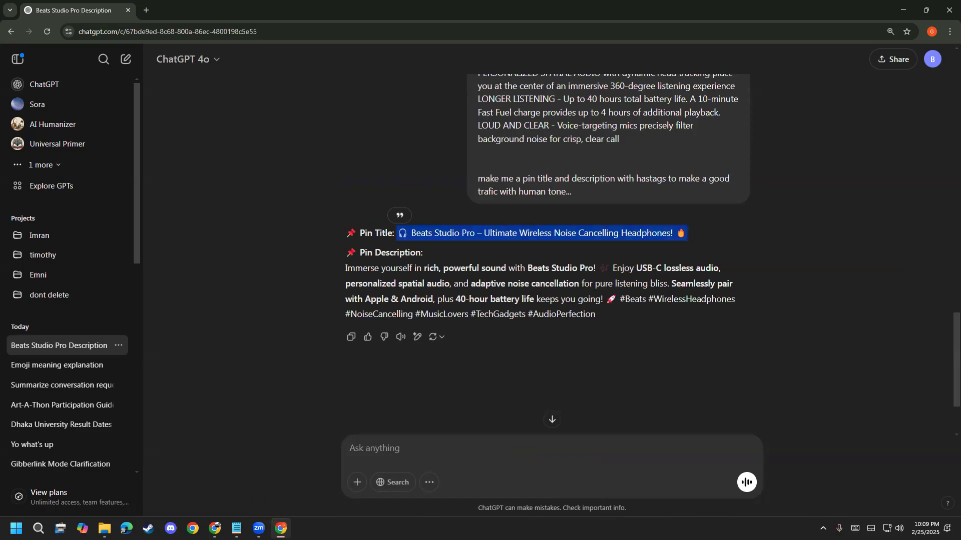
- Switch to the Pinterest pin draft and paste the copied text as the pin's title
click(281, 529)
click(281, 528)
click(215, 528)
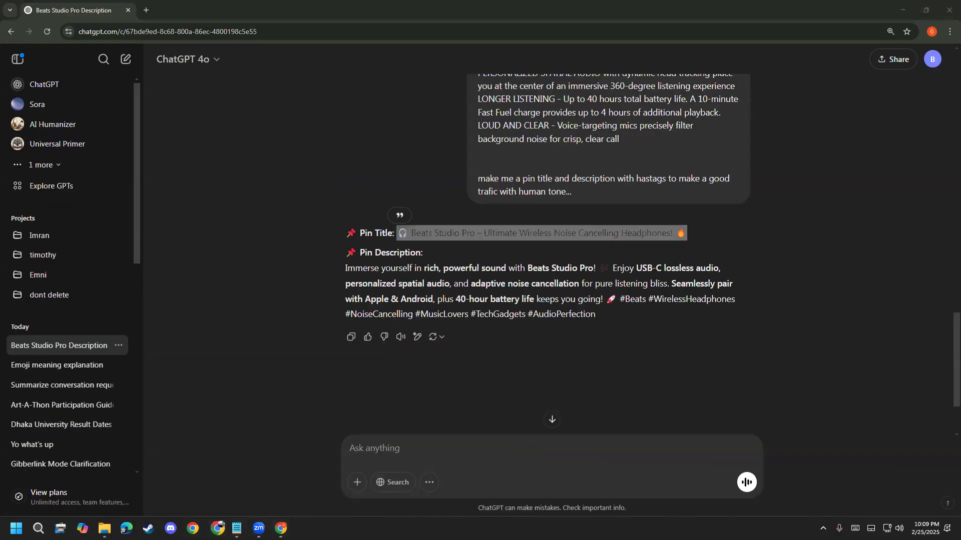
click(214, 528)
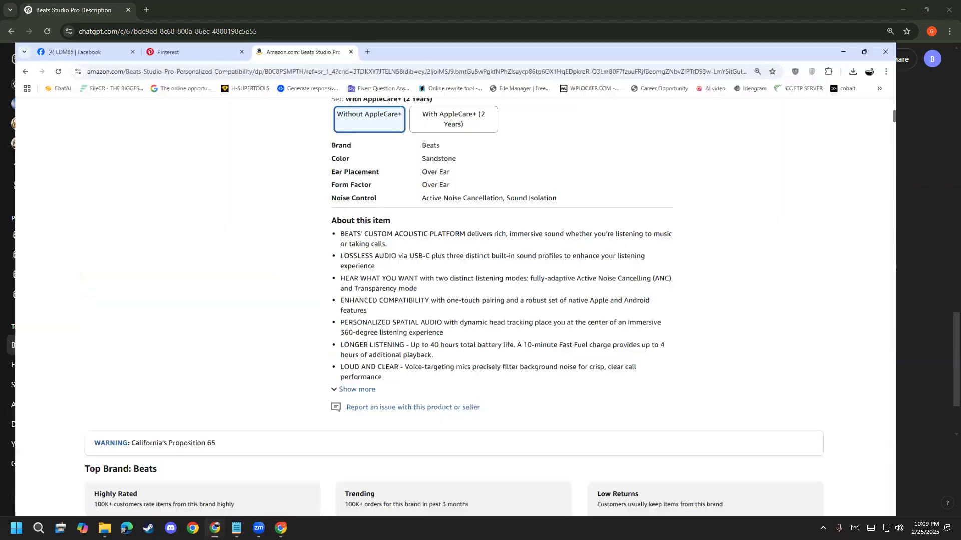
click(156, 15)
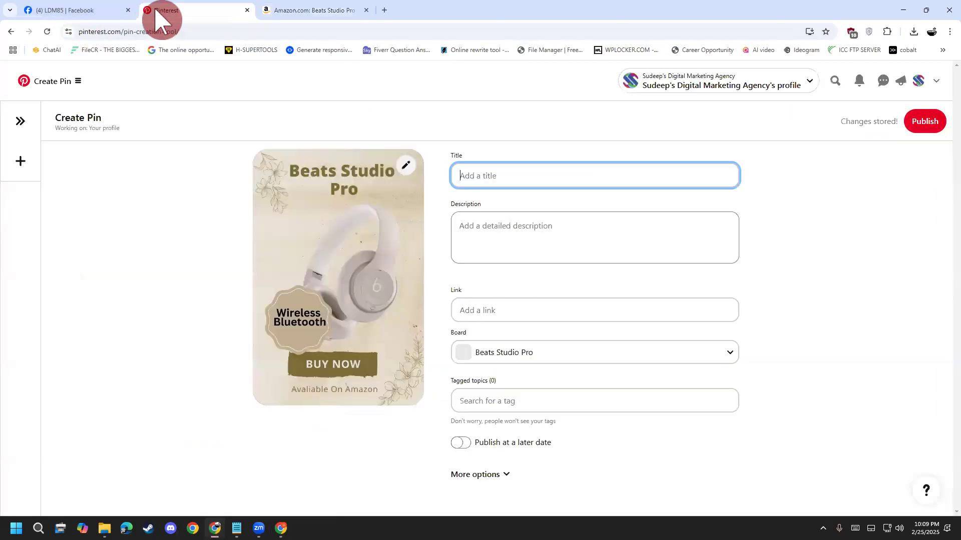
right_click(458, 180)
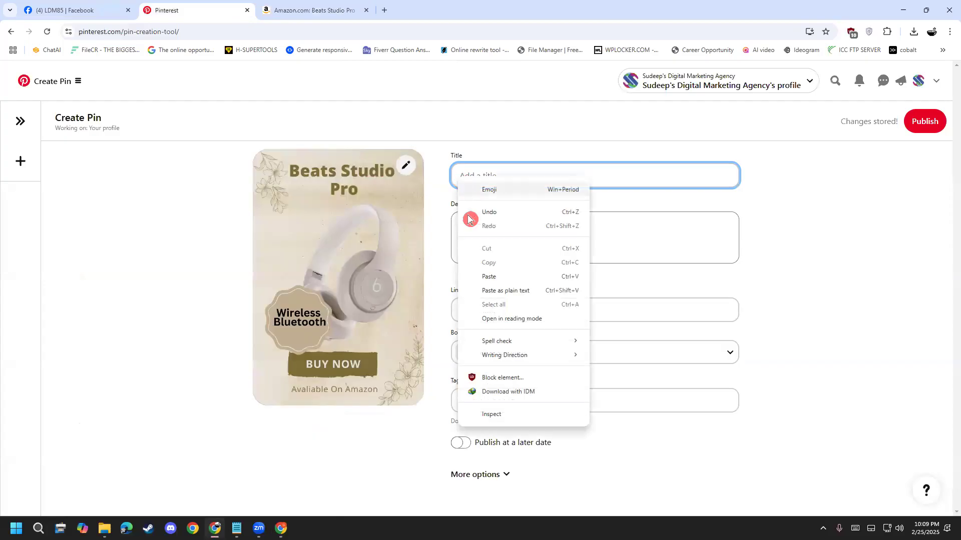
click(489, 279)
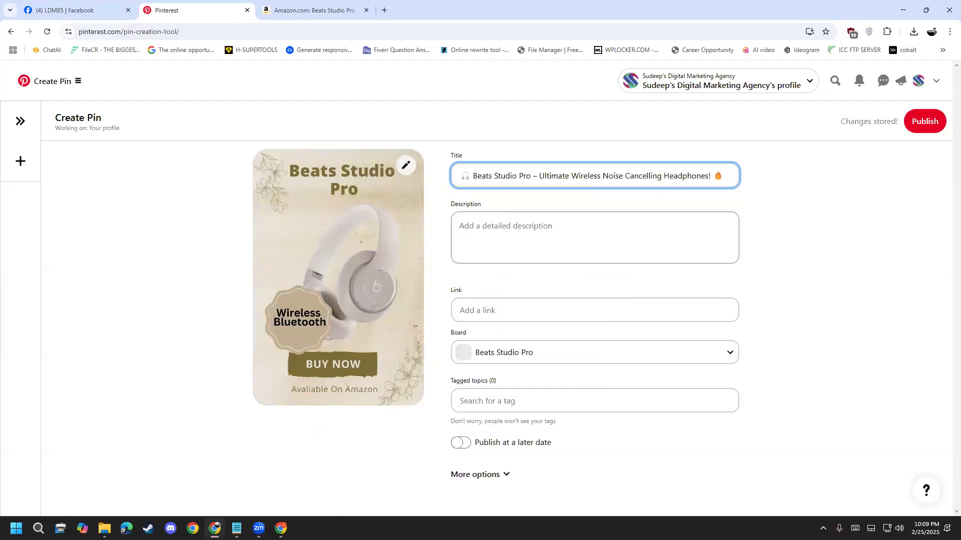
- Return to ChatGPT and copy the full generated pin description, including all its hashtags
mouse_move(281, 526)
click(301, 487)
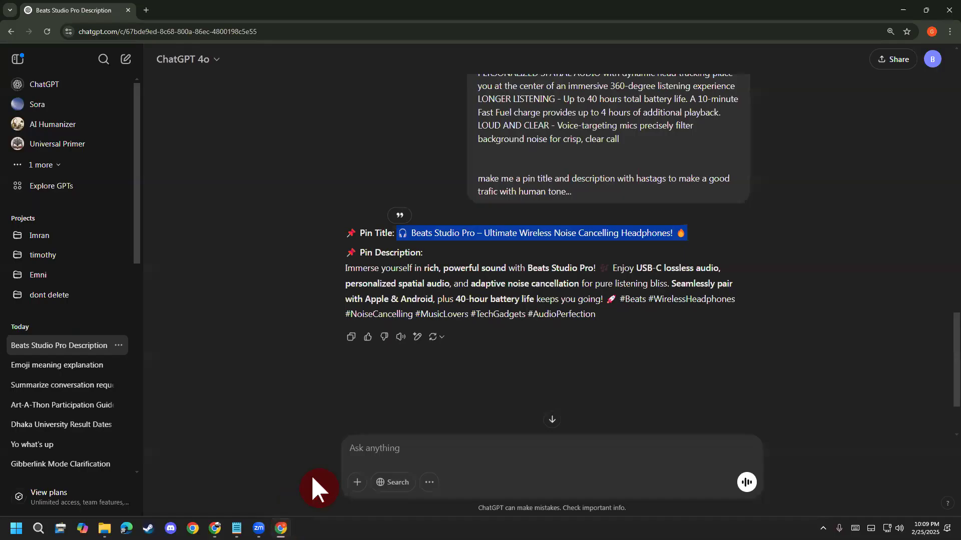
drag(595, 323, 336, 275)
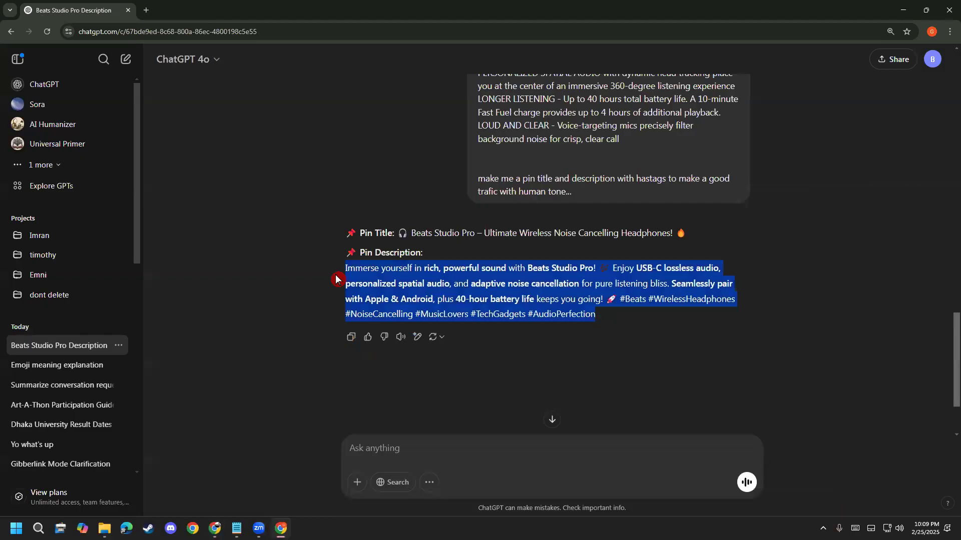
right_click(371, 283)
click(395, 295)
- Switch back to Pinterest, paste the copied text as the pin's description and check its hashtags
click(280, 470)
click(488, 225)
right_click(488, 224)
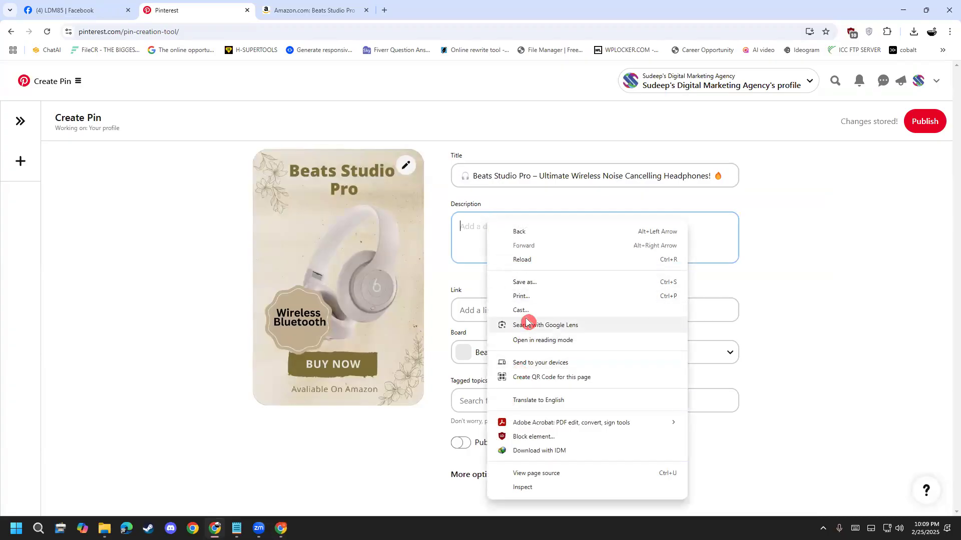
click(463, 249)
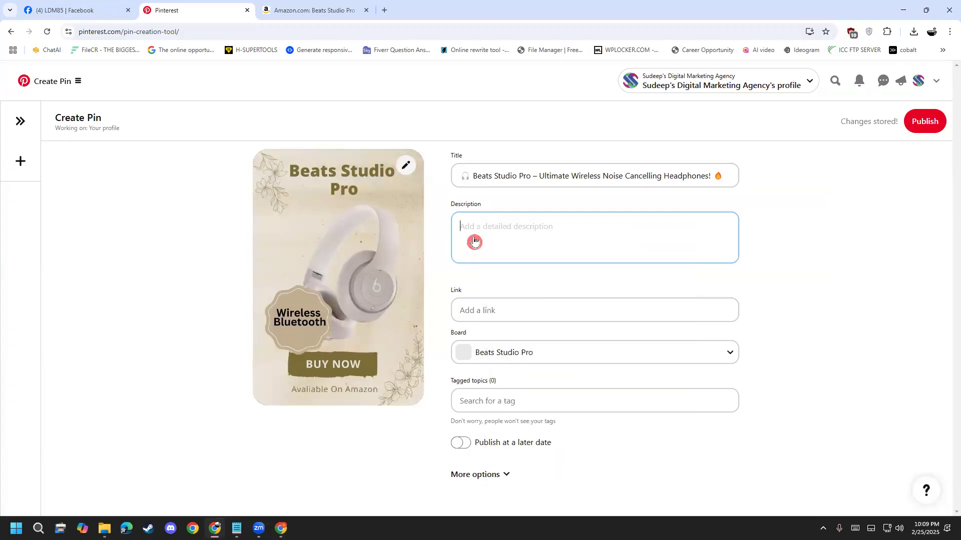
key(ctrl+v)
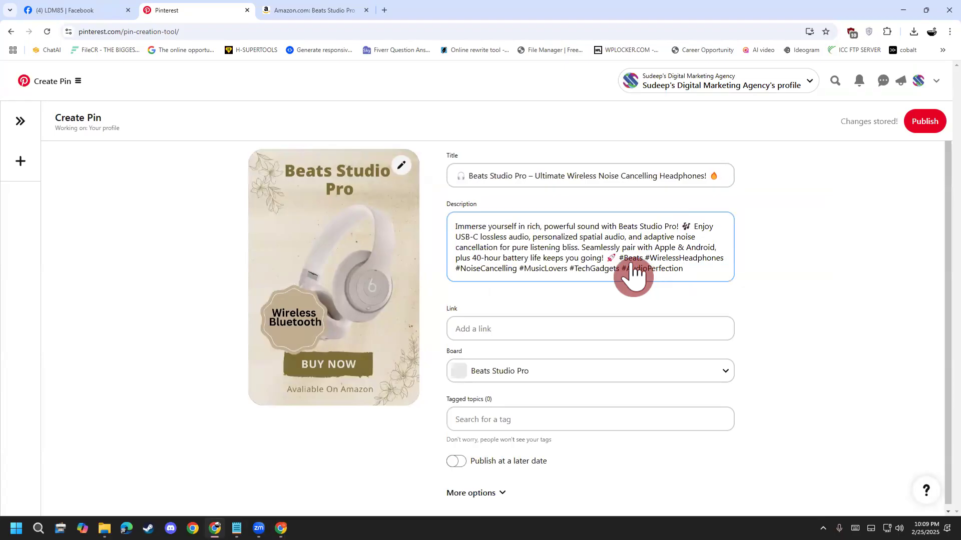
drag(624, 258, 698, 283)
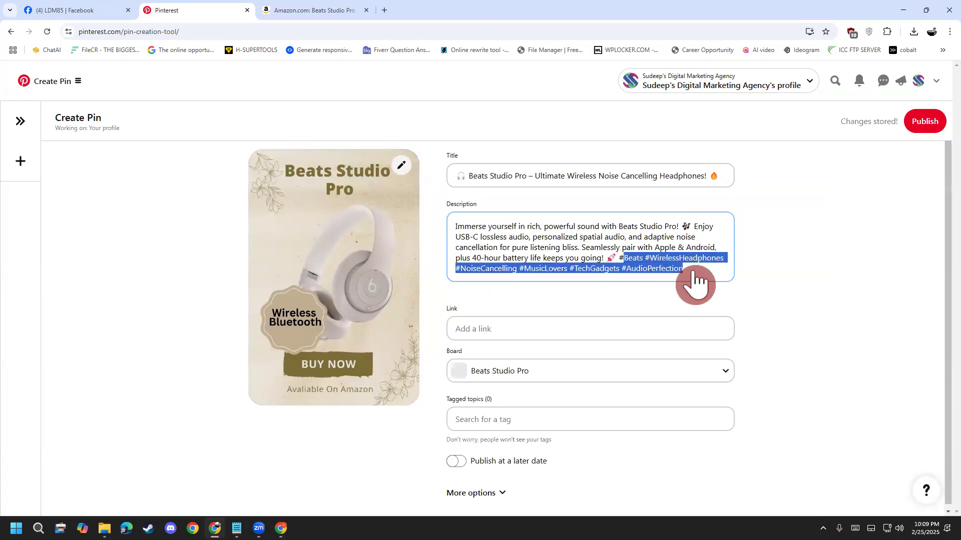
click(696, 283)
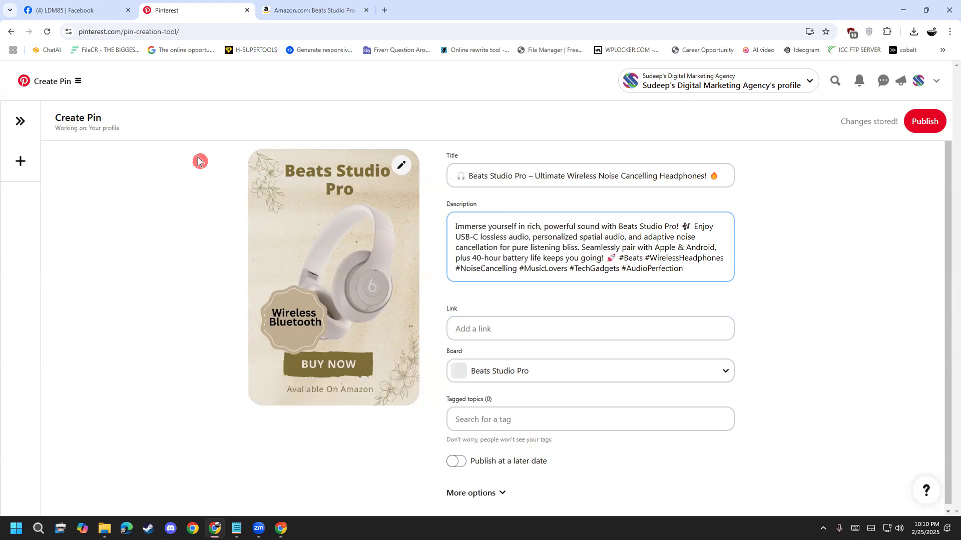
- Copy the full web address of the Beats Studio Pro product page on Amazon for the pin's link
click(541, 322)
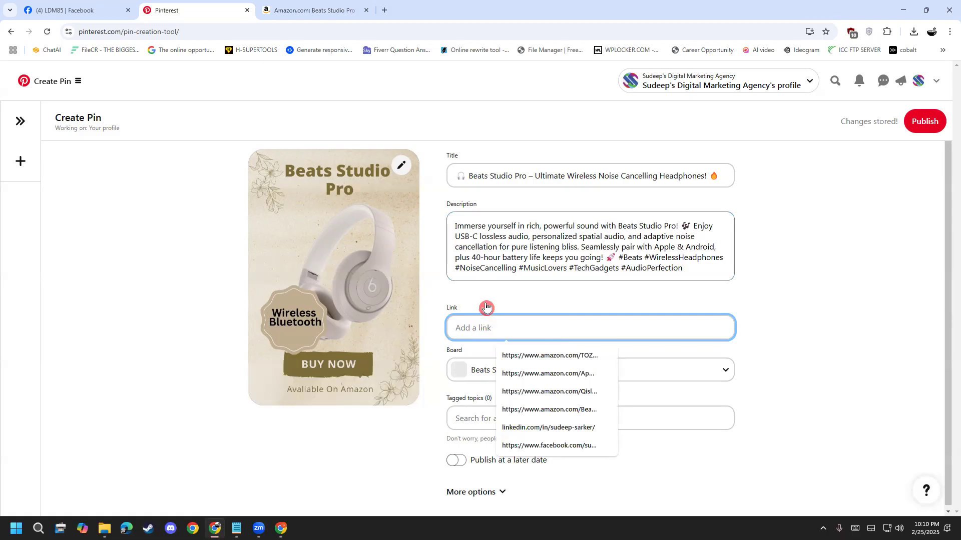
key(Escape)
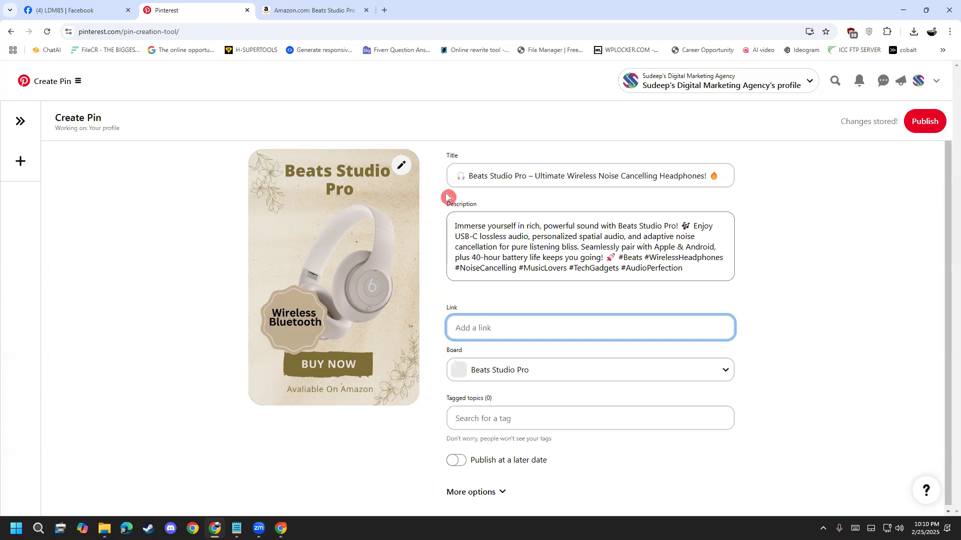
click(312, 10)
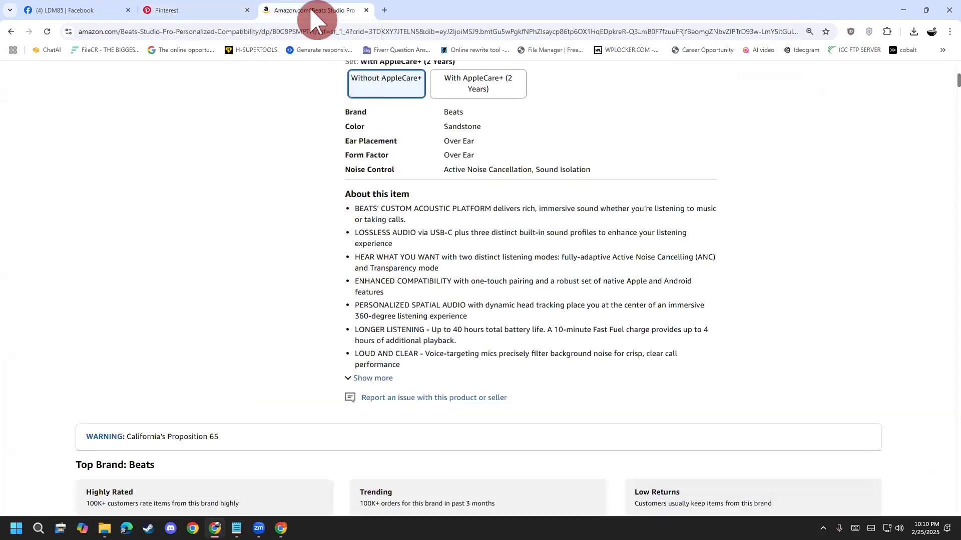
scroll(178, 268, up, 5)
scroll(178, 268, up, 5)
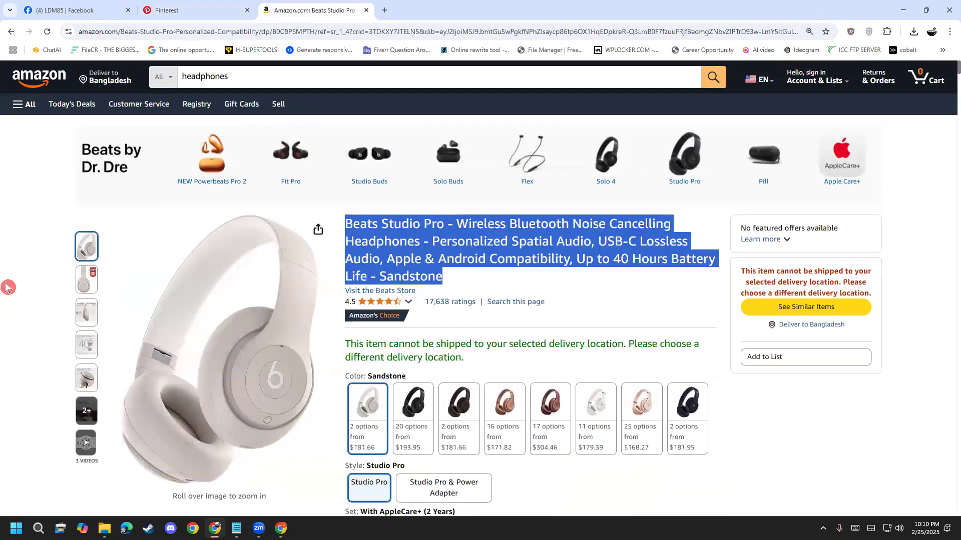
click(145, 31)
click(148, 31)
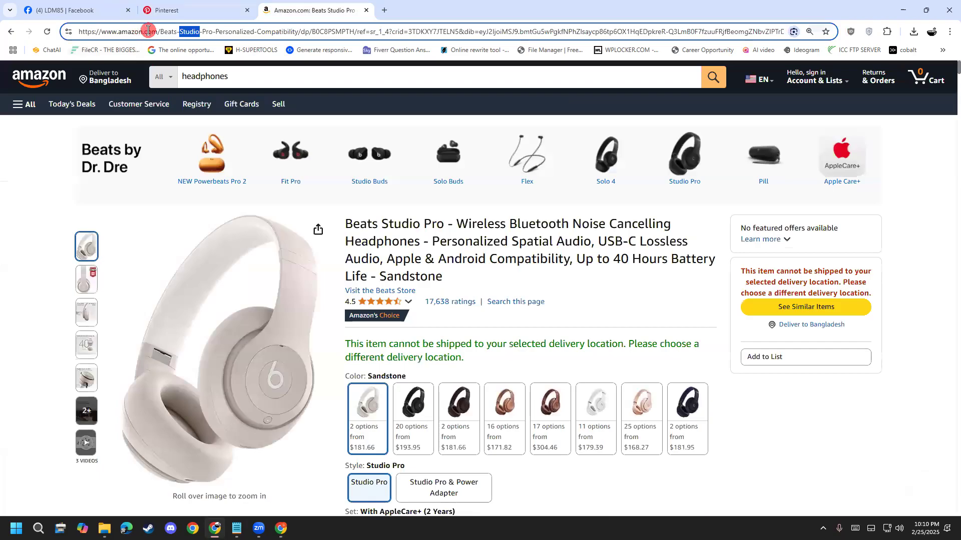
key(ctrl+a)
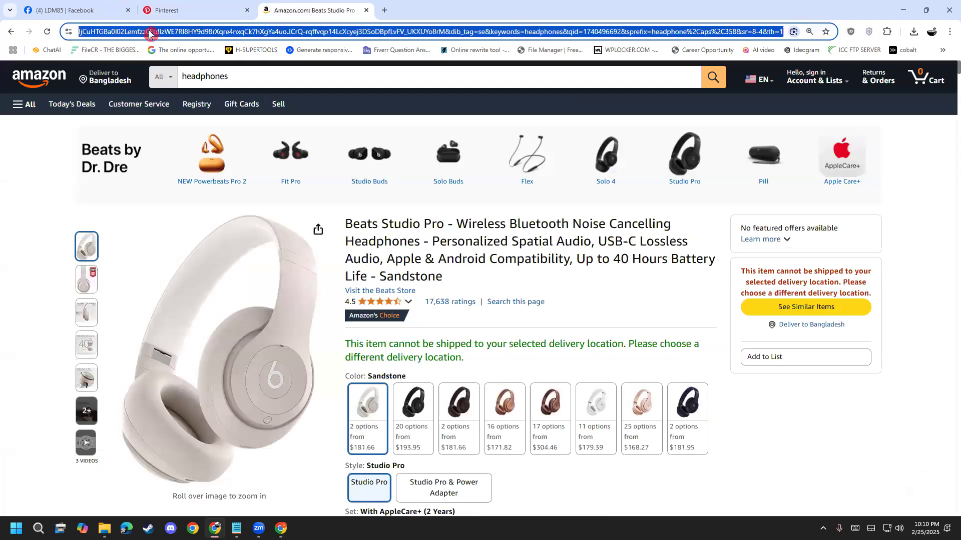
right_click(149, 33)
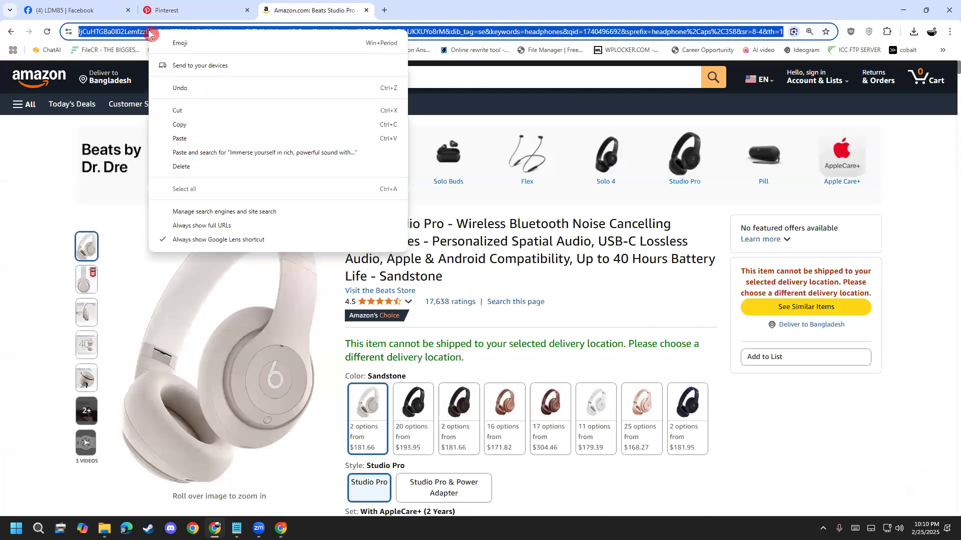
click(186, 125)
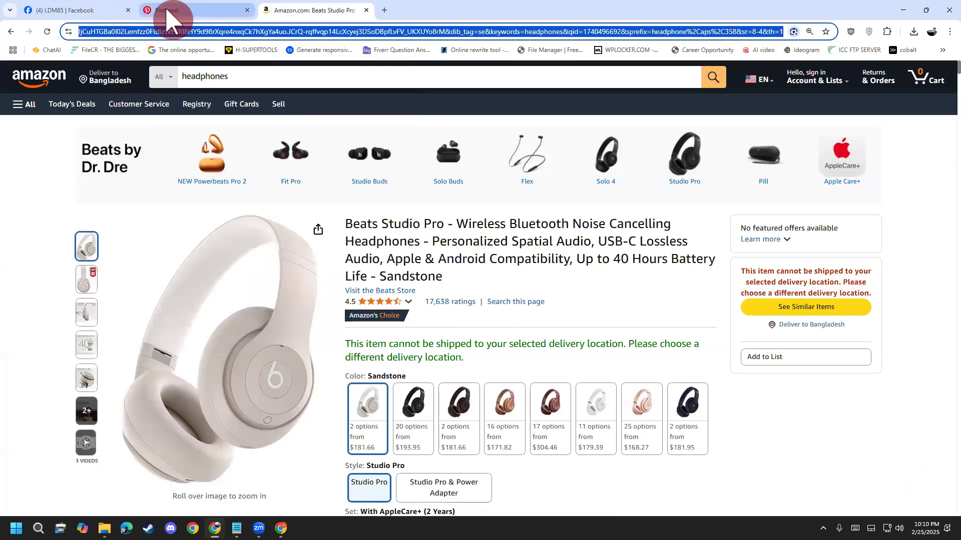
- Return to the Pinterest draft and paste the Amazon product address as the pin's link
click(170, 11)
click(503, 329)
right_click(503, 330)
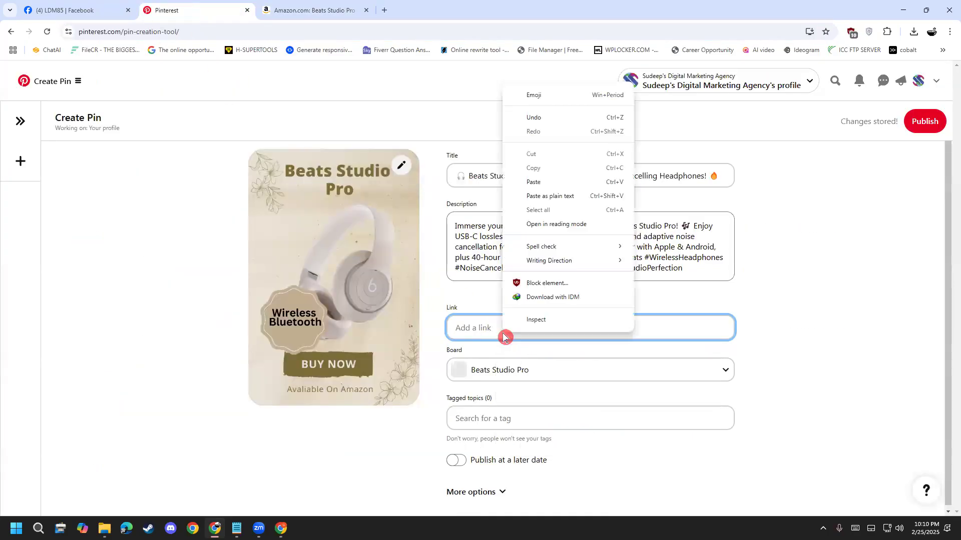
click(521, 194)
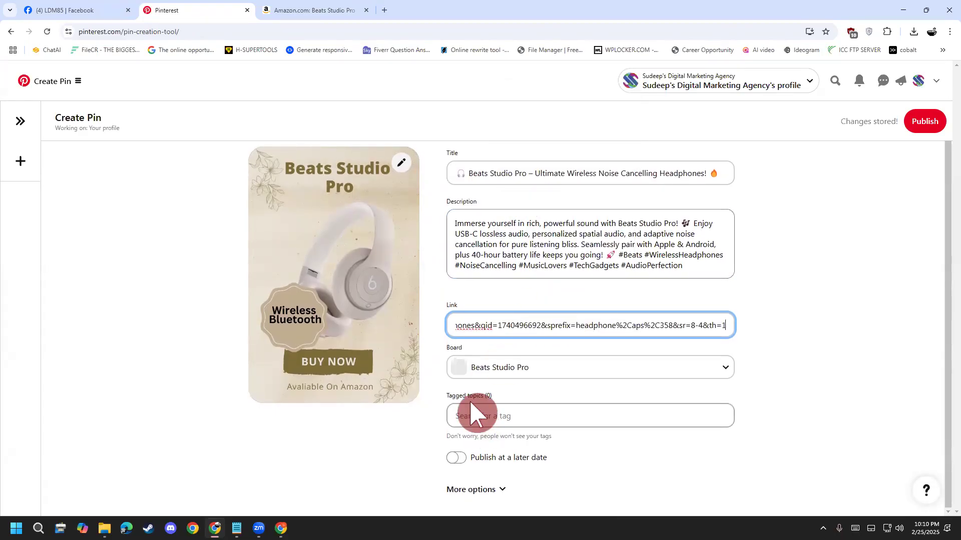
- Tag the Beats Studio Pro pin with the topic headphones
click(522, 421)
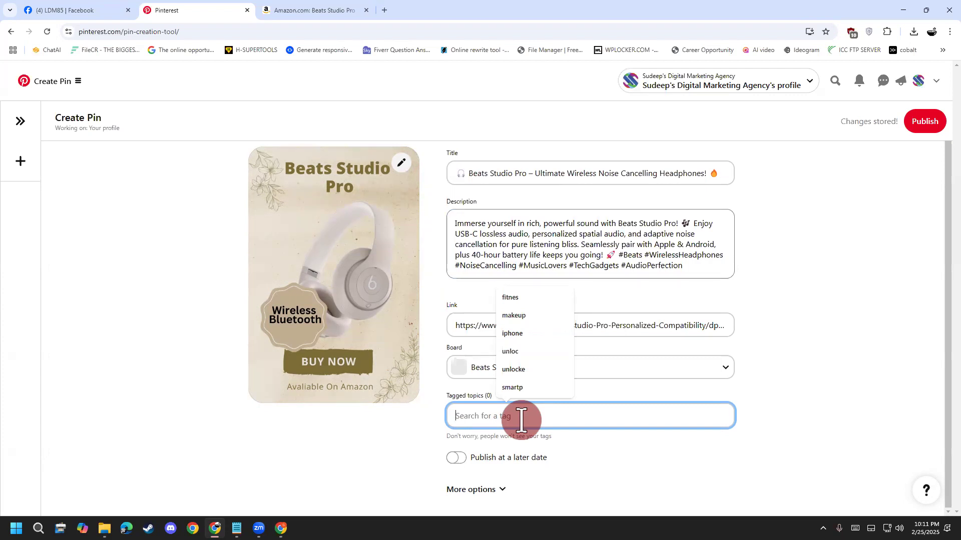
text(hea)
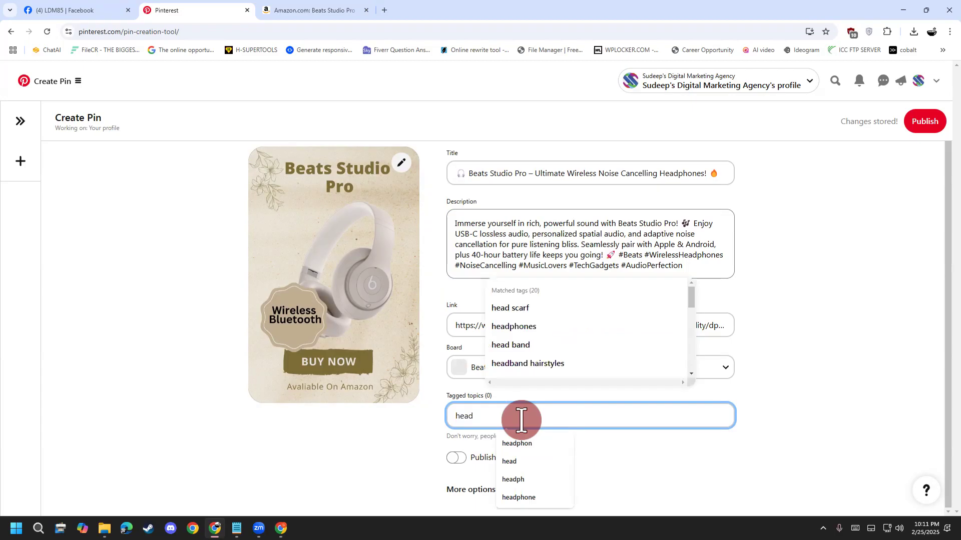
text(d)
click(569, 327)
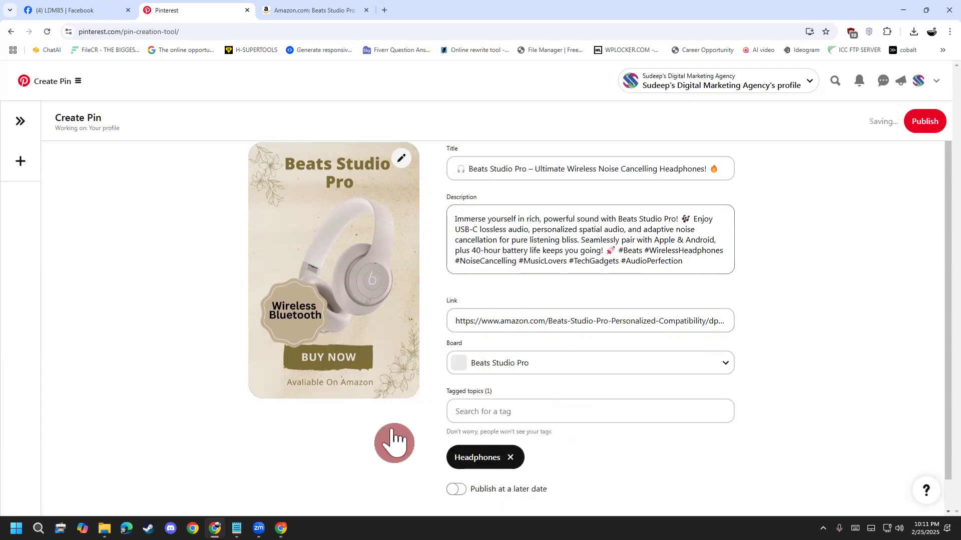
scroll(394, 443, down, 1)
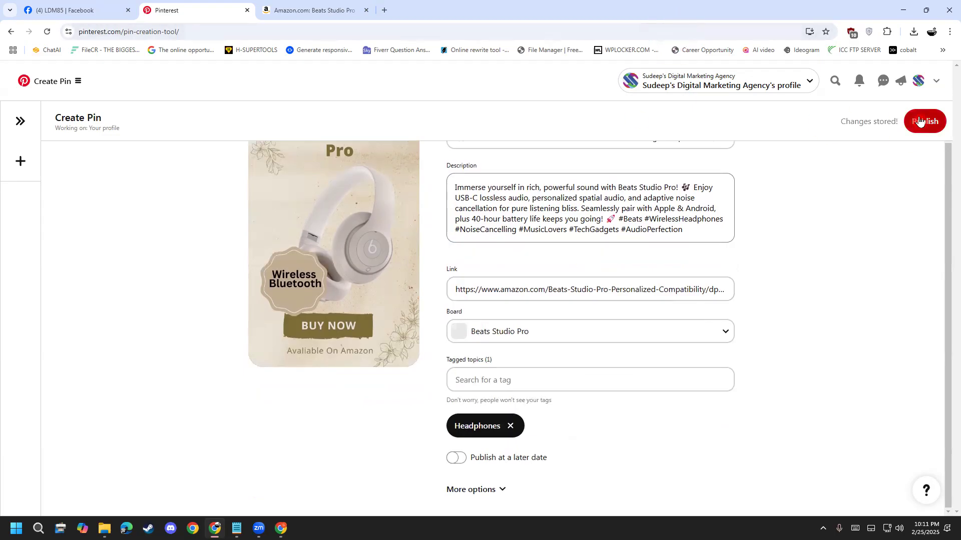
- Check the pin's remaining options and publish it immediately
click(481, 490)
scroll(380, 458, down, 1)
click(471, 469)
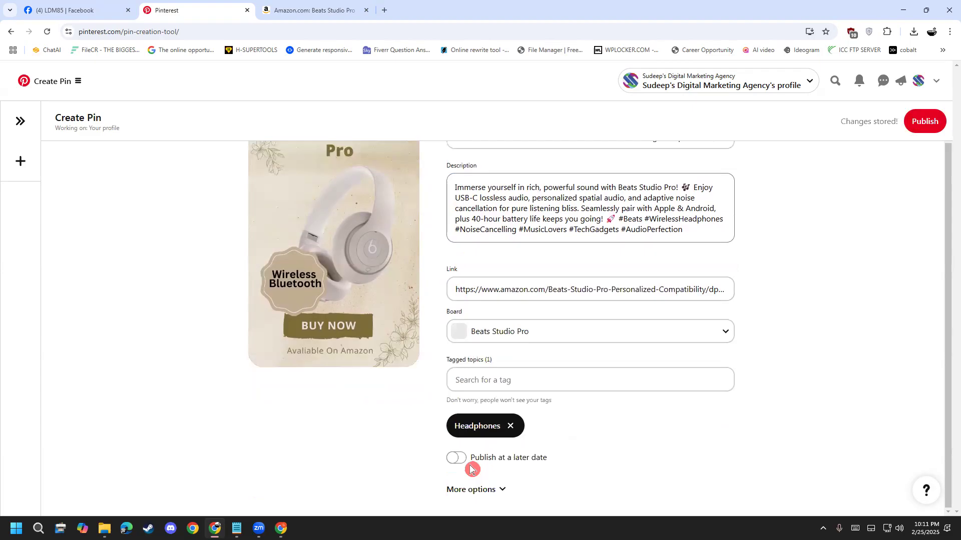
click(925, 121)
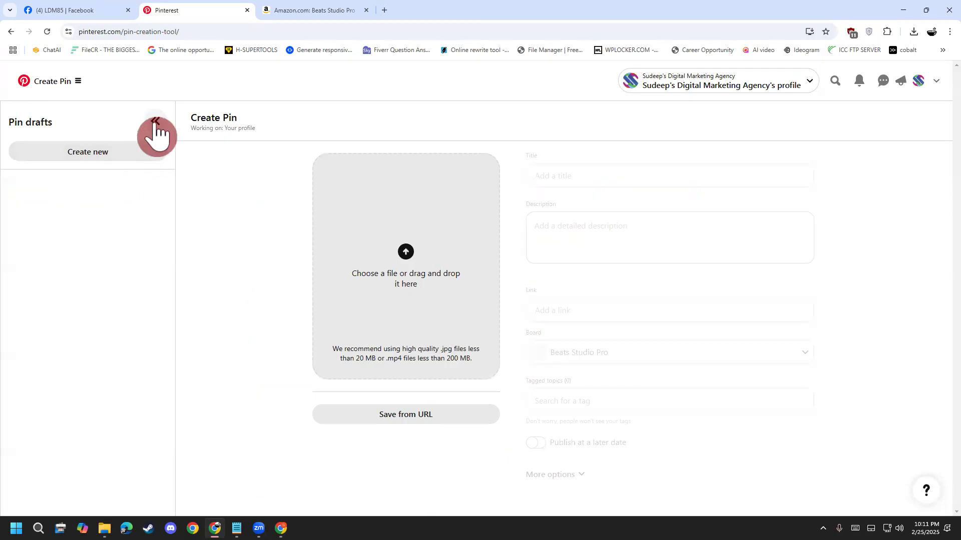
- Start a new pin from 4.jpg and title it '🎧 Beats Studio Pro – Ultimate Wireless Noise Cancelling Headphones! 🔥'
click(406, 219)
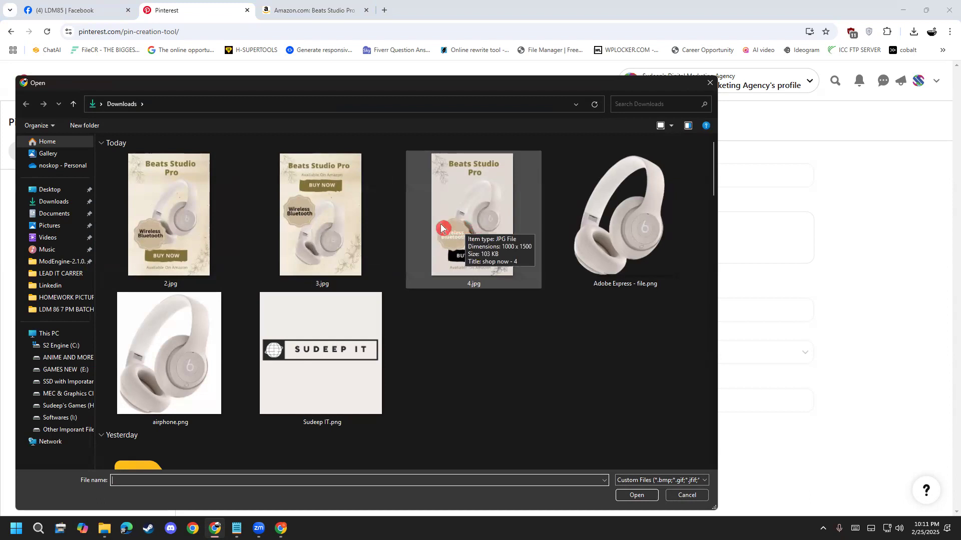
double_click(457, 226)
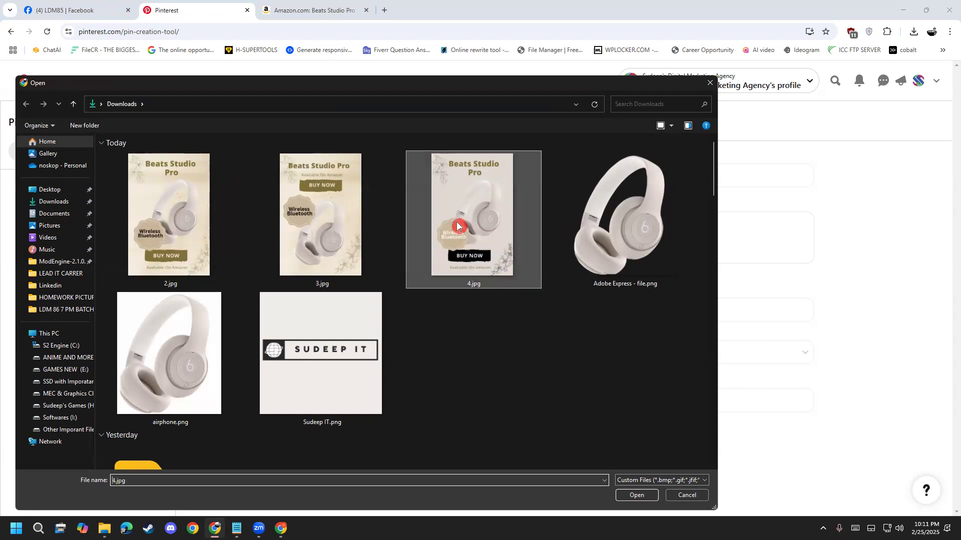
click(581, 187)
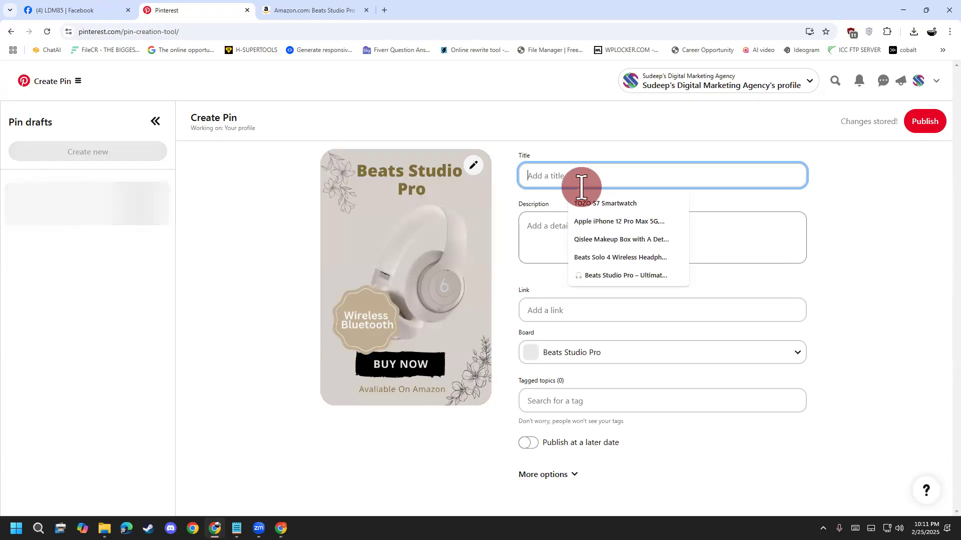
click(600, 278)
- Paste the previously copied Beats Studio Pro text with its hashtags from the clipboard history as the new pin's description
click(551, 228)
key(ctrl+v)
key(ctrl+z)
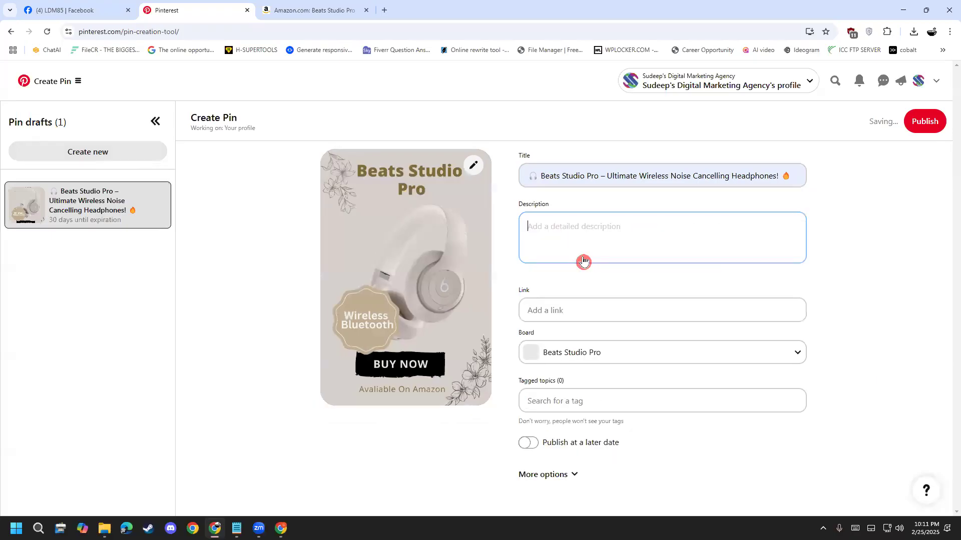
key(super+v)
click(575, 373)
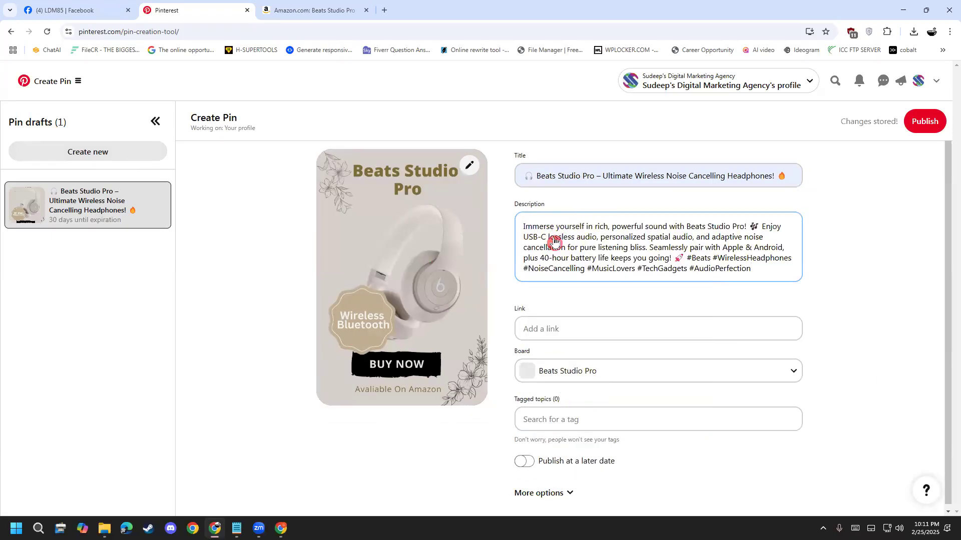
- Insert the copied Amazon product address from the clipboard history as the new pin's link
click(578, 325)
key(super+v)
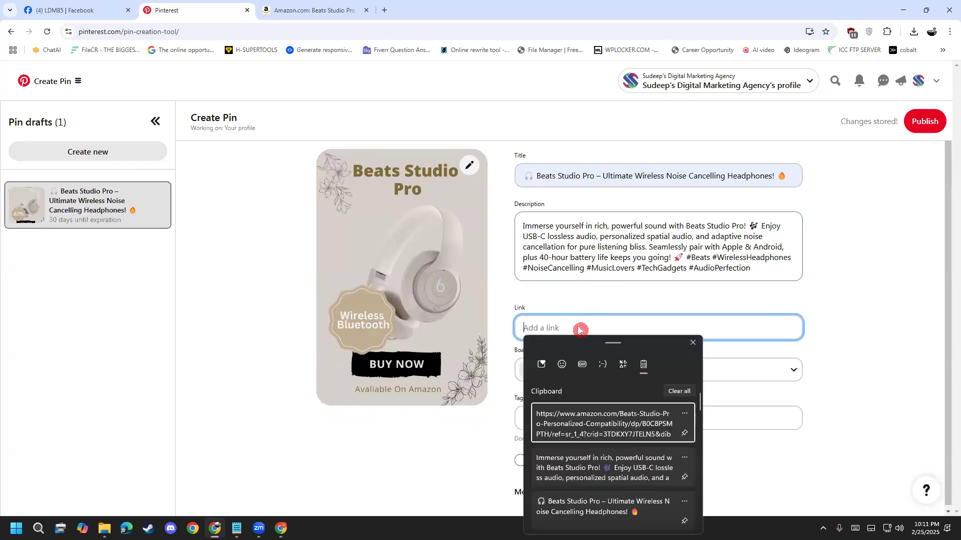
click(579, 423)
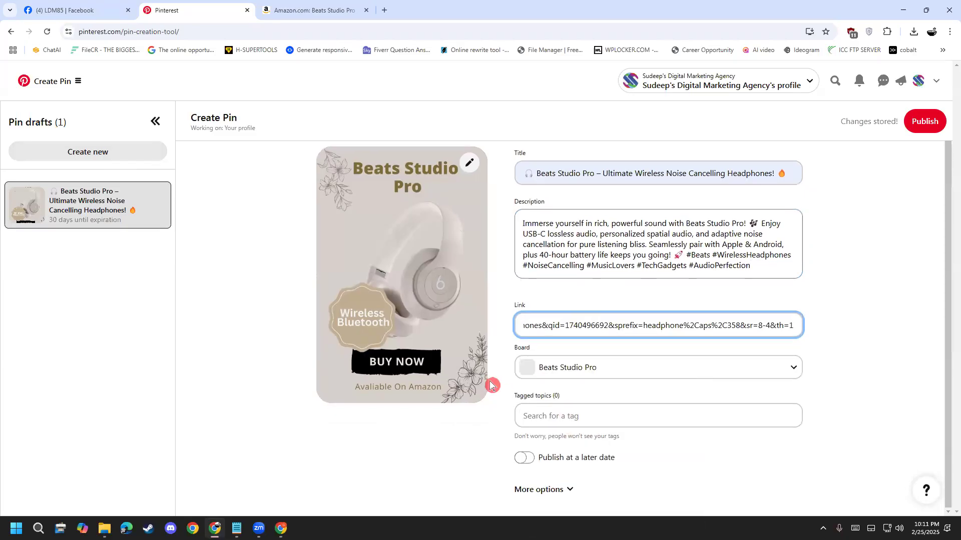
- Add headphones as a tagged topic to the second pin
click(528, 417)
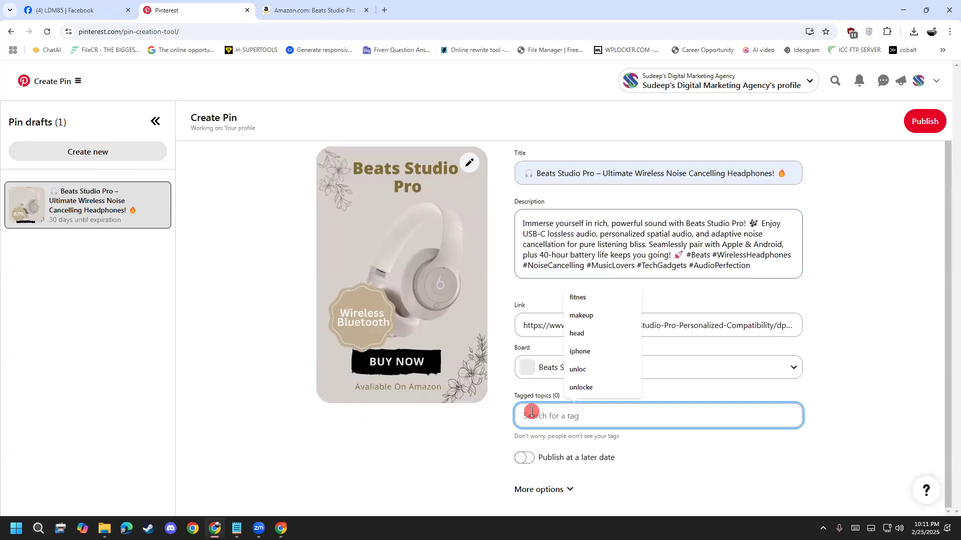
text(head)
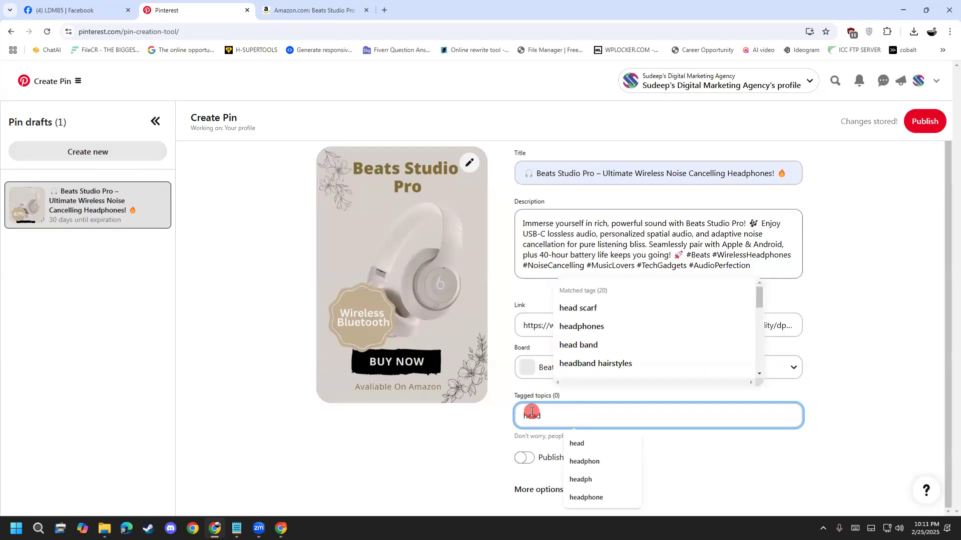
click(581, 325)
scroll(468, 465, down, 1)
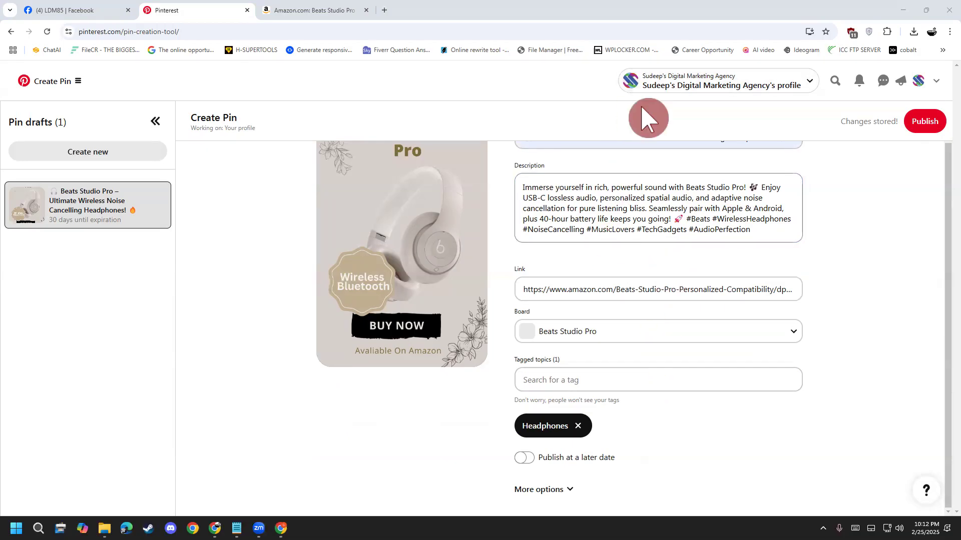
mouse_move(646, 453)
mouse_down()
mouse_move(531, 426)
mouse_move(465, 454)
mouse_move(473, 476)
mouse_move(608, 487)
mouse_move(673, 460)
mouse_move(675, 446)
mouse_move(618, 440)
mouse_move(635, 454)
mouse_move(702, 393)
mouse_up()
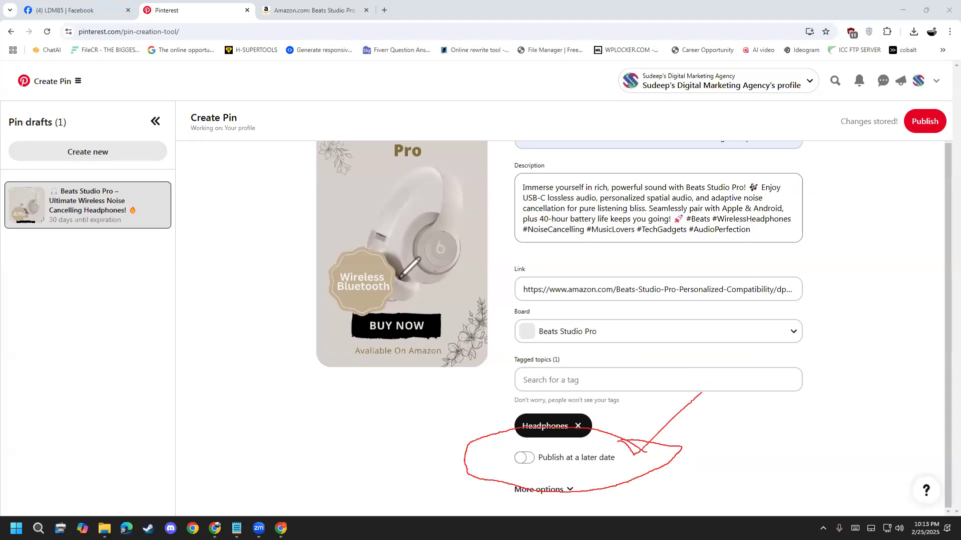
drag(701, 419, 708, 453)
mouse_move(759, 428)
mouse_down()
mouse_move(825, 442)
mouse_move(845, 428)
mouse_move(844, 381)
mouse_move(866, 427)
mouse_move(893, 405)
mouse_move(901, 416)
mouse_move(936, 402)
mouse_up()
mouse_move(800, 456)
mouse_down()
mouse_move(814, 514)
mouse_move(805, 454)
mouse_move(815, 481)
mouse_up()
mouse_move(860, 442)
mouse_down()
mouse_move(885, 456)
mouse_move(882, 421)
mouse_move(897, 452)
mouse_move(885, 438)
mouse_move(905, 419)
mouse_up()
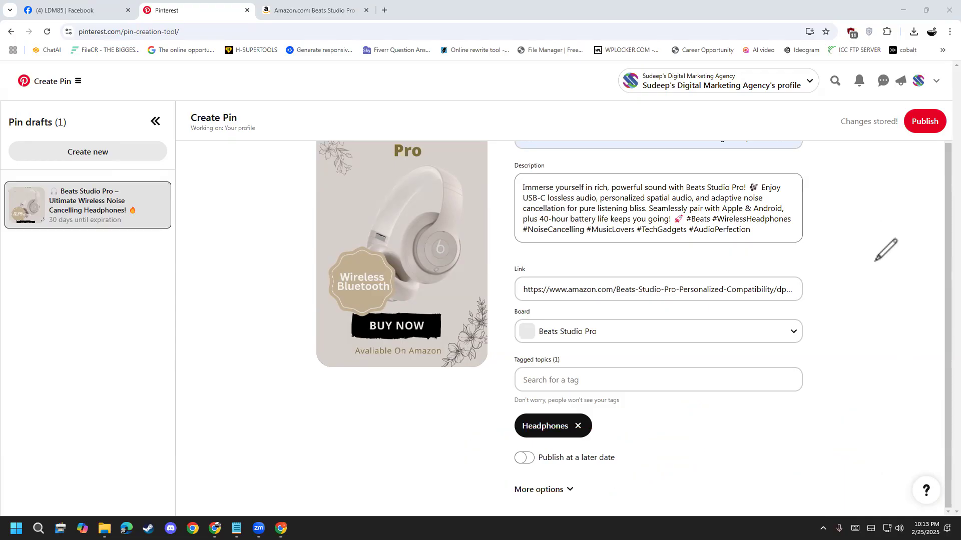
- Turn on publishing at a later date for the pin and set its publish time to 10:30 PM
click(532, 459)
scroll(585, 443, down, 1)
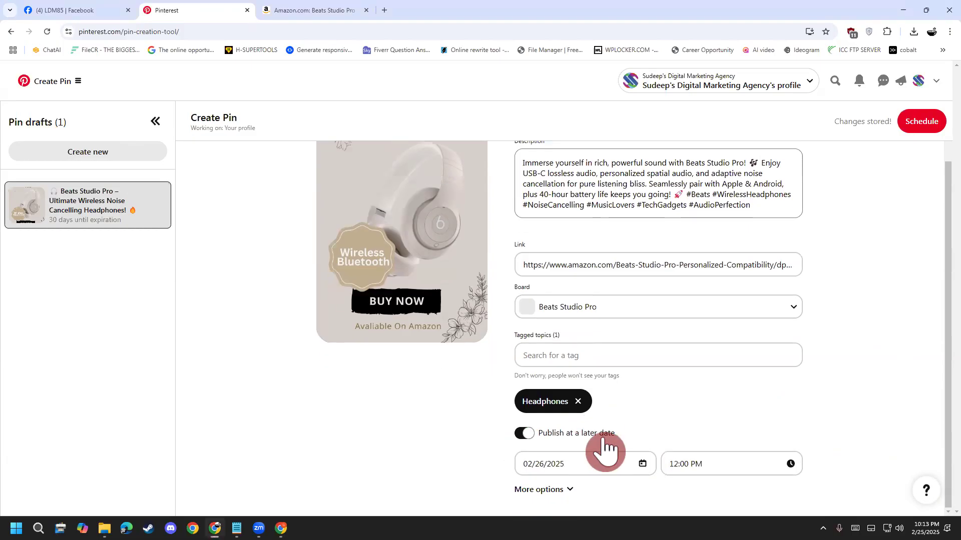
click(703, 476)
scroll(749, 382, down, 3)
scroll(749, 383, down, 5)
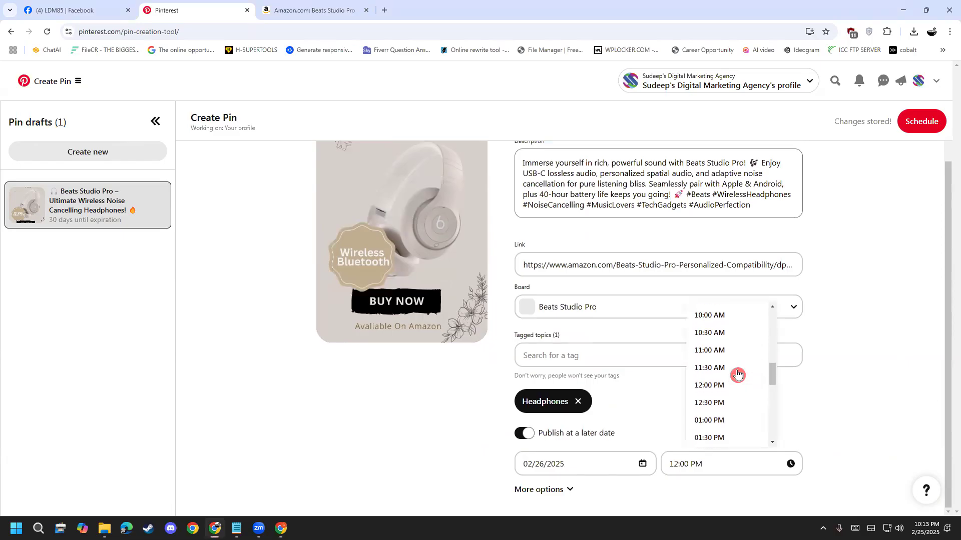
click(725, 334)
click(708, 462)
scroll(729, 395, down, 4)
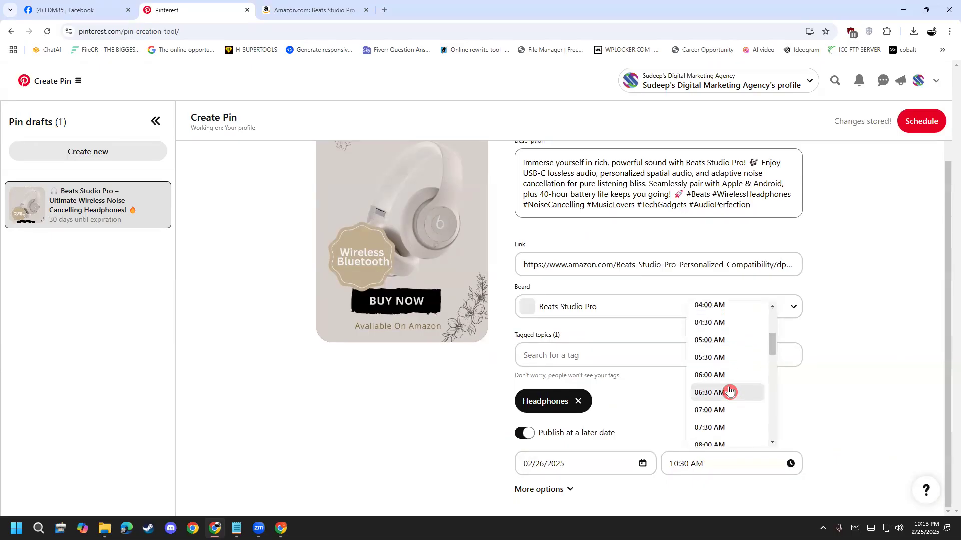
scroll(731, 395, down, 5)
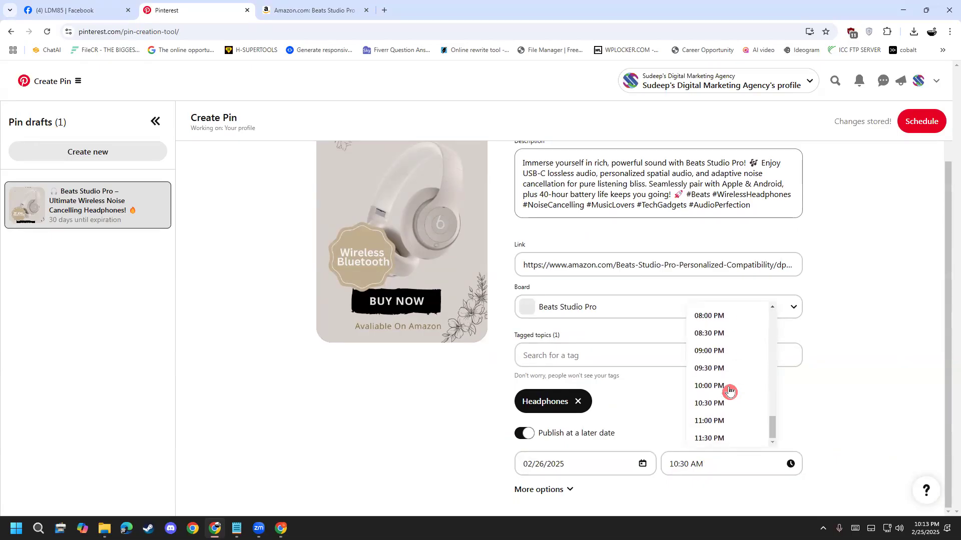
click(732, 403)
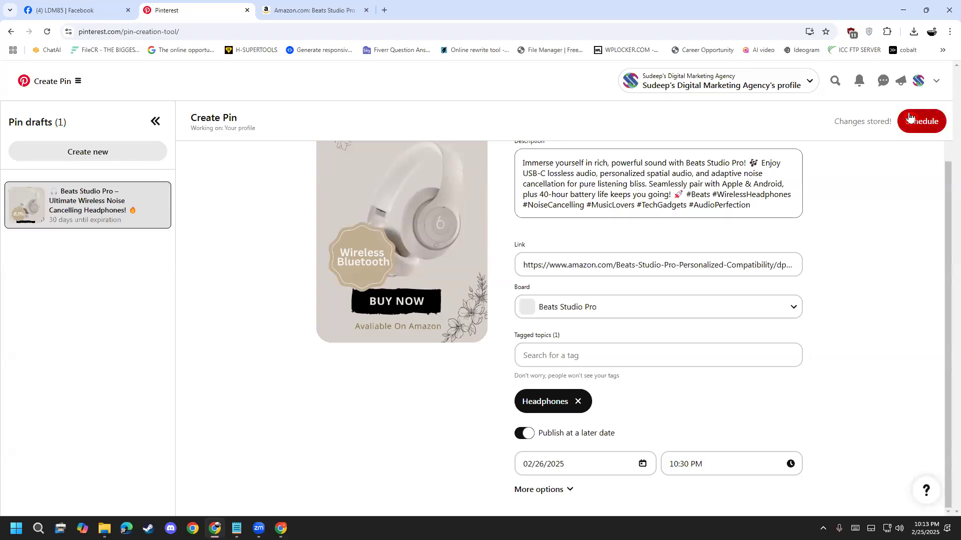
click(903, 126)
click(910, 127)
click(899, 155)
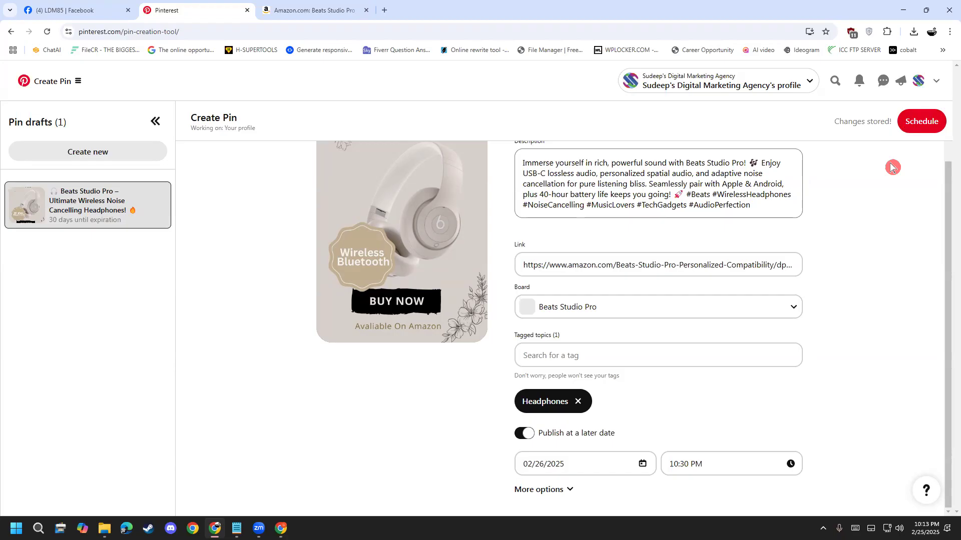
- Set the pin's publish date to 02/25/2025 and its time to 10:30 PM
click(604, 455)
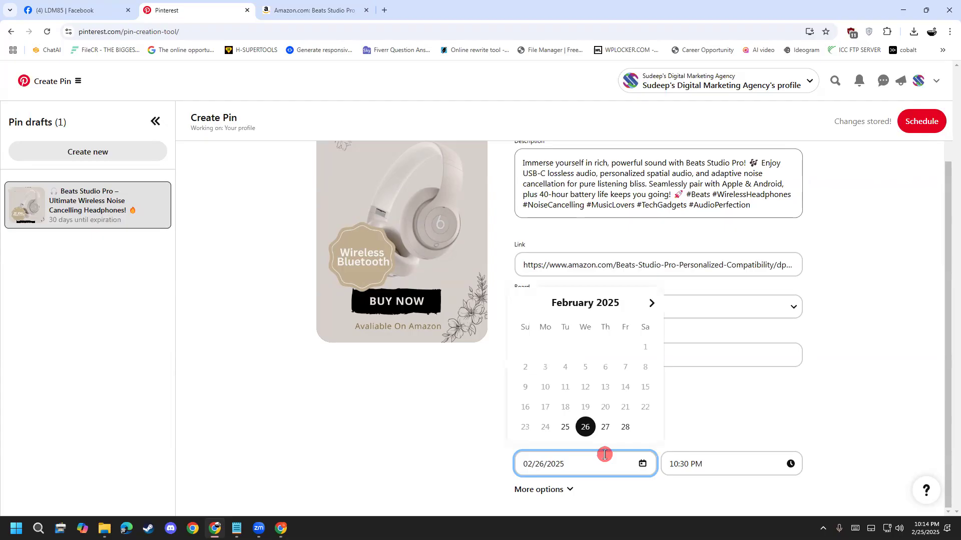
click(565, 427)
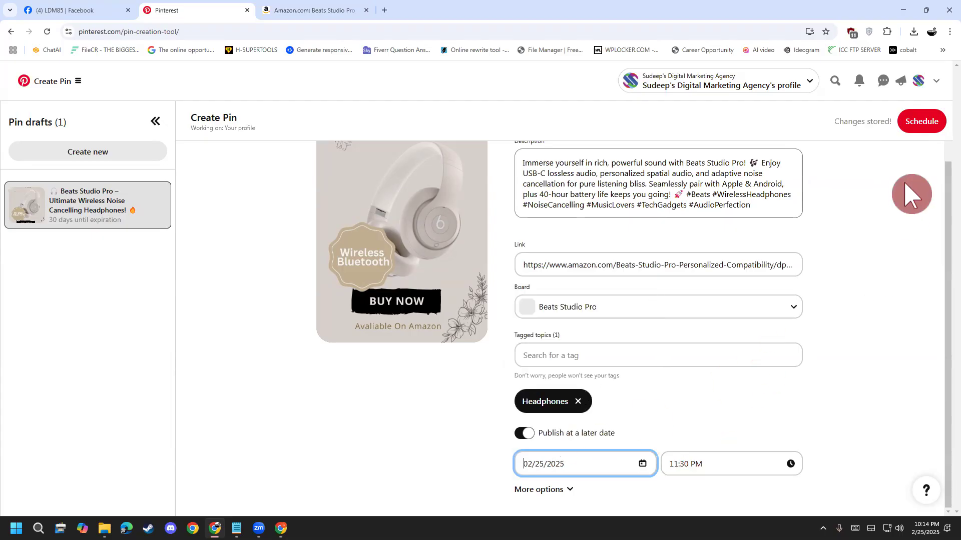
click(709, 466)
click(730, 402)
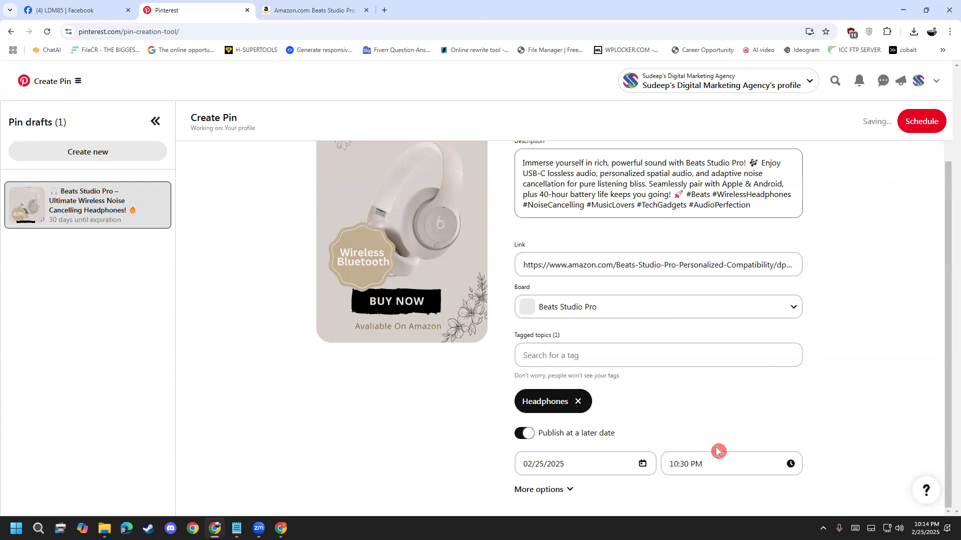
- Schedule the pin, checking the date and time in the confirmation before accepting it
click(919, 121)
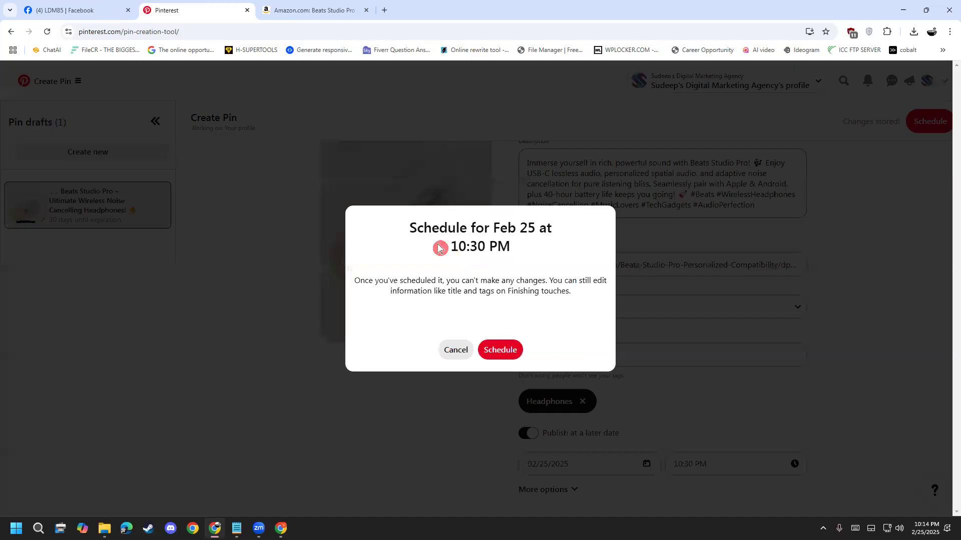
drag(484, 228, 563, 243)
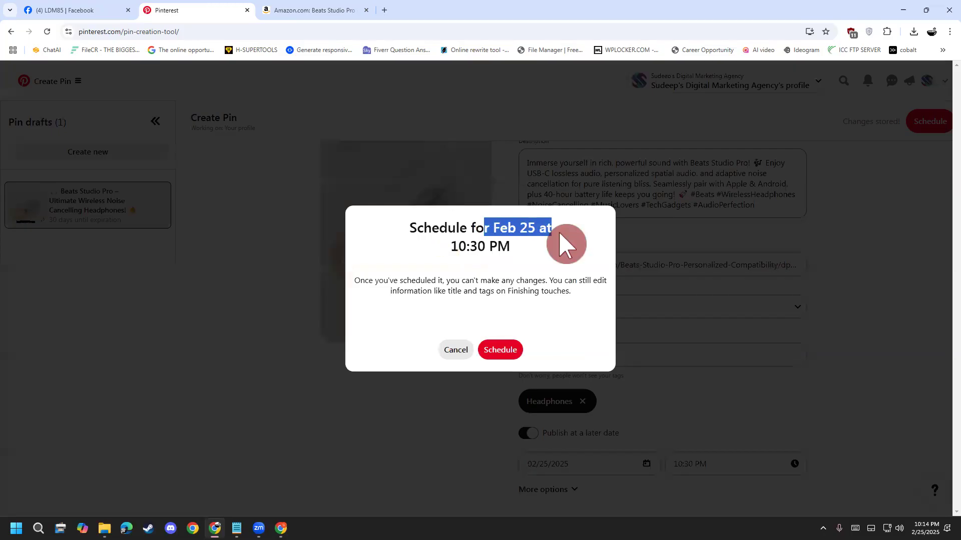
drag(451, 246, 523, 248)
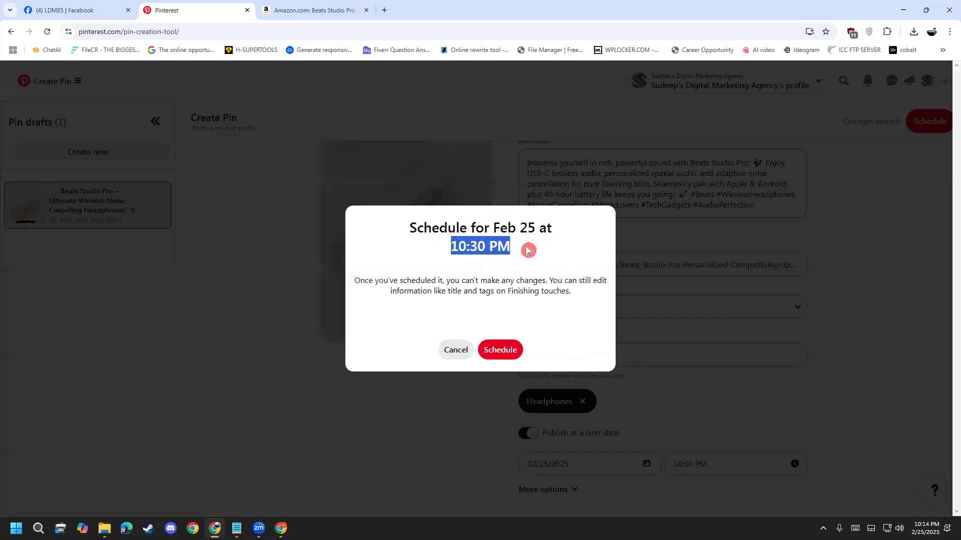
click(500, 351)
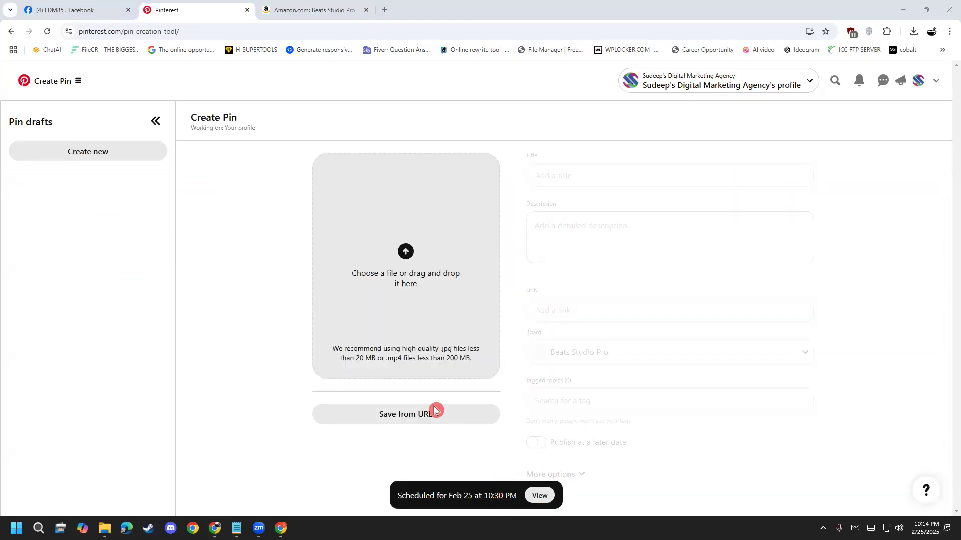
- Upload 4.jpg as a new pin and title it "🎧 Beats Studio Pro – Ultimate Wireless Noise Cancelling Headphones! 🔥"
click(360, 256)
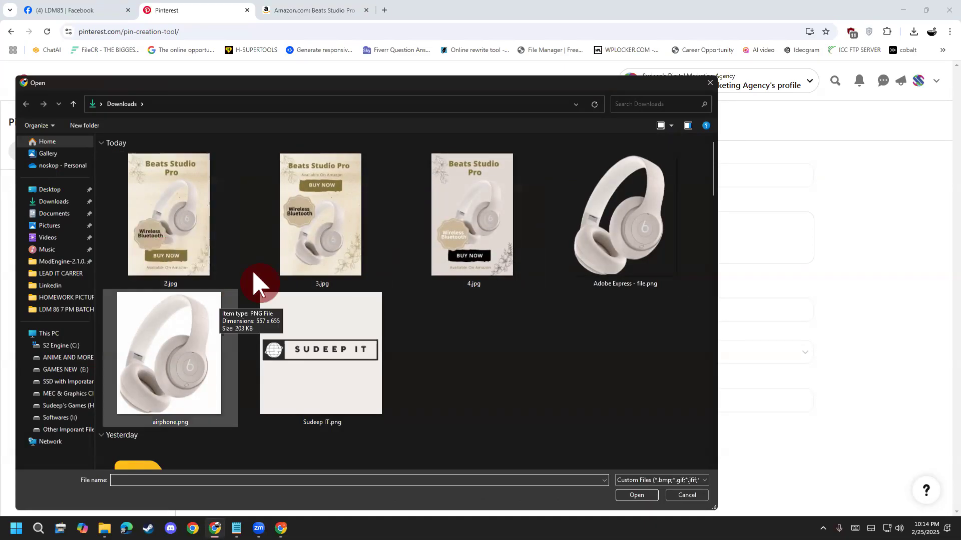
double_click(443, 261)
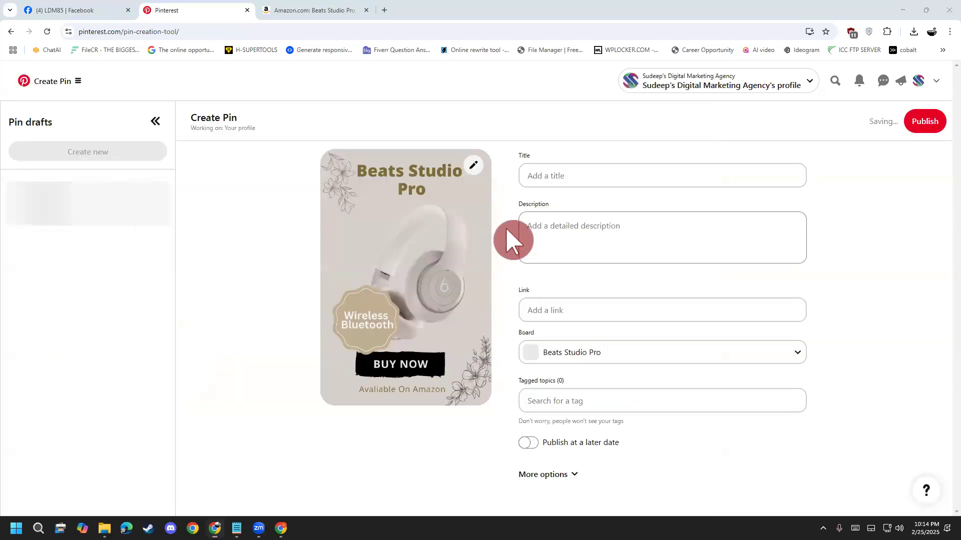
click(620, 173)
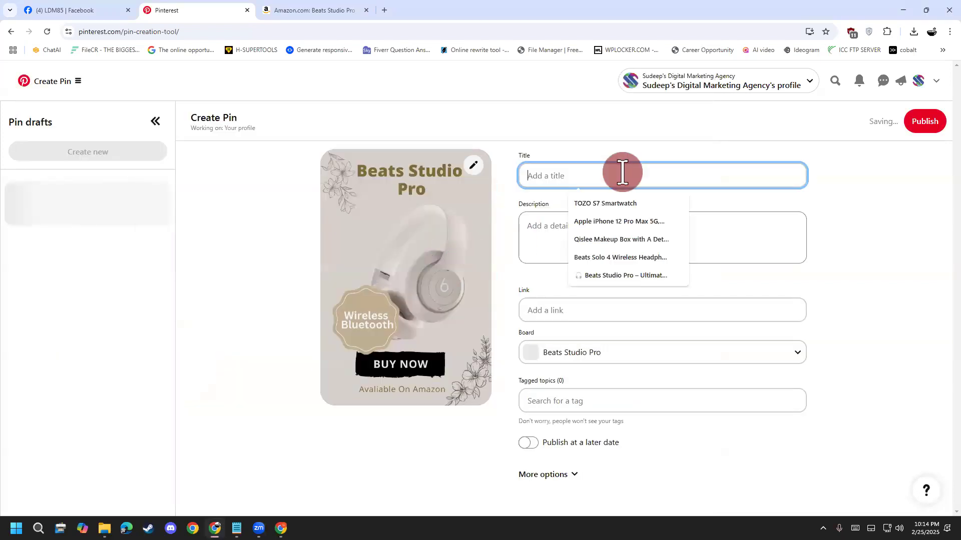
click(625, 276)
- Paste the copied "Immerse yourself in rich, powerful sound" description and the Amazon product link into the 4.jpg pin
click(588, 229)
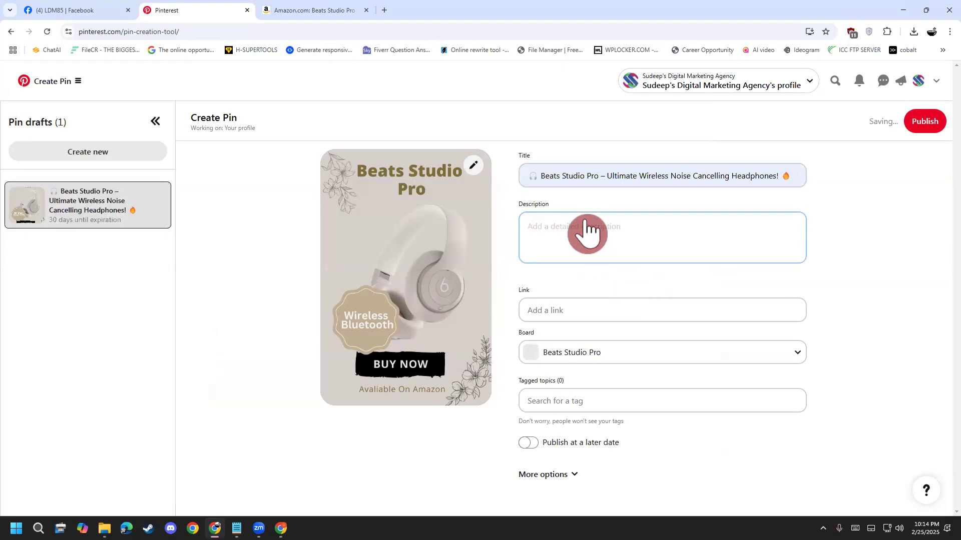
key(super+v)
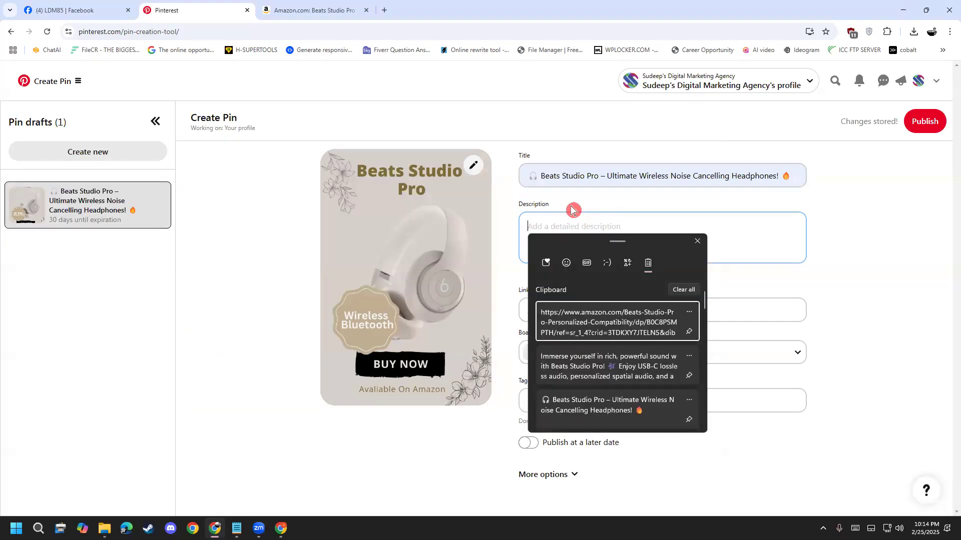
click(577, 358)
click(575, 327)
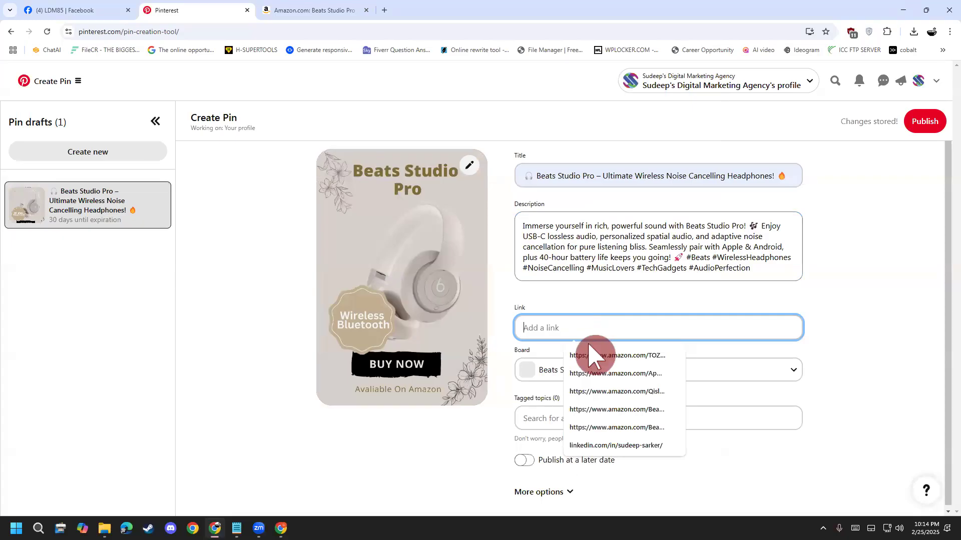
key(super+v)
click(598, 415)
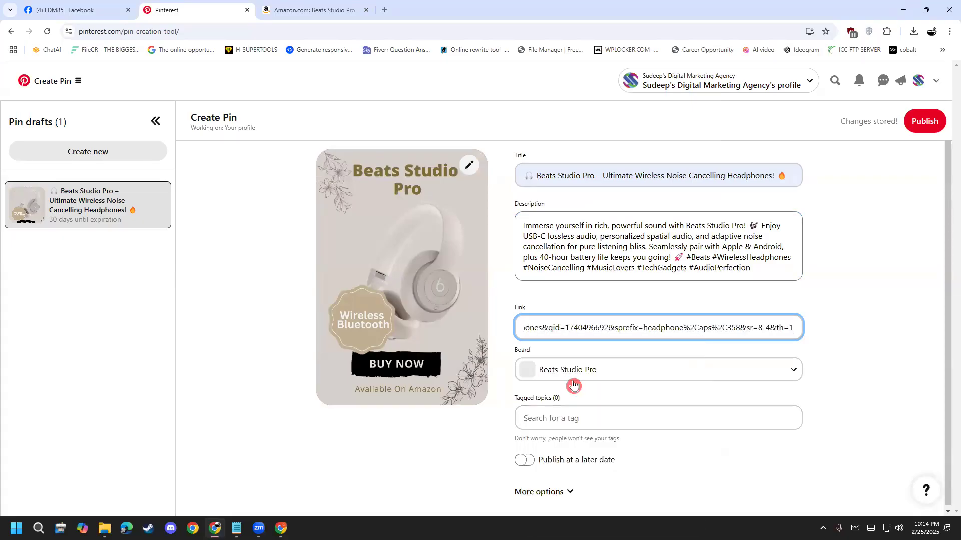
- Add headphones as a tagged topic to the 4.jpg pin and publish the pin immediately
click(576, 408)
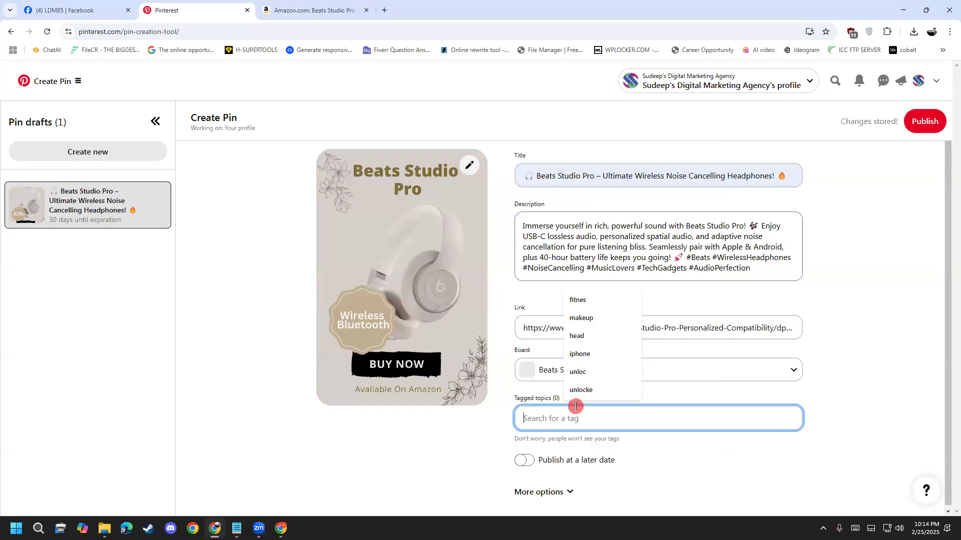
text(head)
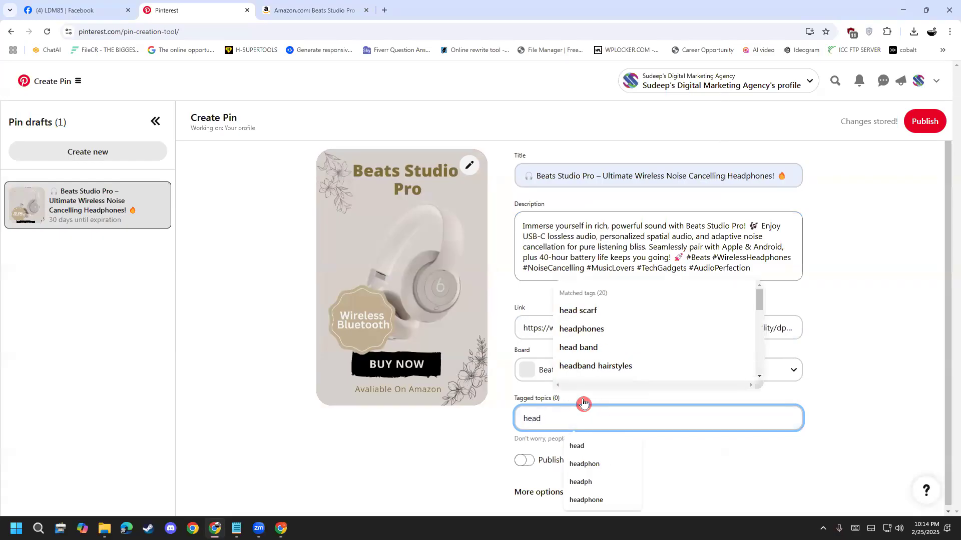
text(s)
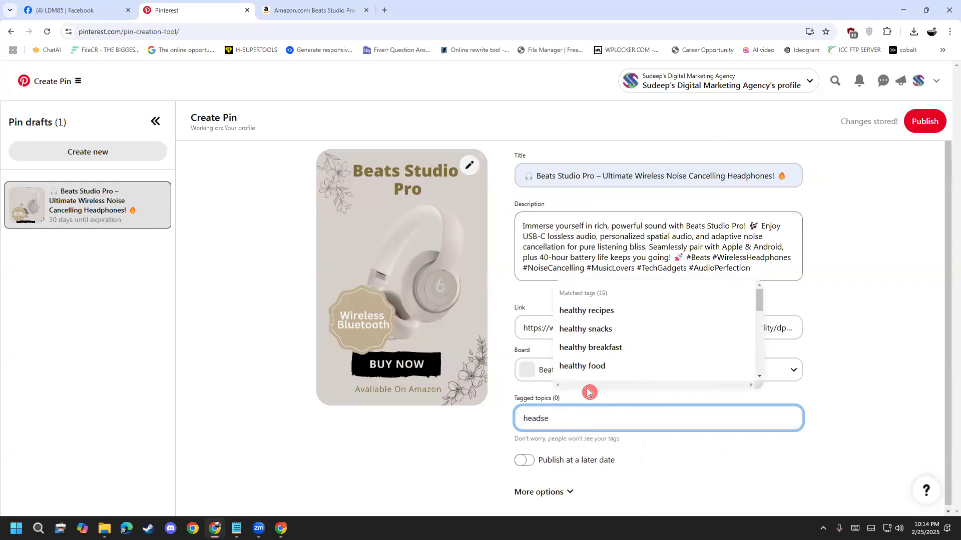
key(BackSpace)
text(p)
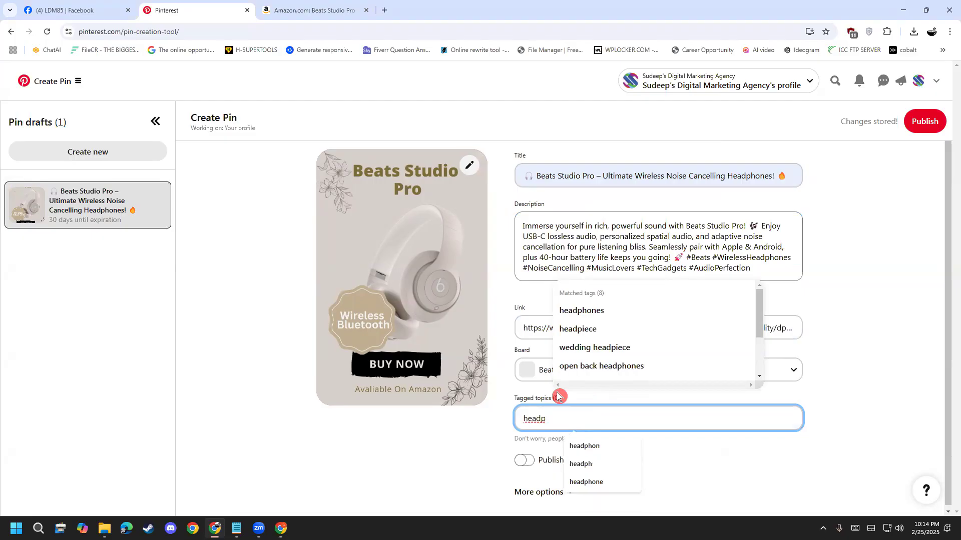
click(575, 312)
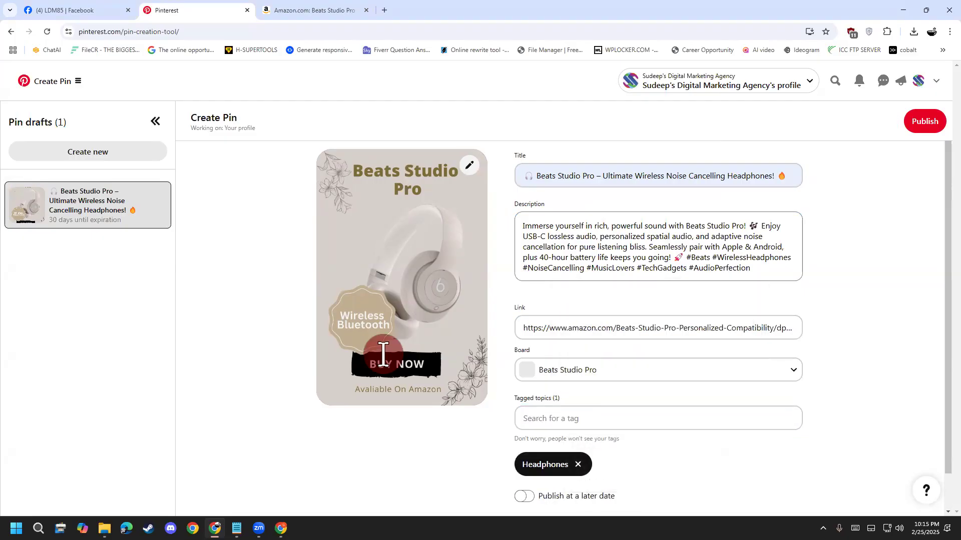
scroll(360, 349, down, 1)
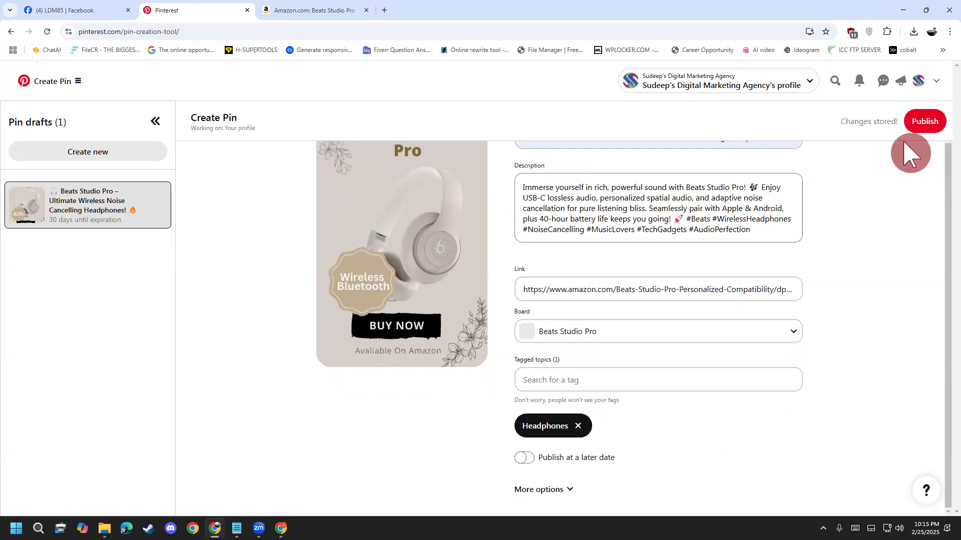
click(922, 123)
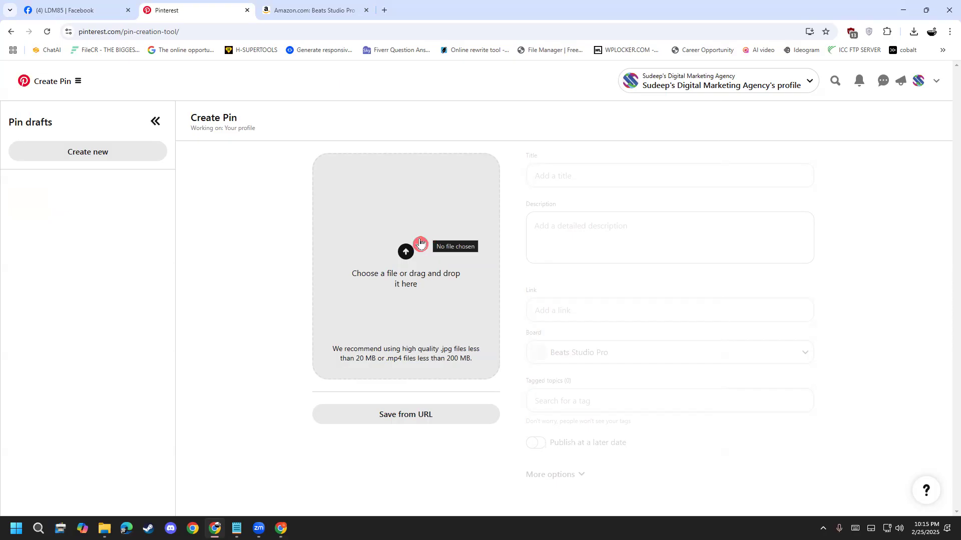
click(237, 527)
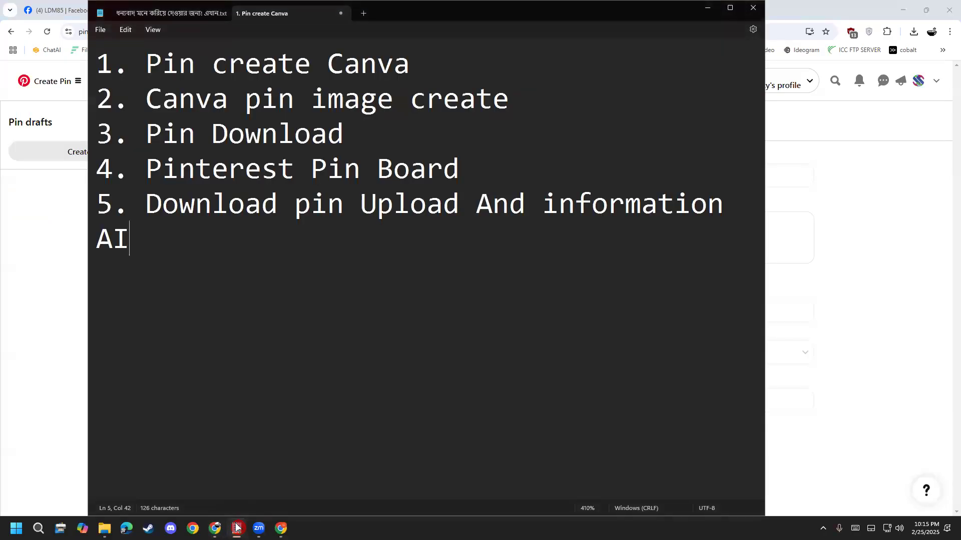
click(237, 528)
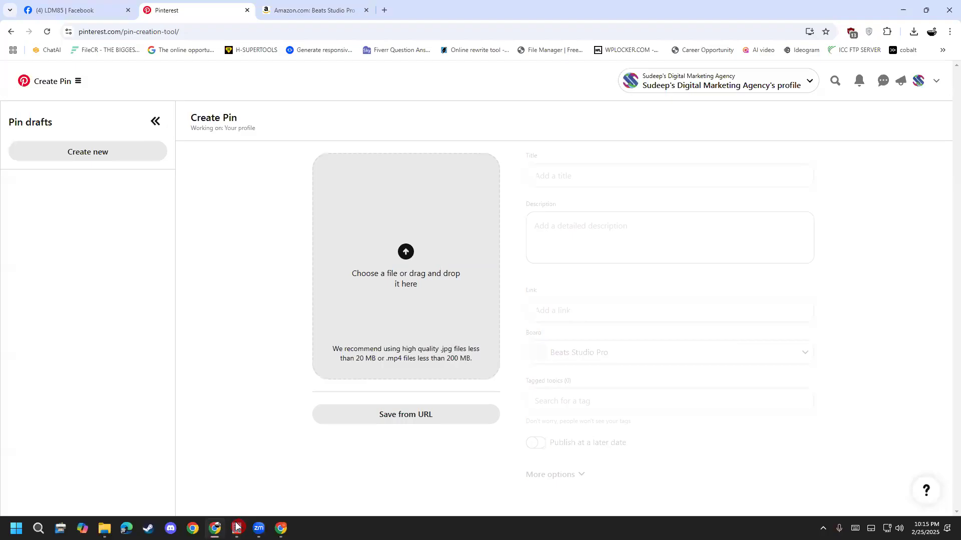
- Upload 3.jpg from the Downloads folder as the image of a new pin
click(328, 309)
click(189, 225)
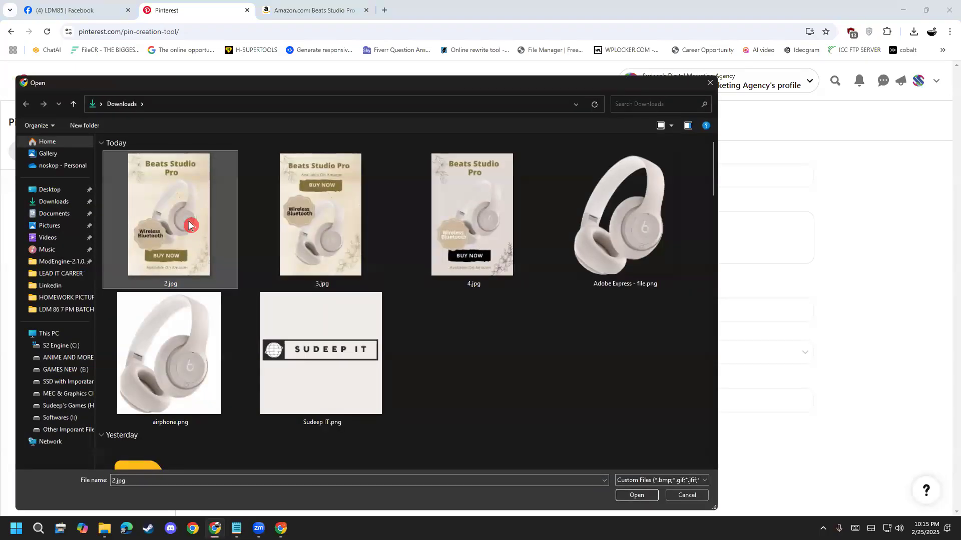
click(336, 209)
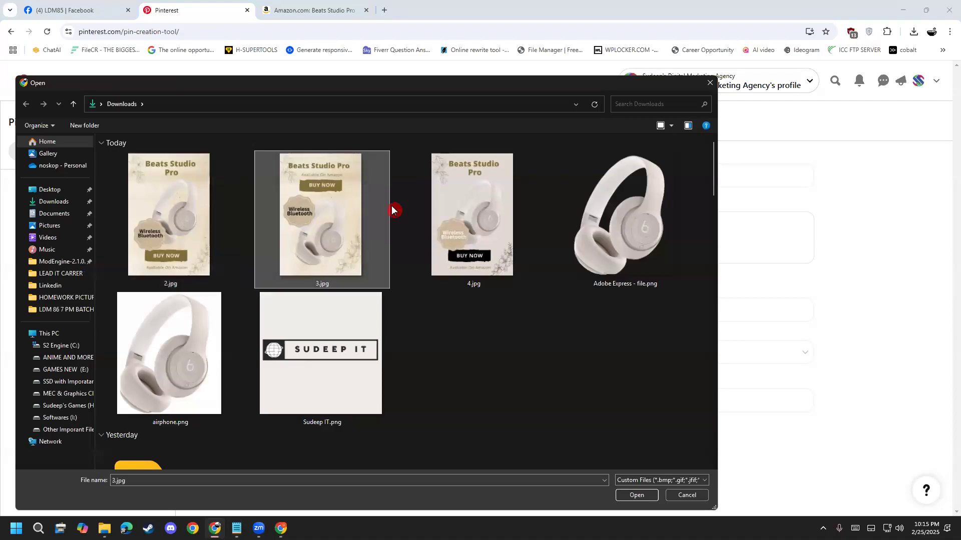
click(186, 231)
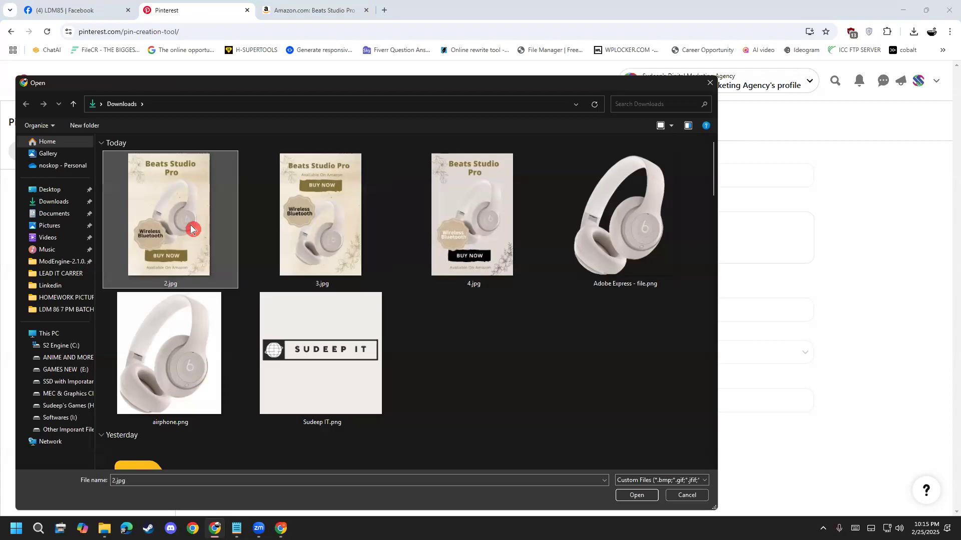
click(302, 200)
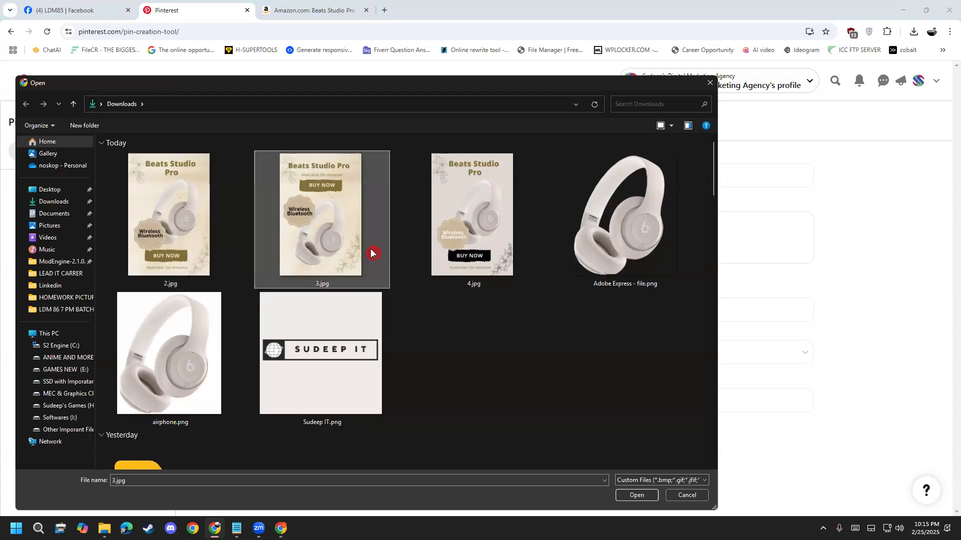
click(136, 244)
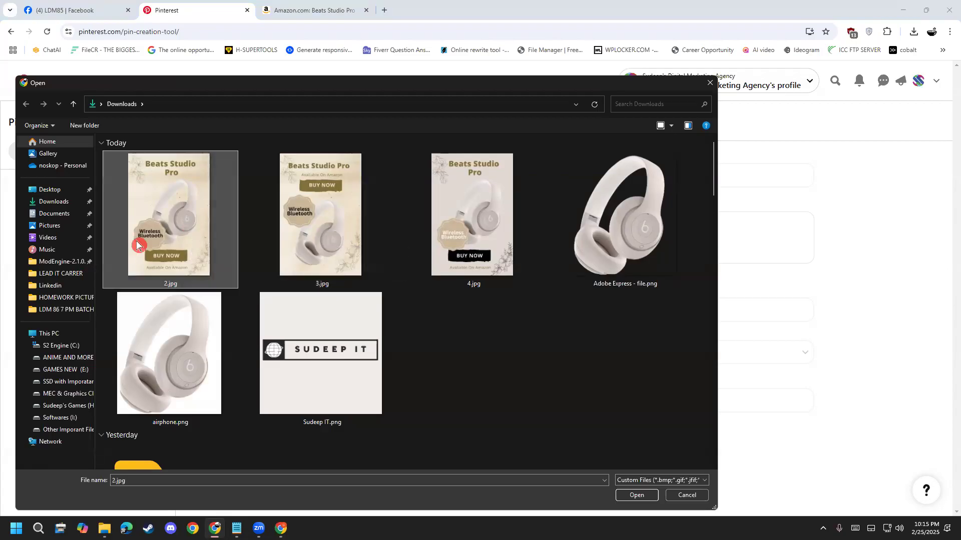
double_click(280, 208)
- Title the 3.jpg pin "🎧 Beats Studio Pro – Ultimate Wireless Noise Cancelling Headphones! 🔥"
click(597, 177)
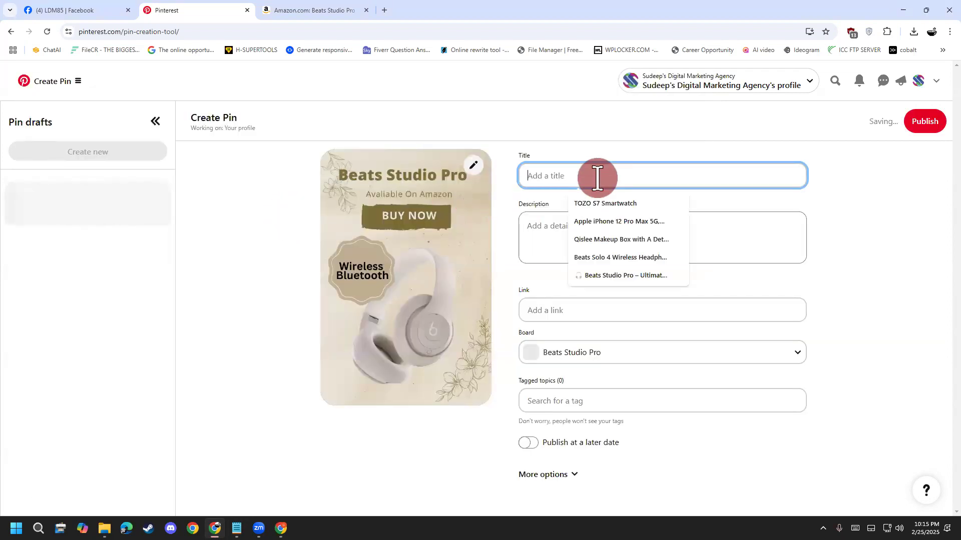
key(super+v)
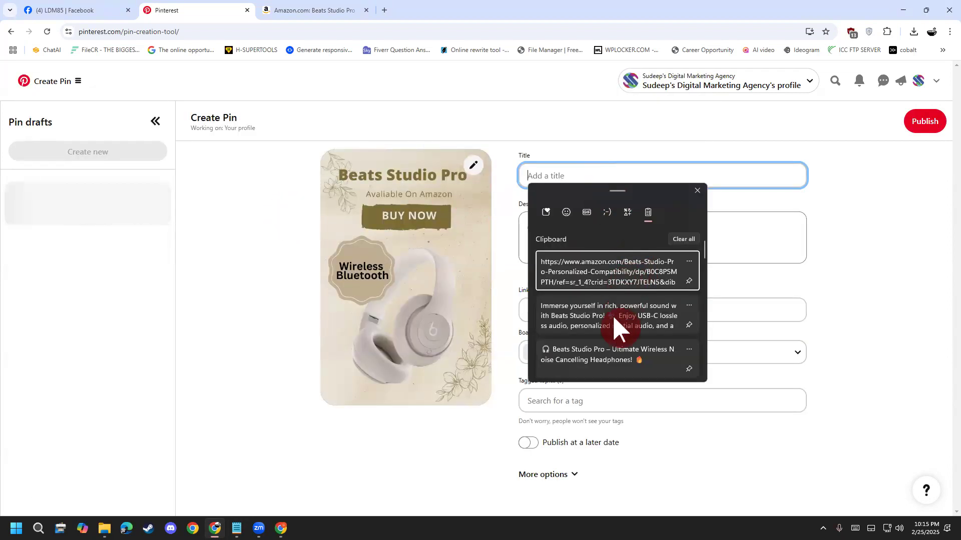
click(557, 171)
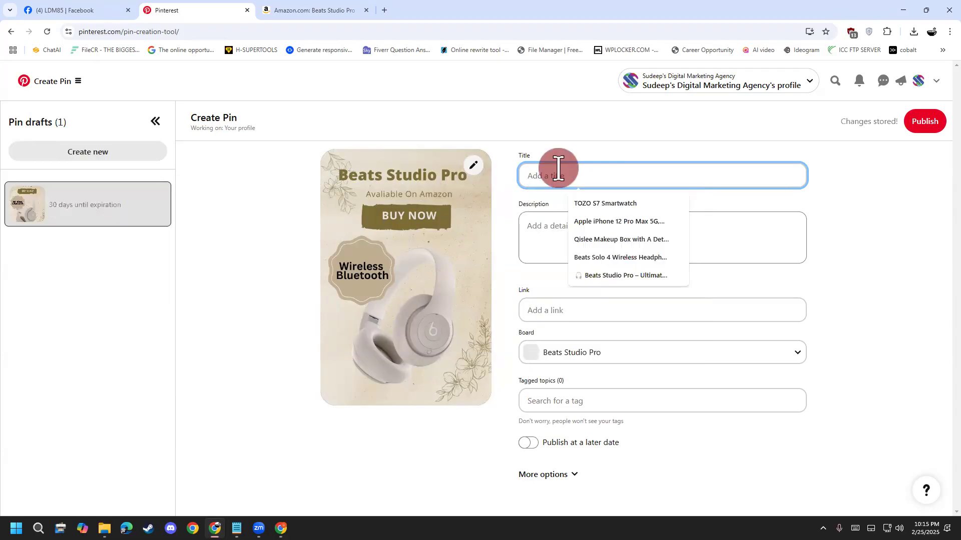
click(628, 275)
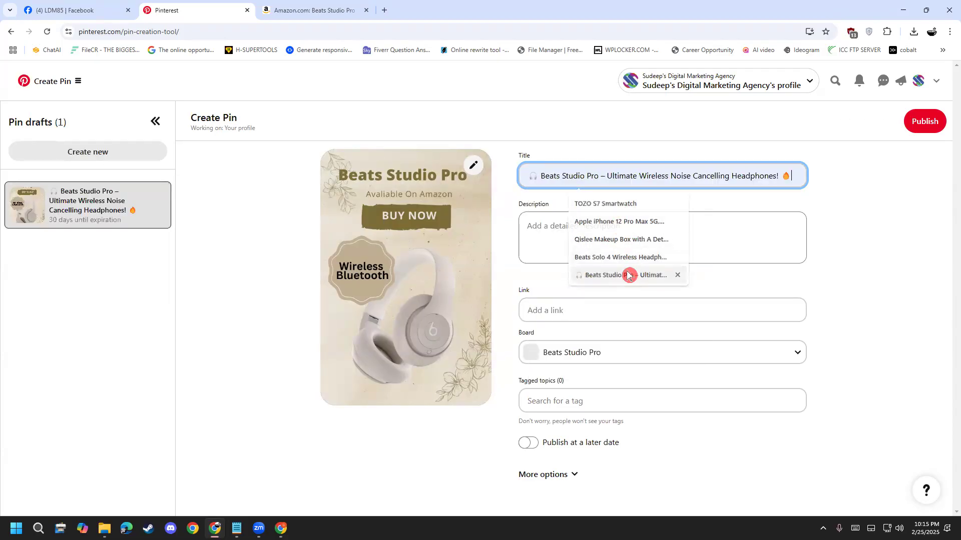
- Fill the 3.jpg pin's description with the copied "Immerse yourself in rich, powerful sound" text and its hashtags
click(600, 250)
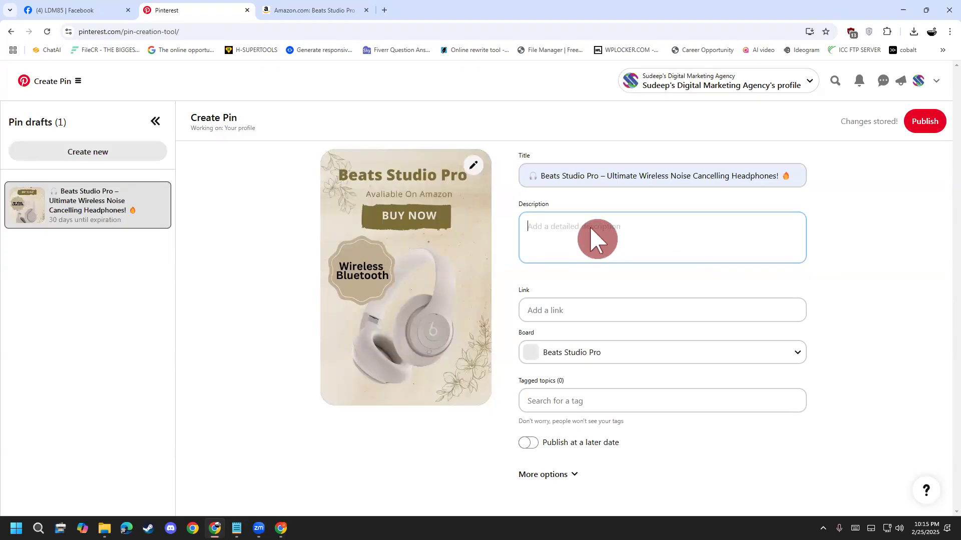
key(super+v)
key(Escape)
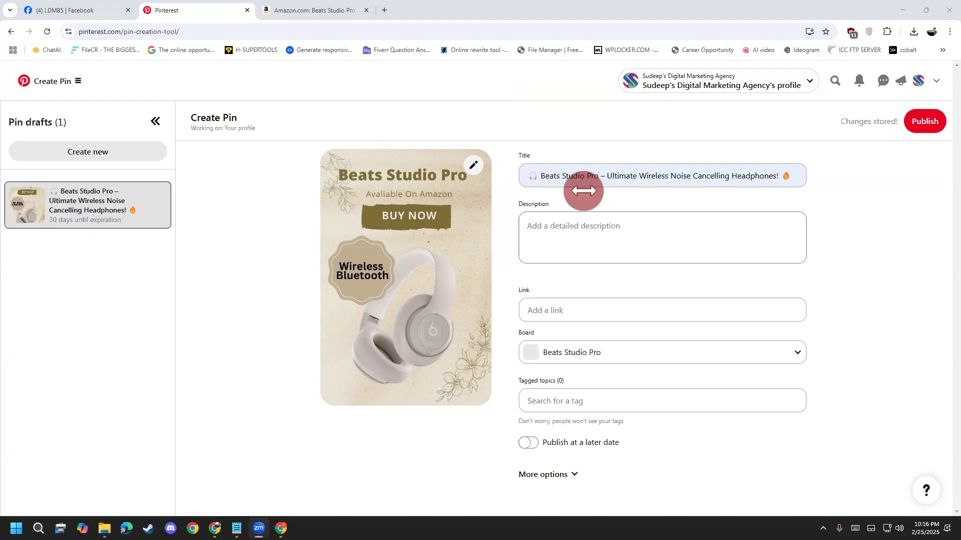
click(609, 239)
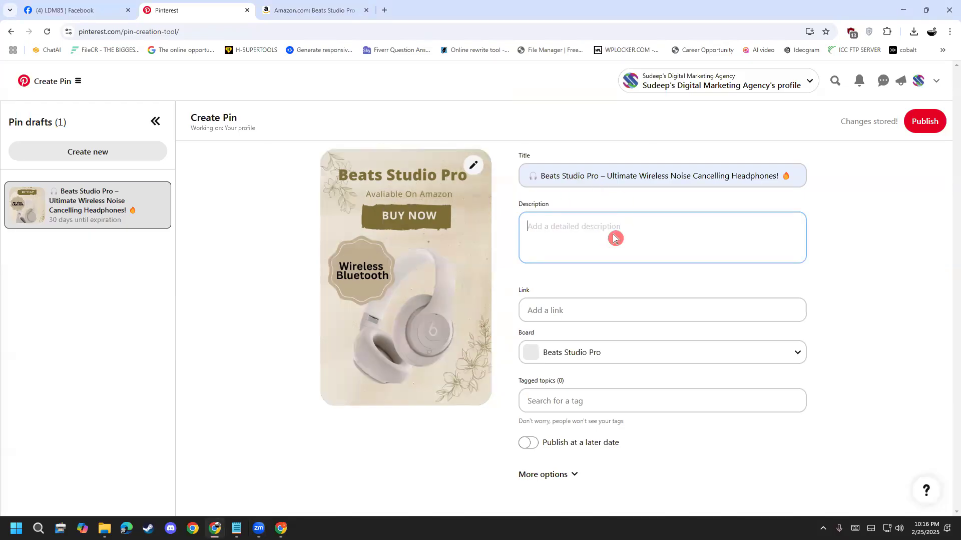
key(super+v)
scroll(616, 354, down, 1)
click(576, 350)
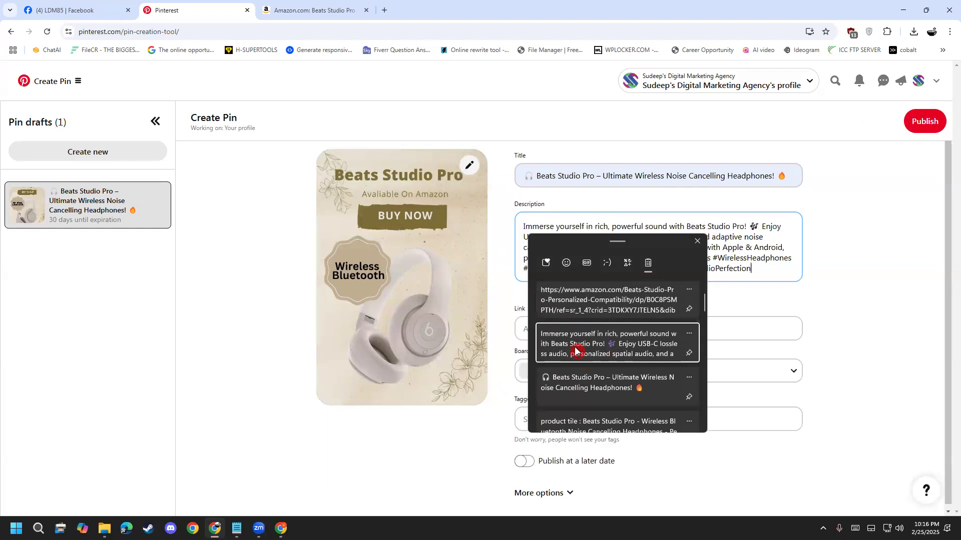
- Paste the copied Amazon Beats Studio Pro product address as the 3.jpg pin's link
click(557, 316)
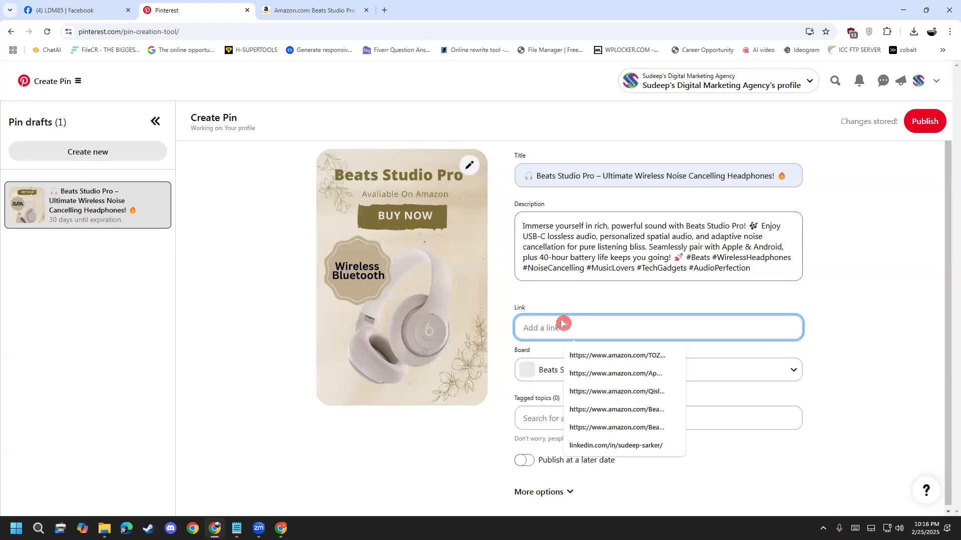
key(super+v)
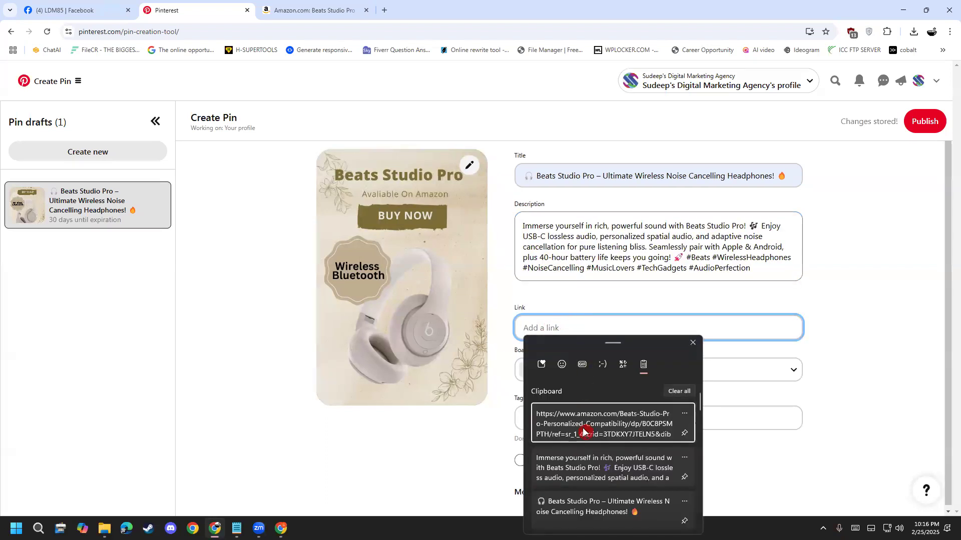
click(583, 431)
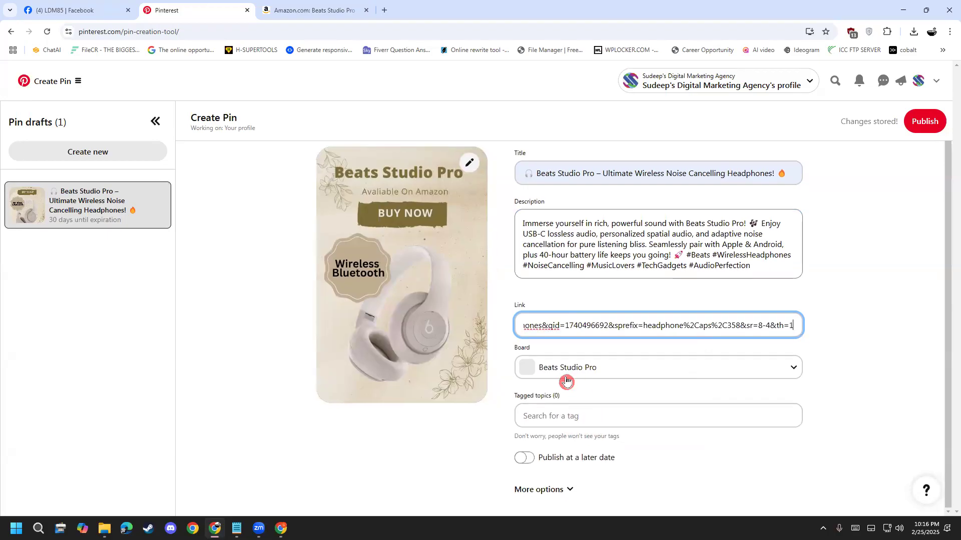
click(567, 421)
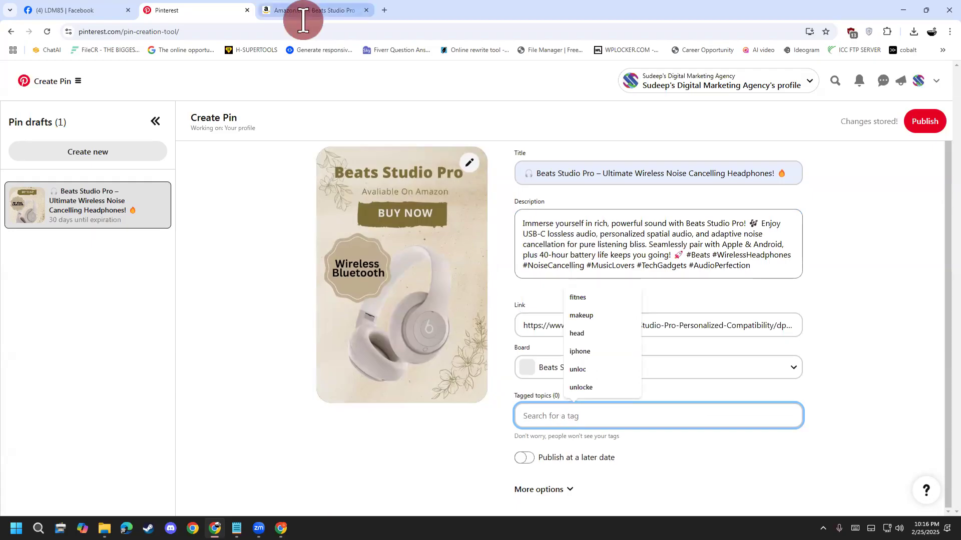
click(235, 331)
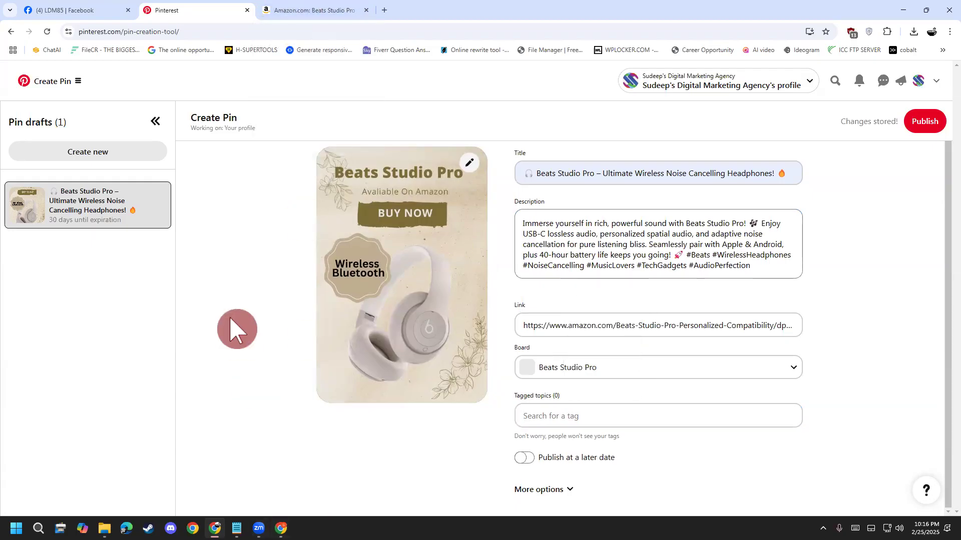
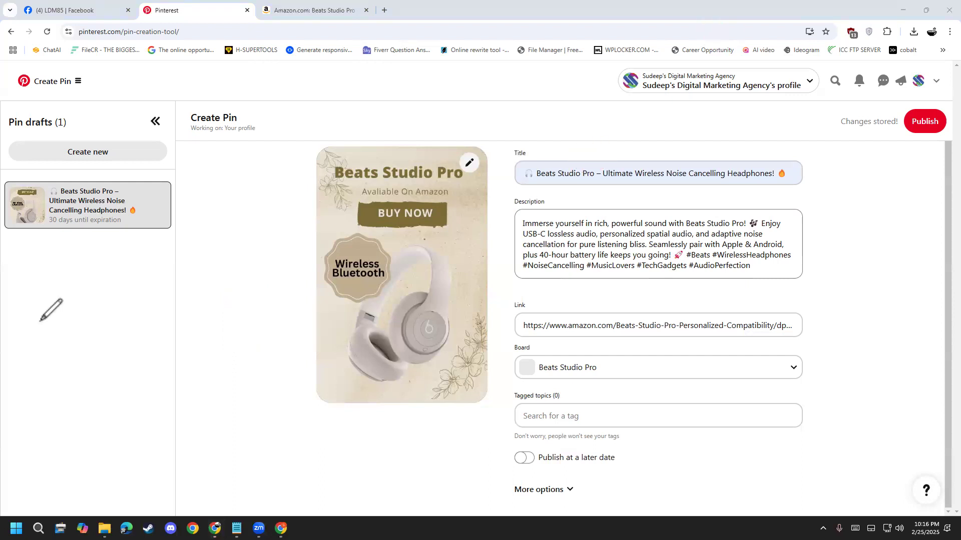
mouse_move(40, 320)
mouse_down()
mouse_move(60, 364)
mouse_move(50, 316)
mouse_move(54, 341)
mouse_move(119, 319)
mouse_move(149, 371)
mouse_up()
mouse_move(123, 299)
mouse_down()
mouse_move(178, 357)
mouse_move(189, 338)
mouse_move(192, 265)
mouse_move(239, 327)
mouse_move(246, 300)
mouse_move(289, 274)
mouse_move(319, 231)
mouse_move(308, 295)
mouse_up()
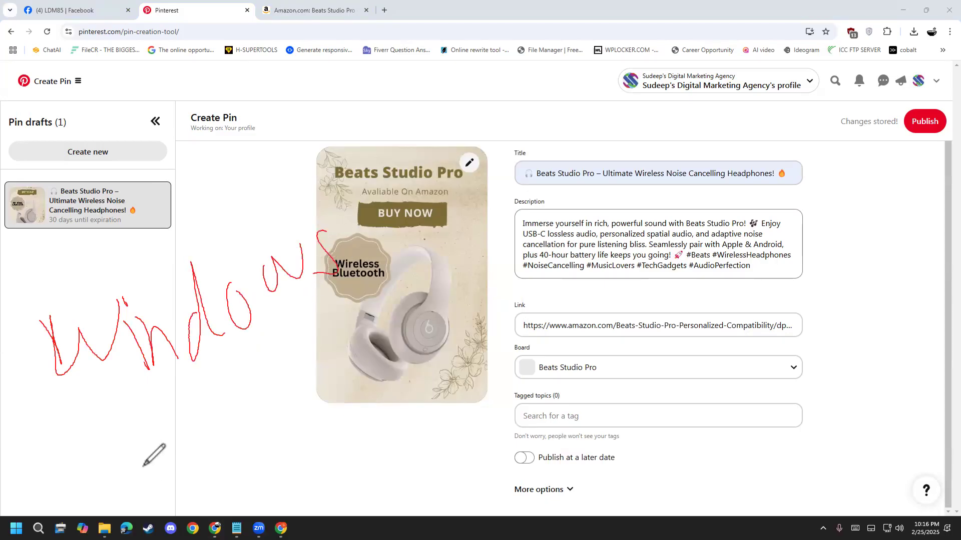
mouse_move(104, 433)
mouse_down()
mouse_move(179, 404)
mouse_move(161, 473)
mouse_up()
drag(186, 396, 230, 356)
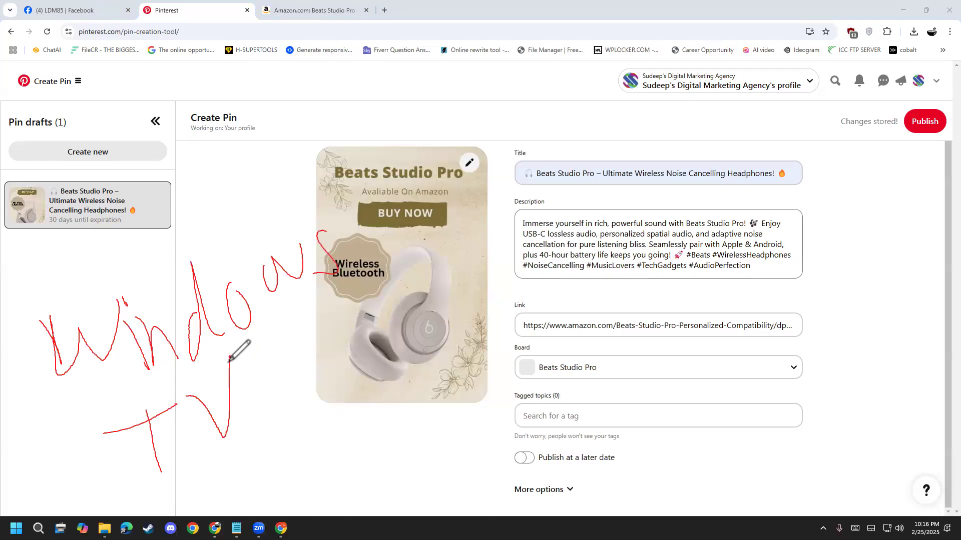
mouse_move(291, 452)
mouse_down()
mouse_move(287, 496)
mouse_move(297, 468)
mouse_move(310, 494)
mouse_move(338, 483)
mouse_up()
click(326, 447)
click(343, 437)
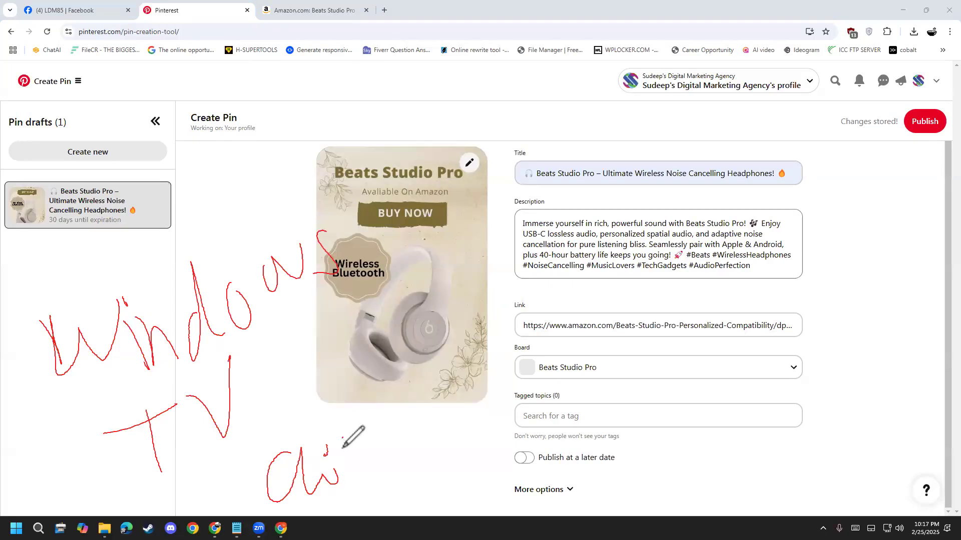
drag(345, 441, 362, 459)
mouse_move(380, 410)
mouse_down()
mouse_move(392, 444)
mouse_move(452, 435)
mouse_move(475, 418)
mouse_move(486, 370)
mouse_move(501, 421)
mouse_move(493, 411)
mouse_move(475, 431)
mouse_move(508, 419)
mouse_up()
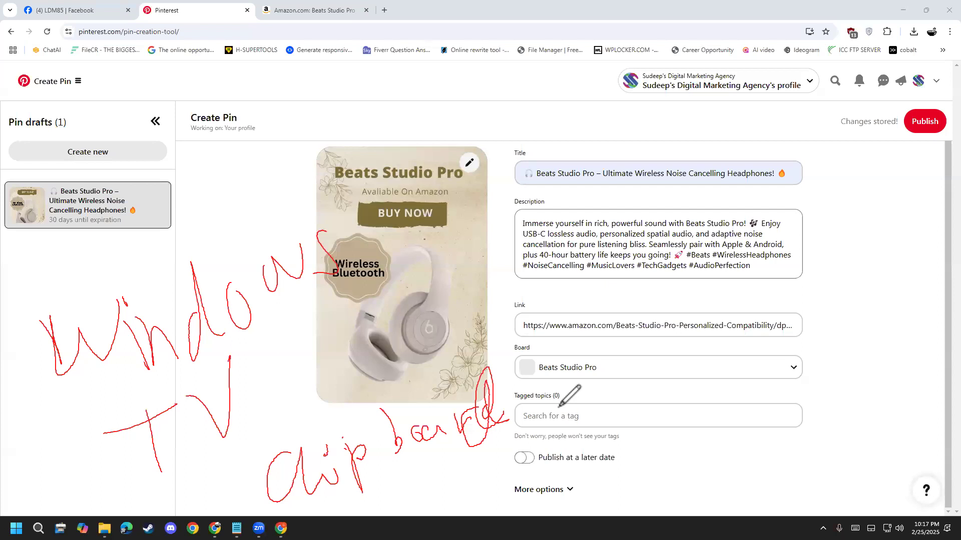
click(119, 439)
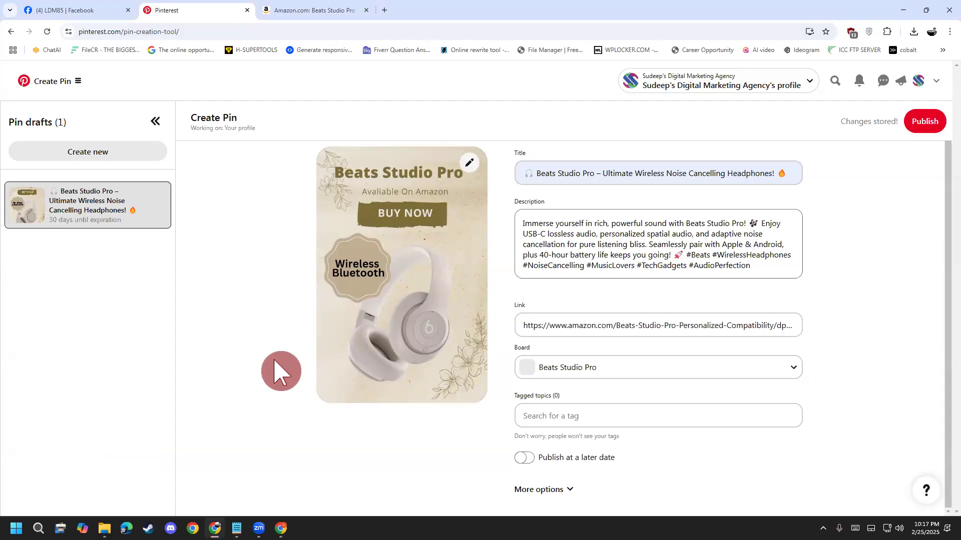
- Review the recently copied link, description and title entries in the Windows clipboard history
key(super+v)
key(Down)
key(Down)
key(Down)
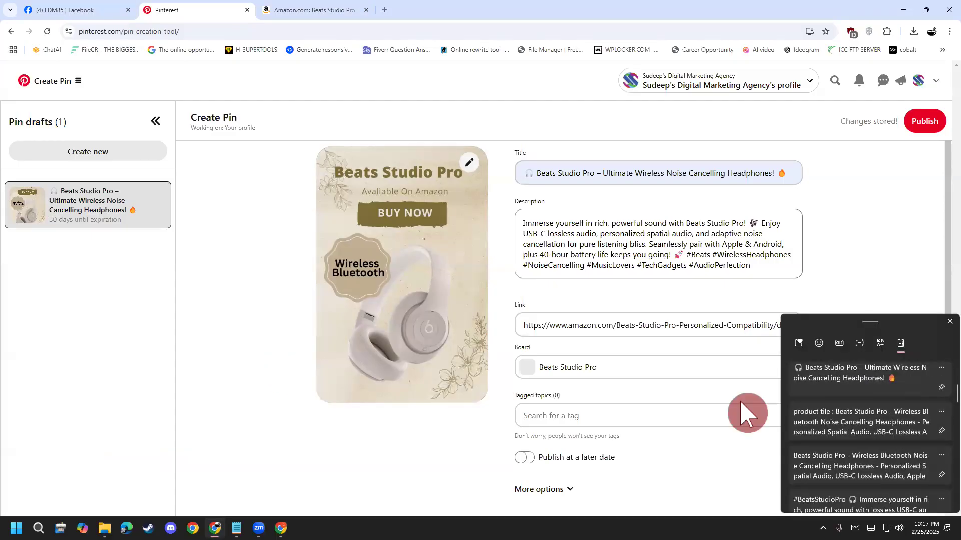
scroll(889, 476, up, 5)
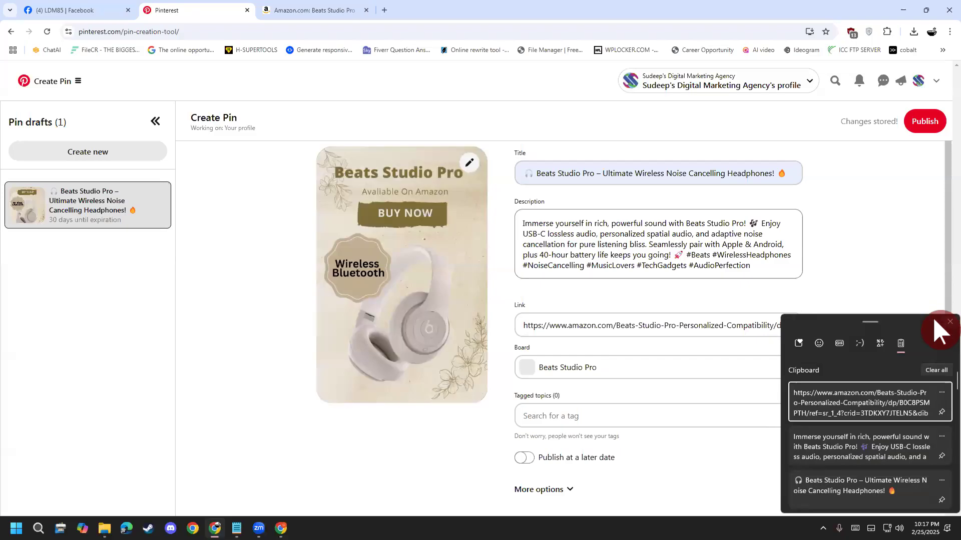
click(948, 322)
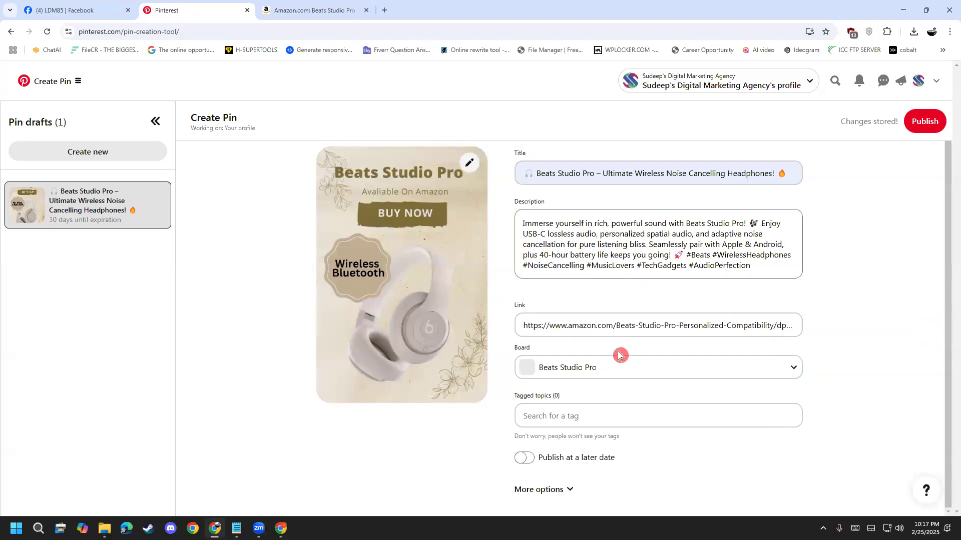
click(599, 404)
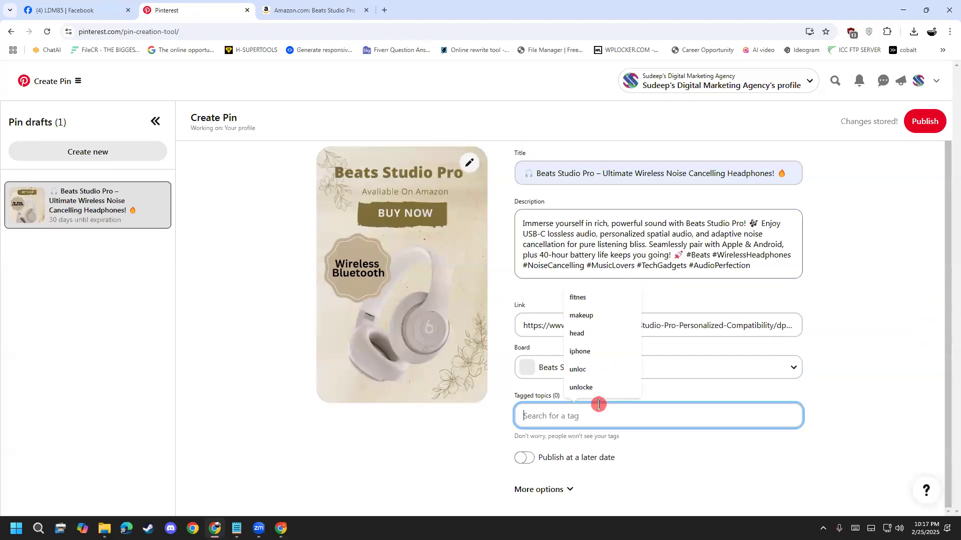
click(606, 107)
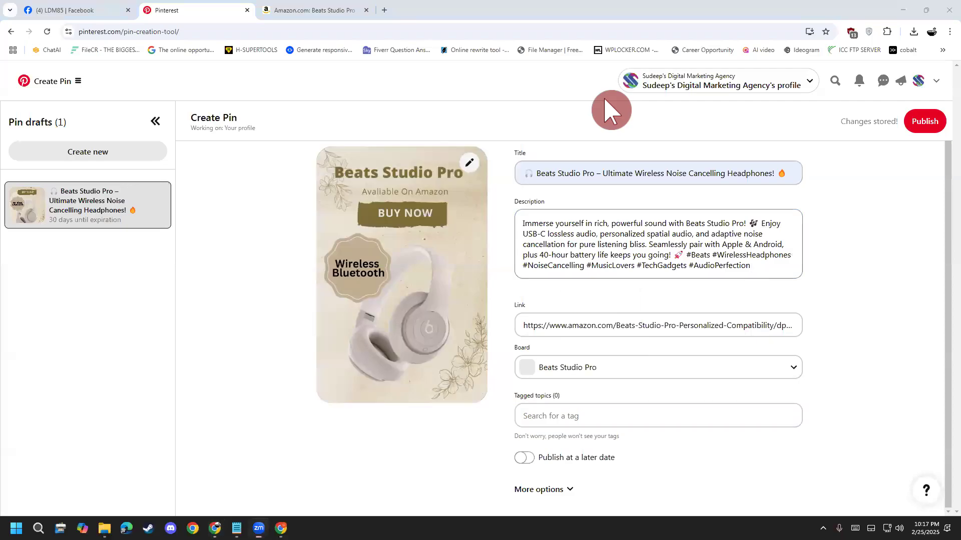
click(583, 420)
text(g)
key(ctrl+a)
text(head)
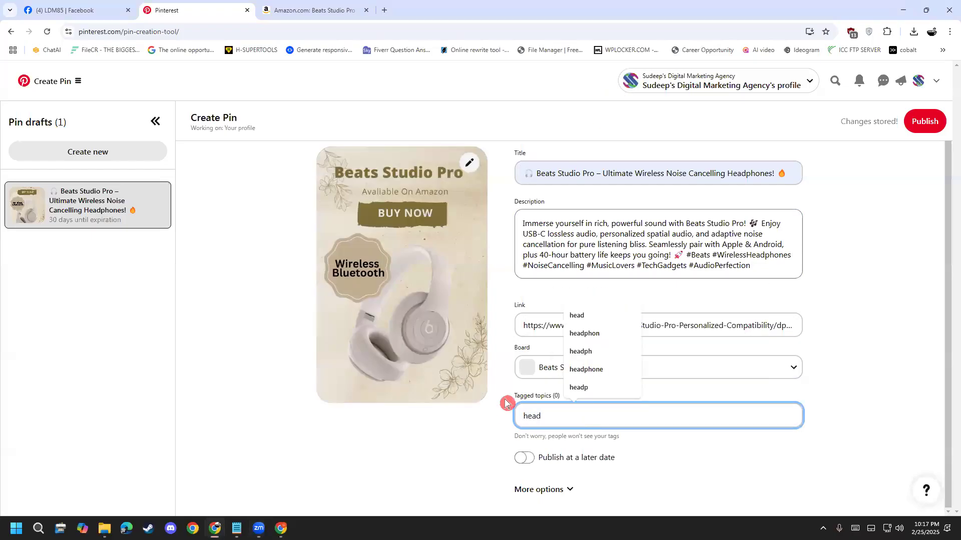
click(581, 335)
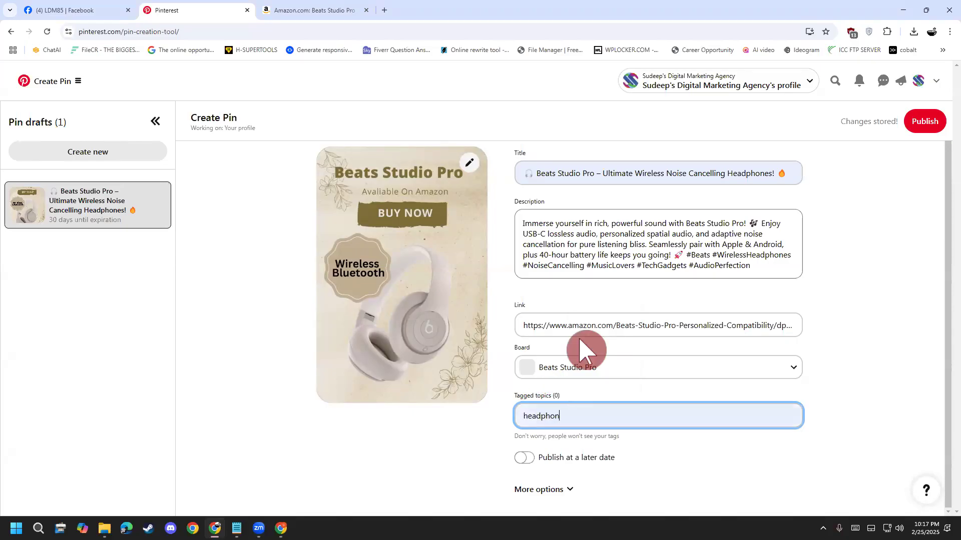
click(575, 422)
key(ctrl+a)
key(BackSpace)
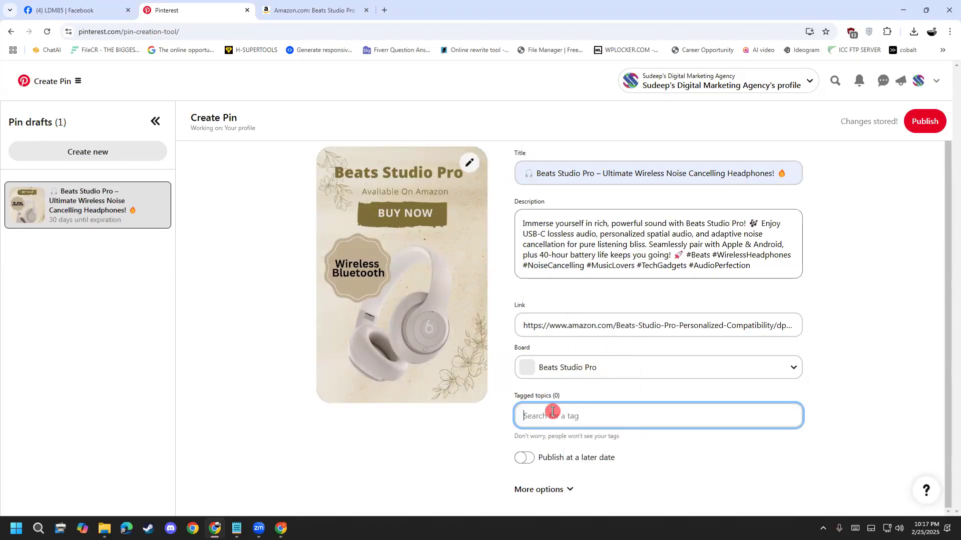
text(head)
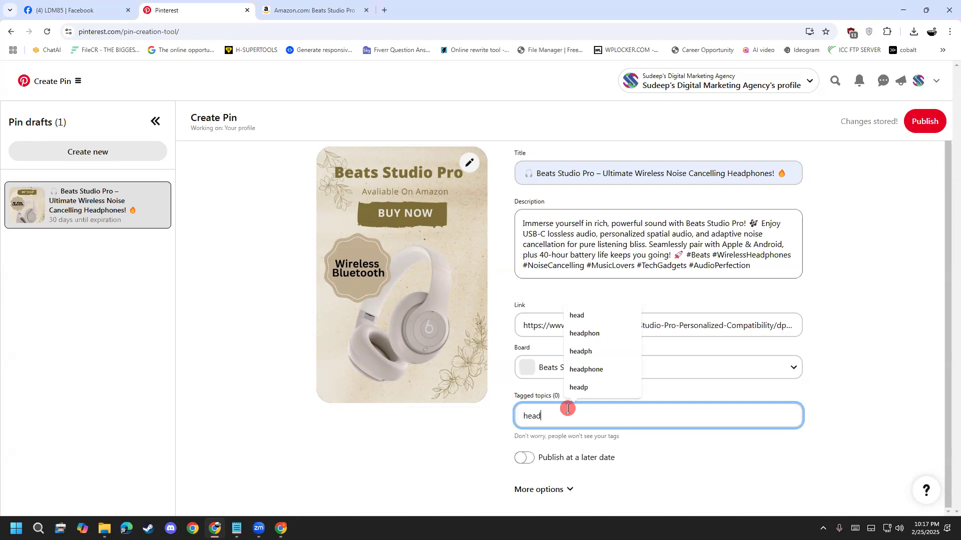
text(phone)
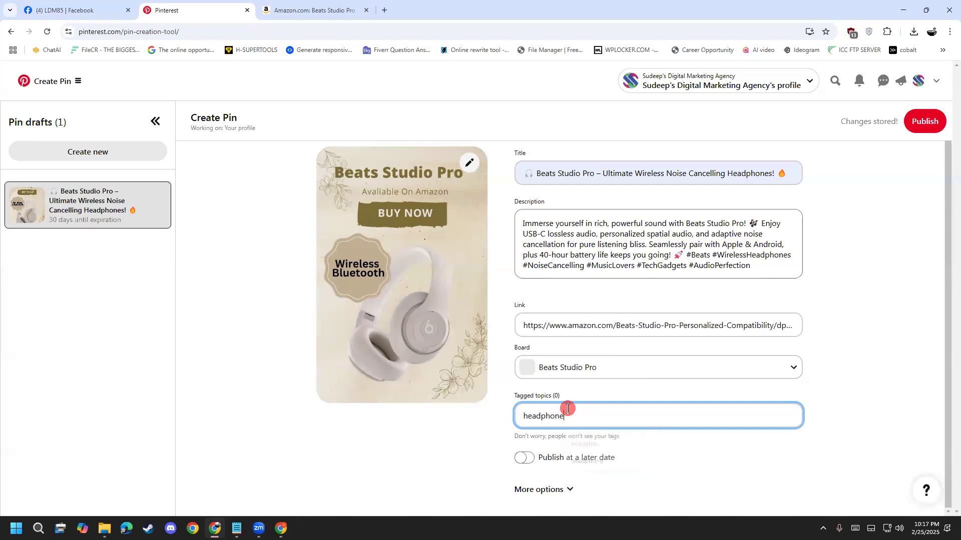
key(ctrl+a)
key(BackSpace)
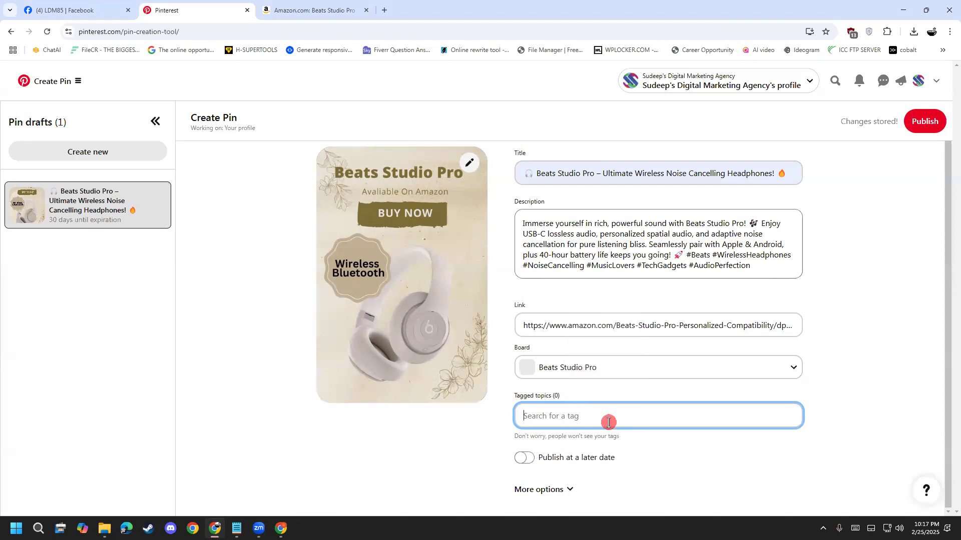
text(headpho)
key(BackSpace)
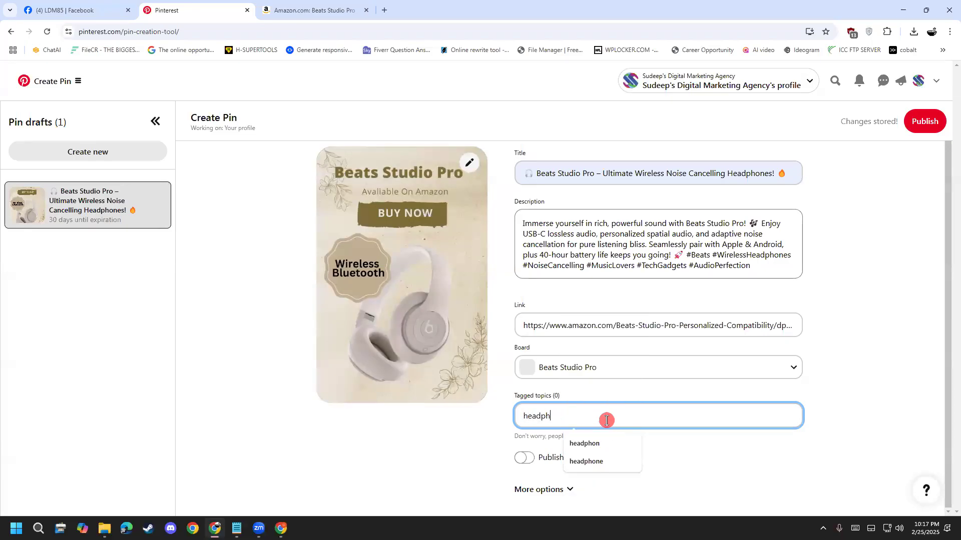
key(BackSpace)
key(BackSpace)
click(576, 333)
key(ctrl+a)
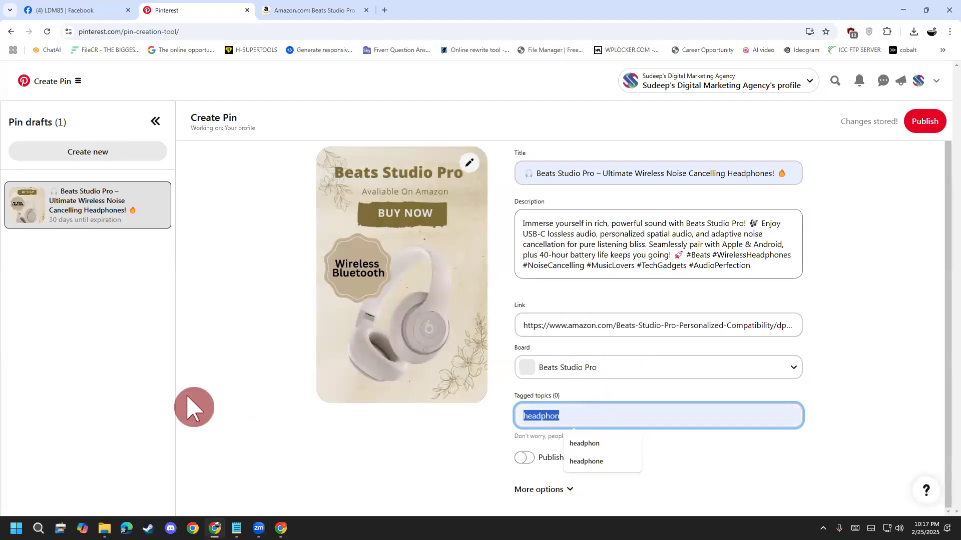
key(BackSpace)
- Tag the 3.jpg pin with the Headphones topic and publish it
click(524, 425)
text(he)
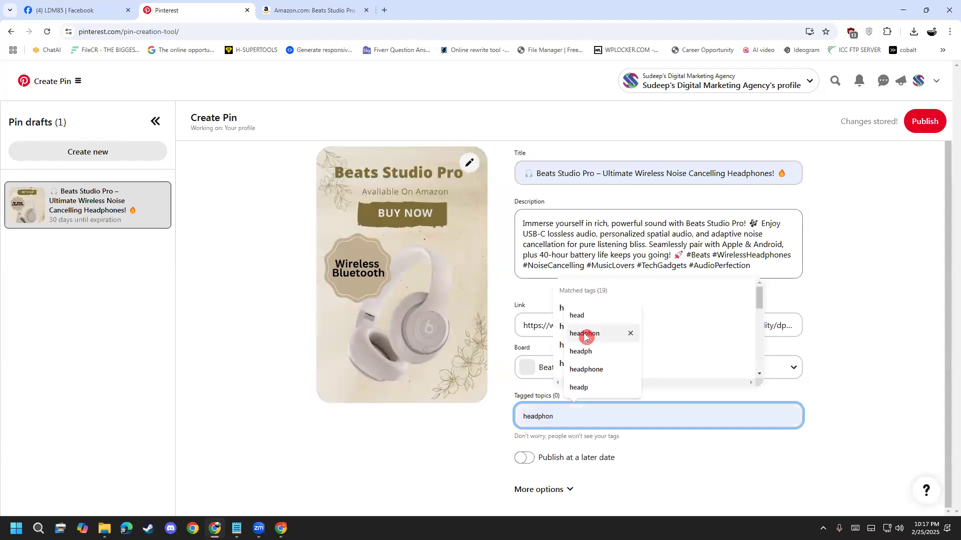
text(ad)
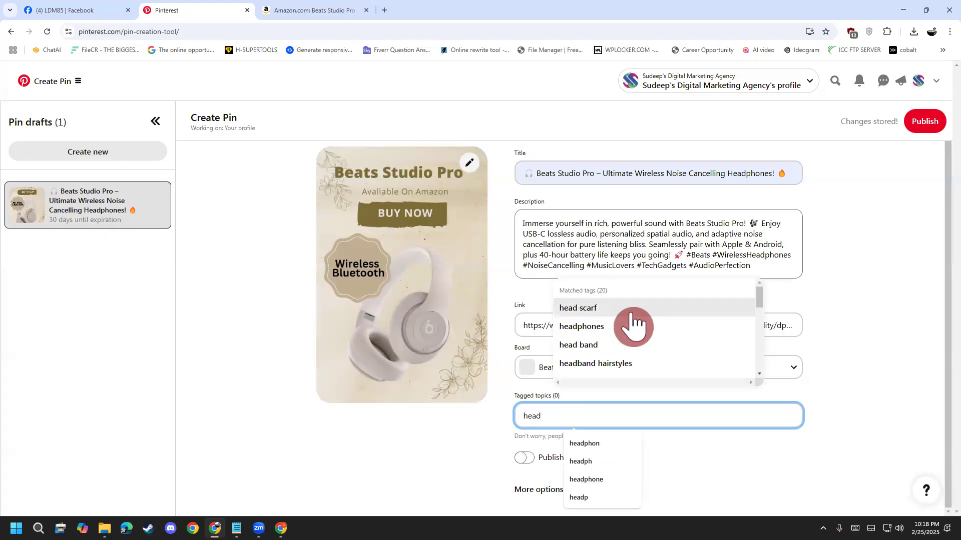
click(623, 330)
scroll(479, 424, down, 1)
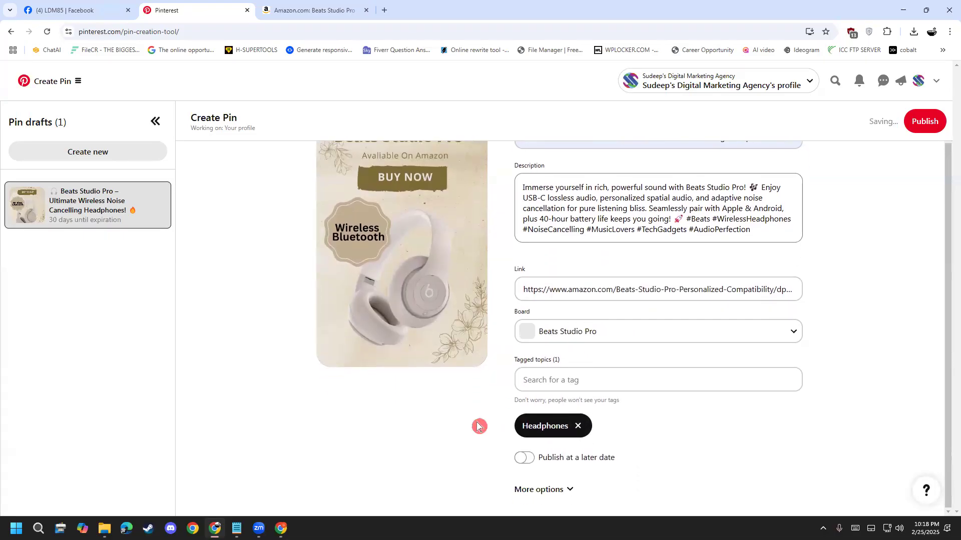
click(925, 122)
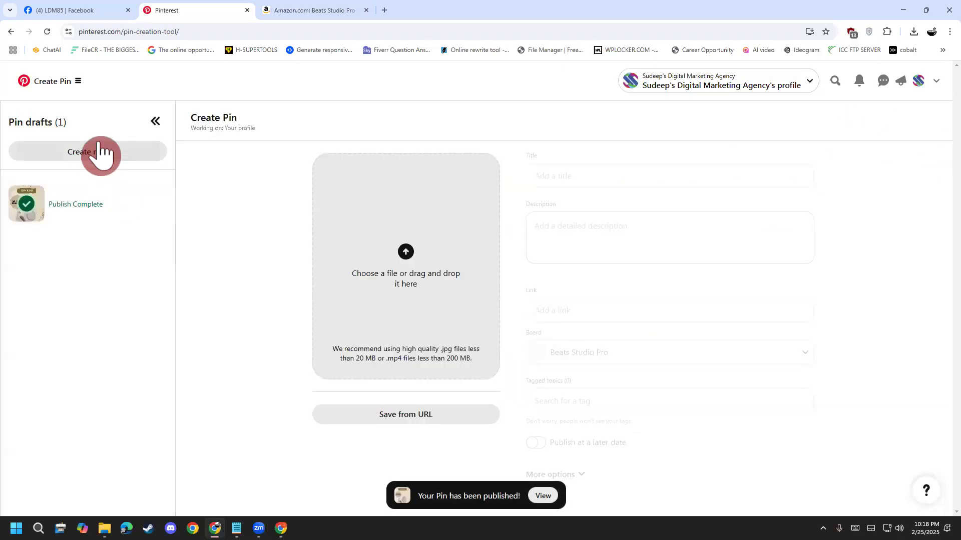
- Browse the Downloads, Videos and Documents folders while choosing an image for a new pin, without picking a file
click(340, 195)
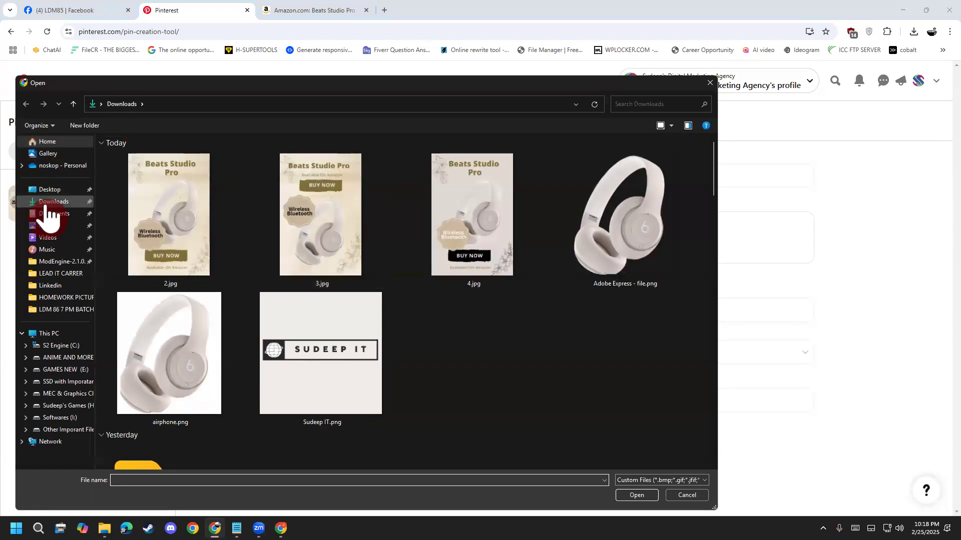
click(46, 205)
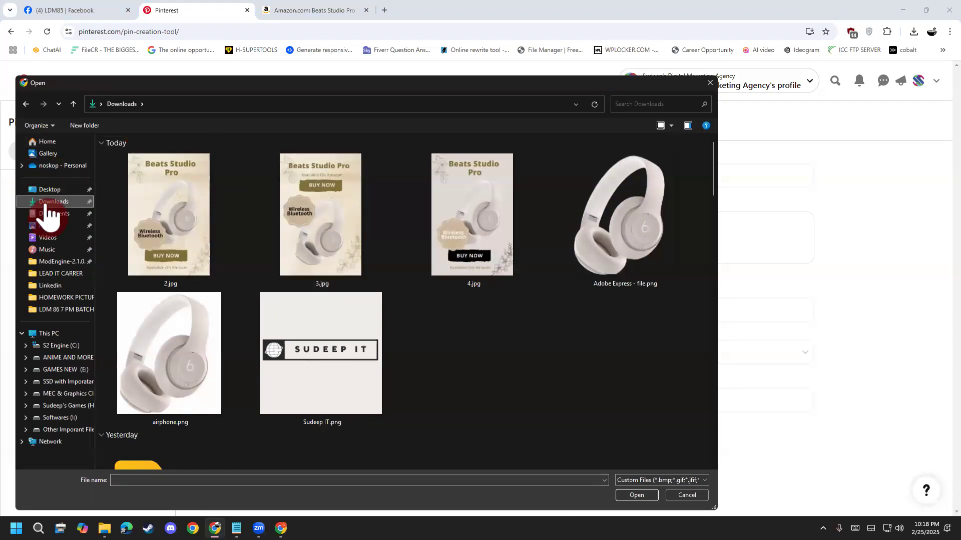
click(64, 239)
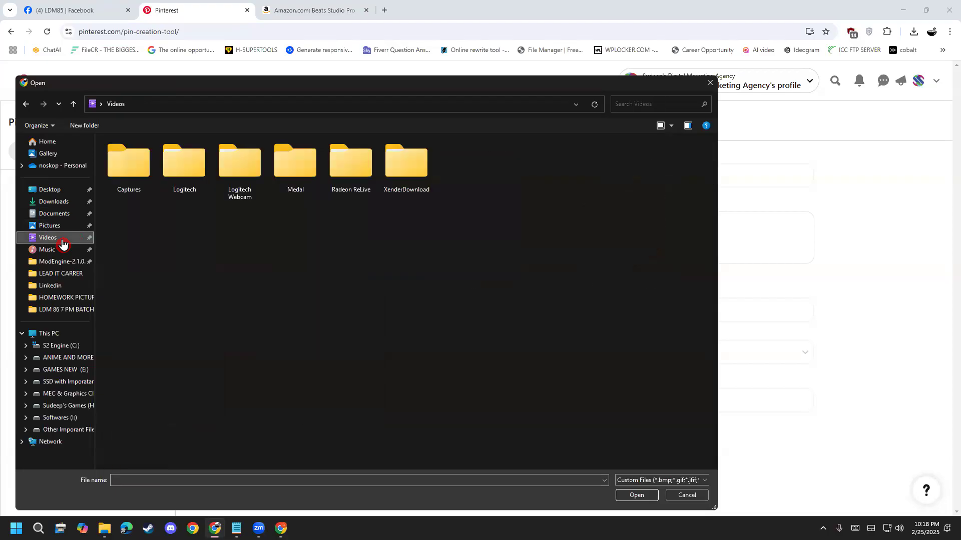
click(54, 189)
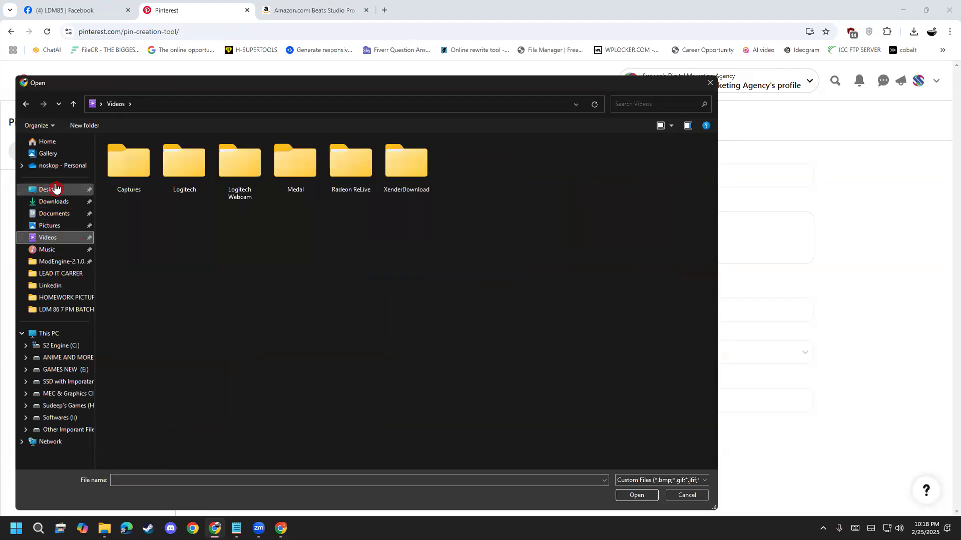
click(65, 214)
click(63, 206)
click(62, 214)
click(55, 202)
scroll(294, 337, down, 6)
scroll(295, 340, up, 5)
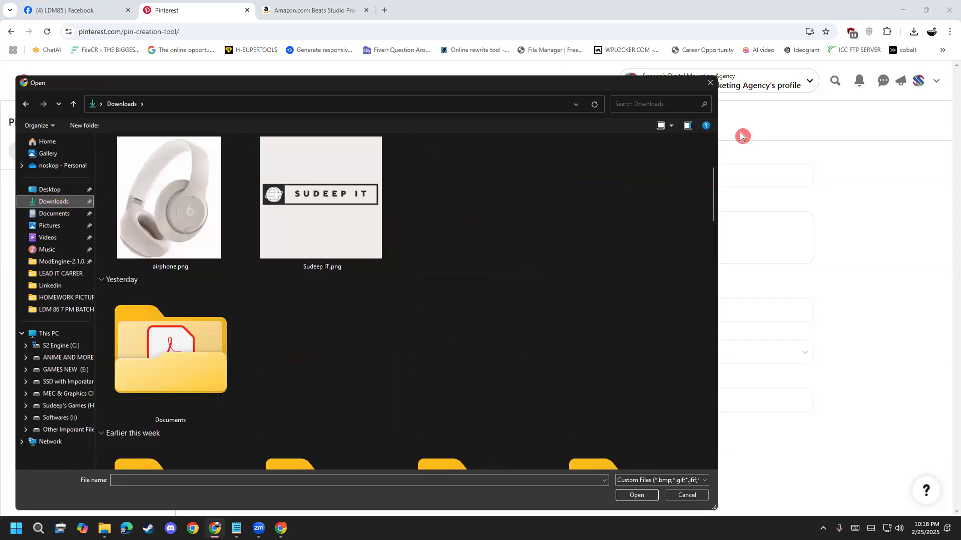
click(711, 84)
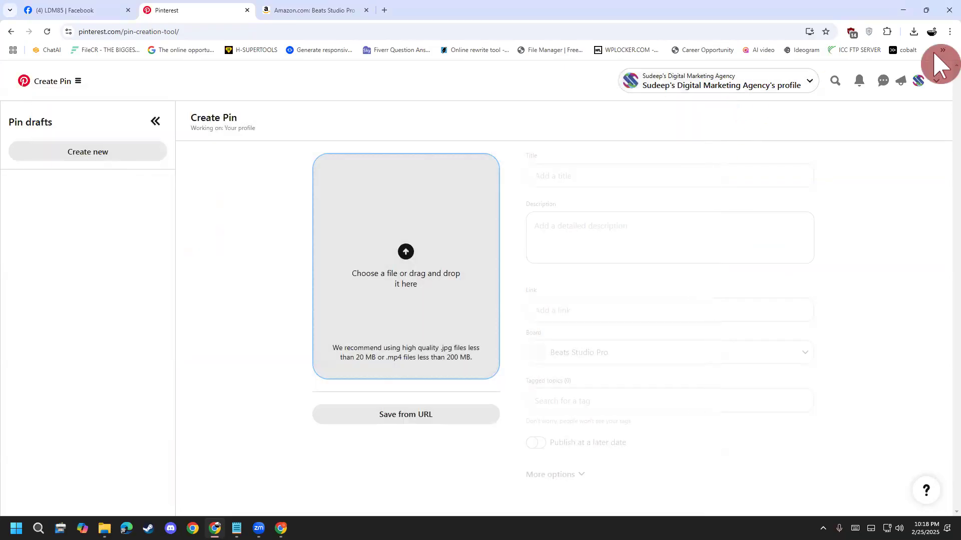
- Look through the browser's recent download history
click(914, 32)
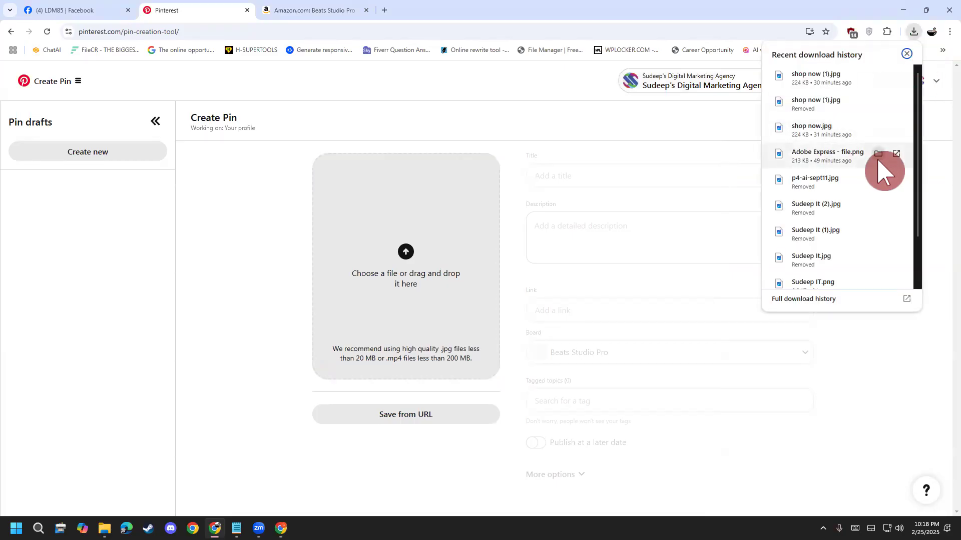
scroll(873, 195, down, 2)
click(869, 226)
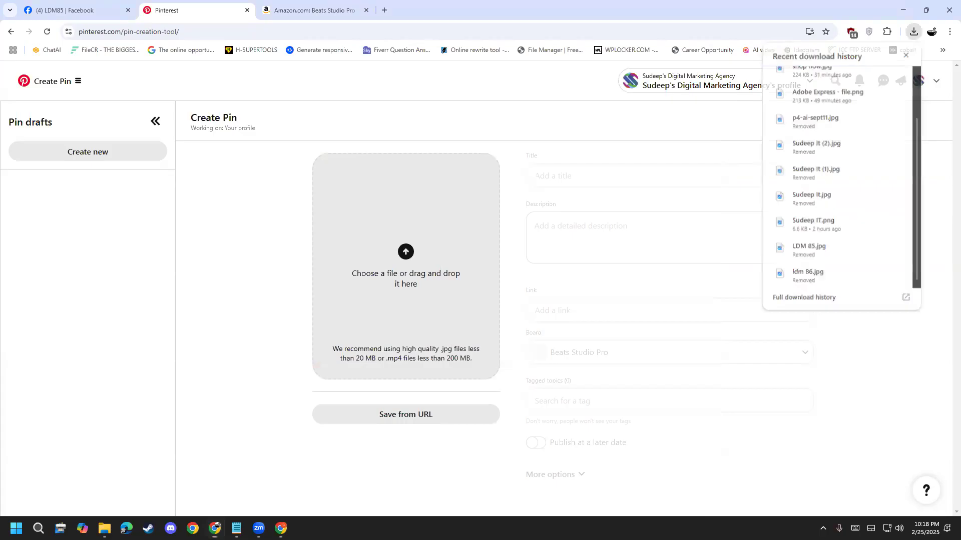
- Switch to Internet Download Manager to look over its list of downloaded files, and close it
click(823, 529)
click(843, 478)
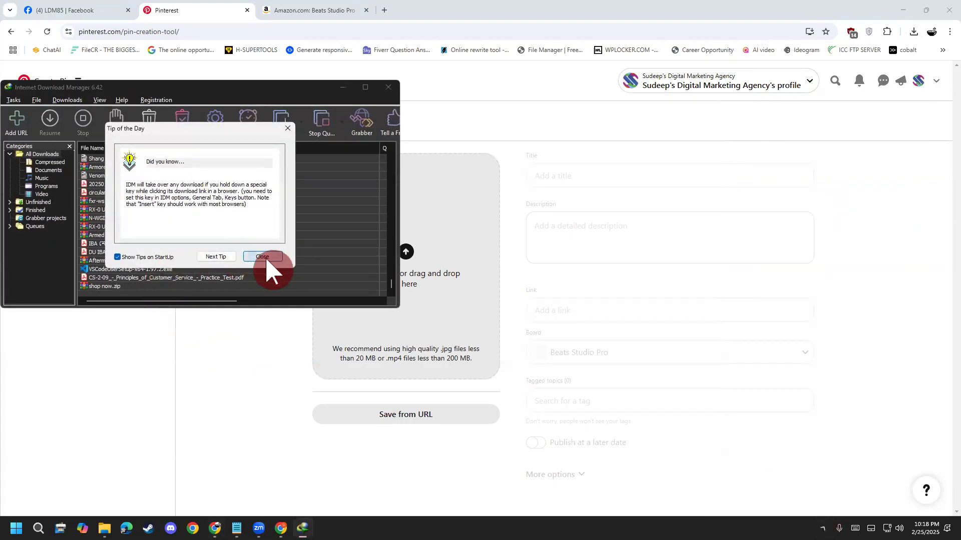
click(262, 257)
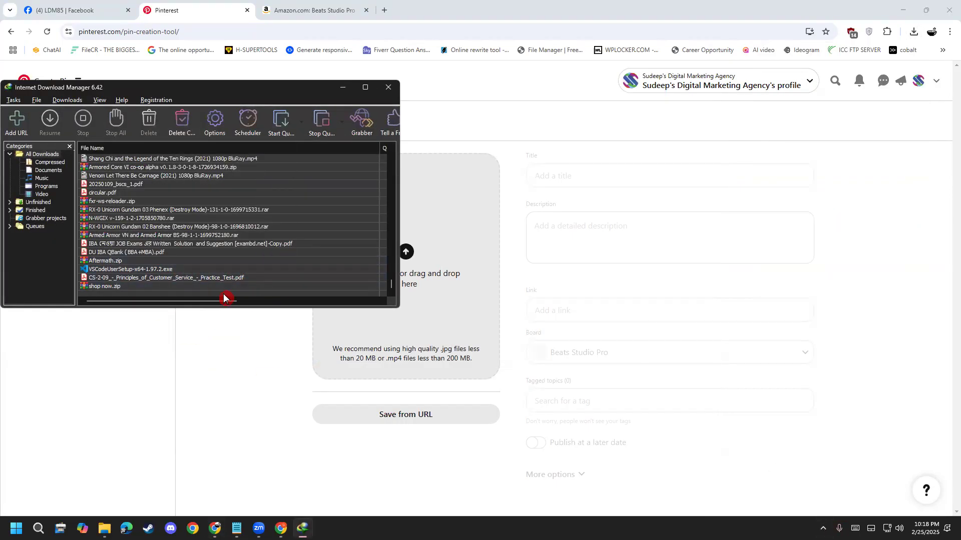
click(208, 271)
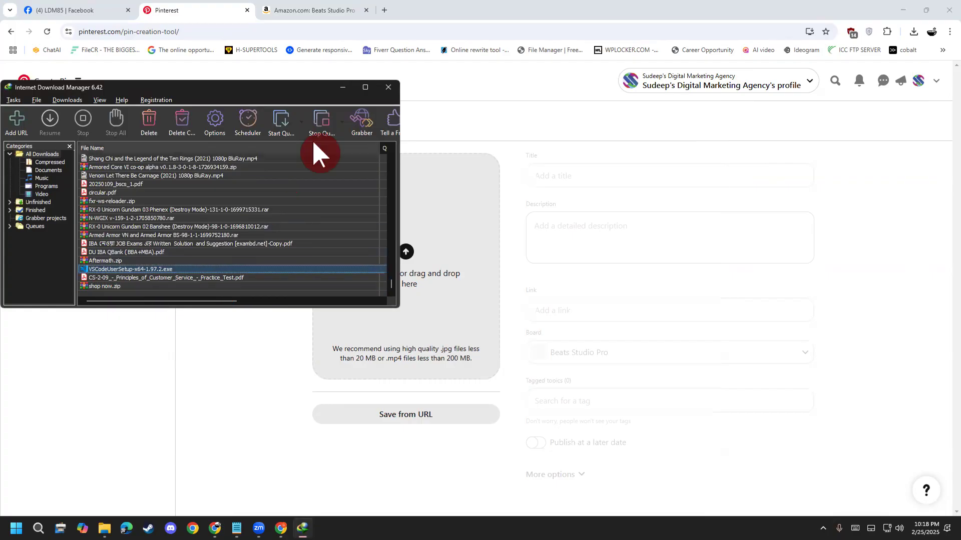
click(388, 89)
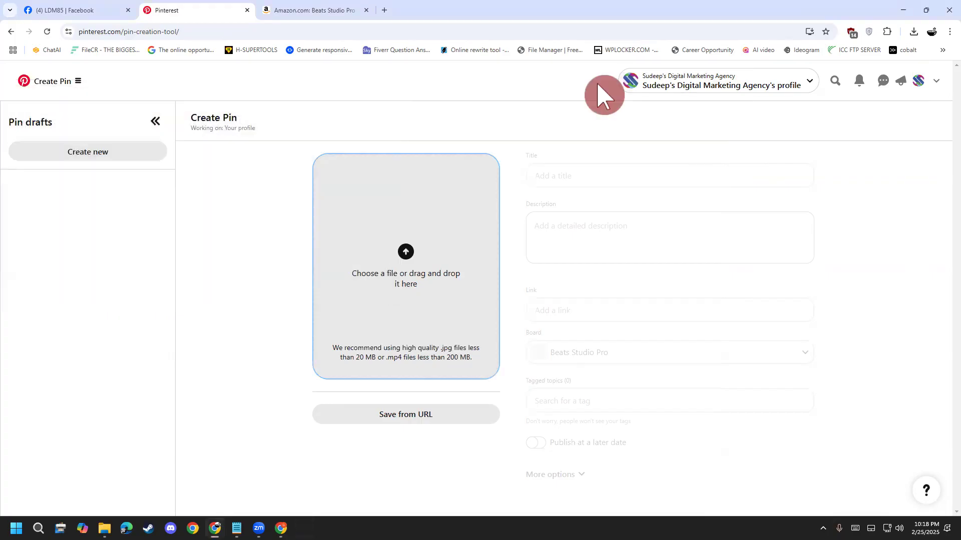
- Check the browser's recent downloads again for the pin file
click(913, 32)
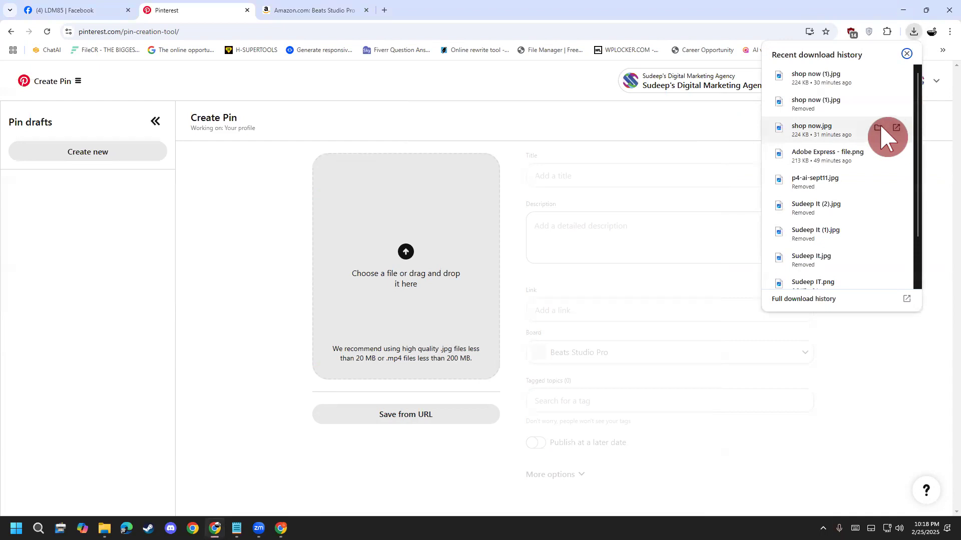
scroll(884, 137, down, 2)
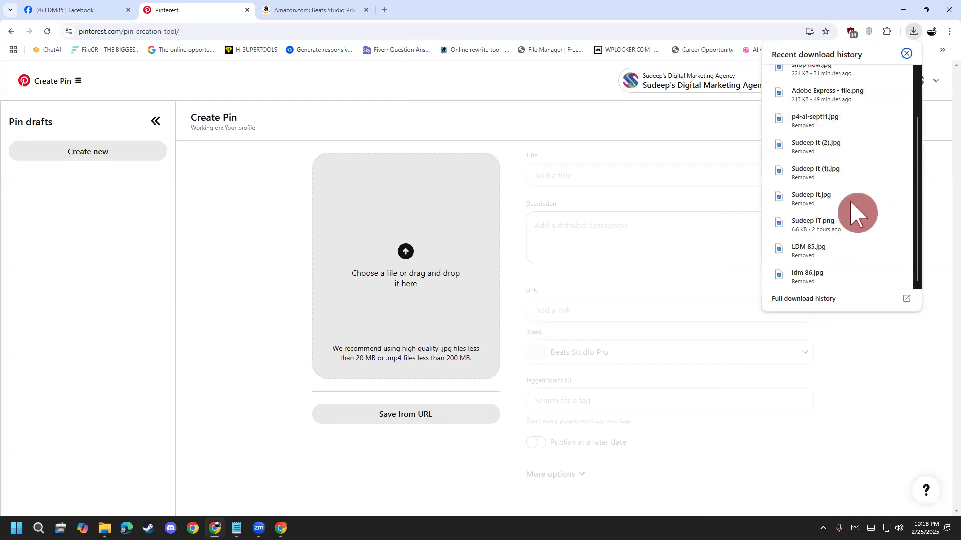
click(857, 213)
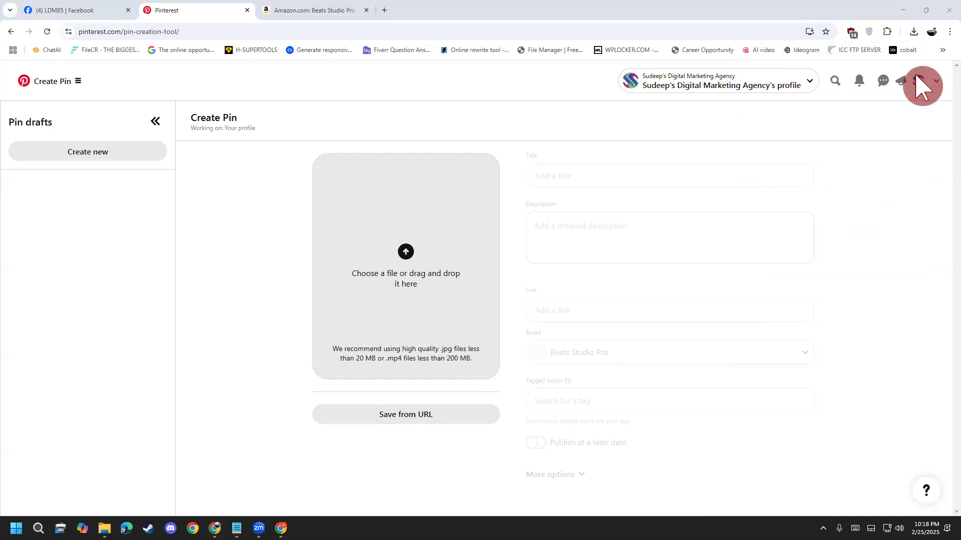
click(914, 31)
scroll(886, 220, down, 3)
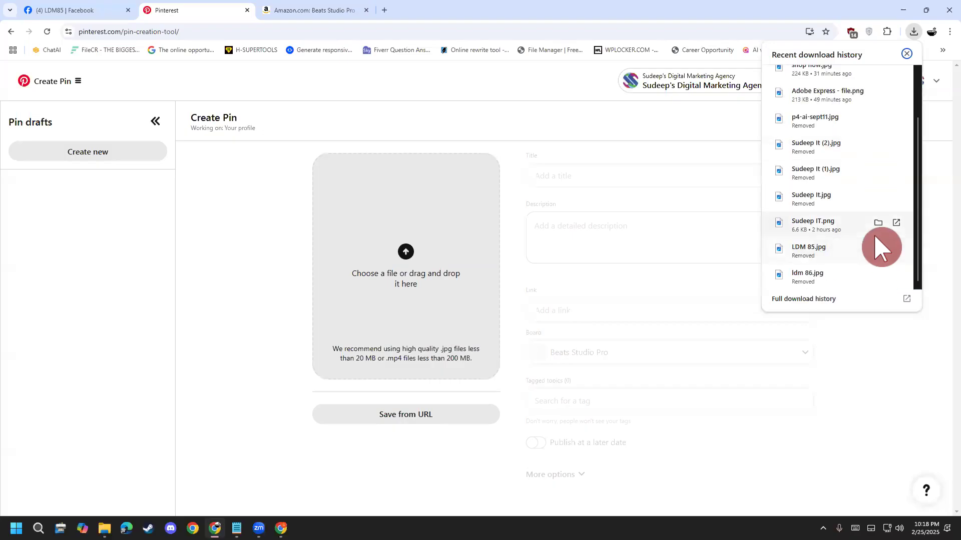
- Go to canva.com in a new browser tab and open the recent "shop now" Pinterest Pin design
click(384, 10)
text(canva.com)
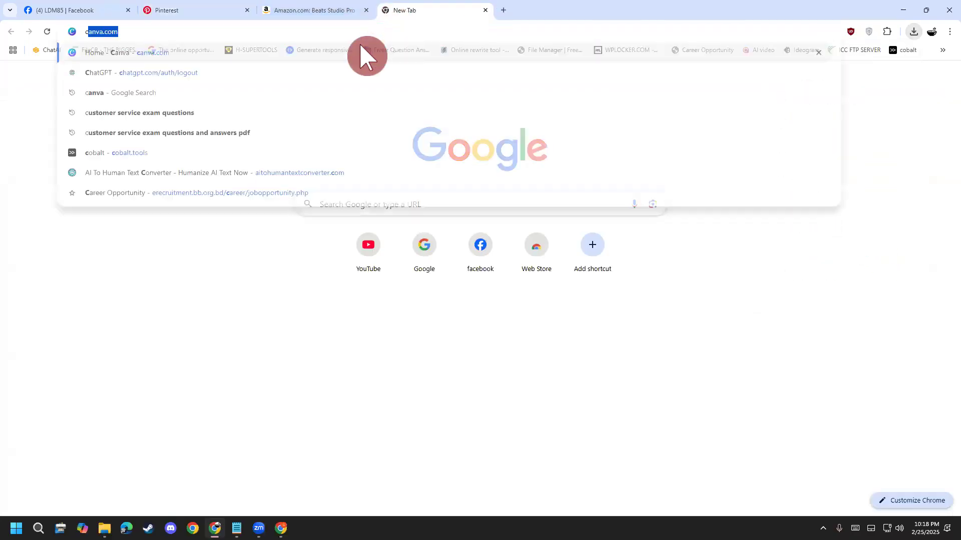
click(319, 56)
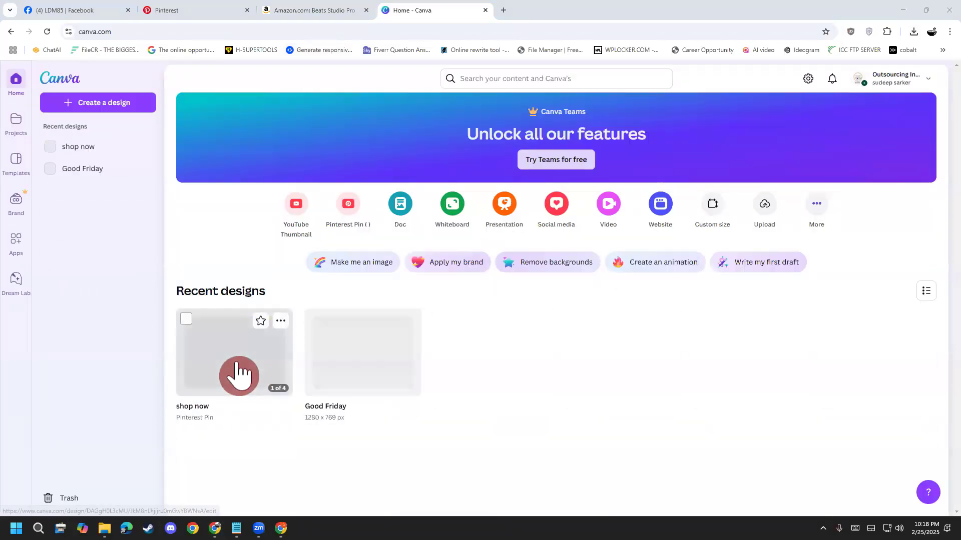
click(260, 363)
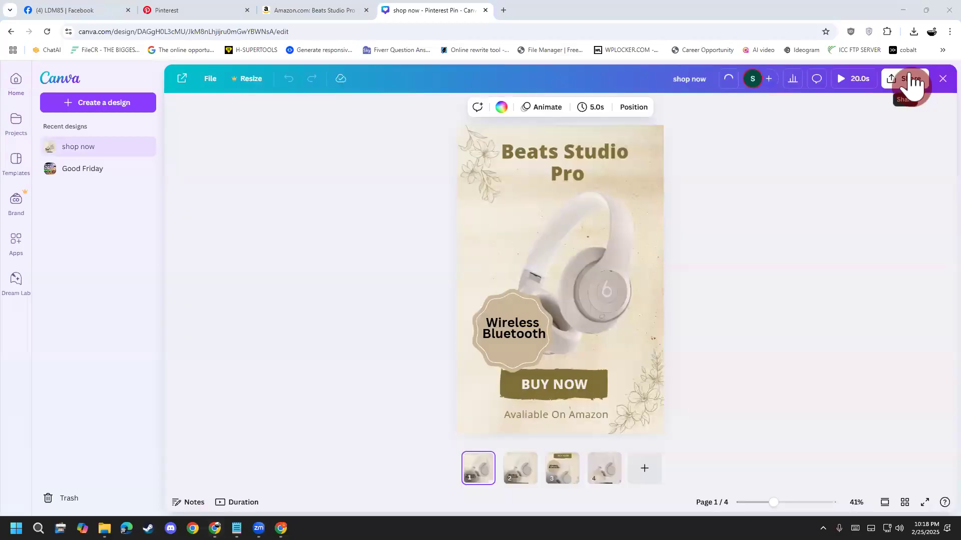
- Download only Page 1 of the shop now design as an MP4 video
click(907, 79)
click(776, 279)
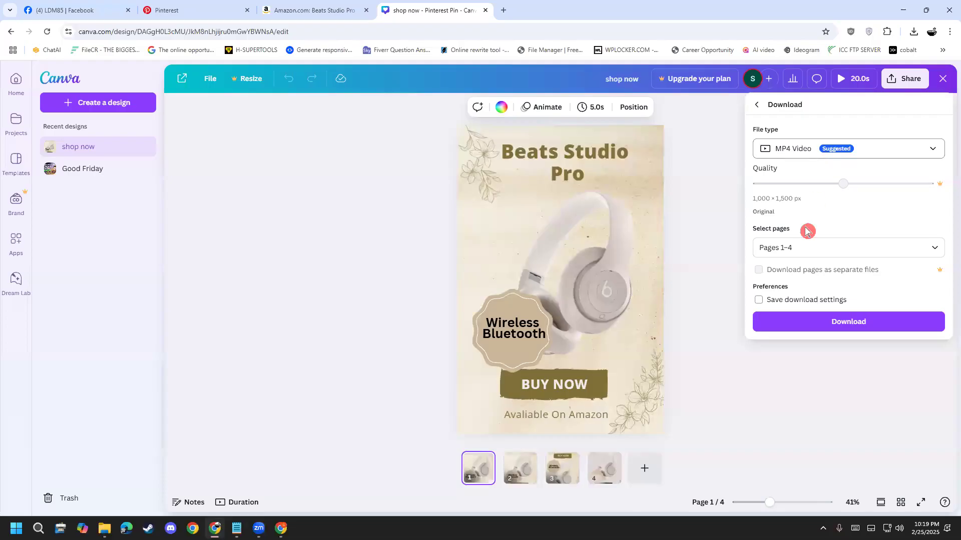
click(800, 247)
click(768, 317)
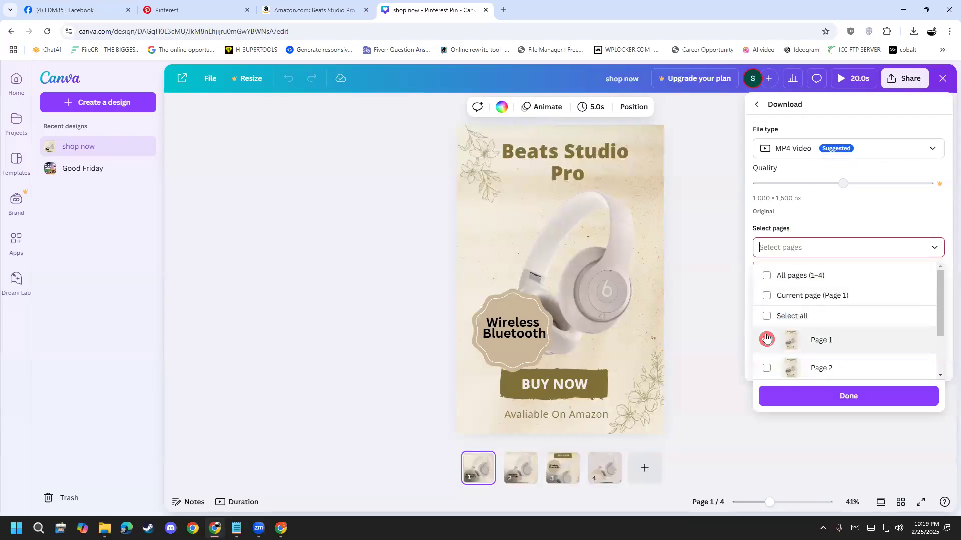
click(767, 339)
click(821, 396)
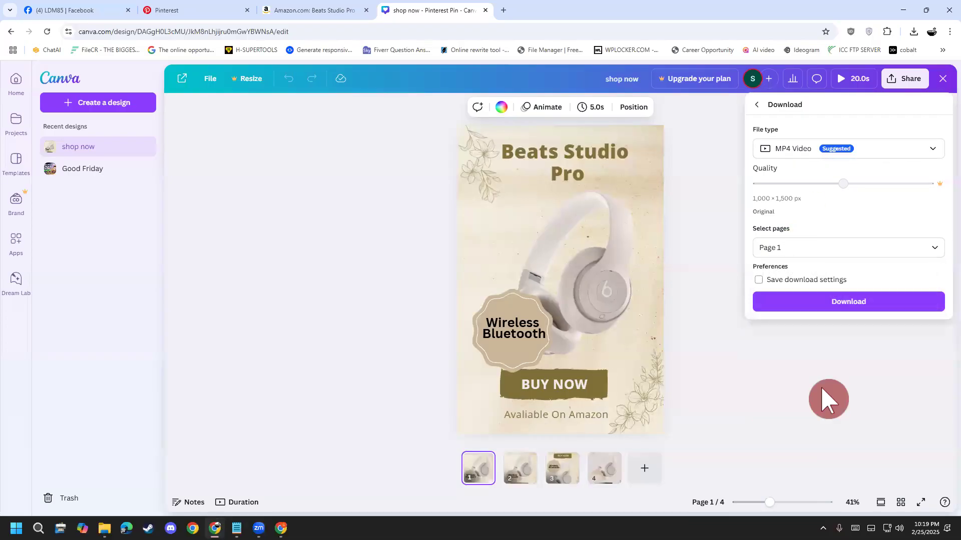
click(822, 302)
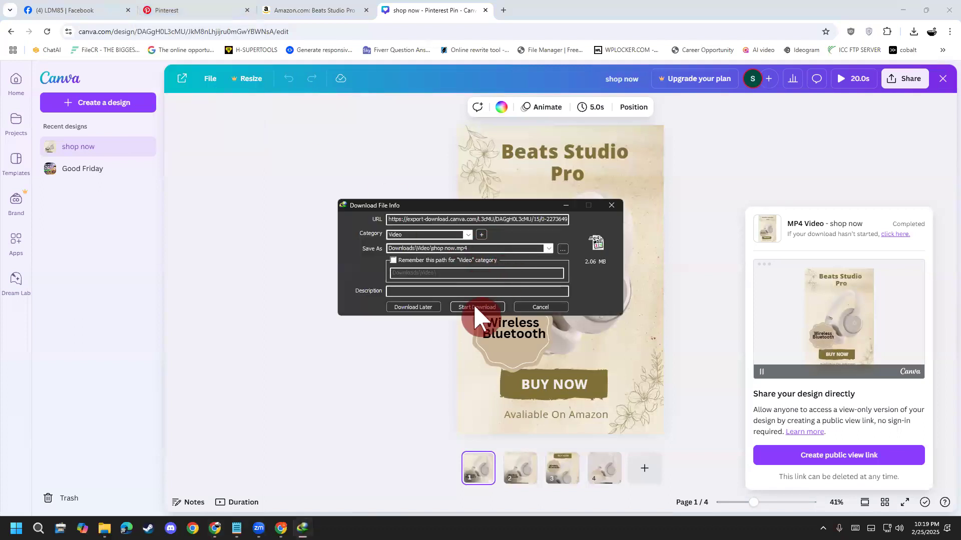
click(475, 307)
- Return to Pinterest, show the downloaded file's folder, and play shop now.mp4 to preview it before closing the player
click(215, 11)
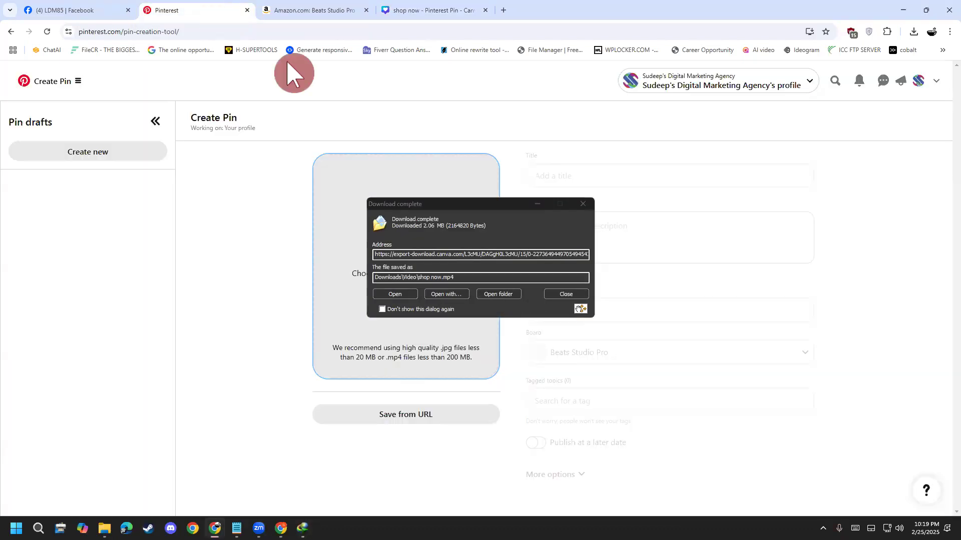
click(512, 299)
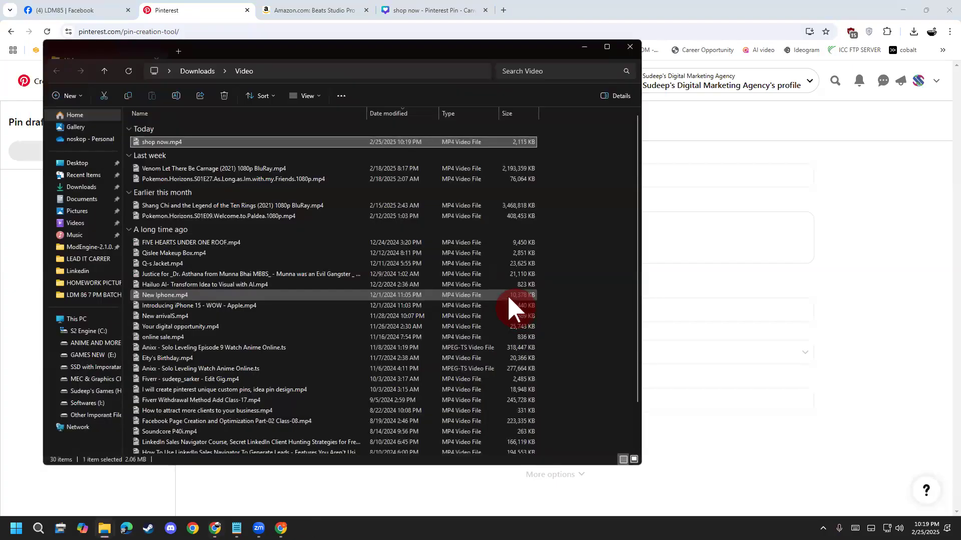
double_click(170, 142)
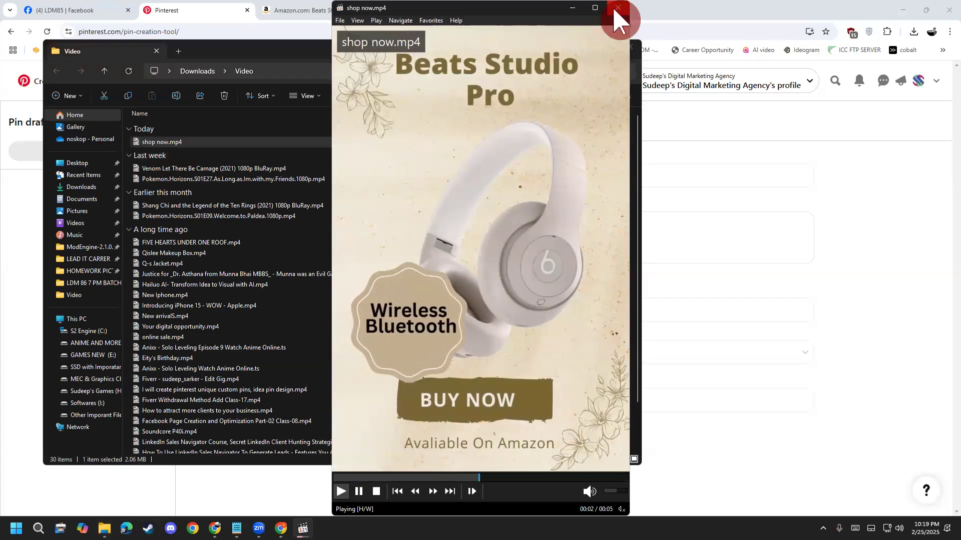
click(616, 9)
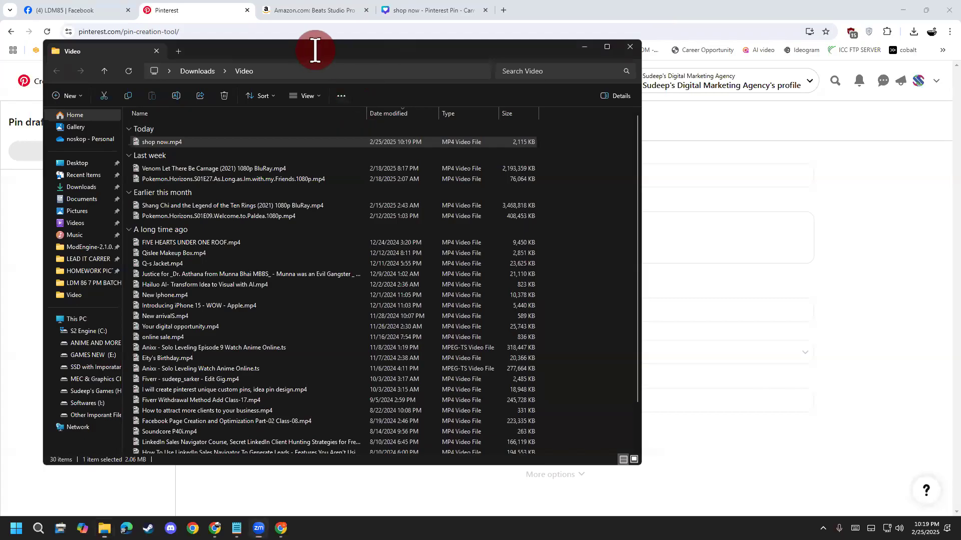
- Move the Video folder window aside and upload shop now.mp4 from the recent files to the new Pinterest pin
drag(315, 50, 652, 130)
click(281, 528)
click(281, 528)
click(215, 528)
click(429, 165)
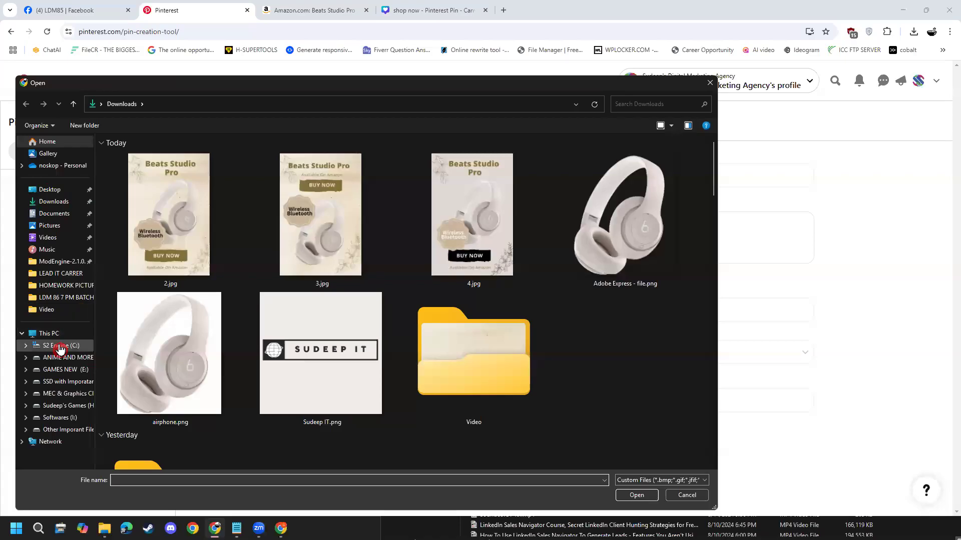
click(60, 201)
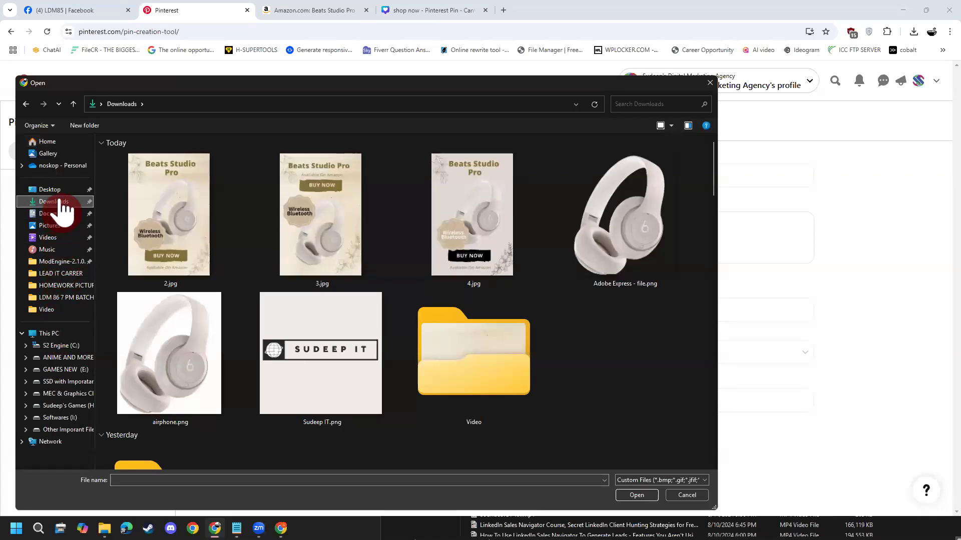
double_click(483, 177)
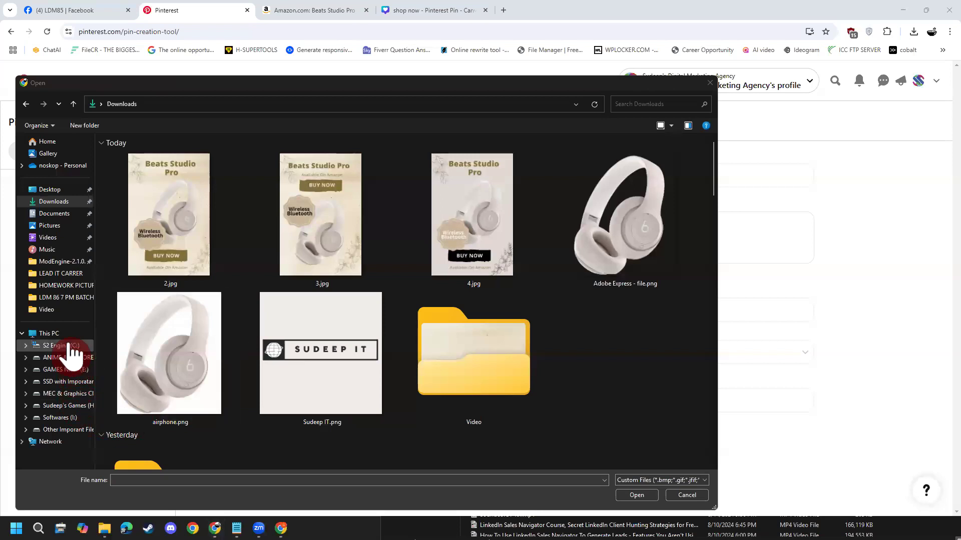
click(70, 214)
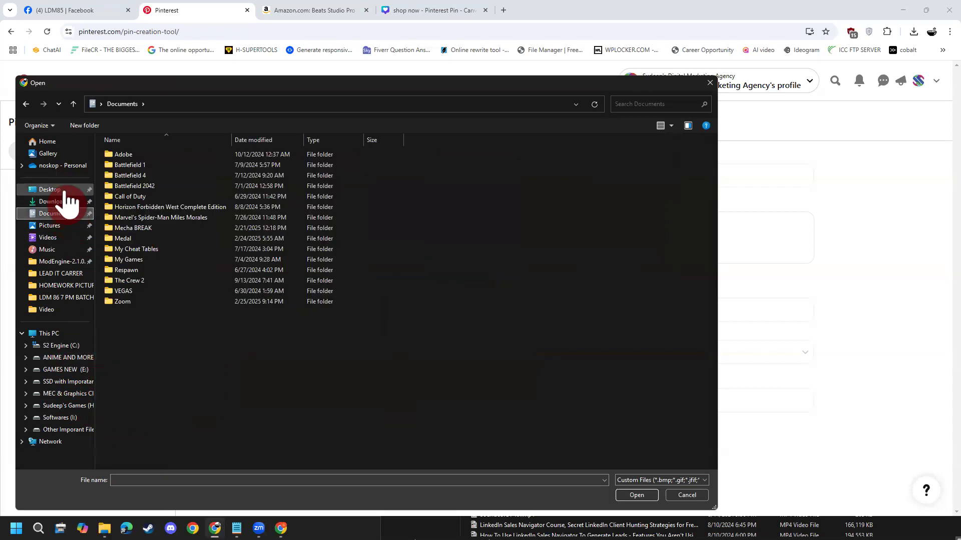
click(66, 335)
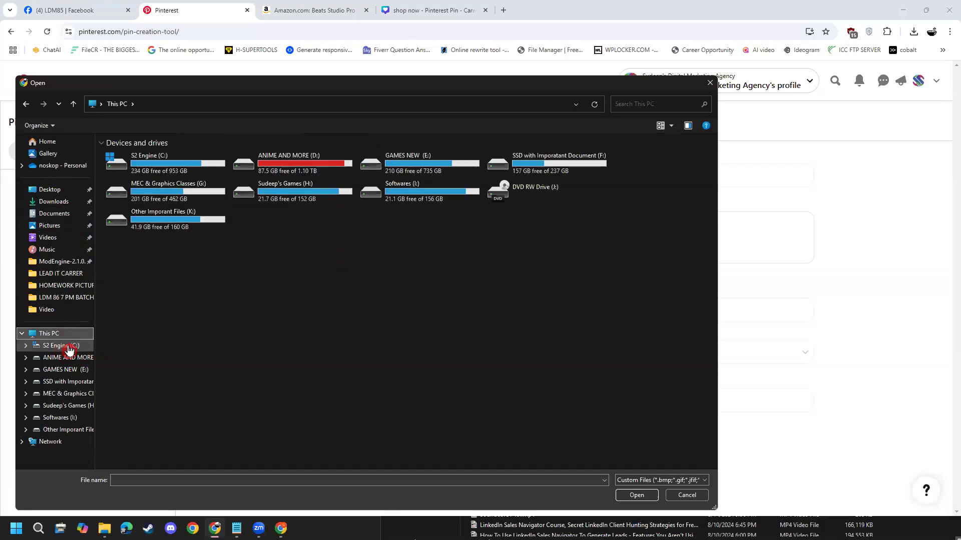
click(68, 141)
double_click(163, 314)
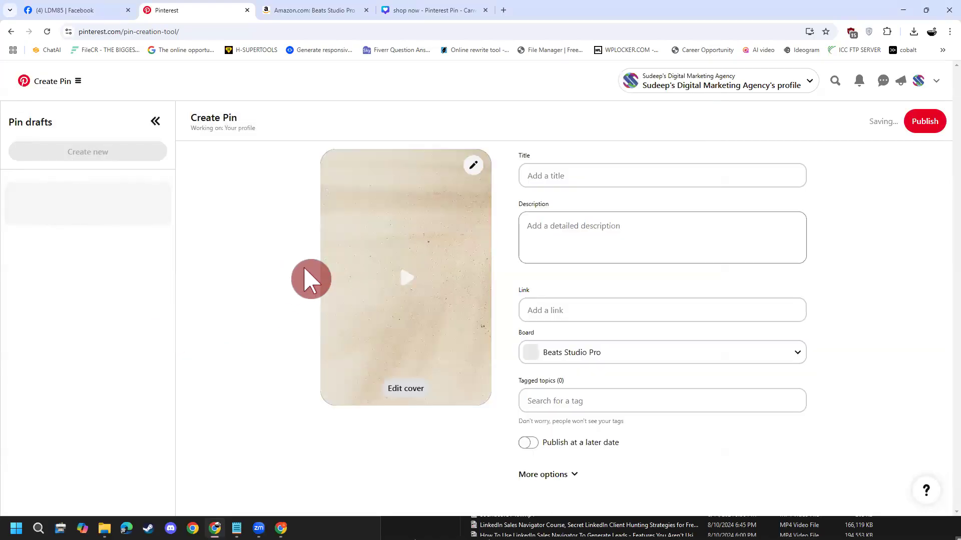
- Title the video pin "Beats Solo 4 Wireless Headphones – Powerful Sound & 50-Hour Battery Life" and paste the Beats Studio Pro description from the clipboard history
click(571, 179)
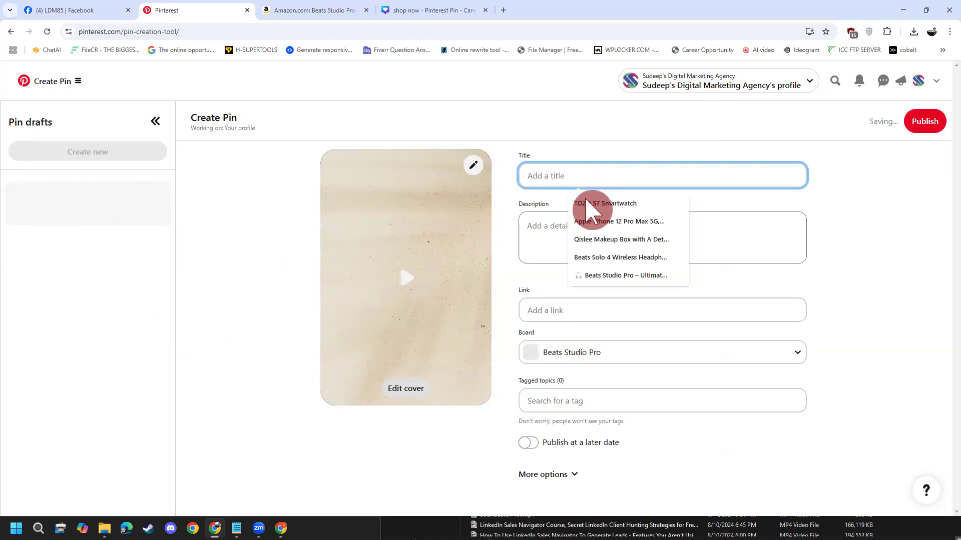
text(Beats Solo 4 Wireless Headphones – Powerful Sound & 50-Hour Battery Life)
click(564, 247)
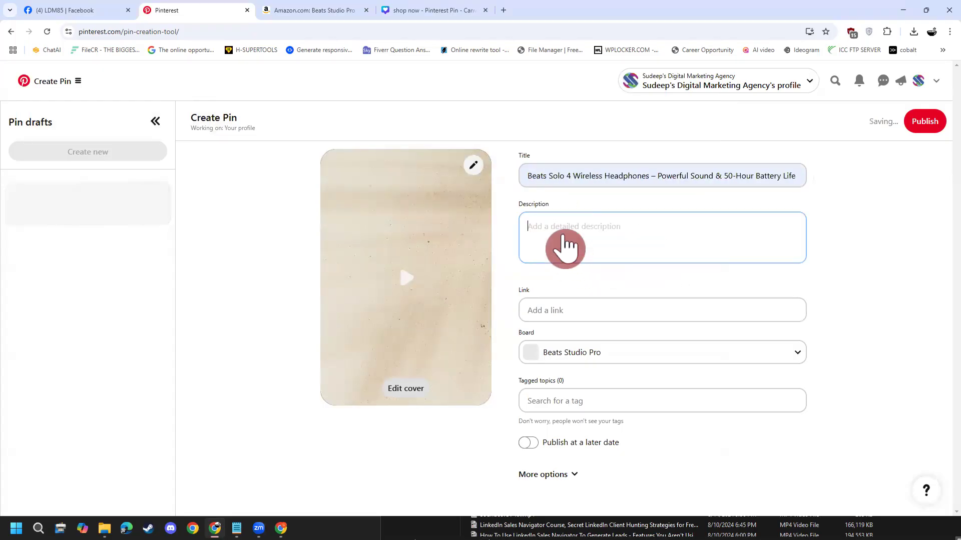
key(super+v)
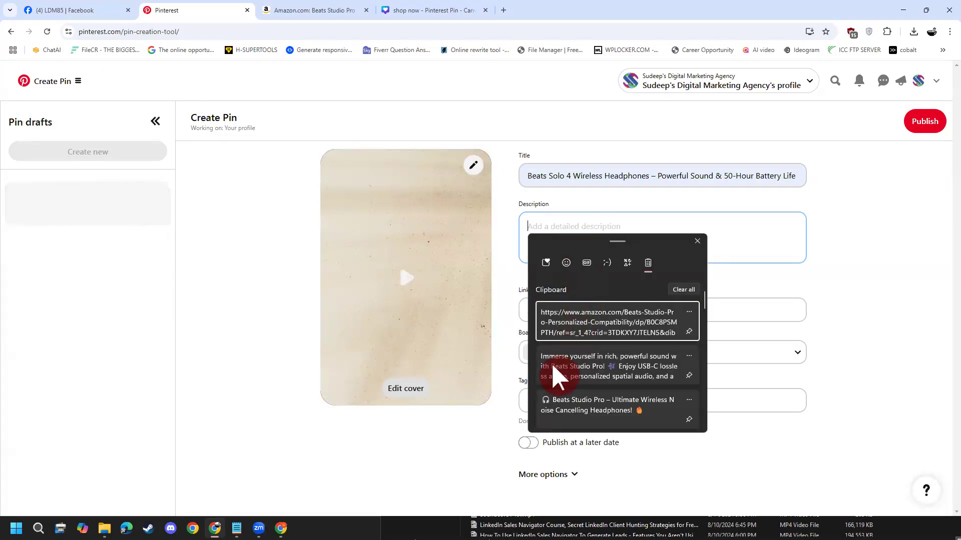
click(616, 368)
- Paste the Amazon Beats Studio Pro product URL from the clipboard history as the pin's link
click(549, 325)
key(super+v)
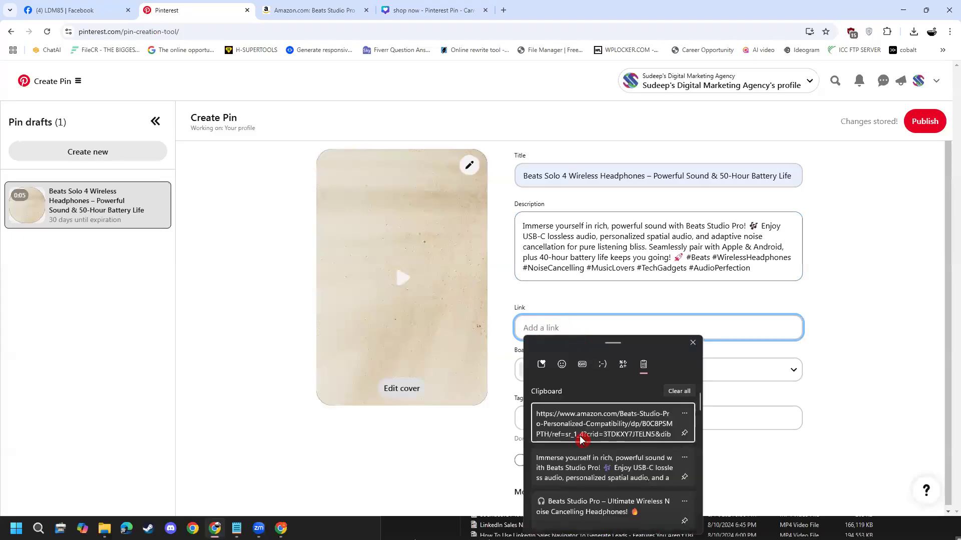
click(579, 423)
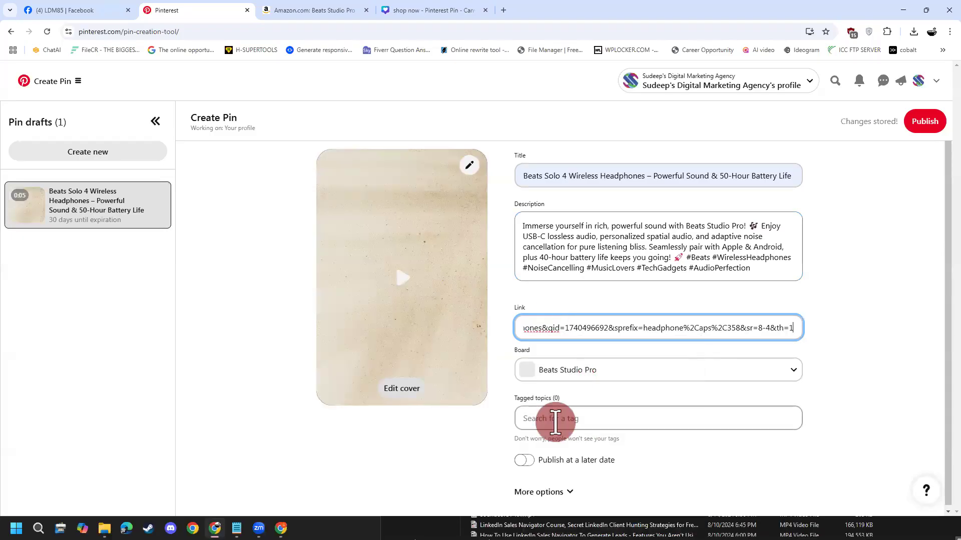
- Tag the video pin with the Headphones topic and publish it
click(555, 418)
text(headph)
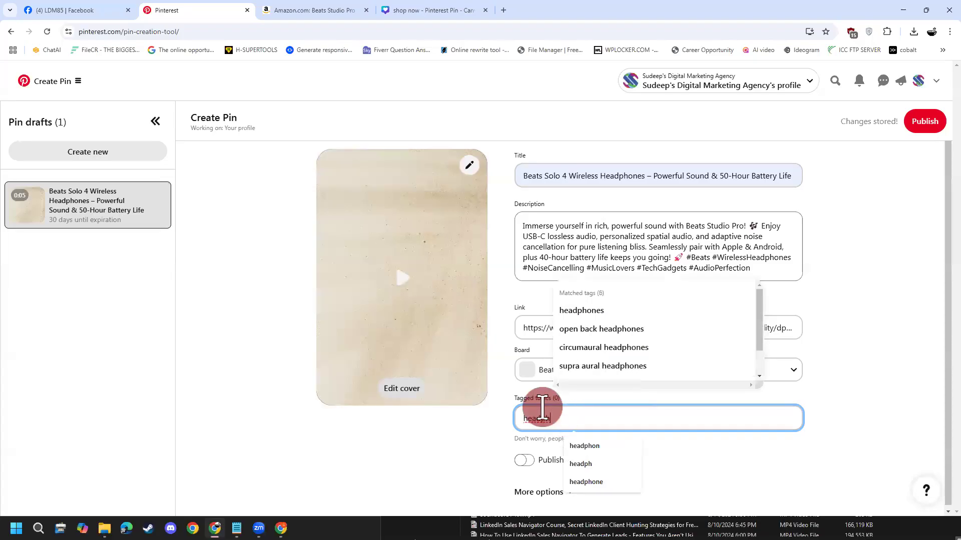
click(611, 311)
scroll(545, 411, down, 1)
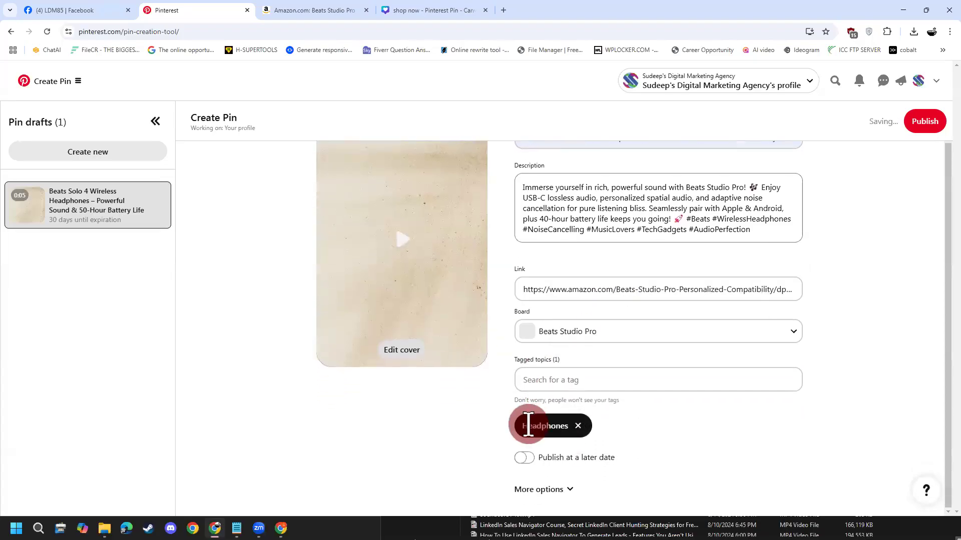
click(912, 117)
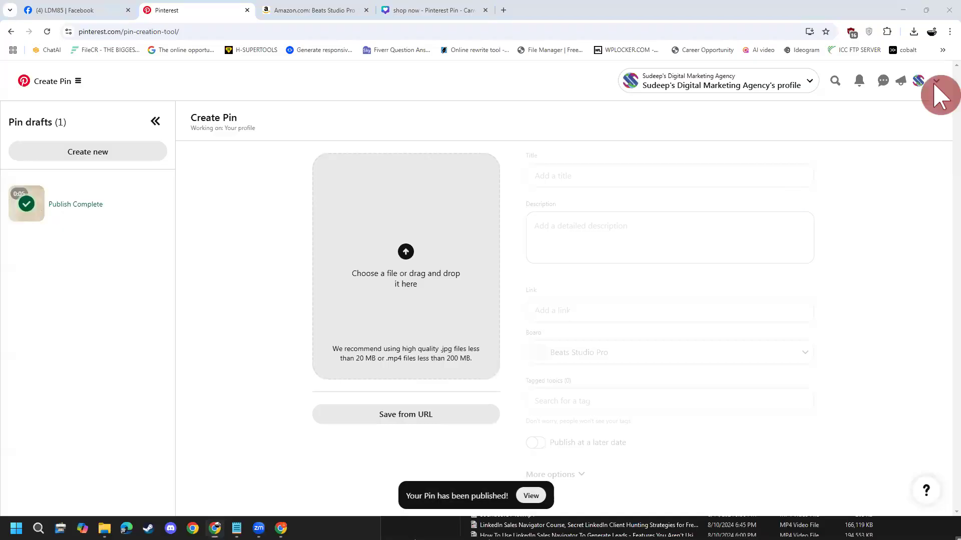
- Open the Pinterest profile page and reload it to check the created and scheduled pins
click(918, 82)
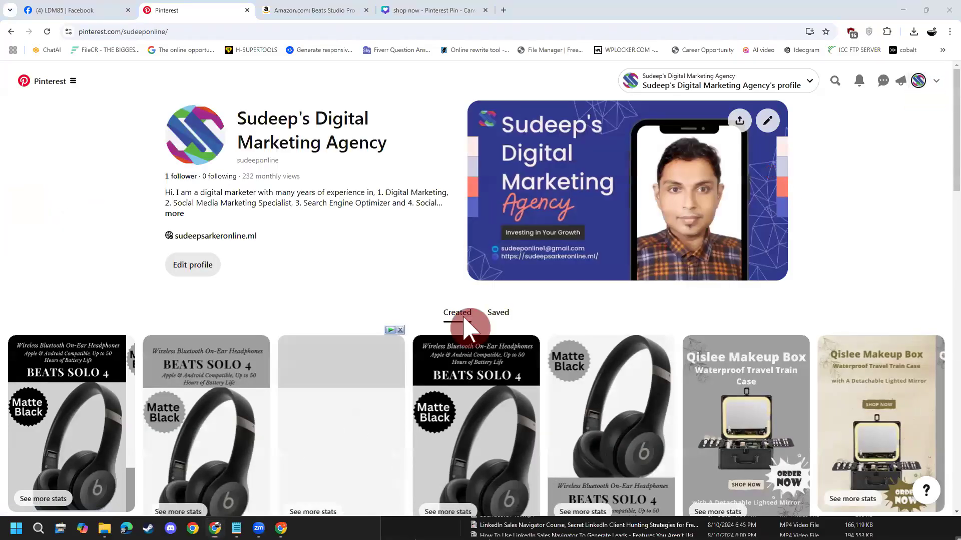
click(47, 35)
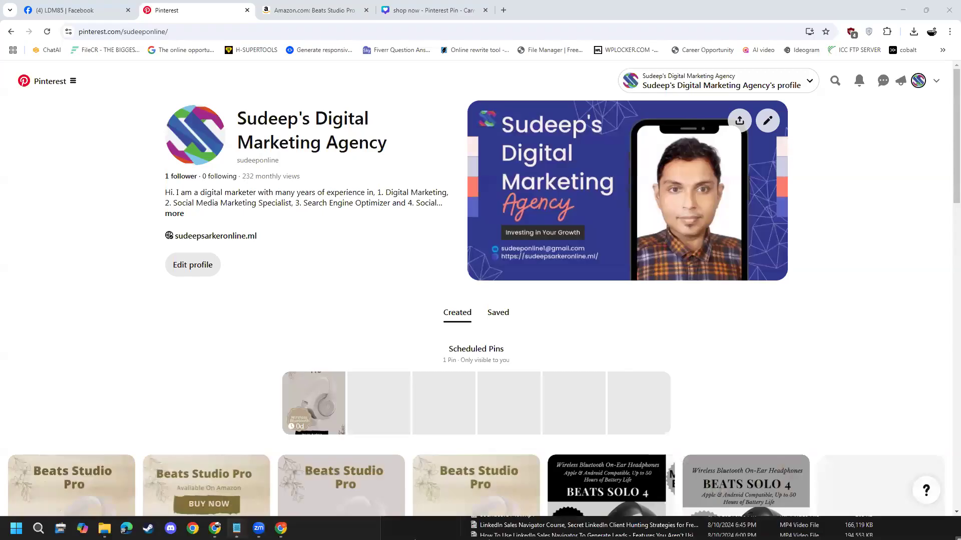
- Switch to the Notepad workflow notes and highlight the whole numbered list, from "Pin create Canva" to the AI information line
click(236, 528)
drag(173, 208, 213, 251)
click(203, 250)
drag(152, 65, 277, 280)
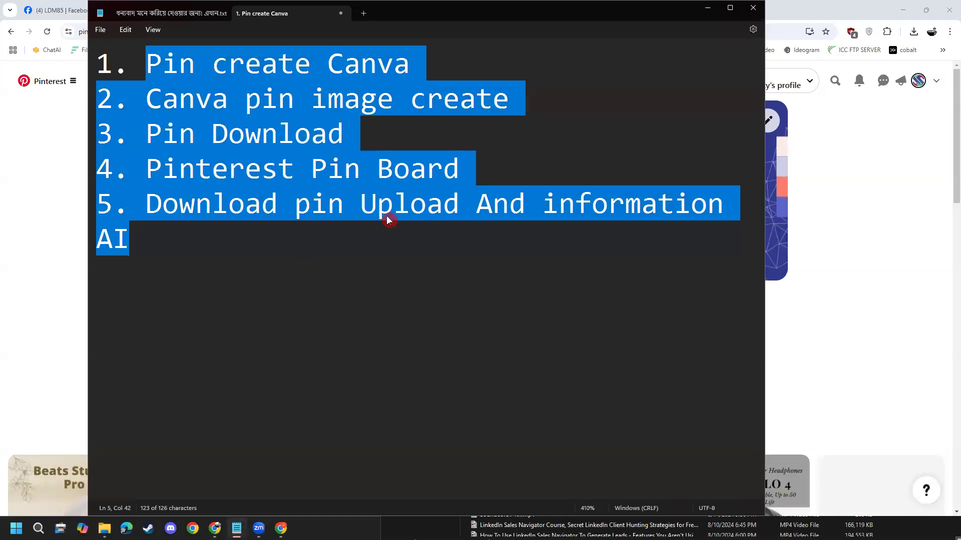
click(515, 69)
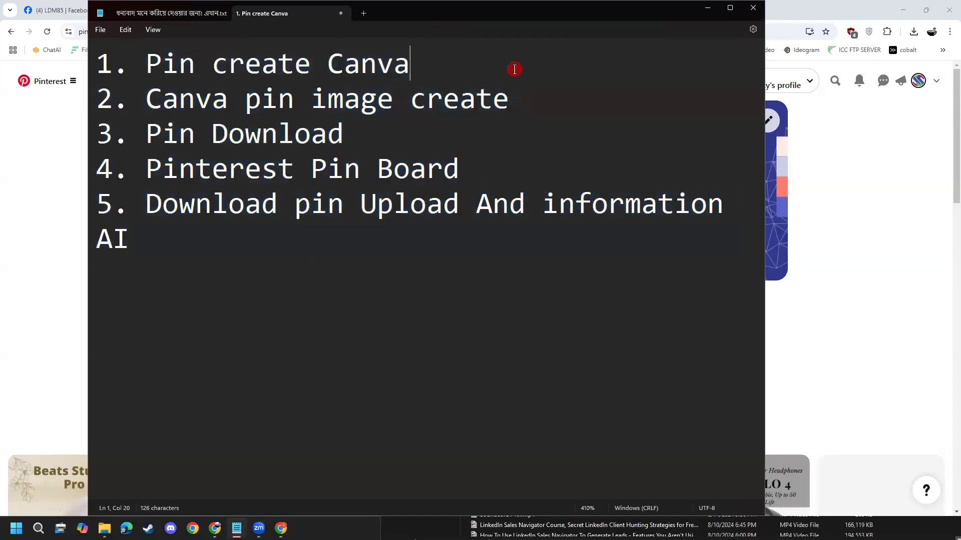
- Recap the notes by highlighting the five workflow points in turn, from Canva pin creation to pin upload, finishing with the full list
drag(146, 64, 143, 30)
click(297, 112)
drag(512, 109, 151, 87)
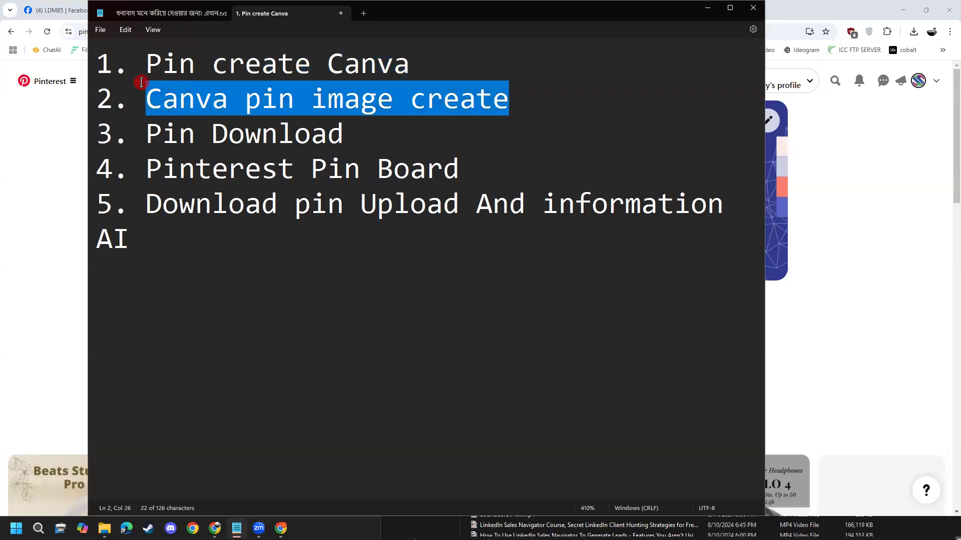
click(170, 103)
drag(377, 141, 115, 138)
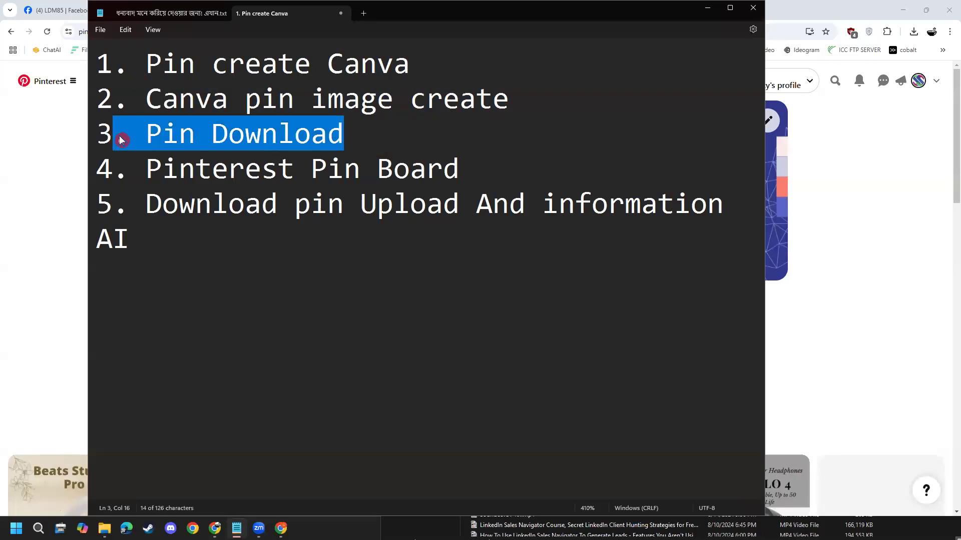
drag(475, 173, 152, 173)
click(182, 212)
drag(150, 205, 512, 269)
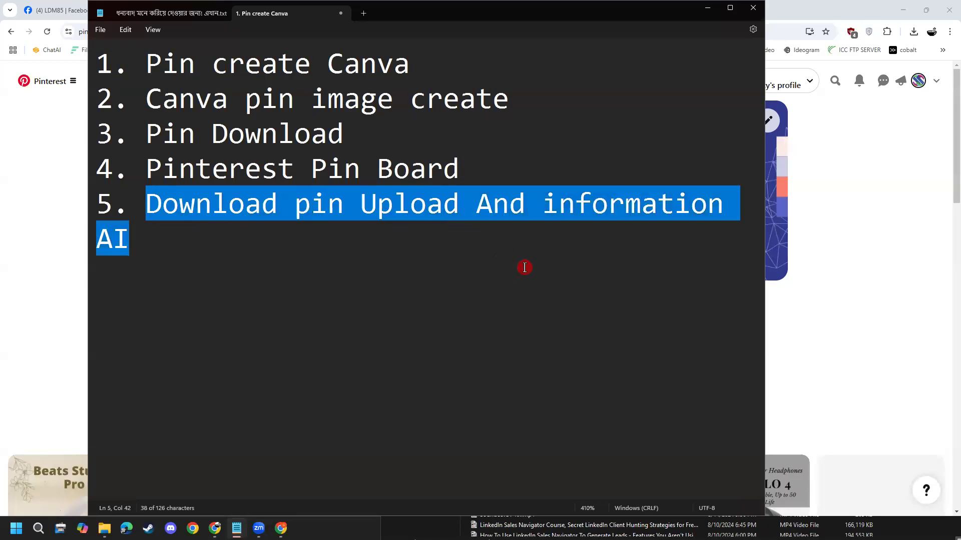
click(524, 268)
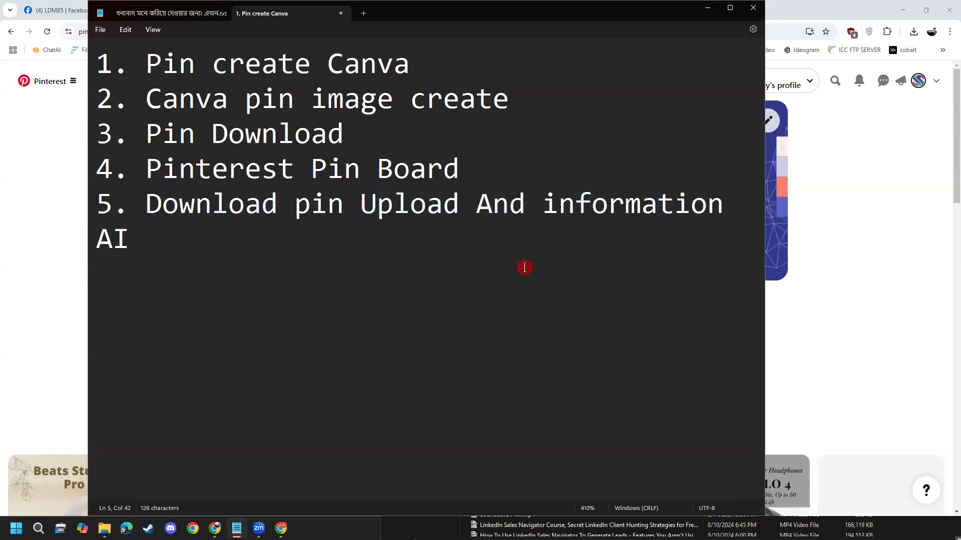
drag(163, 257, 77, 43)
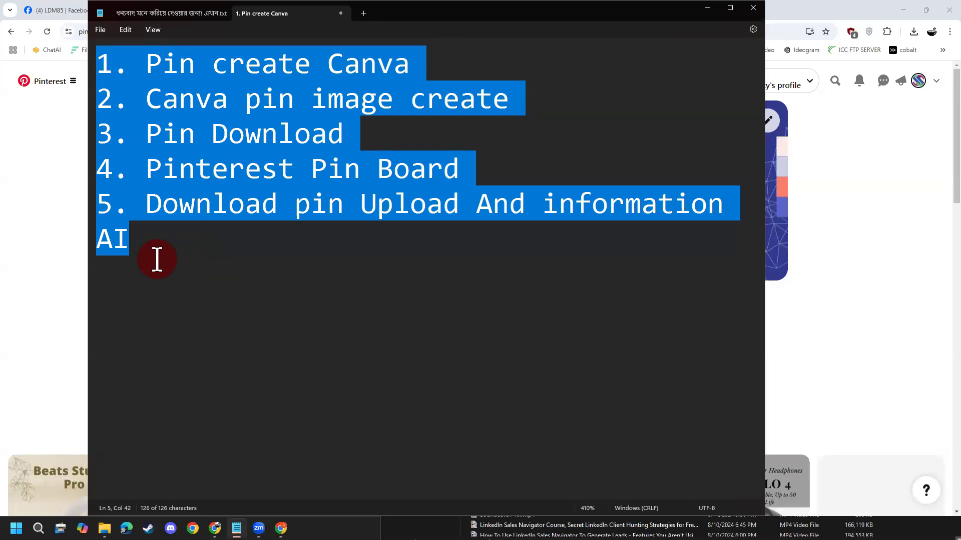
click(148, 238)
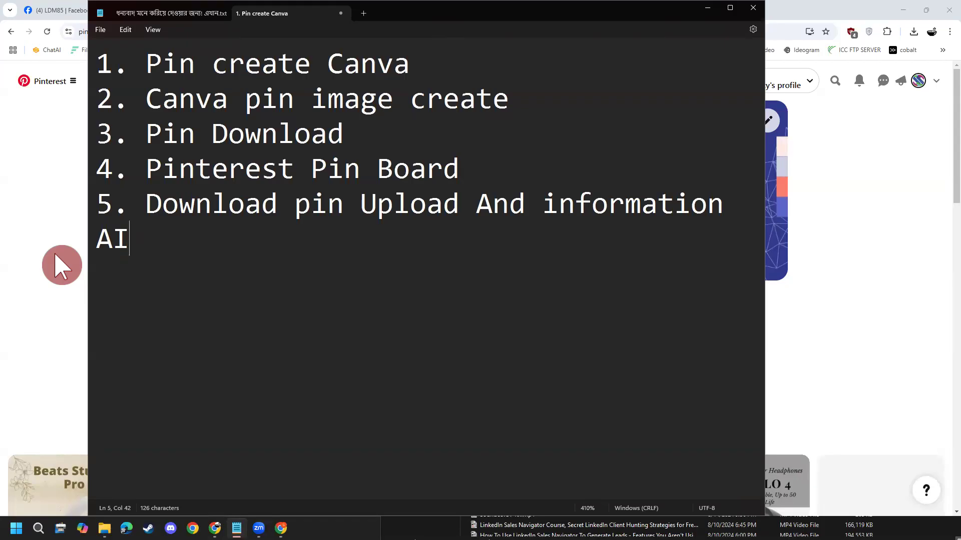
- Switch back to the Pinterest profile in the browser and open the newest Beats Studio Pro video pin among the created pins
click(62, 265)
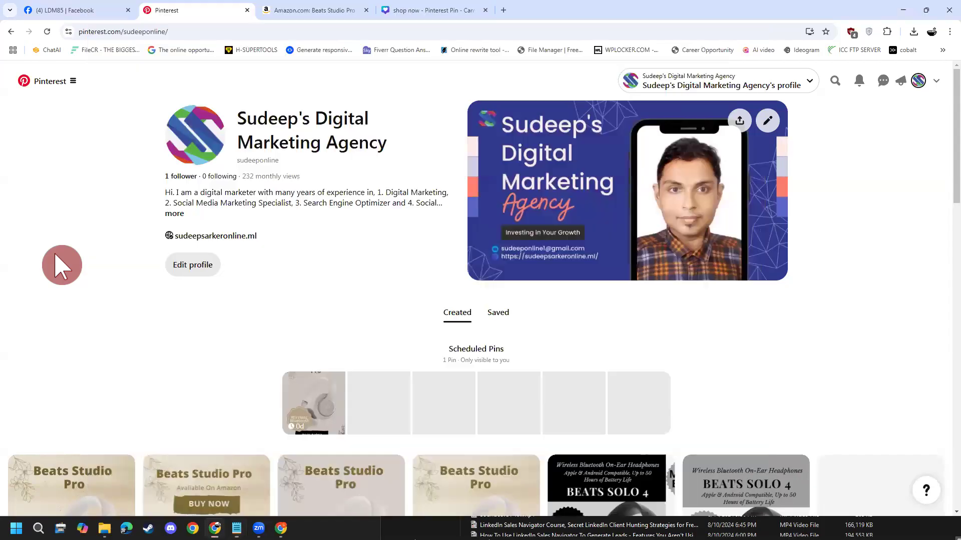
scroll(60, 260, down, 3)
scroll(63, 280, down, 1)
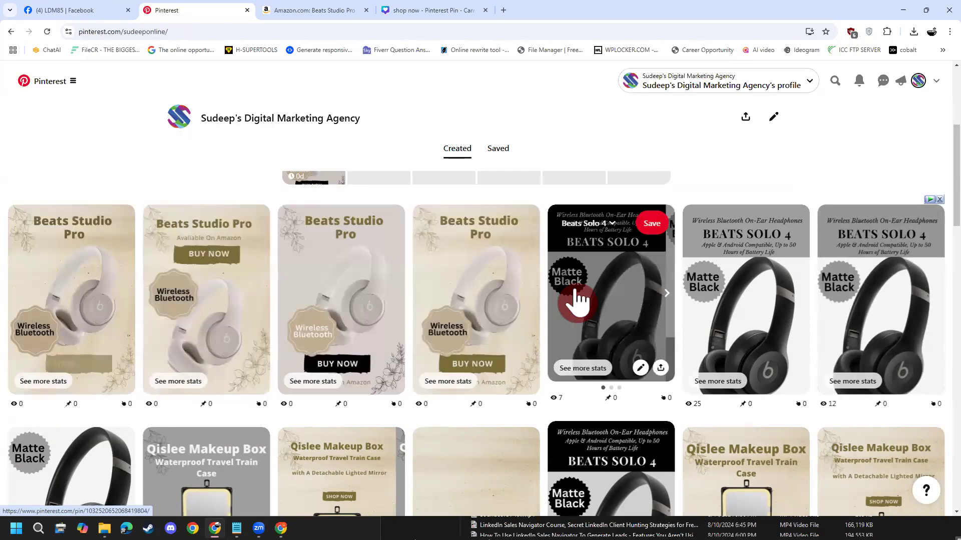
click(82, 300)
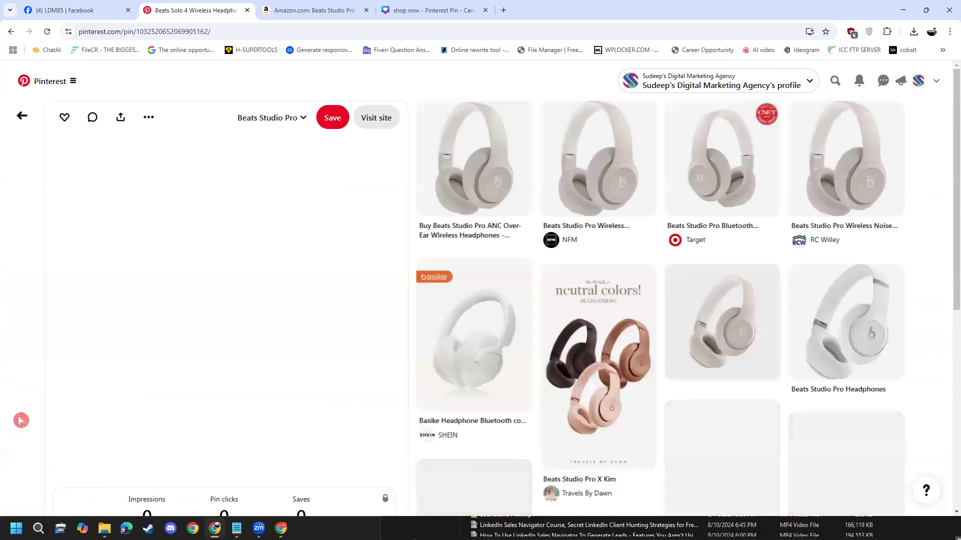
scroll(133, 354, down, 2)
scroll(70, 388, up, 2)
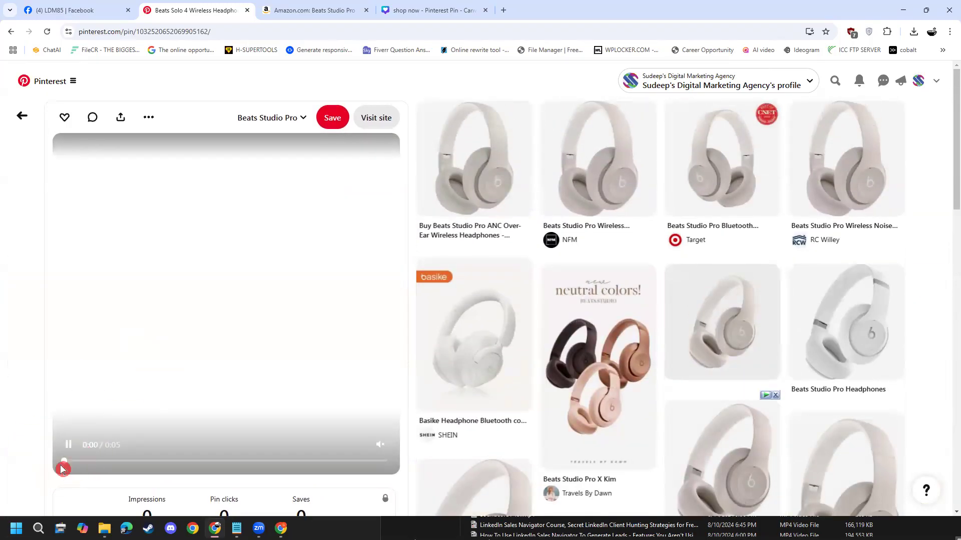
- Try to play the pin's video, and look over the pin's statistics and title below it
mouse_move(135, 282)
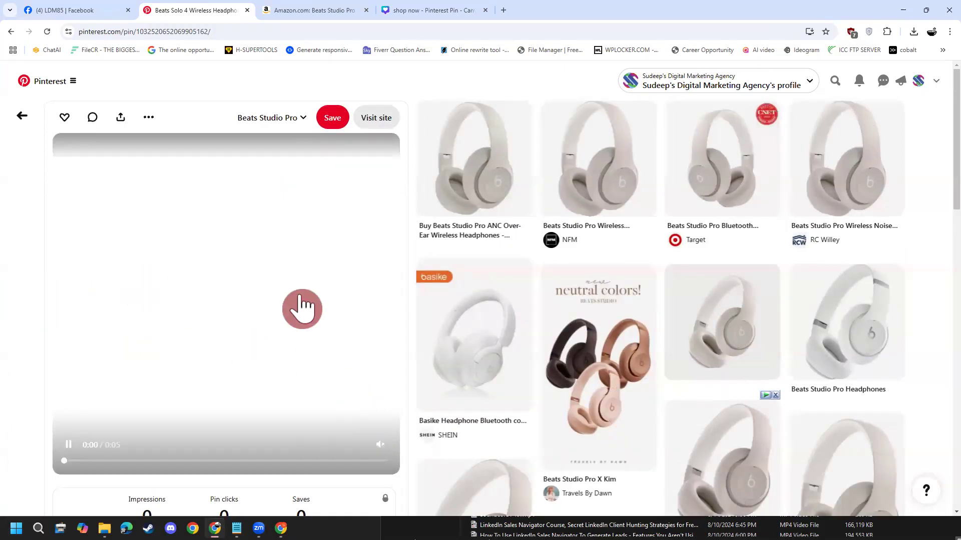
click(63, 470)
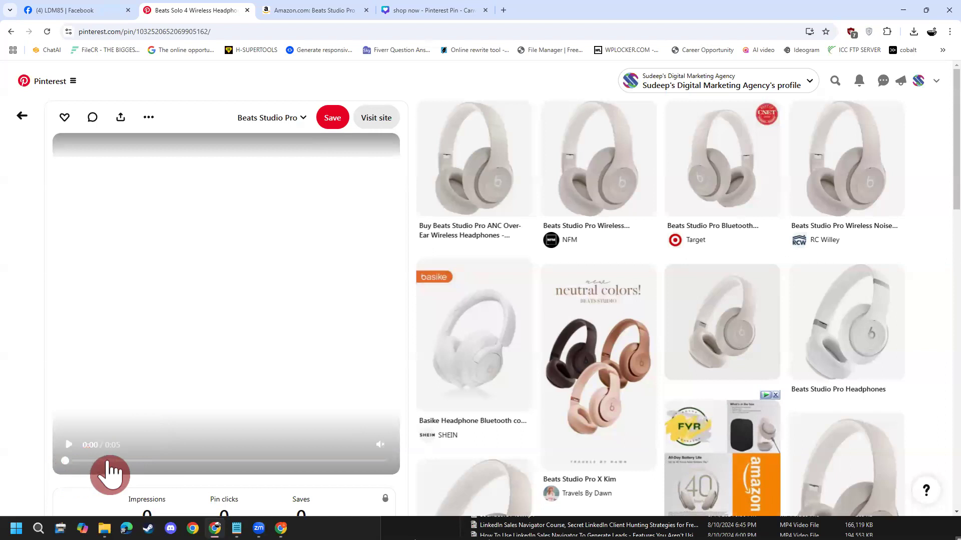
click(93, 461)
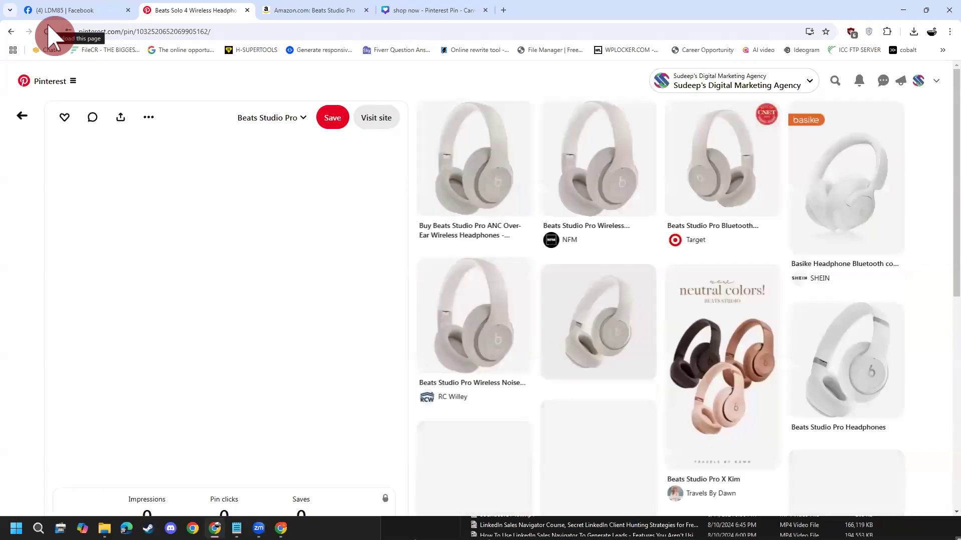
scroll(19, 350, down, 4)
scroll(19, 384, up, 1)
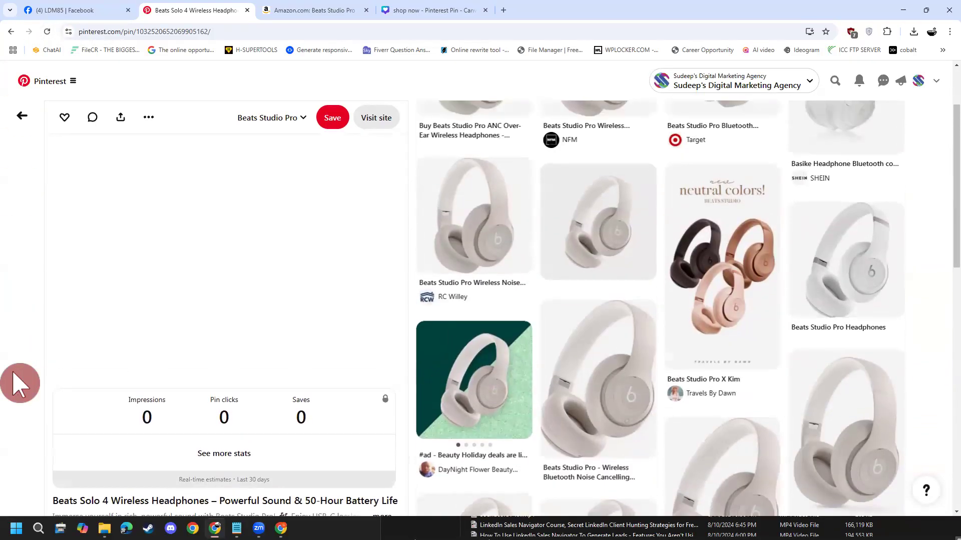
scroll(85, 306, up, 2)
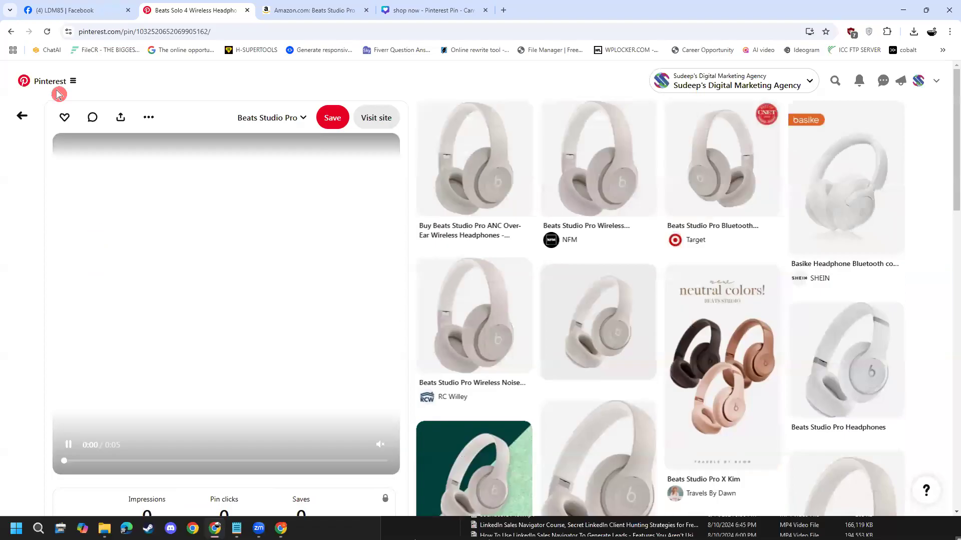
- Leave the pin page, go back to the agency's profile and reopen the Beats Studio Pro video pin
click(22, 116)
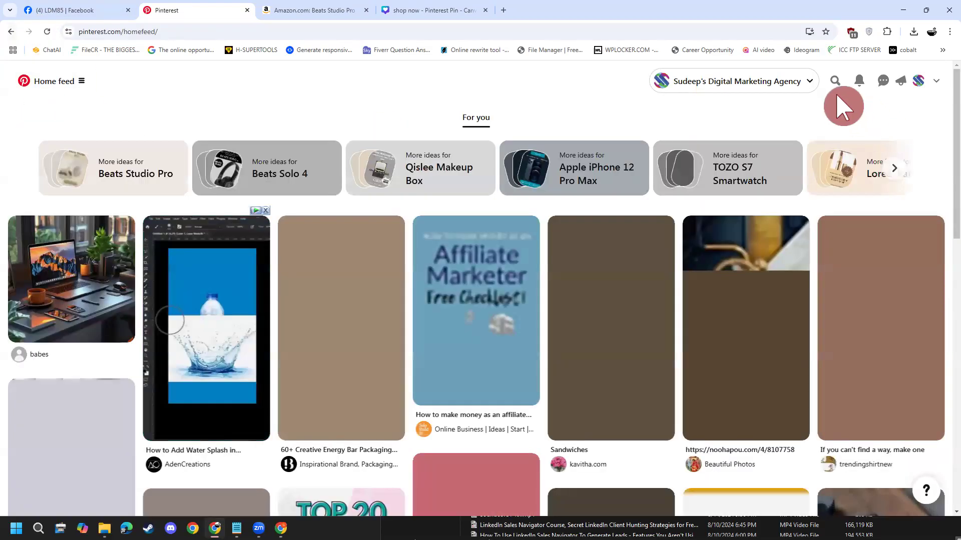
click(919, 81)
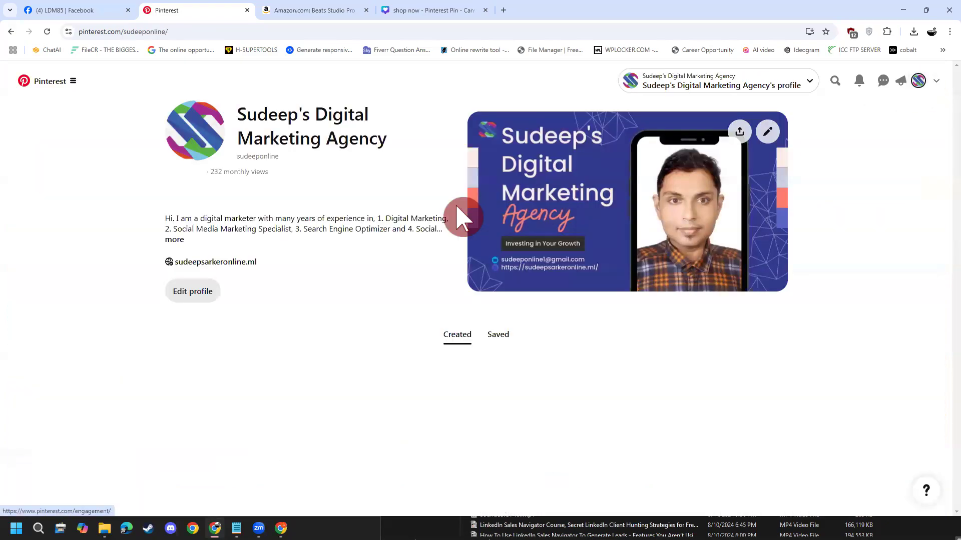
scroll(465, 337, down, 3)
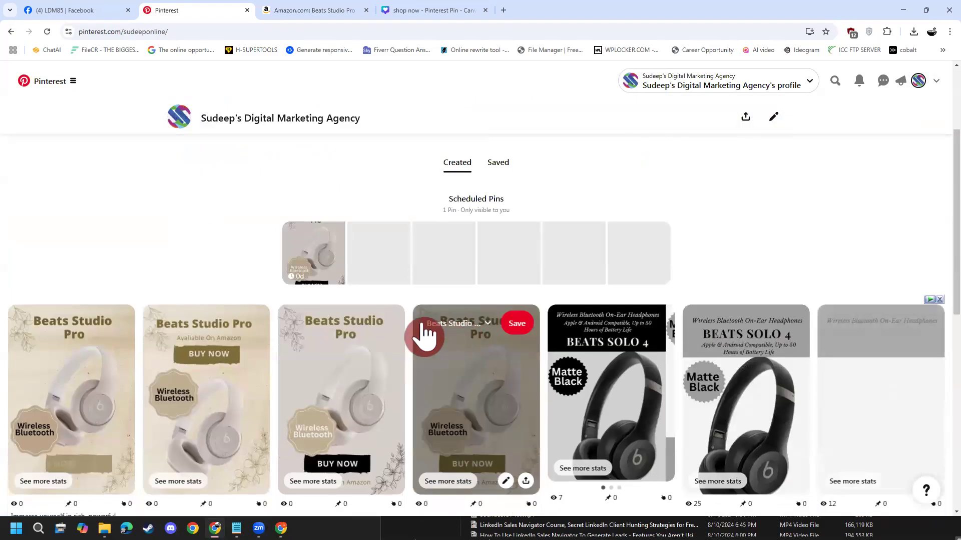
click(81, 393)
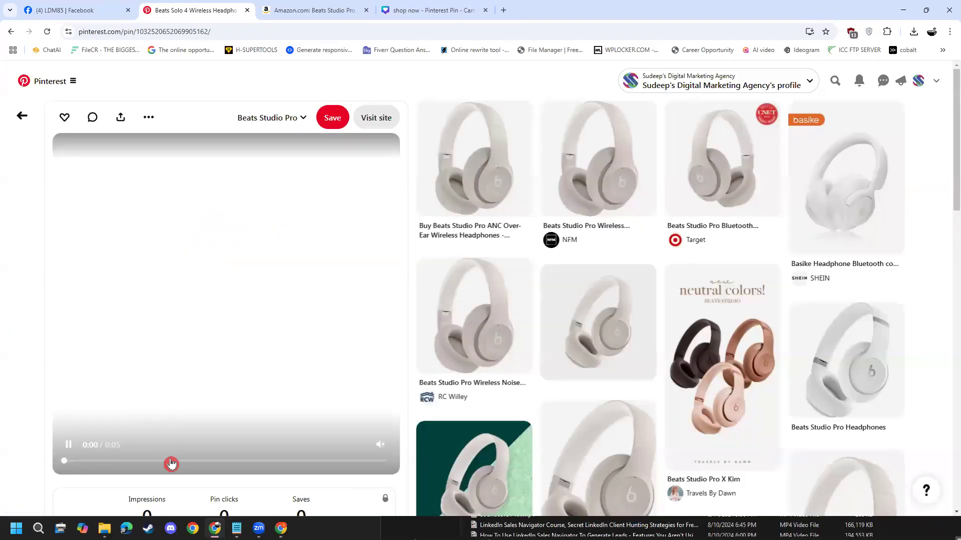
- Open the Beats Studio Pro "Buy Now" image pin from the profile and test its site link, closing the tab it opens
click(22, 118)
scroll(200, 279, down, 1)
click(200, 279)
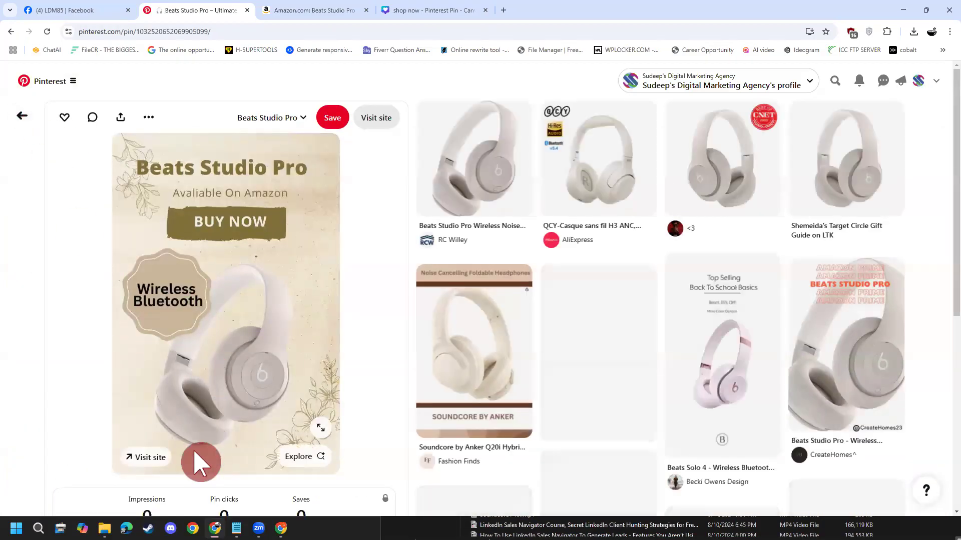
click(153, 457)
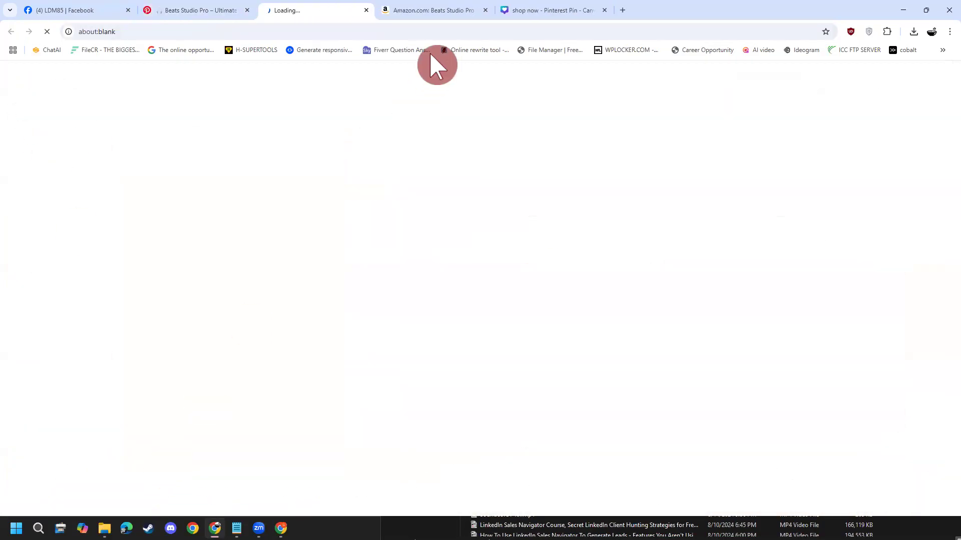
click(365, 10)
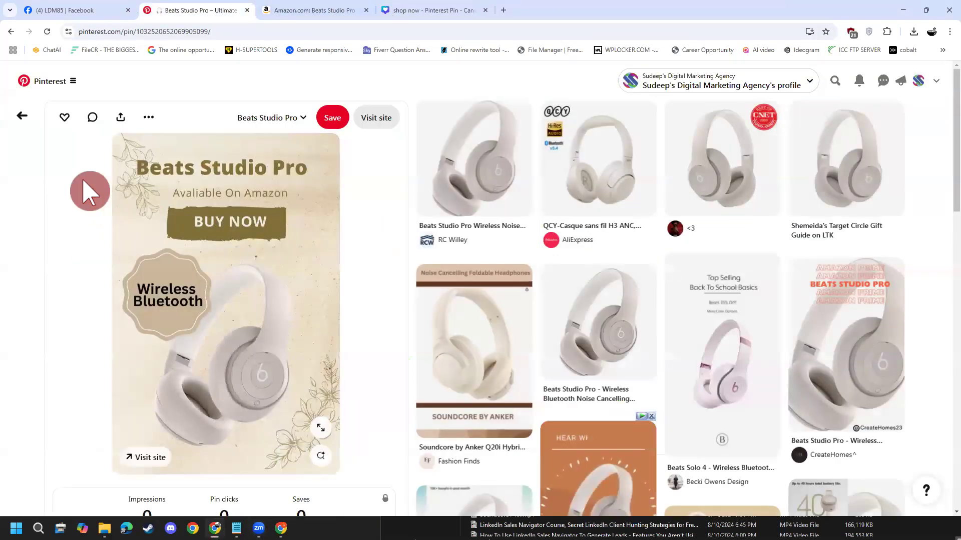
- Return to the profile and open the video pin again to review its player, statistics, title and description
click(23, 116)
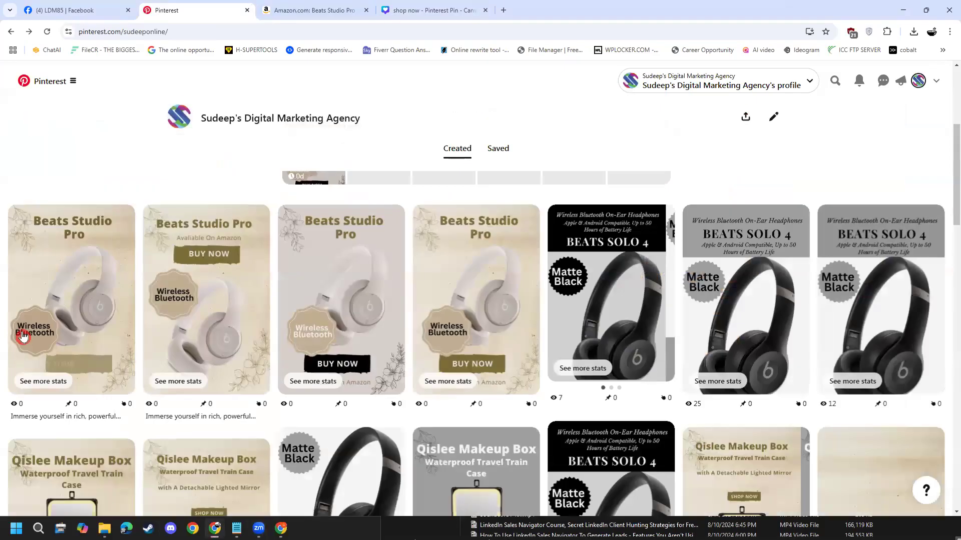
click(23, 335)
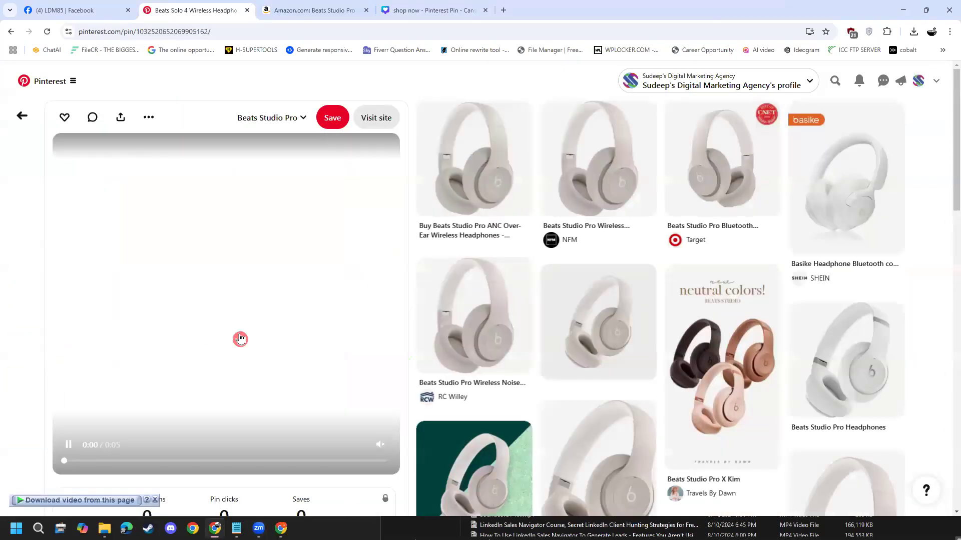
scroll(90, 435, down, 1)
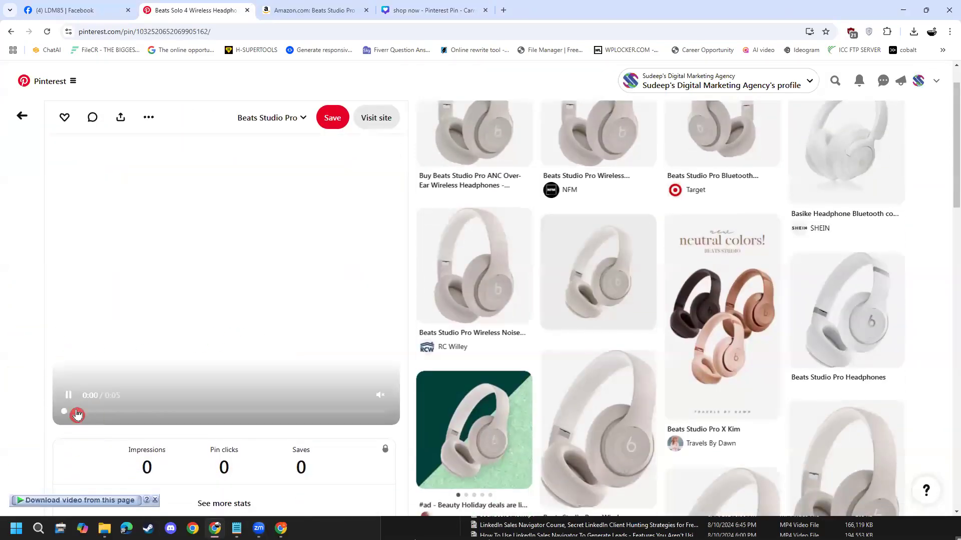
scroll(90, 418, down, 3)
scroll(90, 419, up, 4)
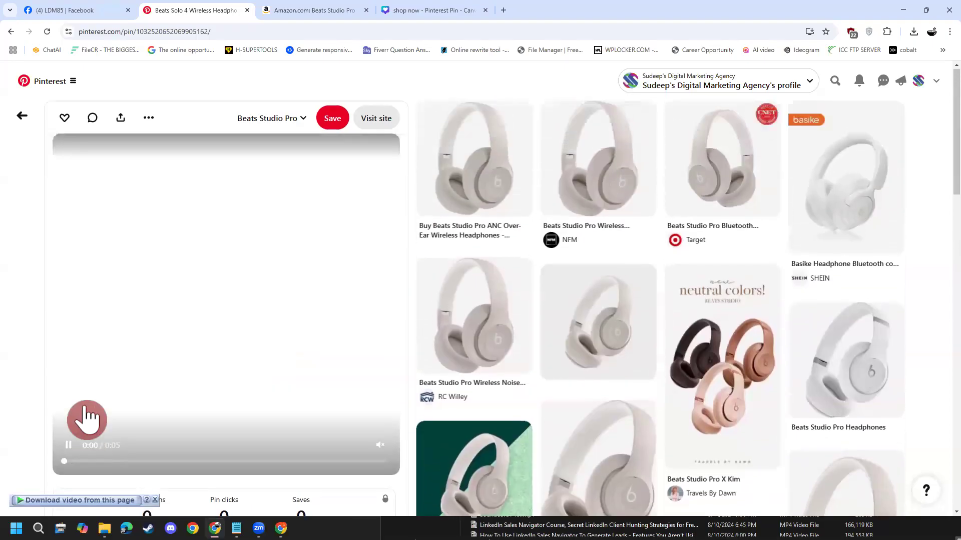
scroll(115, 298, down, 5)
mouse_move(389, 256)
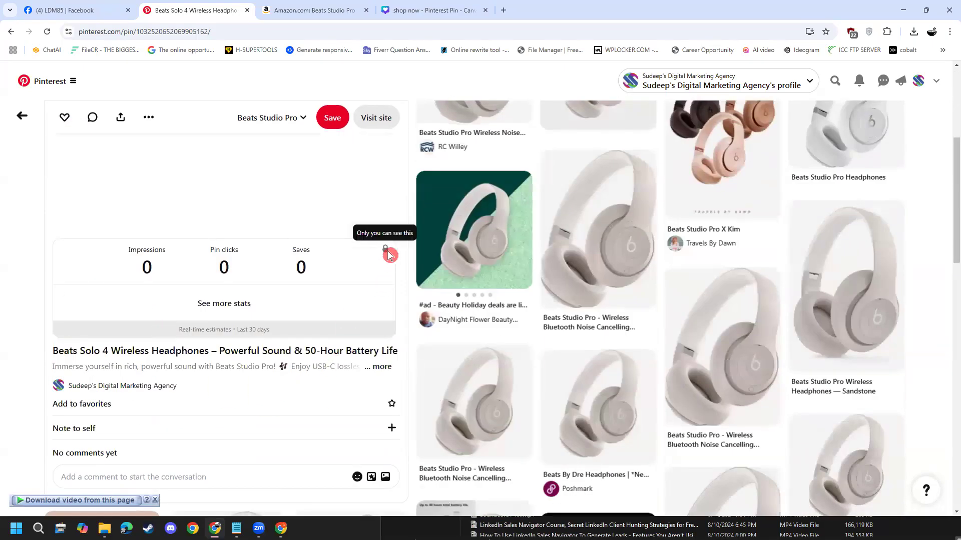
- View the "Buy Now" image pin once more, and return to the profile to look over the scheduled and created pins
click(22, 117)
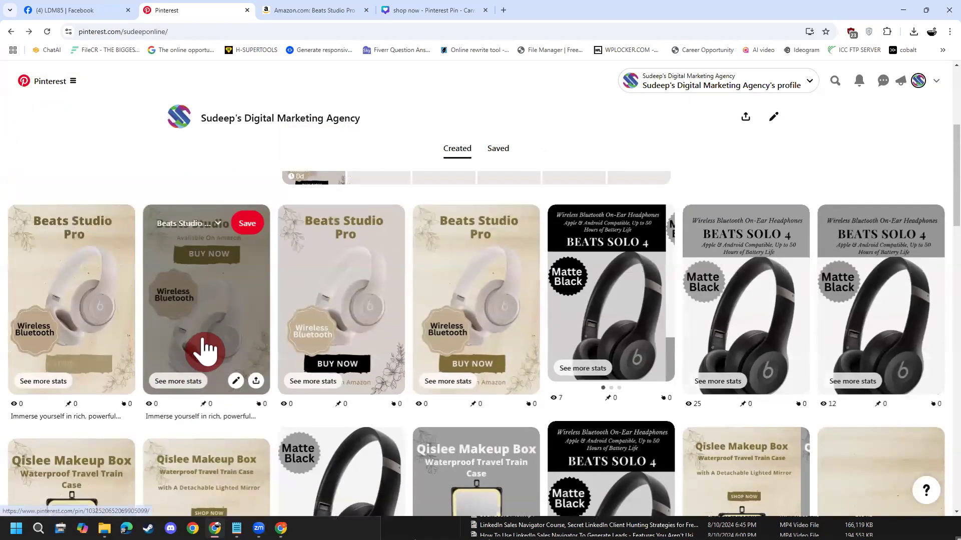
click(229, 281)
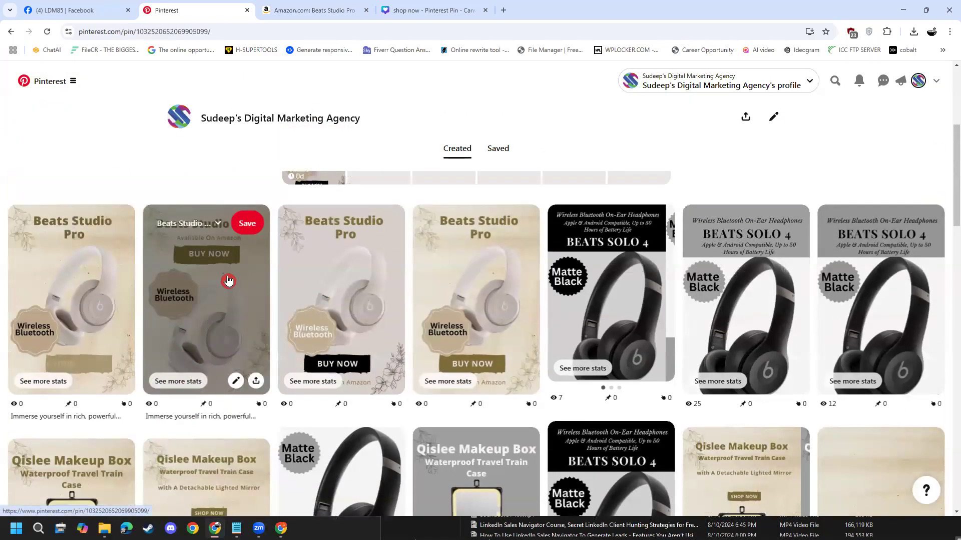
scroll(231, 282, down, 1)
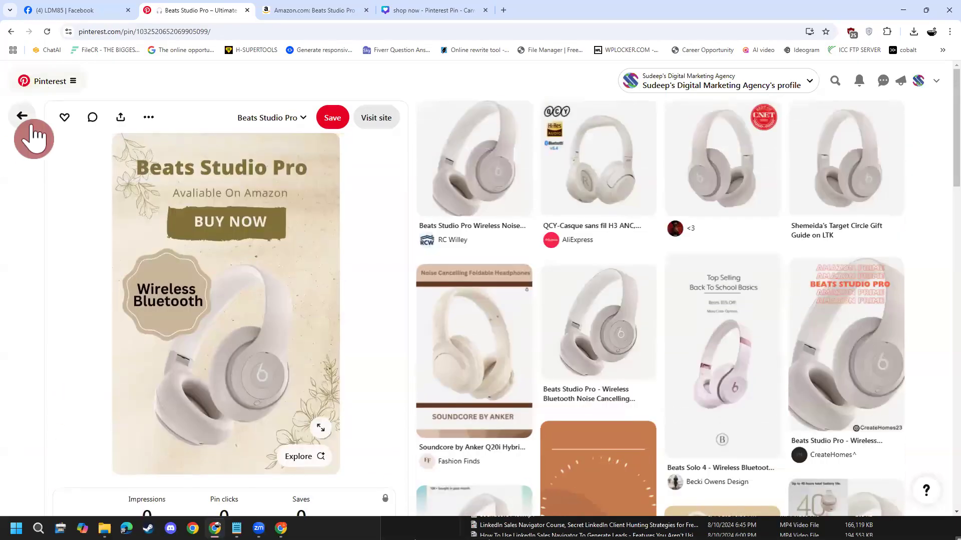
click(22, 117)
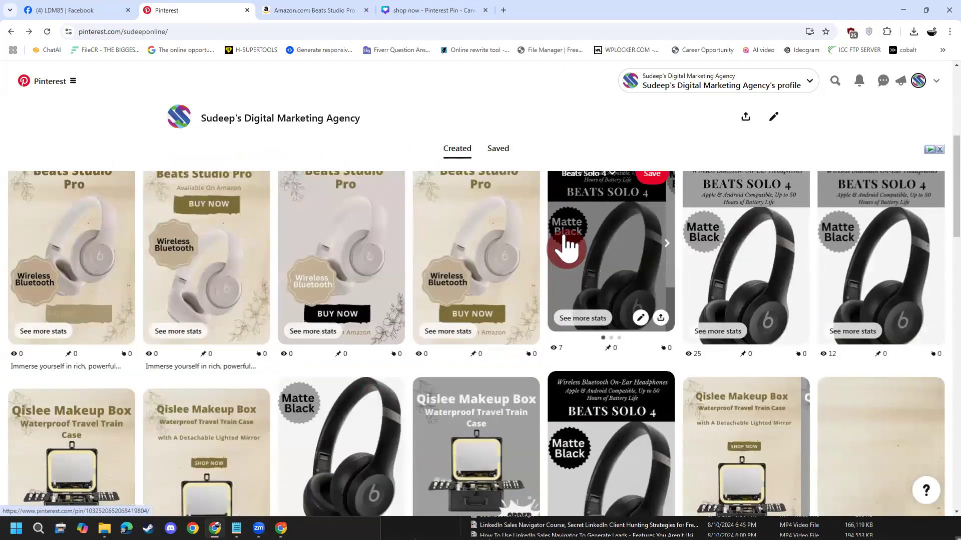
scroll(559, 253, up, 3)
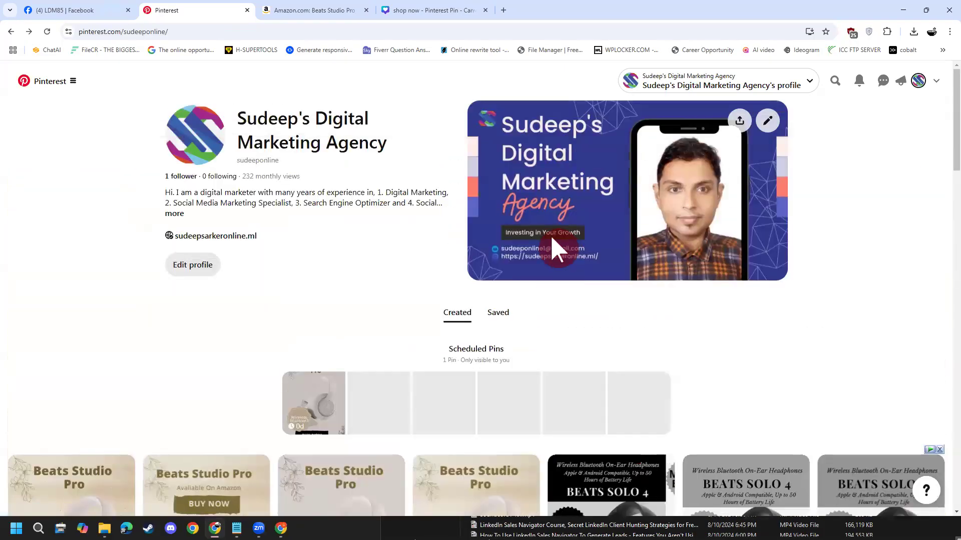
scroll(558, 249, down, 2)
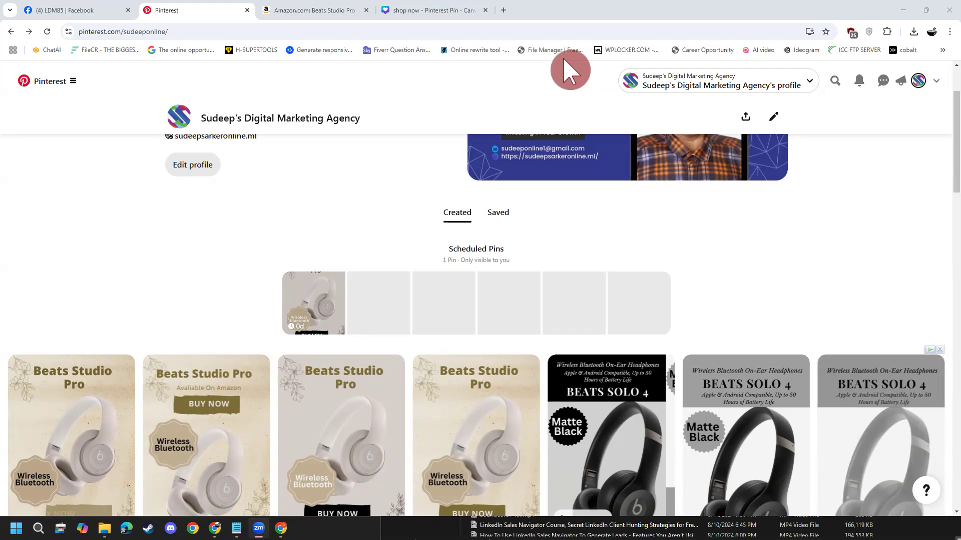
- Open the analytics overview from the agency's profile and look over the overall performance and the performance-over-time chart
scroll(447, 281, up, 2)
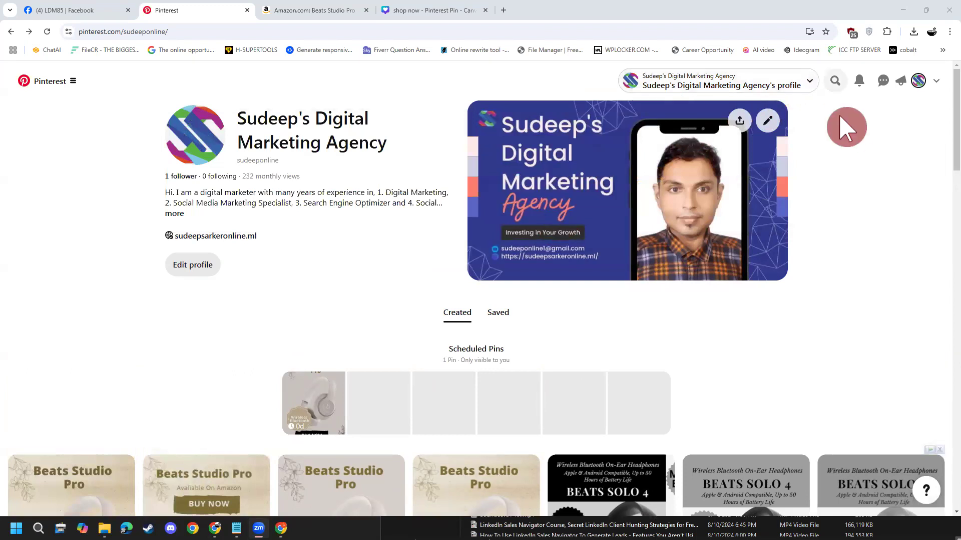
click(50, 82)
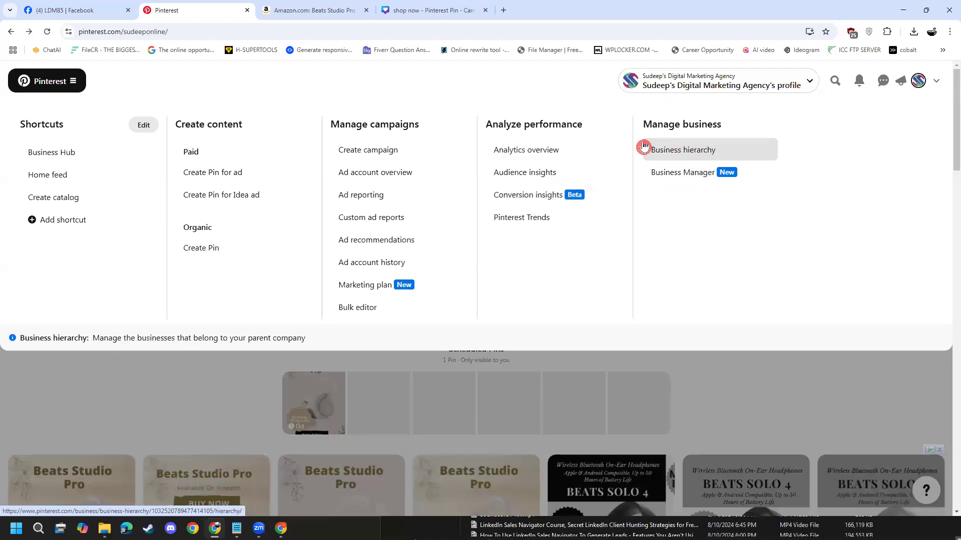
click(566, 150)
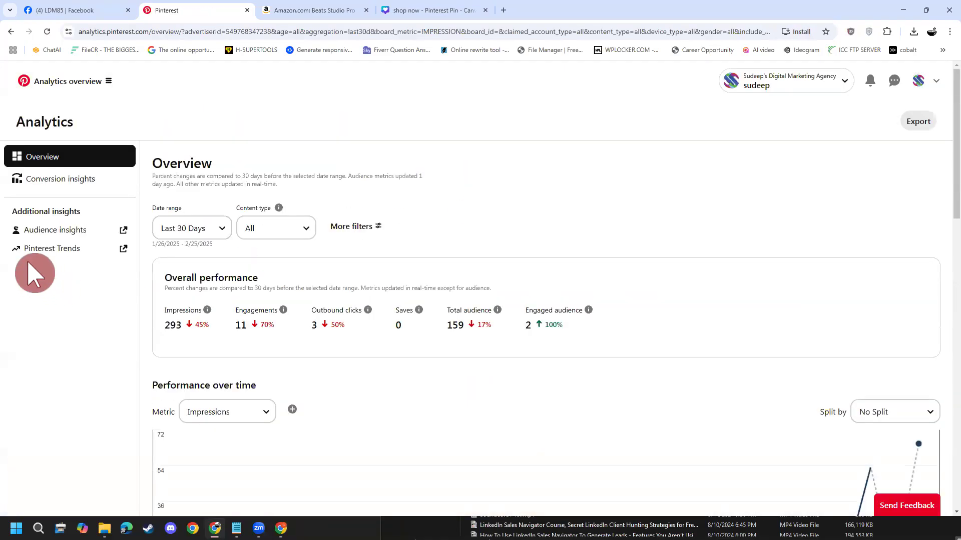
scroll(35, 273, down, 4)
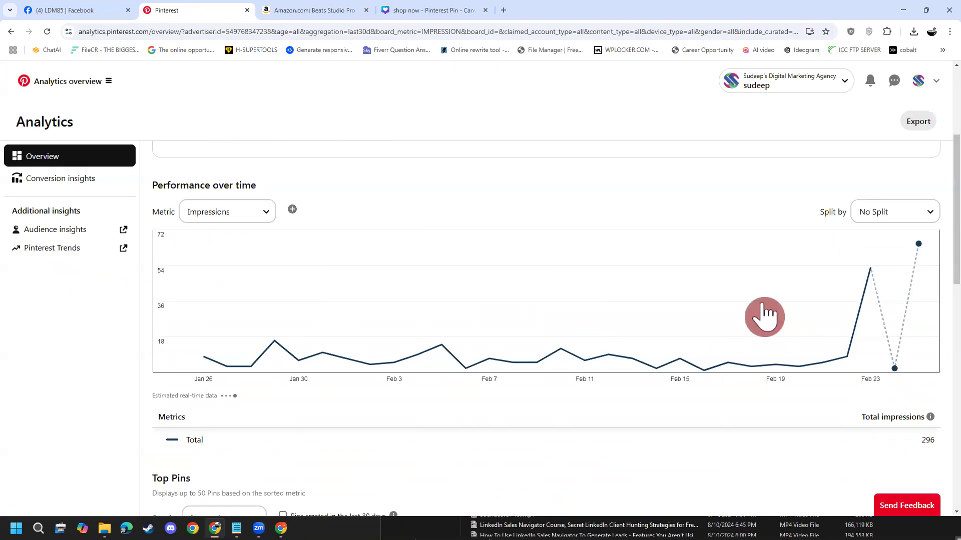
scroll(559, 304, up, 4)
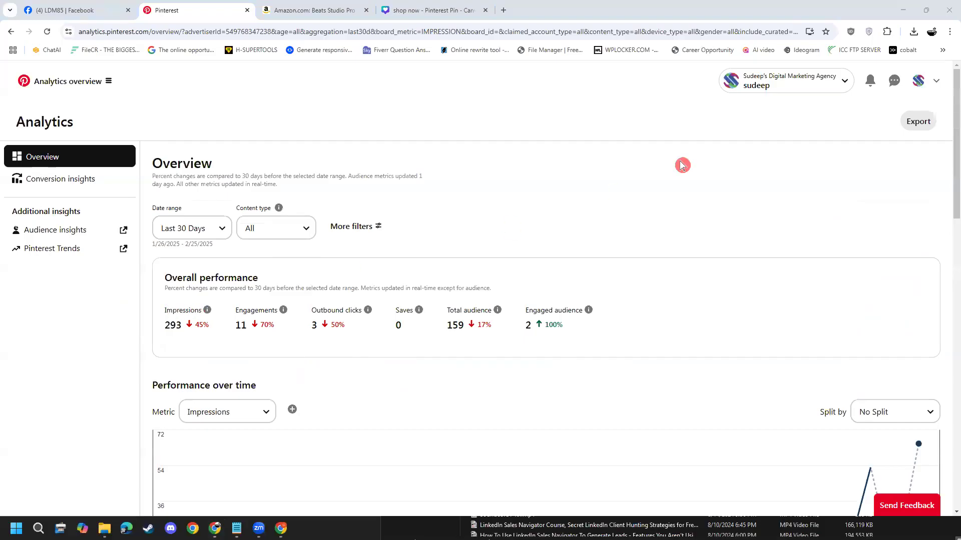
- Check which split options are available for the performance-over-time chart
scroll(918, 318, down, 3)
click(919, 268)
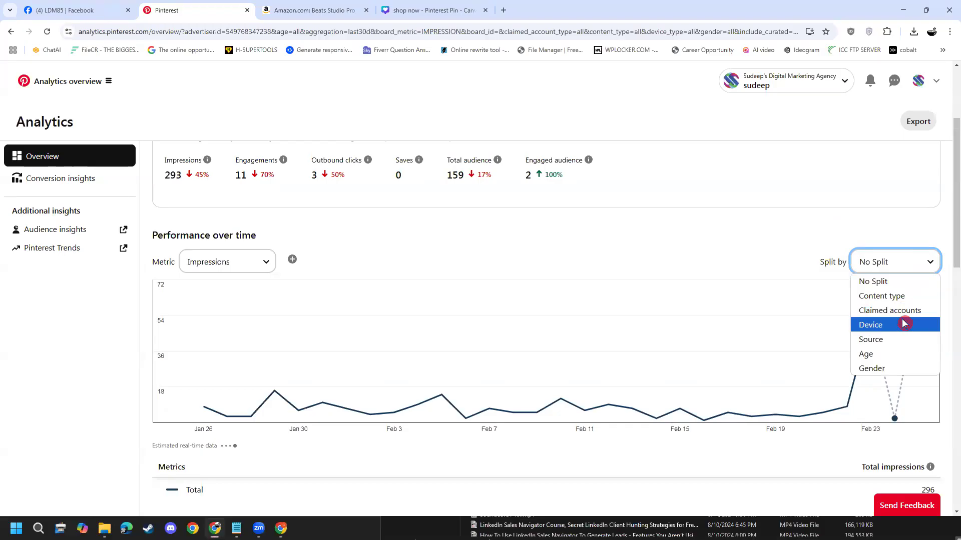
scroll(733, 231, up, 3)
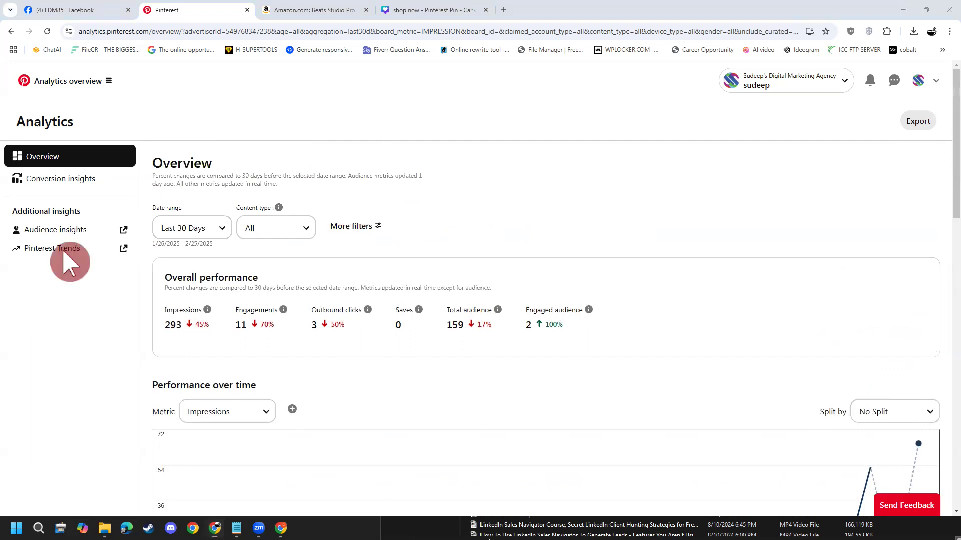
- Set the analytics date range to Last 24 Hours and review the overview
click(173, 231)
click(182, 250)
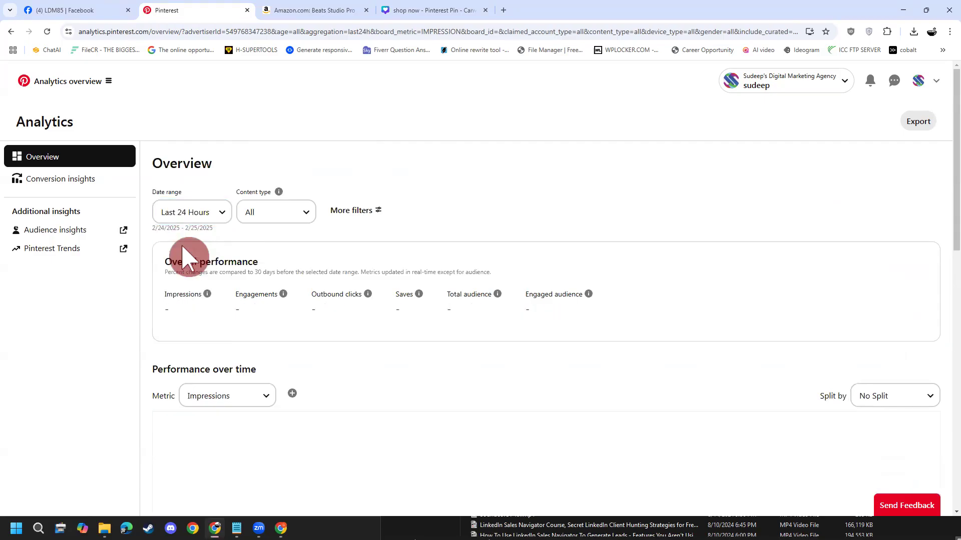
scroll(300, 241, down, 3)
scroll(308, 245, up, 3)
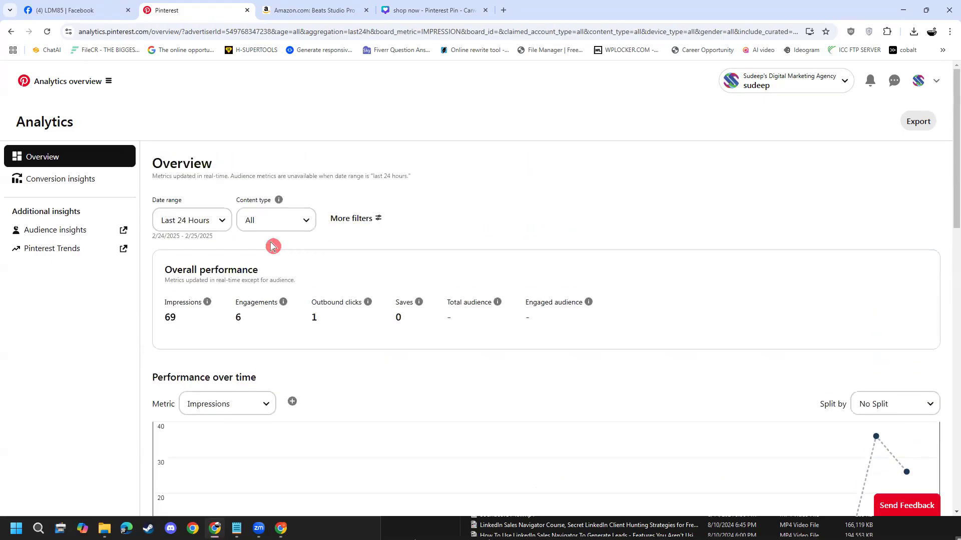
- Change the analytics date range to Last 7 Days and look through the performance data
click(203, 225)
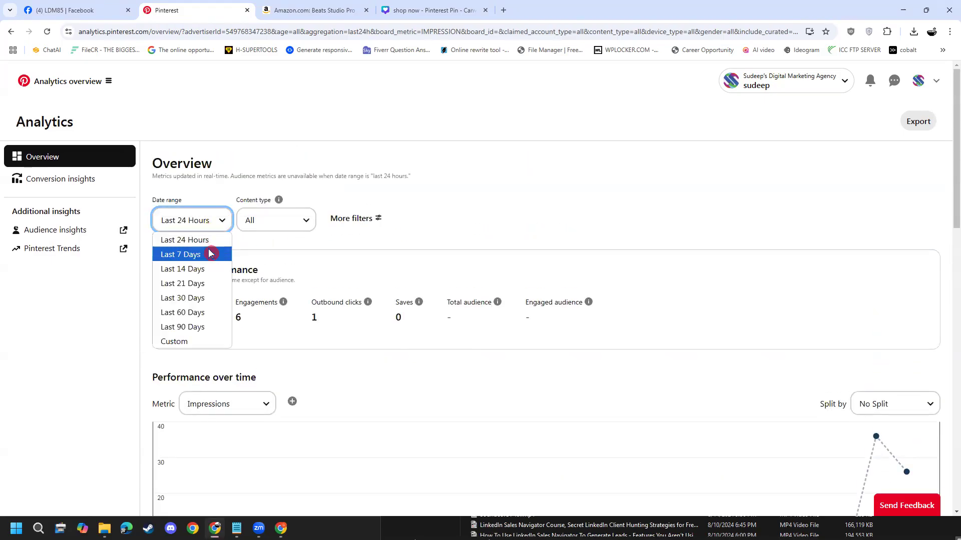
click(207, 253)
scroll(493, 385, down, 5)
scroll(499, 387, up, 3)
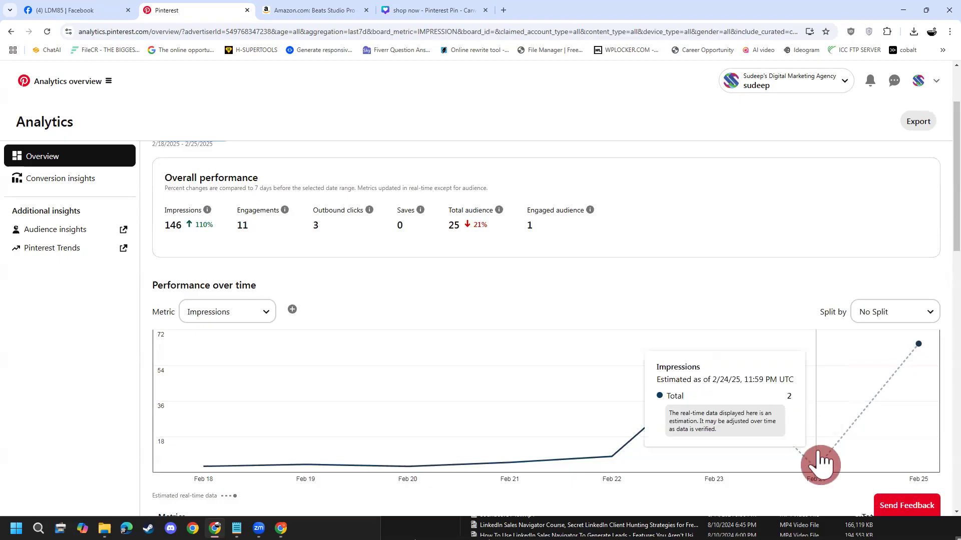
- Inspect the chart's daily impressions for Feb 23, Feb 24 and Feb 25
mouse_move(917, 366)
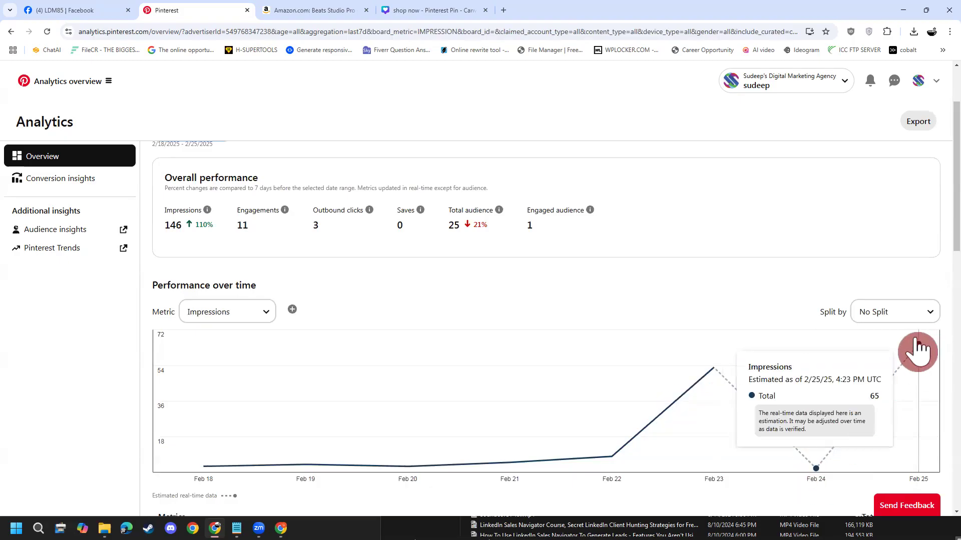
mouse_move(816, 456)
mouse_move(719, 369)
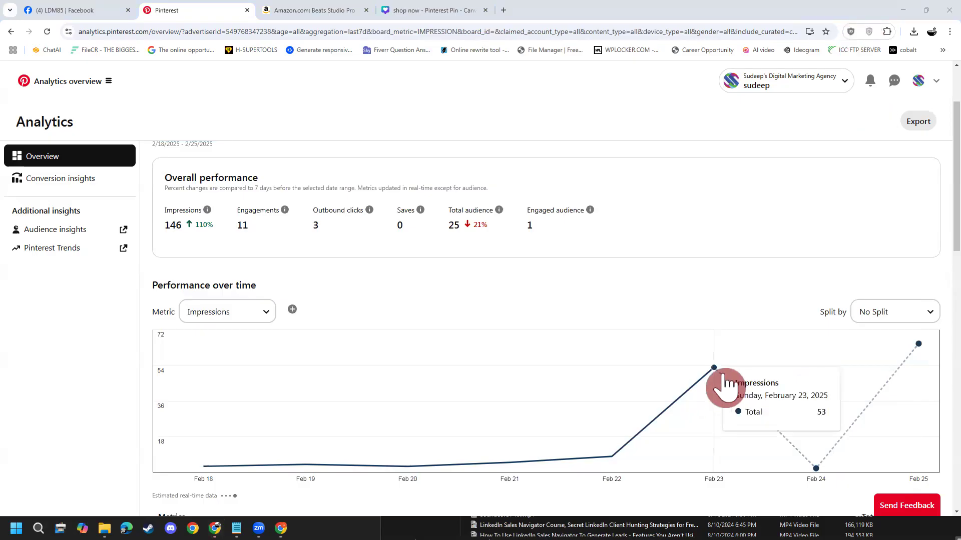
mouse_move(857, 452)
mouse_move(922, 336)
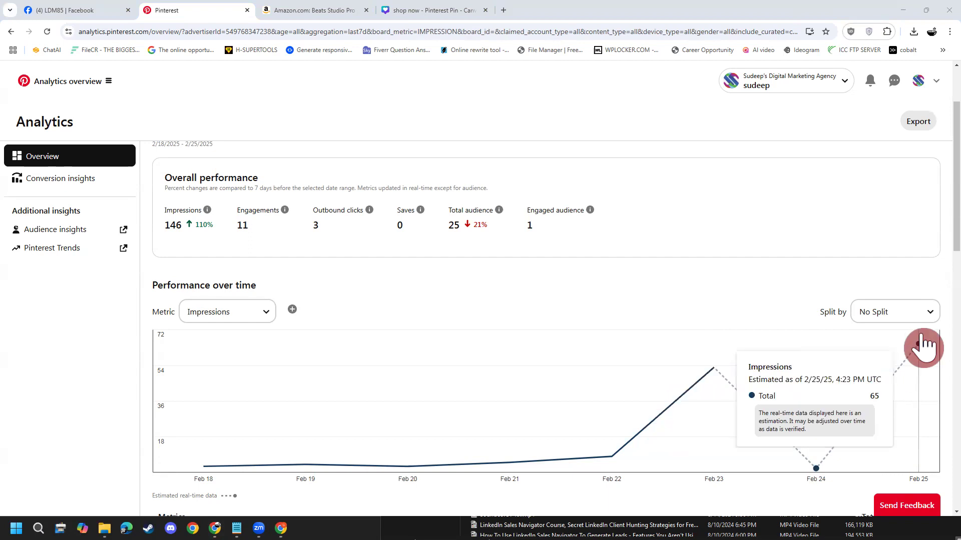
mouse_move(672, 370)
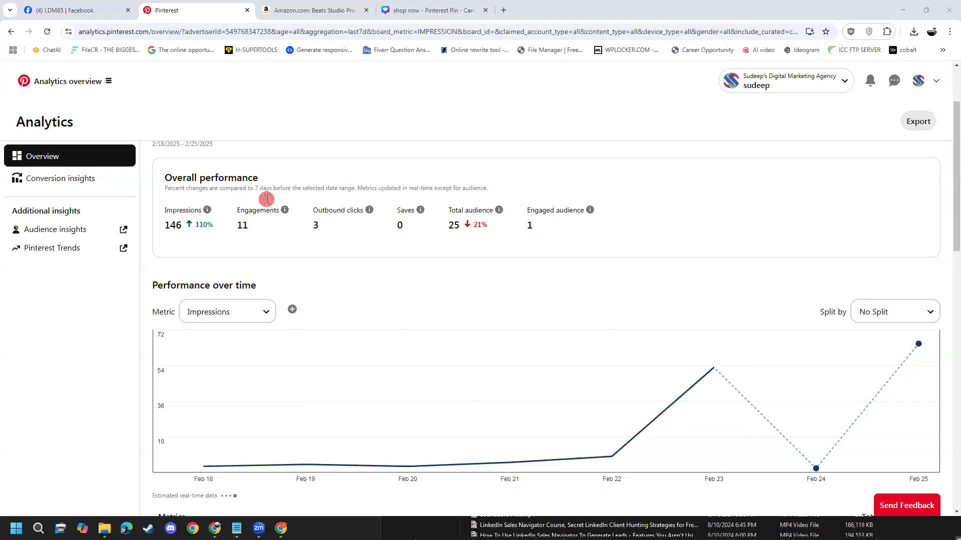
- Review the percentage changes for impressions and total audience in the overall performance summary
drag(176, 225, 219, 223)
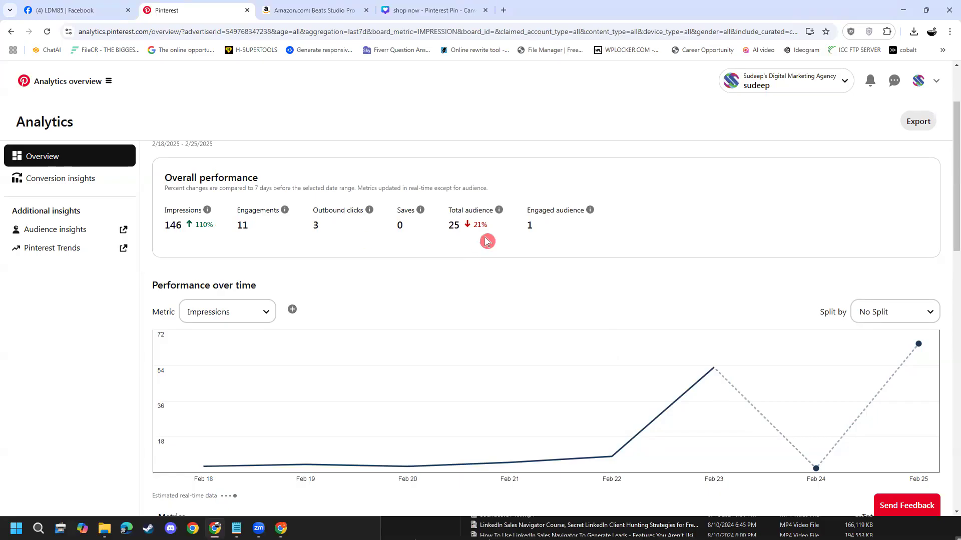
drag(500, 224, 466, 221)
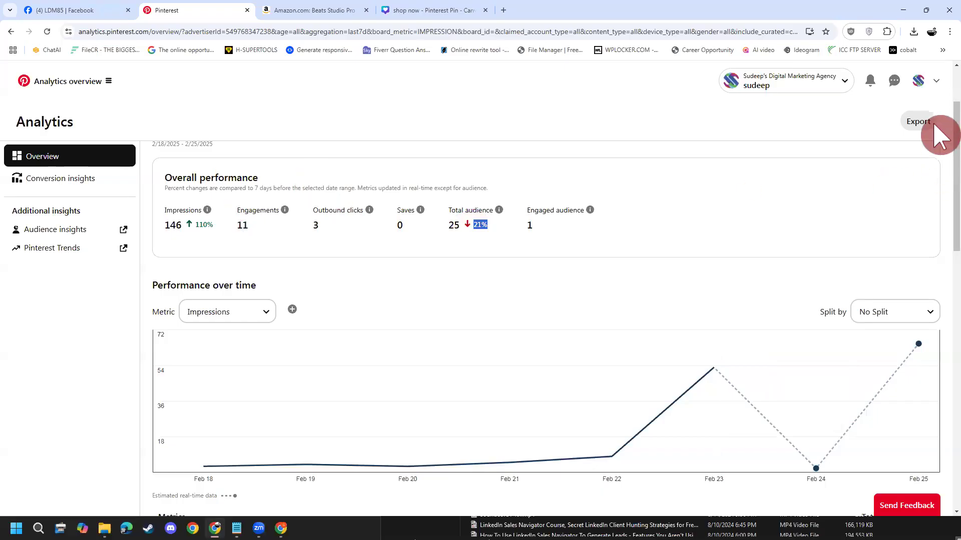
scroll(268, 289, up, 2)
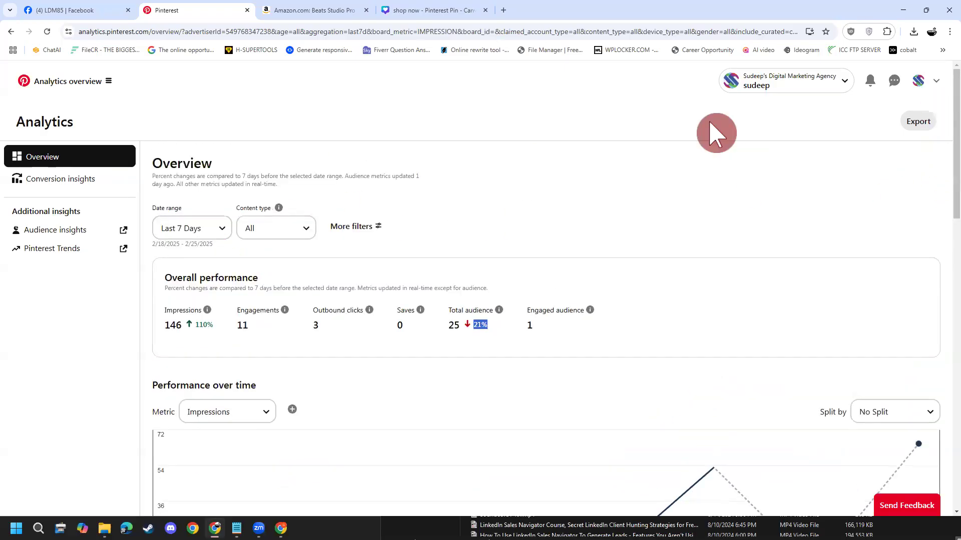
- Return to the agency's profile, reopen the analytics overview and review its last-30-days performance
click(930, 86)
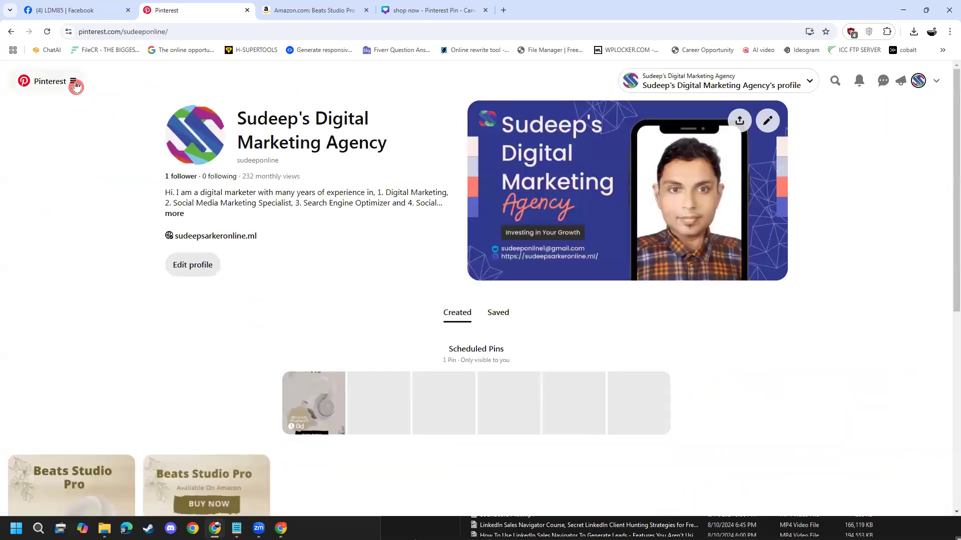
click(75, 85)
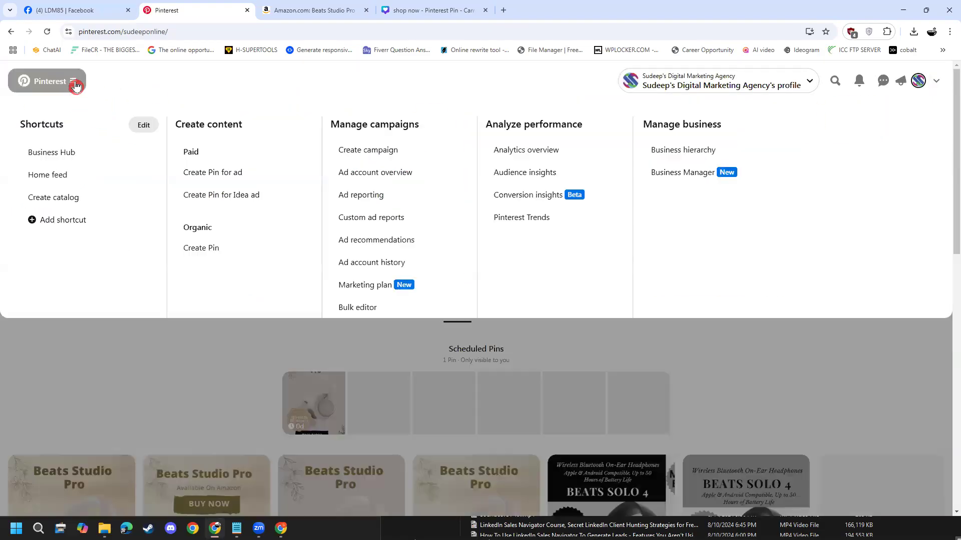
click(551, 155)
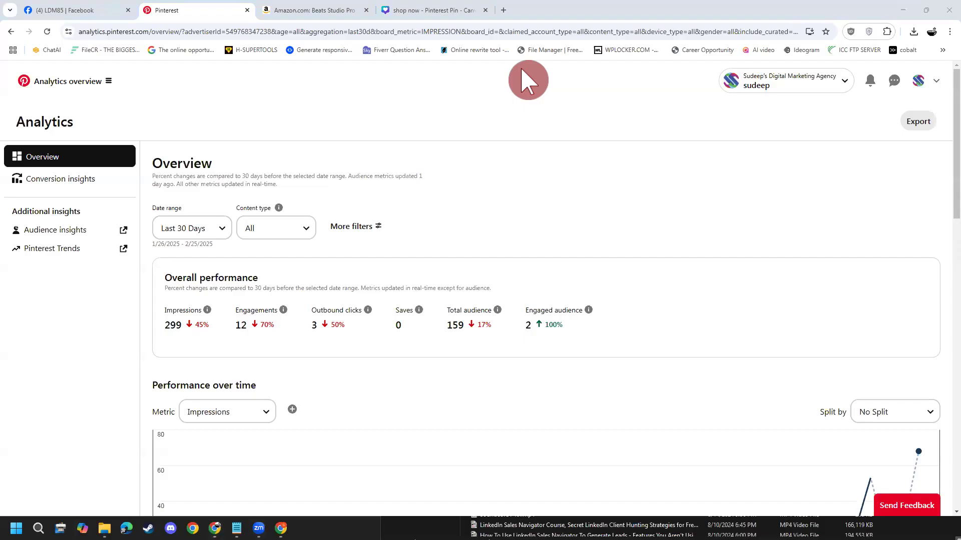
click(338, 230)
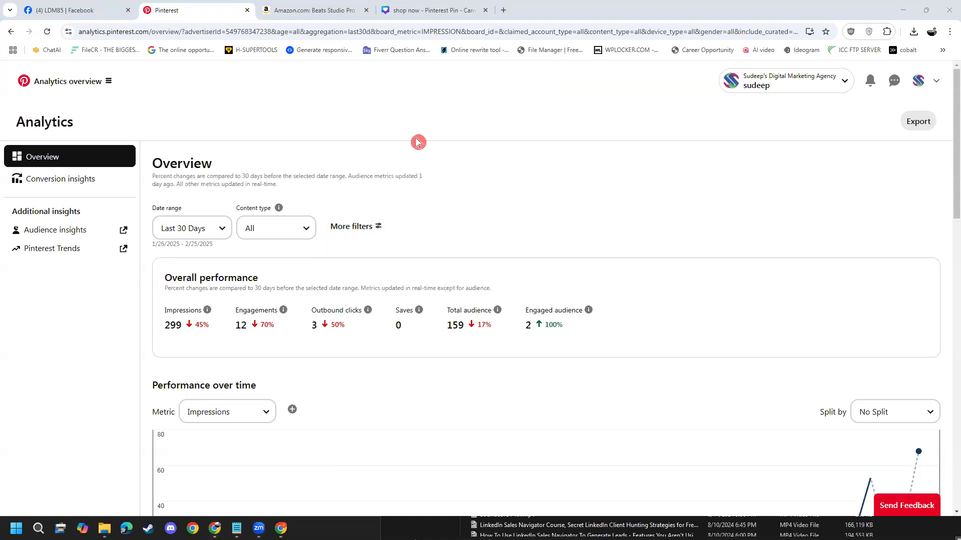
scroll(383, 178, down, 4)
scroll(513, 255, up, 3)
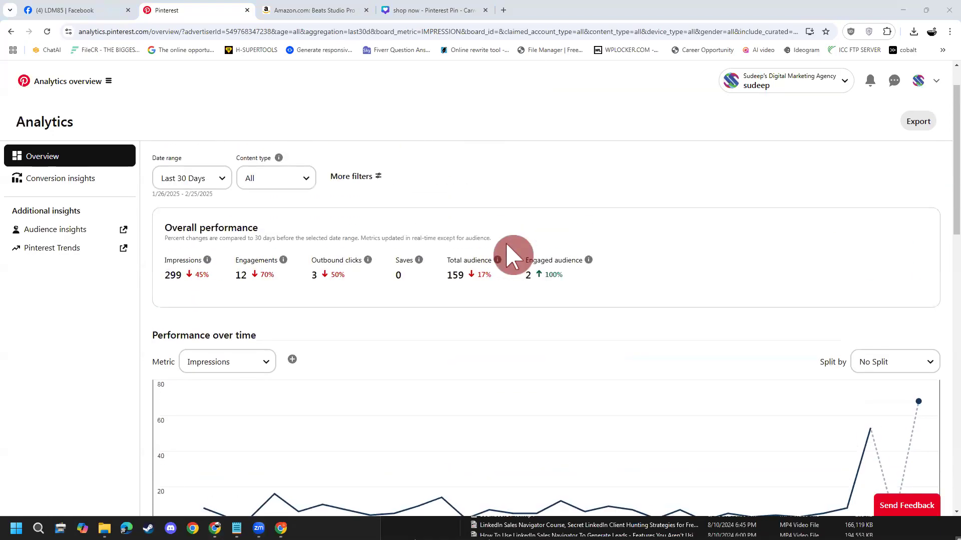
scroll(511, 254, down, 2)
scroll(485, 275, up, 1)
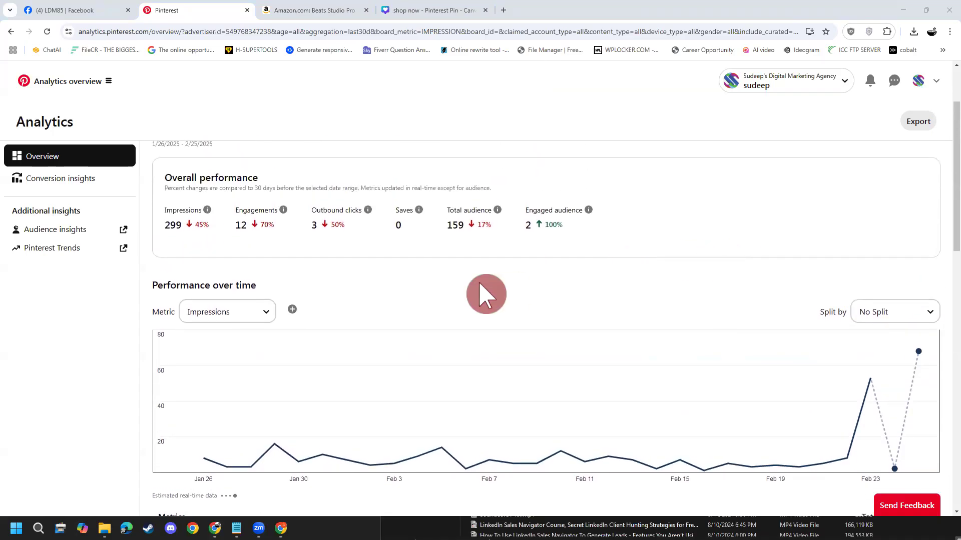
- Review the split options of the last-30-days performance chart and leave it at No Split
click(266, 312)
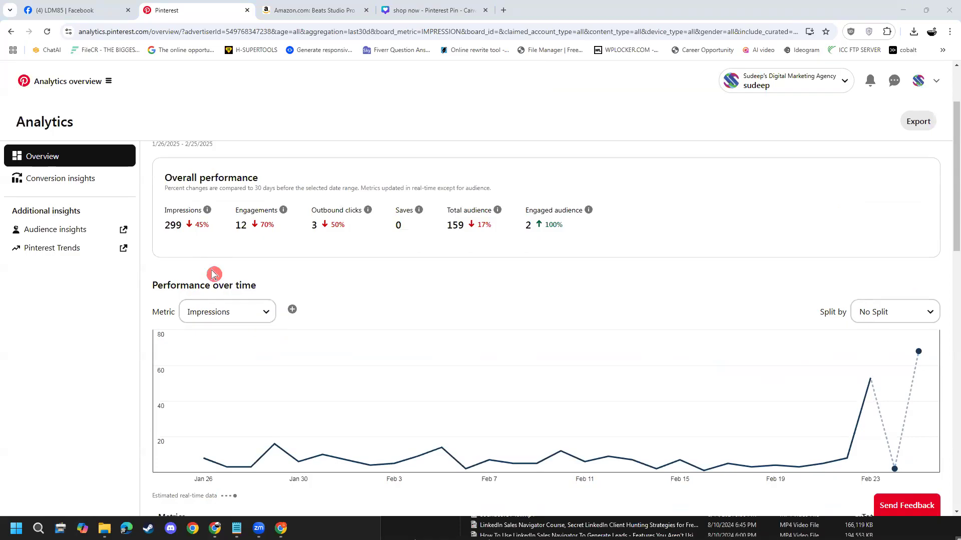
scroll(928, 265, down, 1)
click(903, 268)
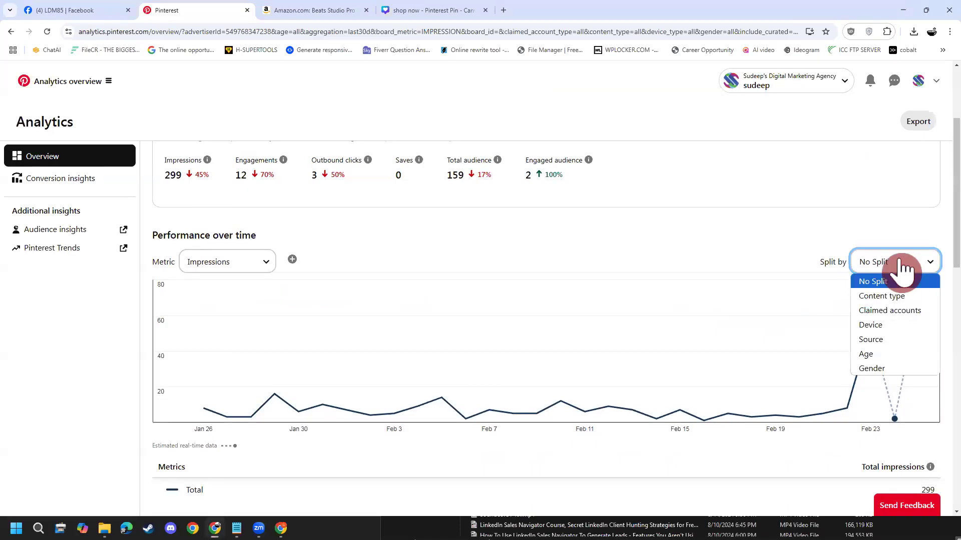
click(904, 270)
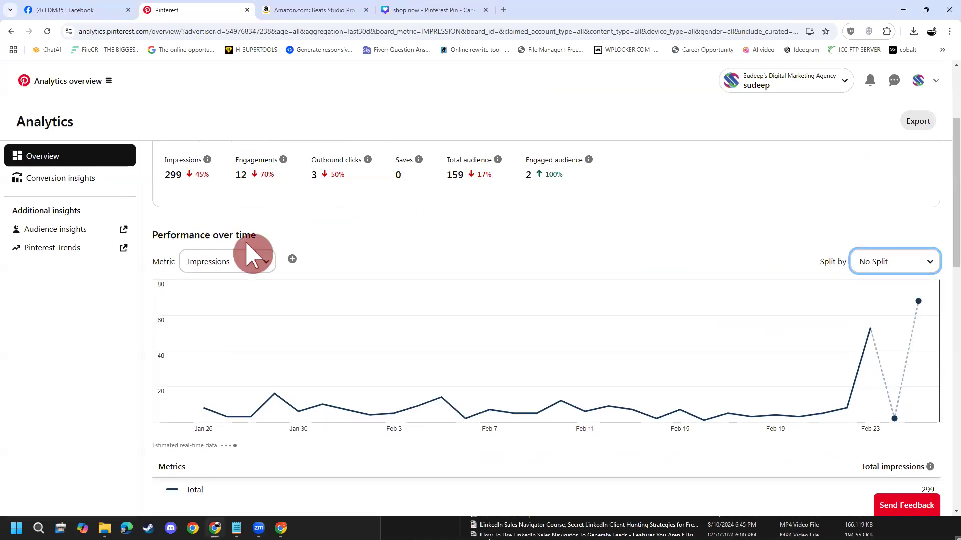
- View the performance chart by Engagements and by Pin clicks, and return the metric to Impressions
click(222, 270)
click(222, 271)
click(227, 268)
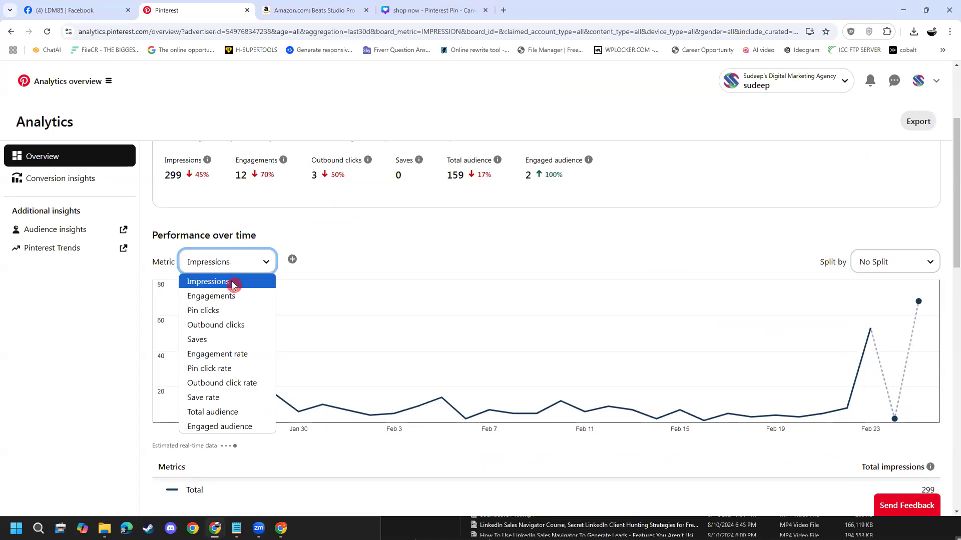
click(231, 295)
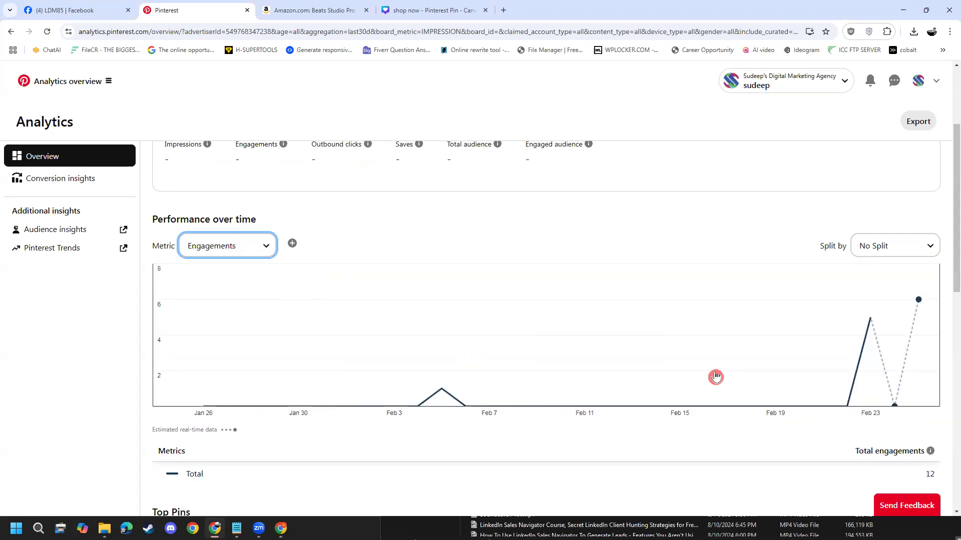
click(260, 248)
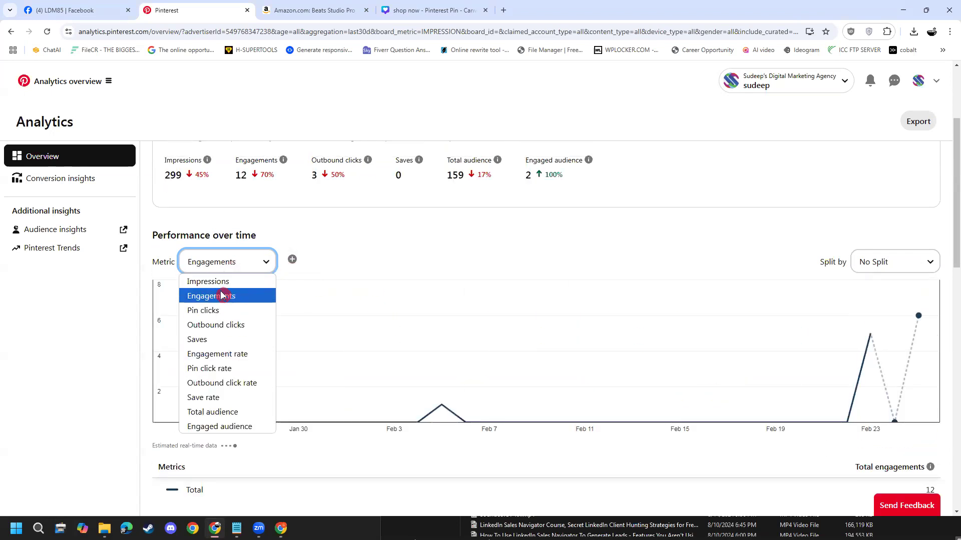
click(222, 311)
scroll(240, 340, up, 3)
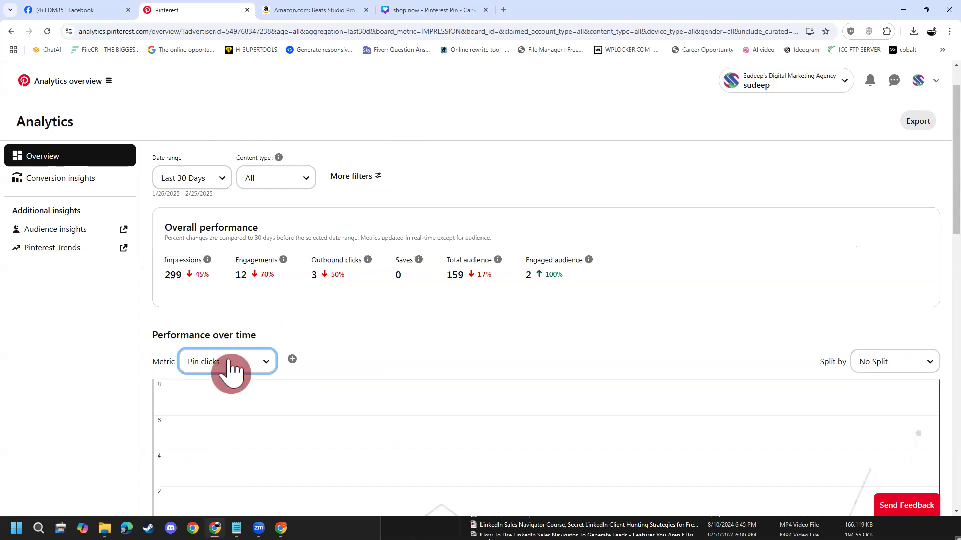
click(227, 362)
click(256, 203)
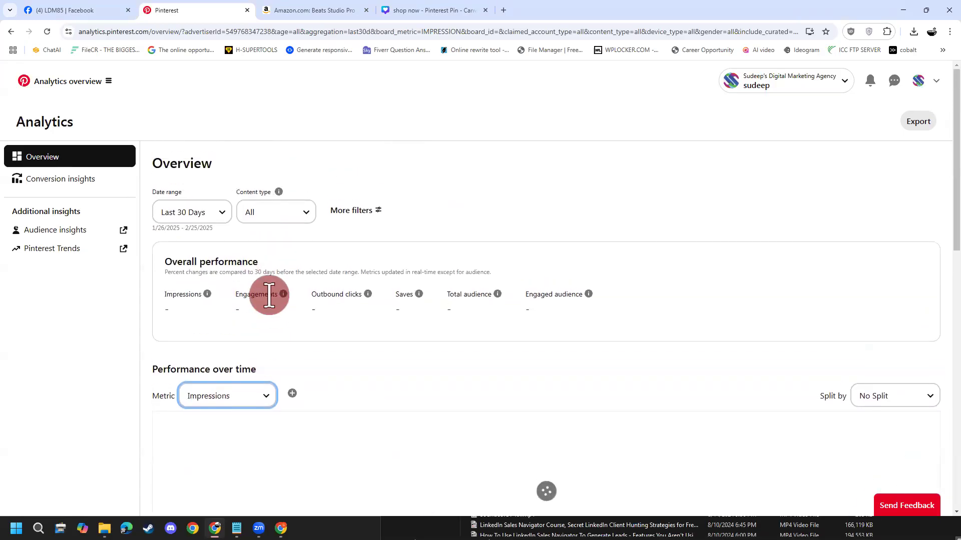
- Check the content type options, set the date range to Last 24 Hours and examine the hourly impressions chart
click(277, 228)
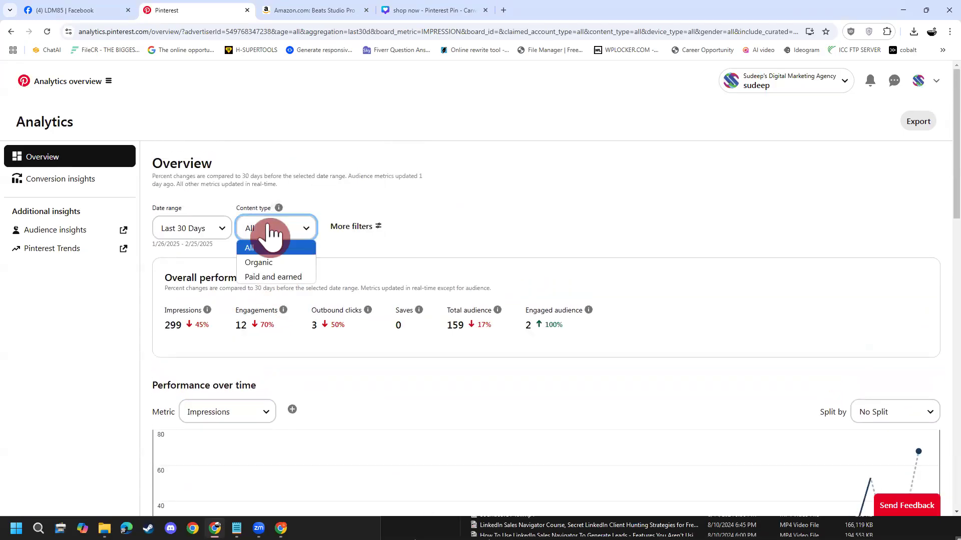
click(213, 231)
click(205, 248)
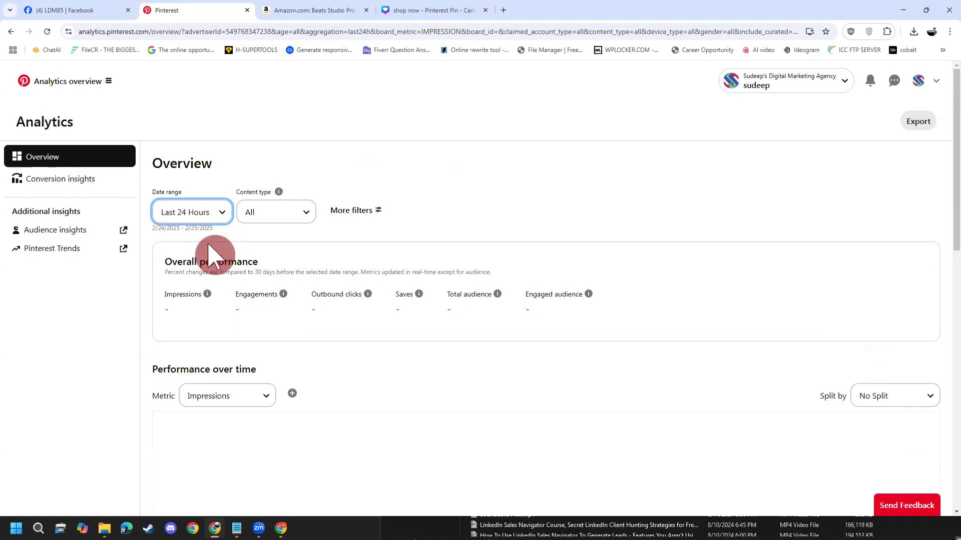
scroll(523, 268, down, 3)
scroll(523, 268, down, 1)
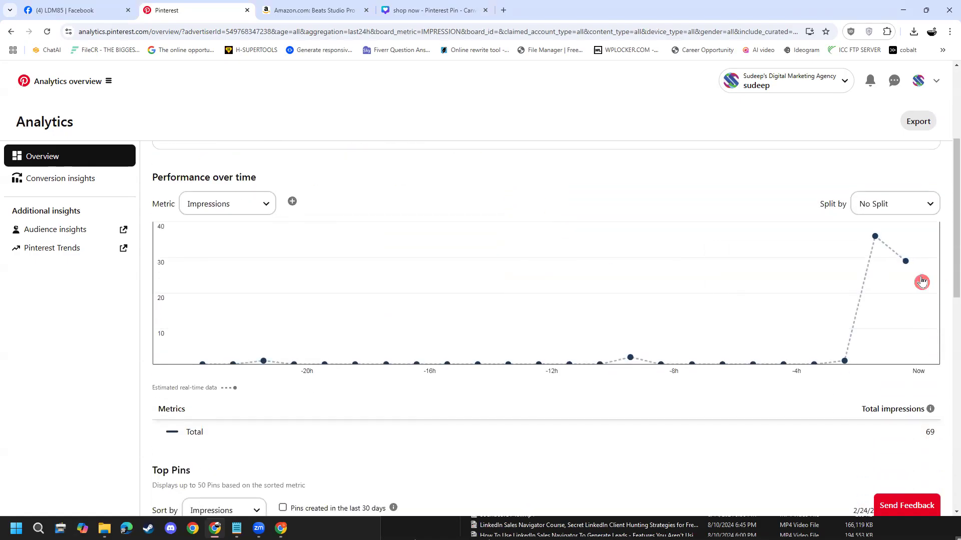
- Review the last-24-hours impressions chart and overall performance figures, and return to the created pins on the agency's profile
mouse_move(889, 250)
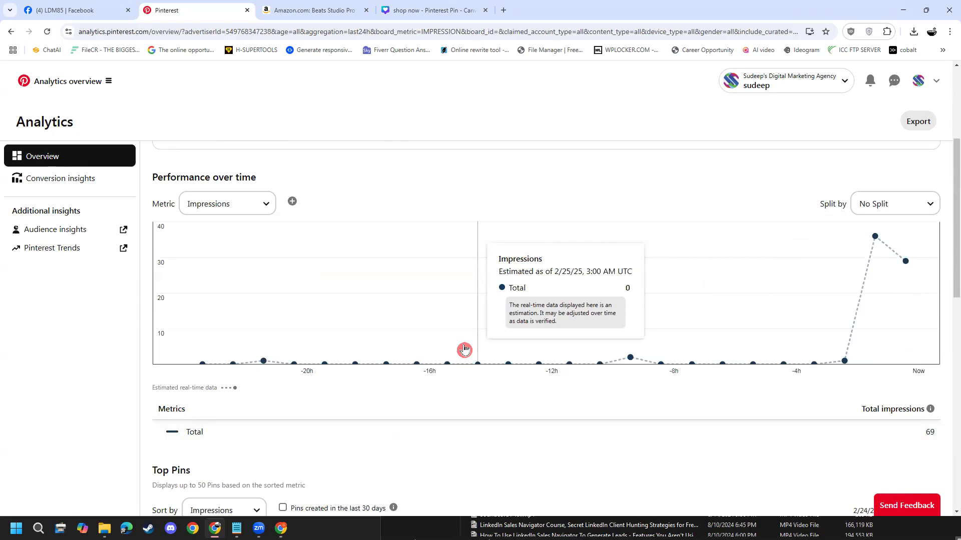
scroll(183, 350, up, 3)
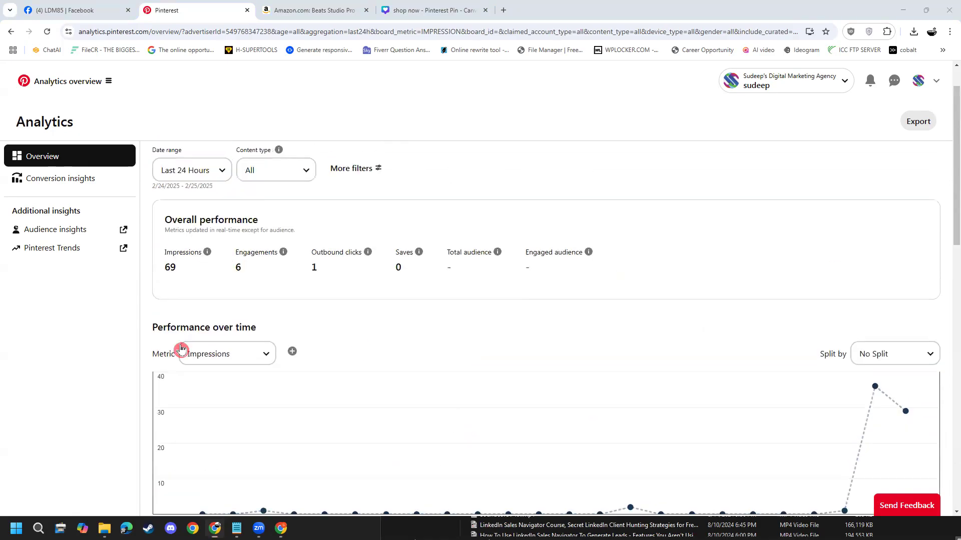
scroll(181, 349, down, 3)
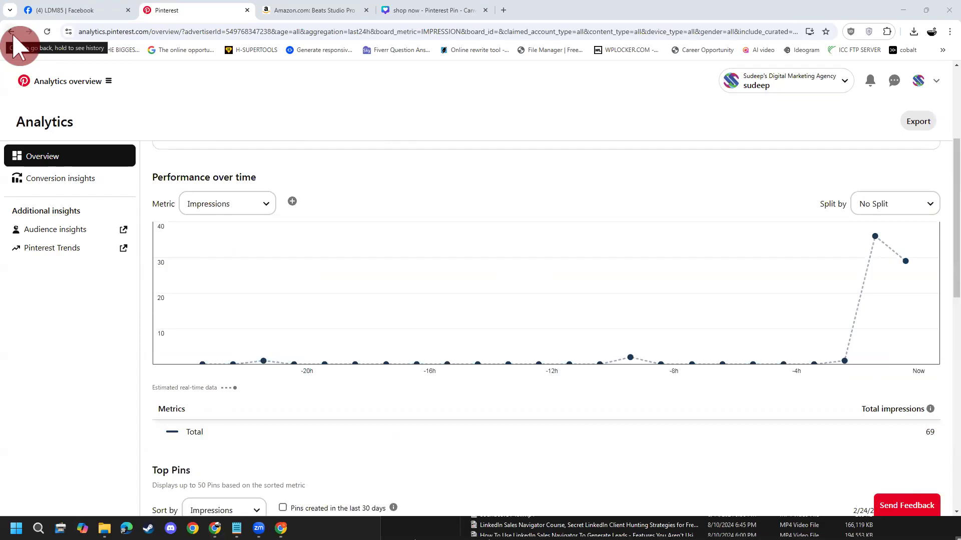
click(47, 32)
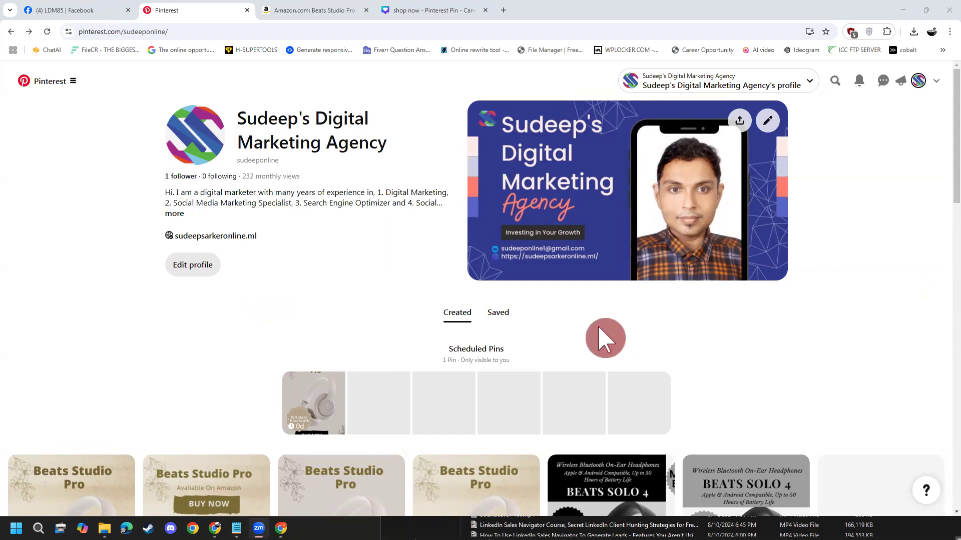
click(470, 315)
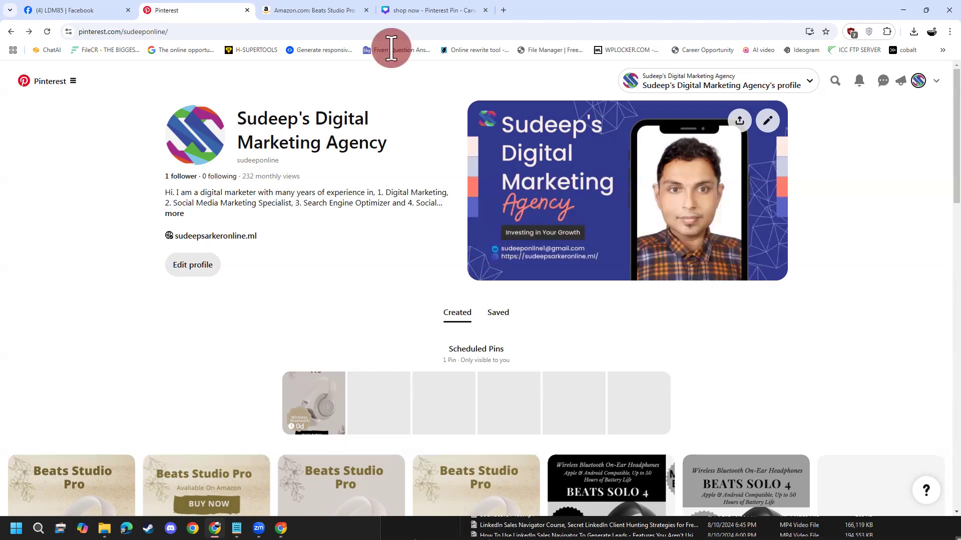
- Handwrite 10,000 over the profile page as an annotation, circle it and add an arrow beside it
drag(675, 299, 686, 354)
drag(705, 283, 722, 322)
mouse_move(740, 265)
mouse_down()
mouse_move(756, 300)
mouse_move(737, 260)
mouse_move(787, 281)
mouse_move(810, 208)
mouse_move(806, 260)
mouse_up()
drag(743, 323, 736, 349)
mouse_move(824, 228)
mouse_down()
mouse_move(703, 368)
mouse_move(836, 262)
mouse_move(817, 213)
mouse_move(836, 252)
mouse_up()
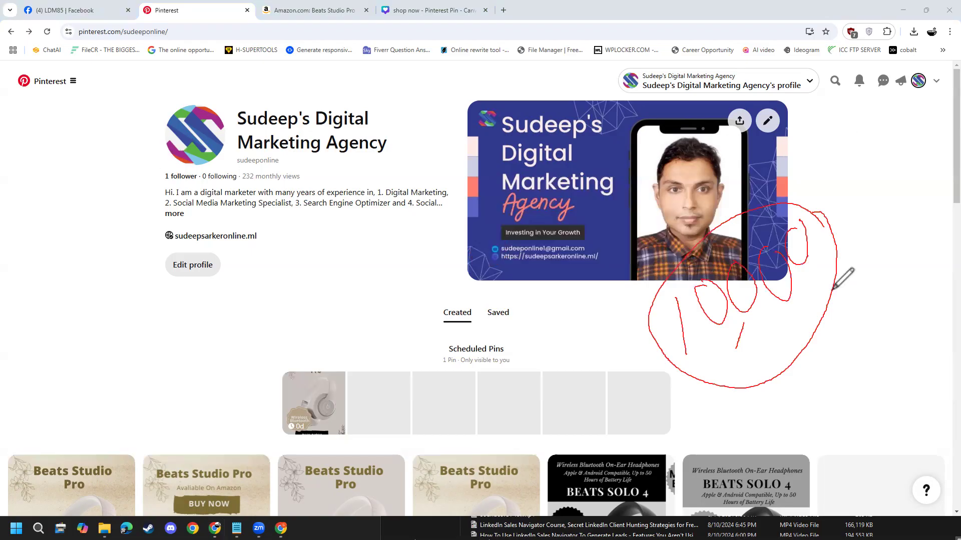
drag(815, 344, 849, 392)
drag(856, 333, 808, 345)
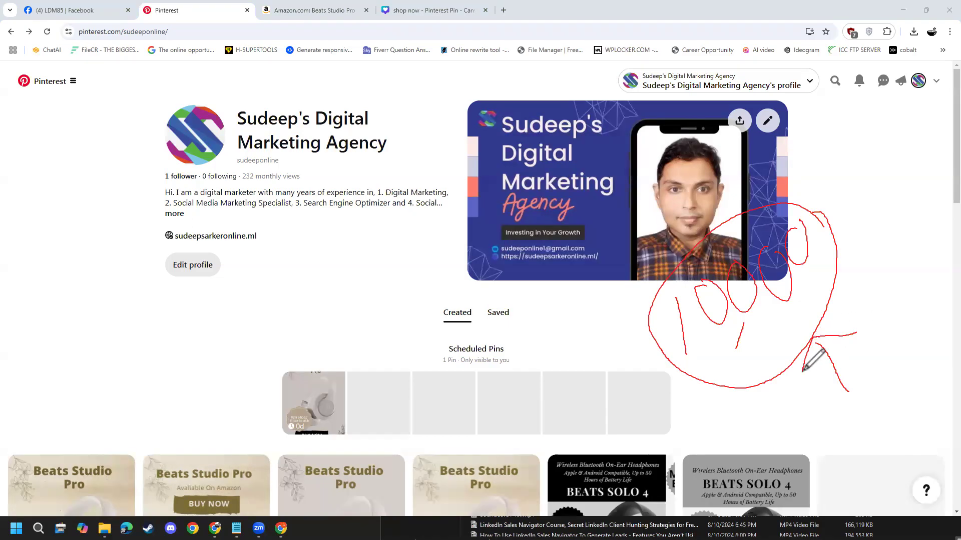
- Annotate the profile page with an arrow to the handwritten word Website, and a box containing a check mark
mouse_move(578, 309)
mouse_down()
mouse_move(670, 309)
mouse_move(661, 305)
mouse_move(659, 319)
mouse_move(694, 339)
mouse_move(732, 308)
mouse_move(736, 330)
mouse_up()
mouse_move(746, 292)
mouse_down()
mouse_move(757, 315)
mouse_move(789, 290)
mouse_move(789, 311)
mouse_move(815, 275)
mouse_move(808, 286)
mouse_up()
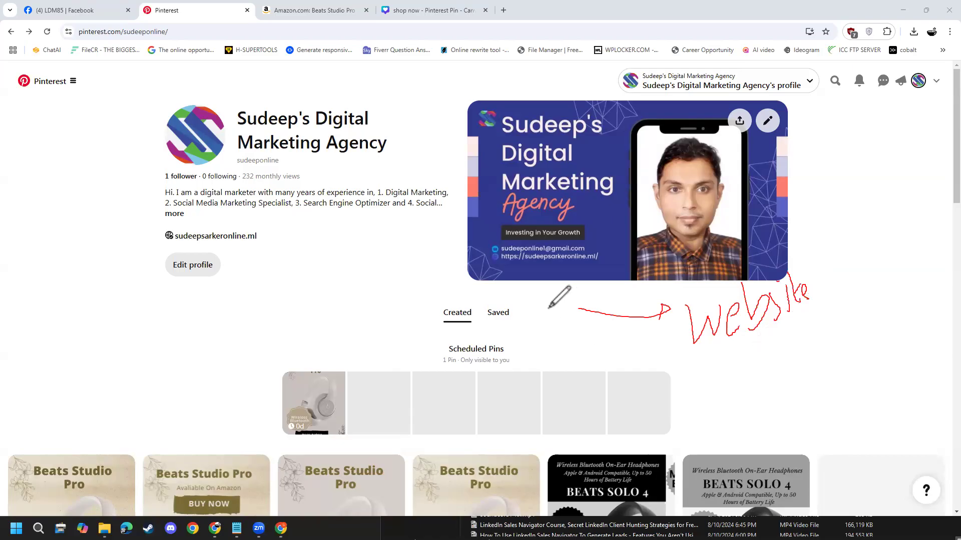
drag(539, 289, 575, 367)
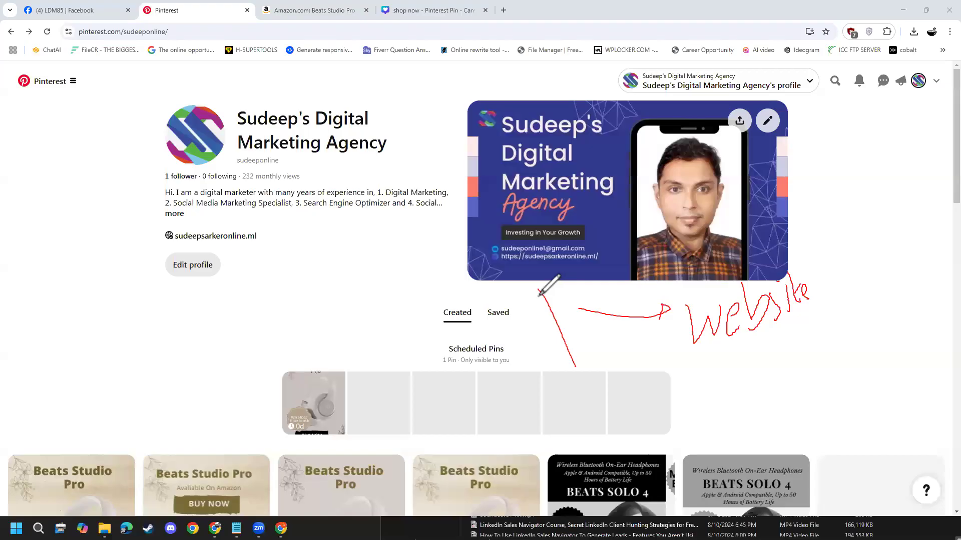
mouse_move(531, 306)
mouse_down()
mouse_move(558, 268)
mouse_move(622, 277)
mouse_move(544, 354)
mouse_up()
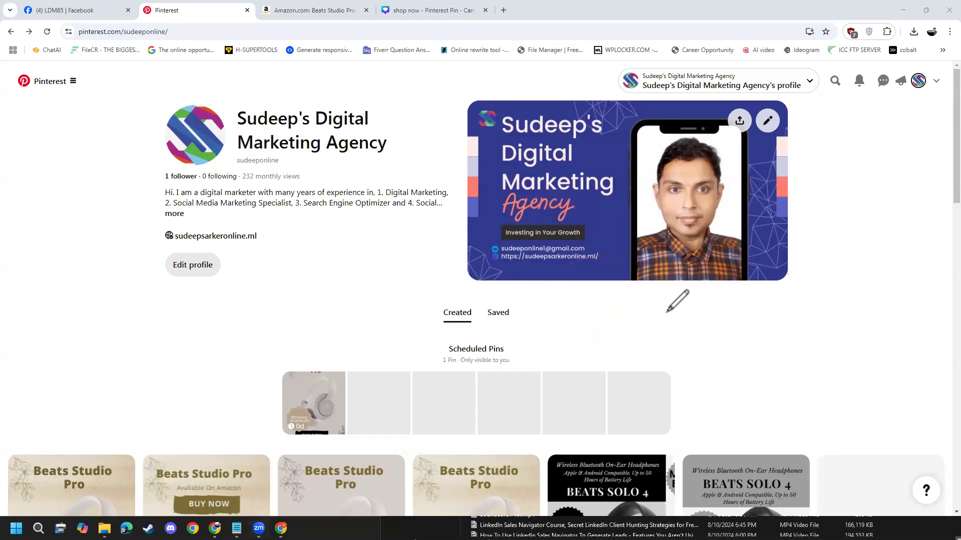
mouse_move(667, 303)
mouse_down()
mouse_move(699, 421)
mouse_move(812, 386)
mouse_move(782, 288)
mouse_move(671, 302)
mouse_up()
mouse_move(705, 331)
mouse_down()
mouse_move(729, 355)
mouse_move(795, 307)
mouse_up()
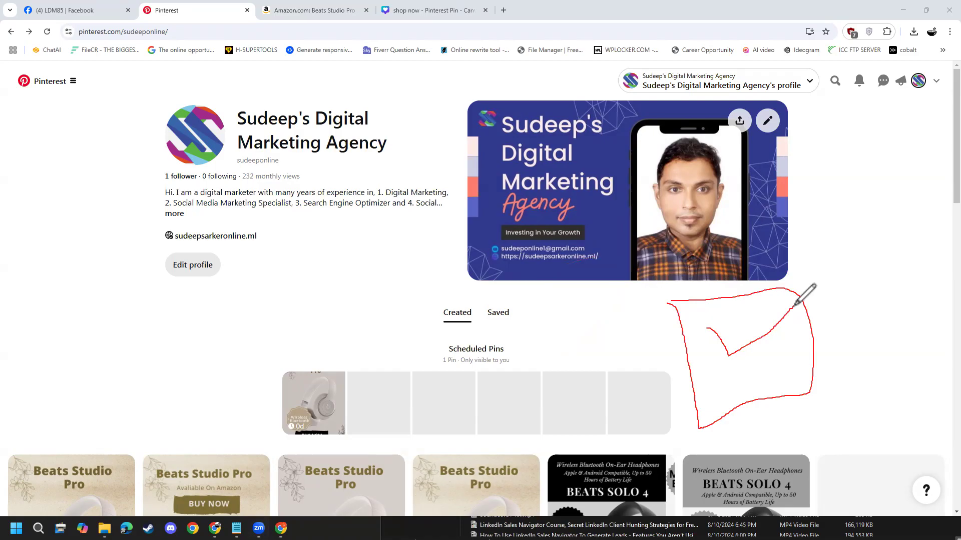
- Open the fourth published Beats Studio Pro pin, review its stats and related pins, and return to the profile
scroll(326, 376, down, 3)
click(473, 343)
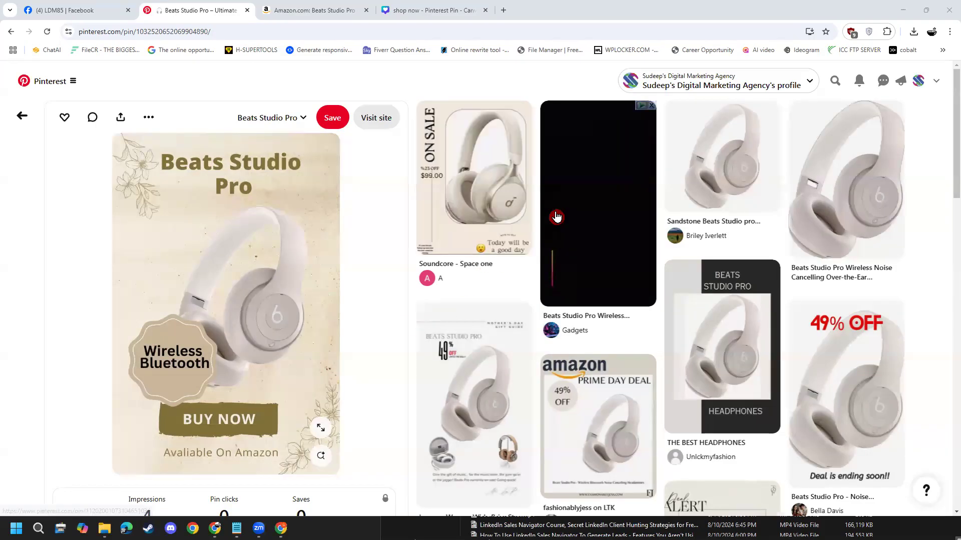
scroll(478, 396, down, 3)
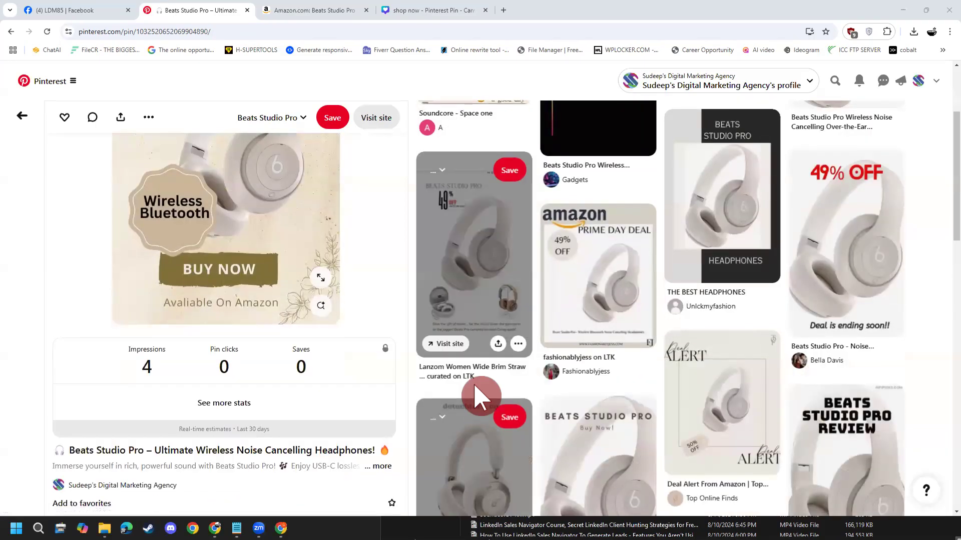
scroll(476, 395, down, 2)
scroll(476, 396, up, 3)
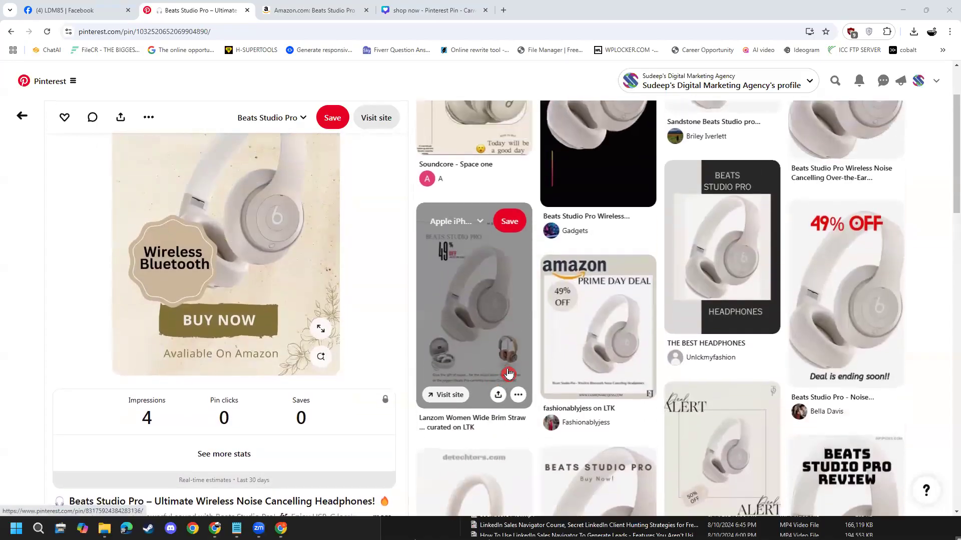
scroll(509, 373, up, 2)
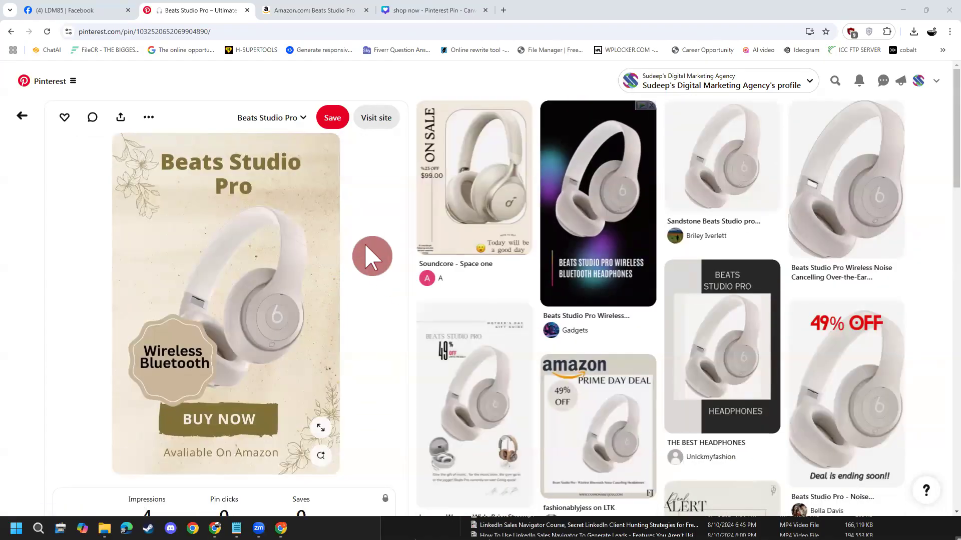
click(22, 109)
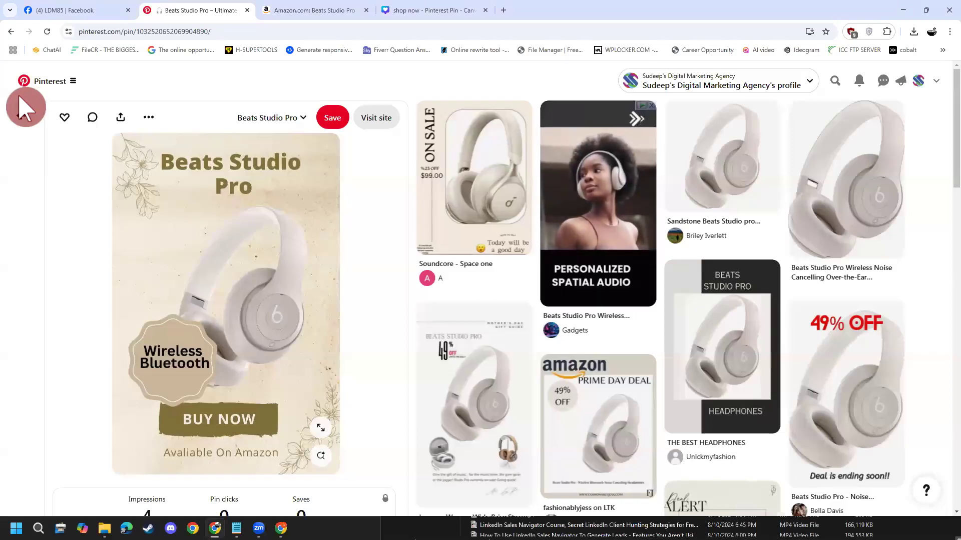
click(16, 119)
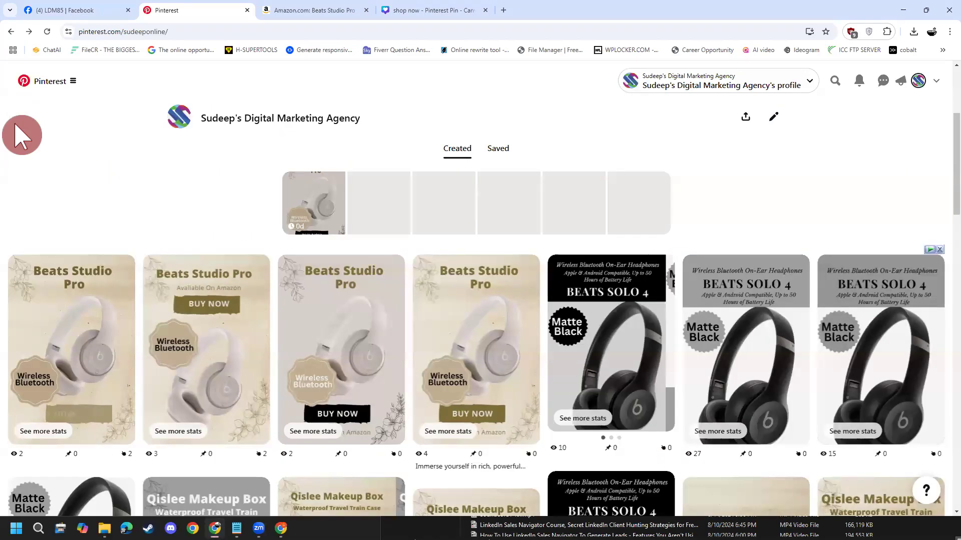
scroll(102, 216, up, 4)
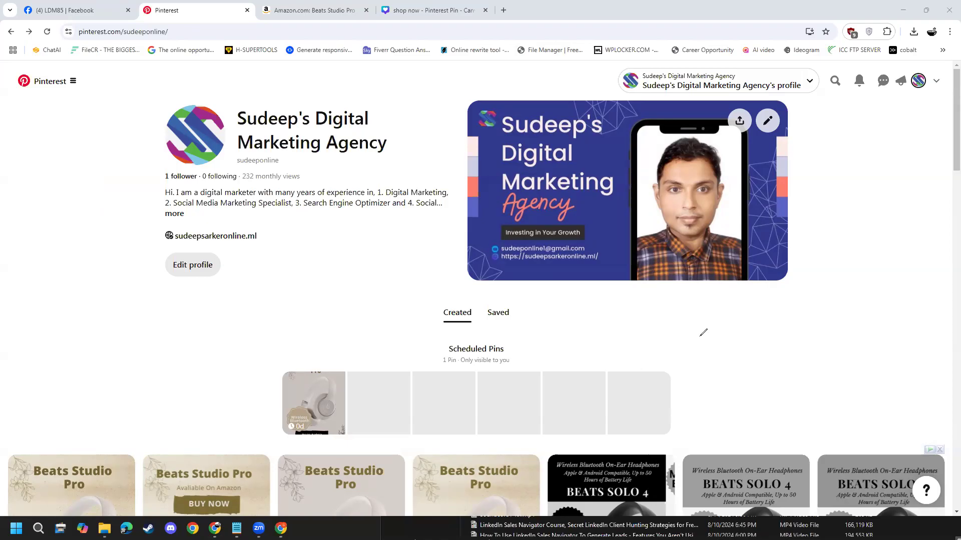
click(857, 294)
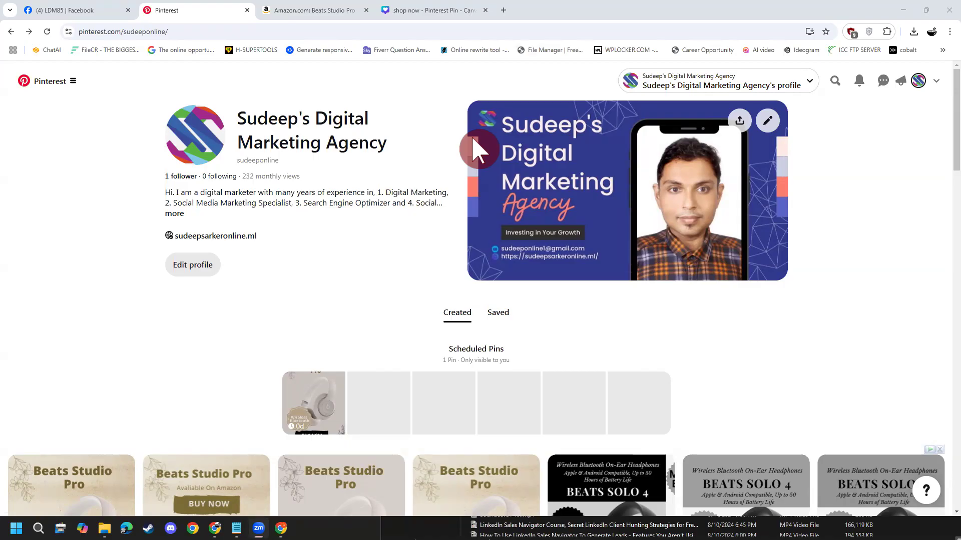
- Annotate the profile page with two circled letters linked by an arrow, and a further arrow leading to more handwriting
key(ctrl+2)
drag(241, 290, 263, 343)
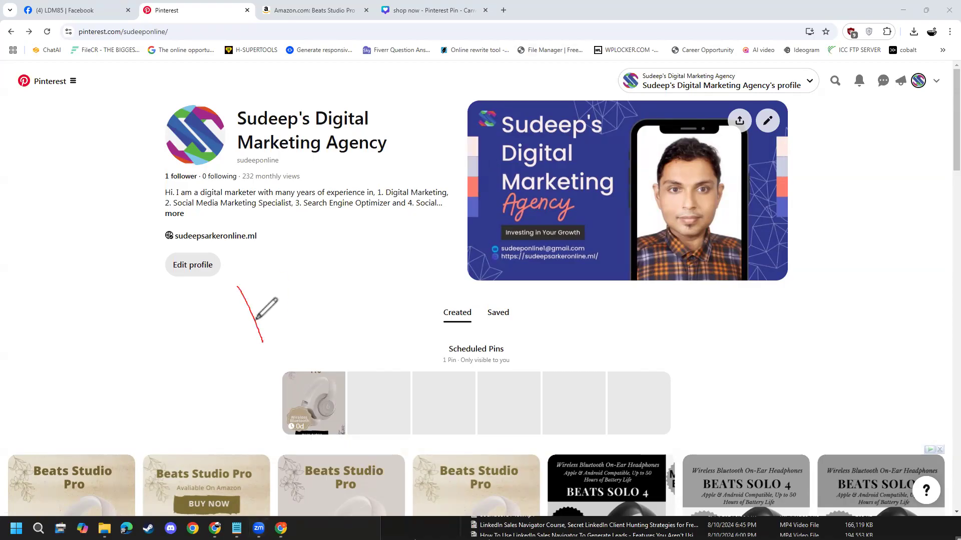
mouse_move(230, 298)
mouse_down()
mouse_move(266, 297)
mouse_move(315, 338)
mouse_move(290, 315)
mouse_move(265, 366)
mouse_move(280, 263)
mouse_move(214, 313)
mouse_move(272, 387)
mouse_move(355, 376)
mouse_move(305, 280)
mouse_move(359, 278)
mouse_up()
mouse_move(347, 226)
mouse_down()
mouse_move(383, 243)
mouse_move(370, 252)
mouse_move(410, 278)
mouse_up()
mouse_move(388, 197)
mouse_down()
mouse_move(368, 325)
mouse_move(410, 197)
mouse_up()
mouse_move(450, 261)
mouse_down()
mouse_move(540, 279)
mouse_move(528, 313)
mouse_up()
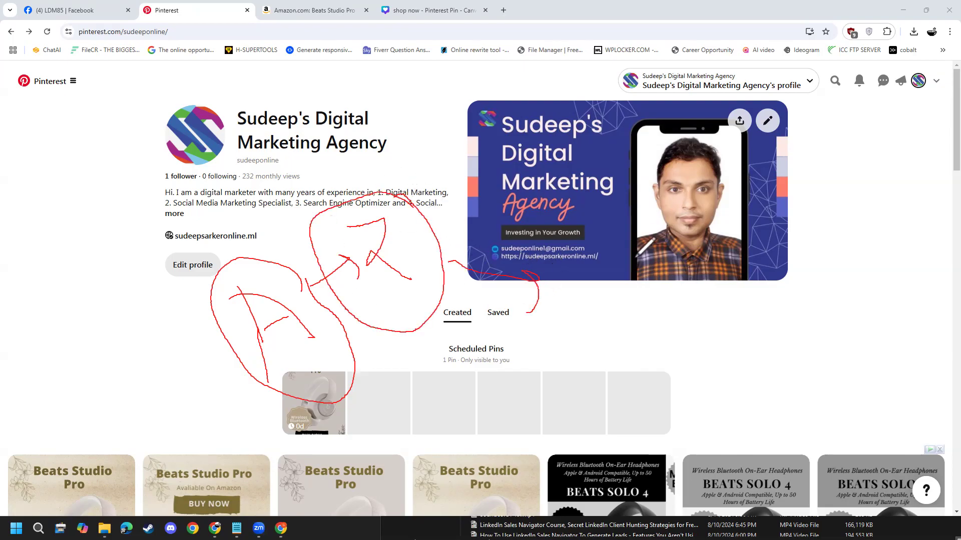
mouse_move(560, 285)
mouse_down()
mouse_move(583, 277)
mouse_move(599, 336)
mouse_up()
drag(592, 338, 608, 326)
drag(599, 259, 643, 313)
mouse_move(643, 313)
mouse_down()
mouse_move(619, 232)
mouse_move(670, 231)
mouse_move(637, 297)
mouse_move(718, 230)
mouse_move(734, 290)
mouse_move(700, 323)
mouse_move(703, 352)
mouse_move(683, 307)
mouse_move(714, 354)
mouse_move(744, 323)
mouse_move(794, 300)
mouse_move(799, 327)
mouse_up()
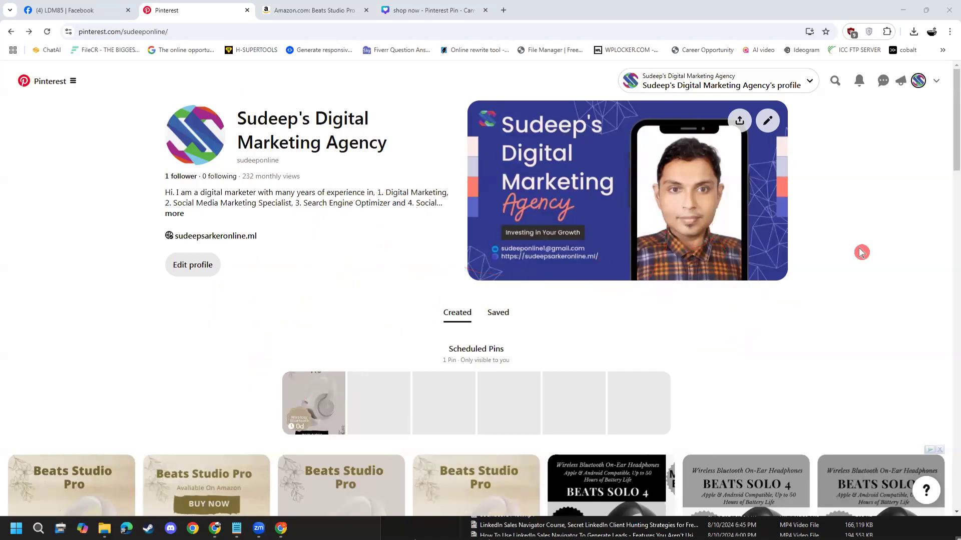
- Draw a small arrow-shaped annotation in the blank area below the profile description
click(814, 304)
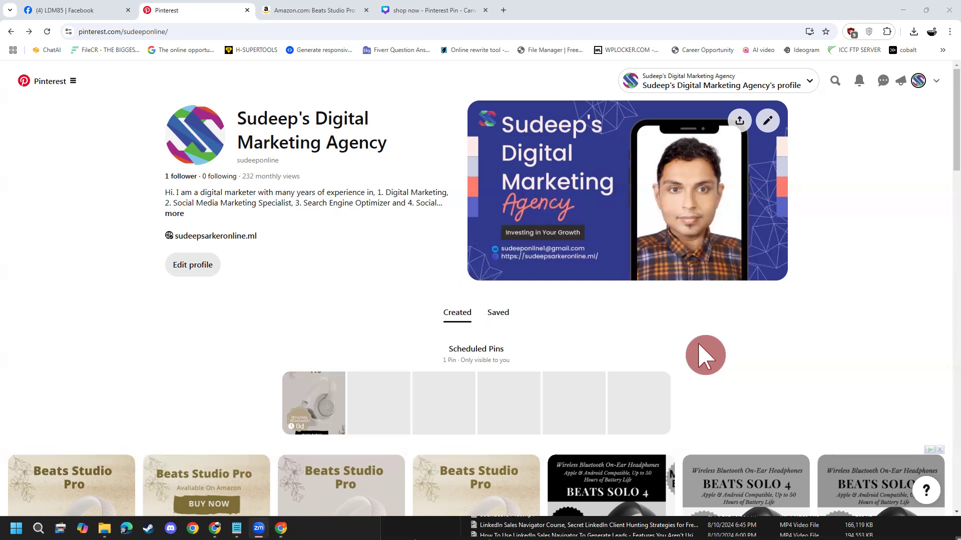
scroll(272, 360, down, 2)
scroll(225, 336, up, 2)
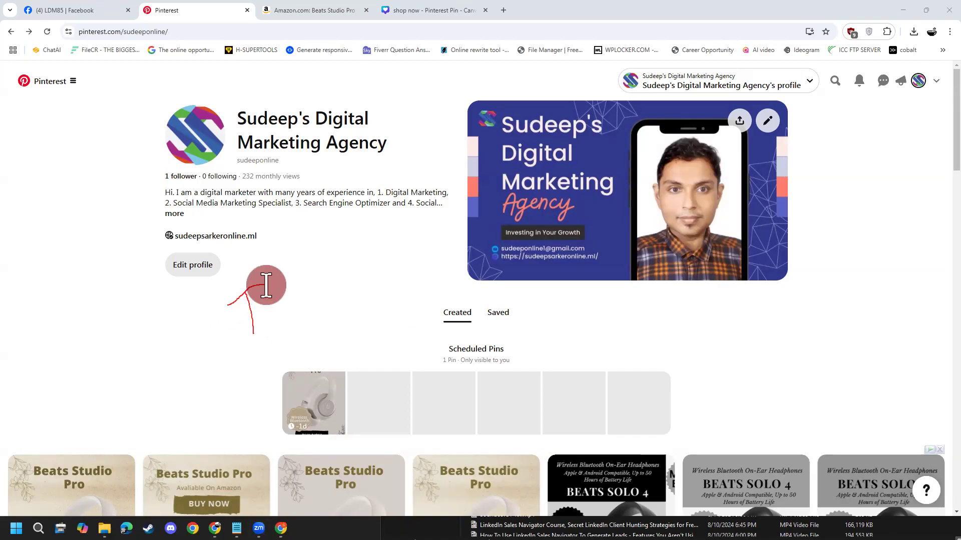
mouse_move(297, 290)
mouse_down()
mouse_move(276, 258)
mouse_move(305, 257)
mouse_move(293, 302)
mouse_up()
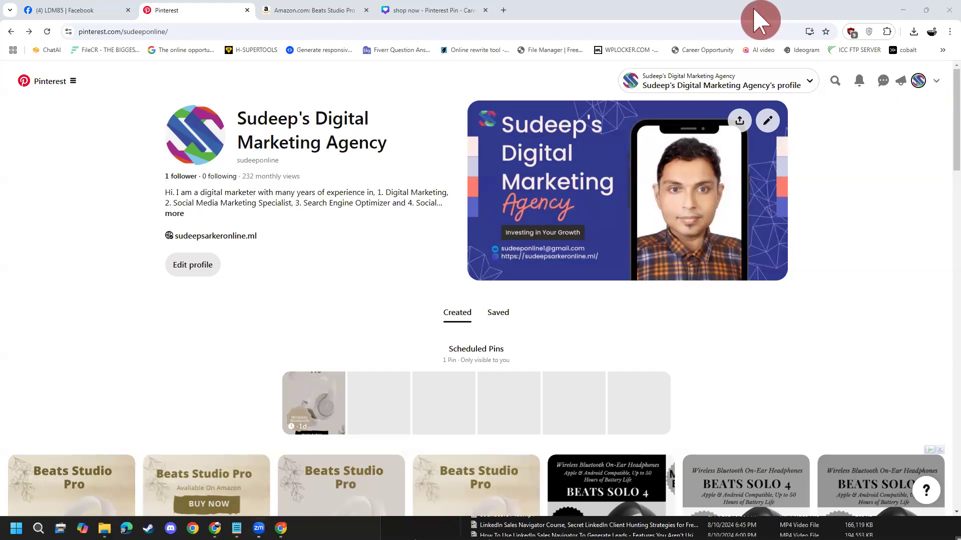
- Circle the account options arrow beside the profile picture as an annotation, and clear all drawings
mouse_move(926, 99)
mouse_down()
mouse_move(929, 55)
mouse_move(929, 114)
mouse_move(918, 113)
mouse_move(920, 60)
mouse_move(936, 74)
mouse_move(928, 106)
mouse_move(919, 83)
mouse_move(929, 55)
mouse_move(929, 98)
mouse_up()
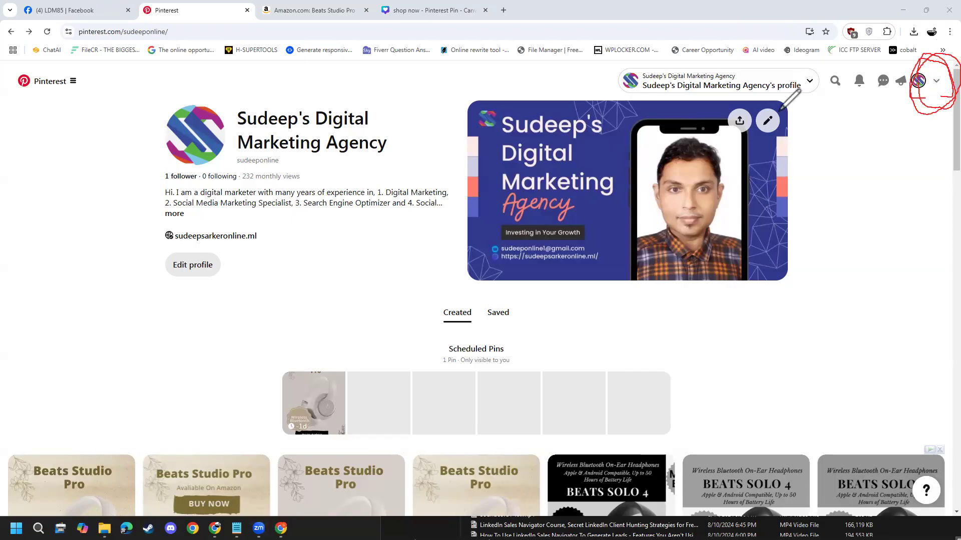
right_click(876, 230)
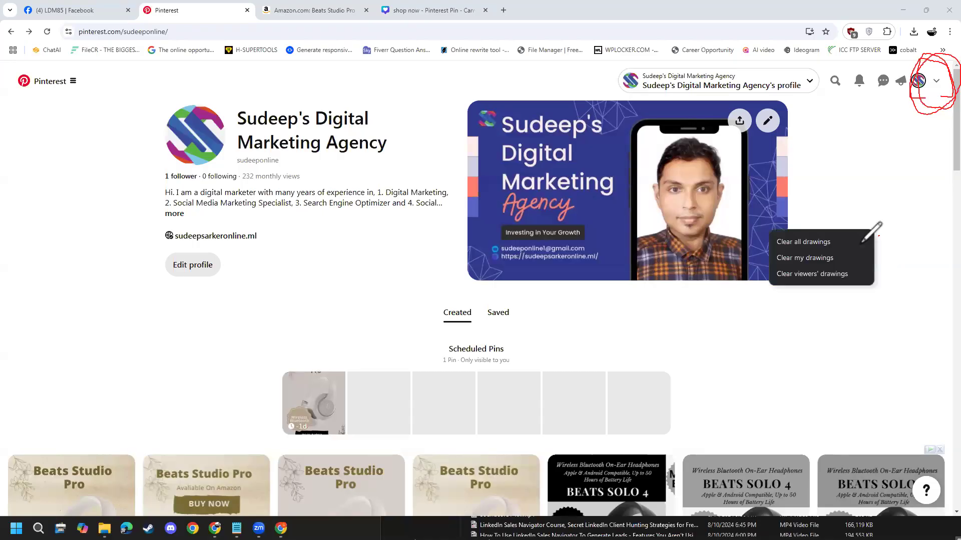
click(860, 243)
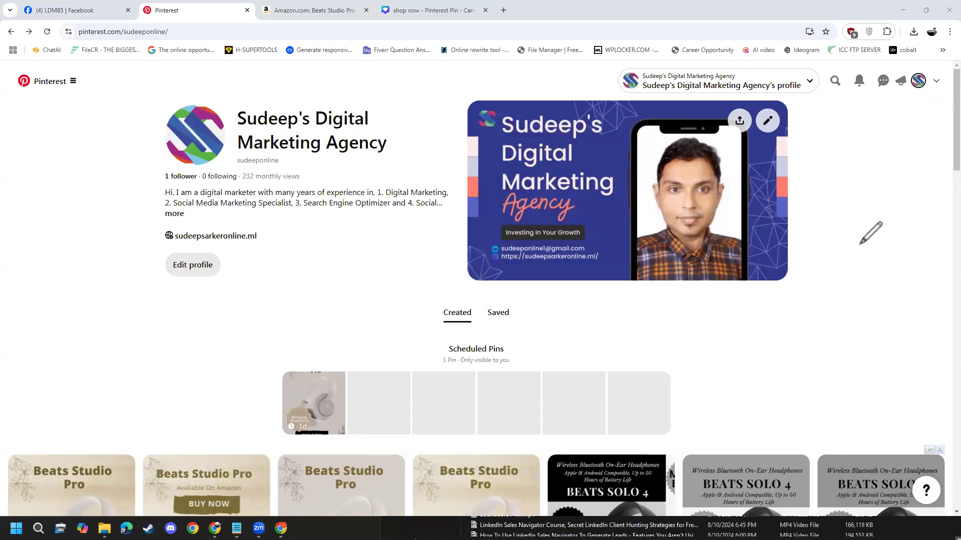
- Read the Business Access notice in the account options and open Business Manager
click(937, 84)
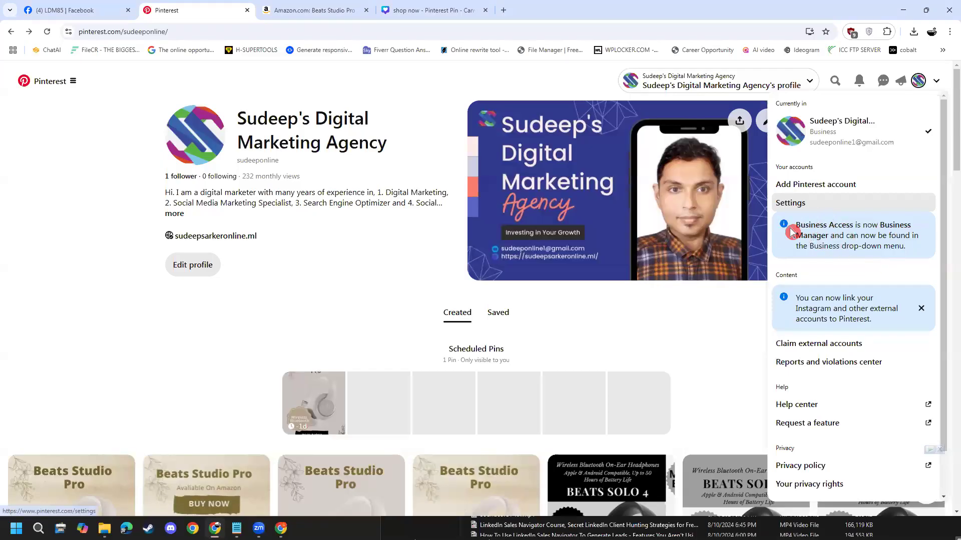
drag(791, 231, 855, 223)
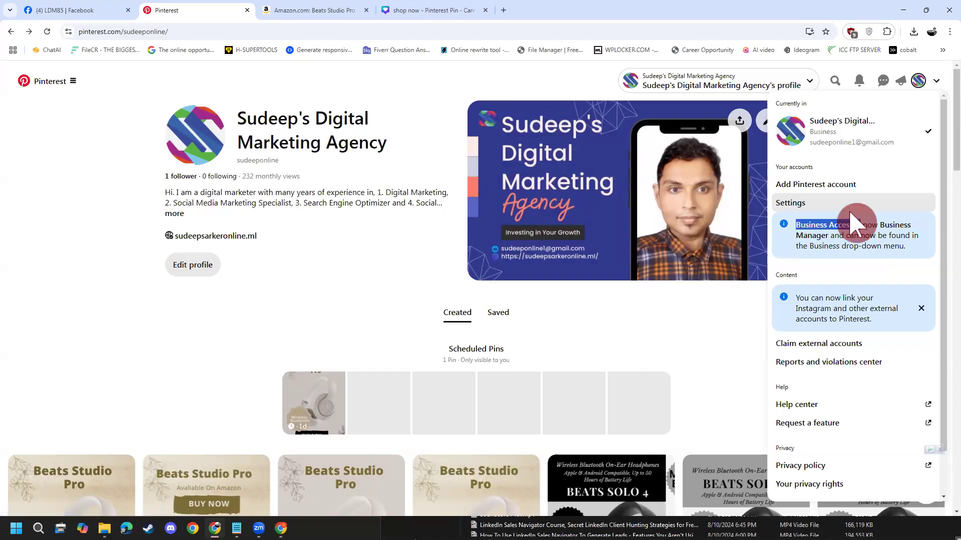
click(73, 81)
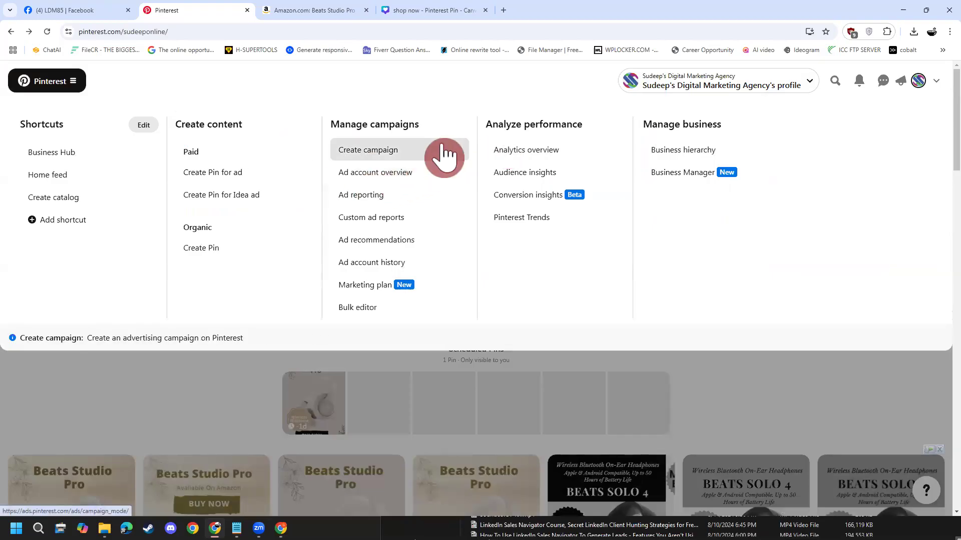
click(679, 174)
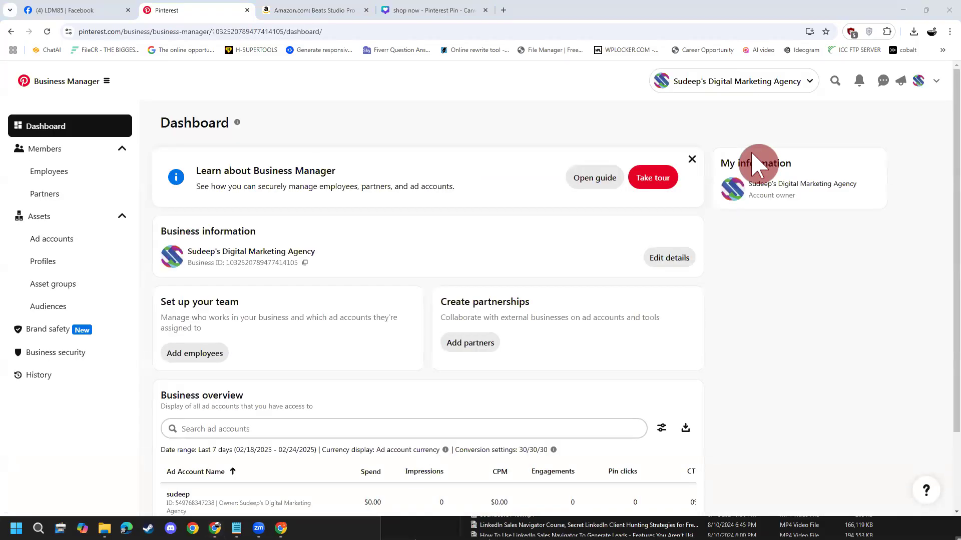
- Review the Business Manager dashboard's sections and open the Employees page for the agency
drag(265, 172, 380, 178)
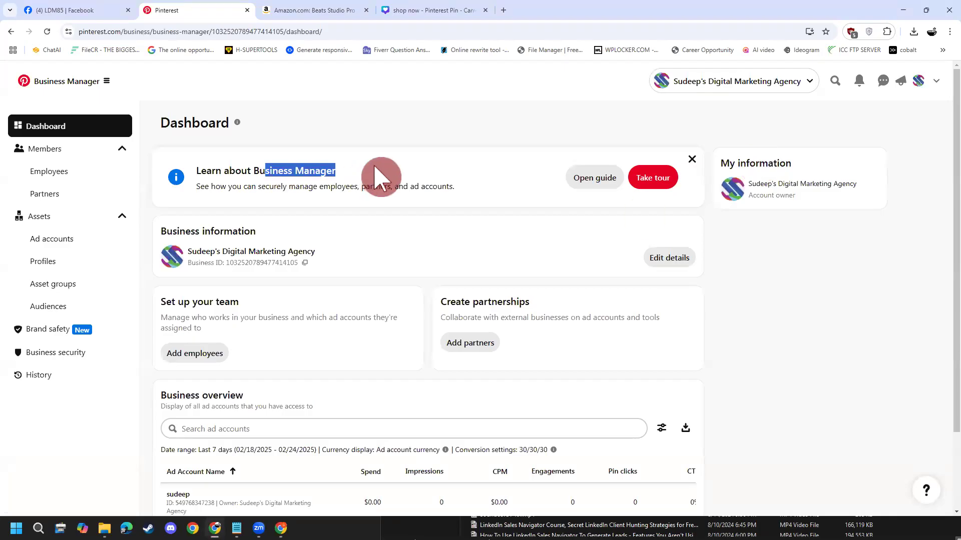
click(380, 178)
scroll(360, 179, down, 1)
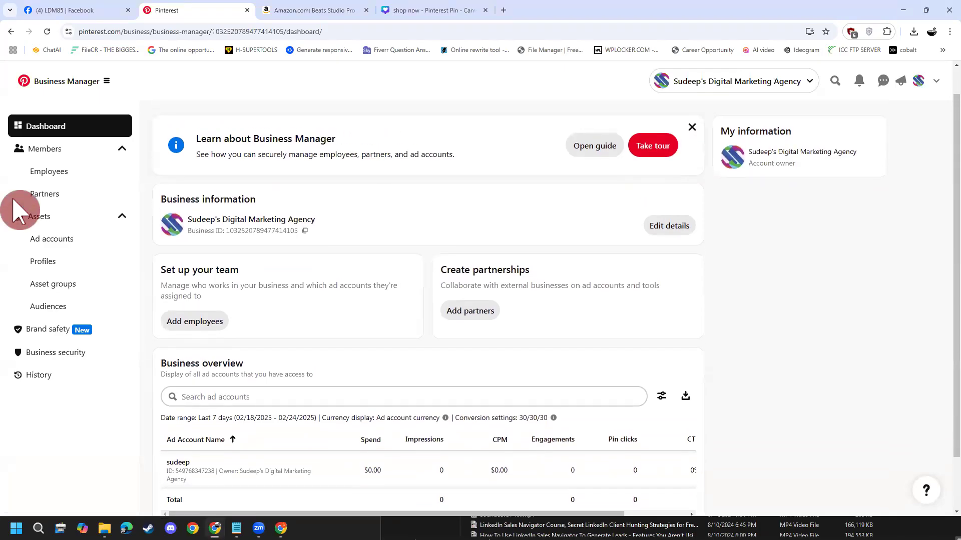
scroll(23, 200, up, 1)
click(64, 176)
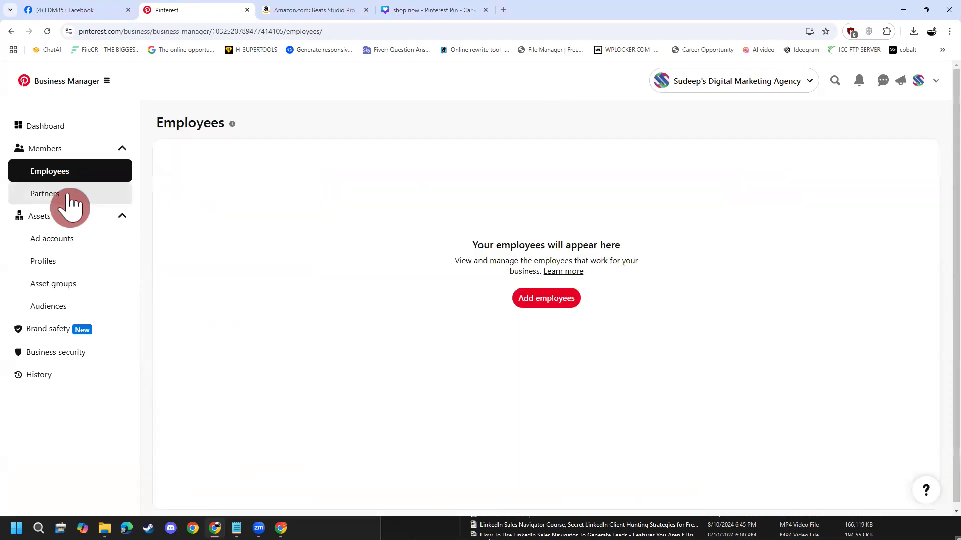
- Review the invite and access request options on the Partners page, and open the list of ad accounts
click(70, 203)
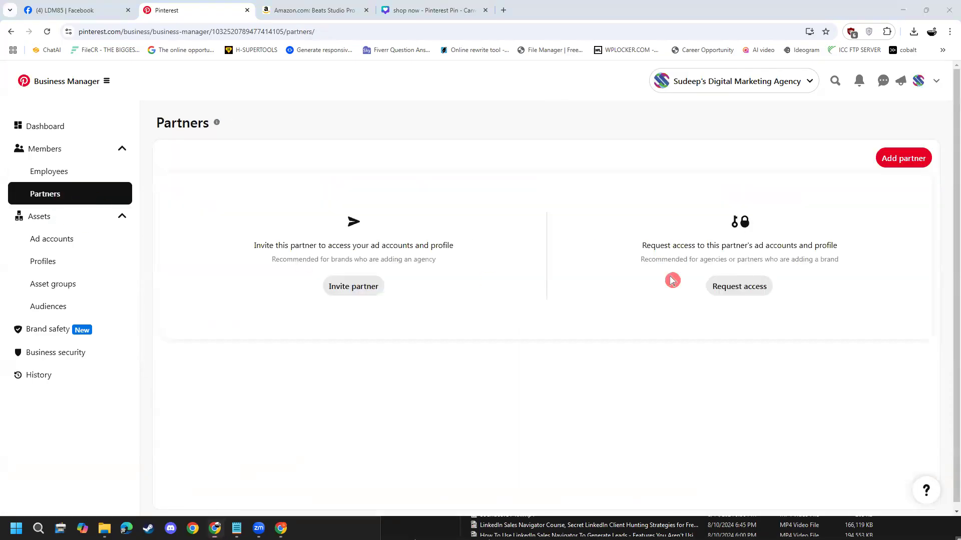
click(713, 293)
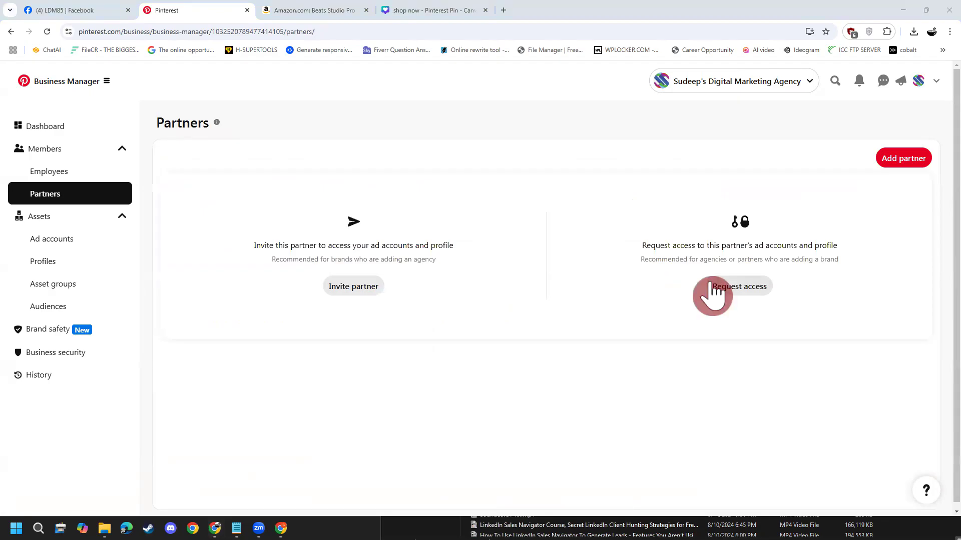
click(71, 241)
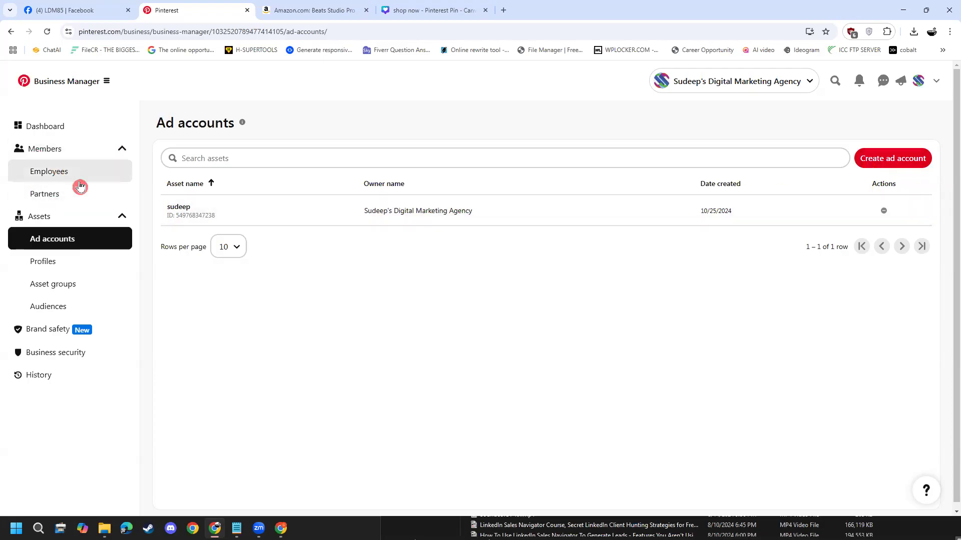
- Return to the Partners page, examine the form for requesting a partner's access, and dismiss it
click(74, 195)
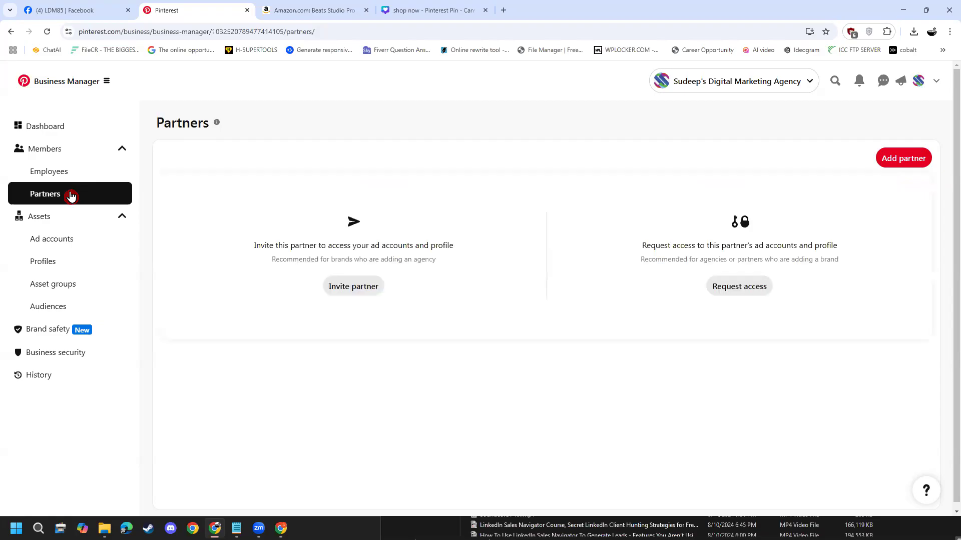
click(733, 295)
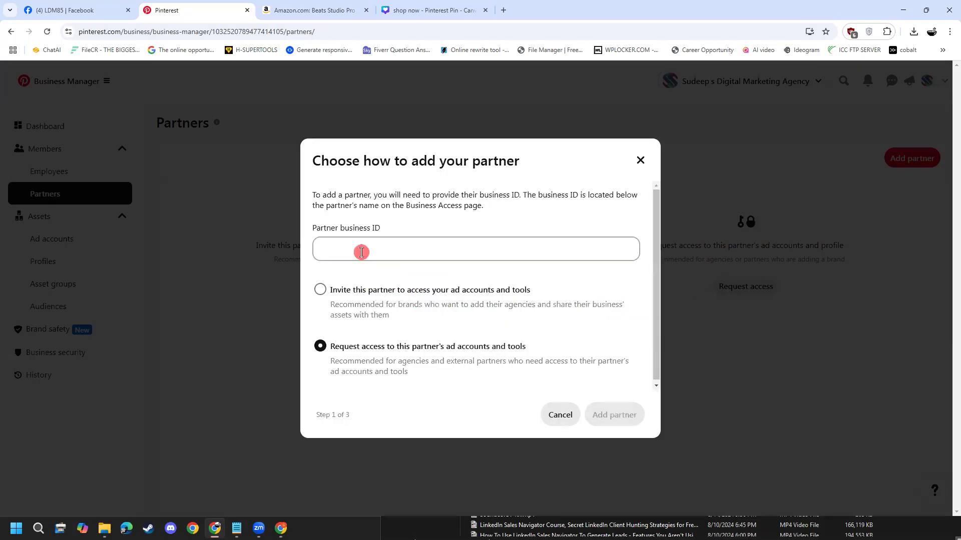
click(200, 260)
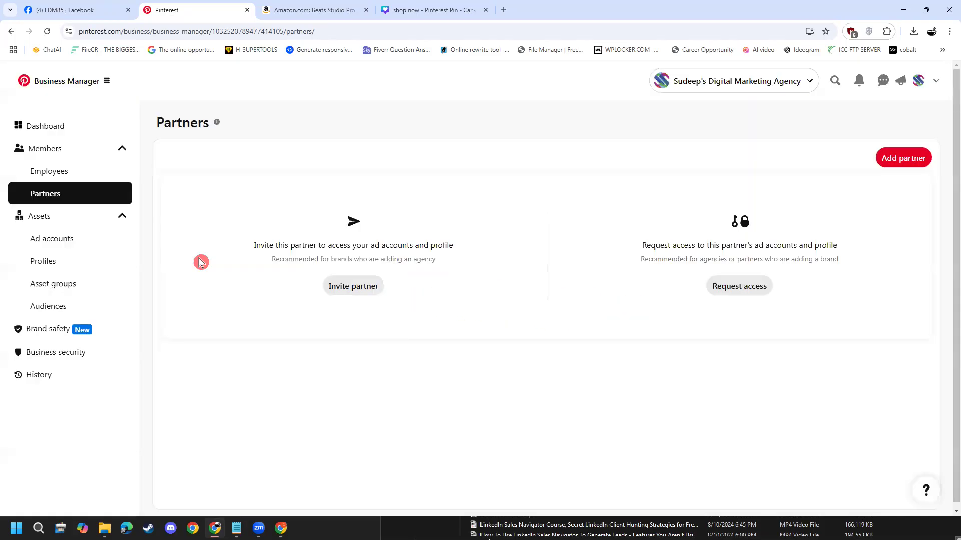
- Review the agency's existing ad account entry under Assets and go back to the Partners page
click(62, 244)
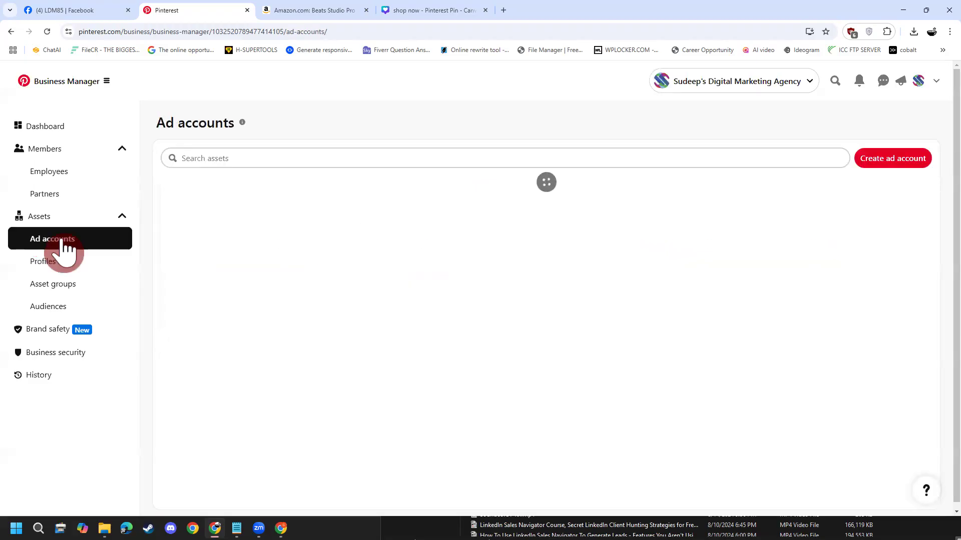
drag(229, 225, 185, 221)
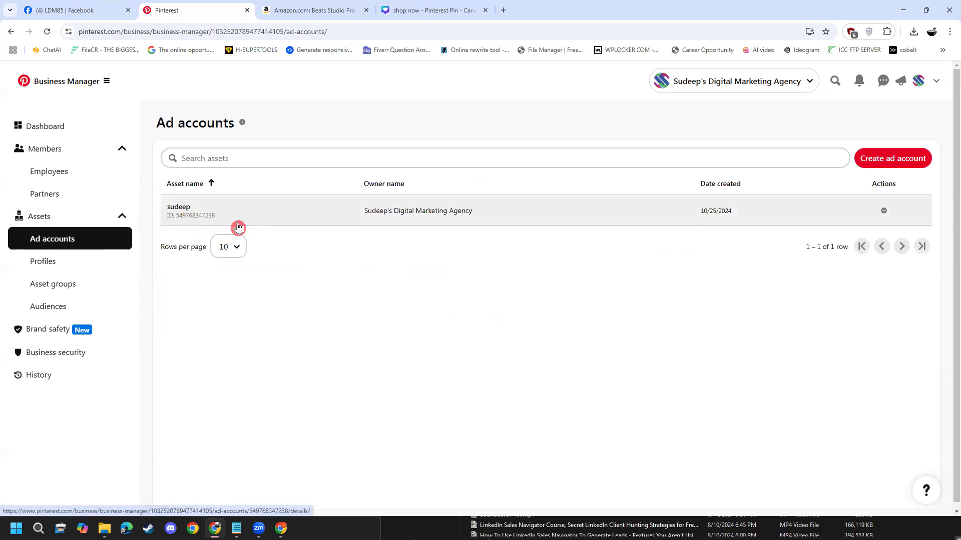
click(77, 197)
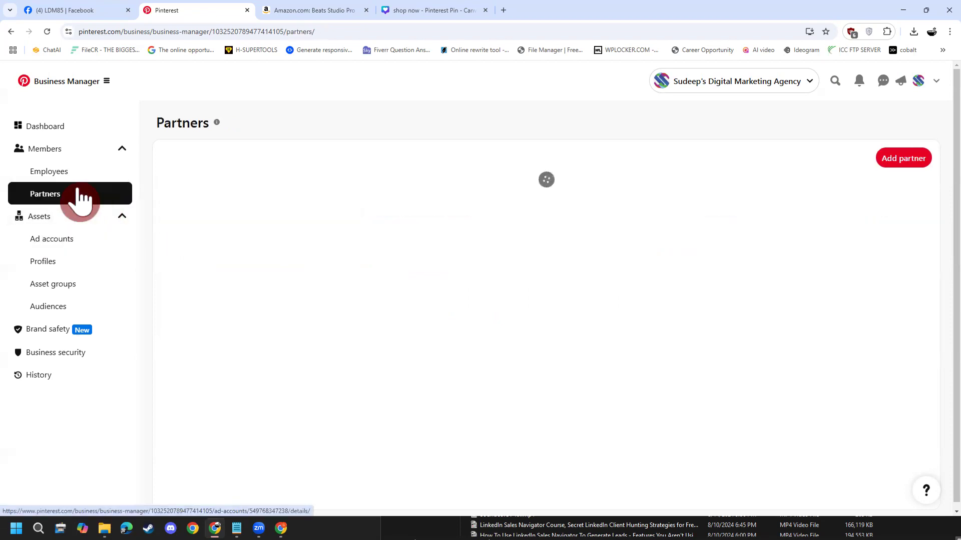
- Review the business ID field and access choices in the partner request form, close it, and open the agency's profile page
click(737, 286)
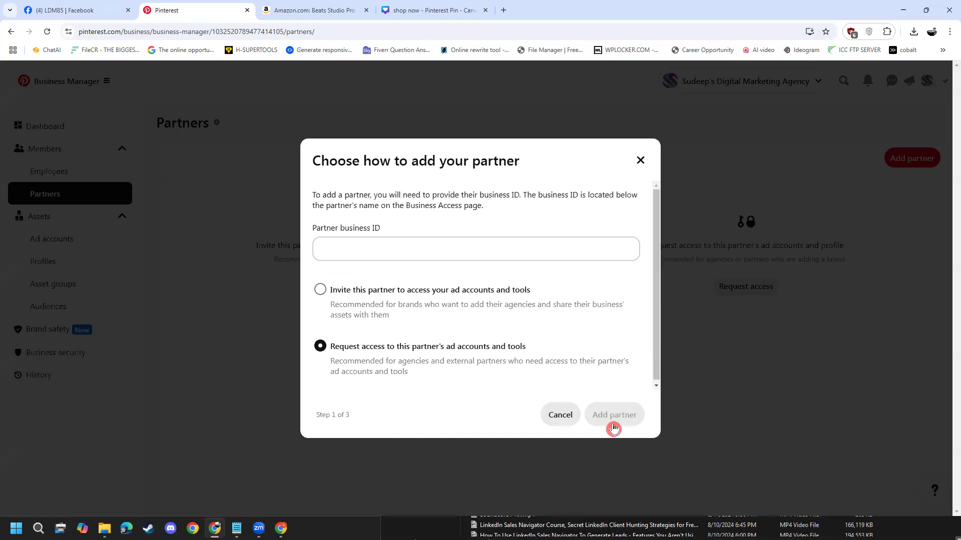
click(638, 161)
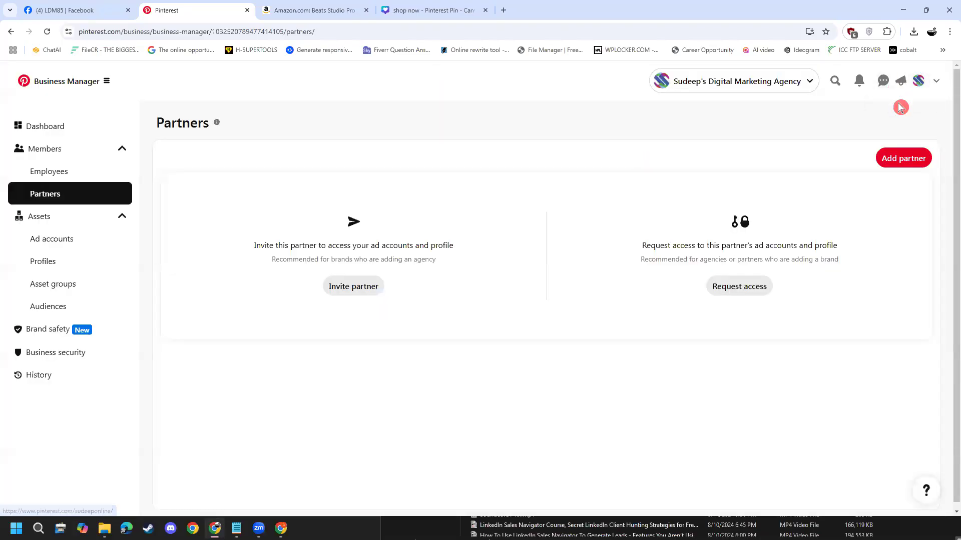
click(919, 88)
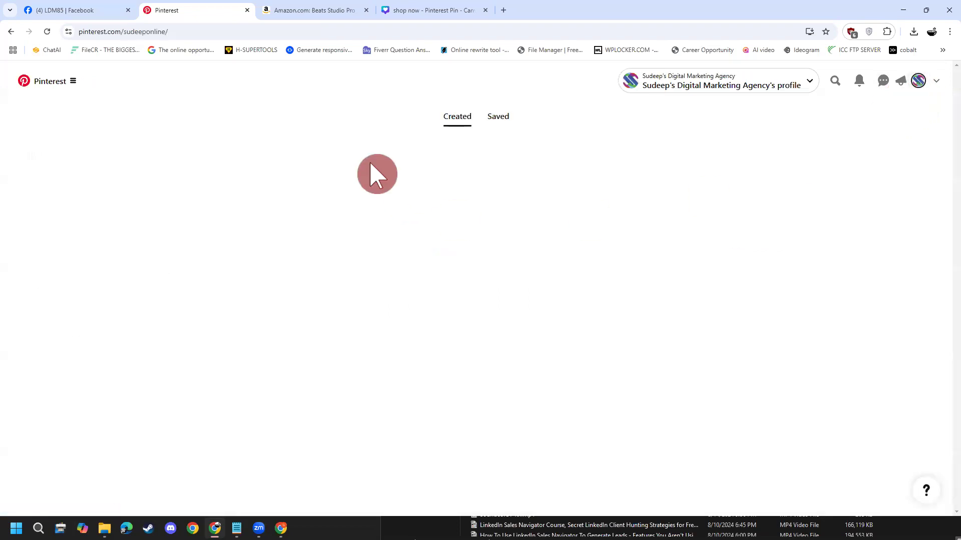